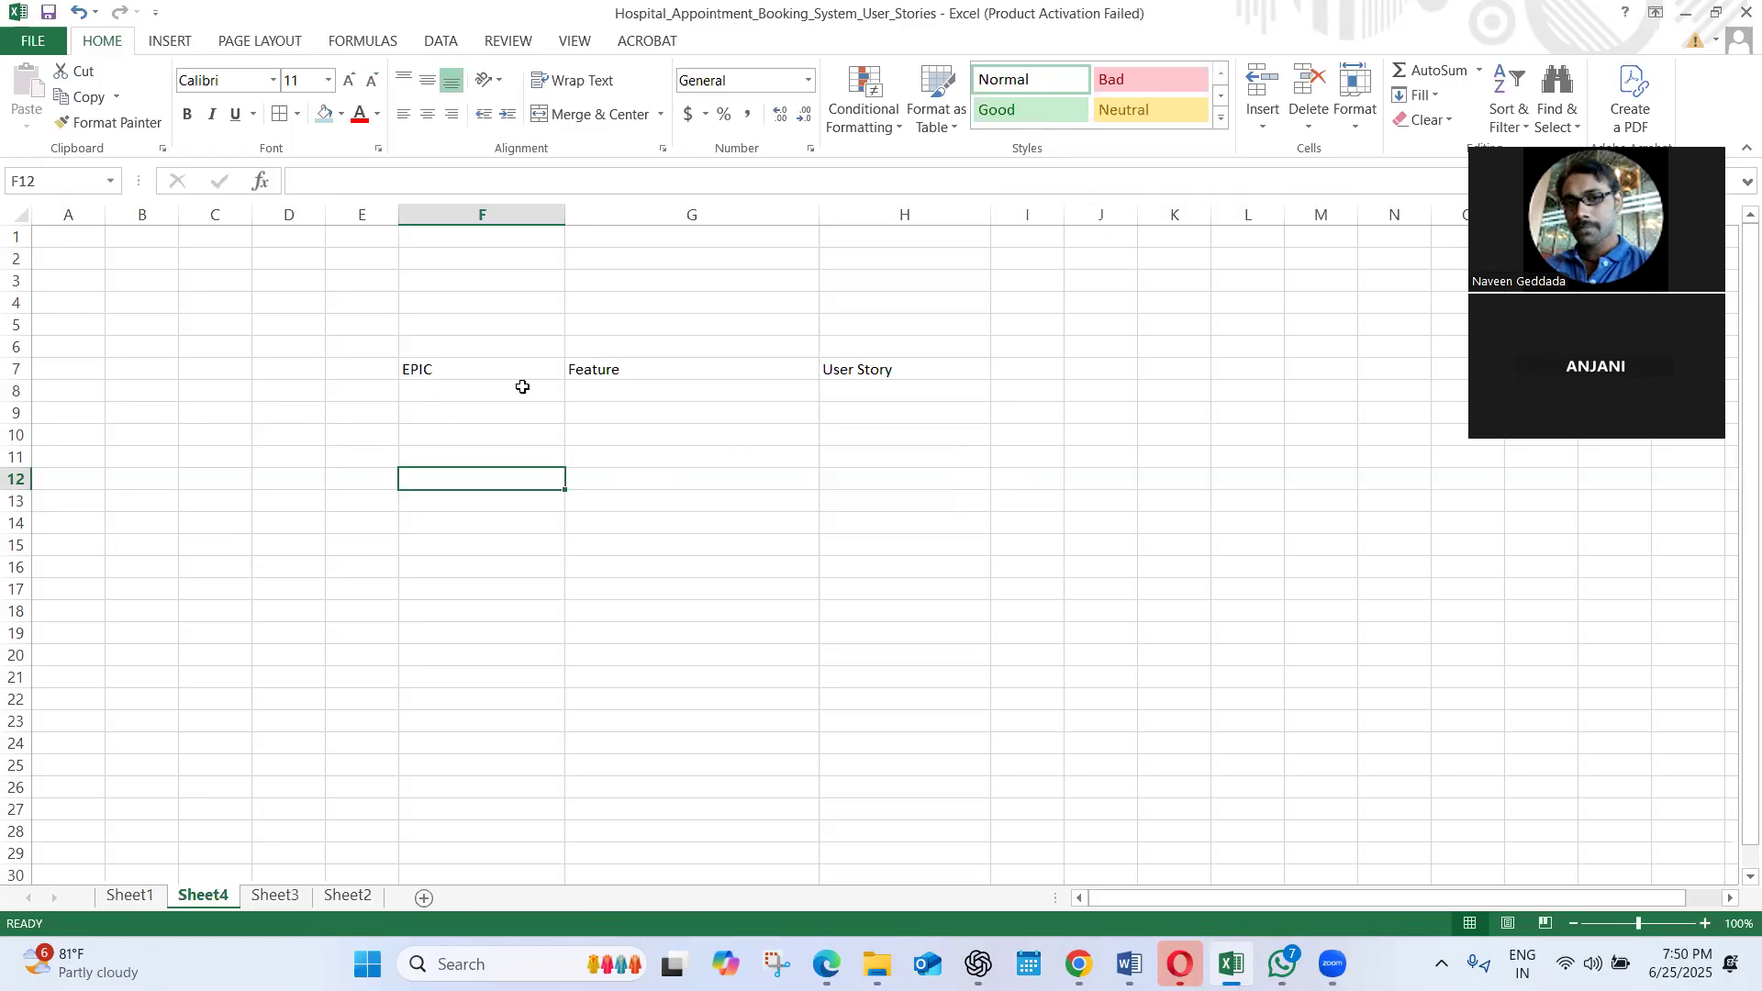
Add a "Sub Tasks" heading in cell I7 beside User Story and widen column I
click(601, 371)
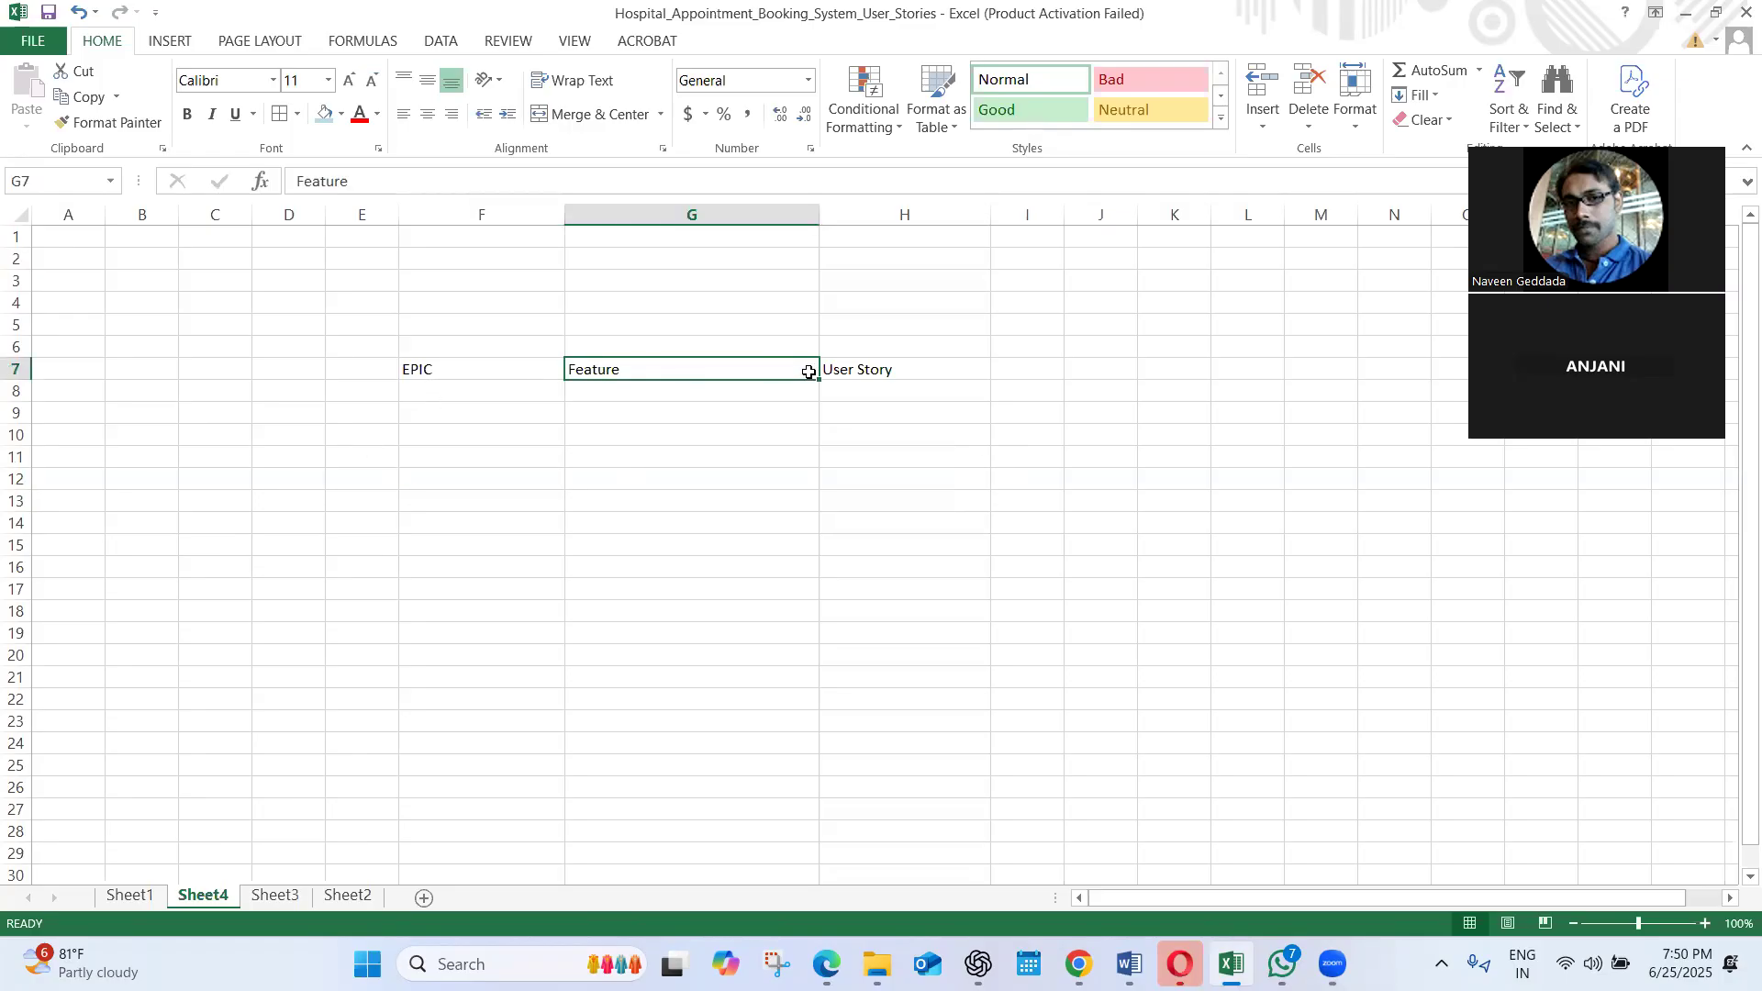
click(879, 367)
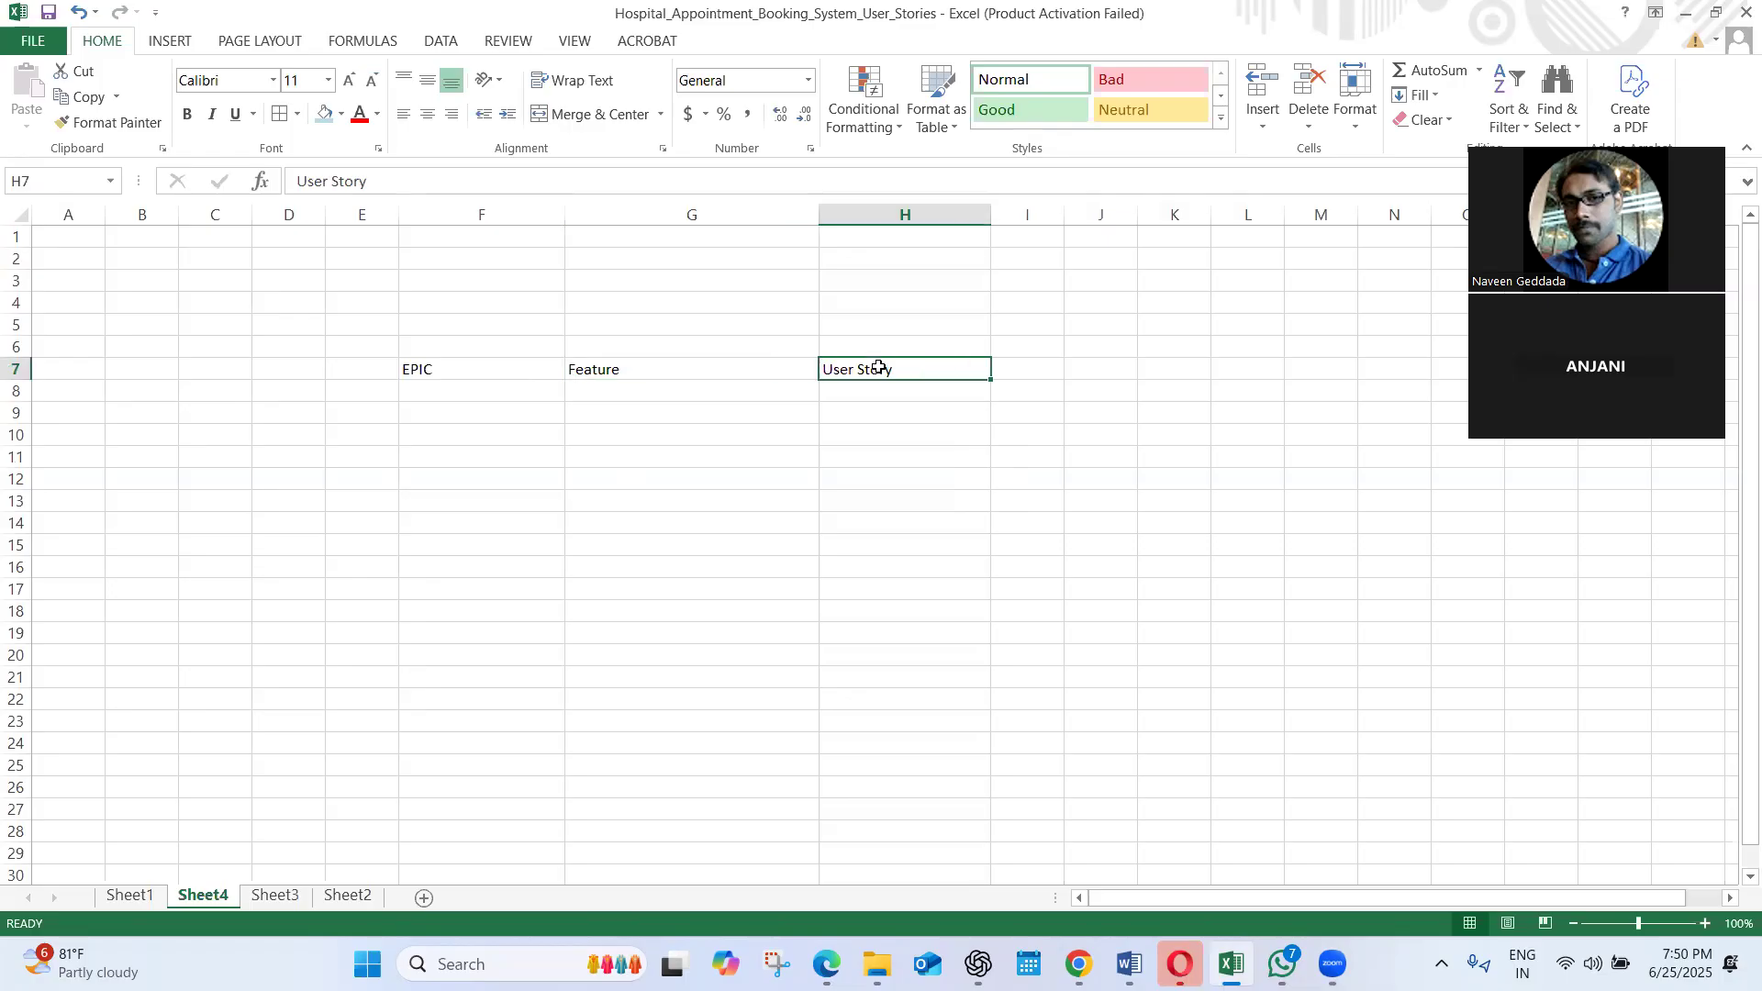
click(1034, 368)
drag(1062, 208, 1166, 207)
text(Su7b)
key(BackSpace)
key(BackSpace)
key(BackSpace)
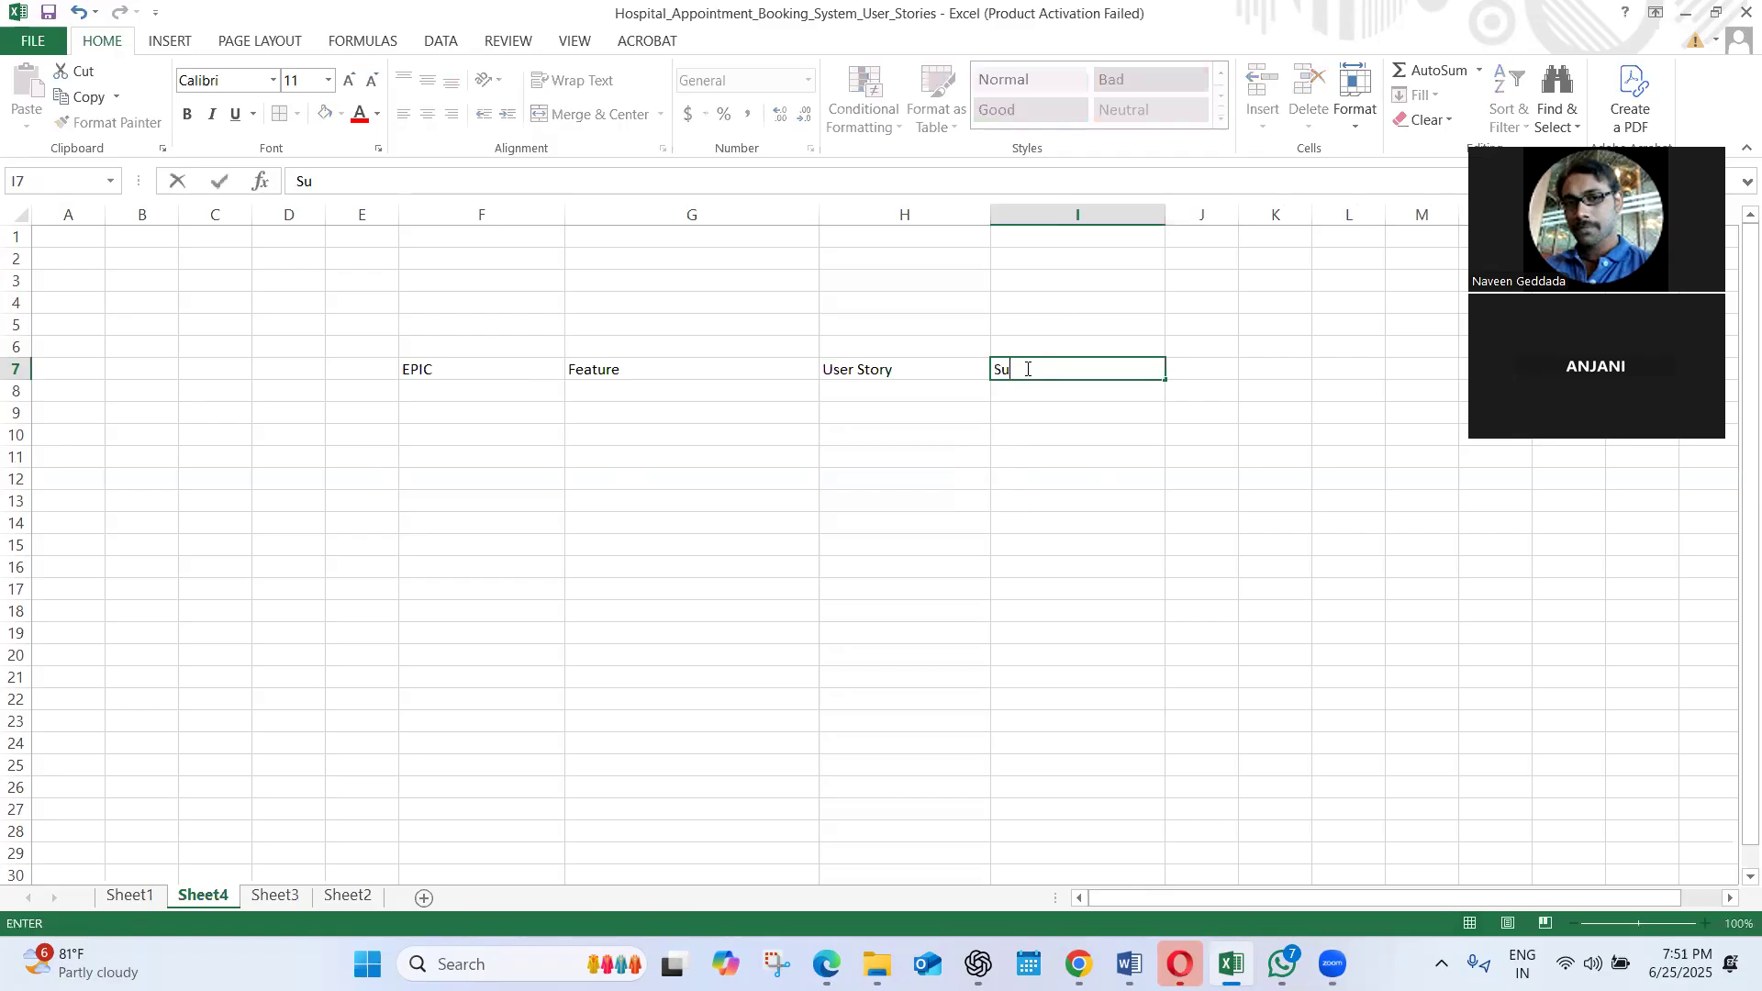
text(ub Tasks)
click(598, 431)
Enter "User SignUp Process" in cell F8 under the EPIC heading
click(442, 385)
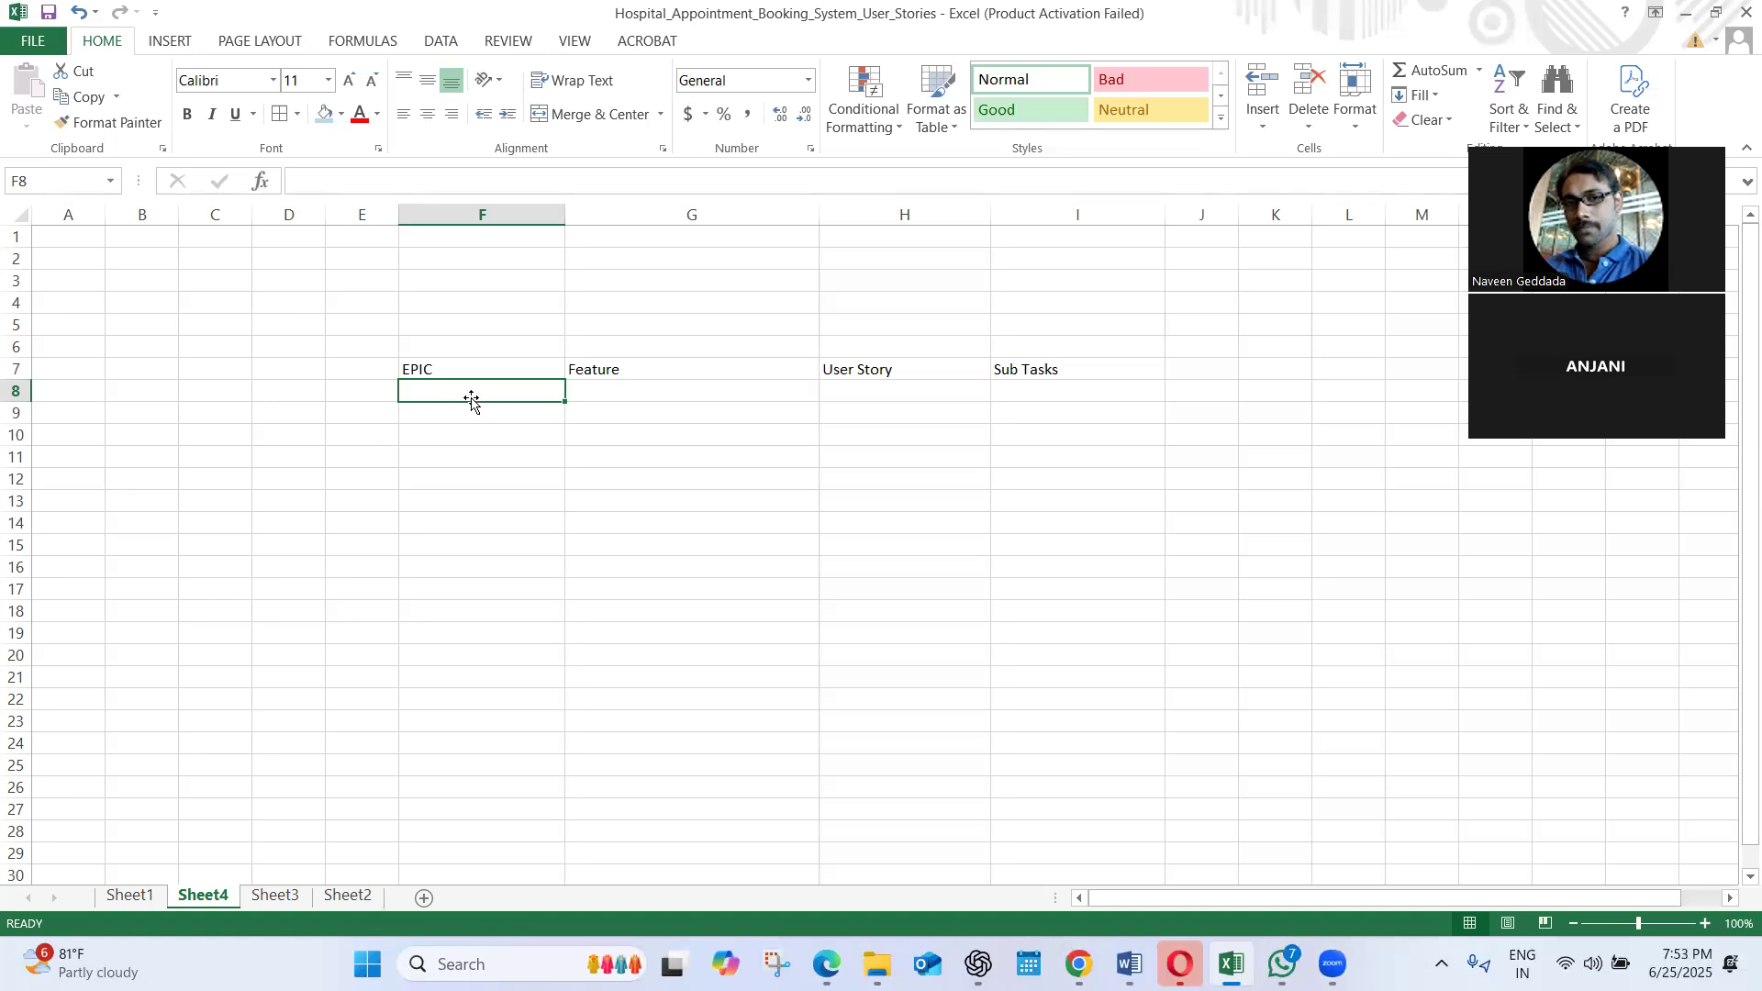
text(User)
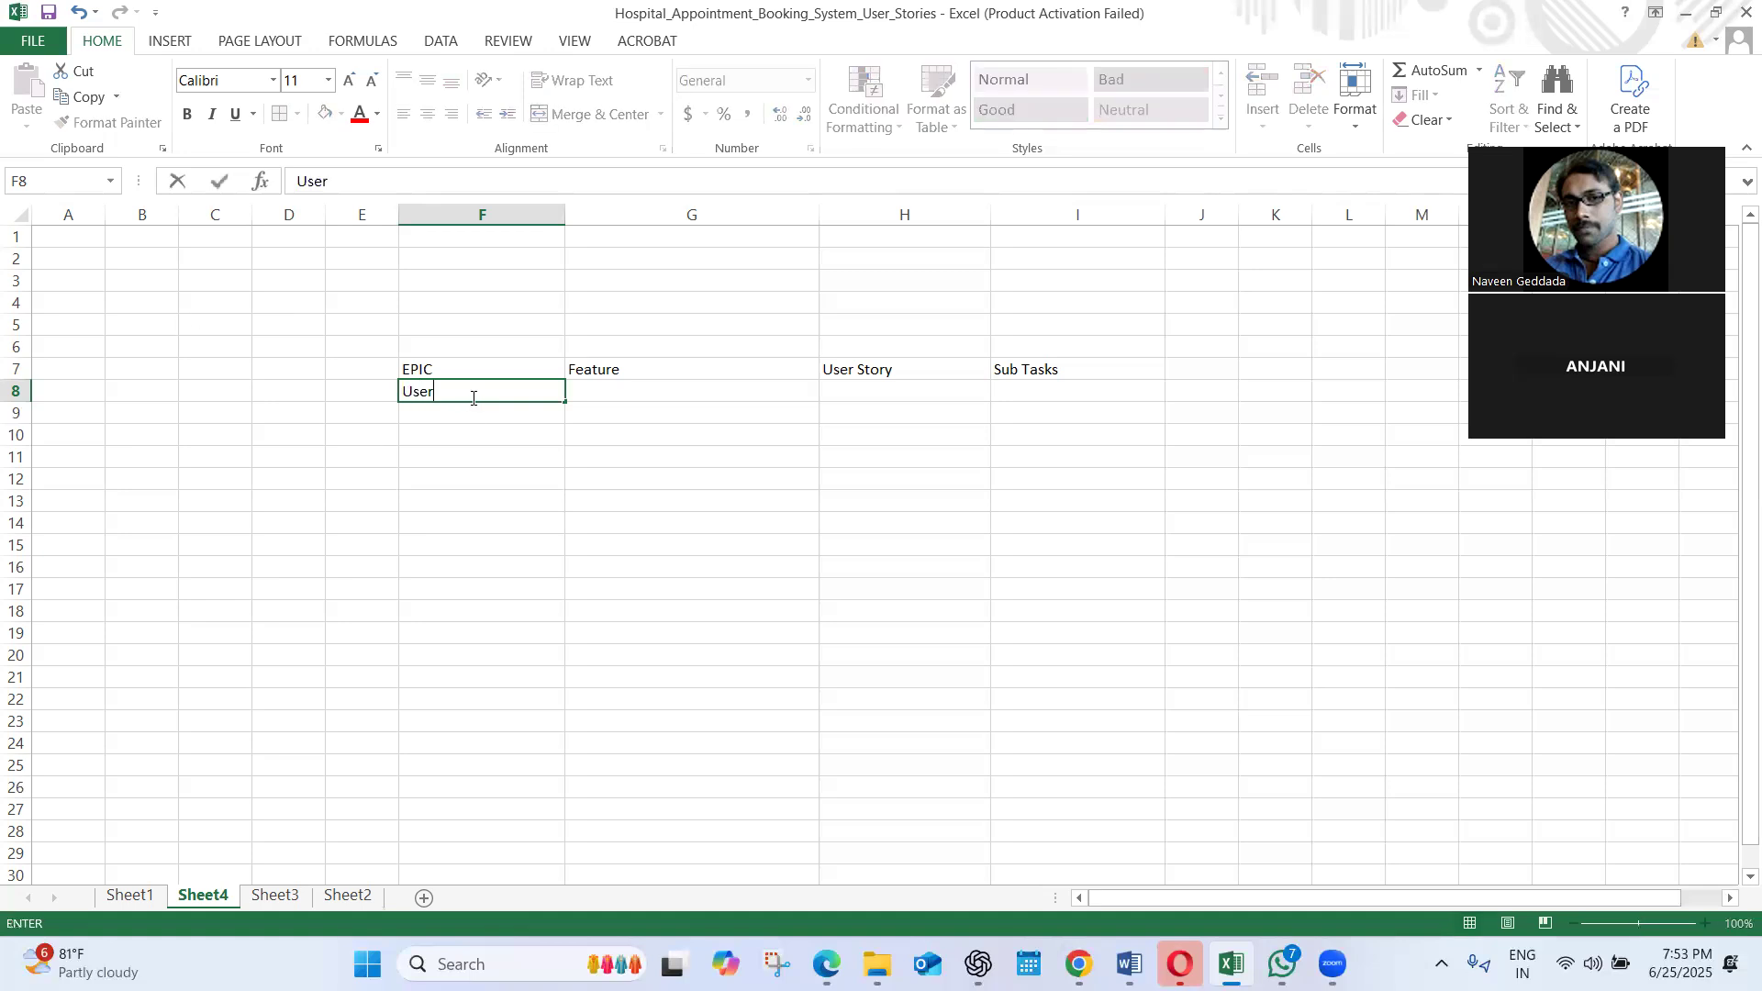
text( SignUp Procerss)
key(BackSpace)
key(BackSpace)
key(BackSpace)
text(ss)
click(537, 432)
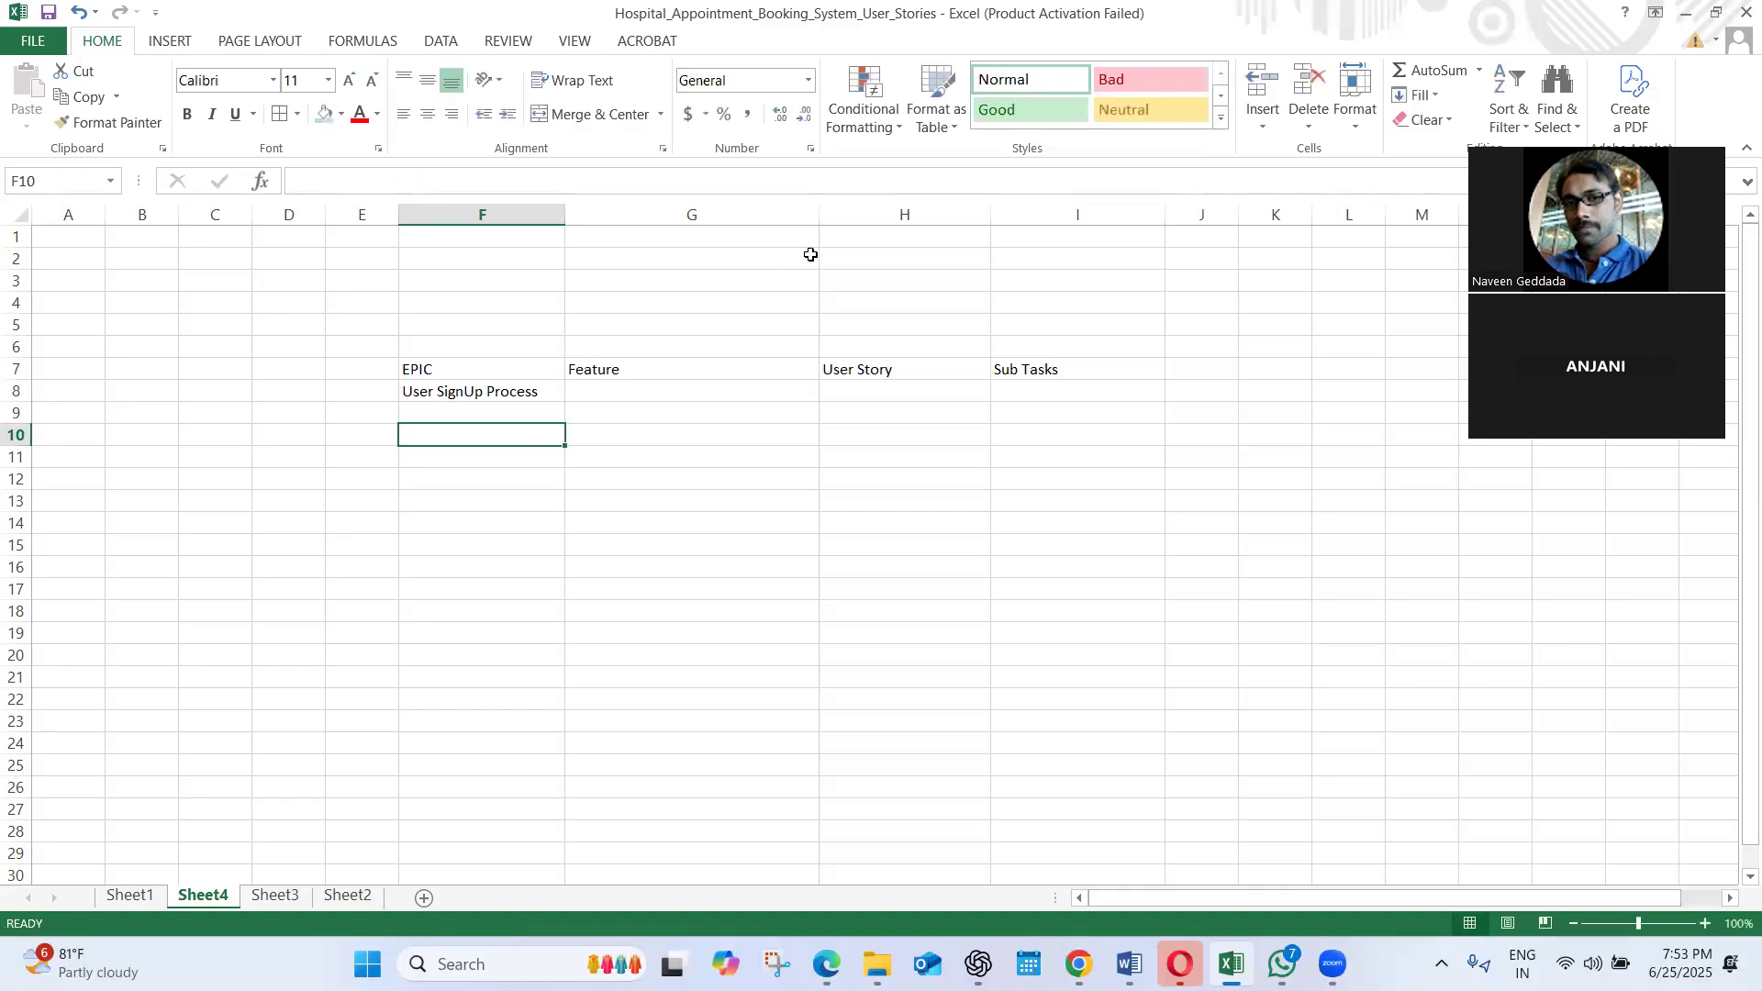
Enter "Feature1" in cell G9 under the Feature heading, one row below the epic
click(519, 397)
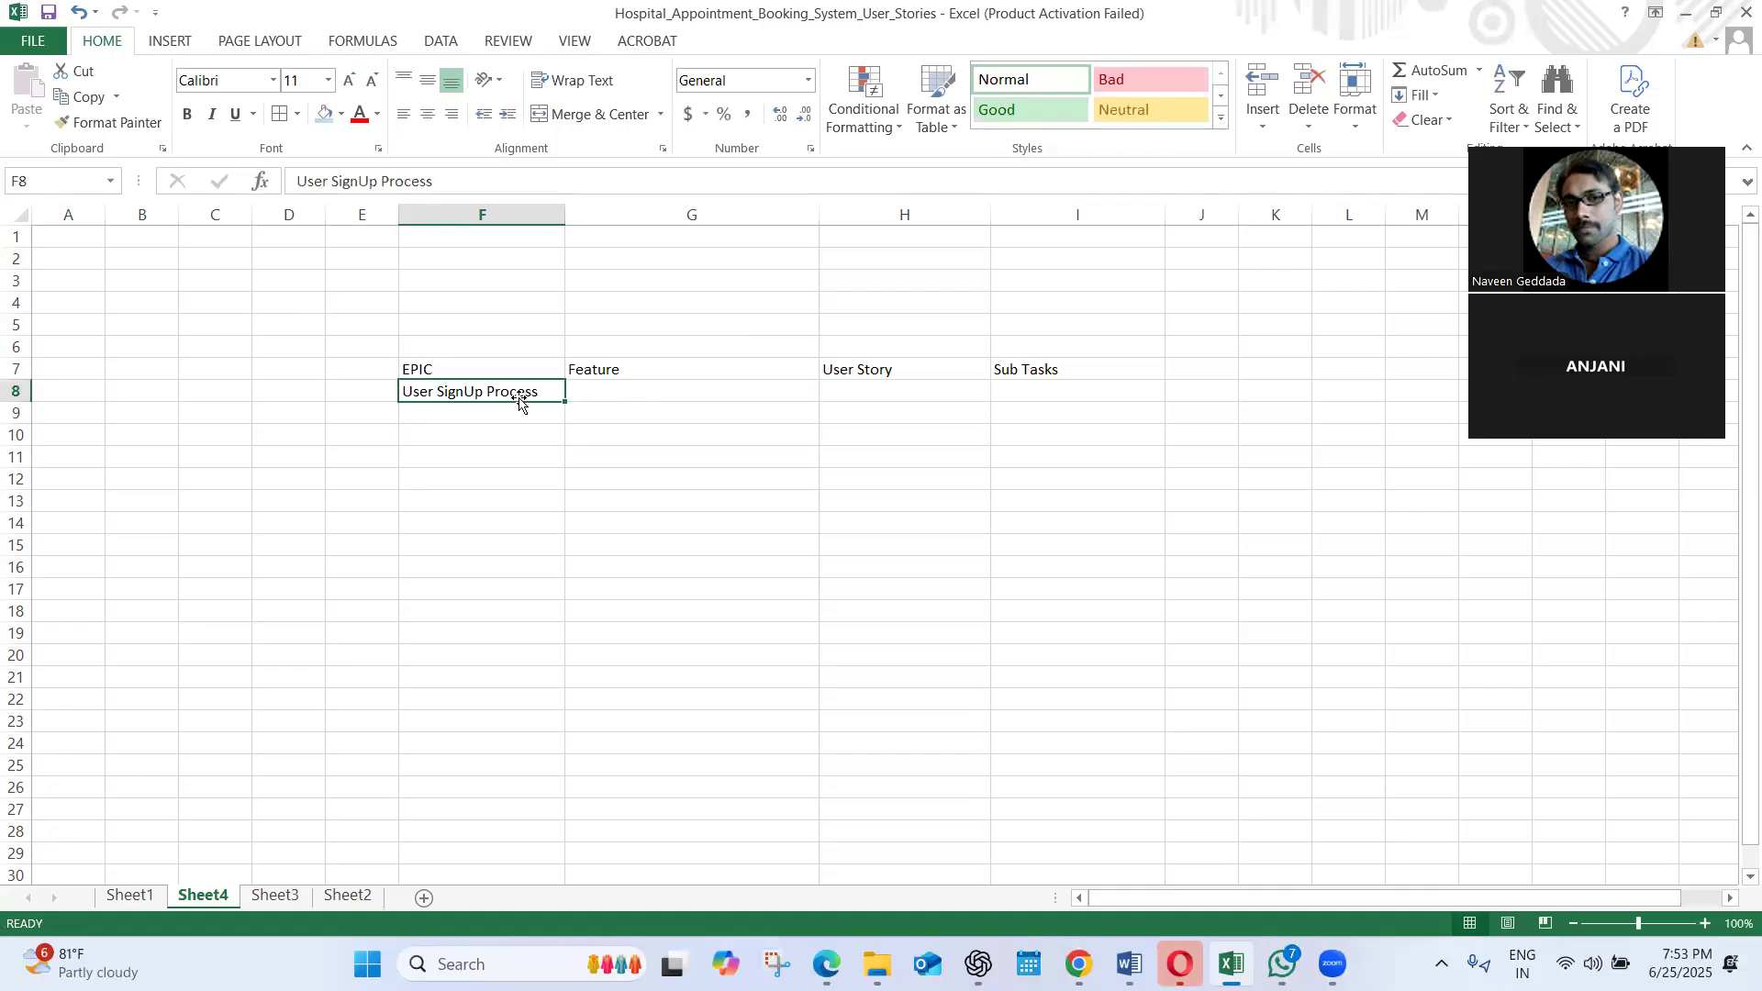
click(606, 404)
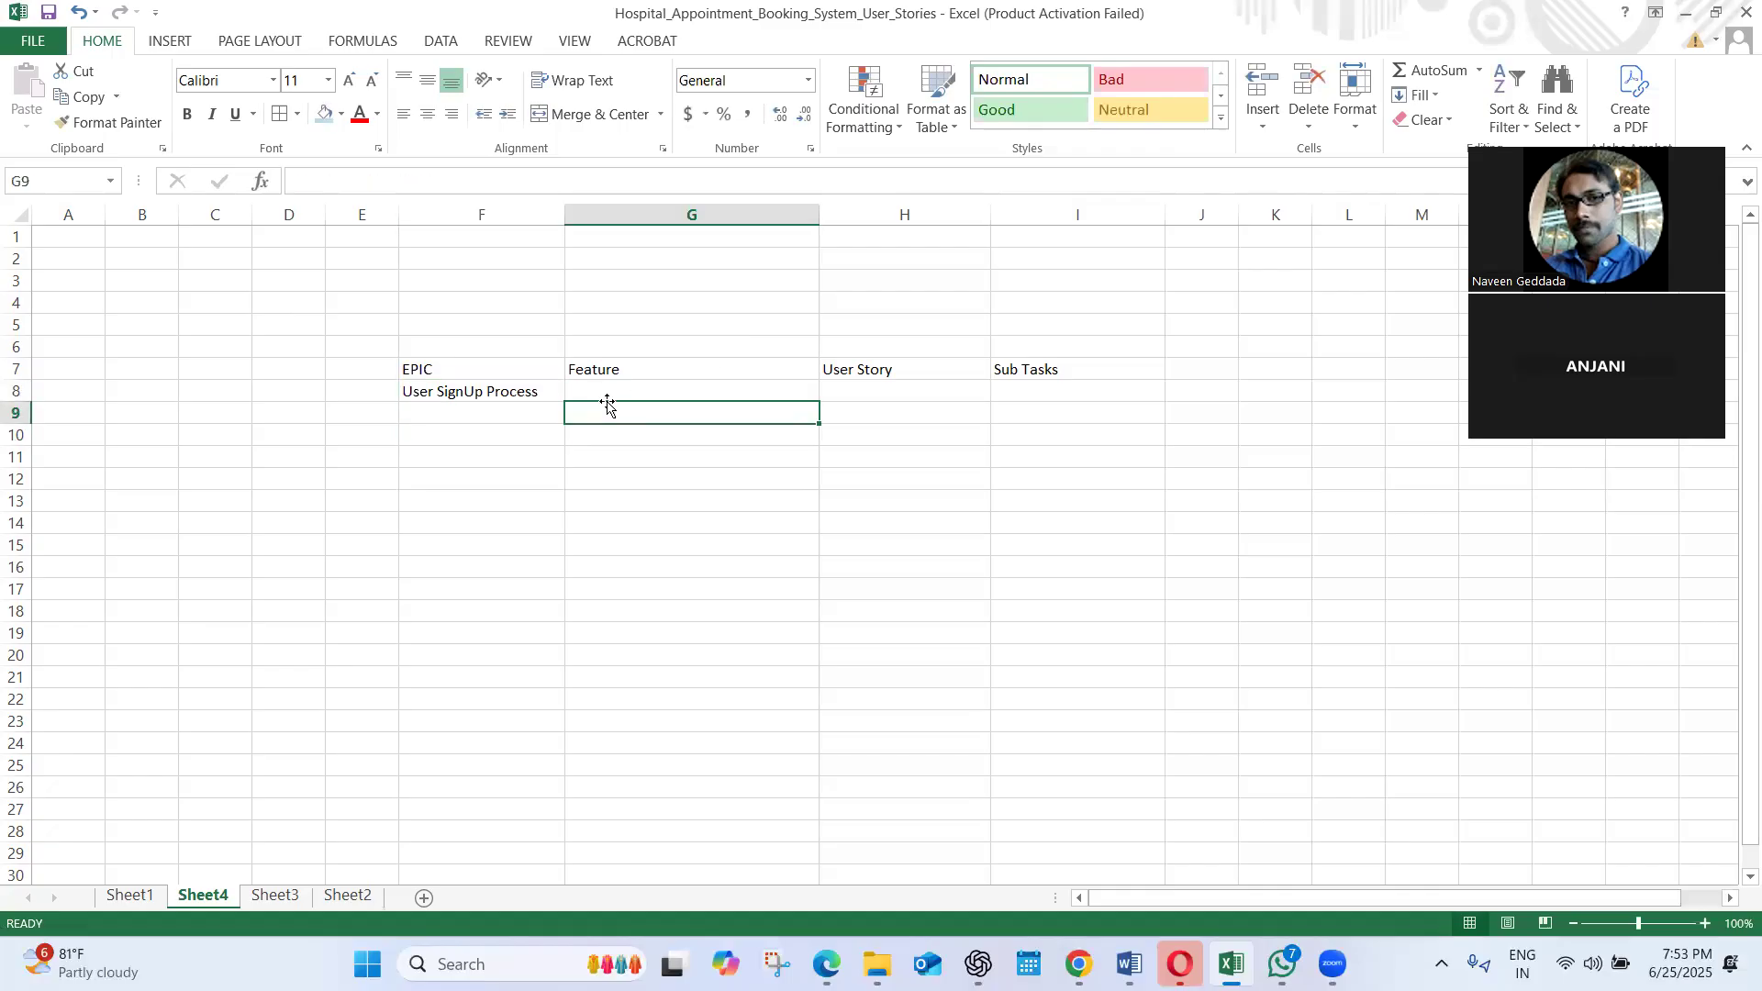
text(Feature1)
key(Return)
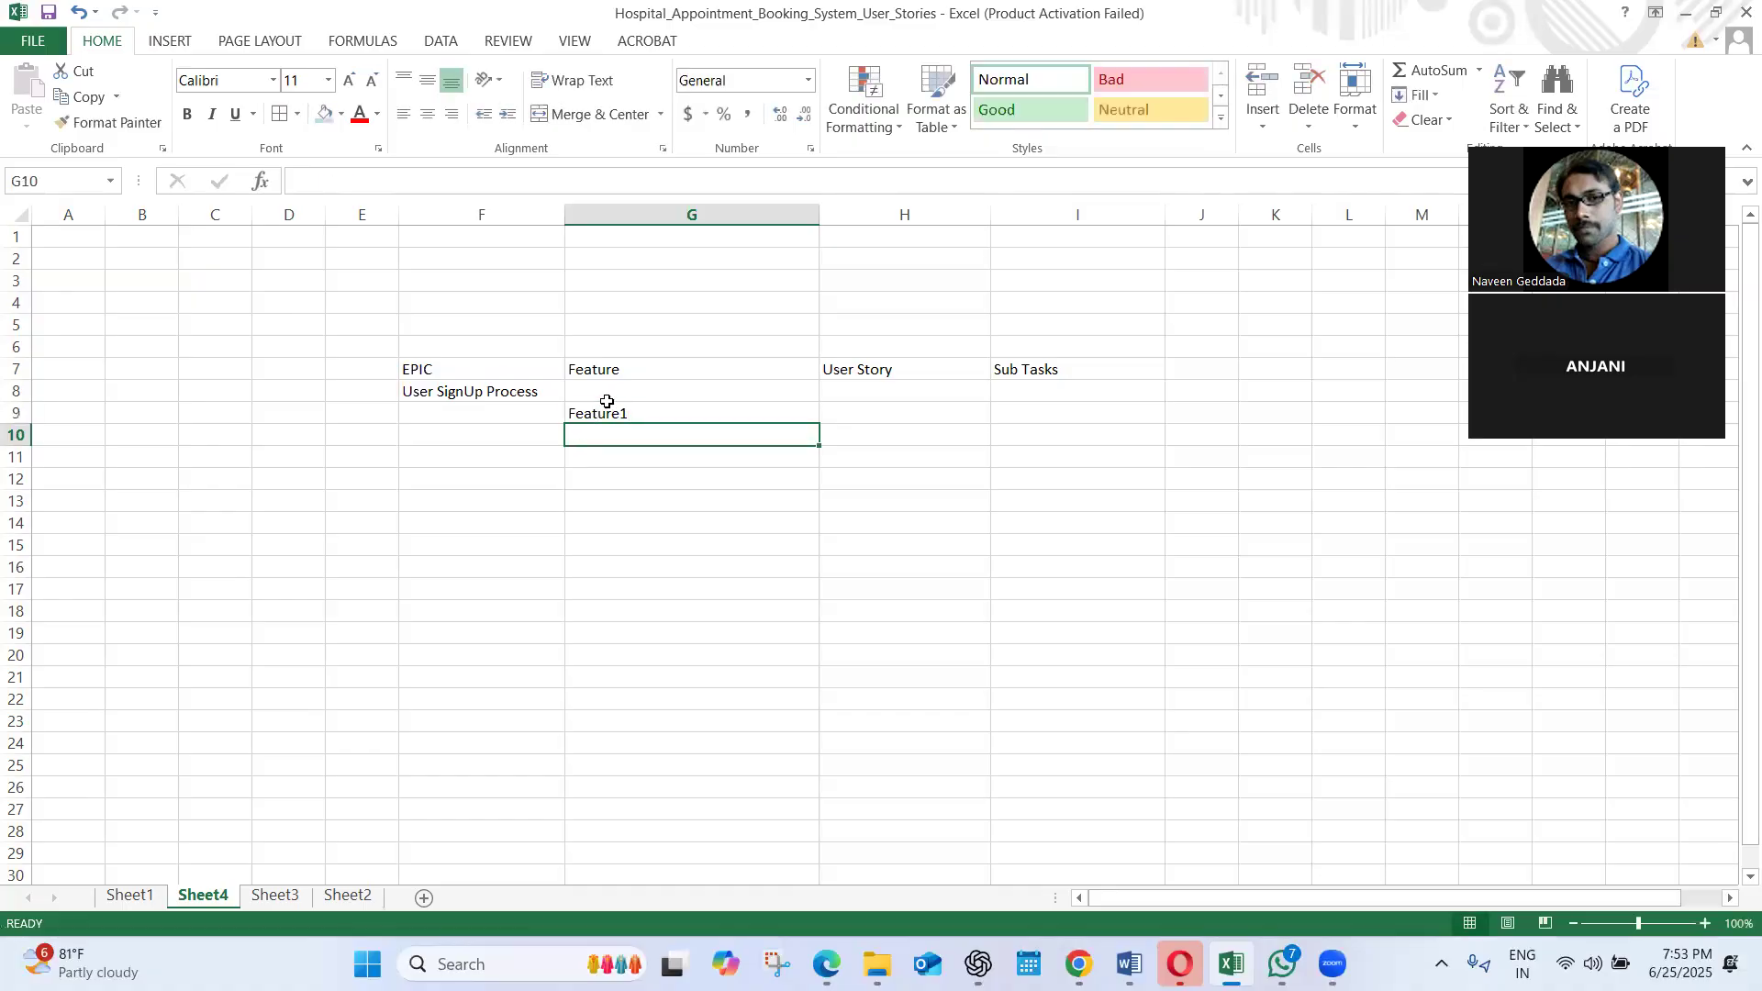
Enter "Feature2" in cell G10 directly below Feature1
text(Feature1)
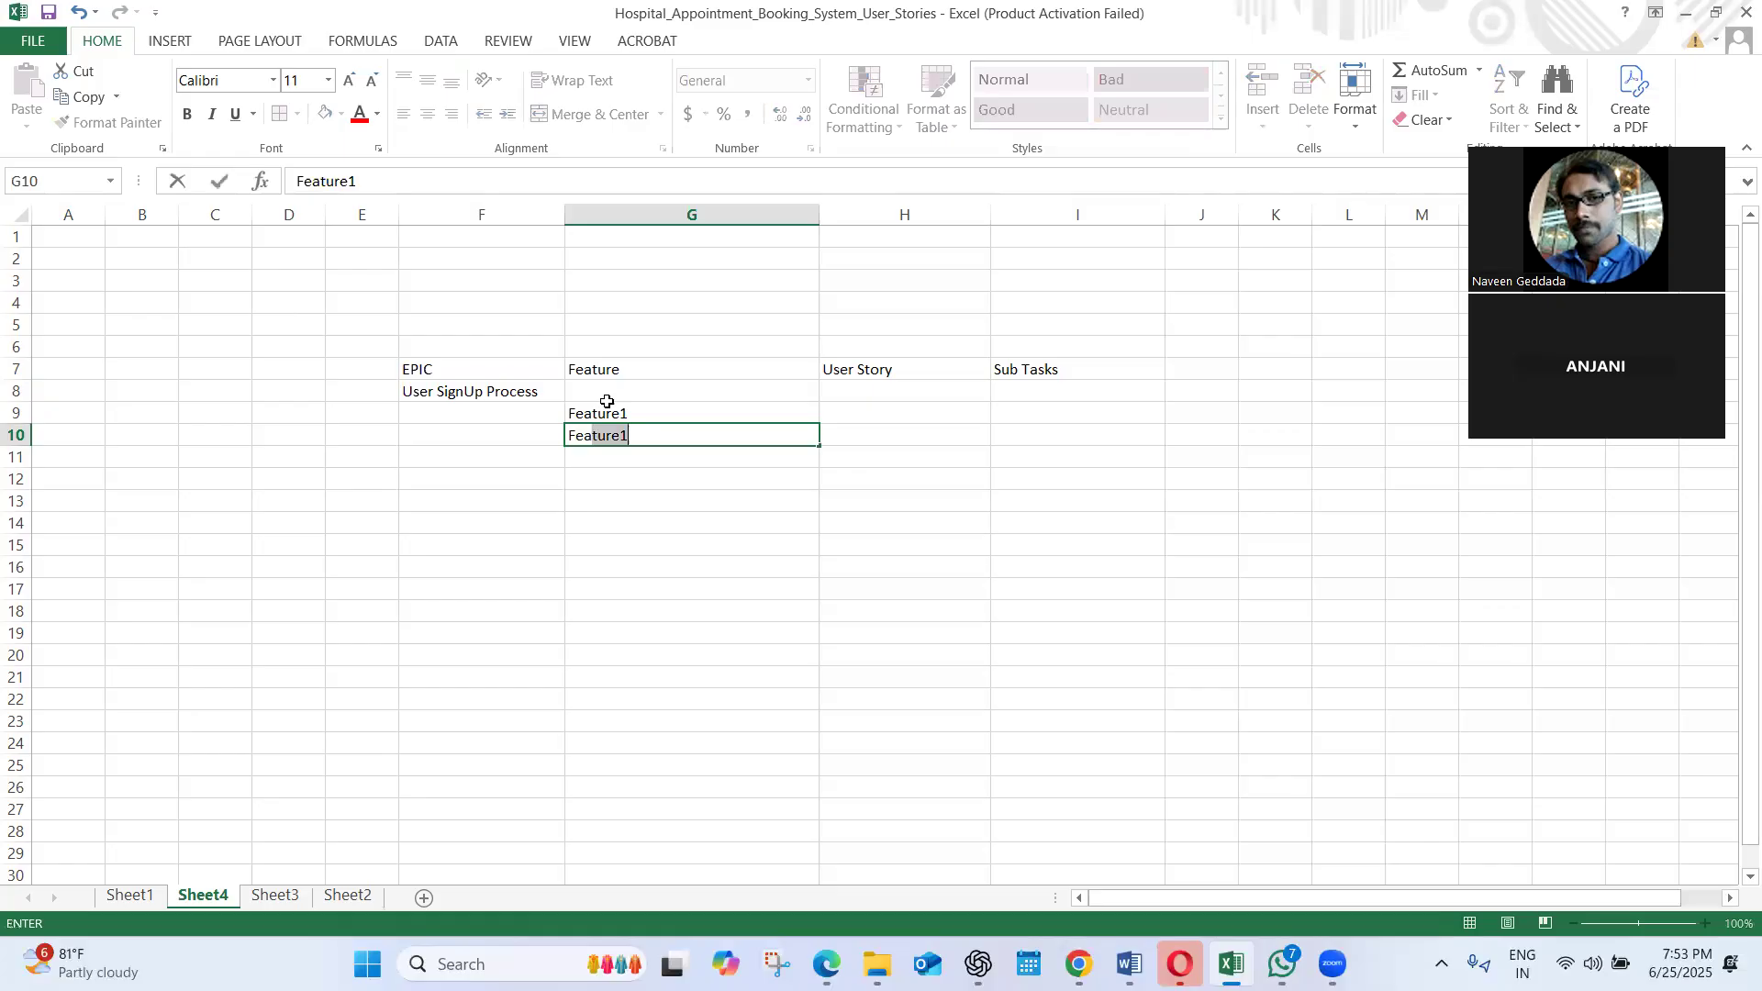
key(Tab)
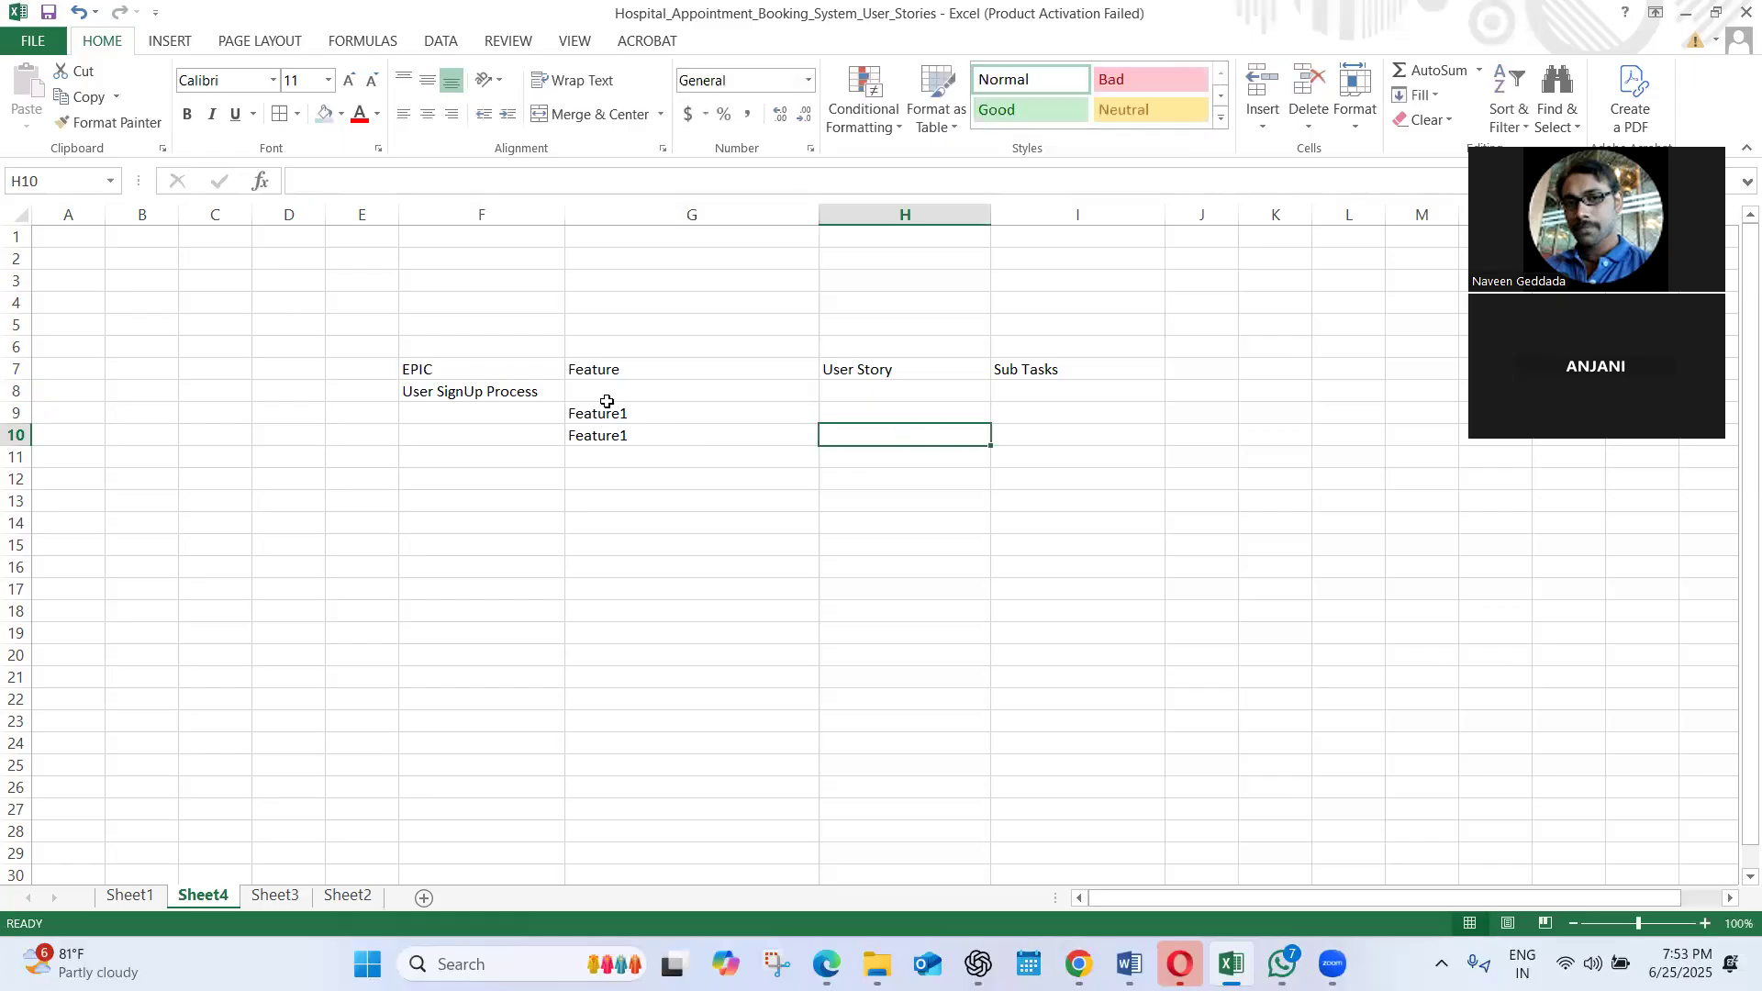
key(Left)
double_click(655, 430)
key(BackSpace)
text(2)
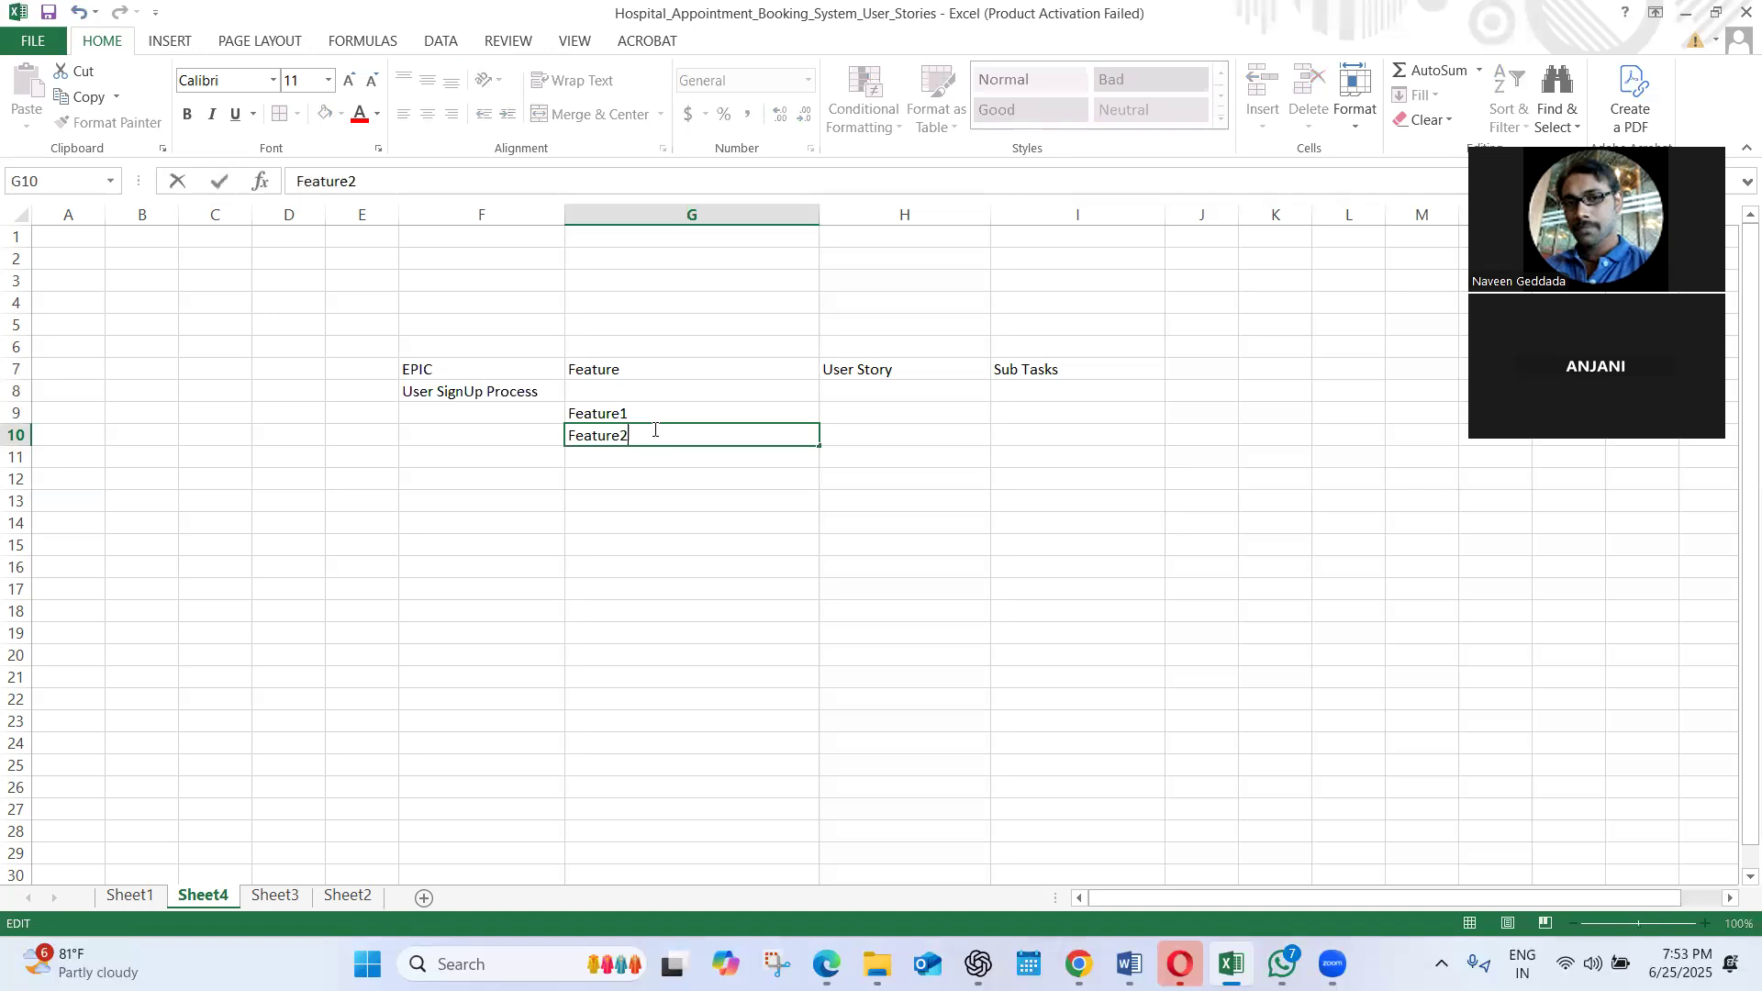
click(618, 465)
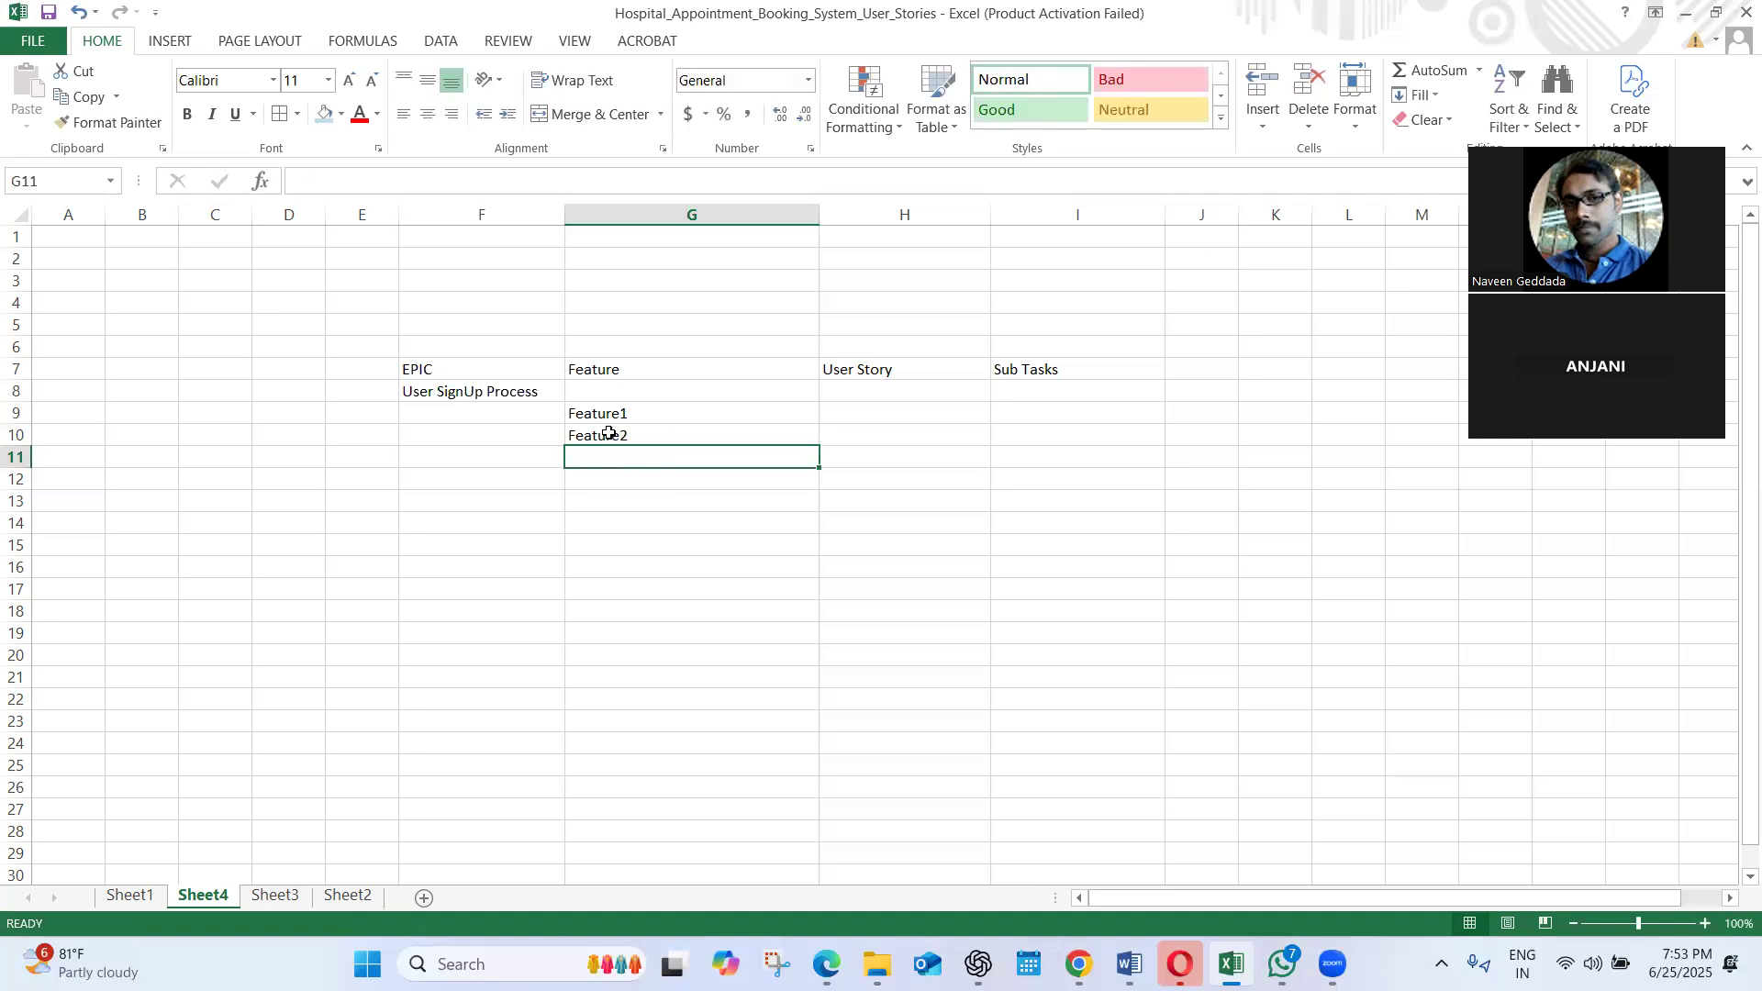
Copy the Feature2 entry into cell G11 and change the copy to "Feature3"
click(610, 433)
key(ctrl+c)
click(587, 461)
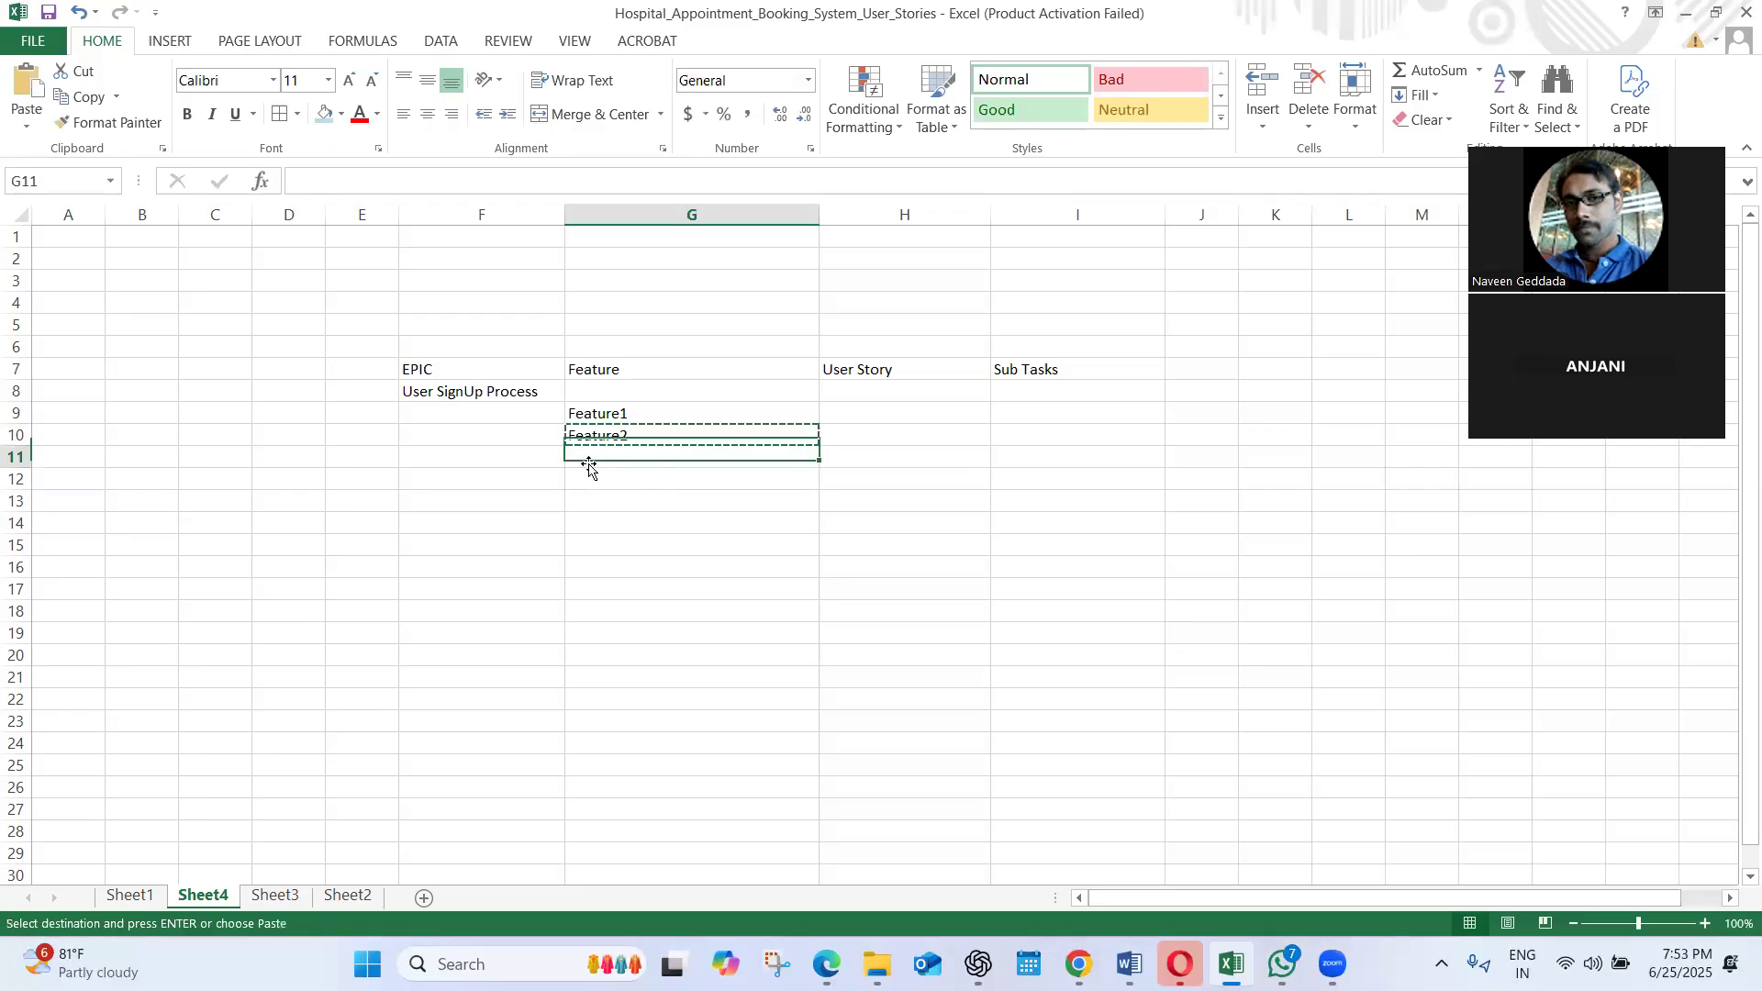
key(ctrl+v)
key(Escape)
double_click(644, 458)
key(BackSpace)
text(3)
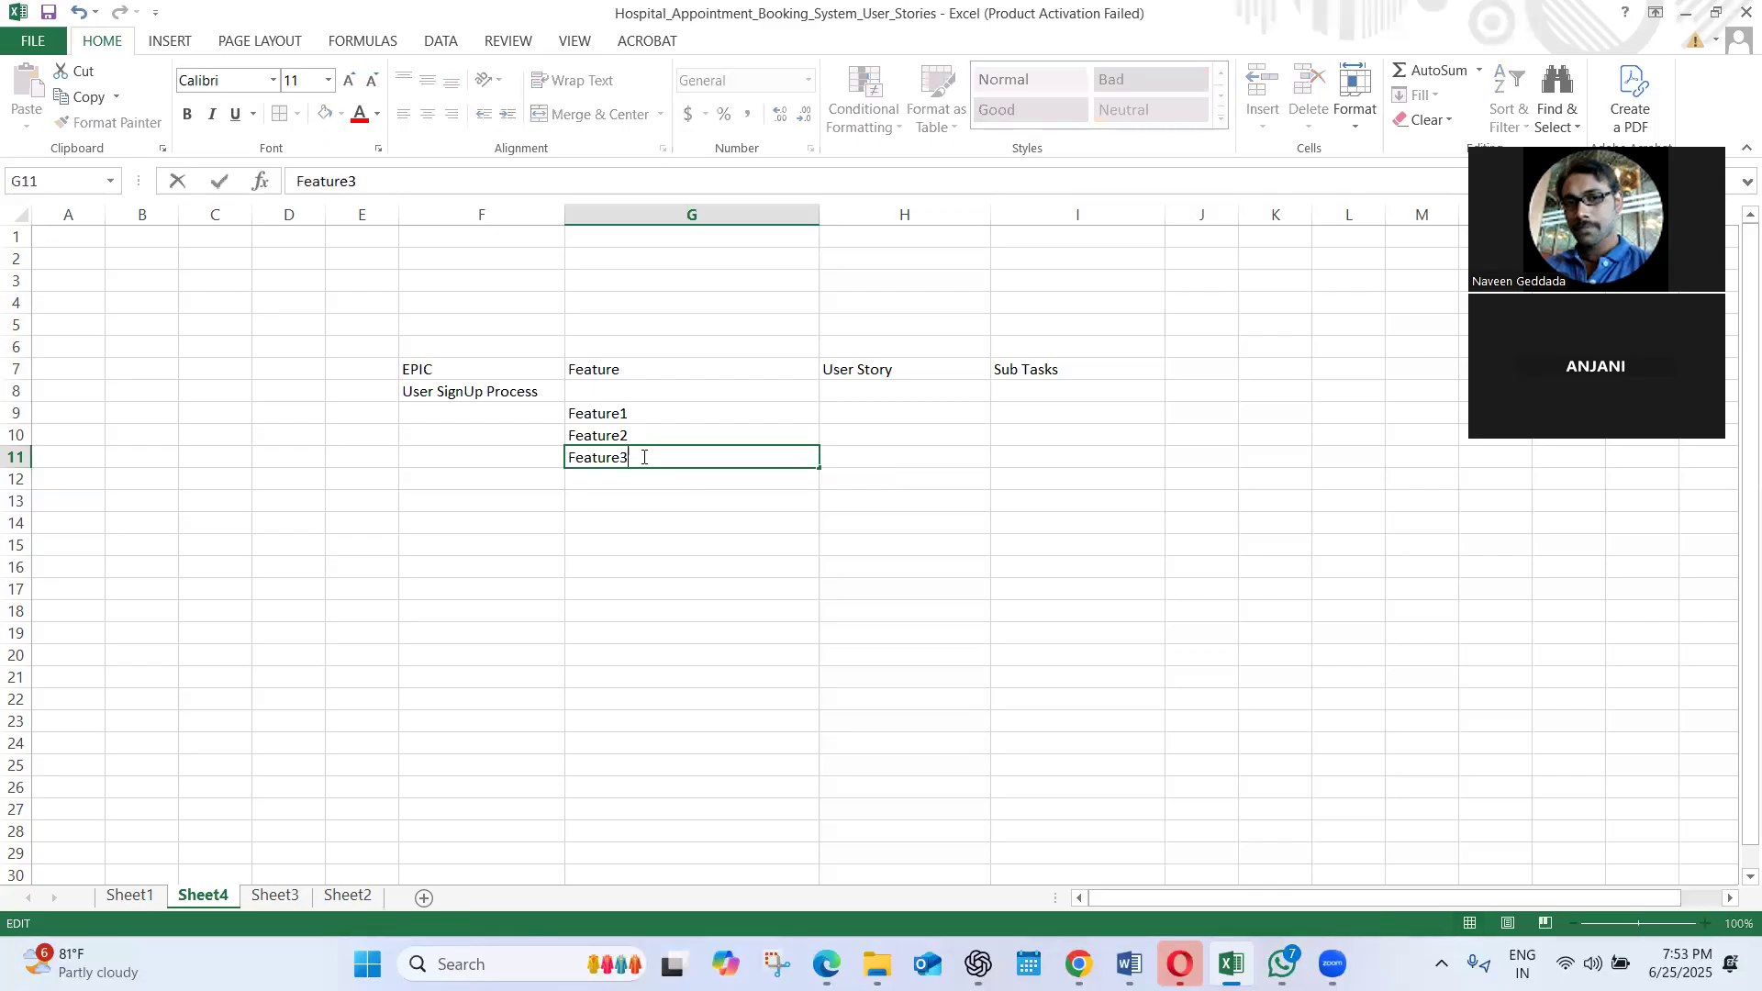
key(ctrl+Return)
click(599, 499)
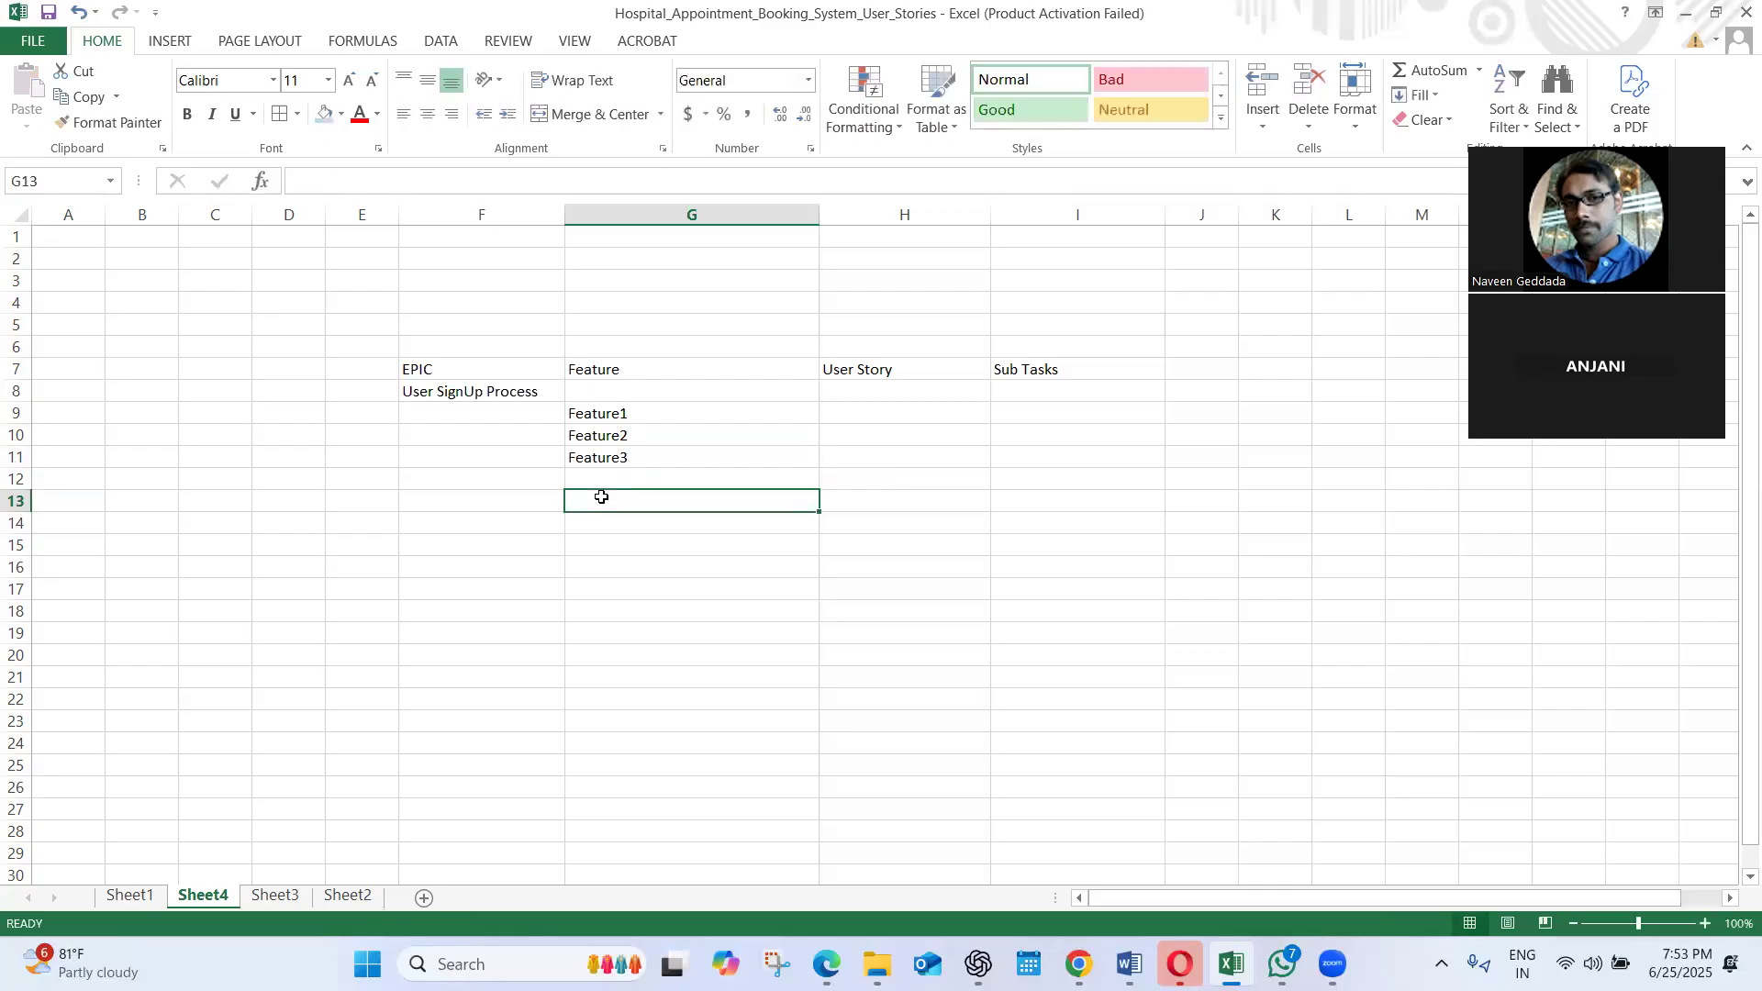
Copy the Feature3 entry into cell G12 and leave copy mode
click(609, 457)
key(ctrl+c)
click(597, 479)
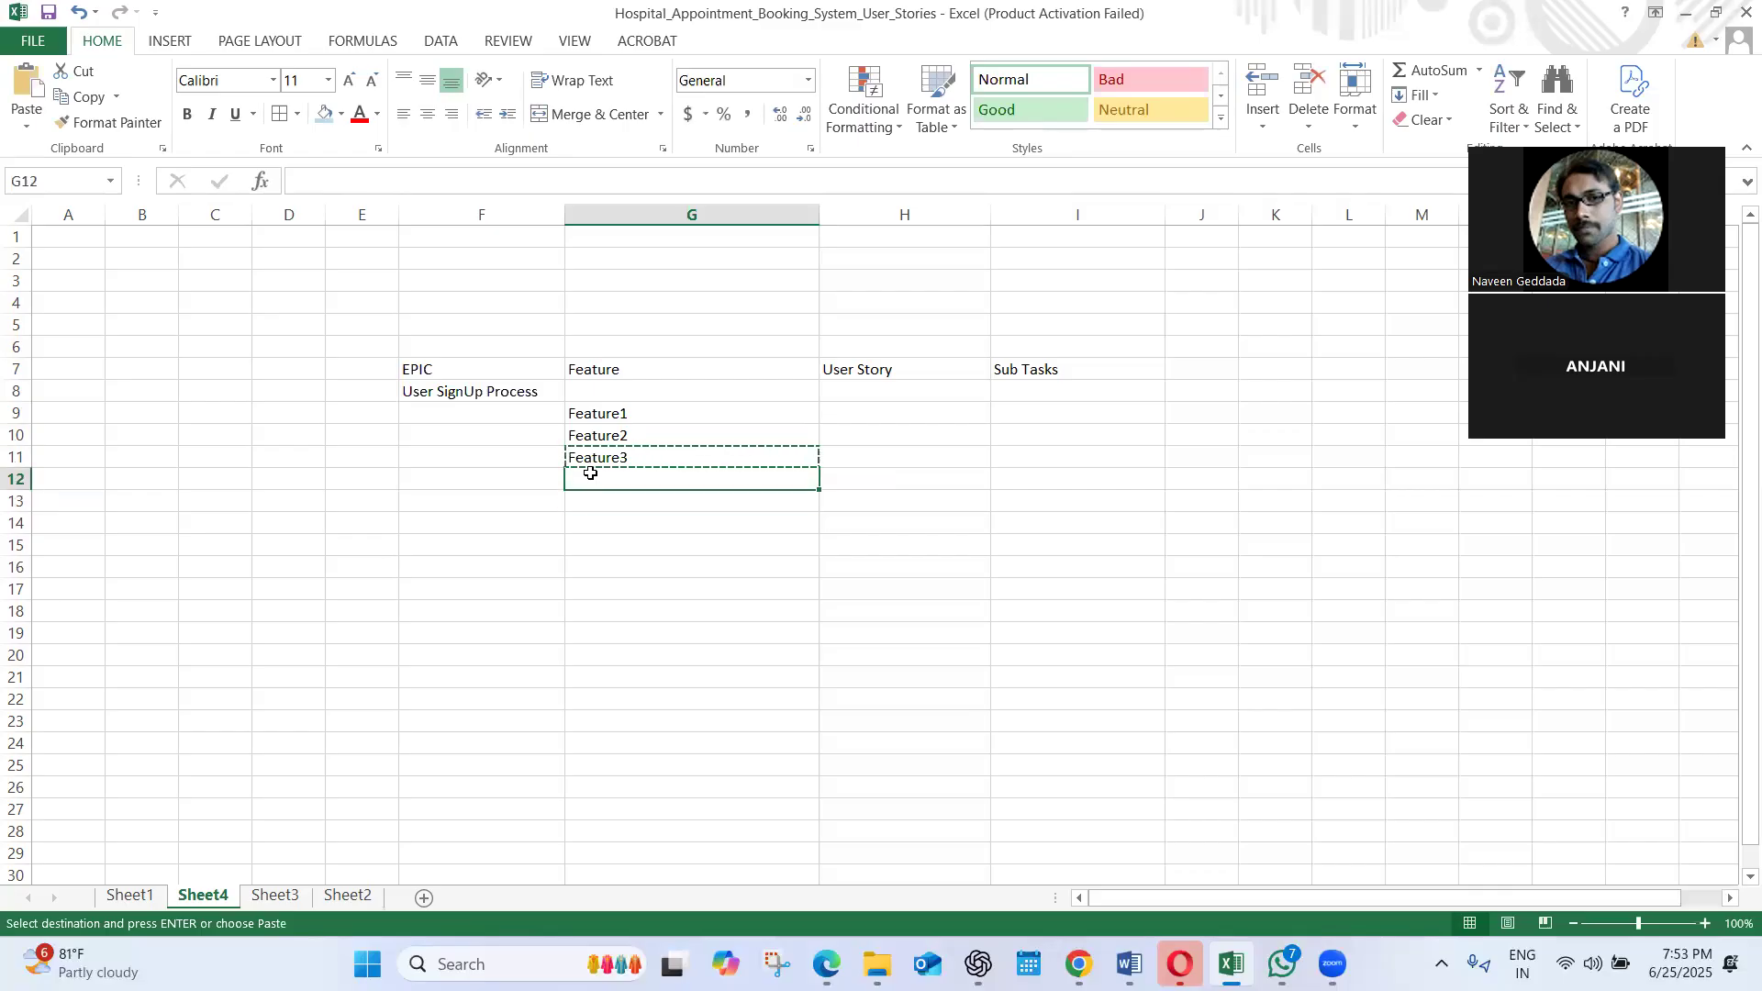
key(ctrl+v)
click(928, 566)
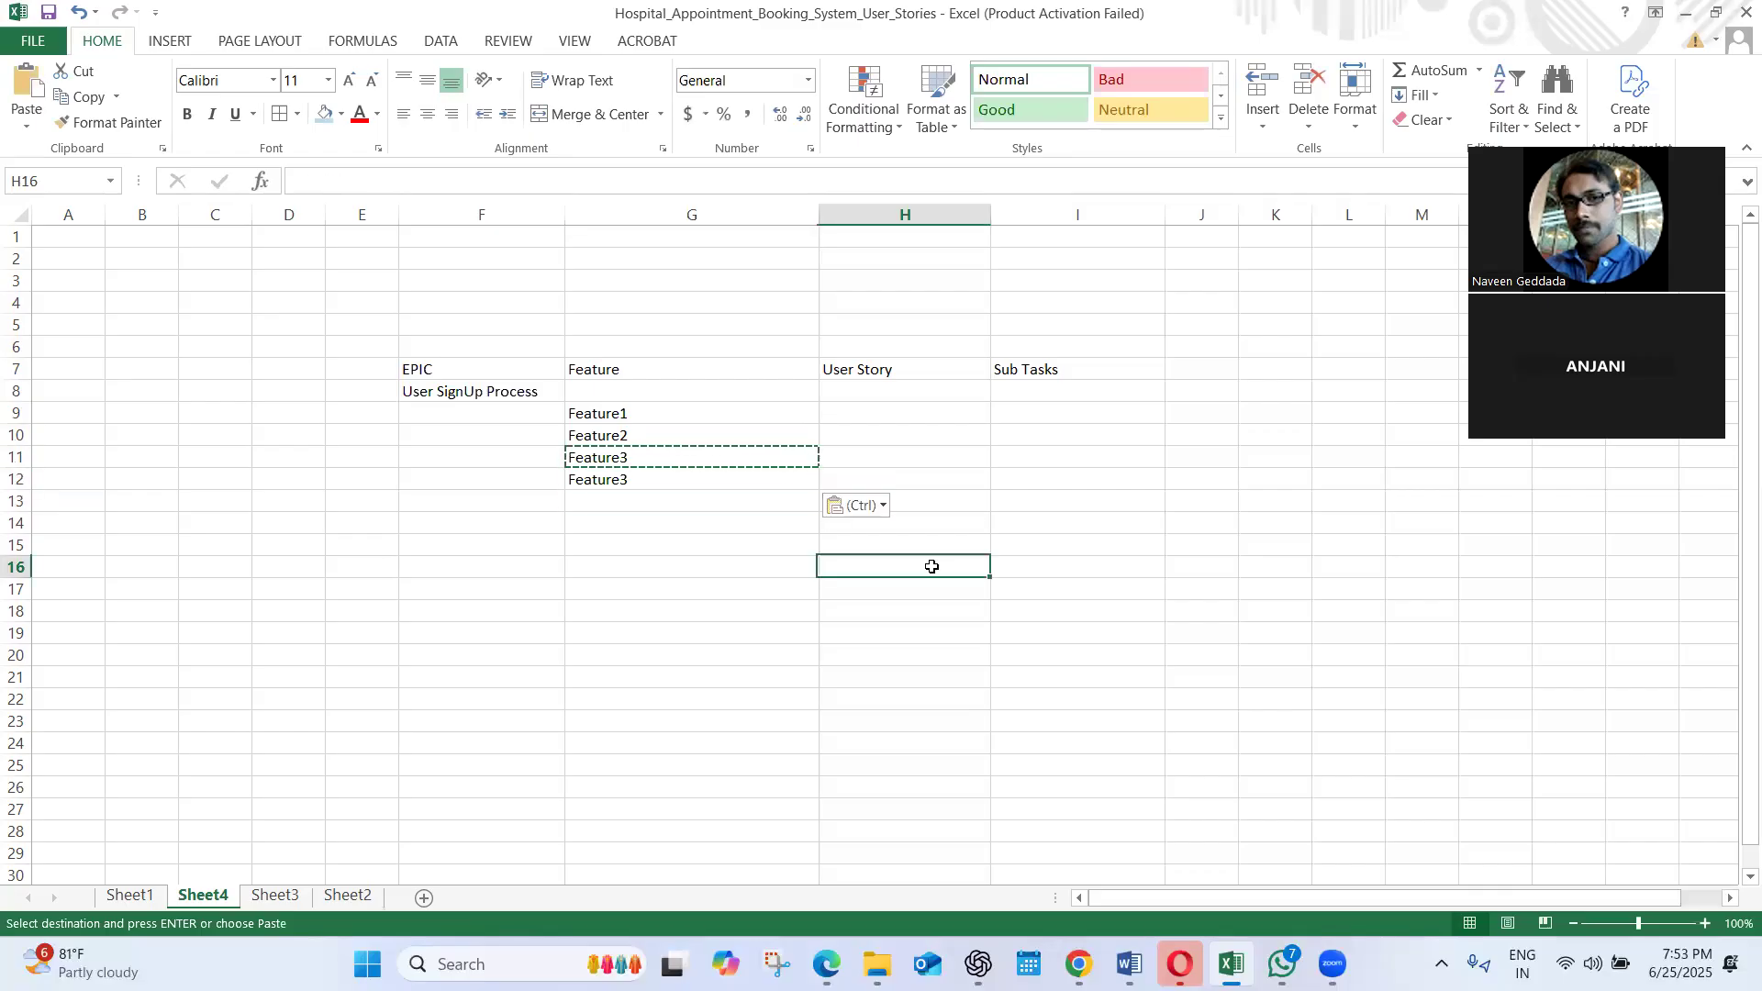
click(868, 379)
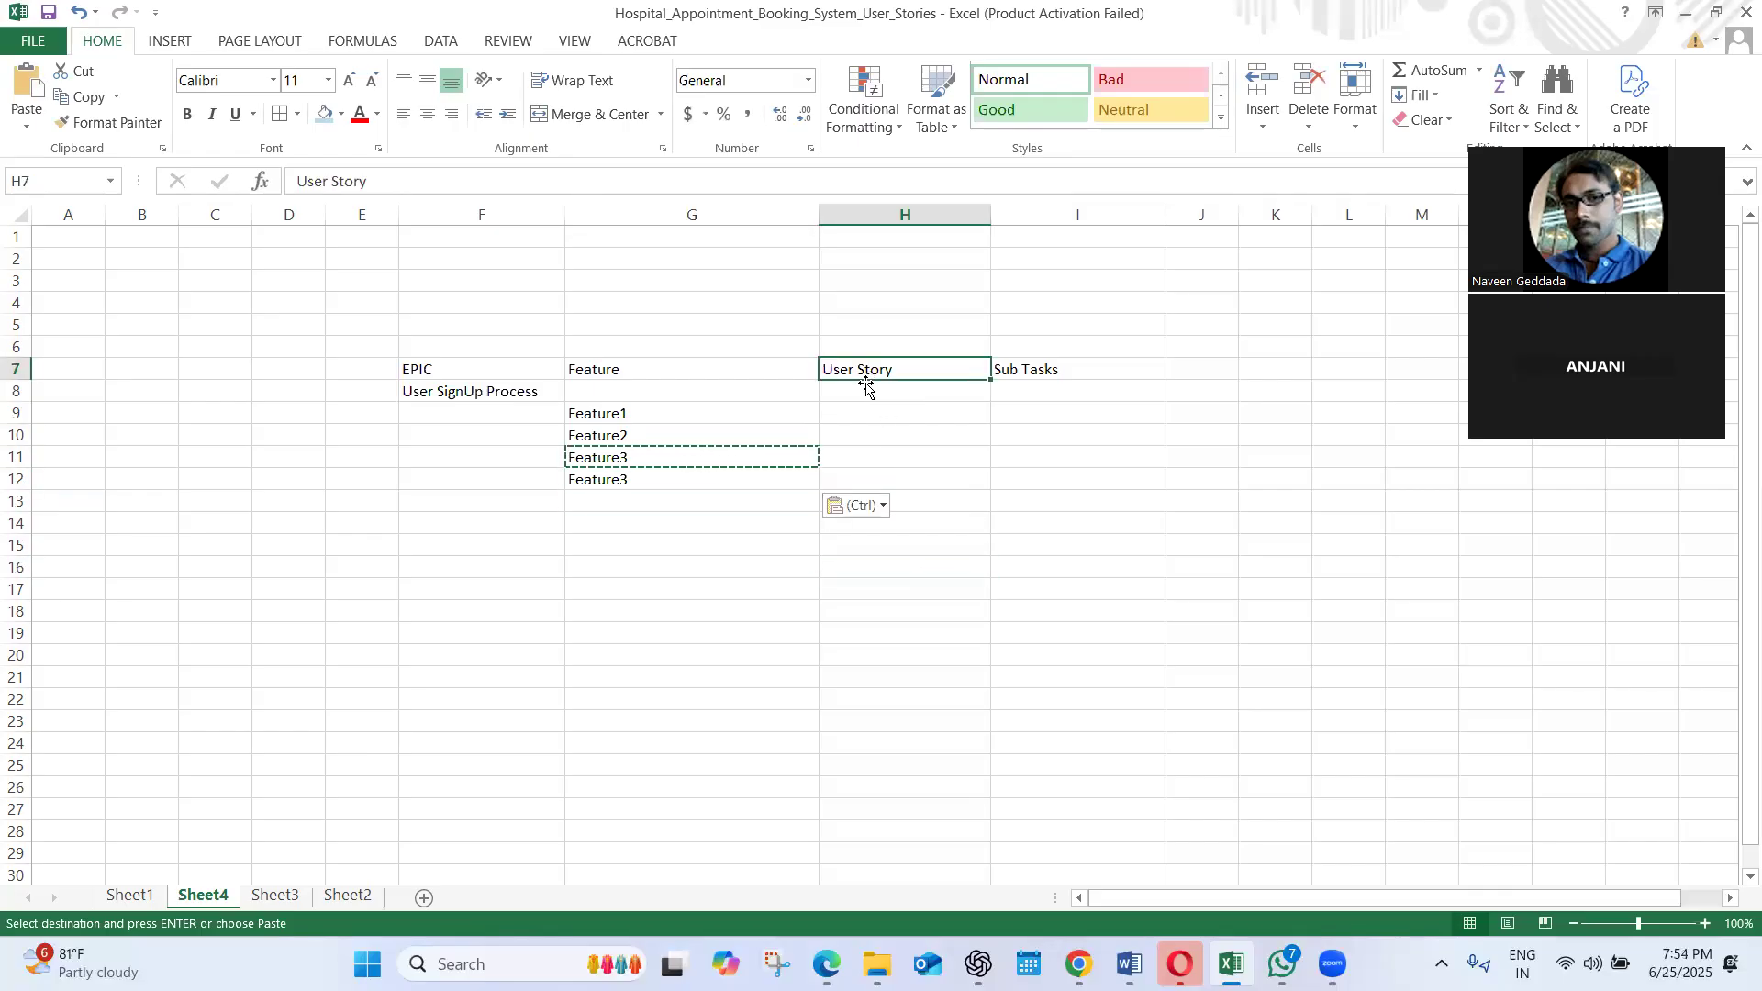
click(662, 416)
key(Escape)
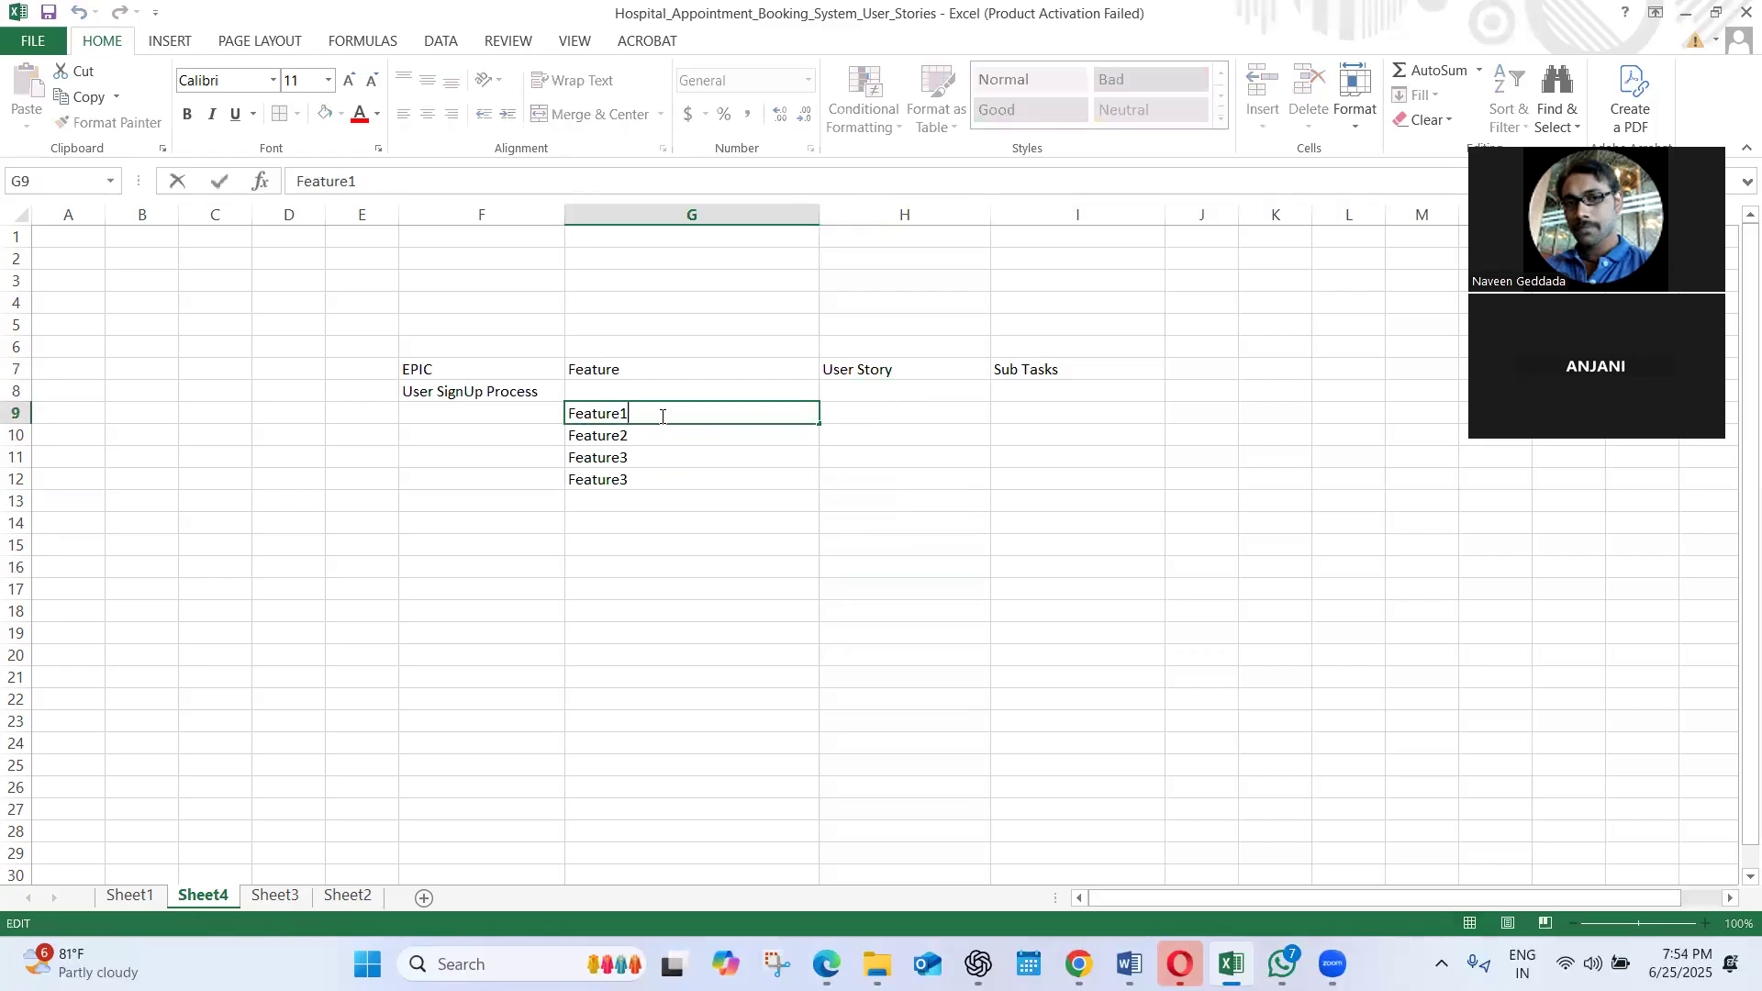
click(615, 457)
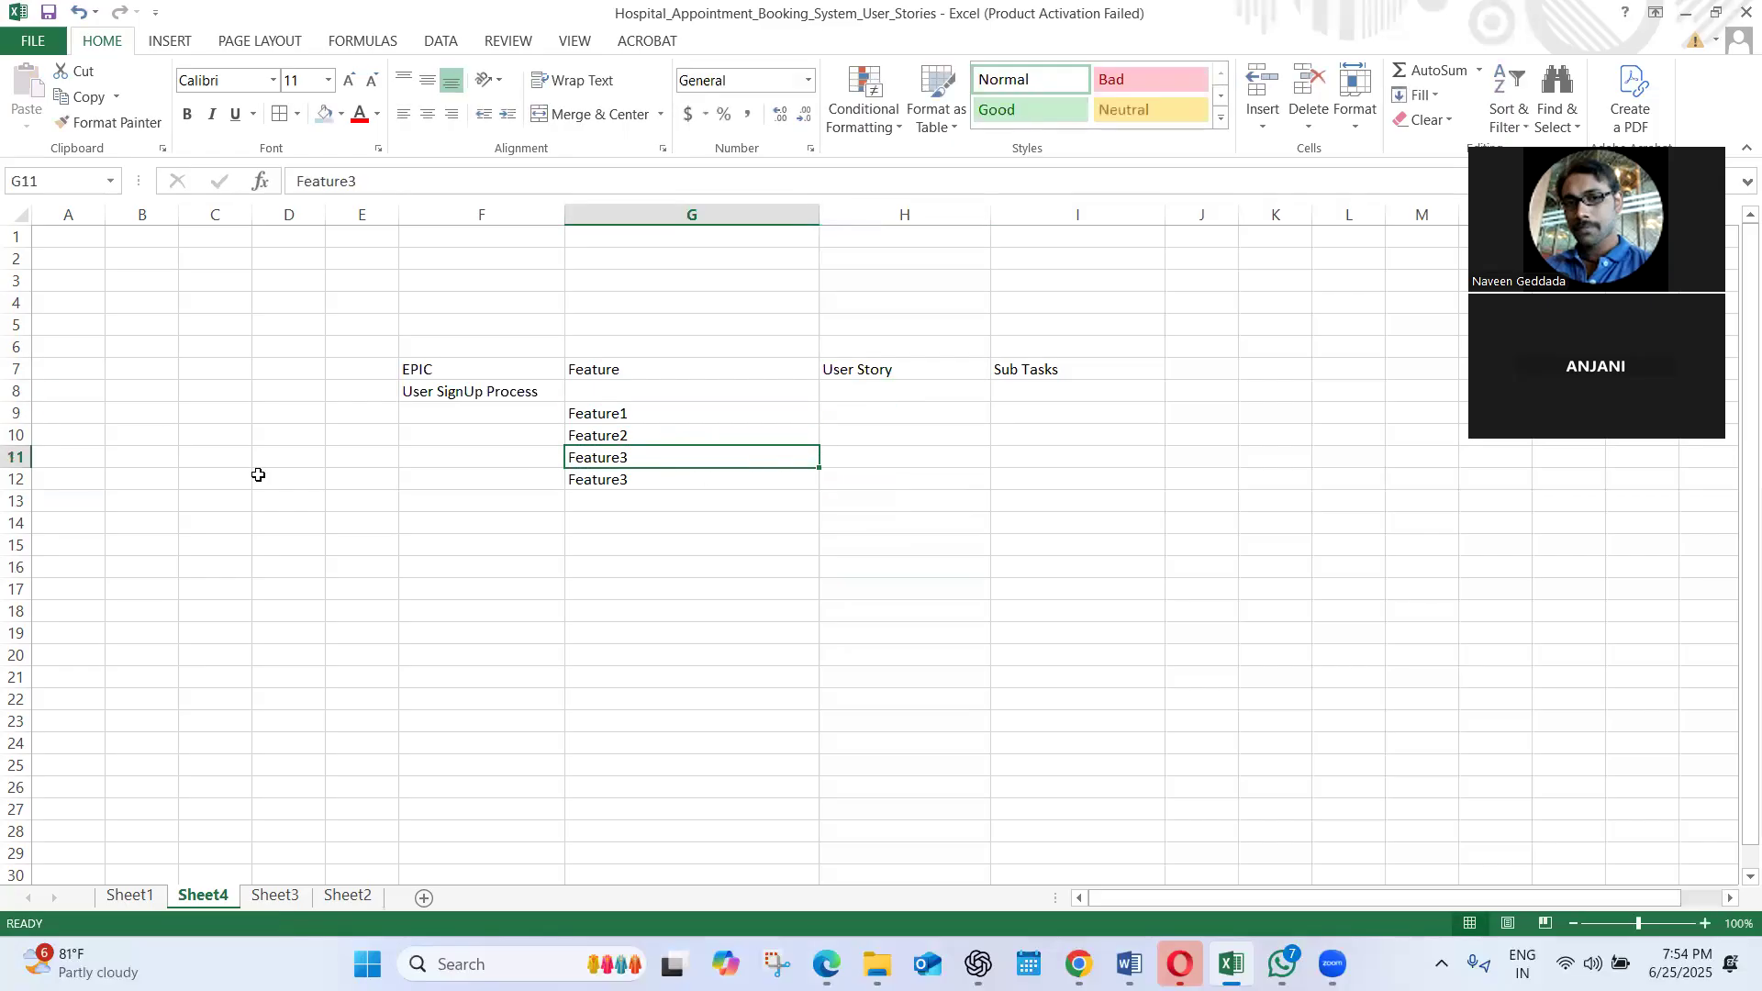
Insert four blank rows at row 10, between Feature1 and Feature2
click(19, 436)
right_click(20, 435)
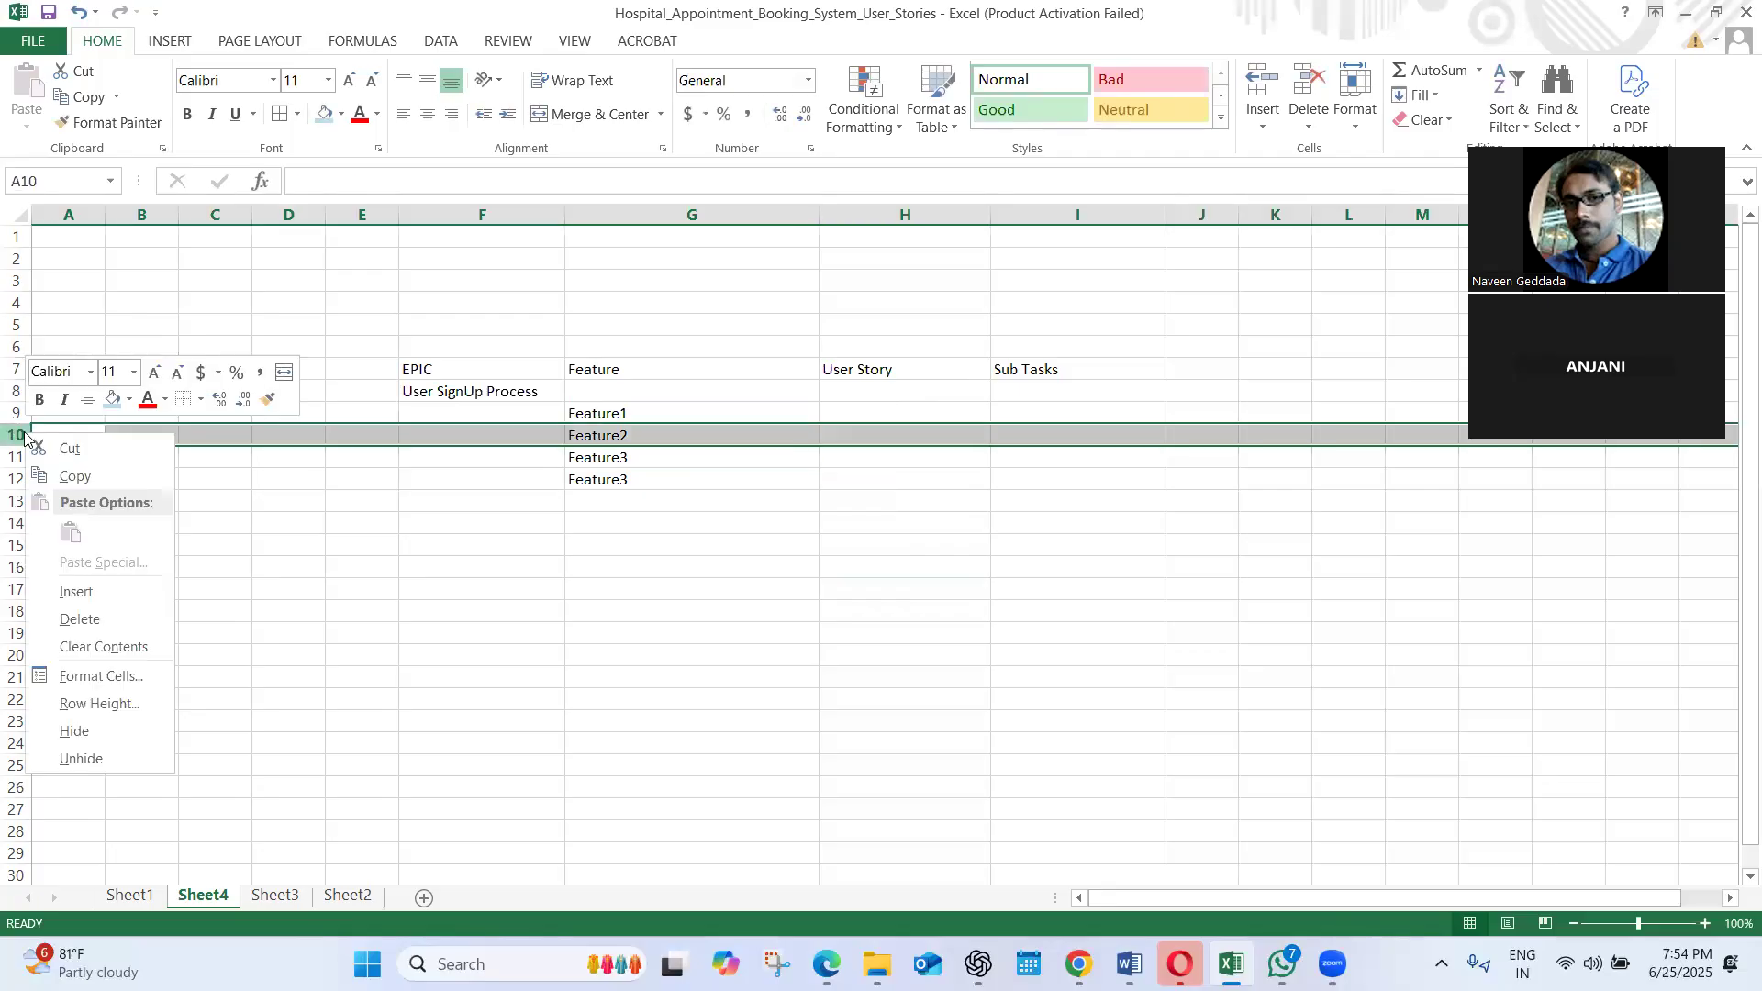
click(69, 592)
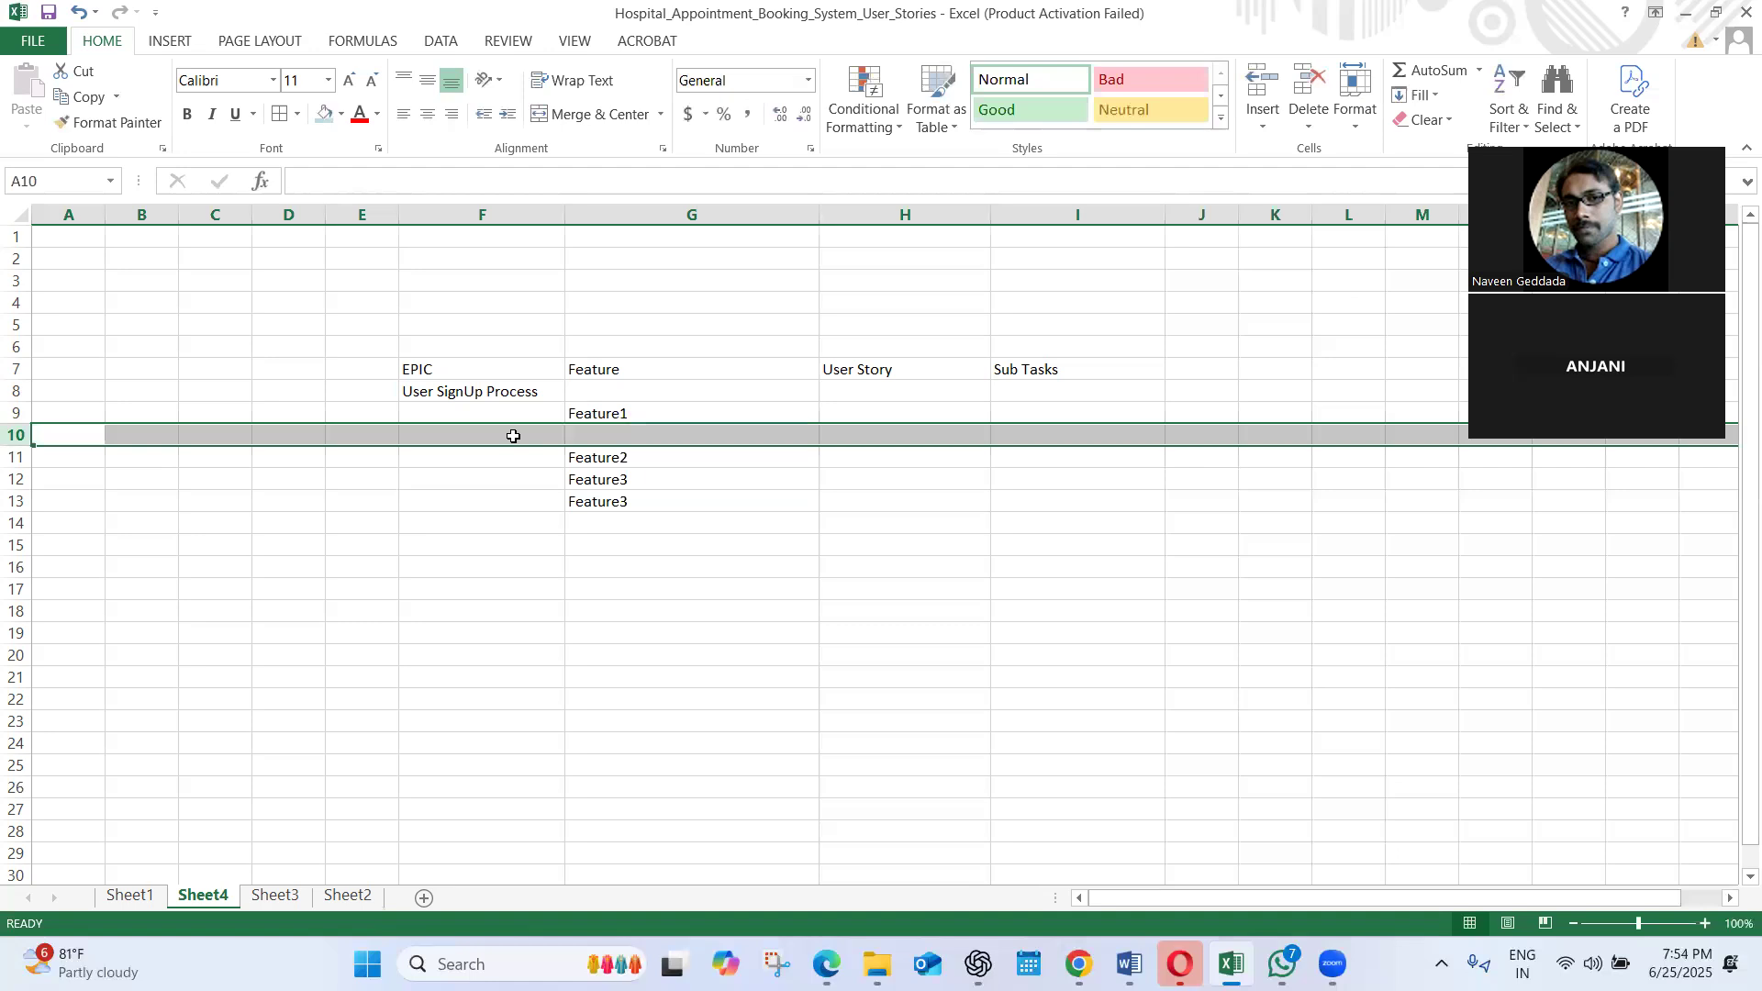
right_click(16, 434)
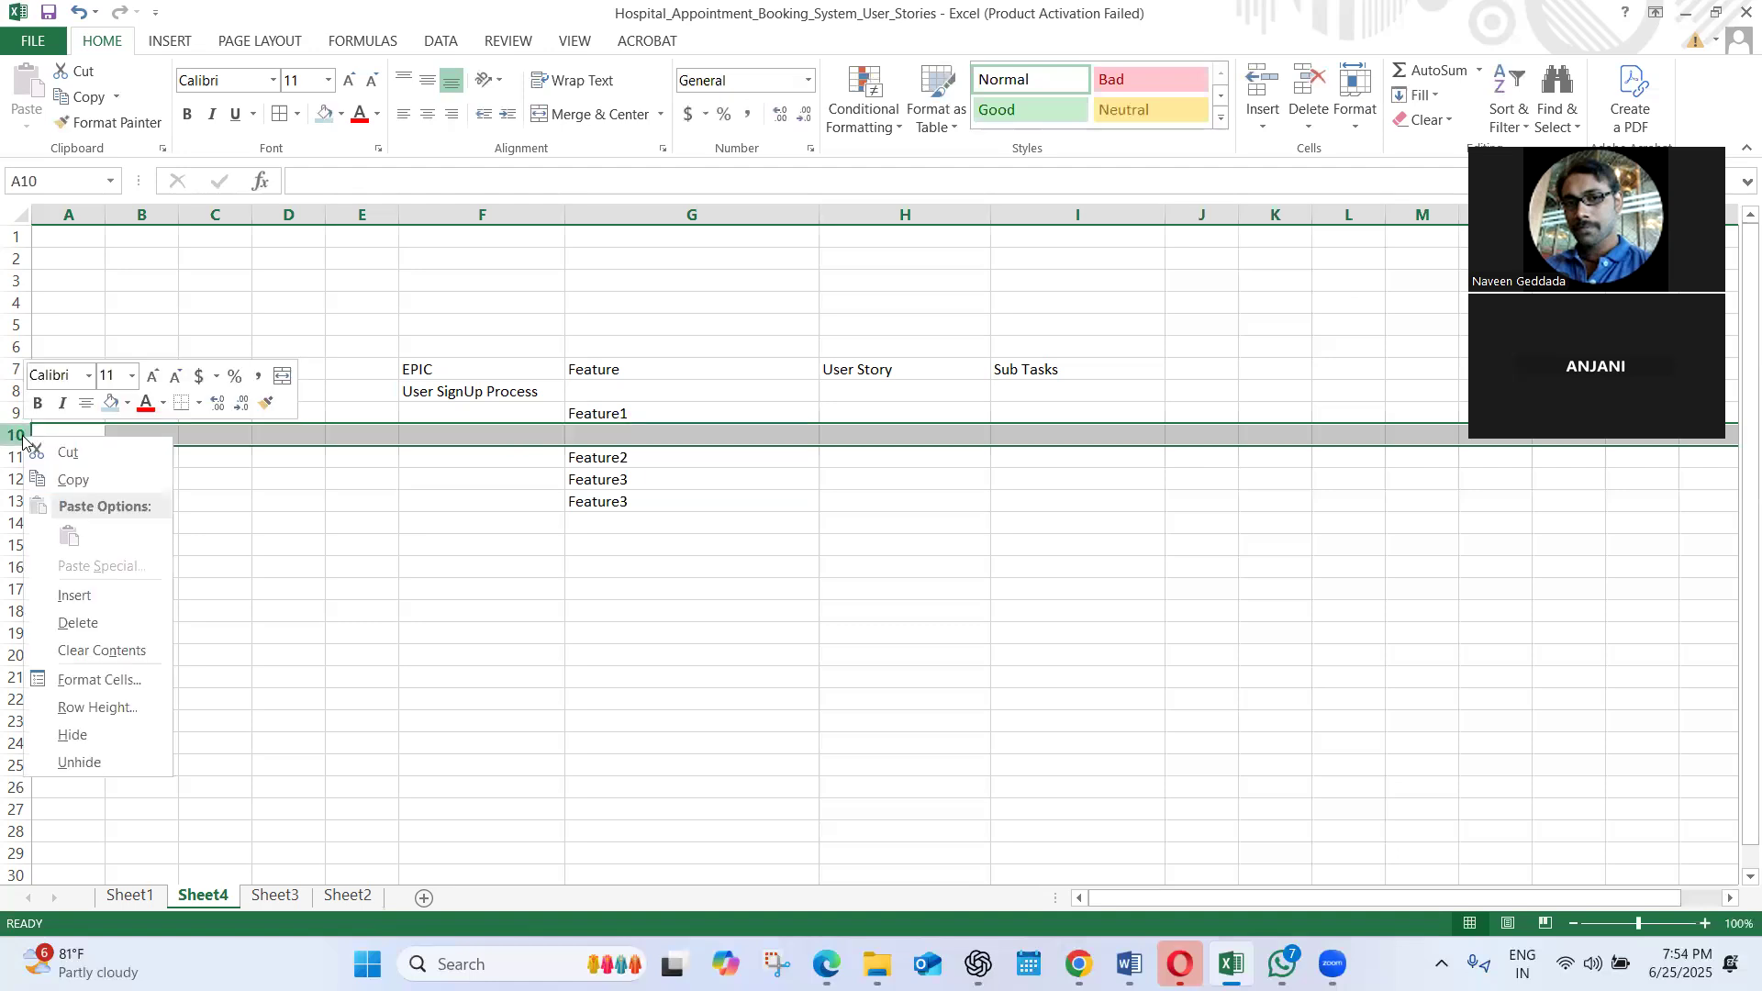
click(56, 596)
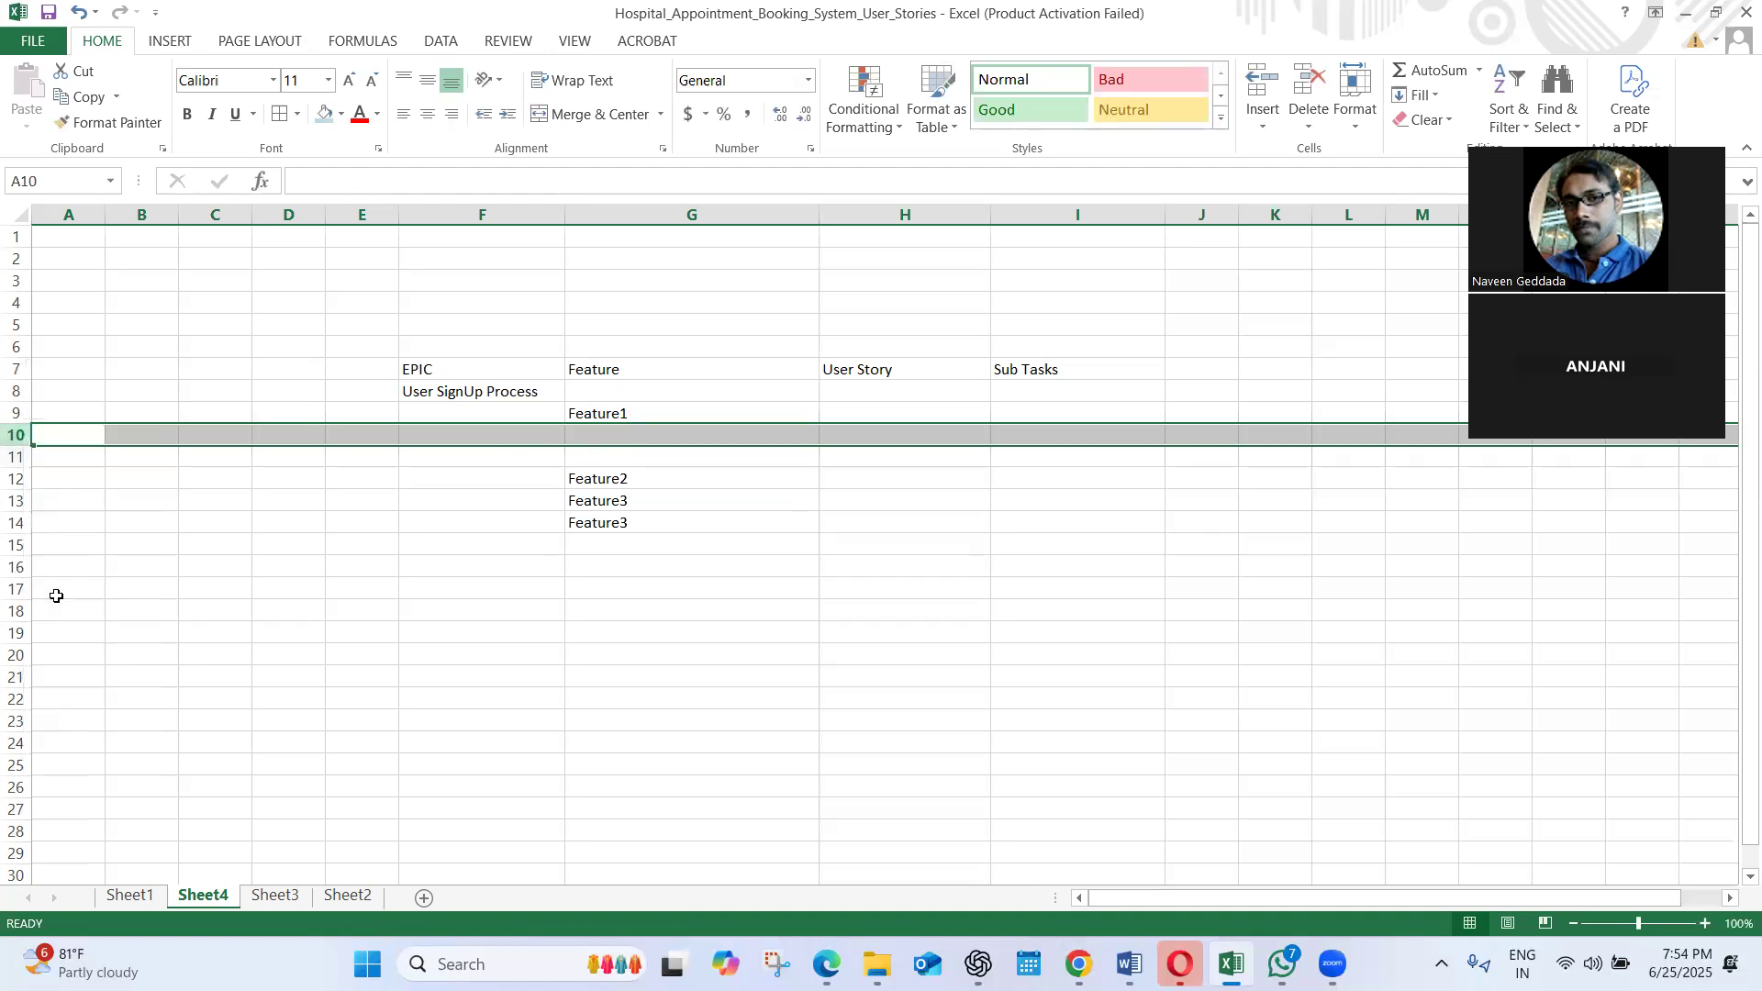
right_click(16, 434)
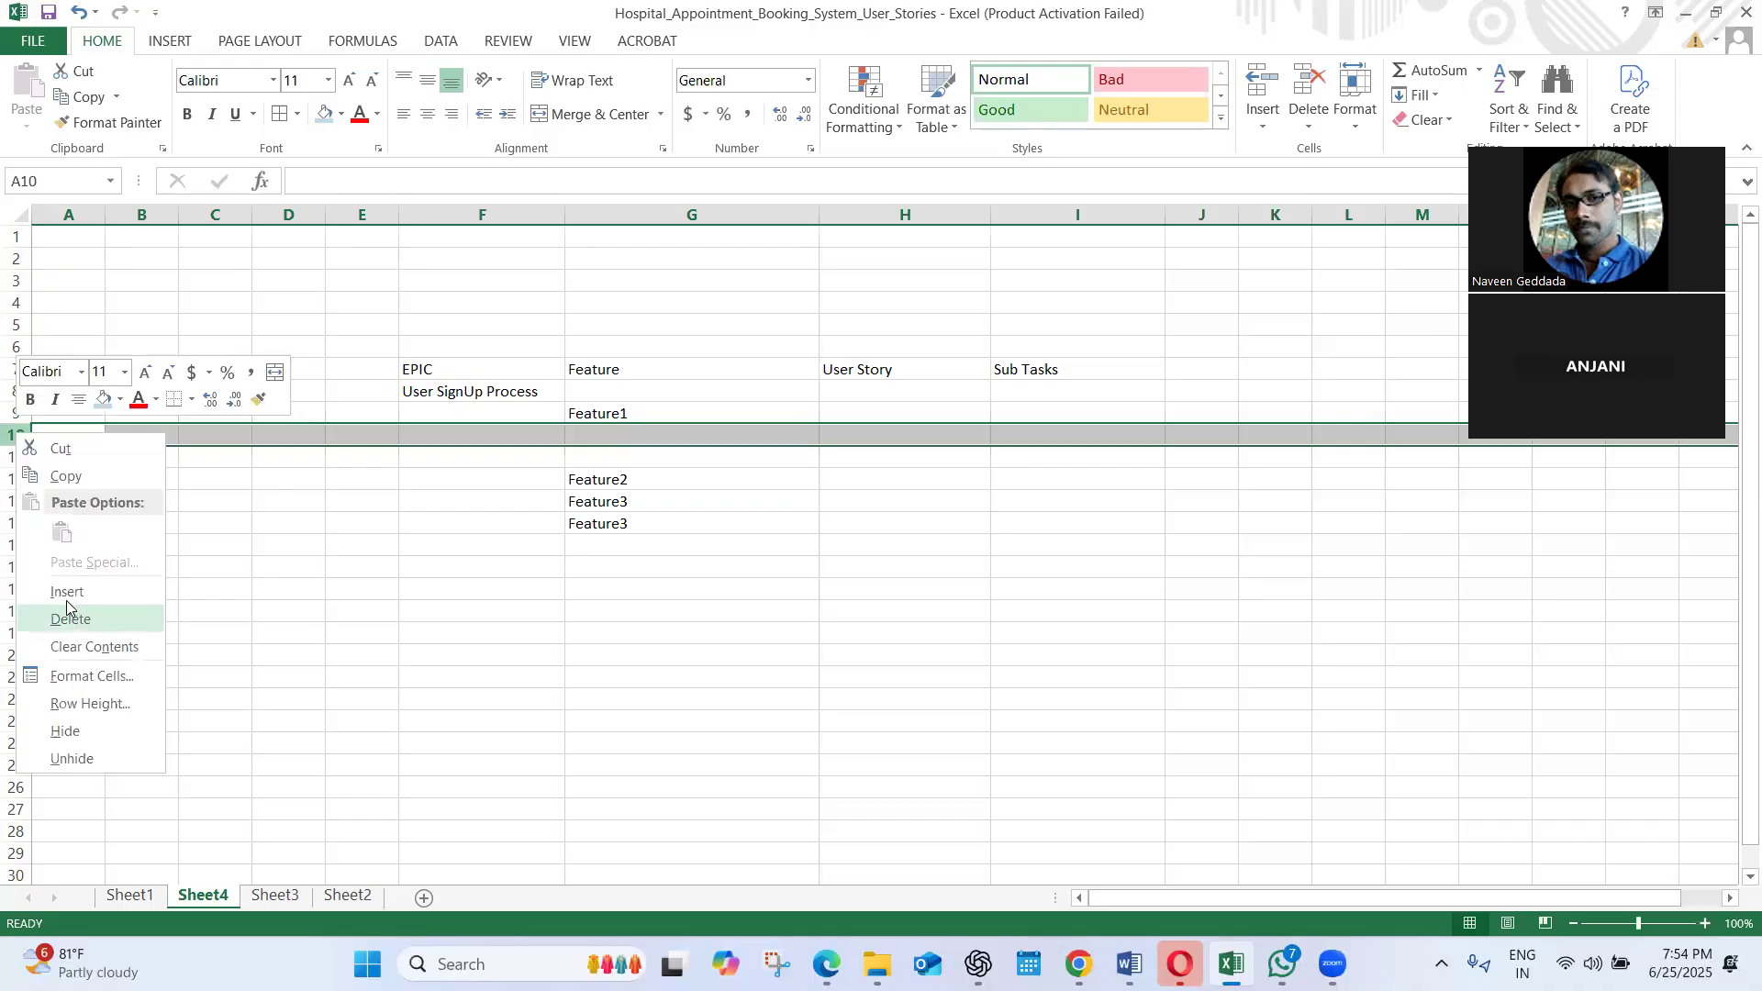
click(66, 595)
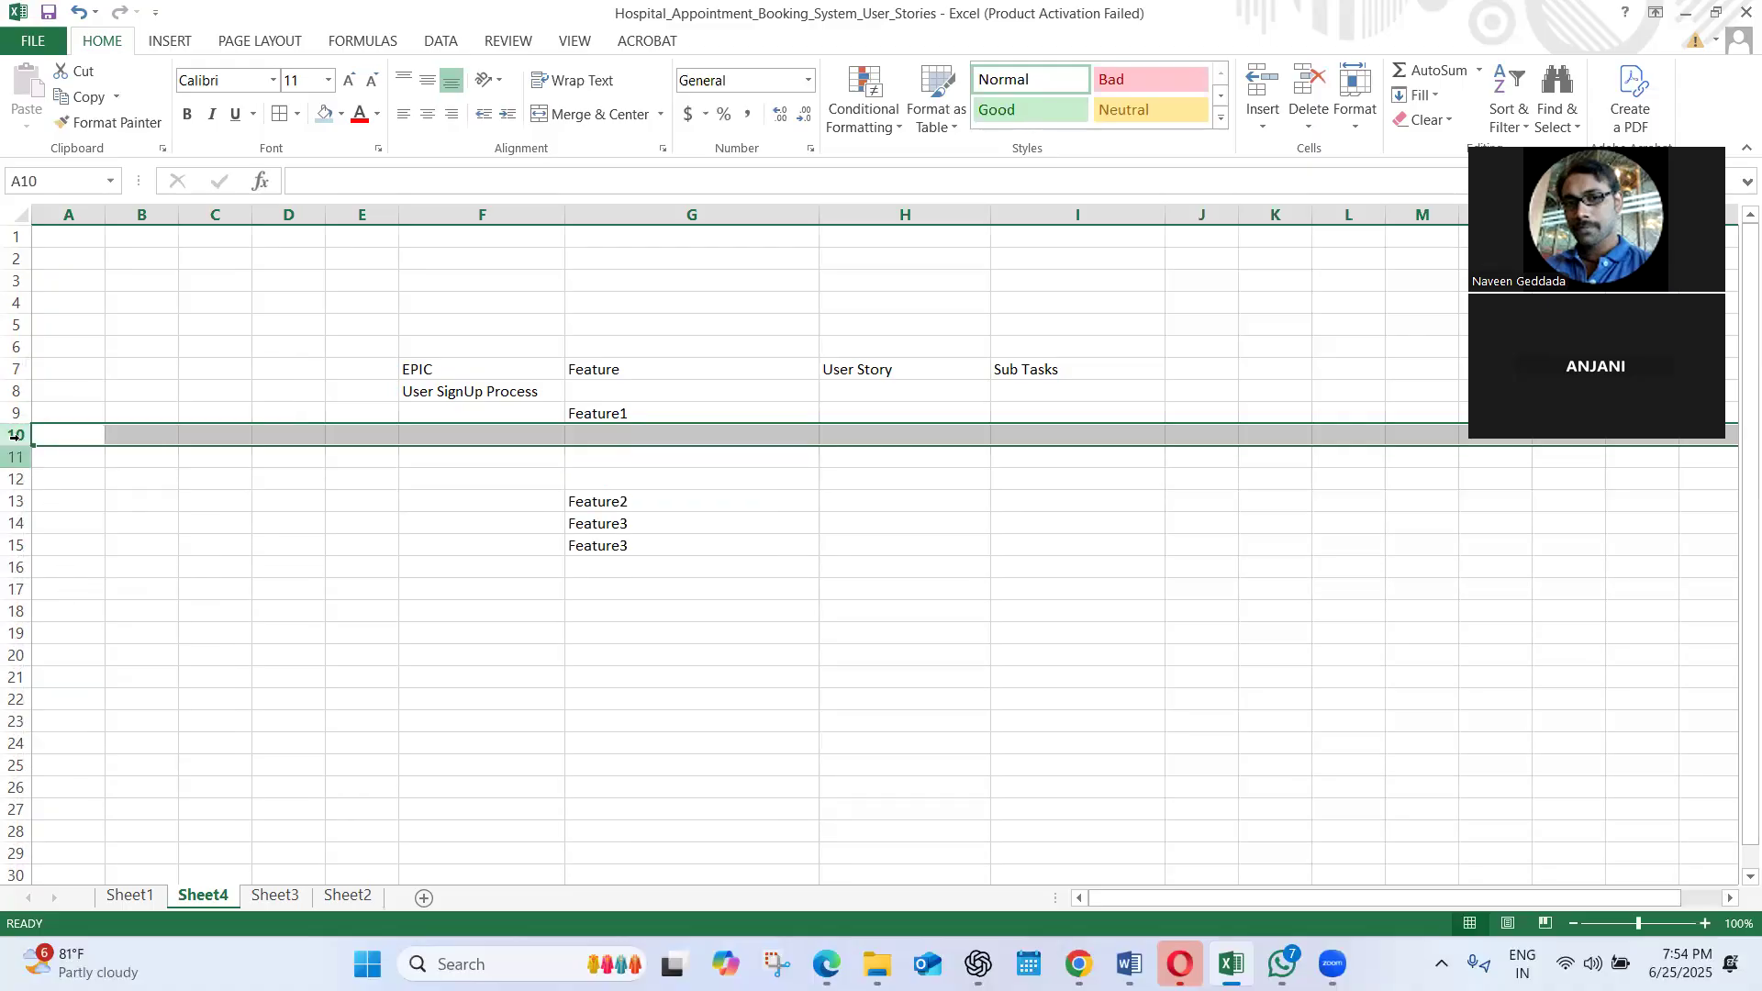
right_click(17, 434)
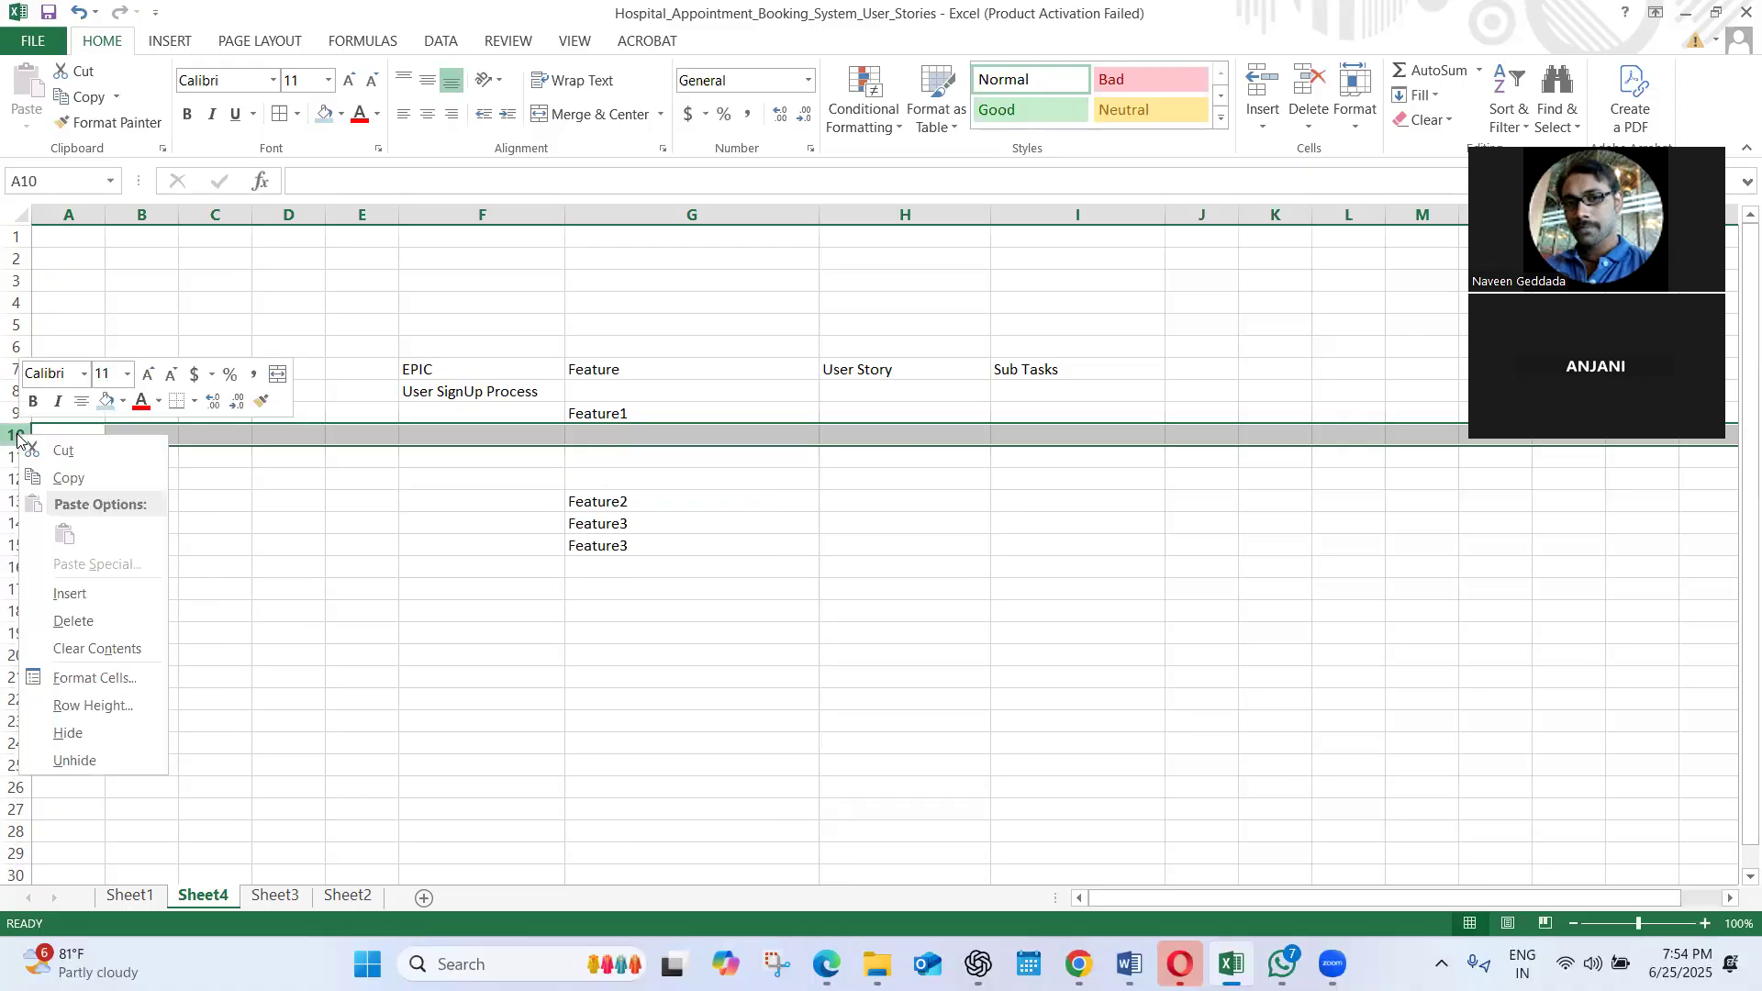
click(68, 597)
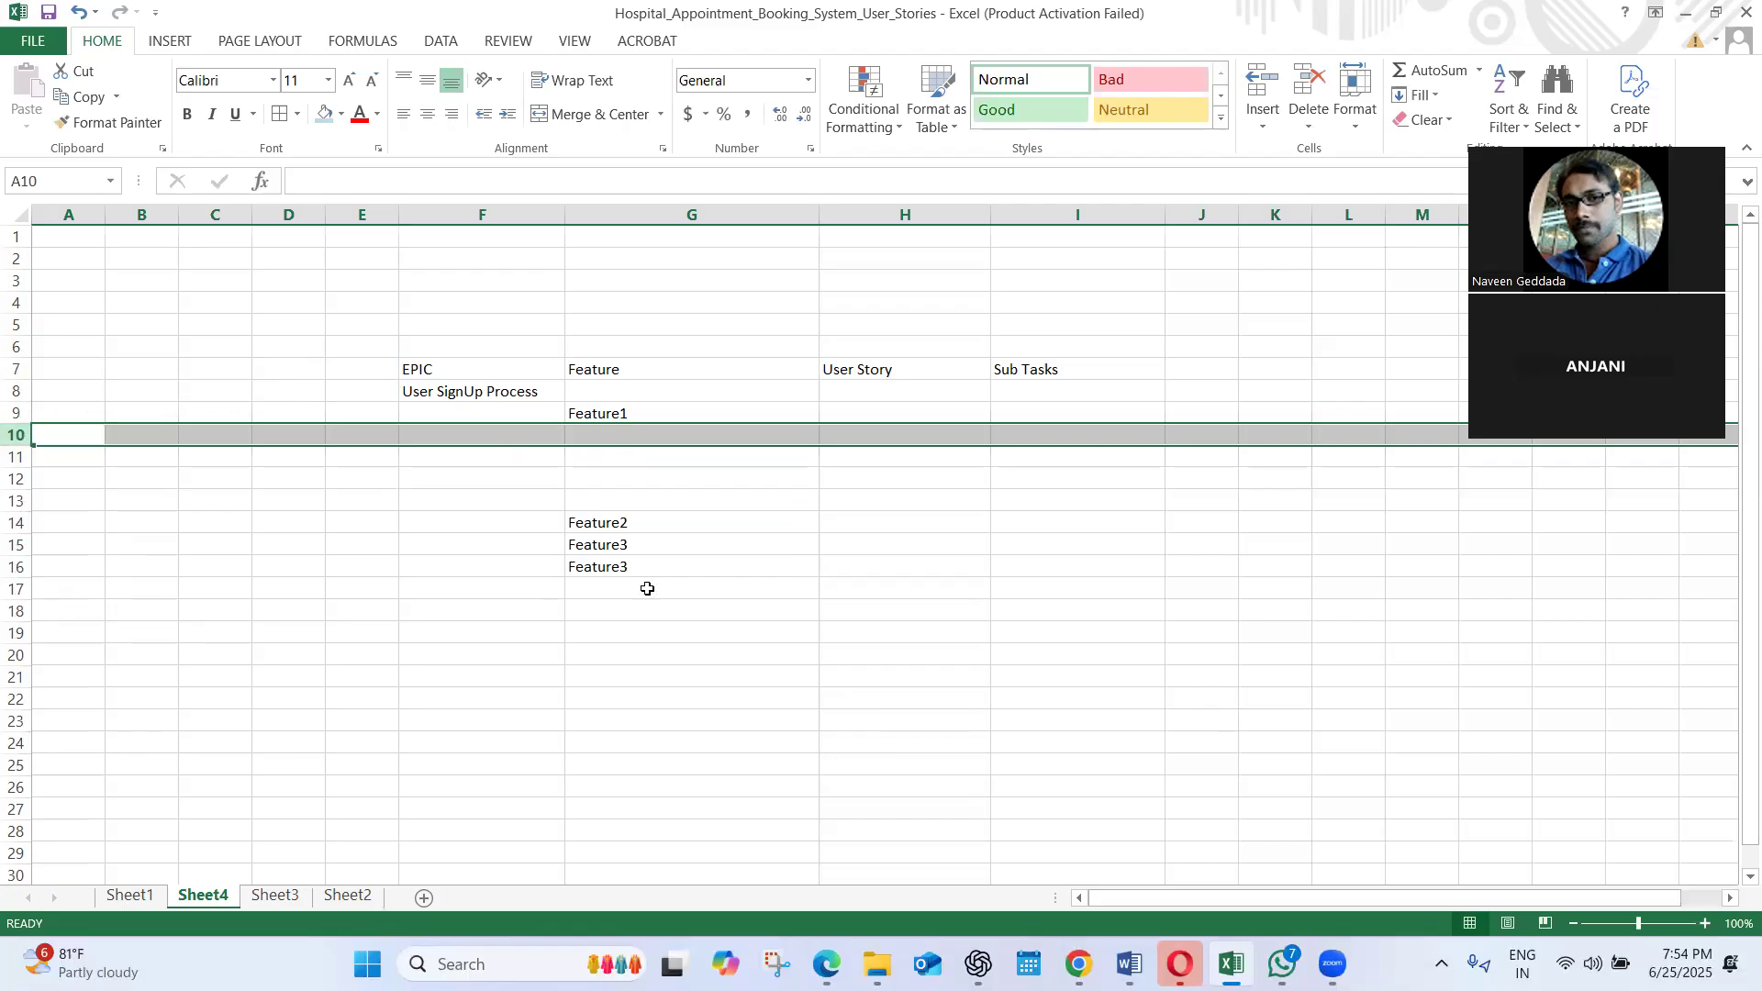
Enter US-1, US-2, US-3 and US-4 in cells H10 to H13 under the User Story heading
click(875, 436)
text(US)
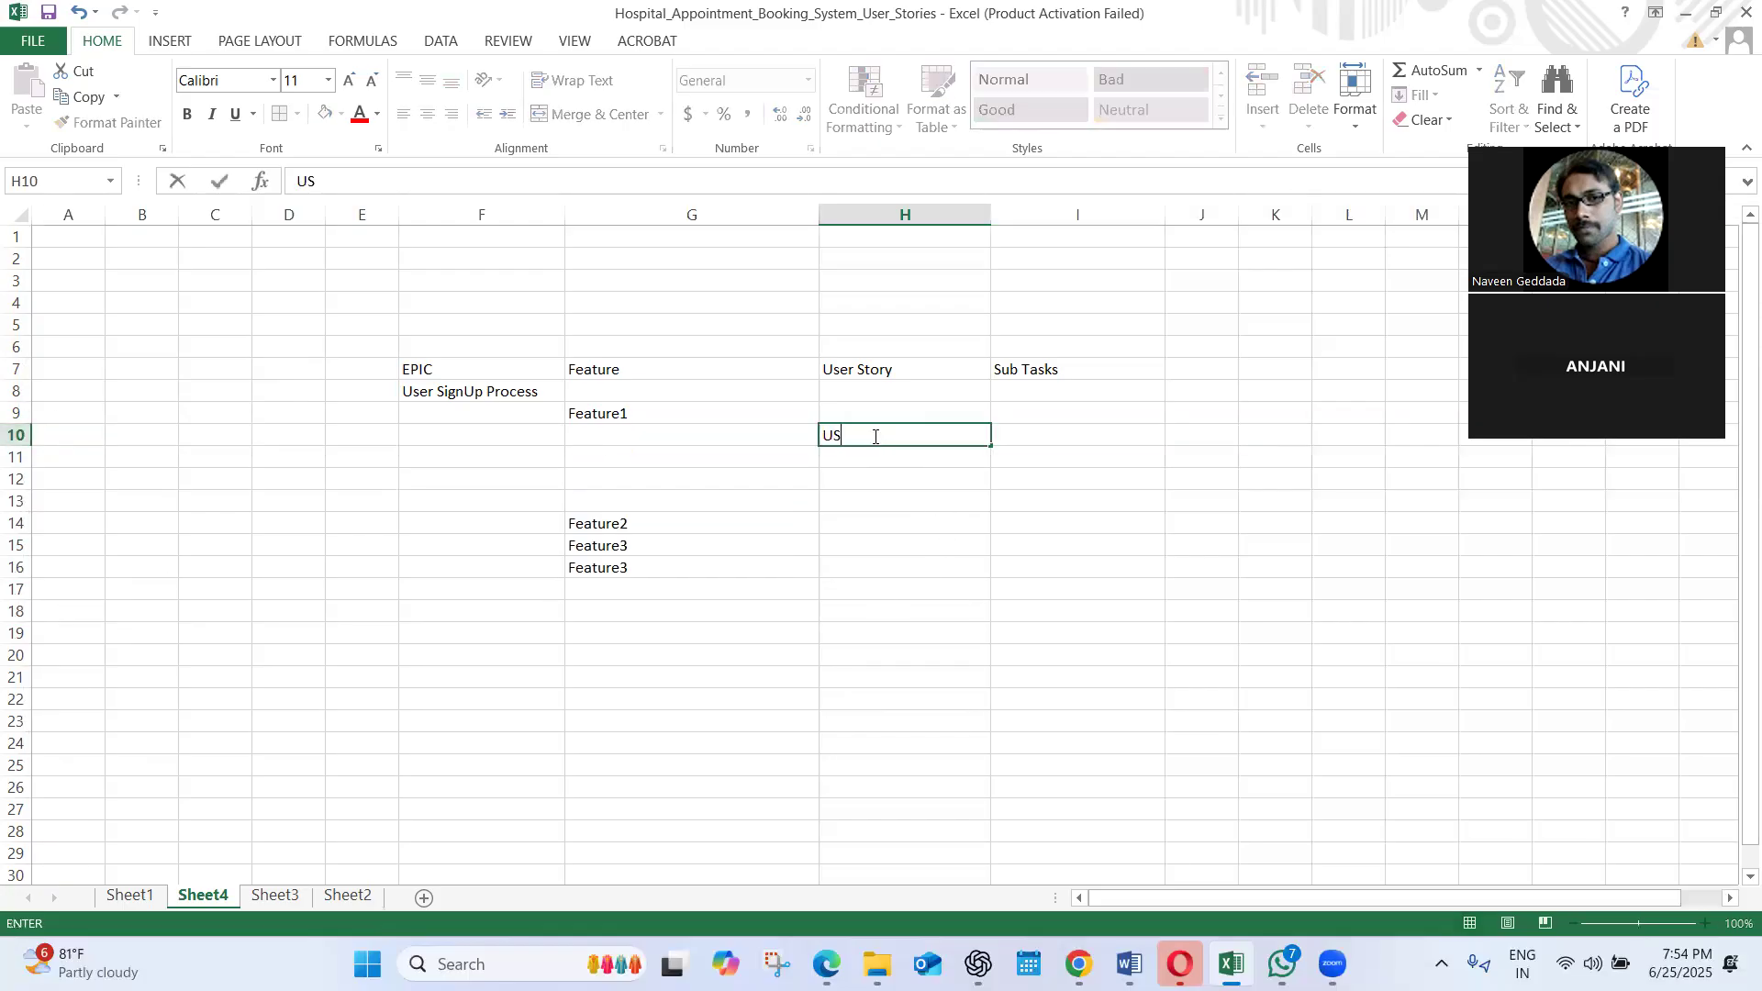
text(-1)
key(Return)
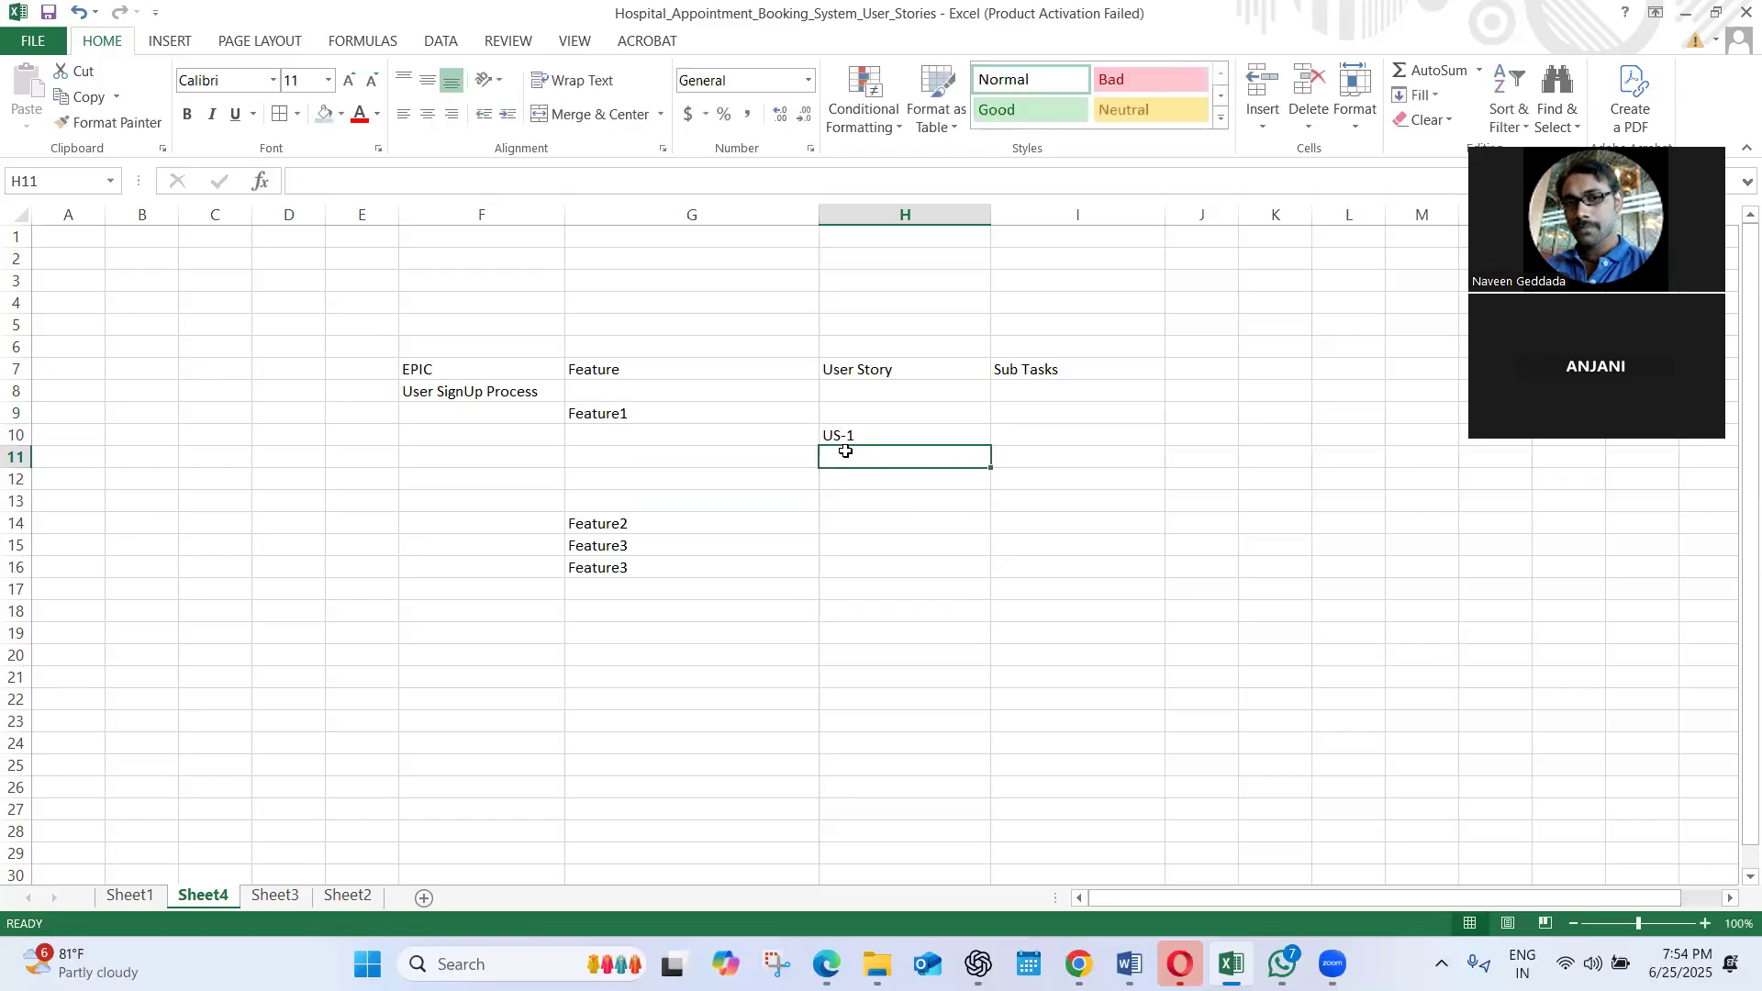
text(US-2)
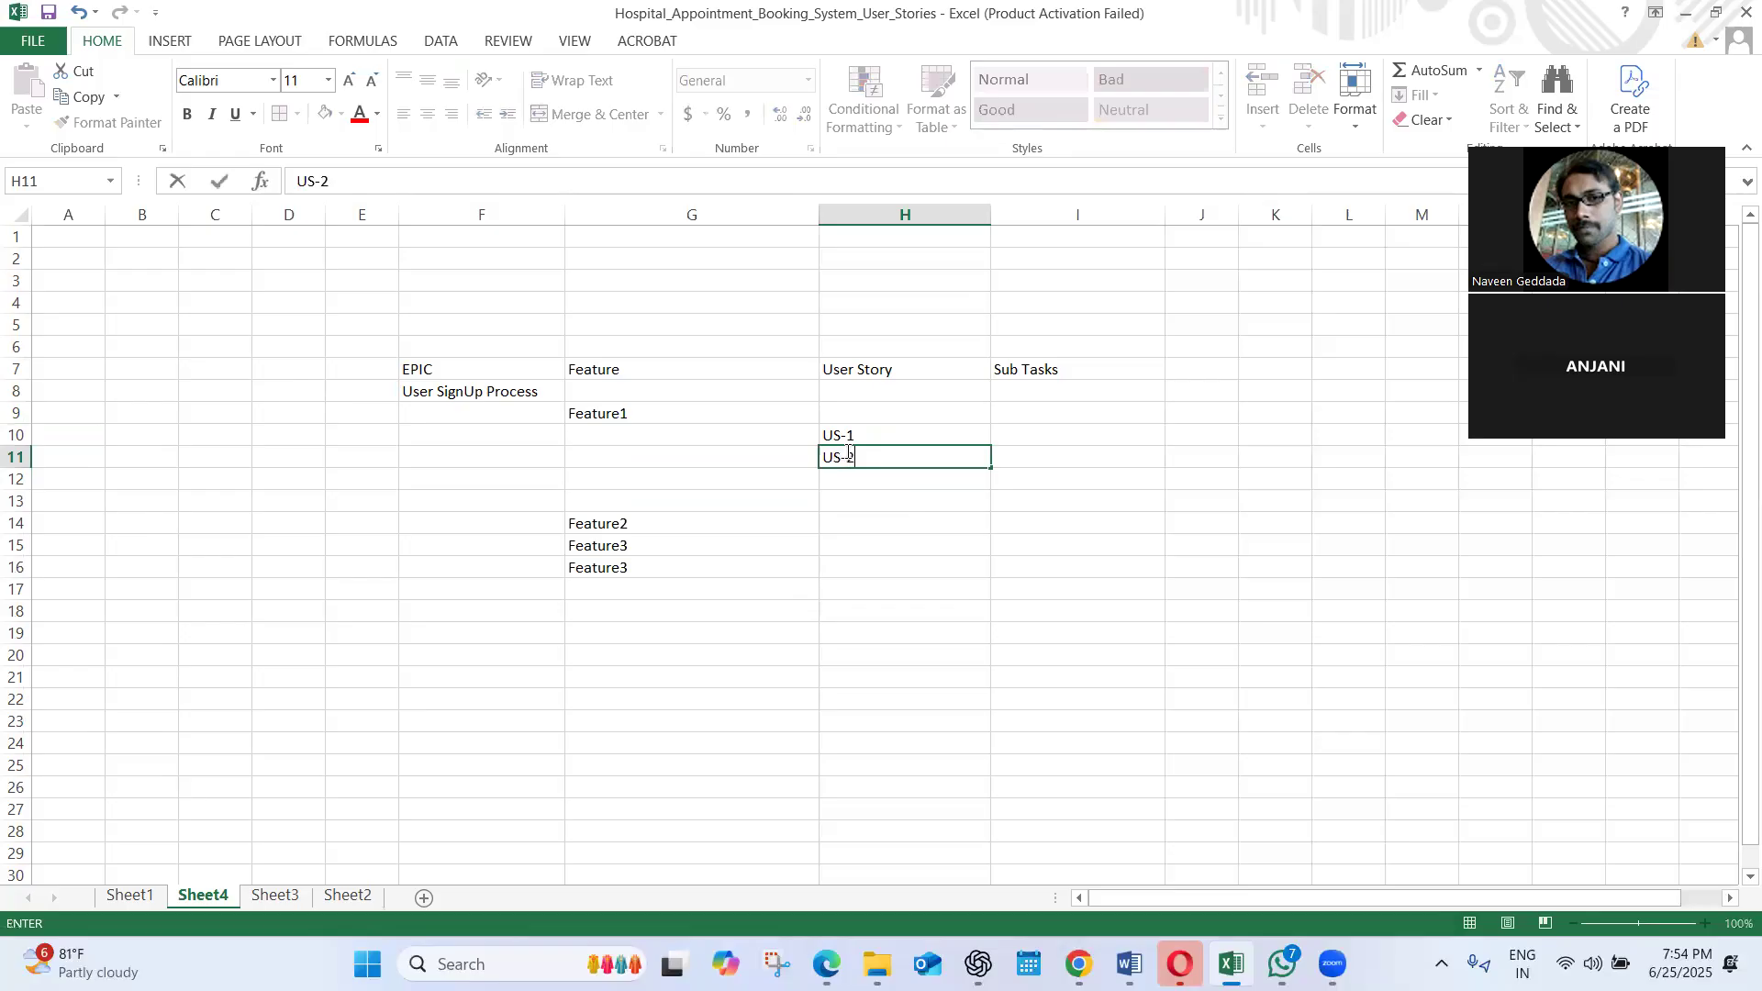
click(838, 473)
text(U)
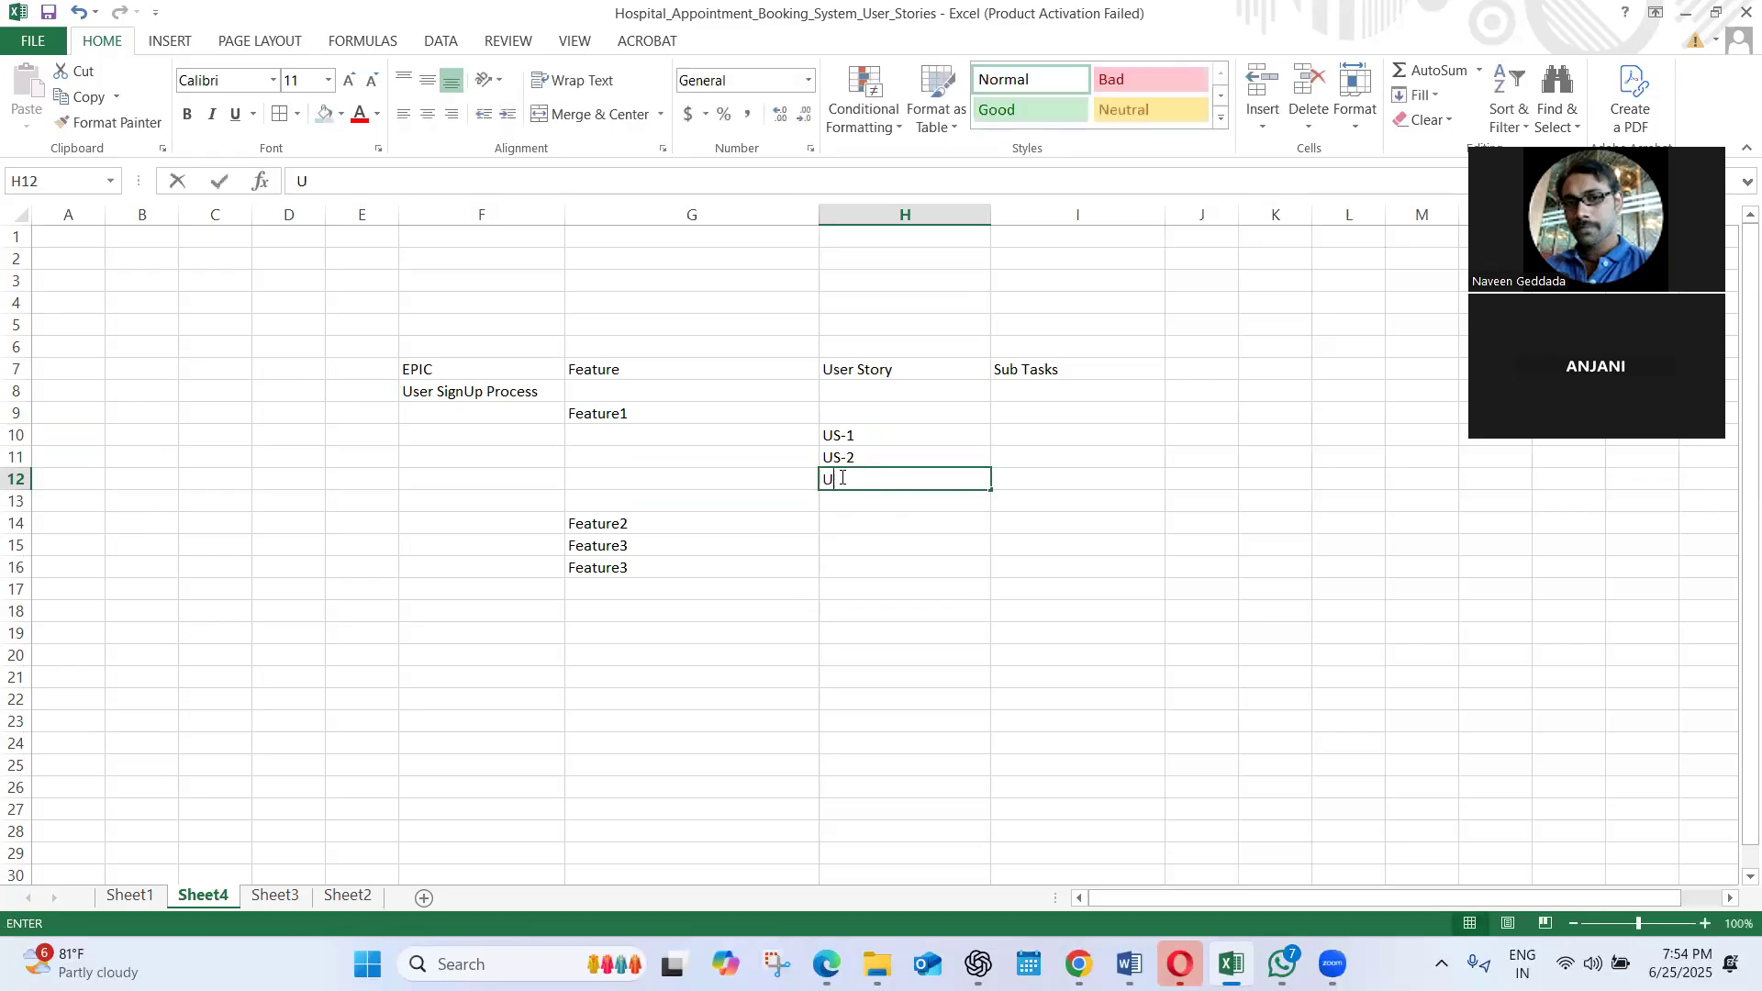
text(S-3)
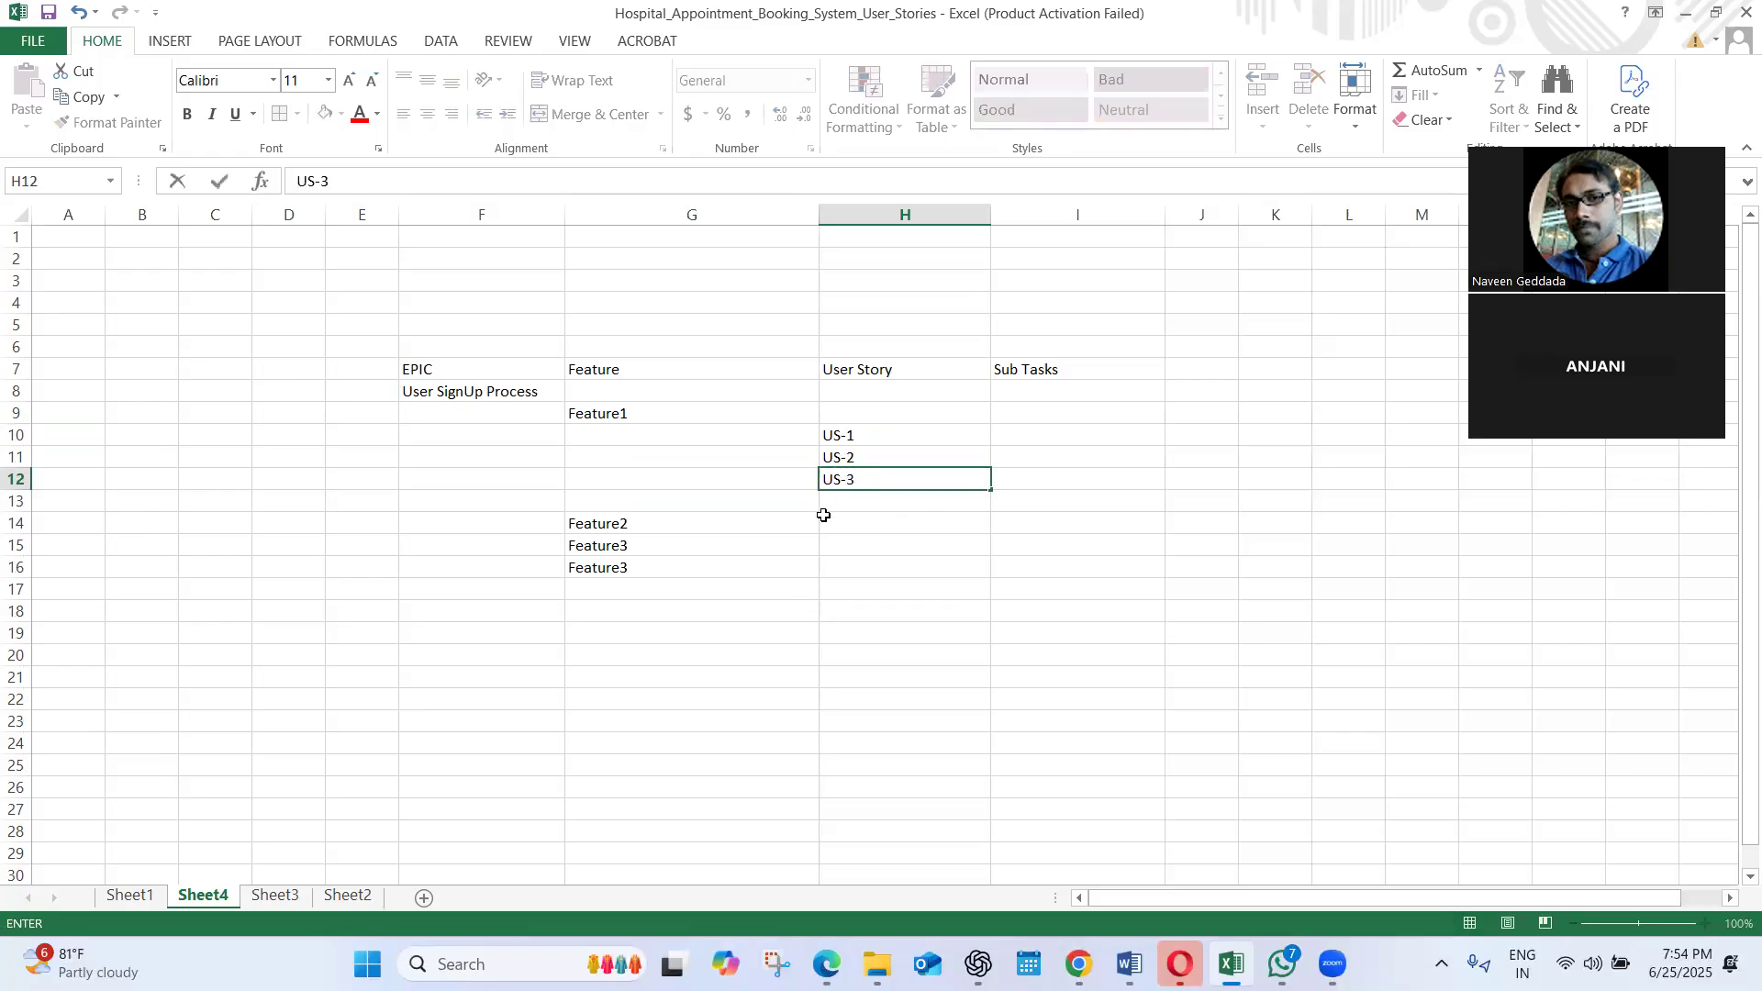
click(831, 500)
text(US-4)
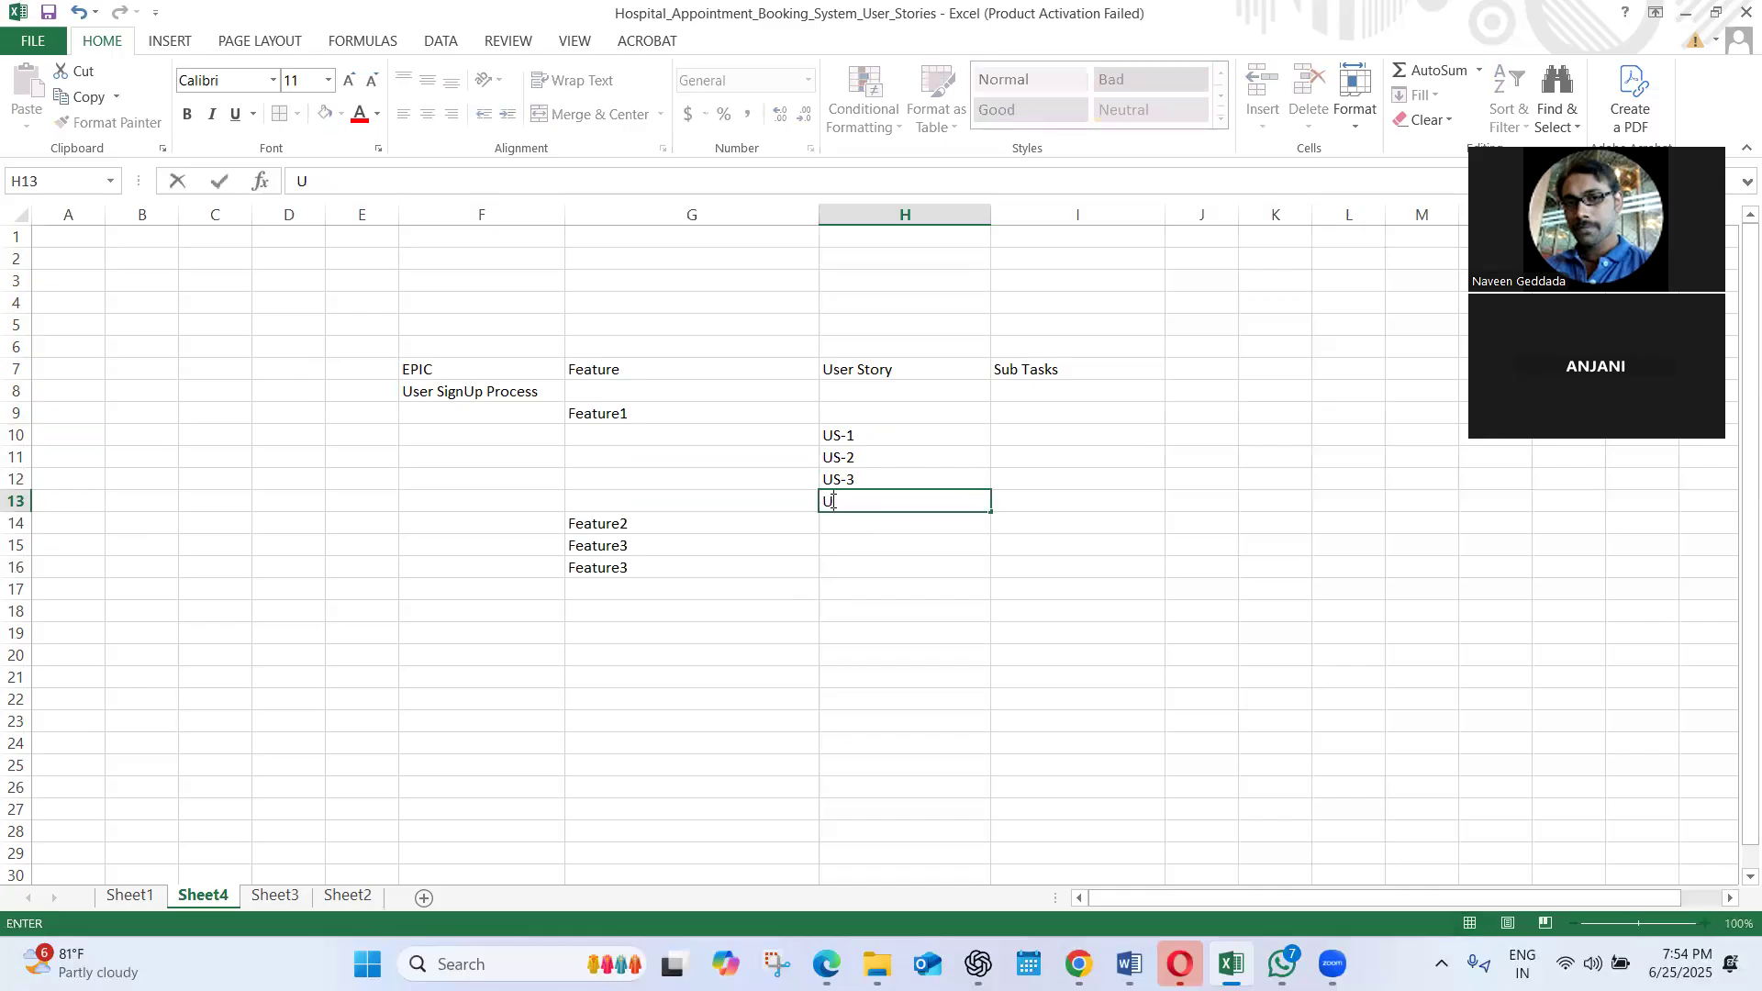
Extend the Feature1 entry in cell G9 to read "Feature1 (Sign Up Page)"
click(1127, 526)
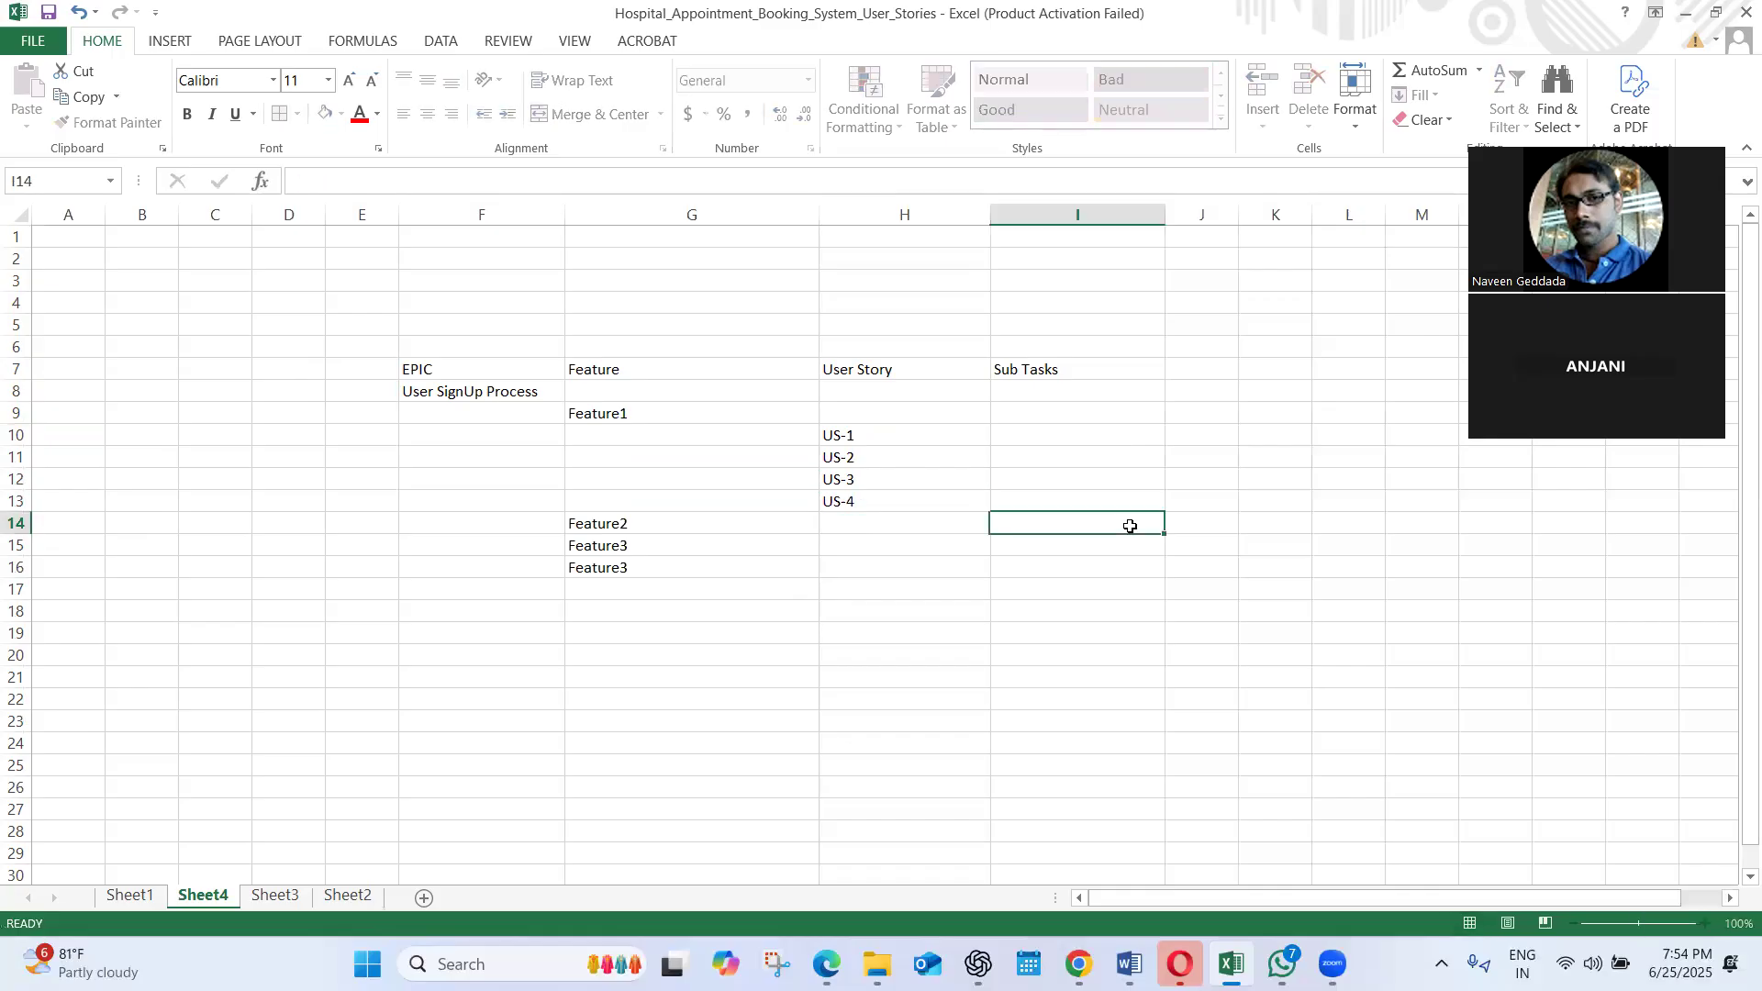
click(515, 392)
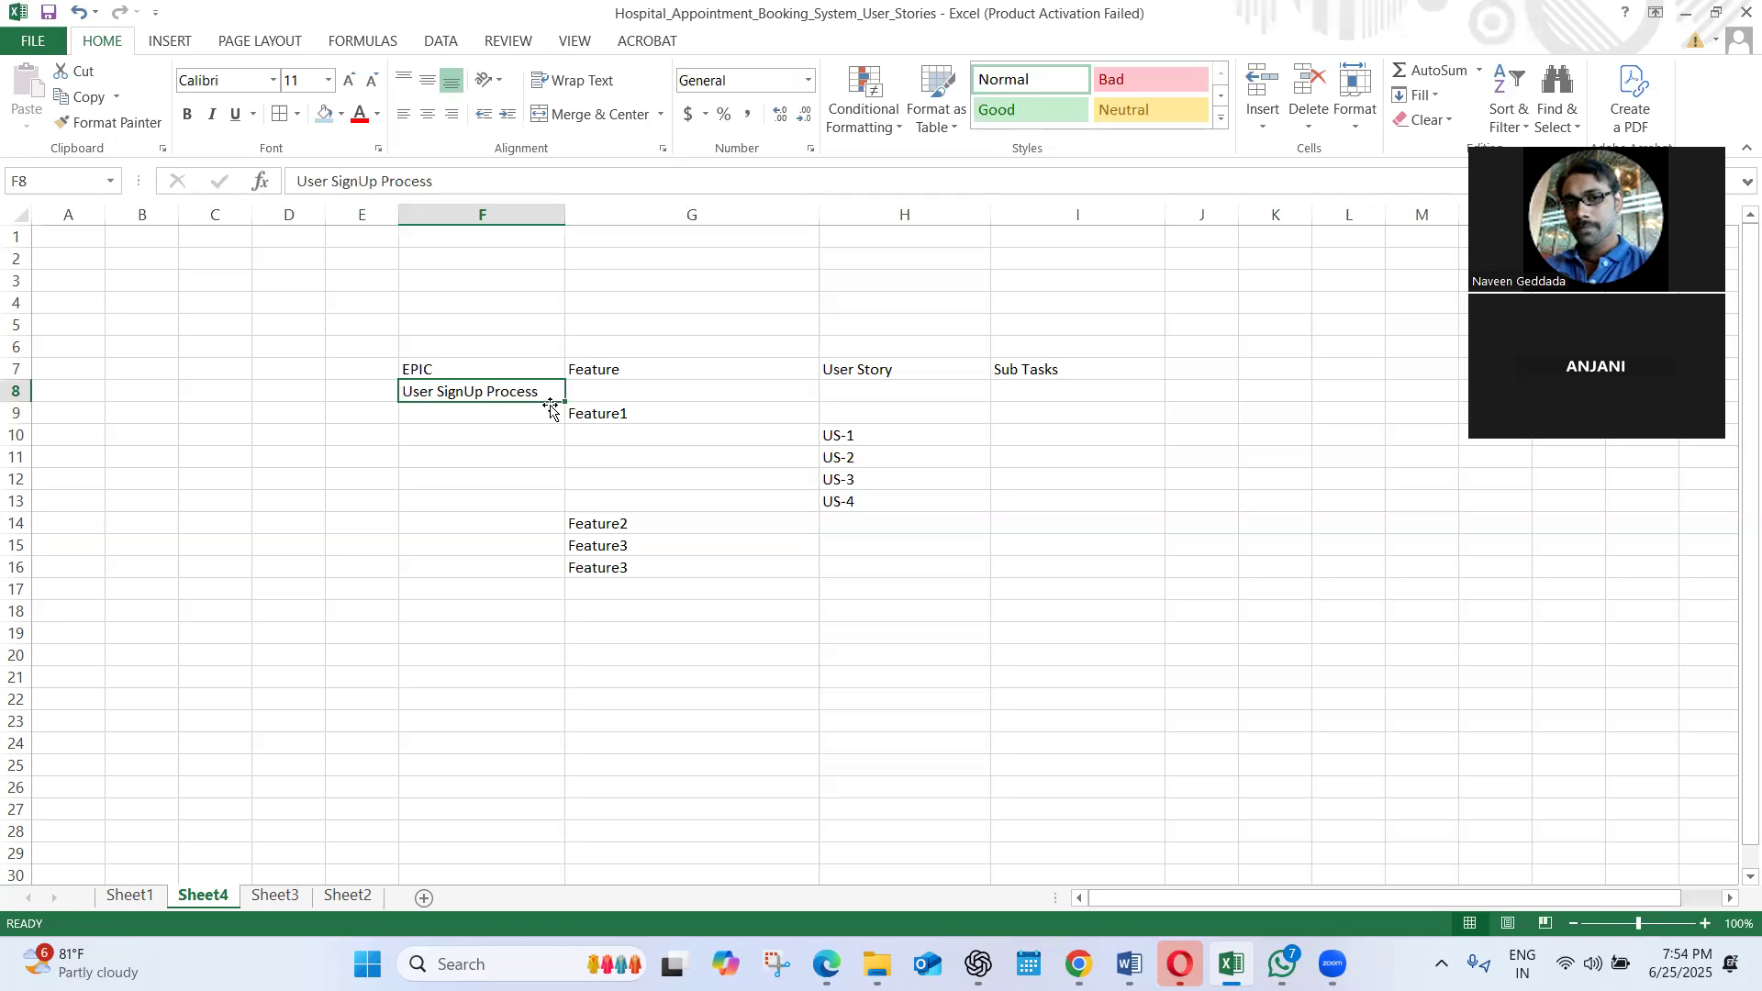
click(592, 415)
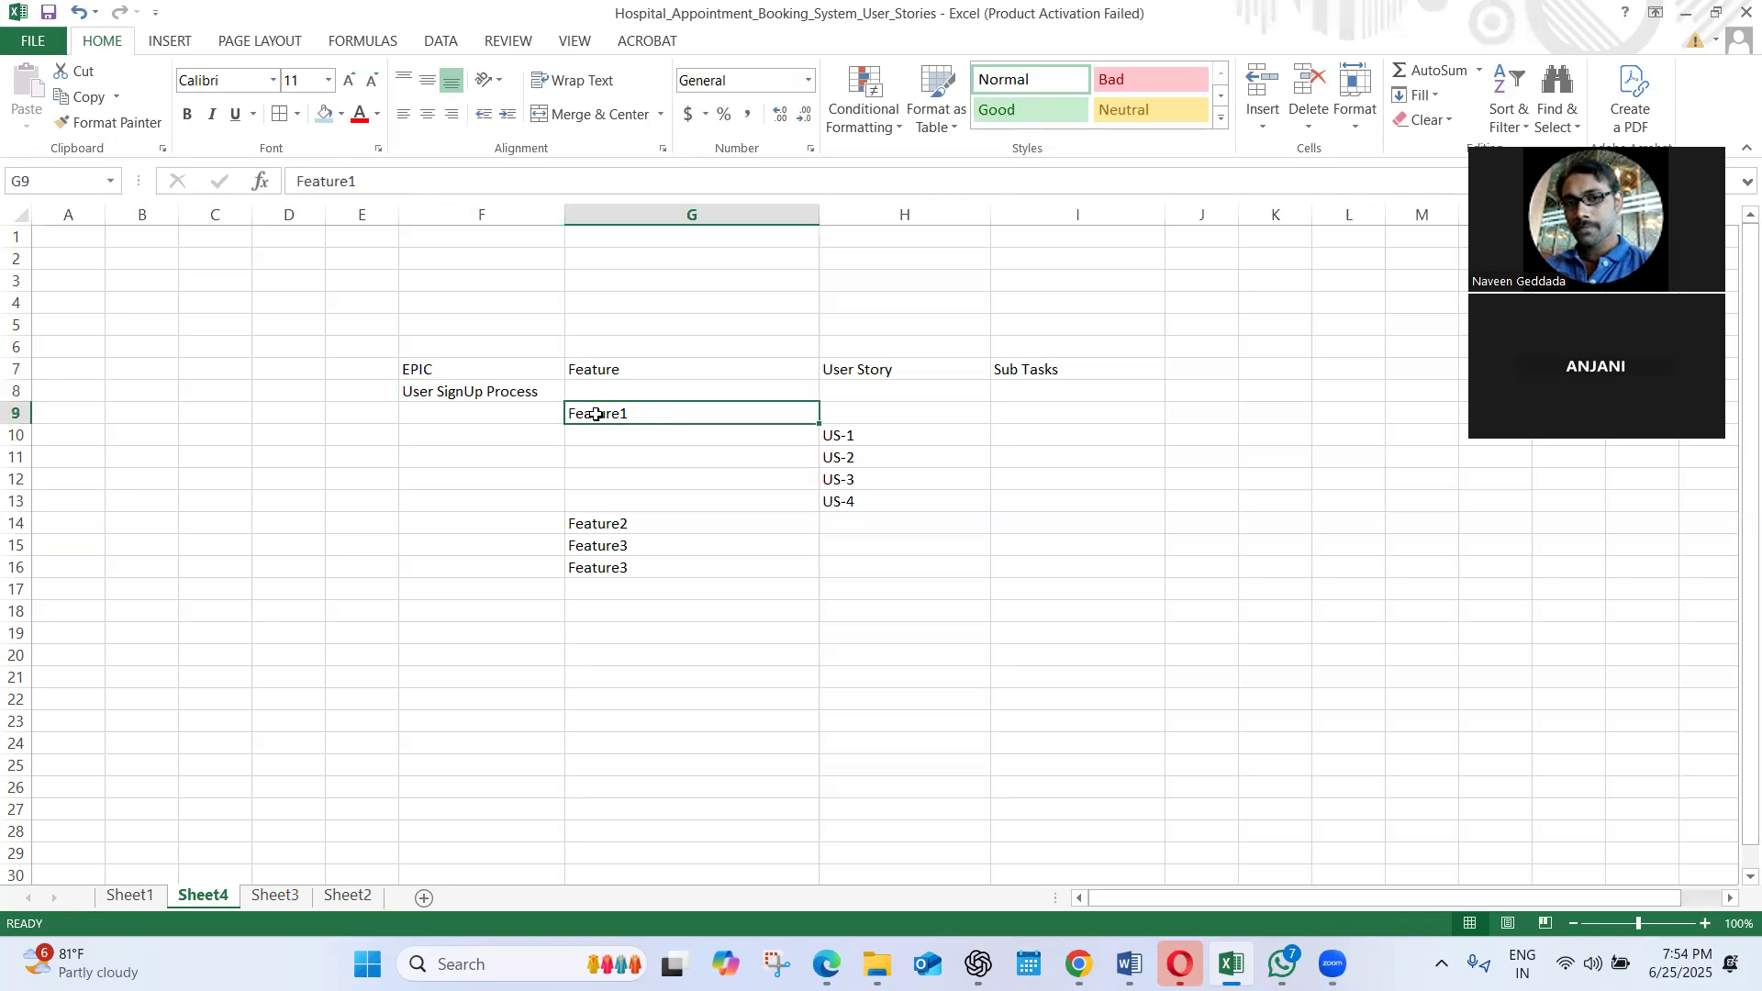
double_click(643, 412)
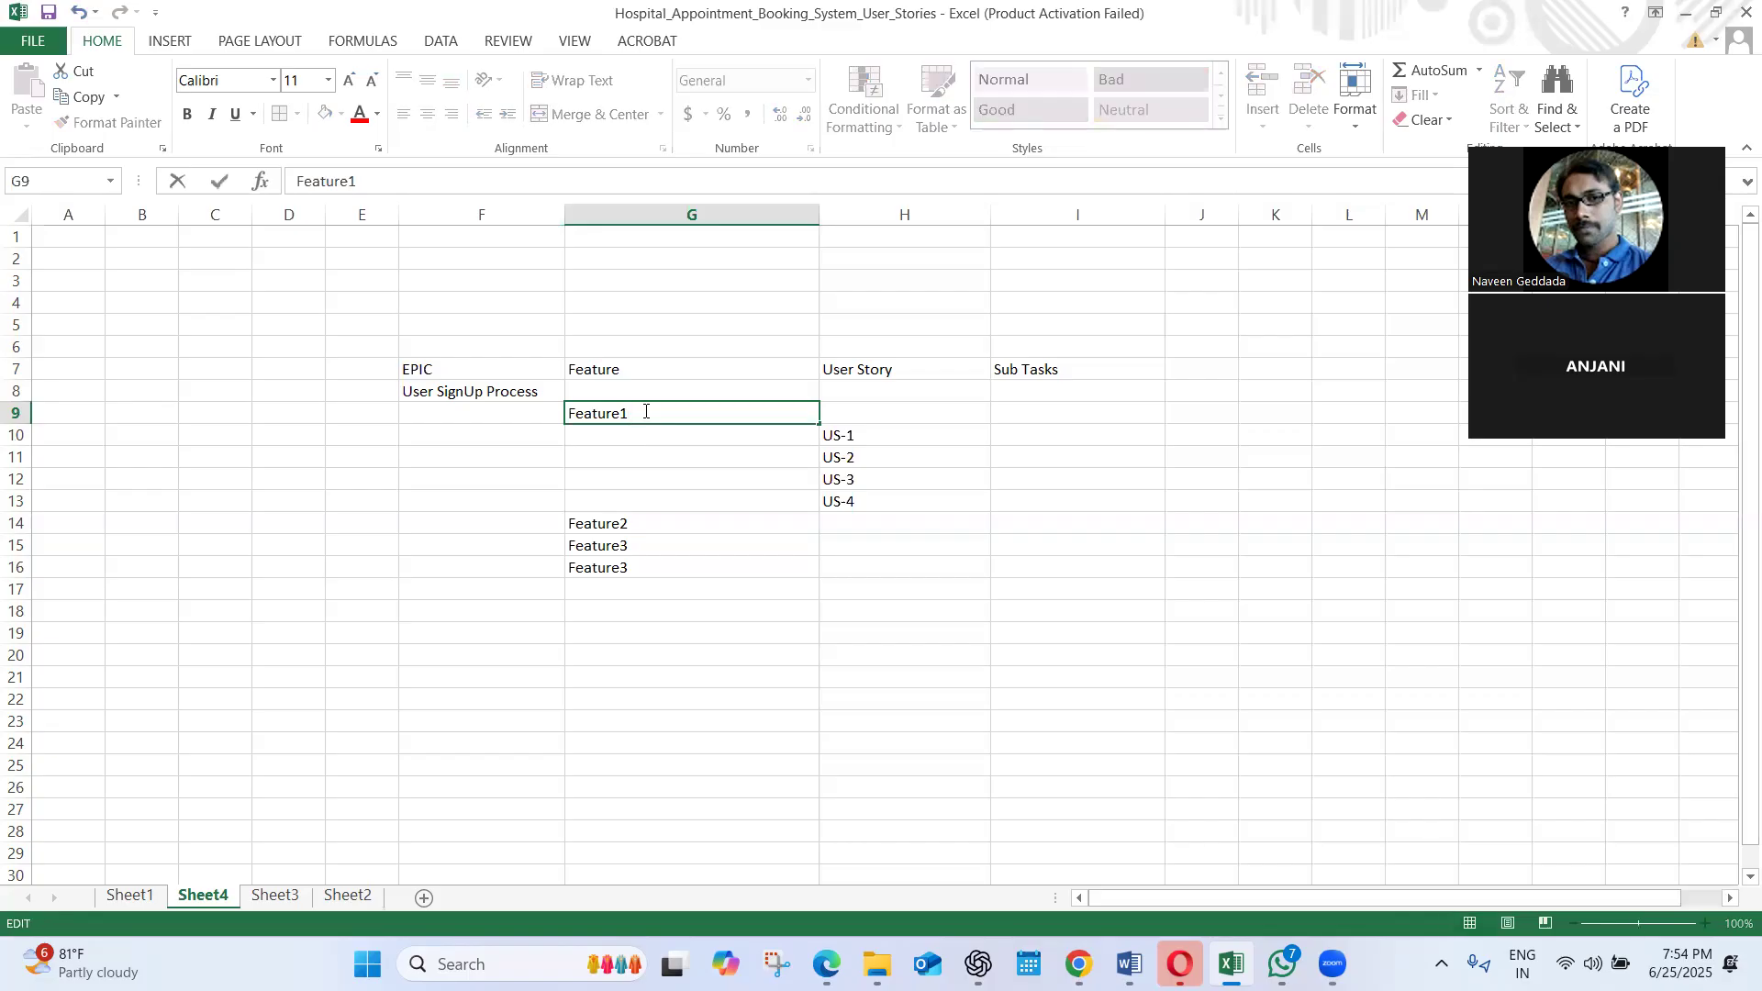
text((Sign Up Page_)
click(960, 435)
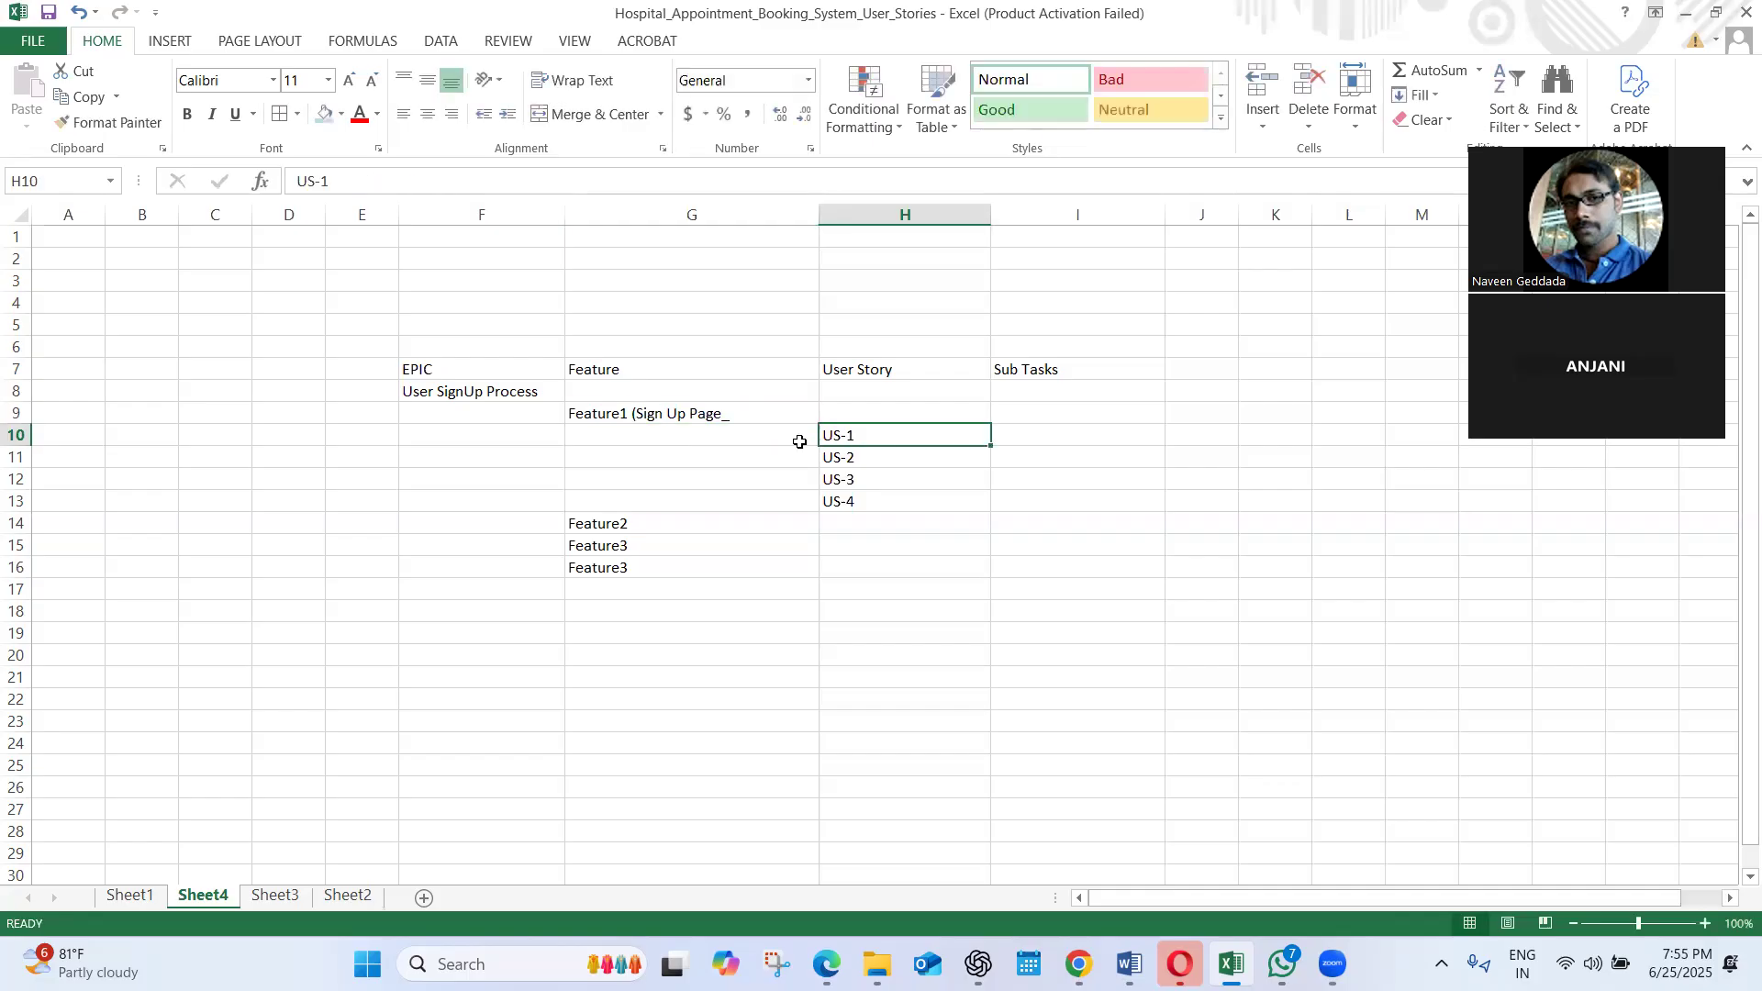
double_click(735, 414)
key(BackSpace)
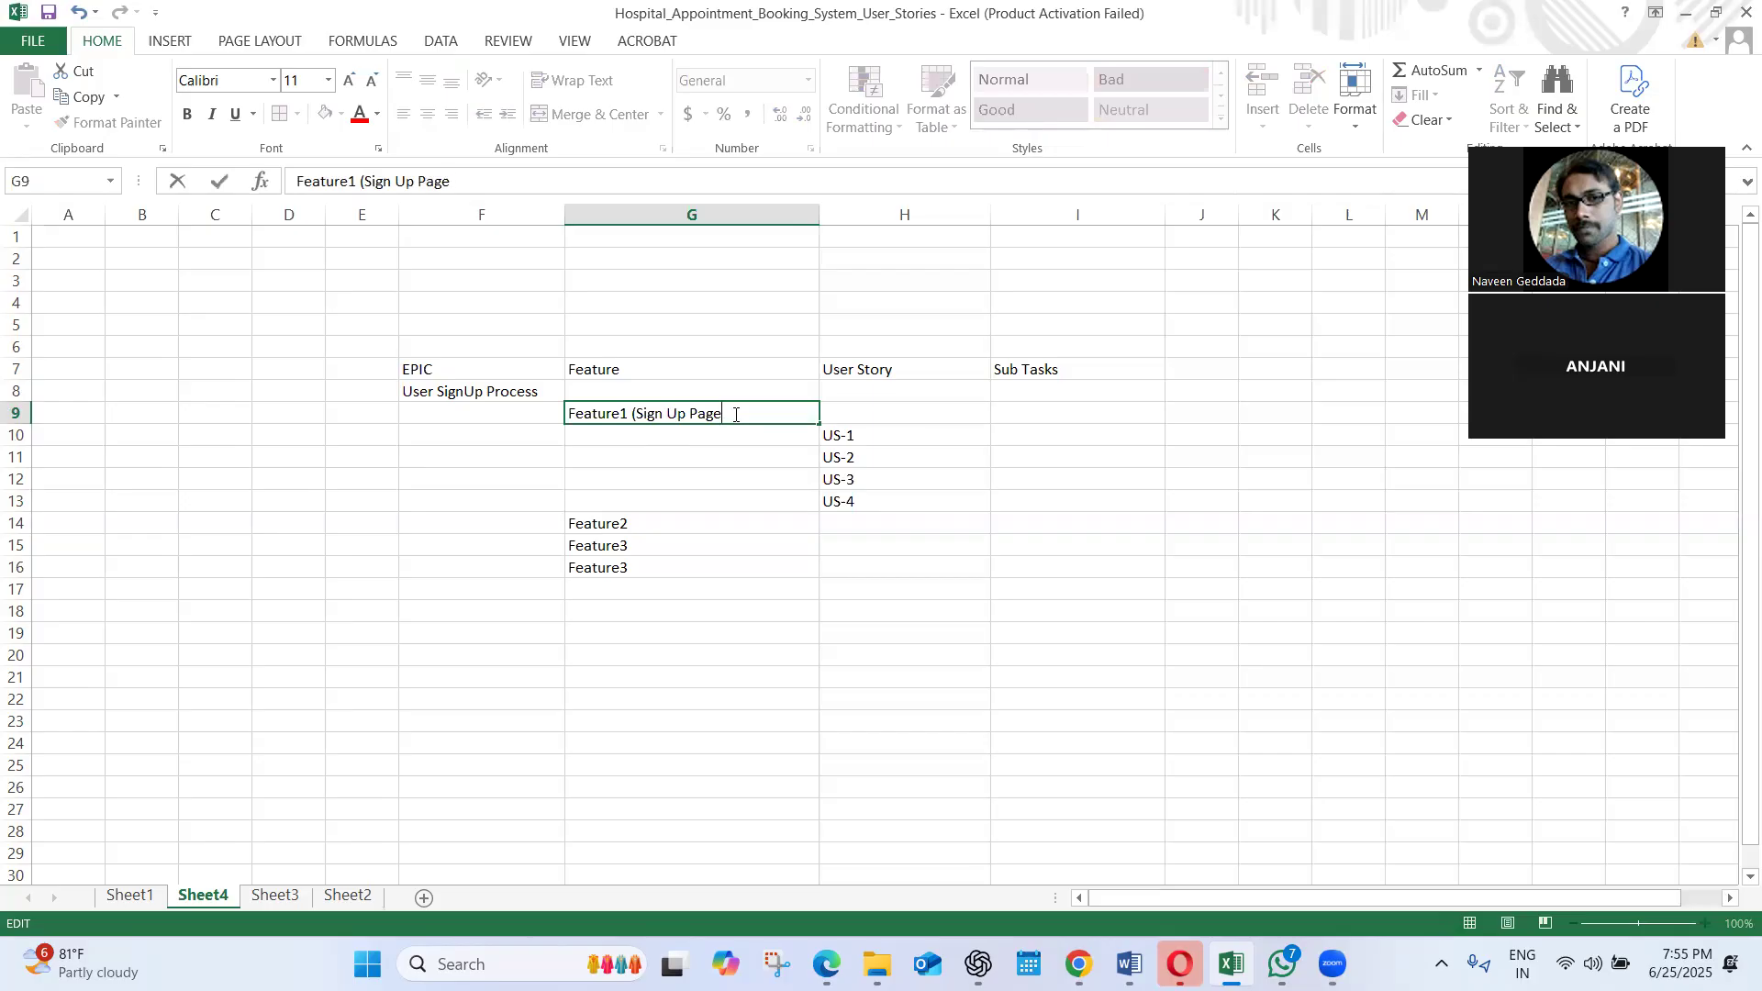
Extend the US-1 entry in cell H10 to read "US-1 (User should access the website)"
click(911, 441)
double_click(894, 435)
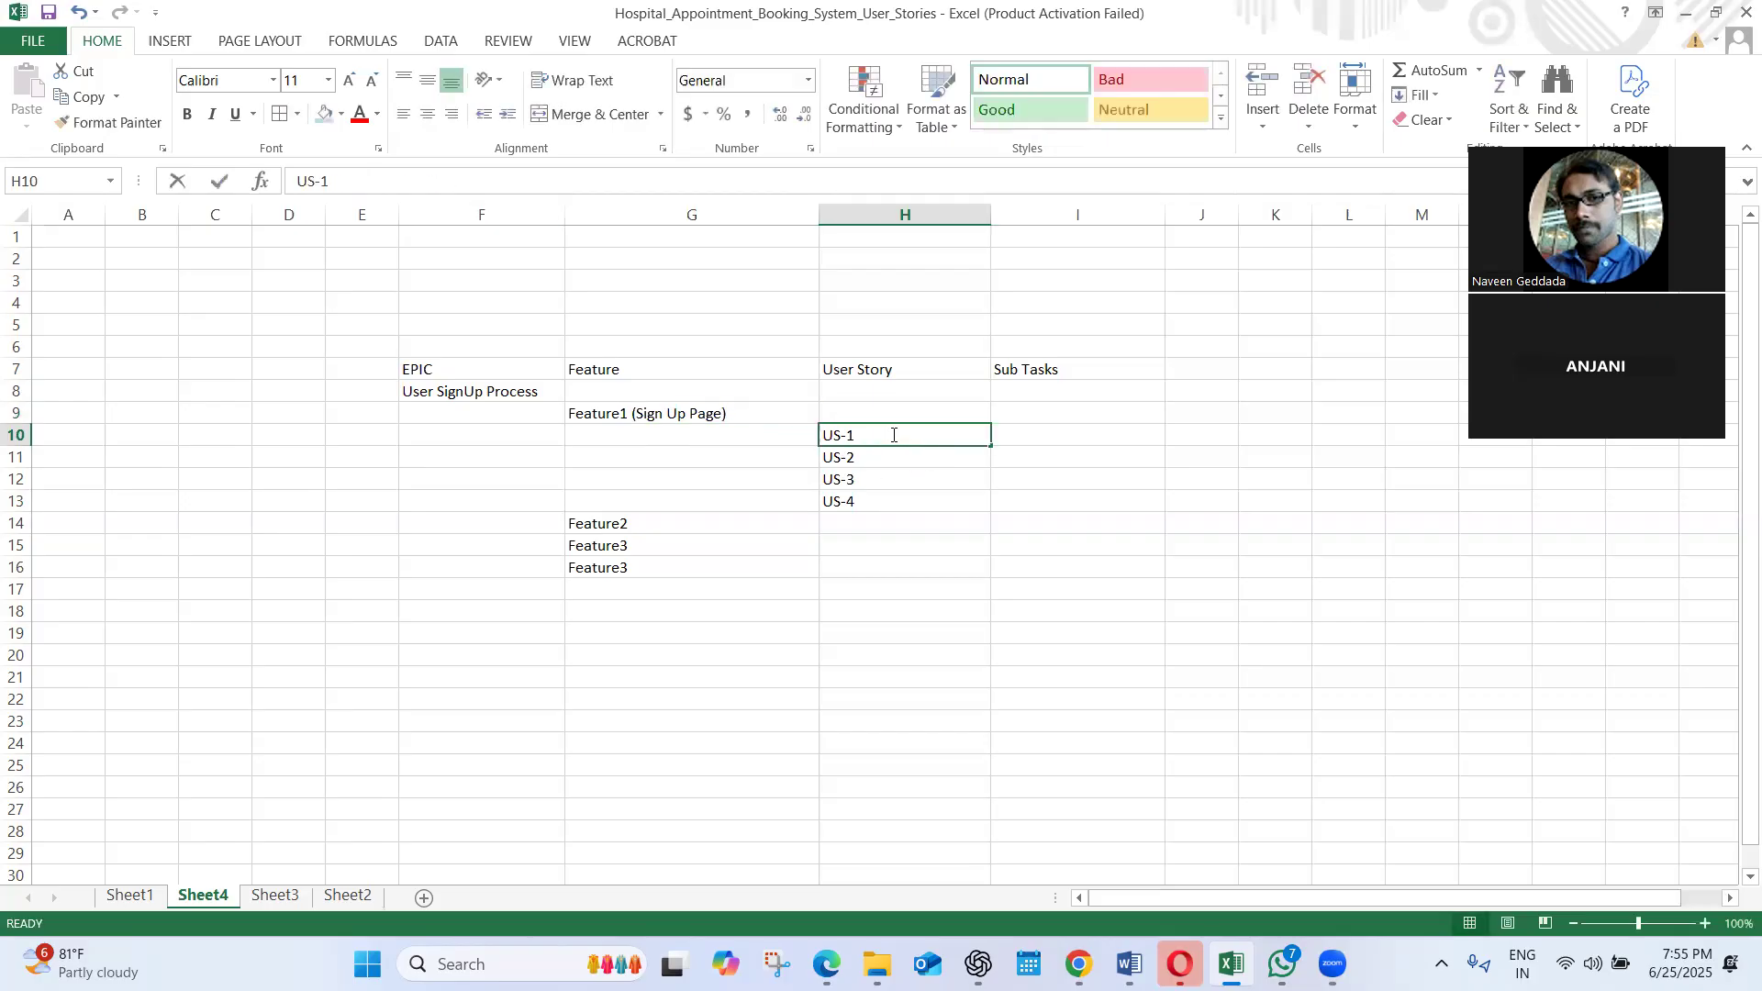
text((User should access the website)
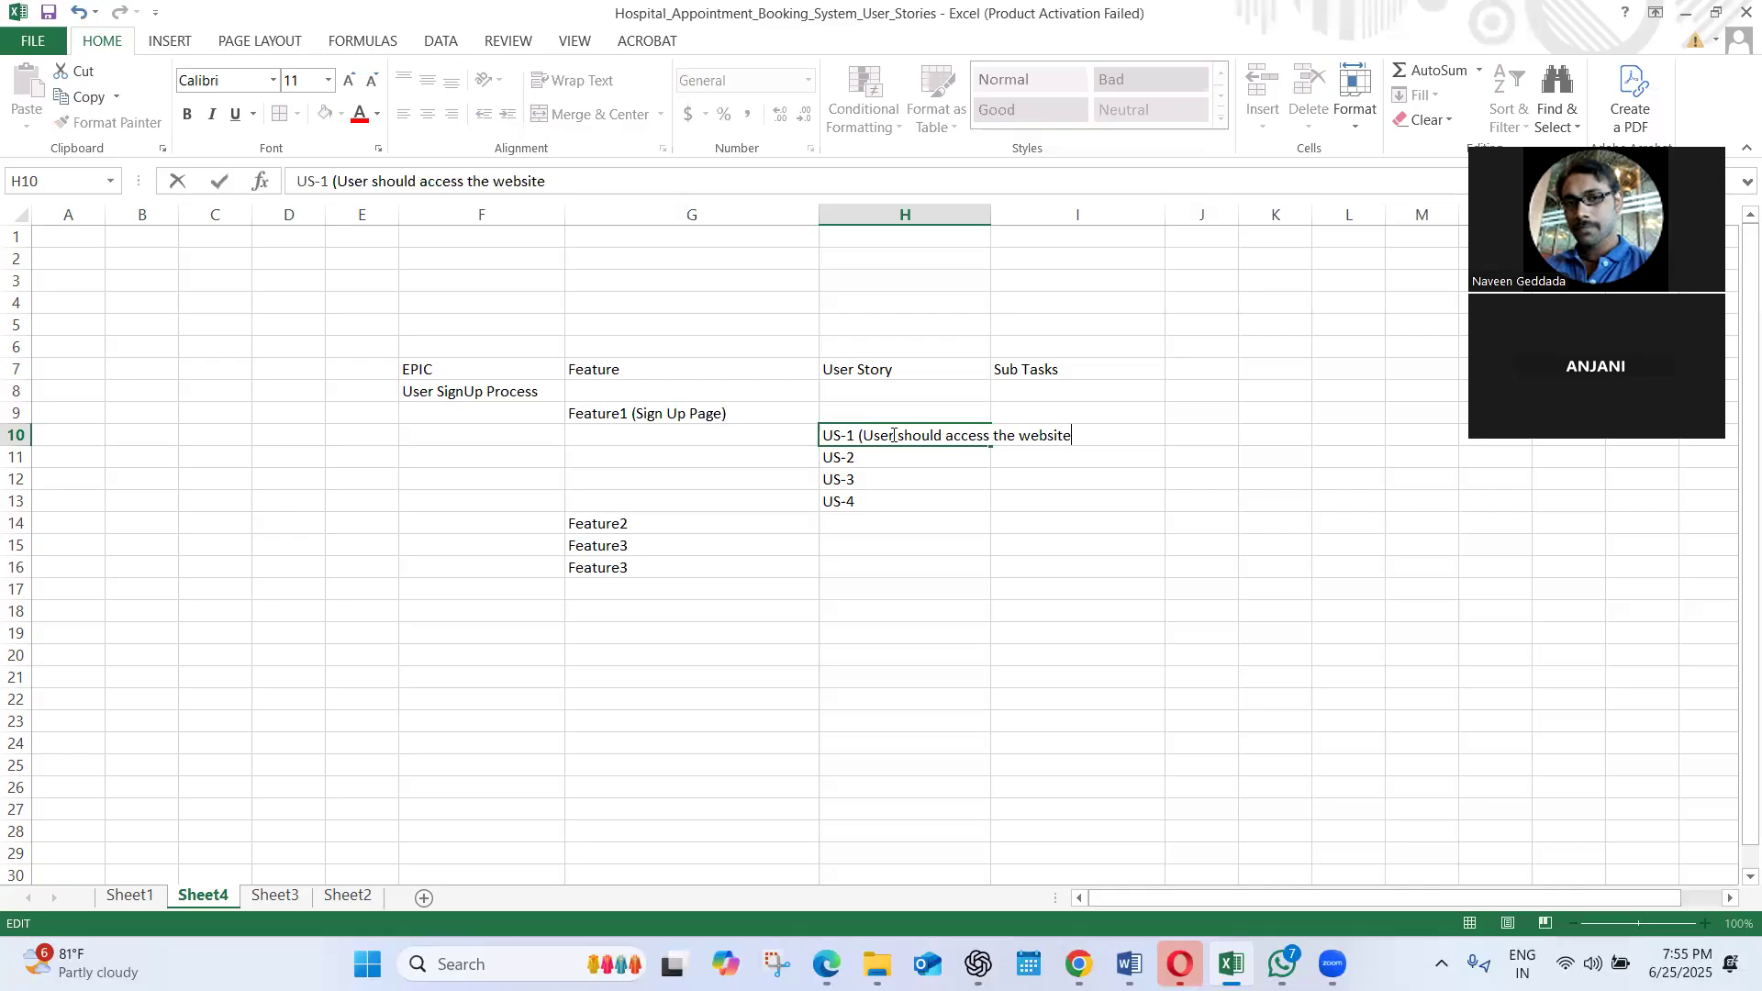
Widen the User Story column H so the full US-1 text fits inside it
click(987, 217)
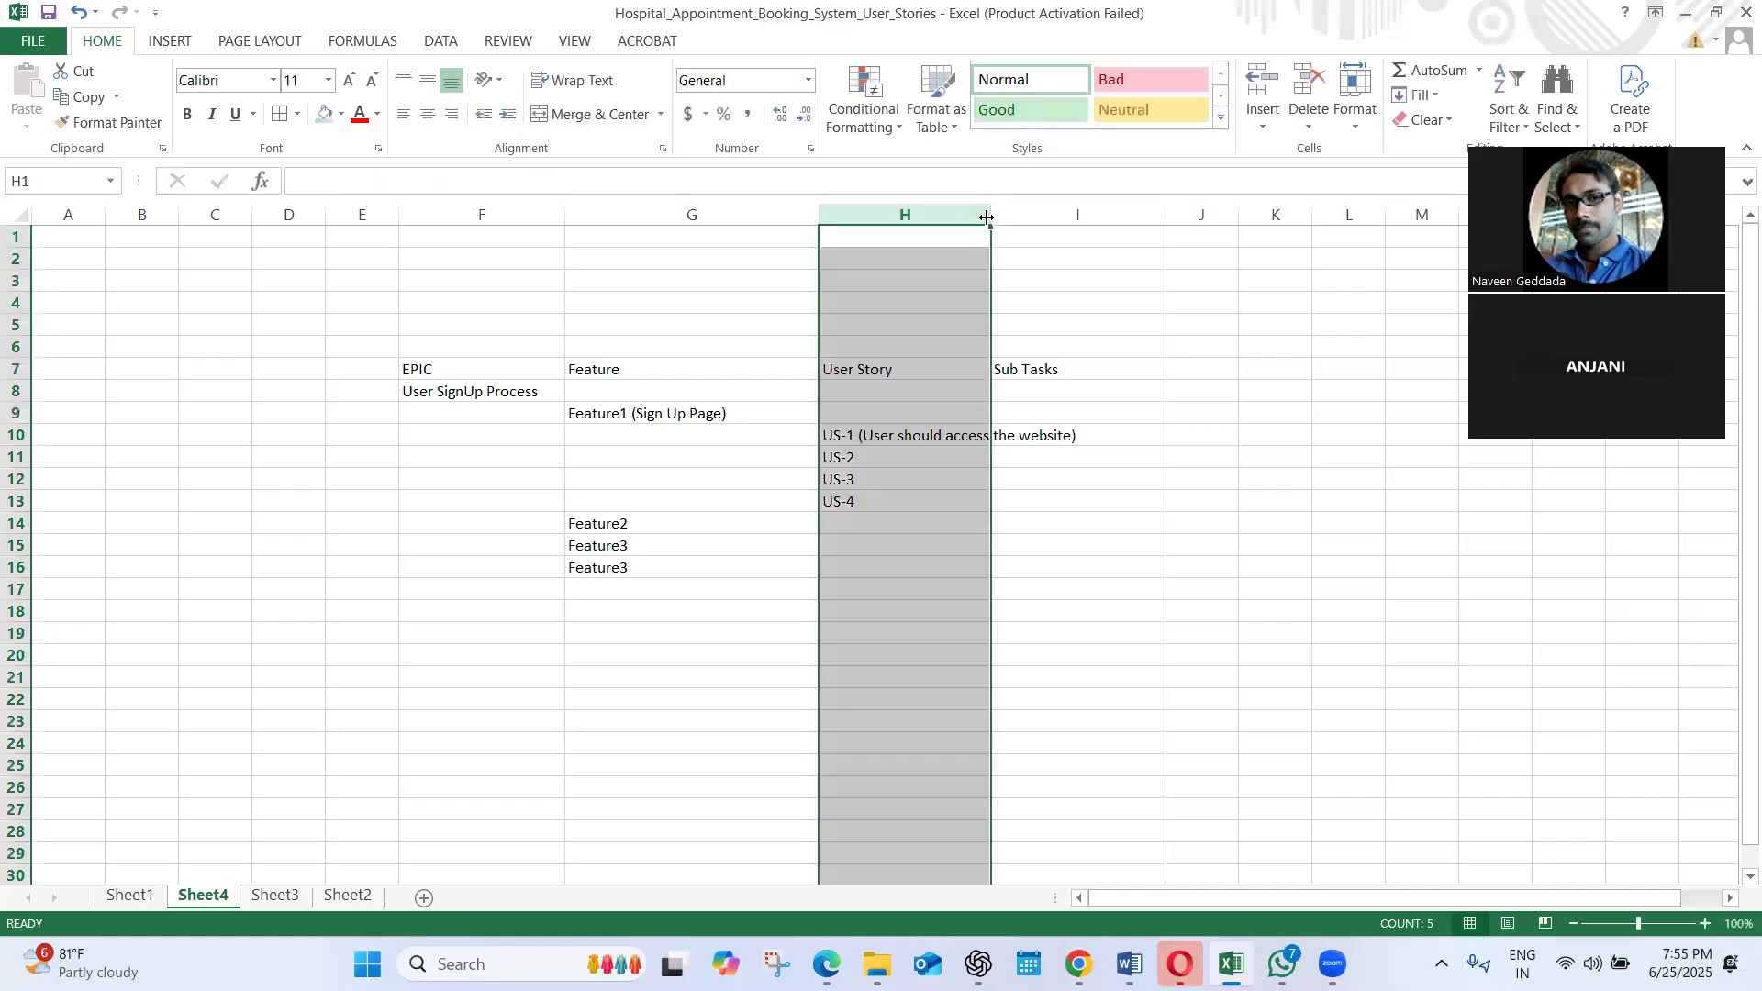
click(965, 275)
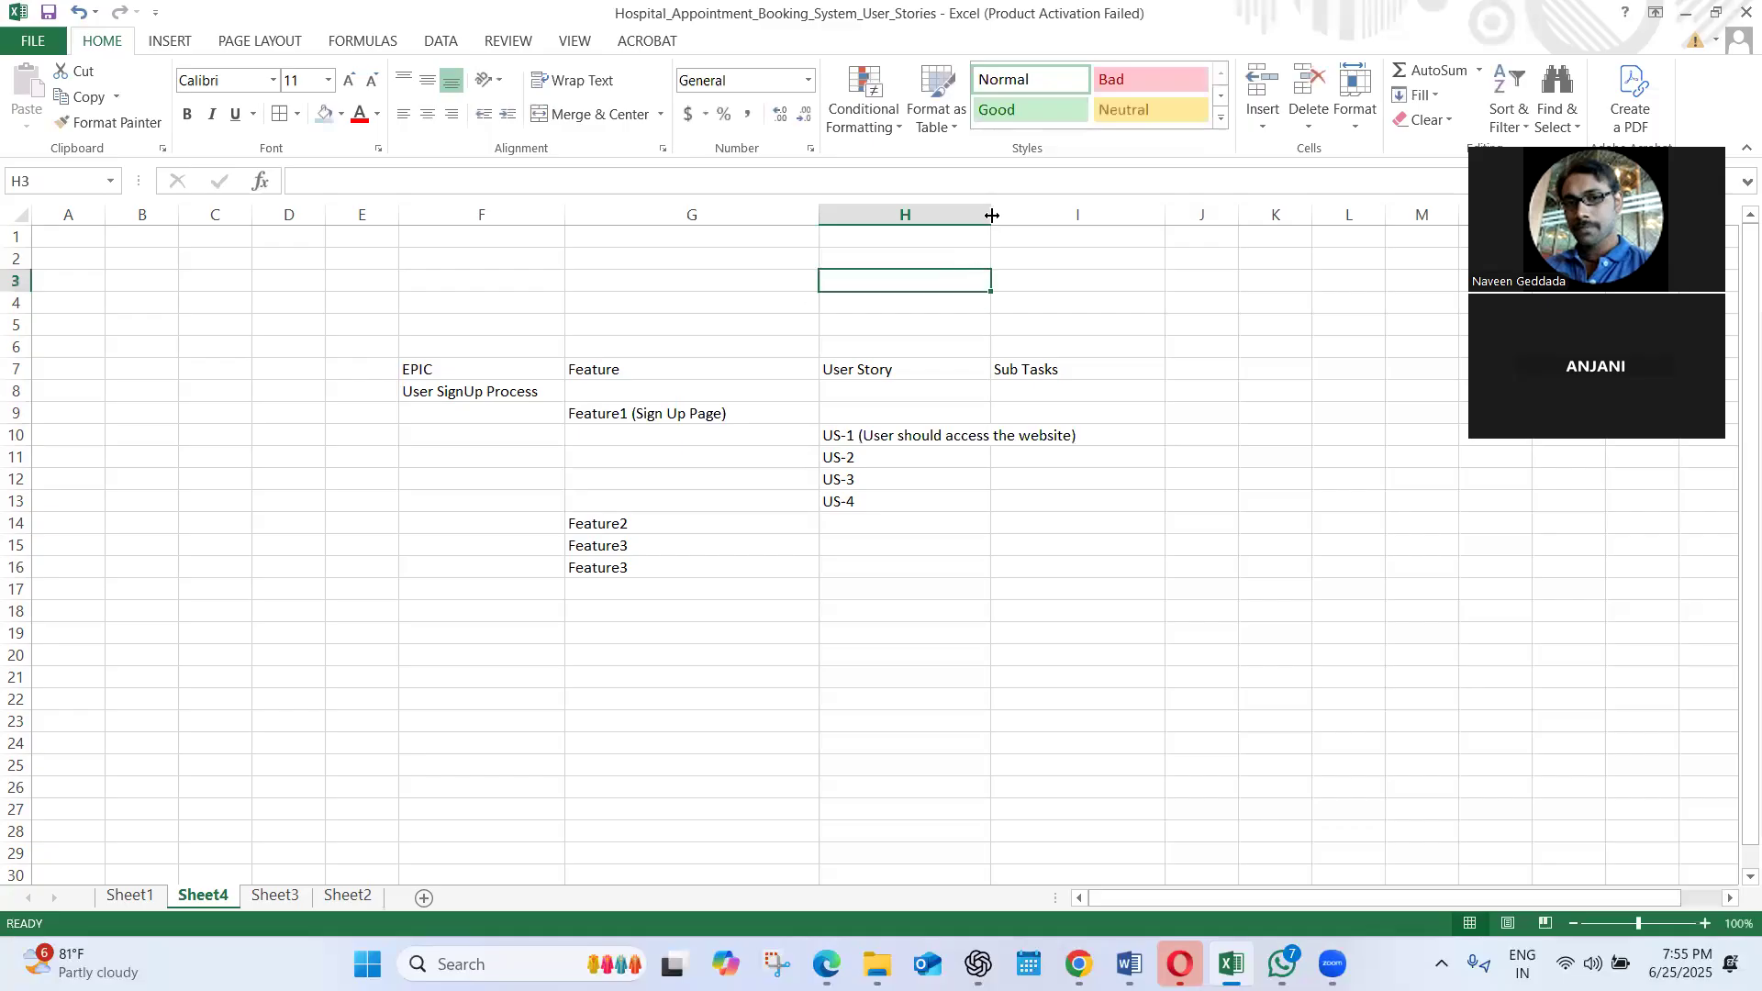
drag(991, 216, 1139, 217)
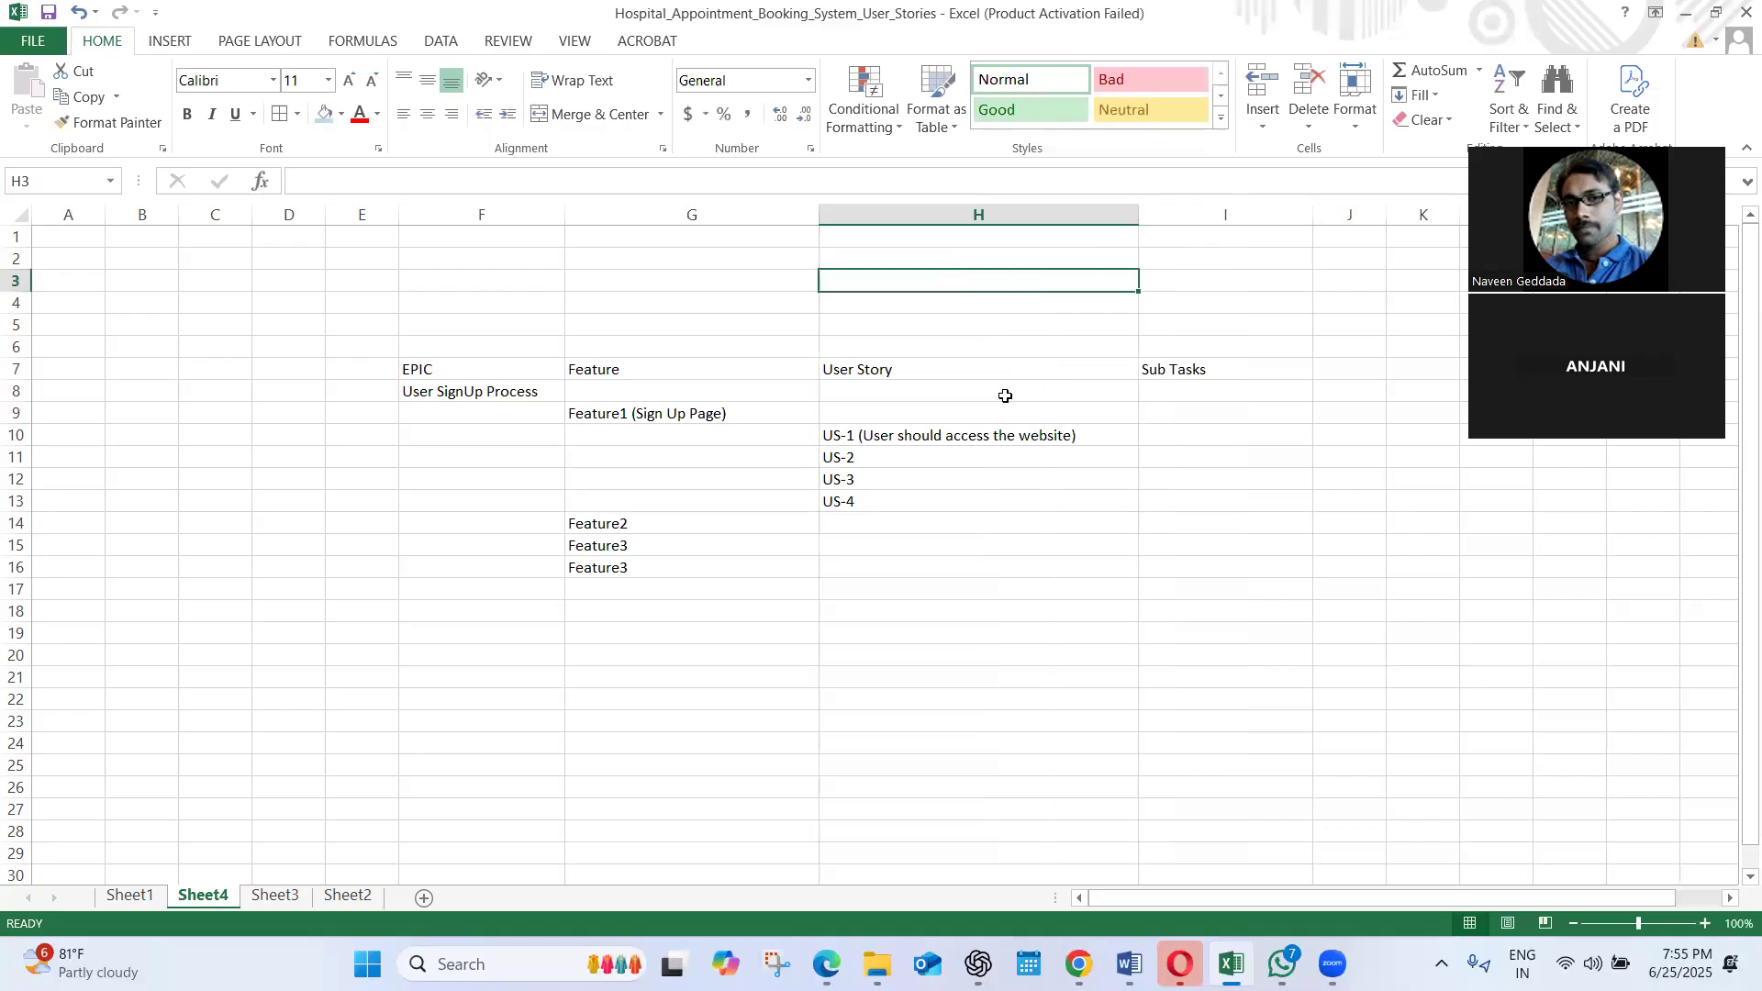
Extend the US-2 entry in cell H11 to read "US-2 (User should able to see the login screen)"
click(939, 457)
double_click(939, 458)
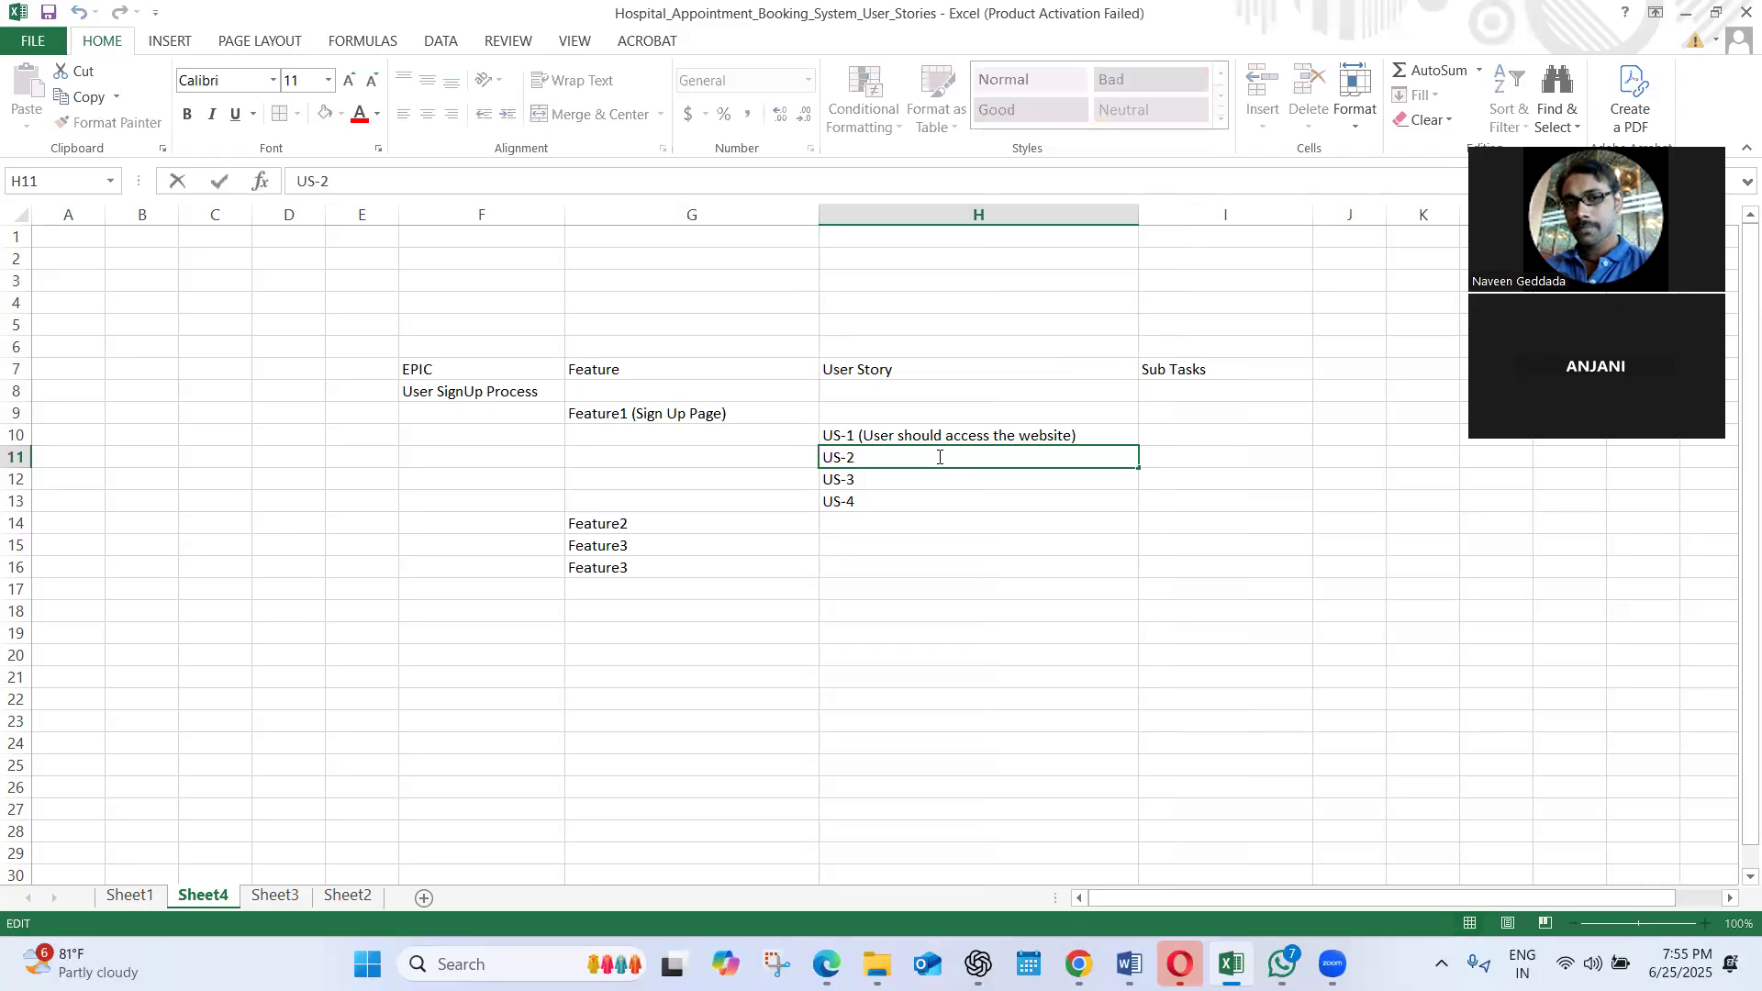
text((User should able t)
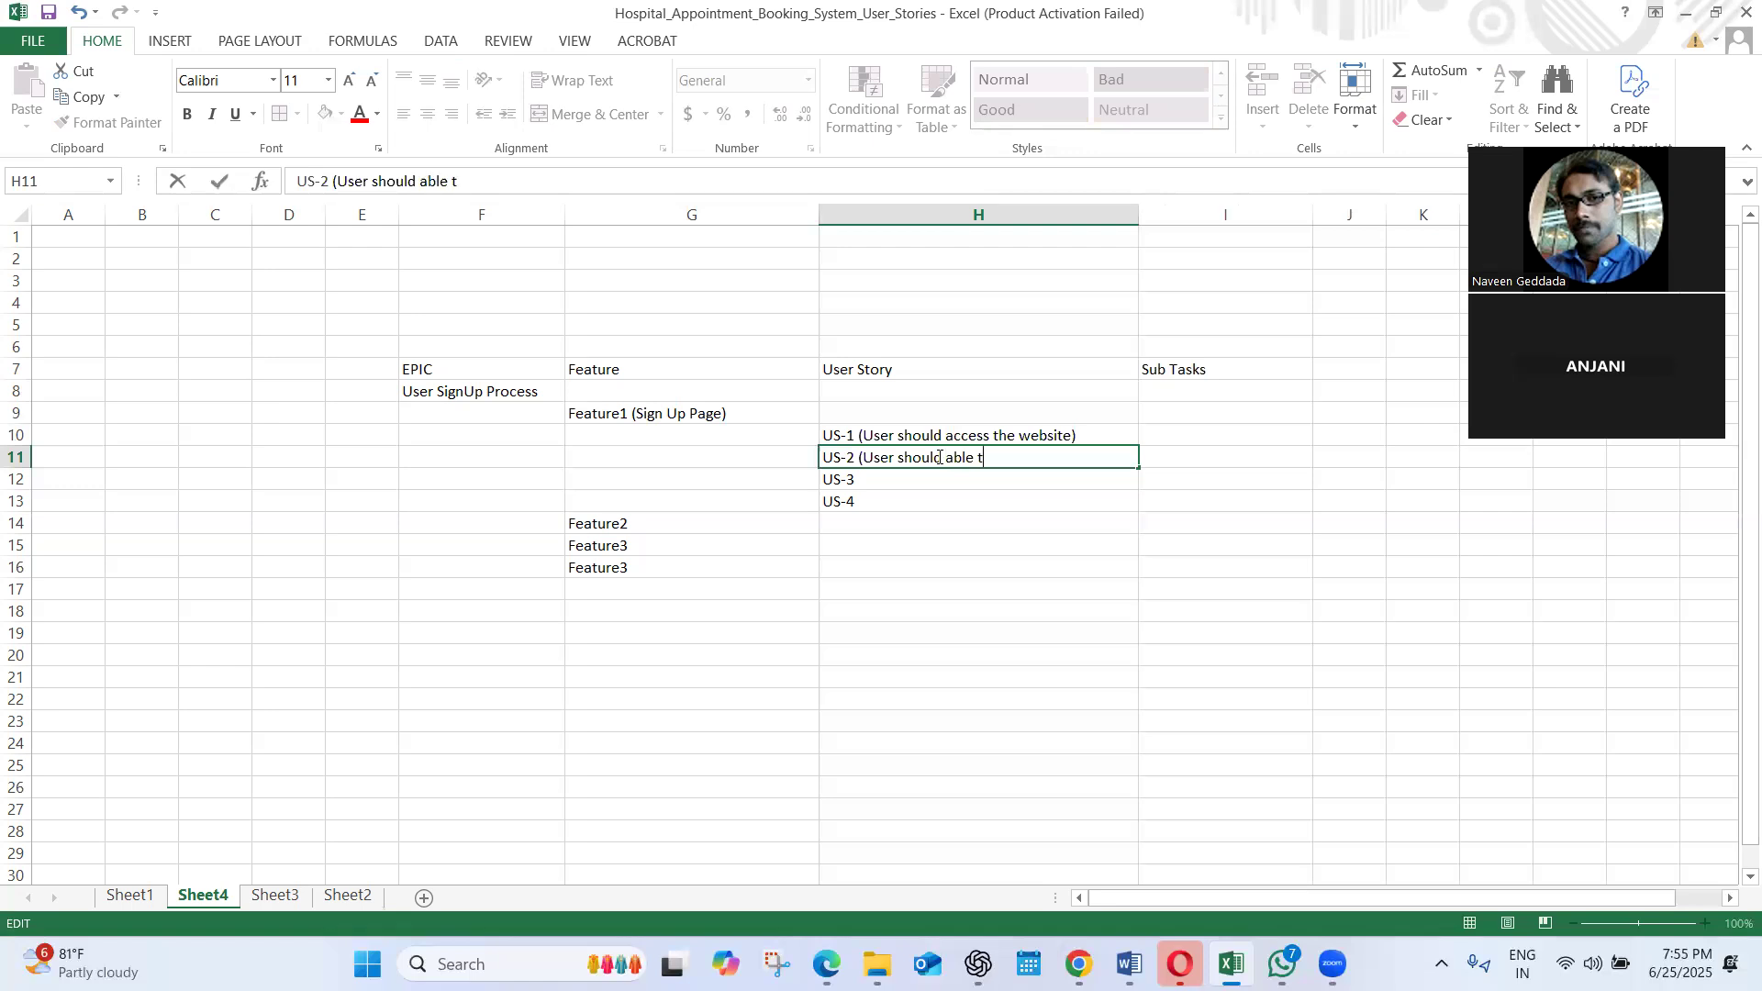
text(p)
key(BackSpace)
text(o see the signup butt)
key(BackSpace)
key(BackSpace)
key(BackSpace)
key(BackSpace)
key(BackSpace)
key(BackSpace)
key(BackSpace)
key(BackSpace)
key(BackSpace)
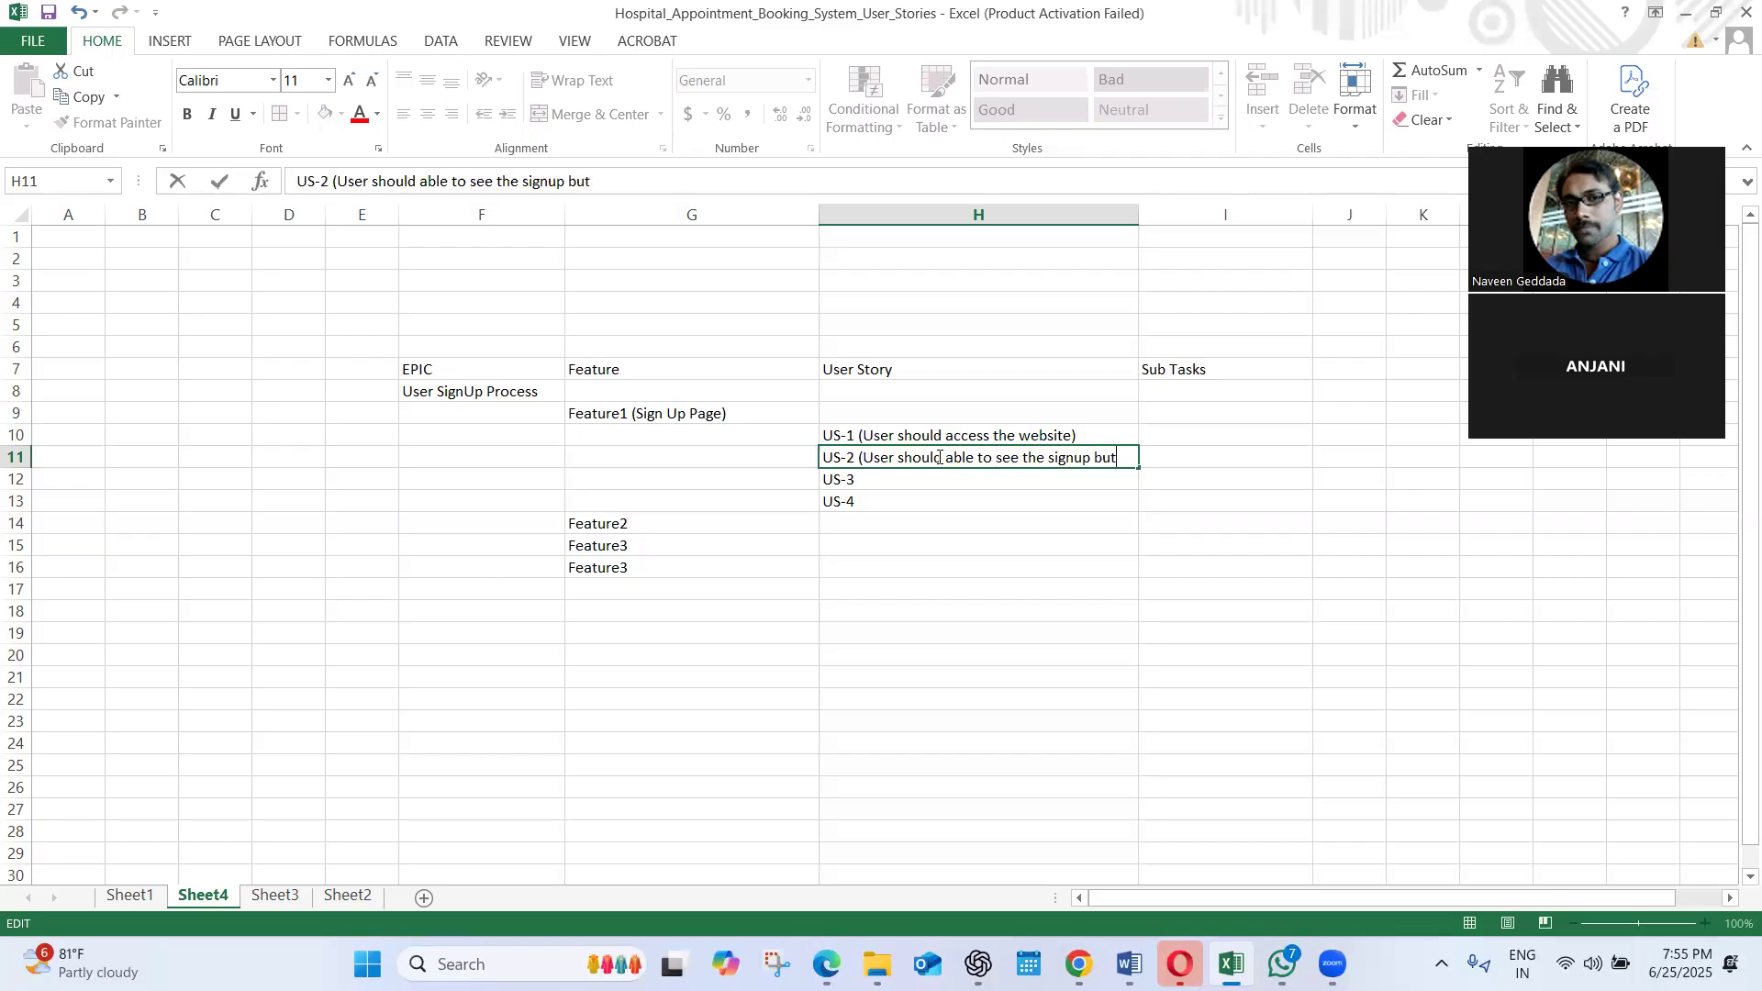
key(BackSpace)
key(BackSpace)
text(login screen)
Complete H12 as "US-3 (If the user is existing then he should be able to enter his login credentials and click on Sign In Button"
double_click(890, 478)
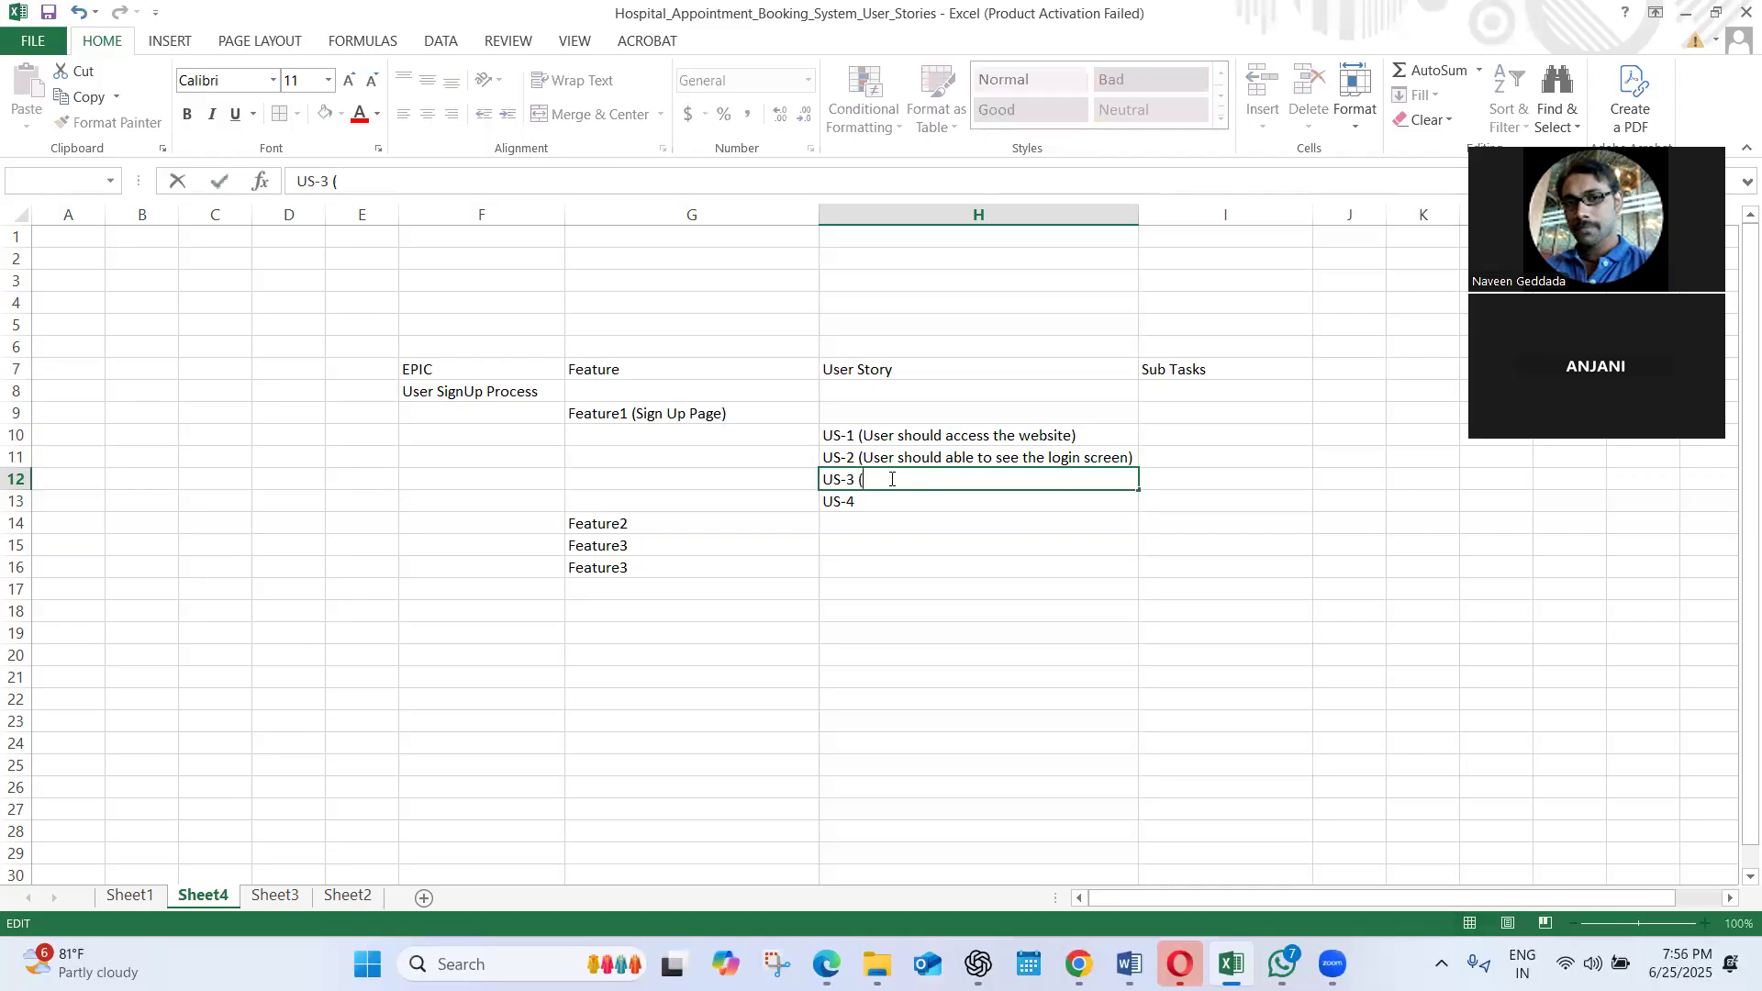
text((If yth)
key(BackSpace)
key(BackSpace)
text(the user is existing then he should be able to enter his )
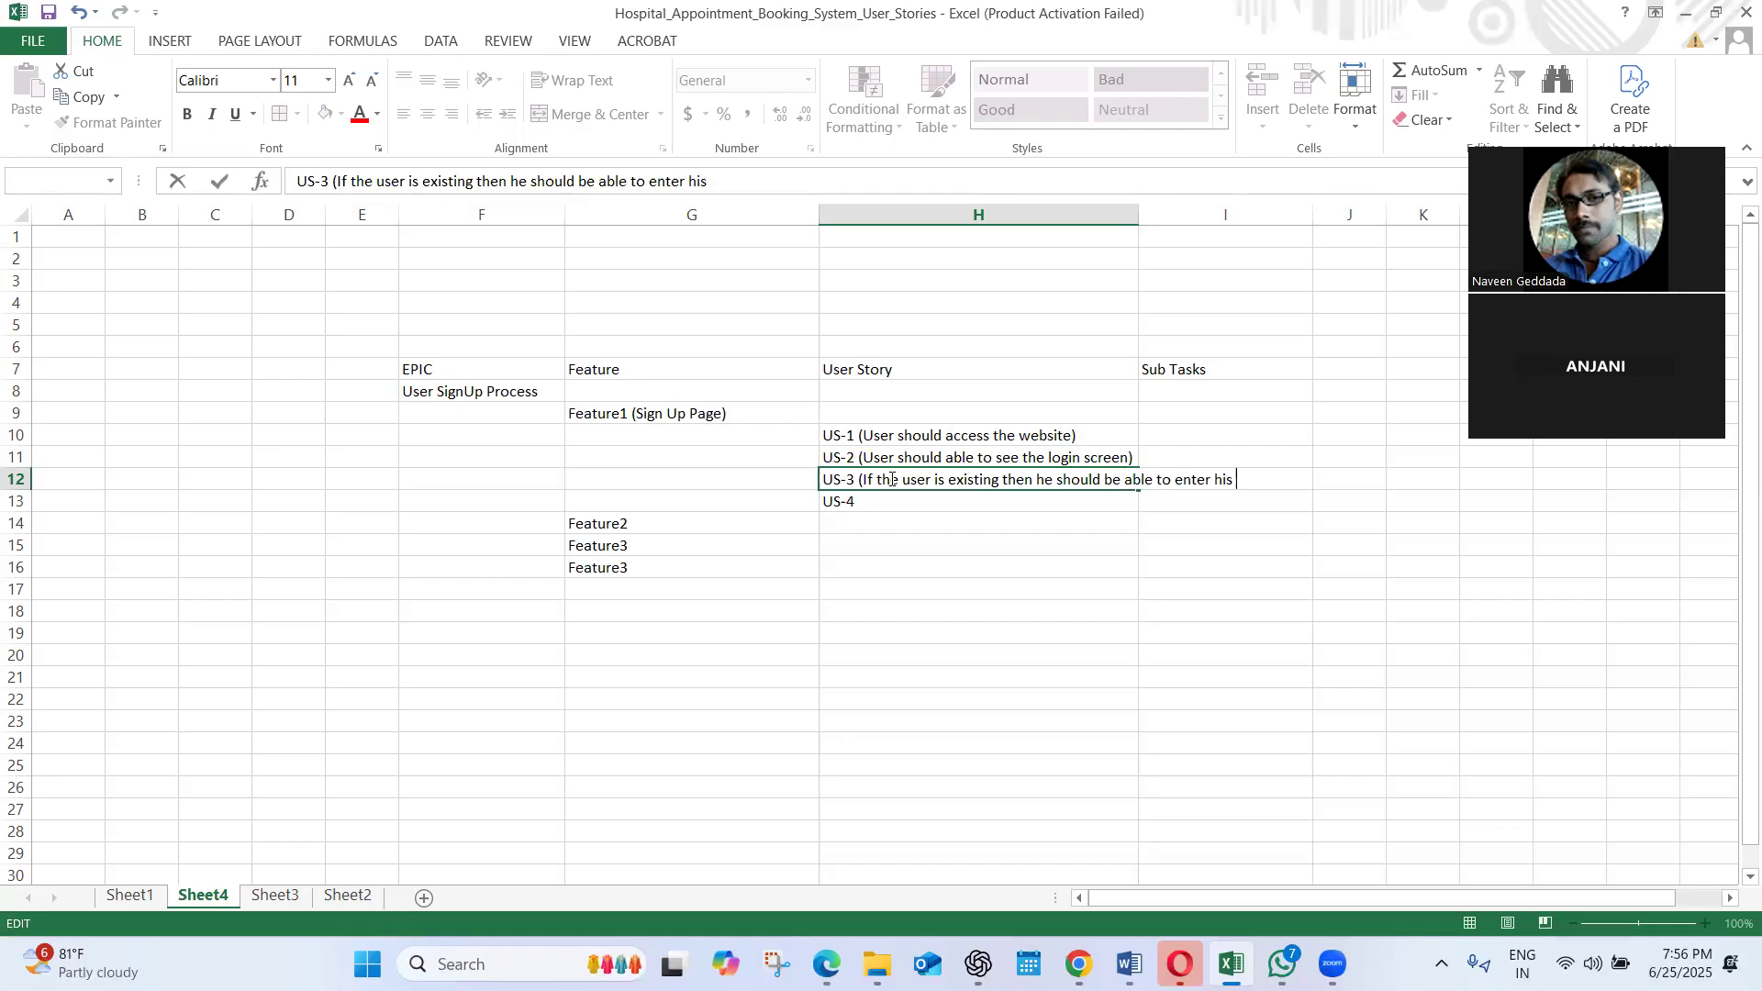
text(login credentails)
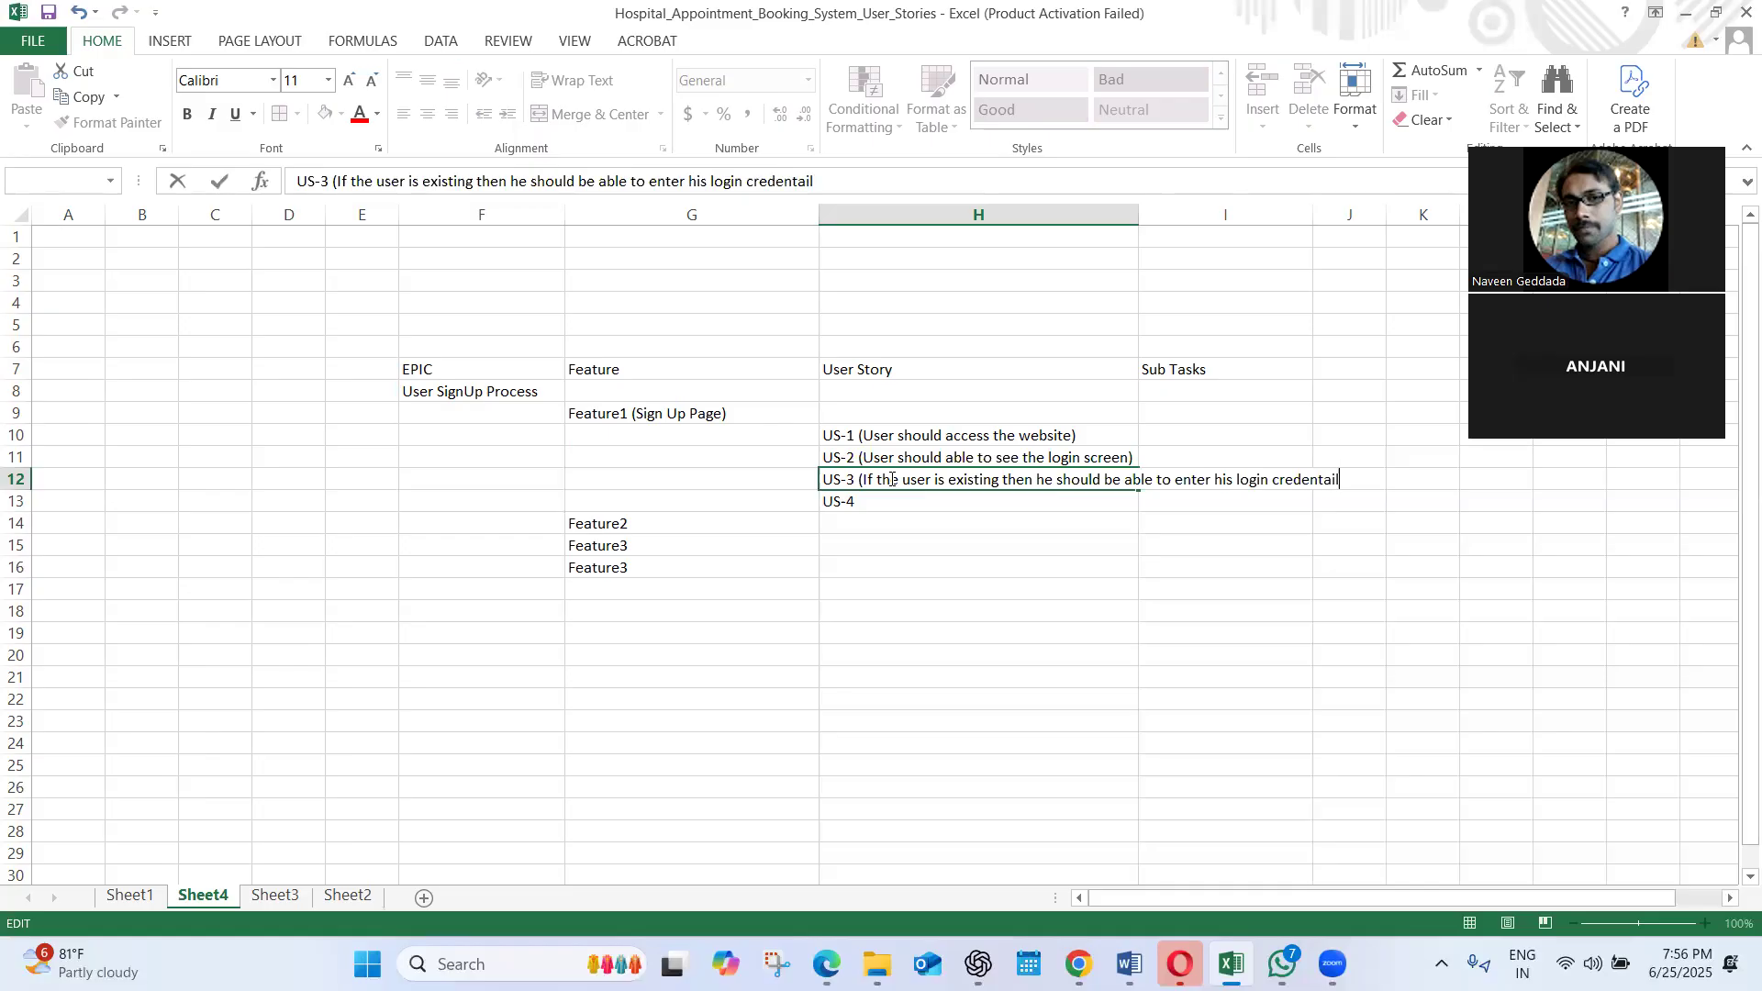
key(BackSpace)
key(BackSpace)
key(BackSpace)
key(BackSpace)
text(ials and click on Sign IN)
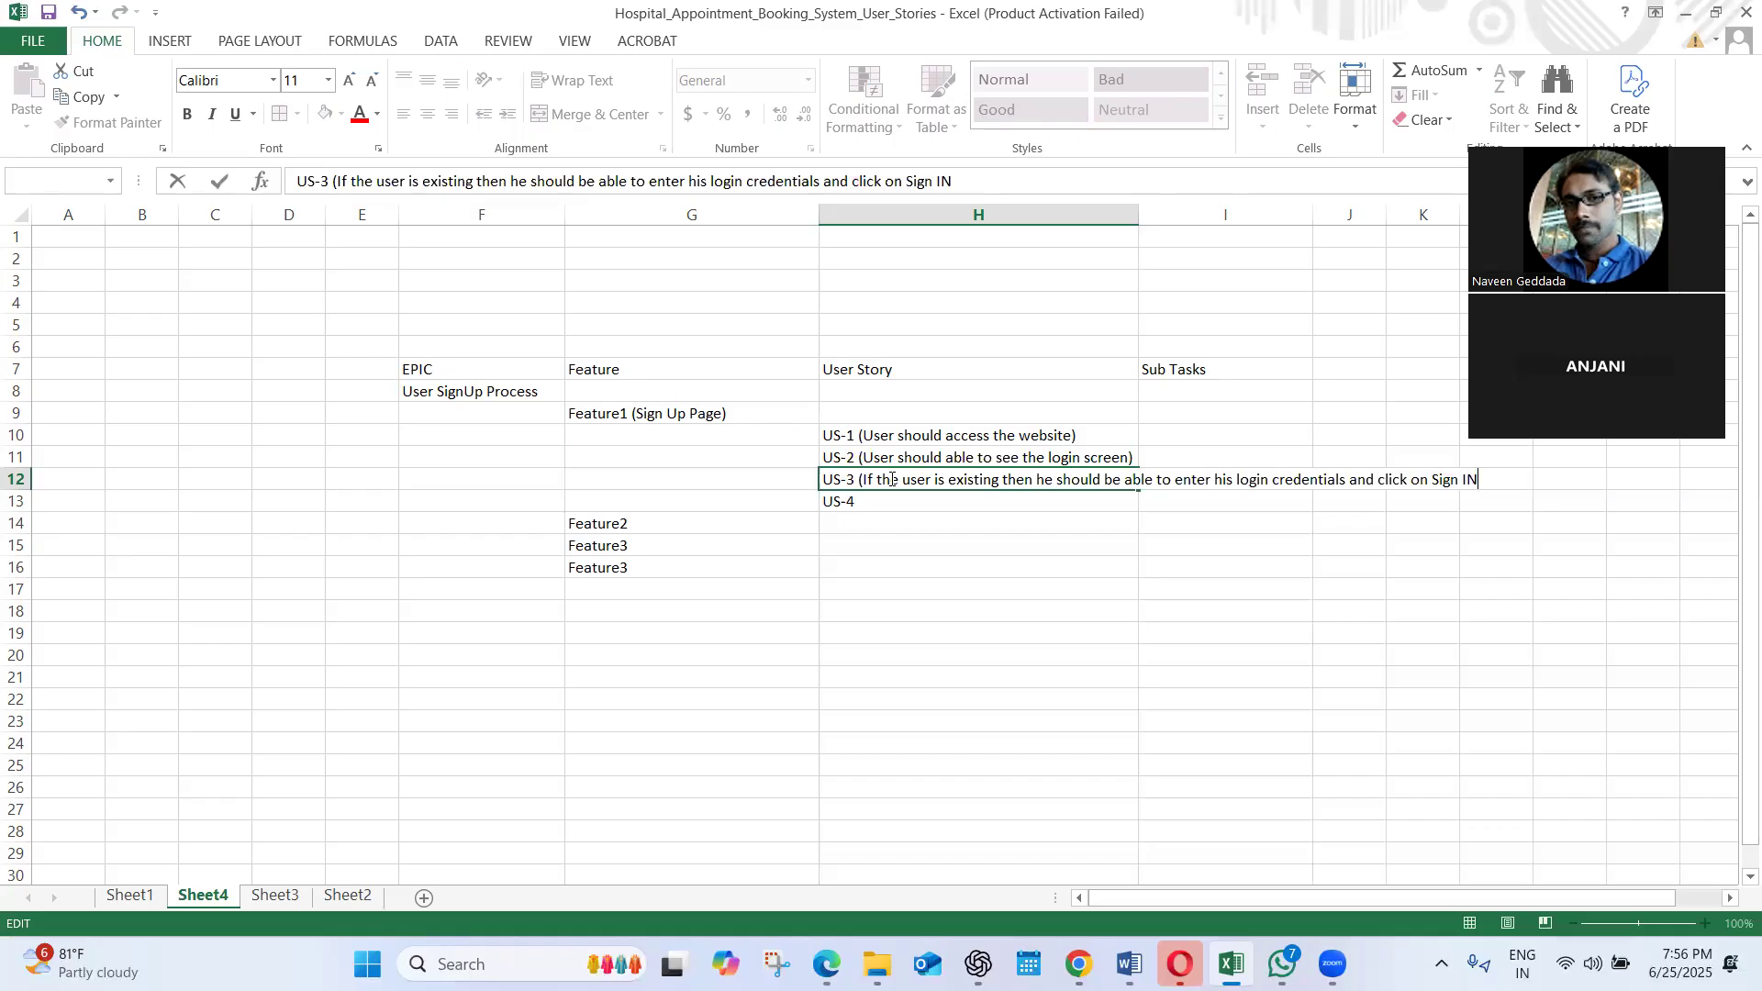
key(BackSpace)
key(BackSpace)
key(BackSpace)
text(In Button)
click(1246, 569)
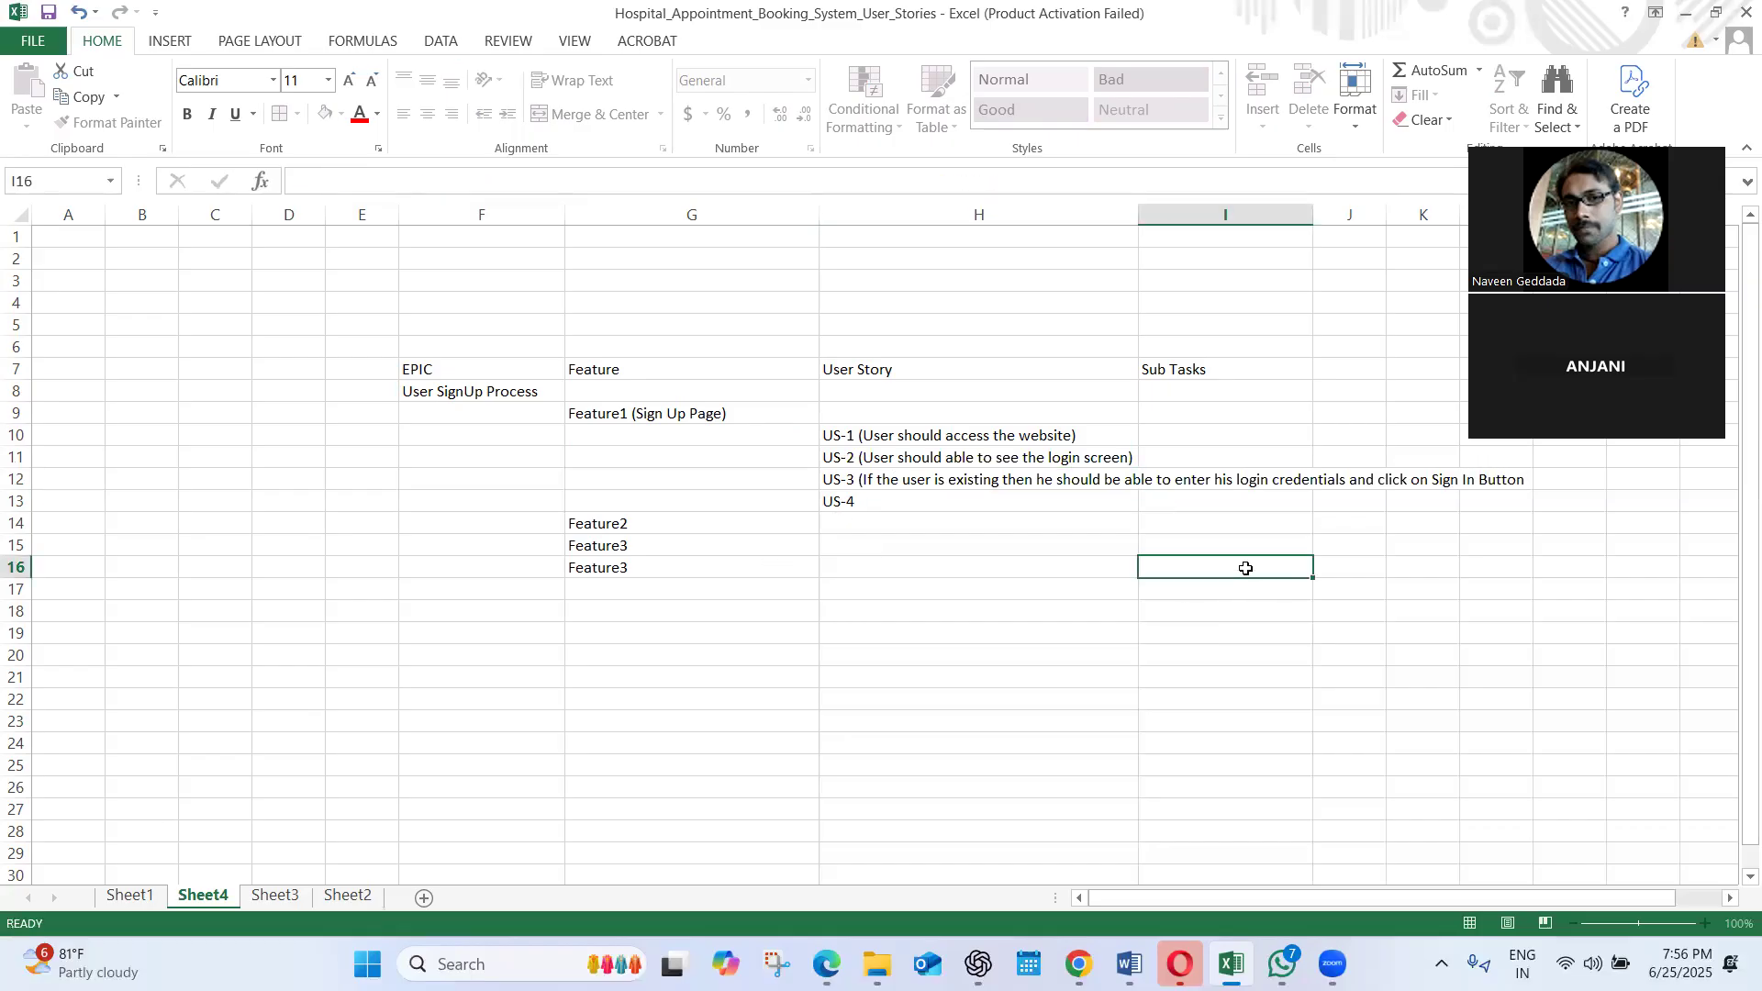
Widen the User Story column H further and wrap the text of the US-3 cell H12
click(988, 472)
drag(1138, 215, 1315, 230)
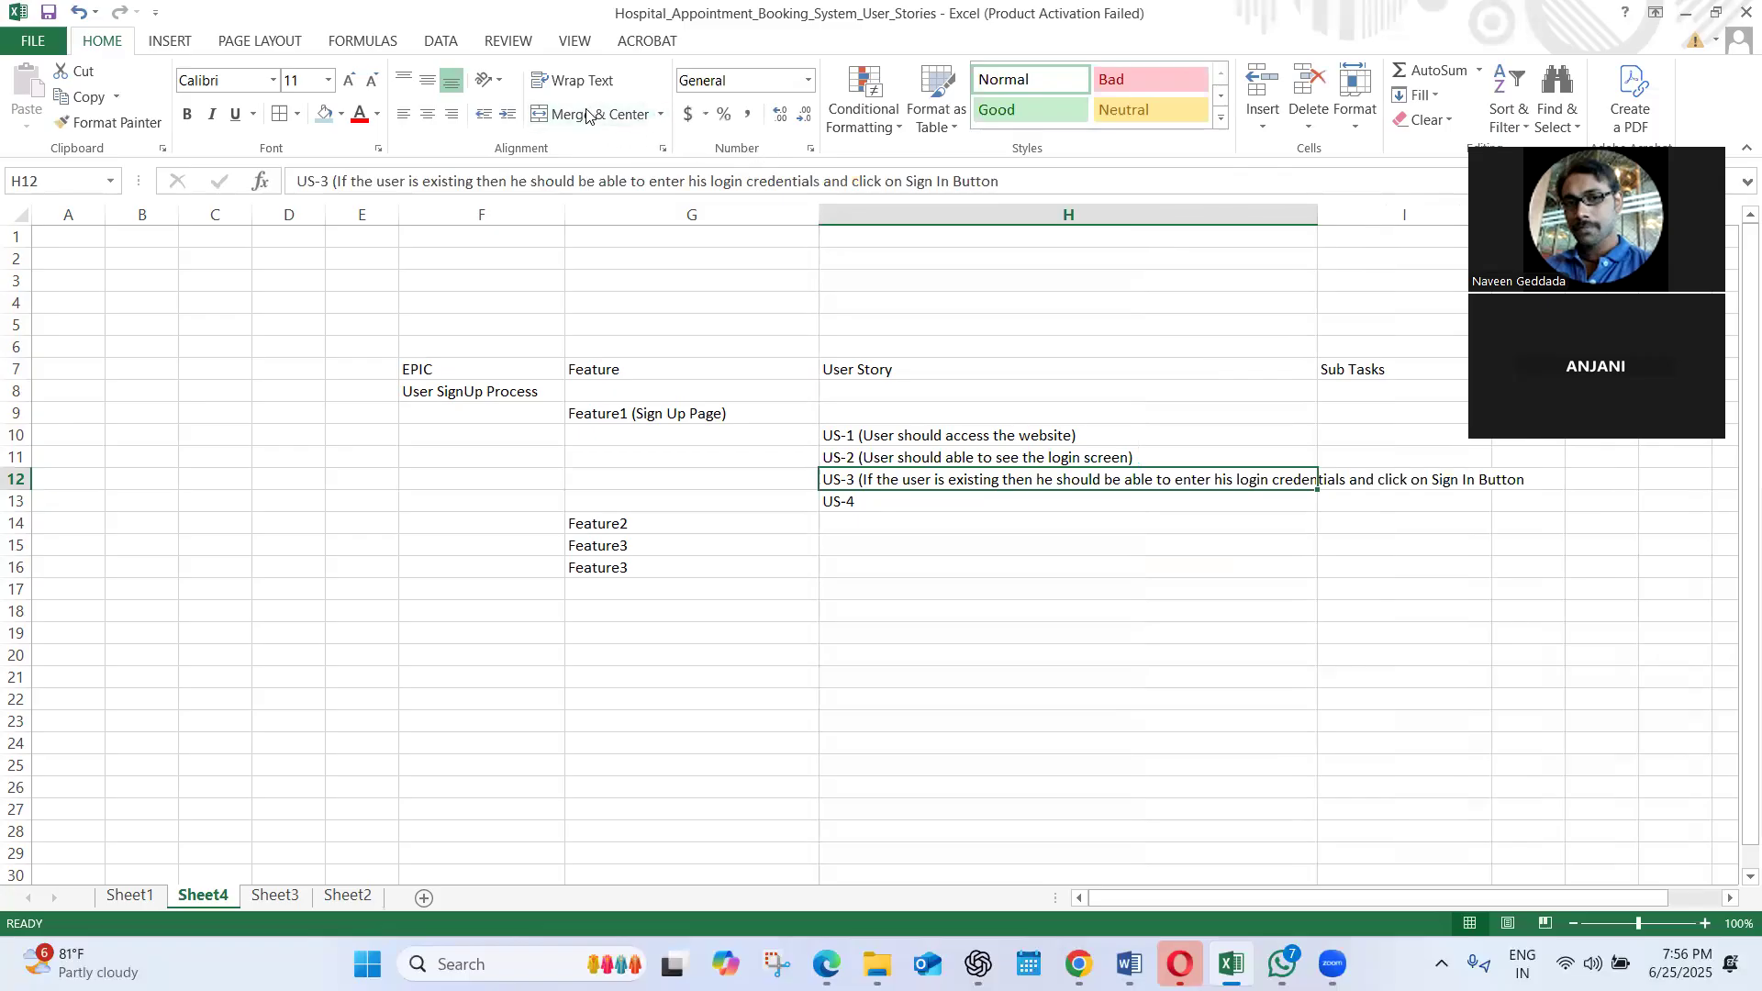
click(573, 80)
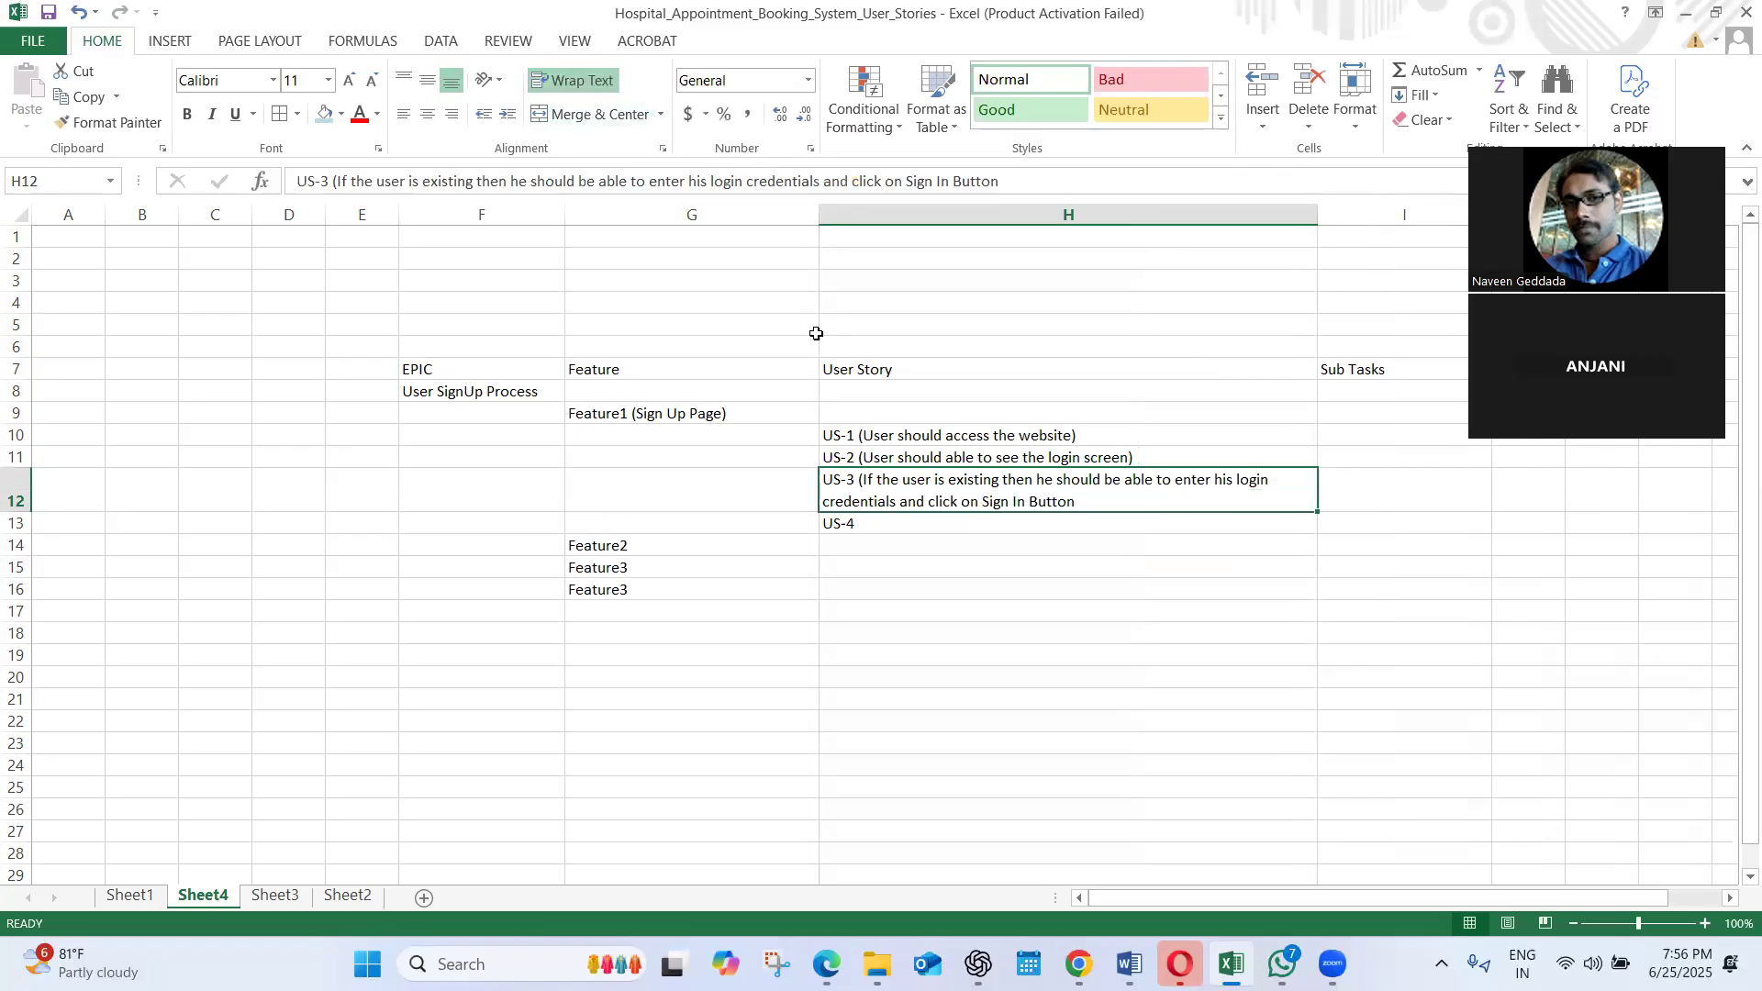
Add the missing closing parenthesis at the end of the US-3 text in cell H12
double_click(888, 520)
click(1091, 496)
double_click(1091, 495)
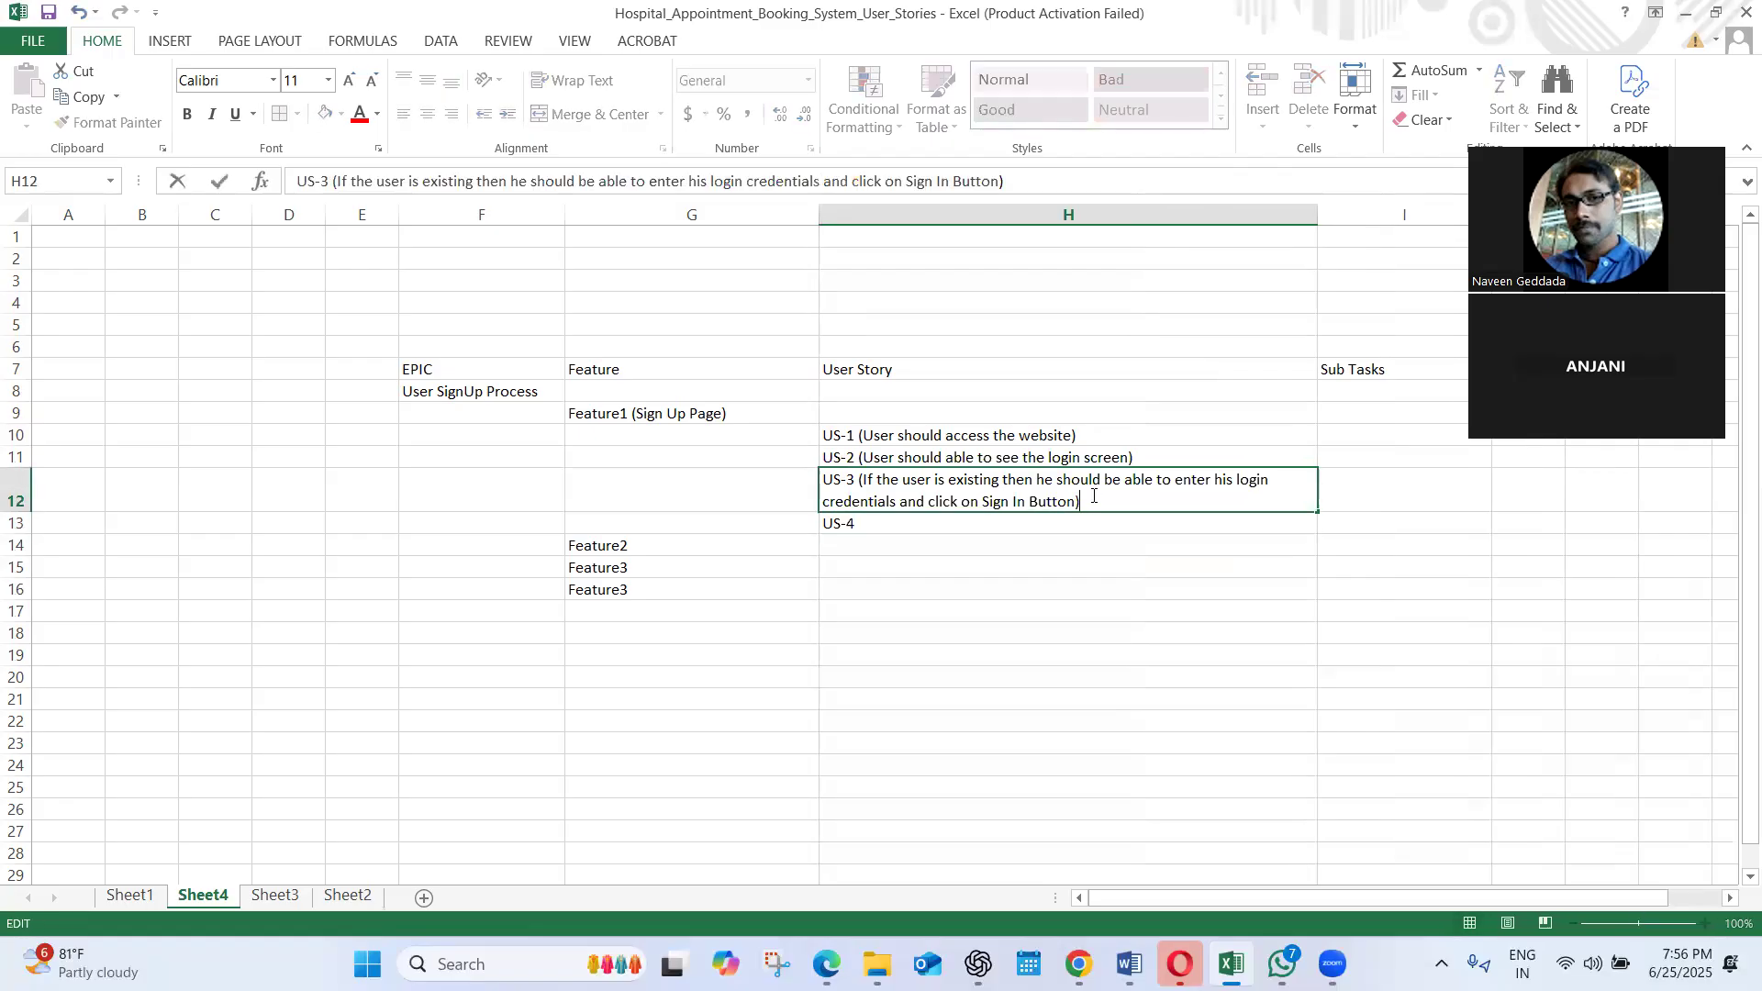
Extend the US-4 entry in cell H13 with "(For a new user he should able to see the Sign Up link"
double_click(871, 528)
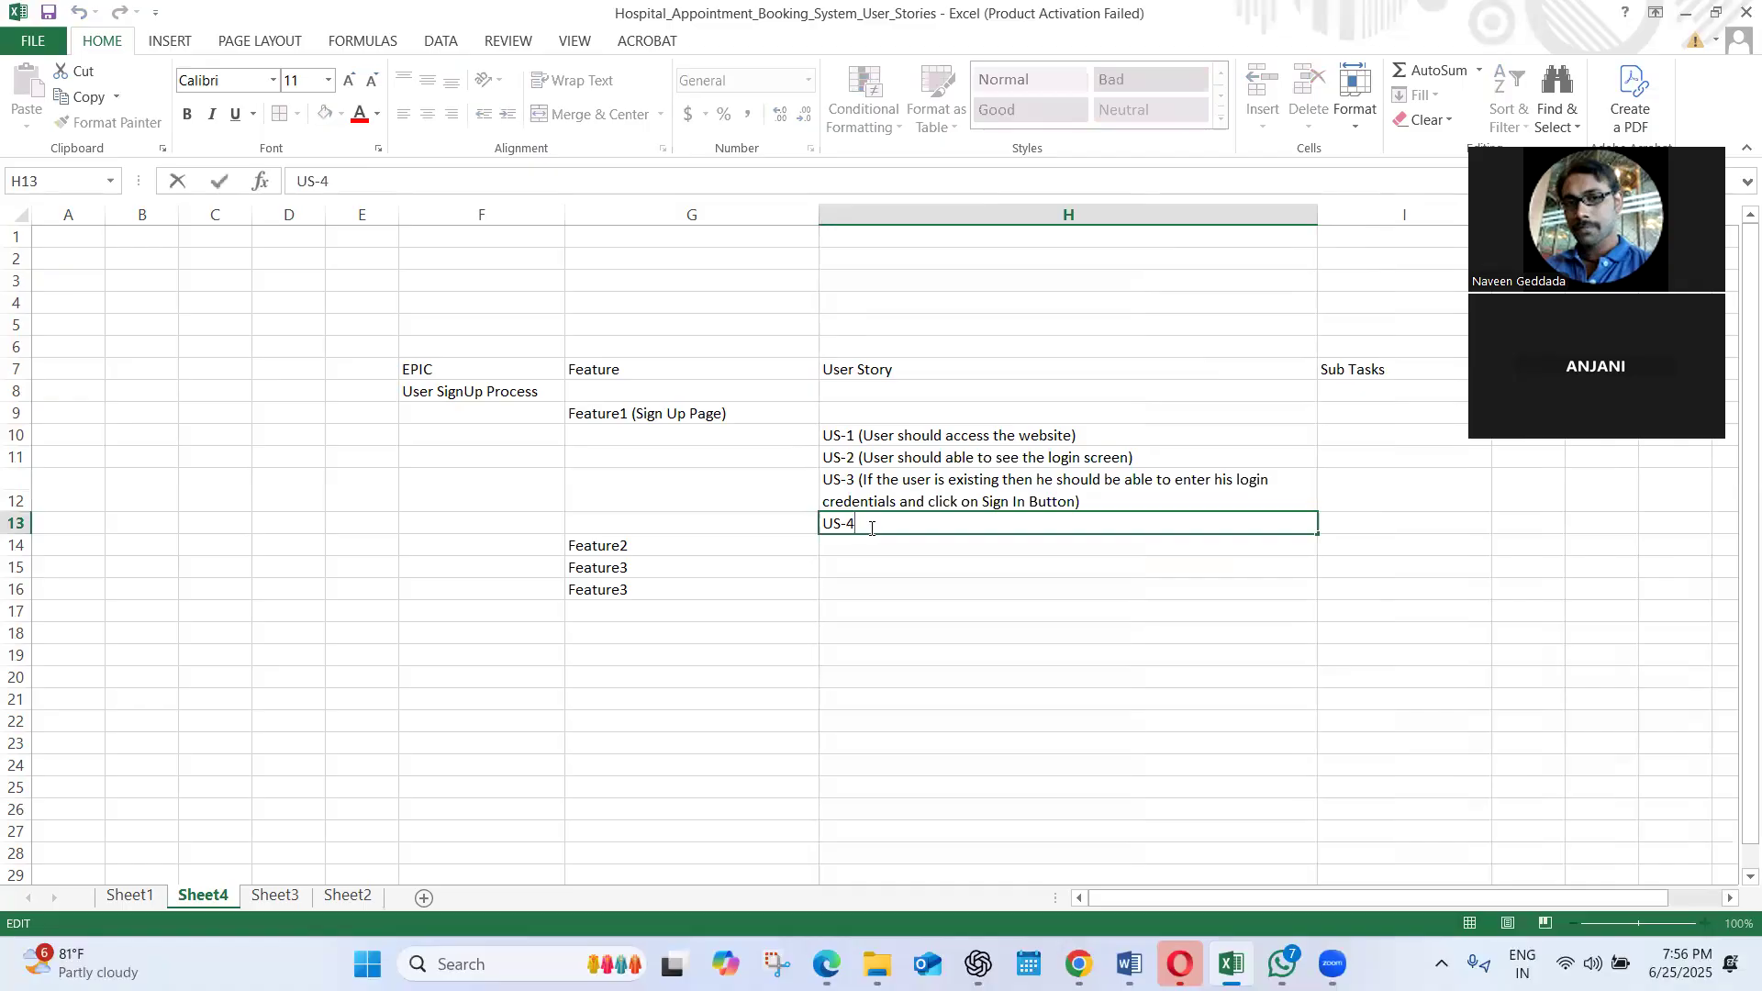
text((For a new user he should)
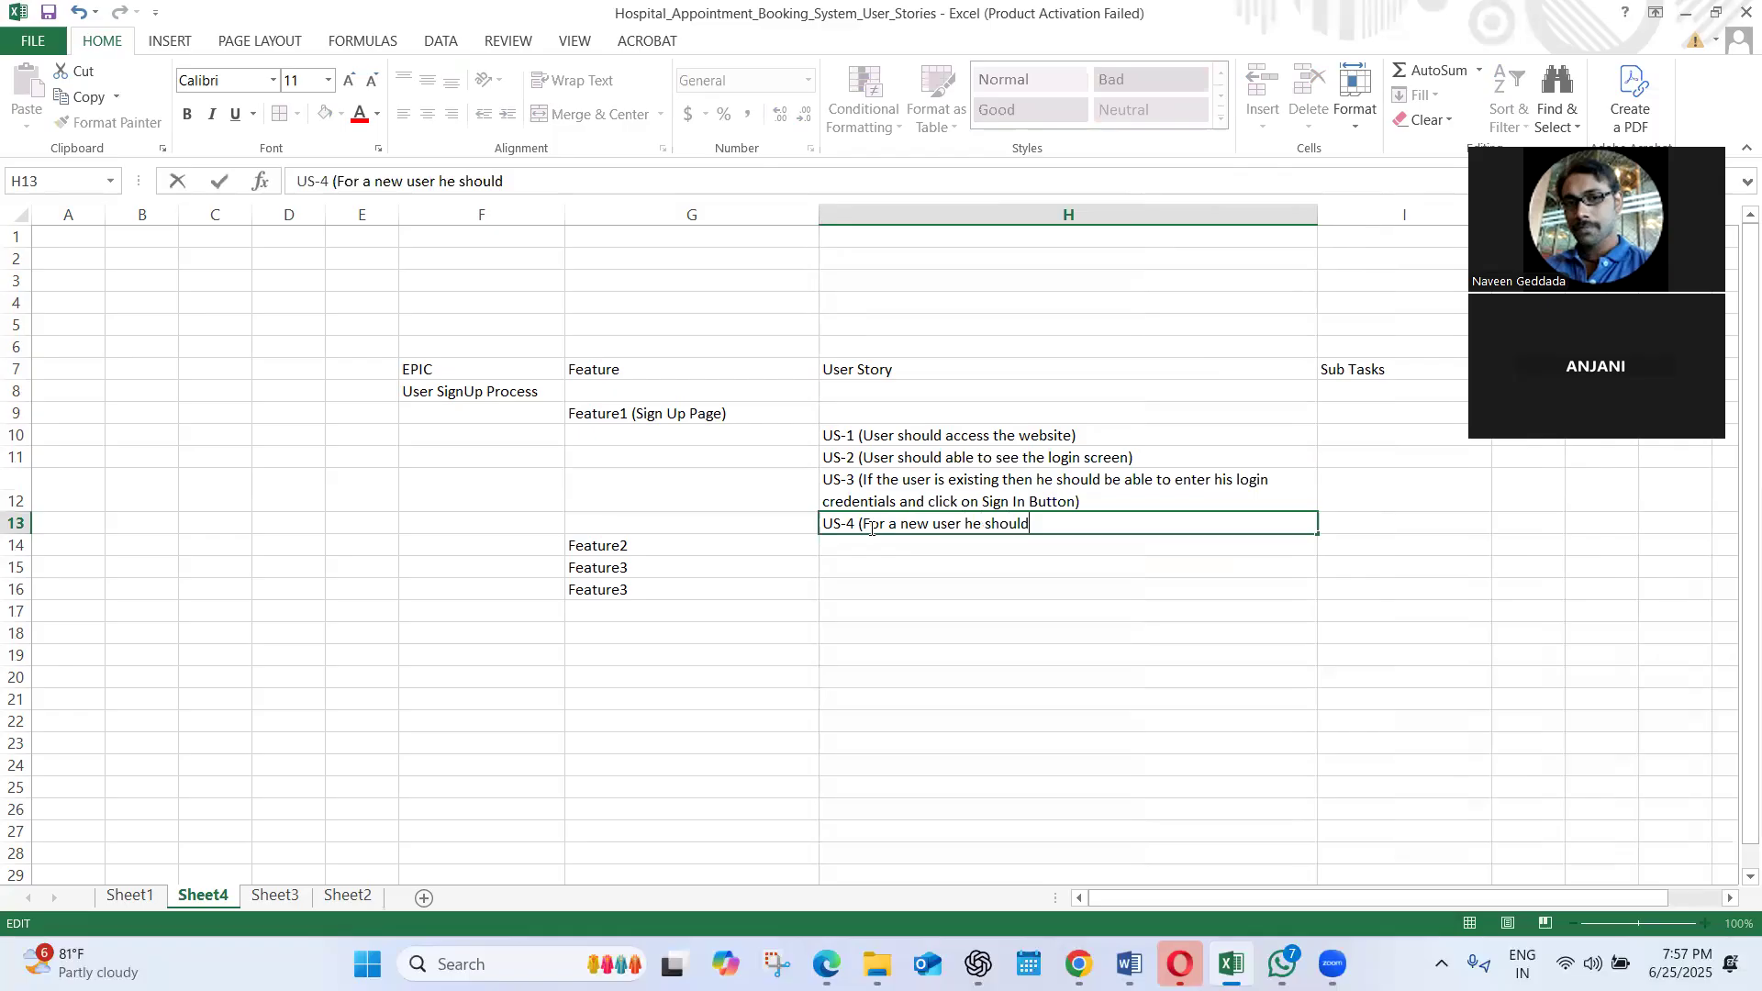
text( able to see the Sign Uop)
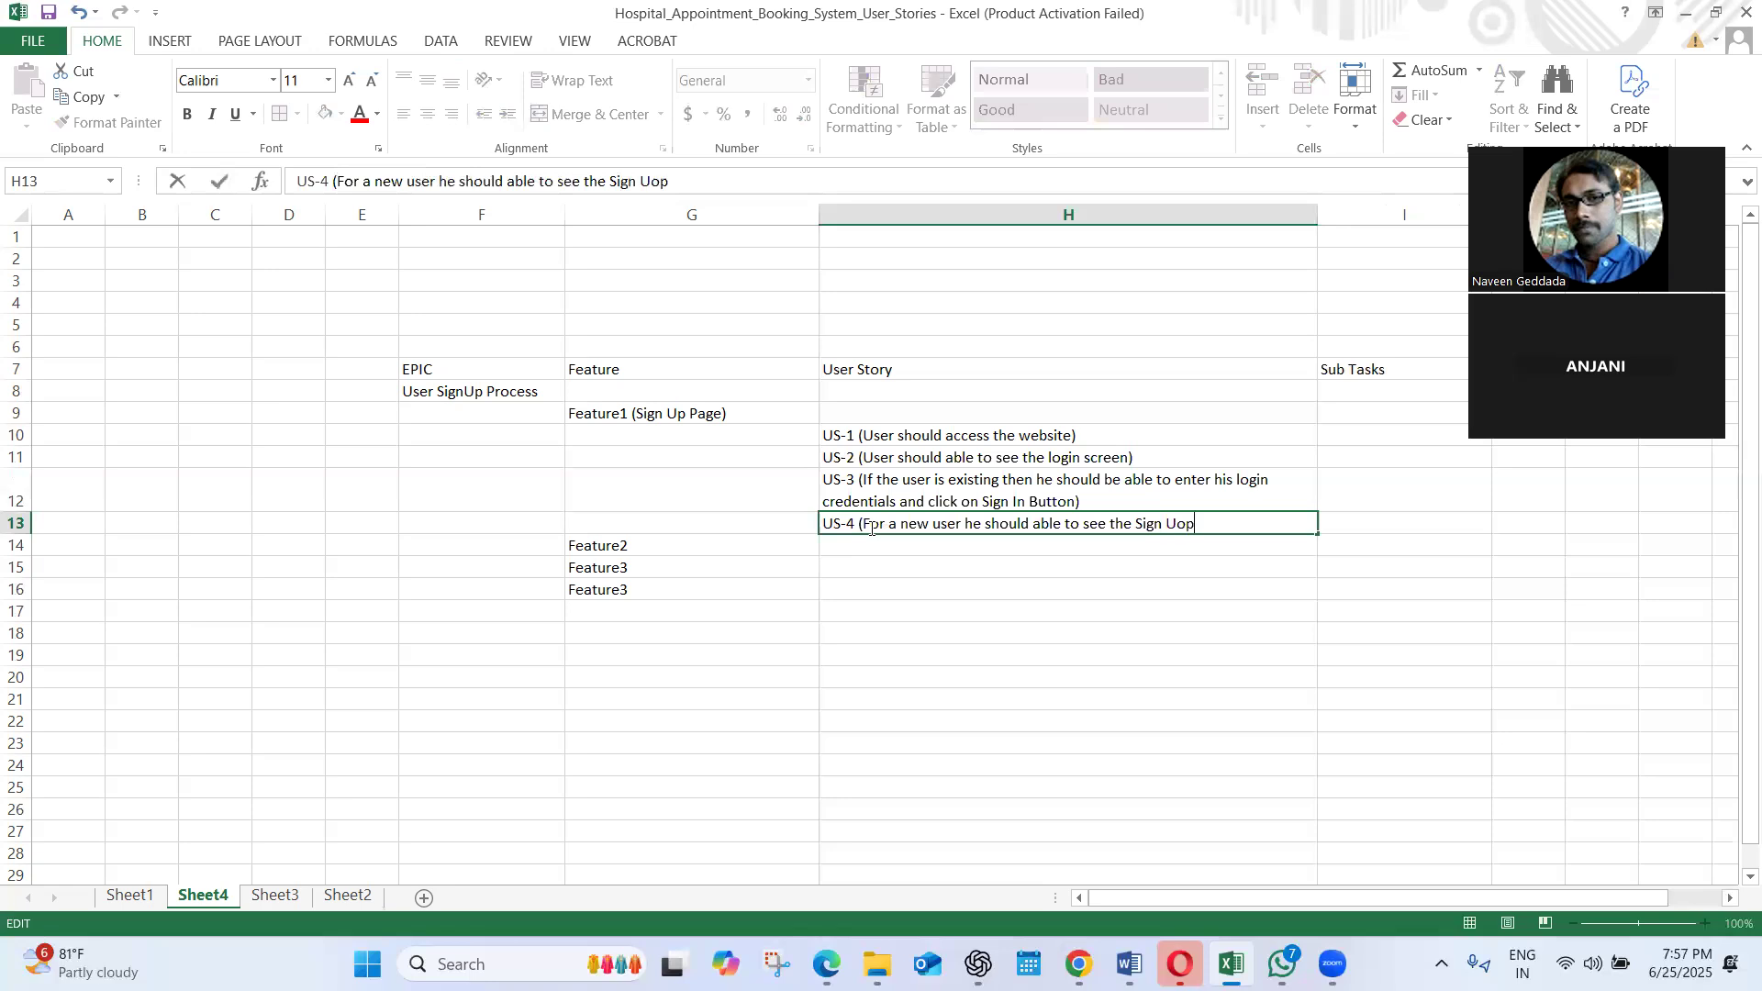
key(BackSpace)
key(BackSpace)
text(p )
text(link or)
key(BackSpace)
key(BackSpace)
key(BackSpace)
key(BackSpace)
key(BackSpace)
text(ink)
text(or)
key(BackSpace)
key(BackSpace)
Append ". When he clicks on the Sign Up then he should able to see the user related data)" to the US-4 text in H13
text(. When he)
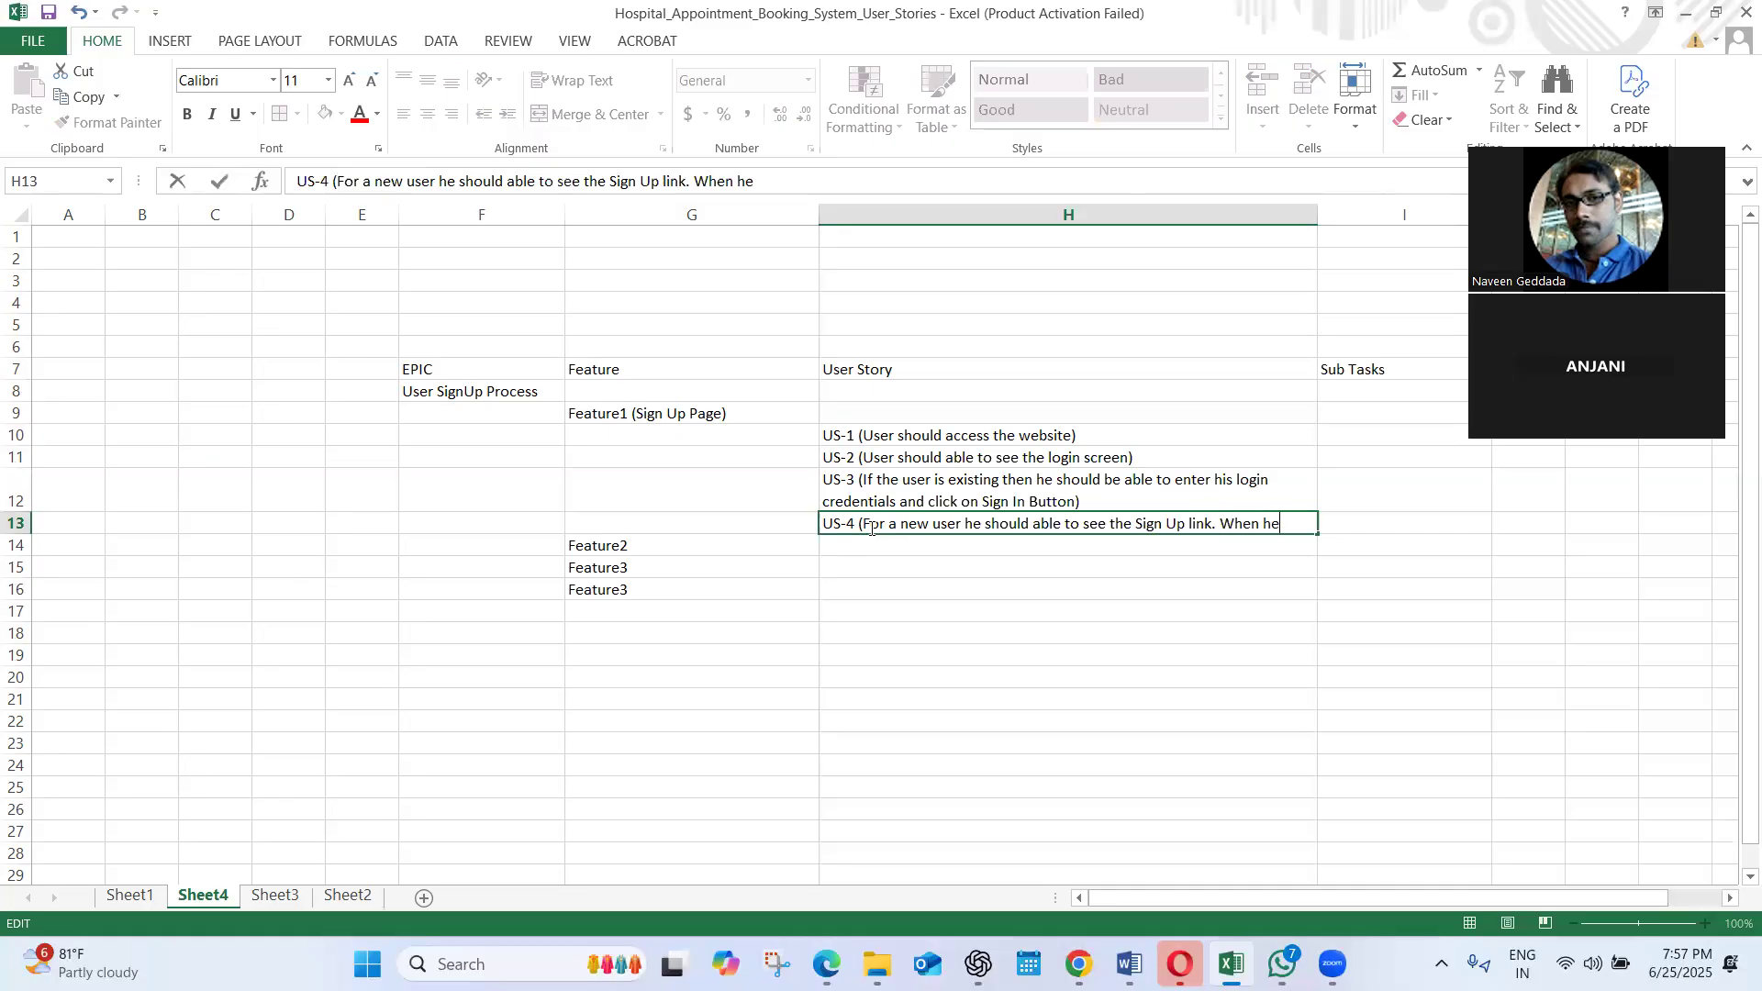
text( clicks on the Sin)
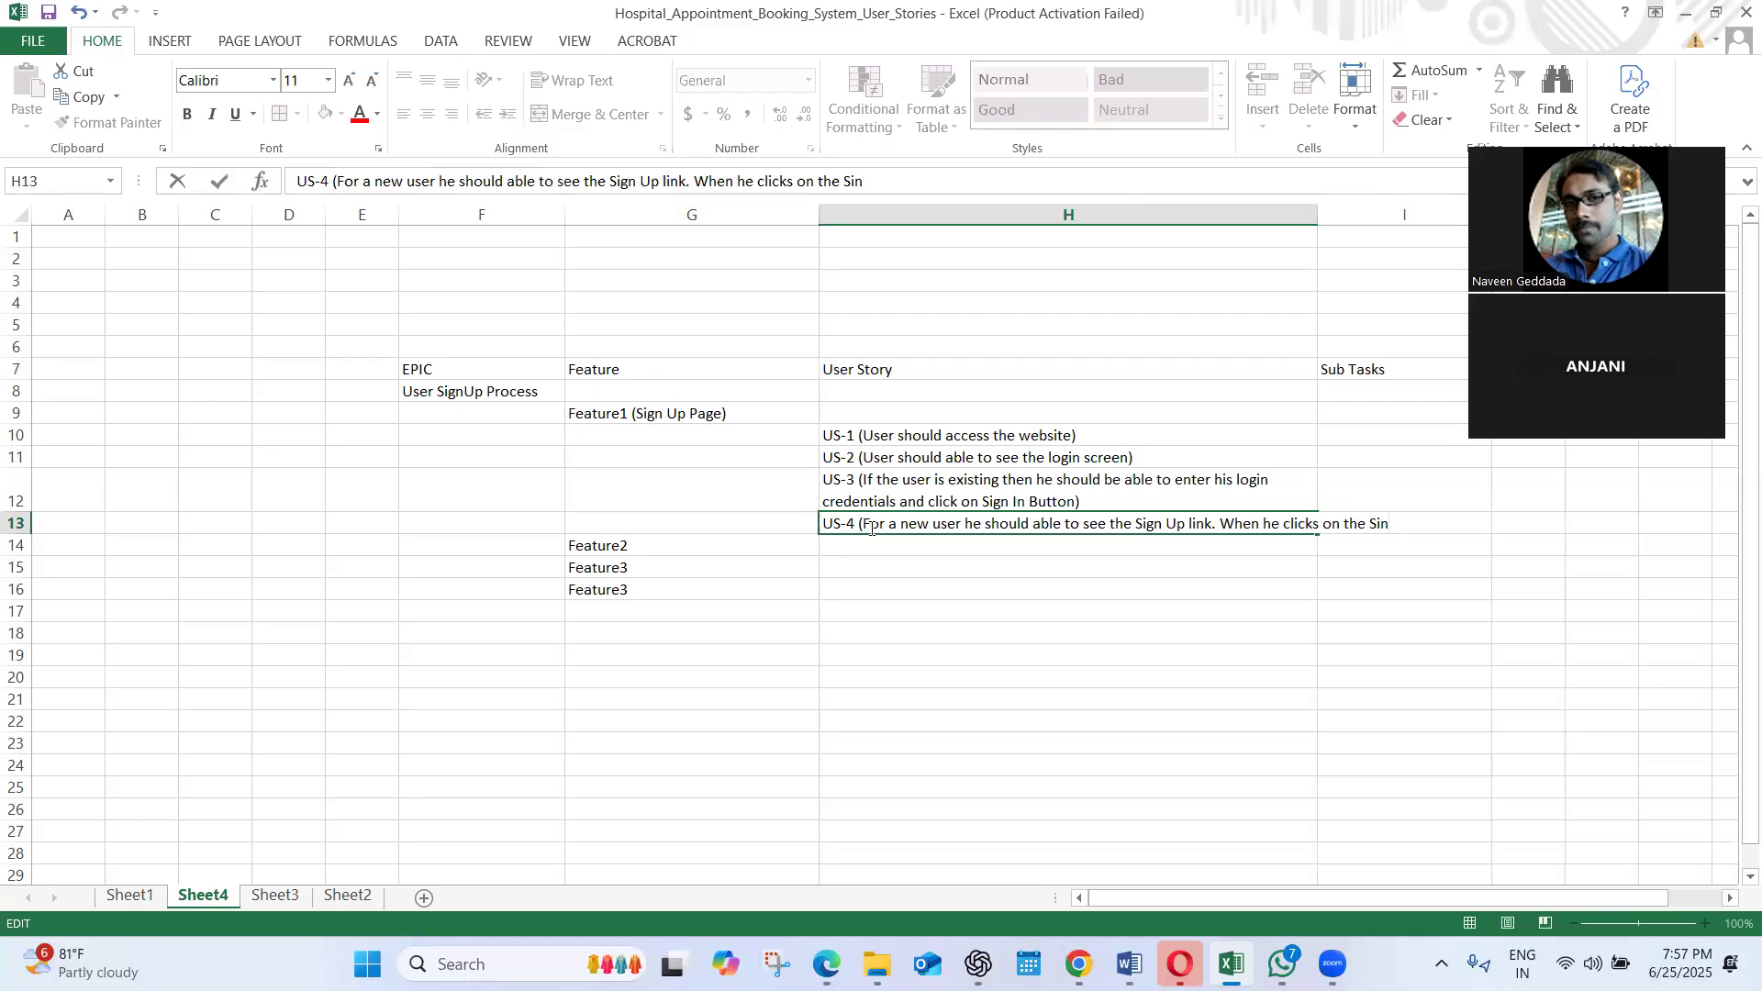
key(BackSpace)
text(gn Up )
text(but)
key(BackSpace)
key(BackSpace)
key(BackSpace)
text(t)
key(BackSpace)
text(then he should )
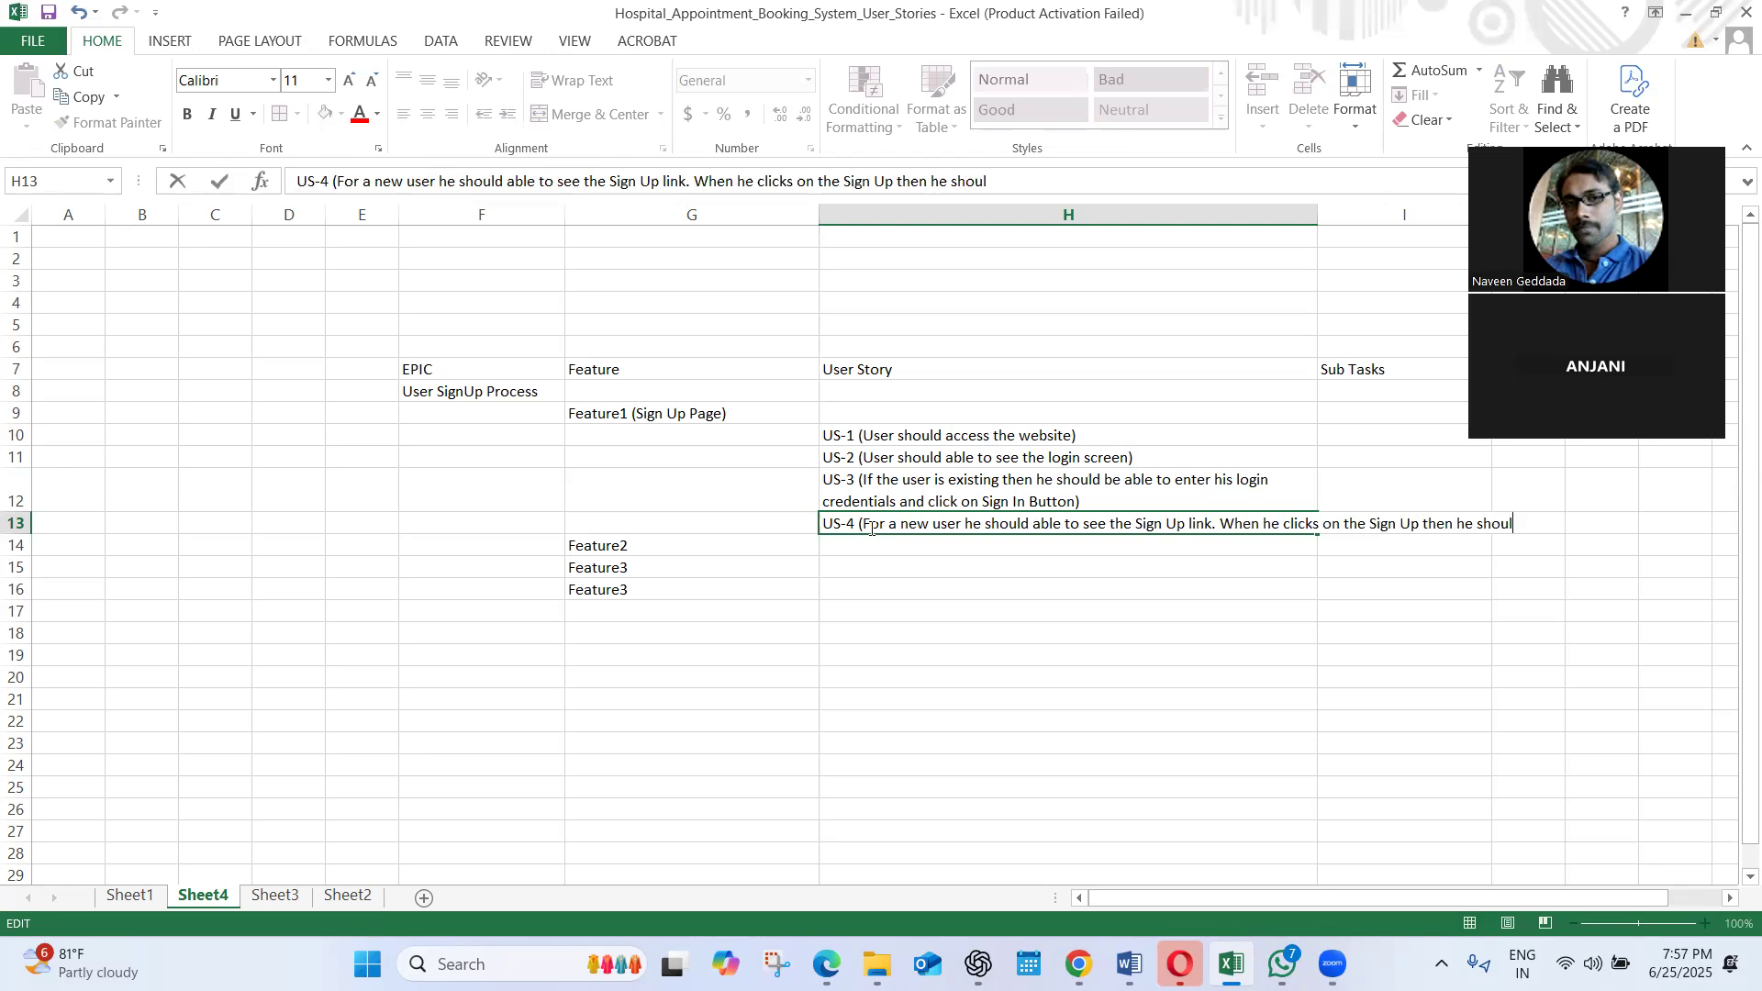
text(able to see the )
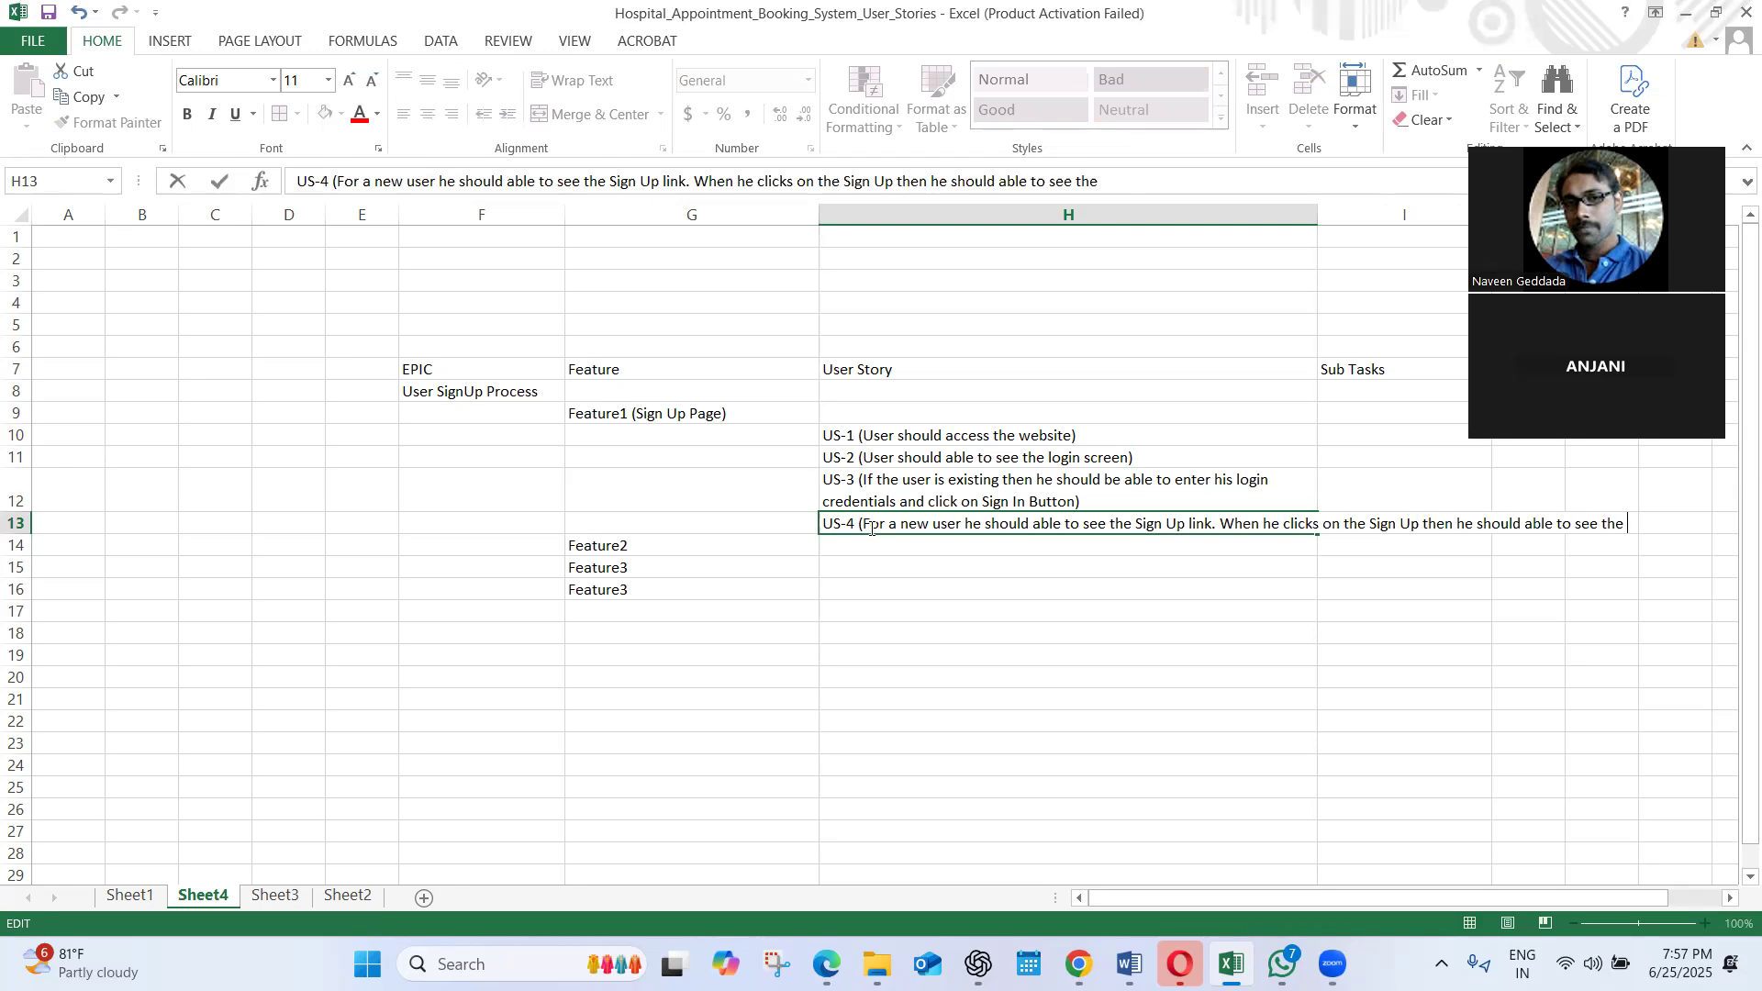
text(user related data)
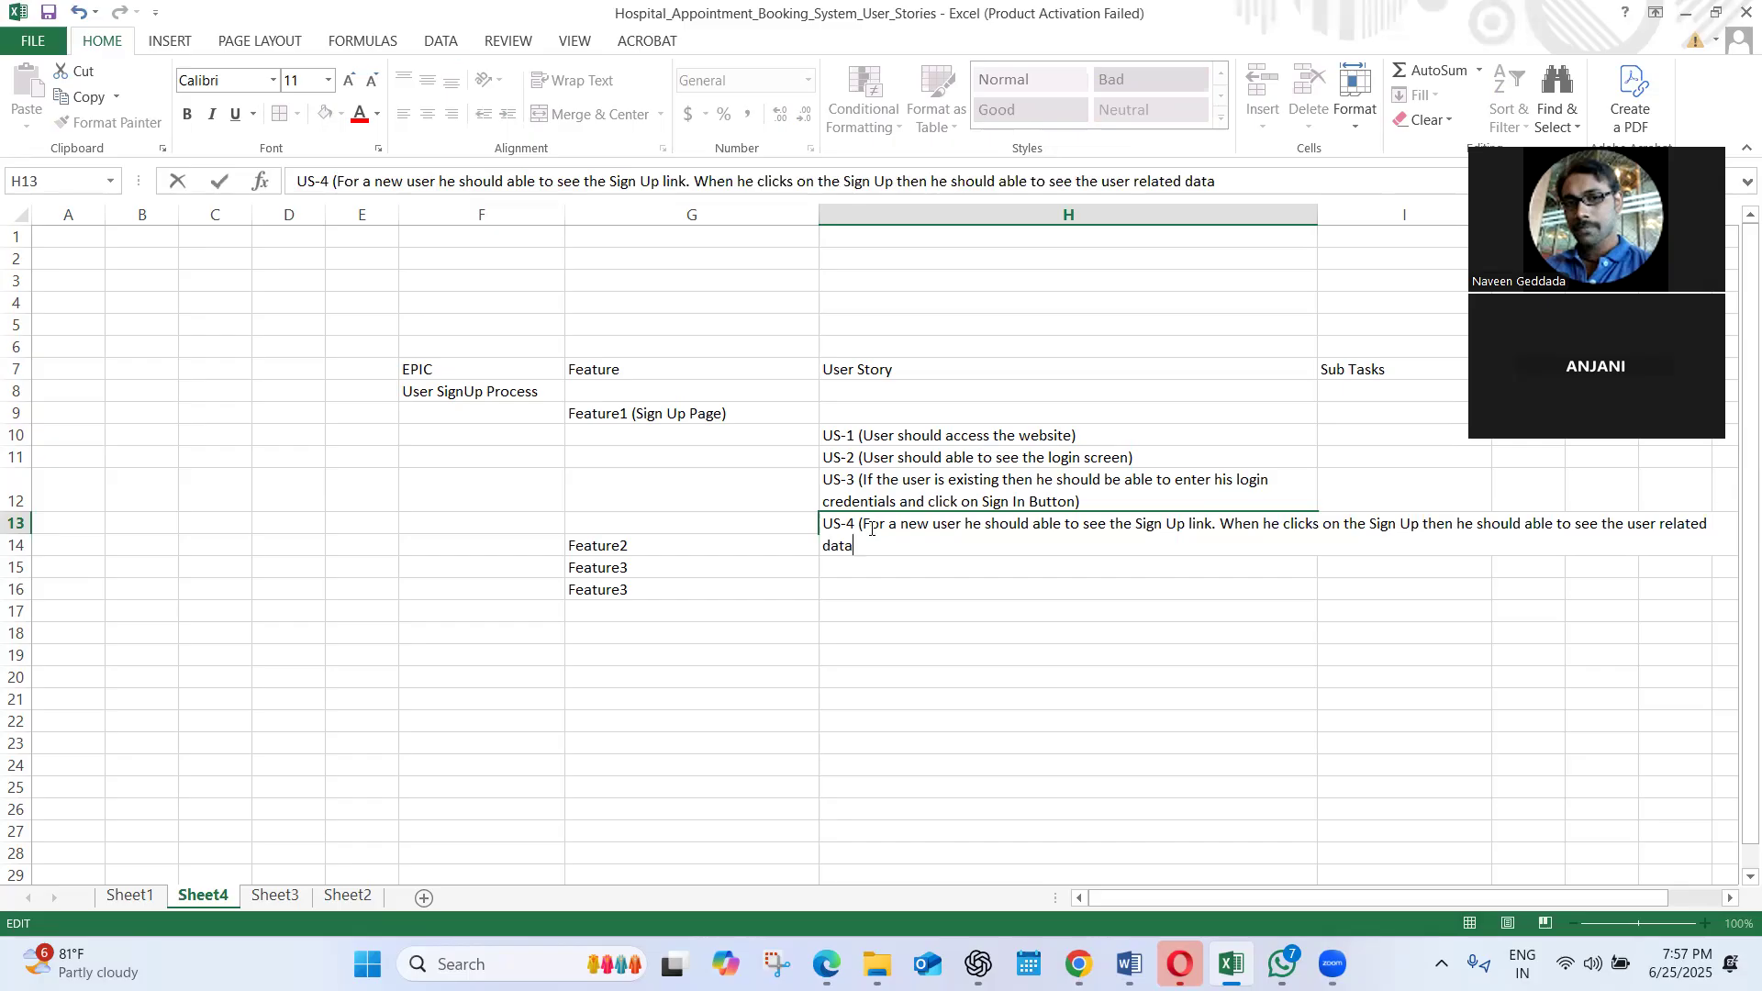
Commit the US-4 entry and wrap the text of cell H13 within the User Story column
click(849, 616)
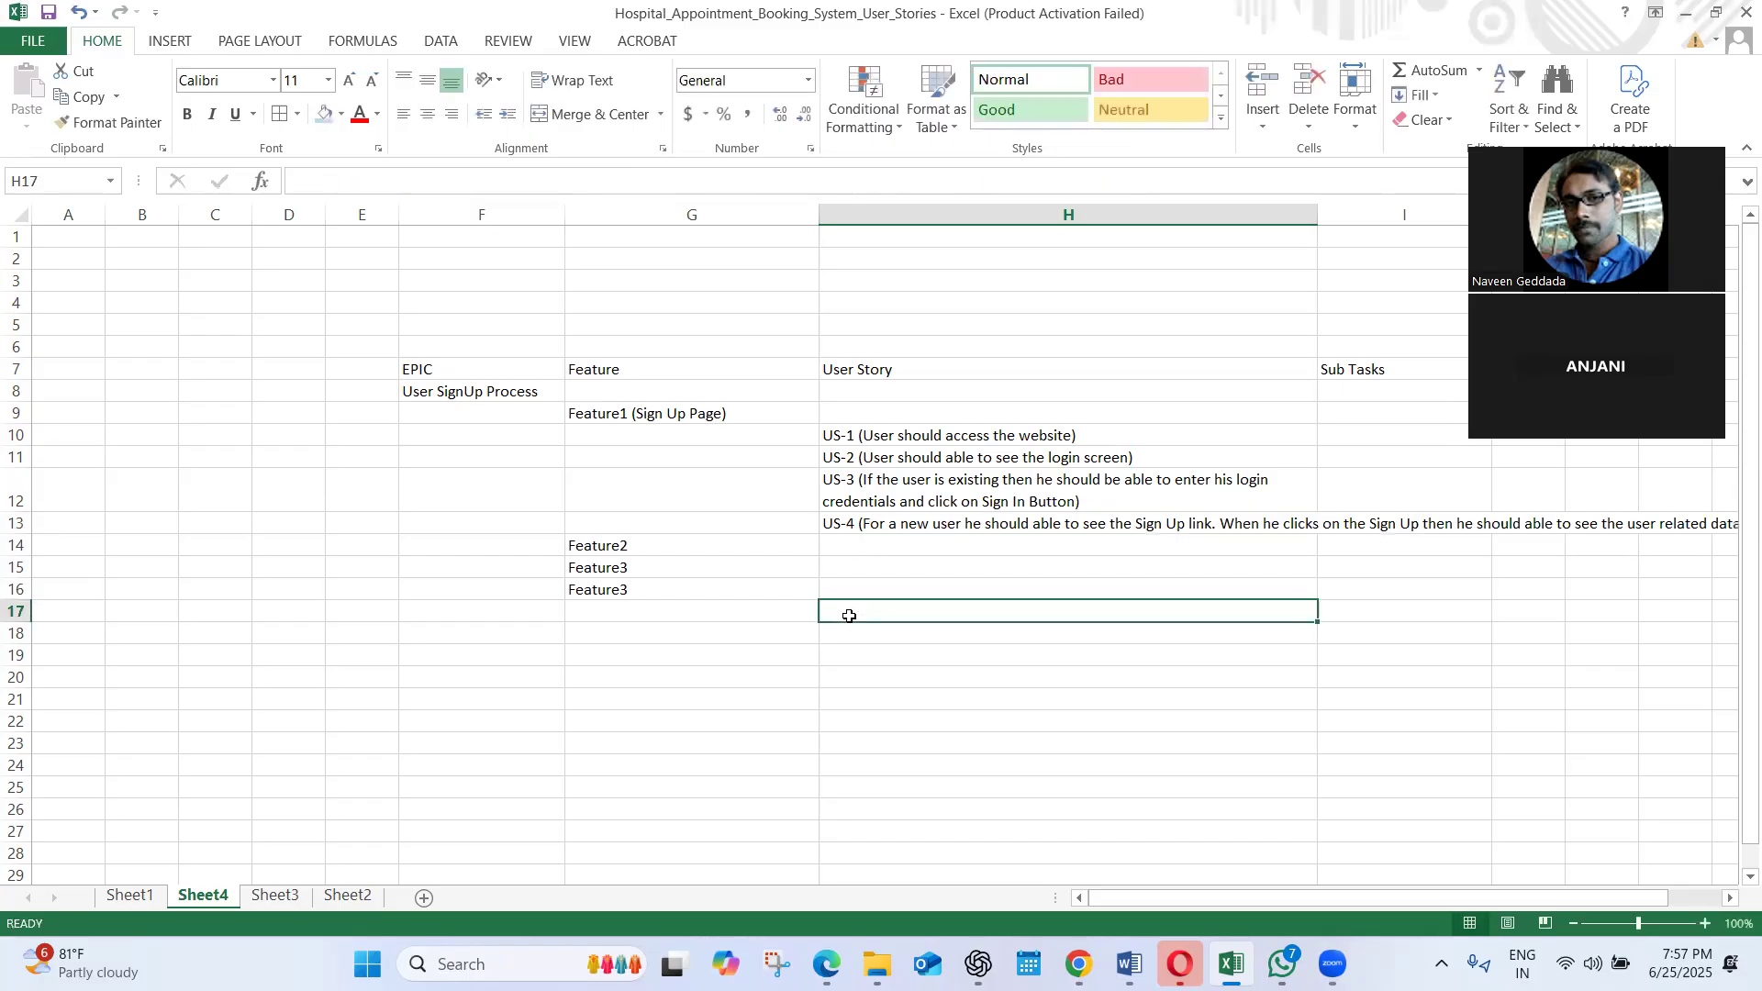
click(890, 525)
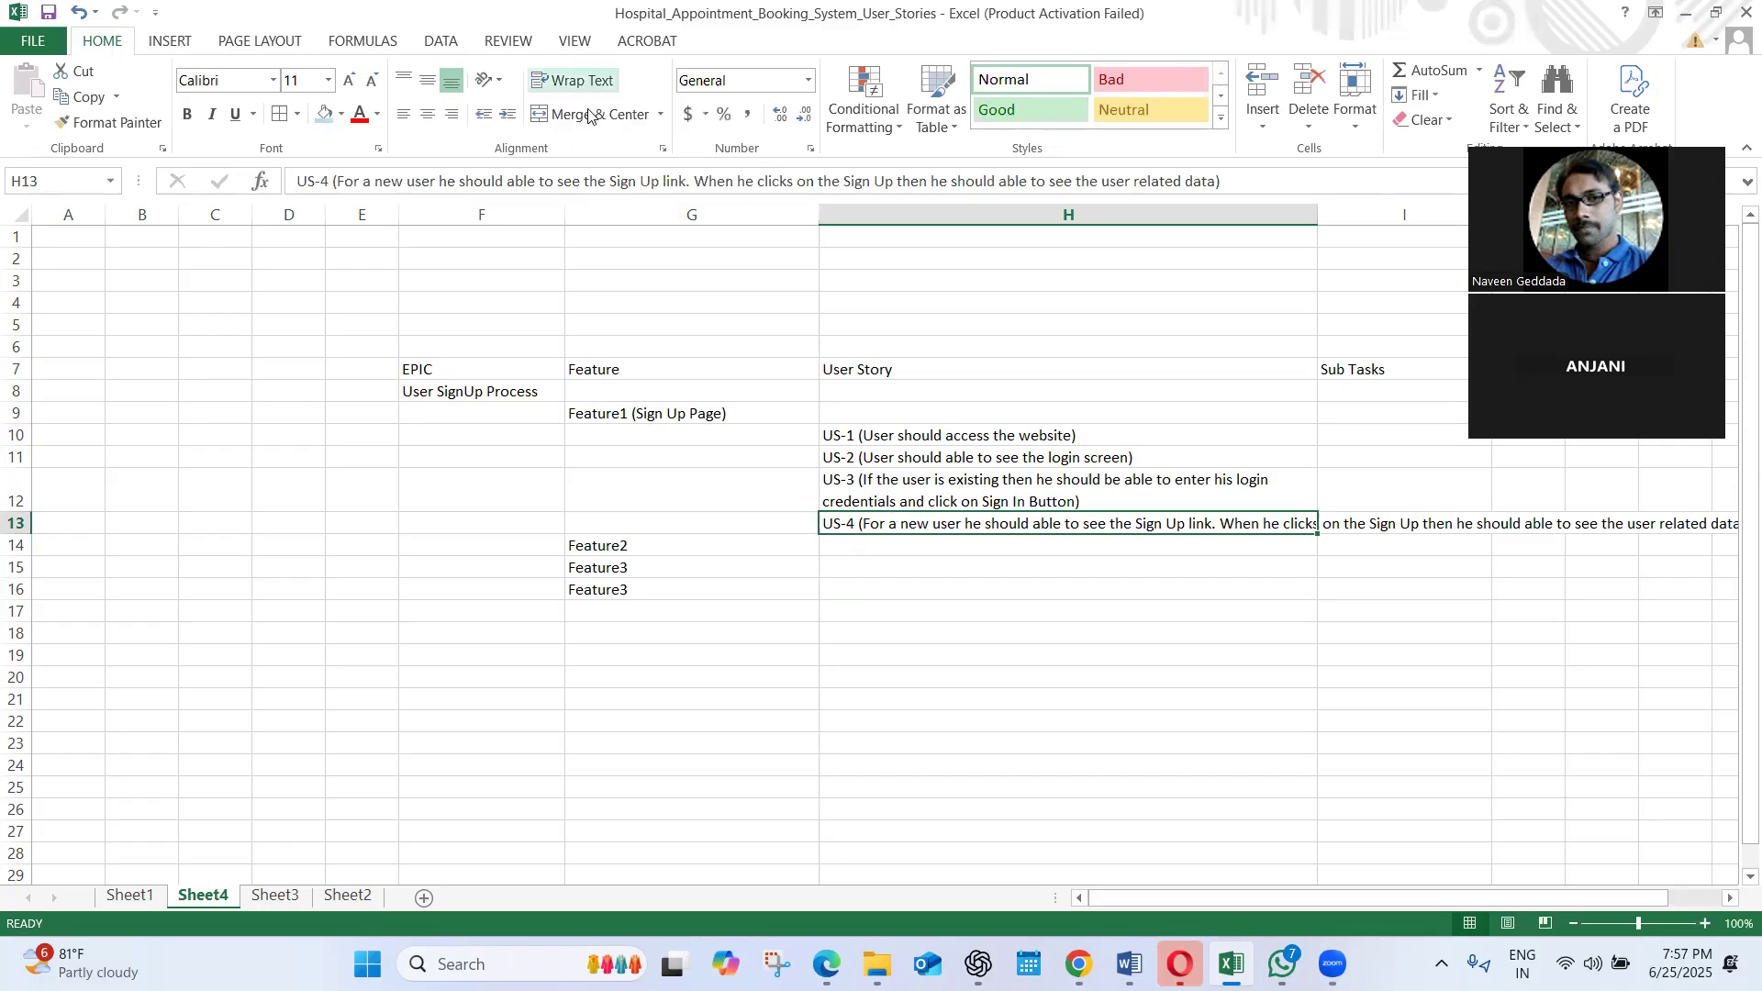
click(576, 81)
click(946, 590)
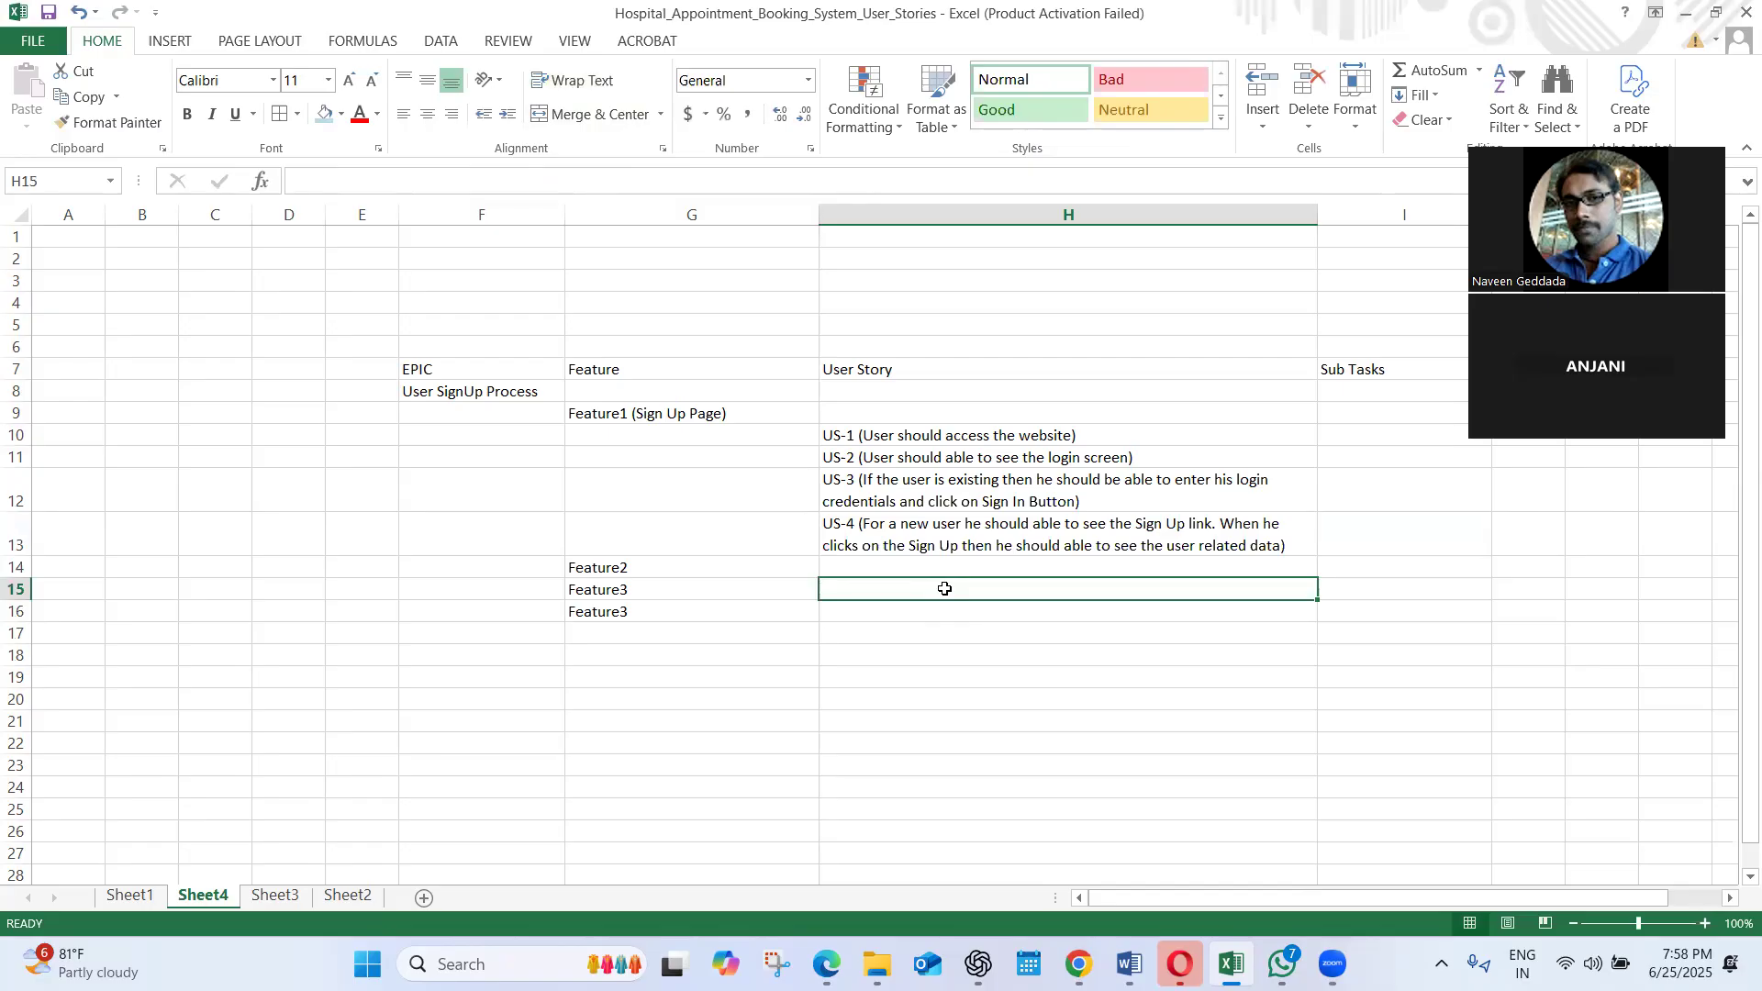
click(705, 418)
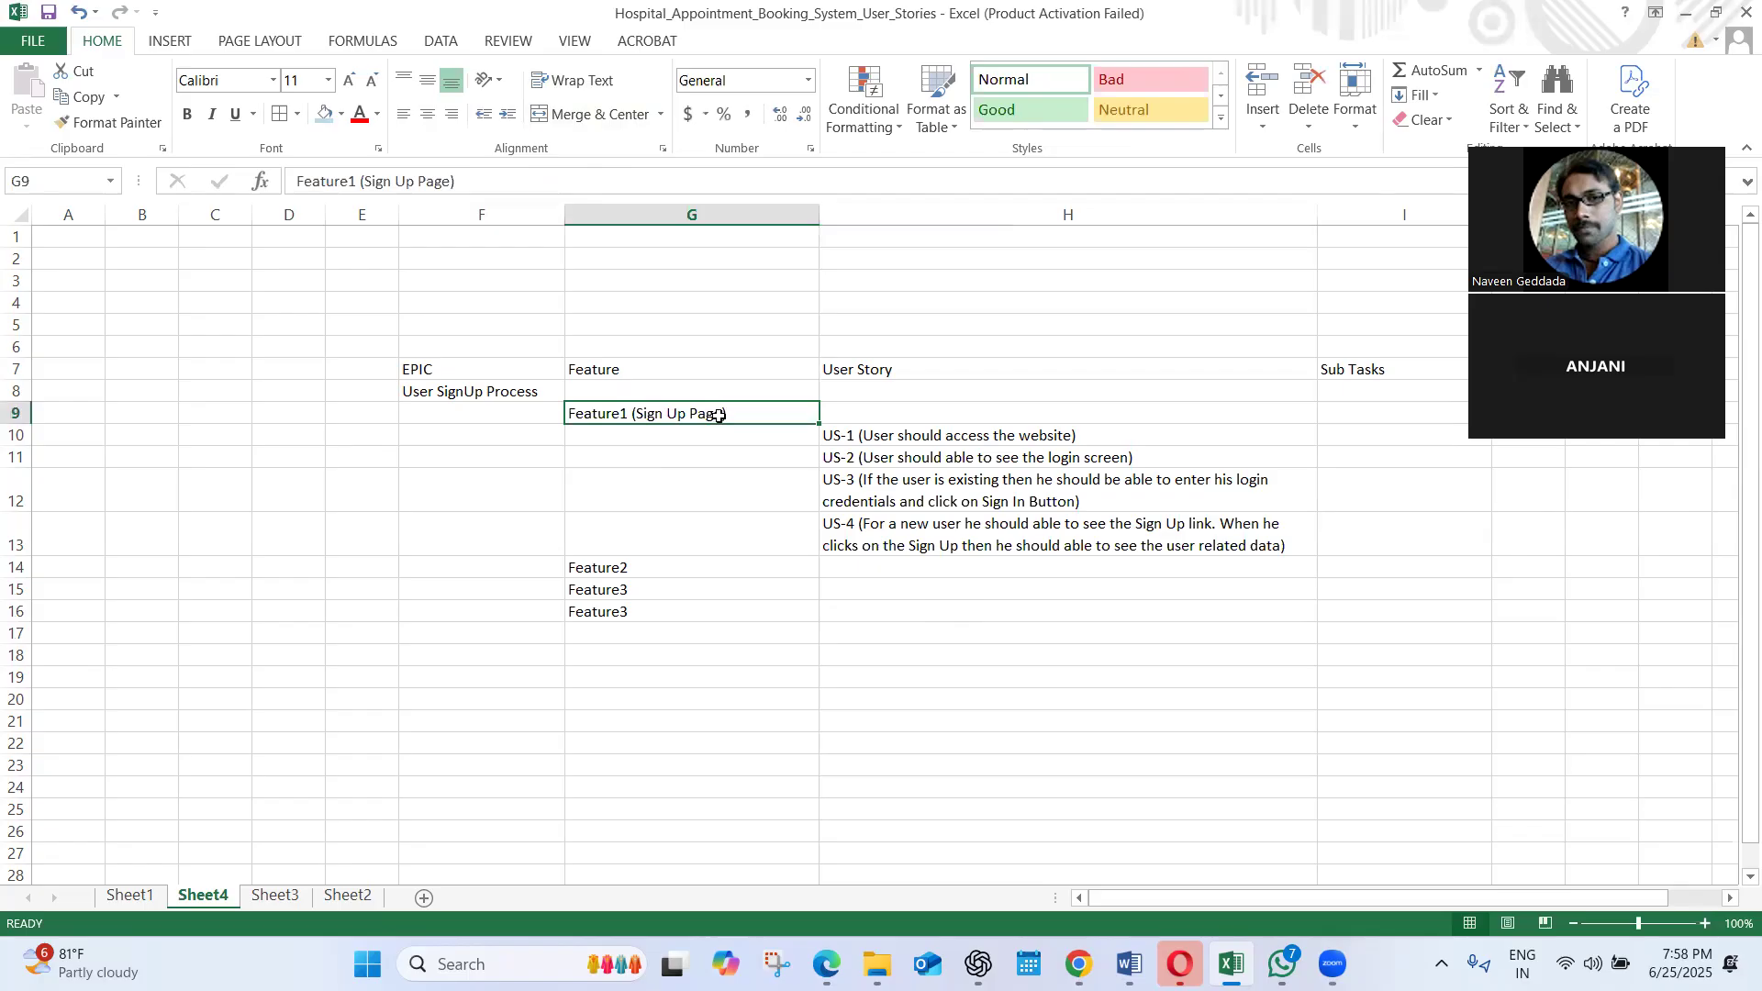
Review user stories US-1 to US-4 in H10:H13 alongside the neighbouring Sub Tasks column
click(880, 442)
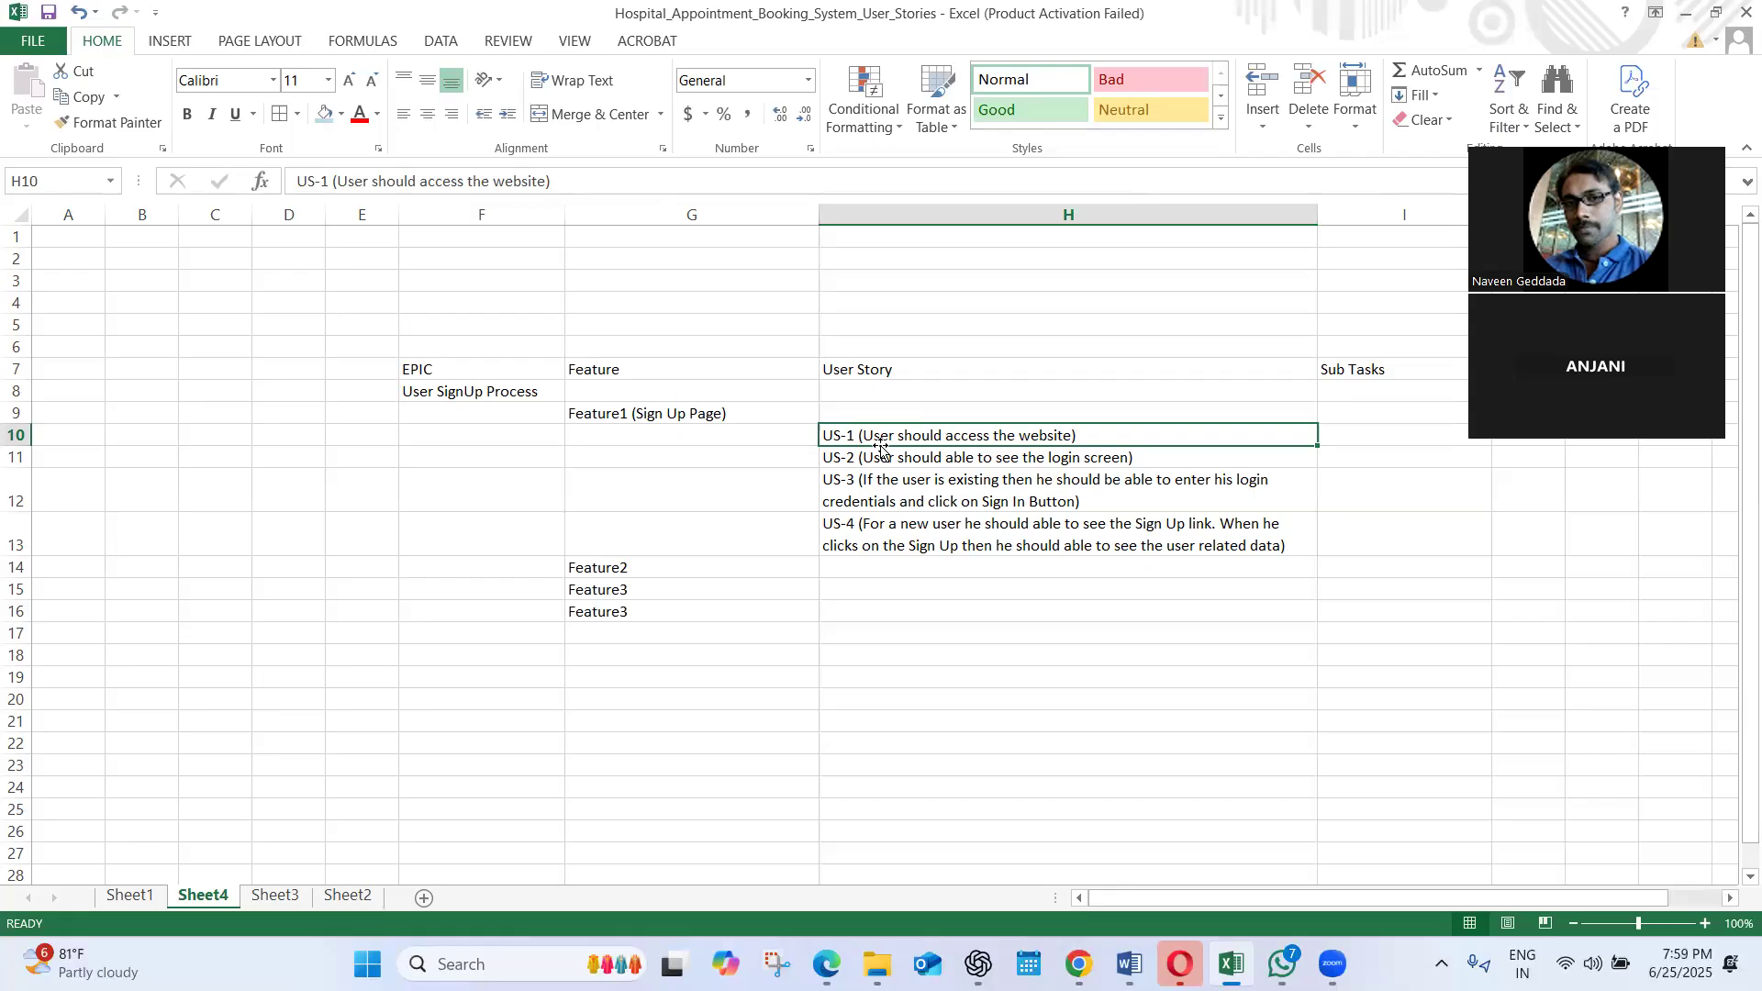
click(1008, 466)
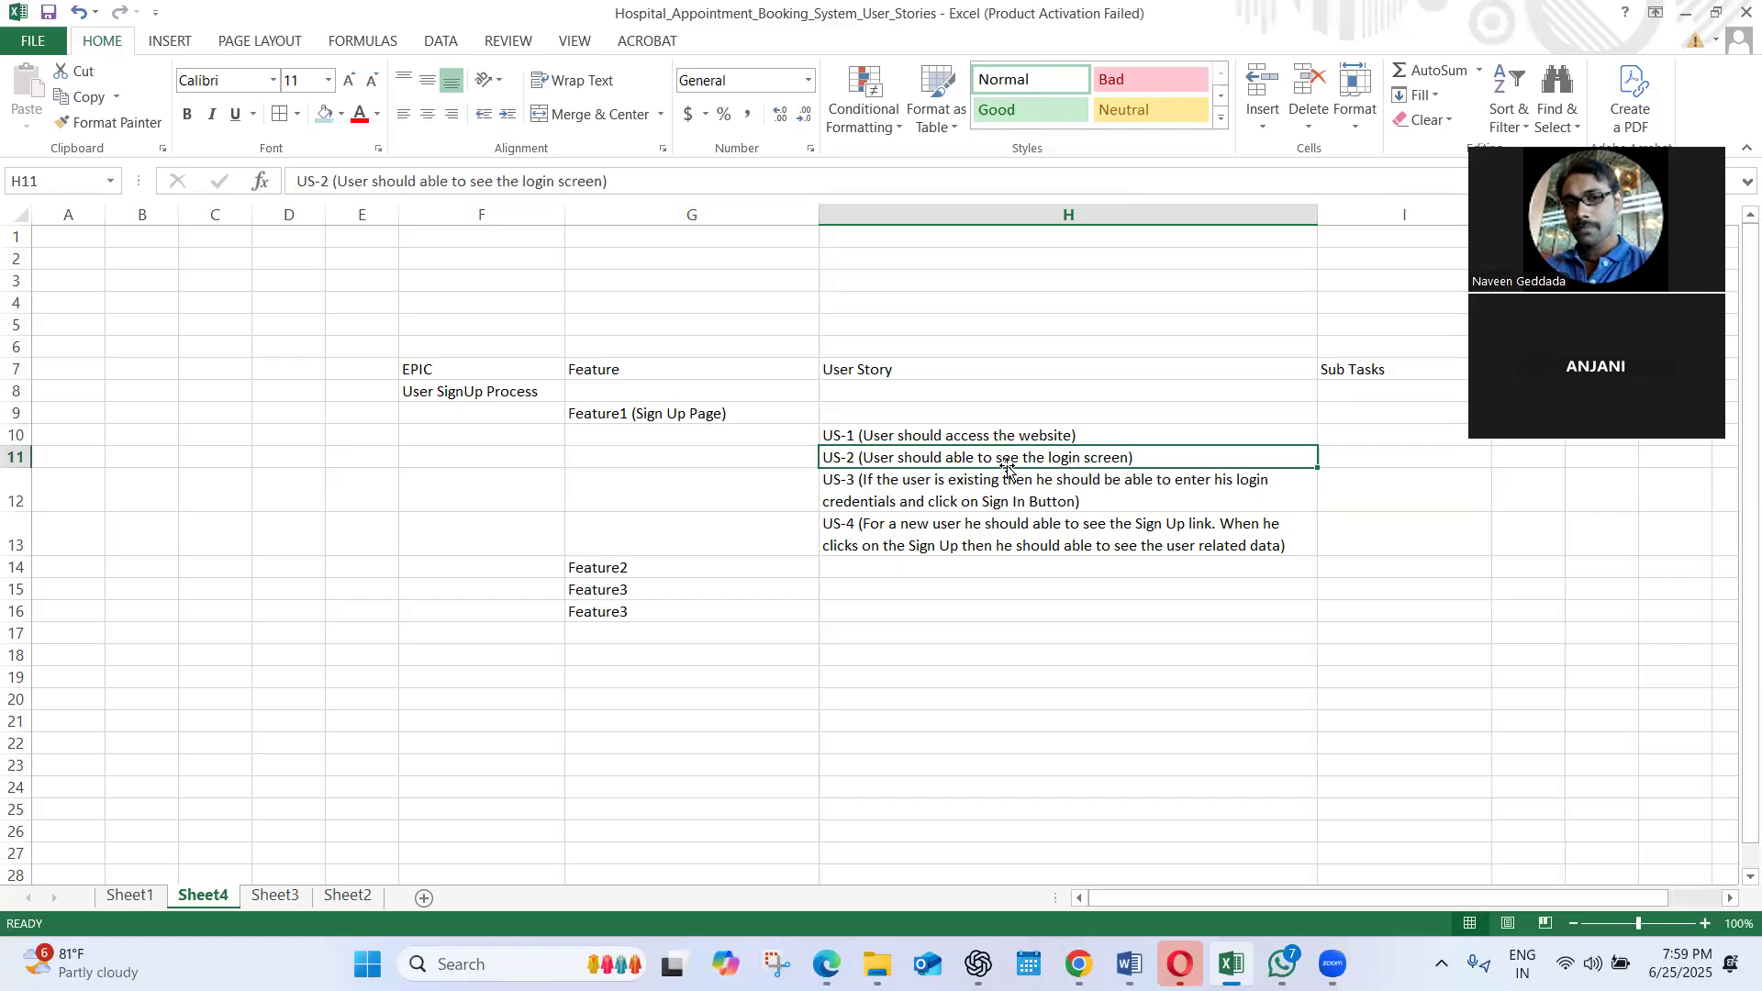
click(959, 477)
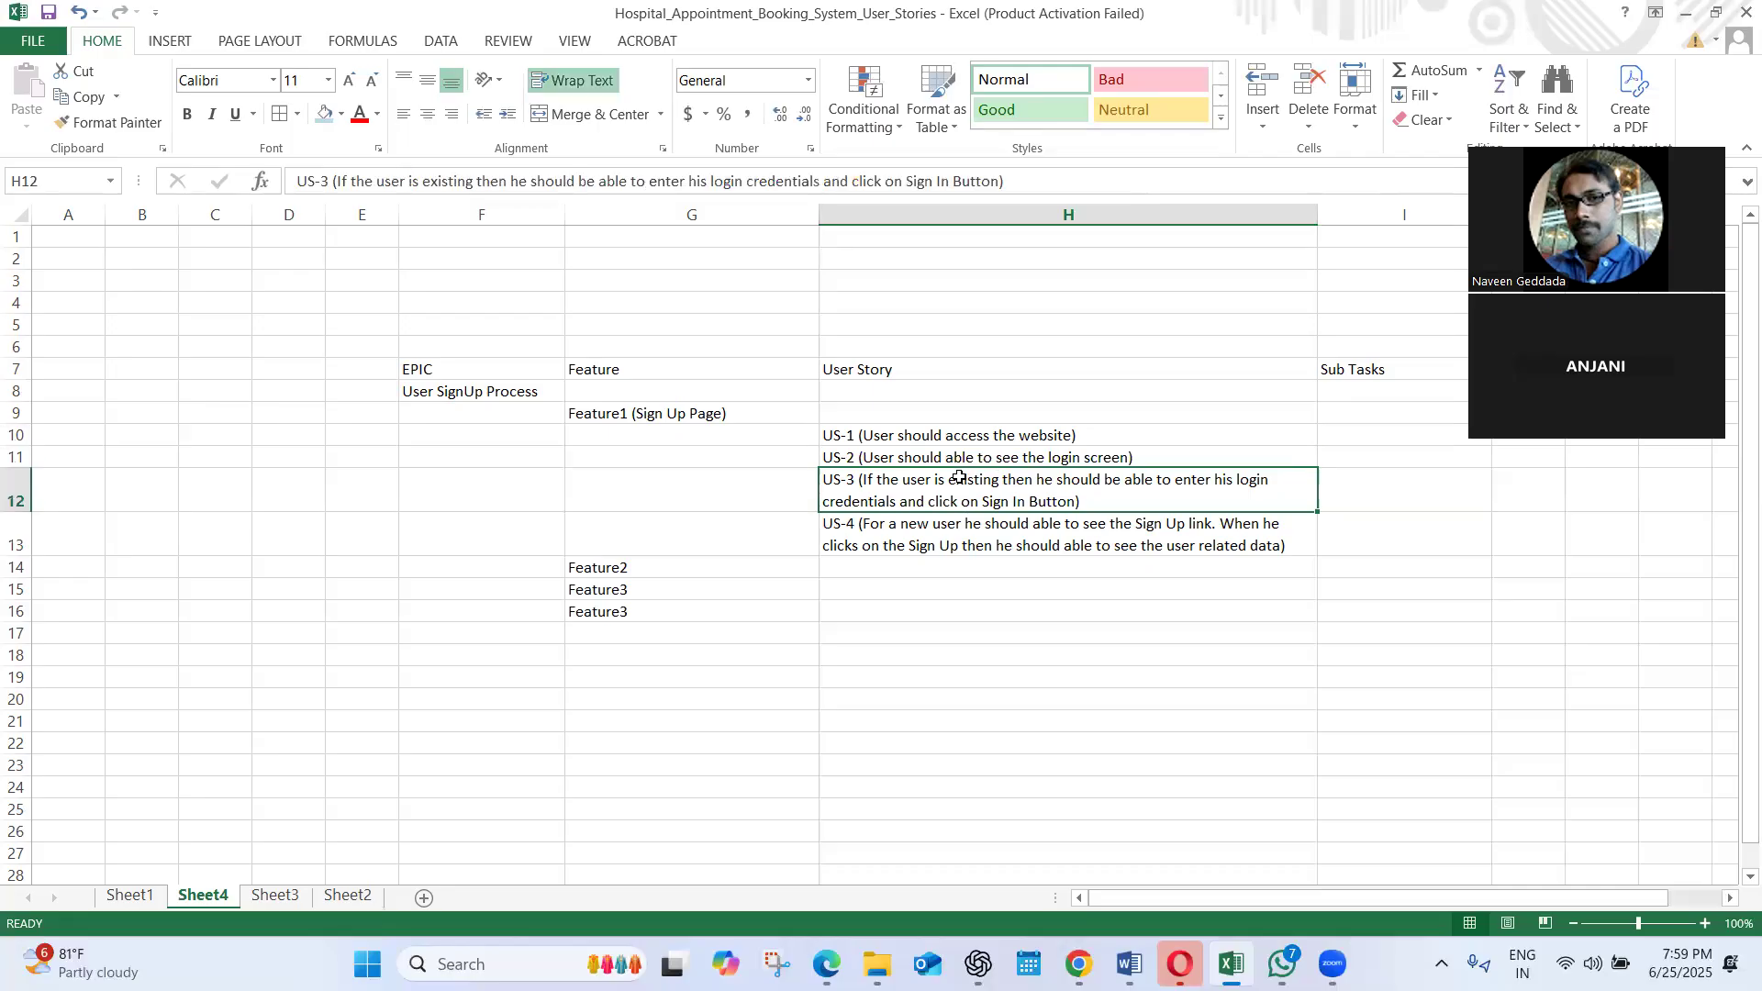
double_click(1130, 458)
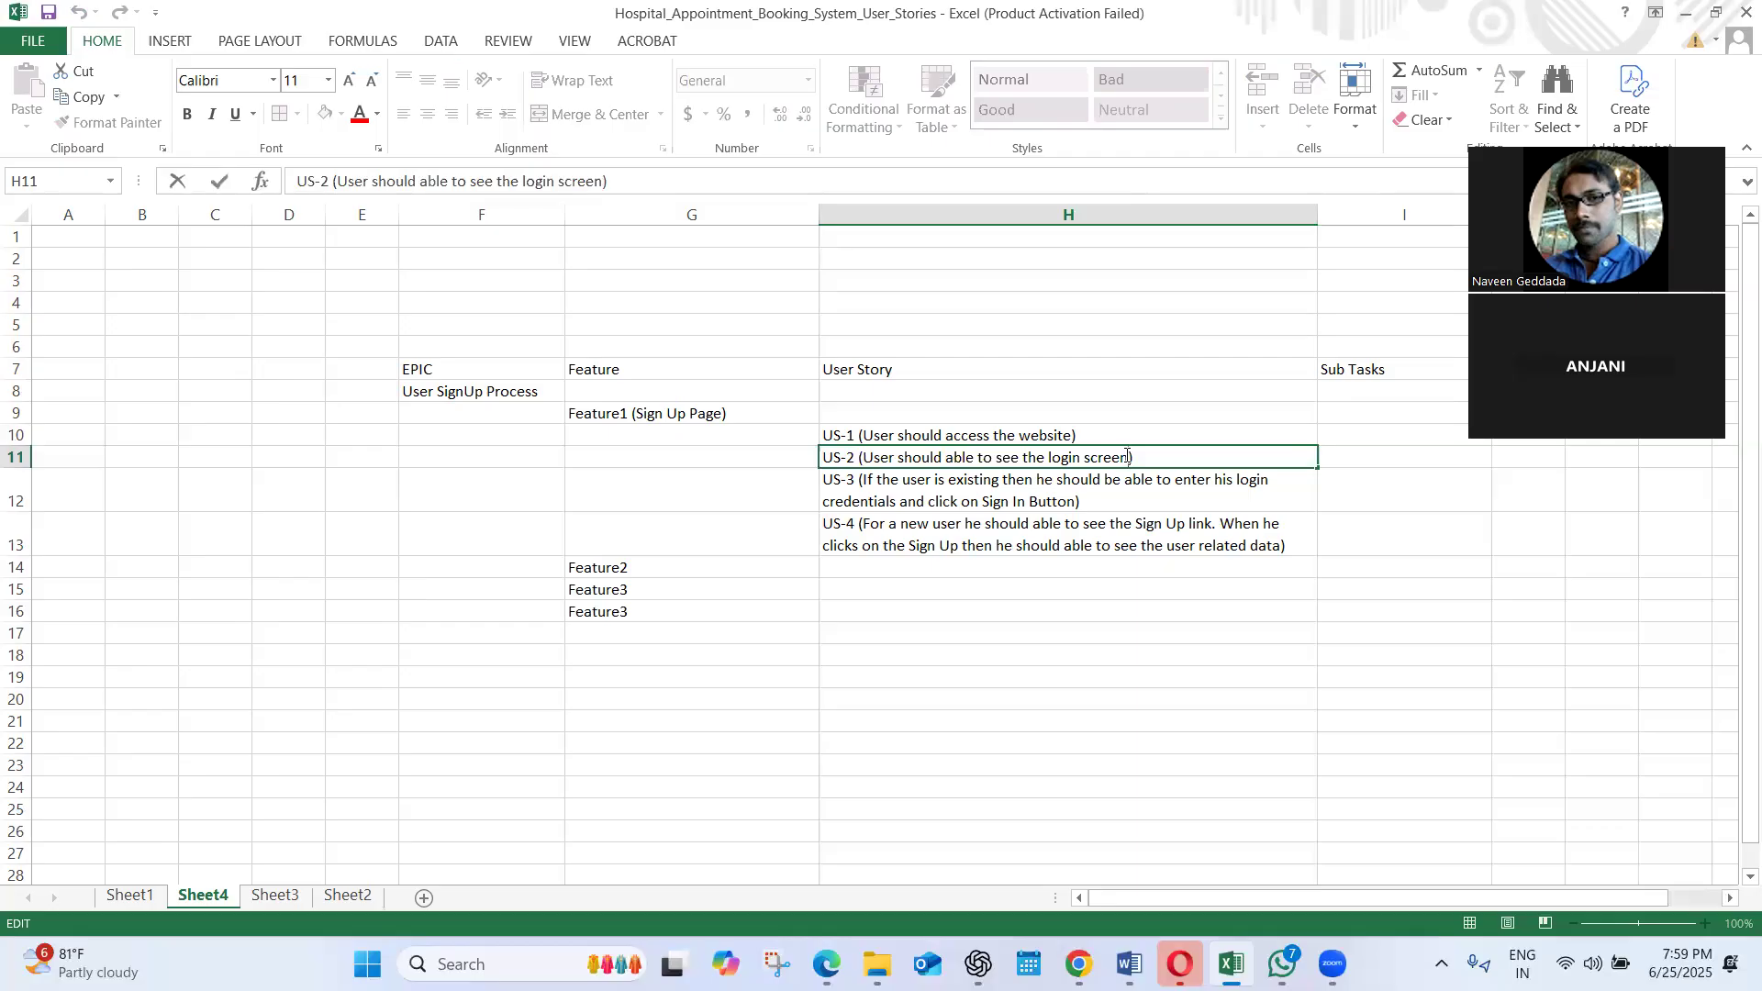
click(956, 508)
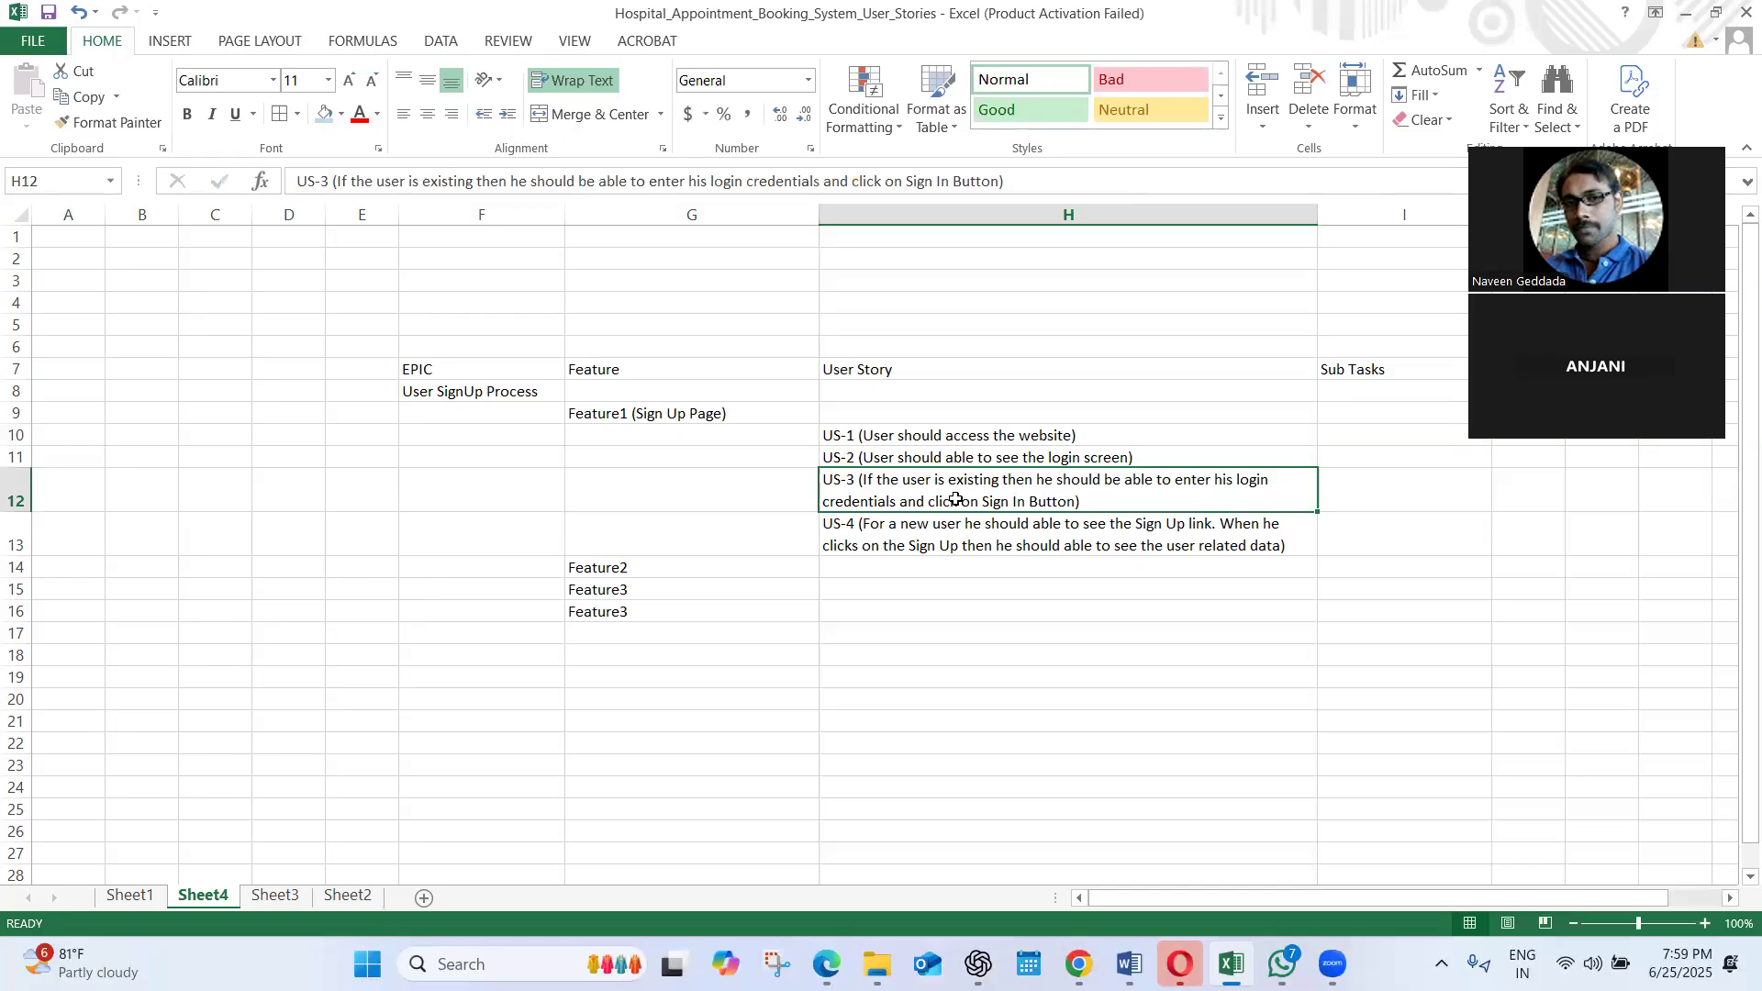
click(944, 548)
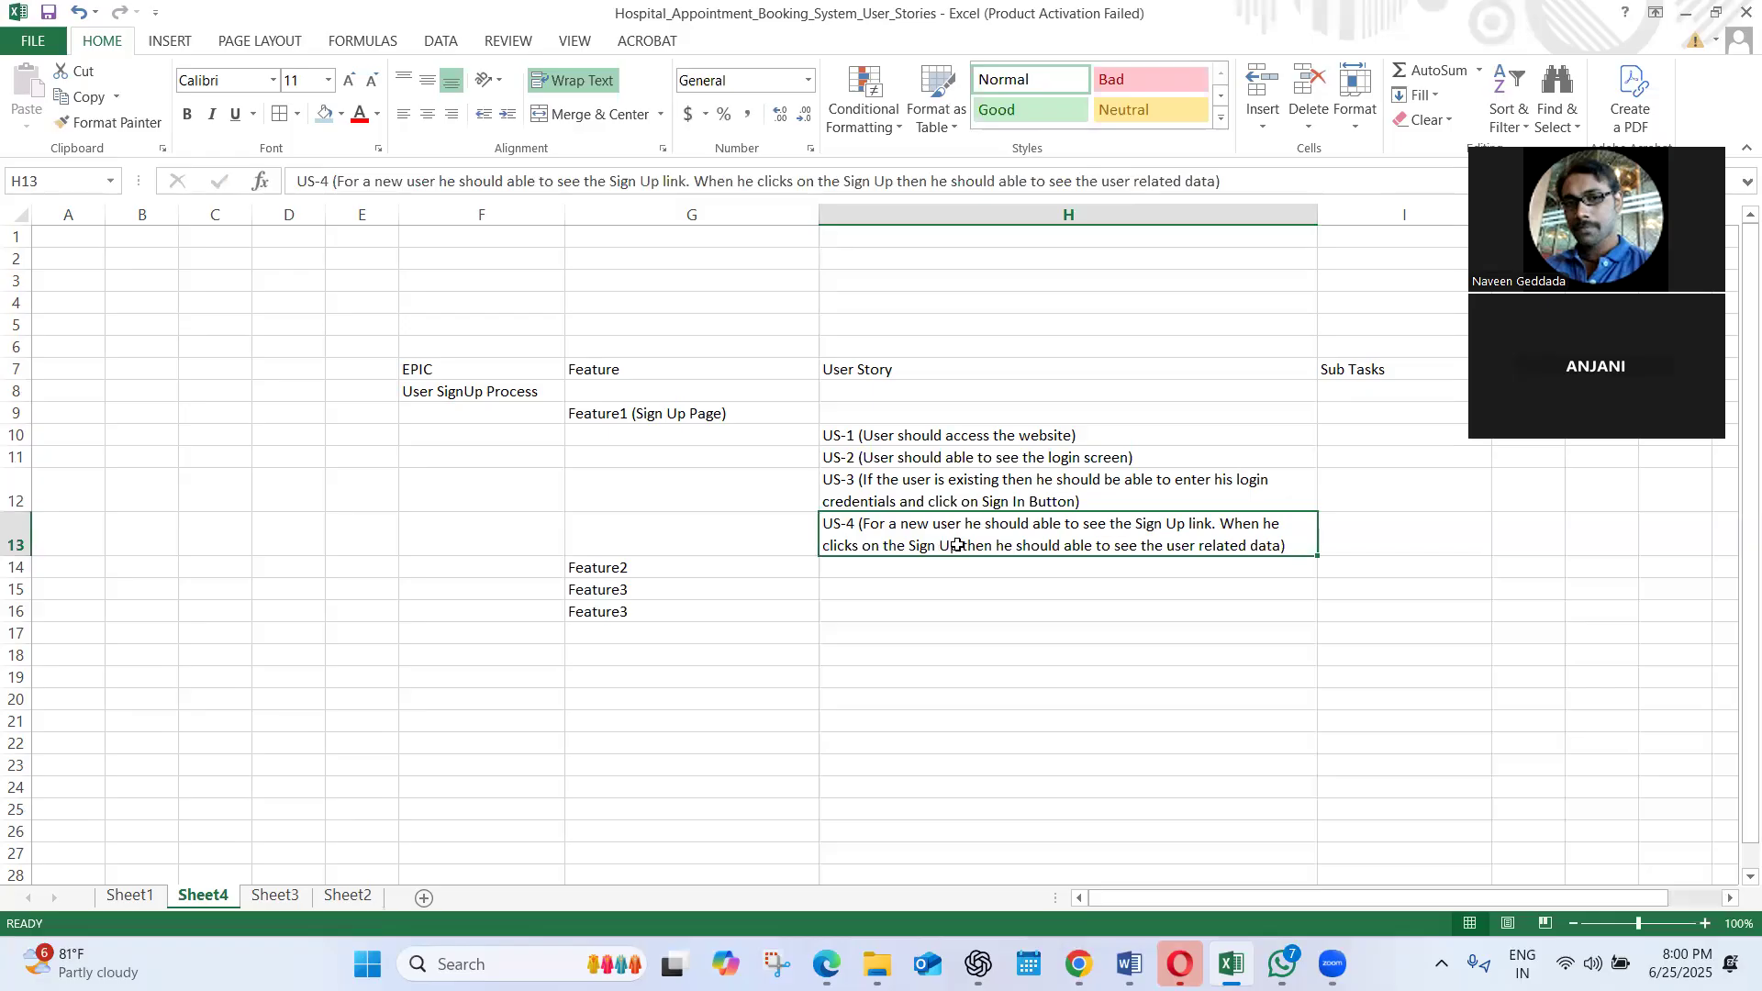
click(897, 570)
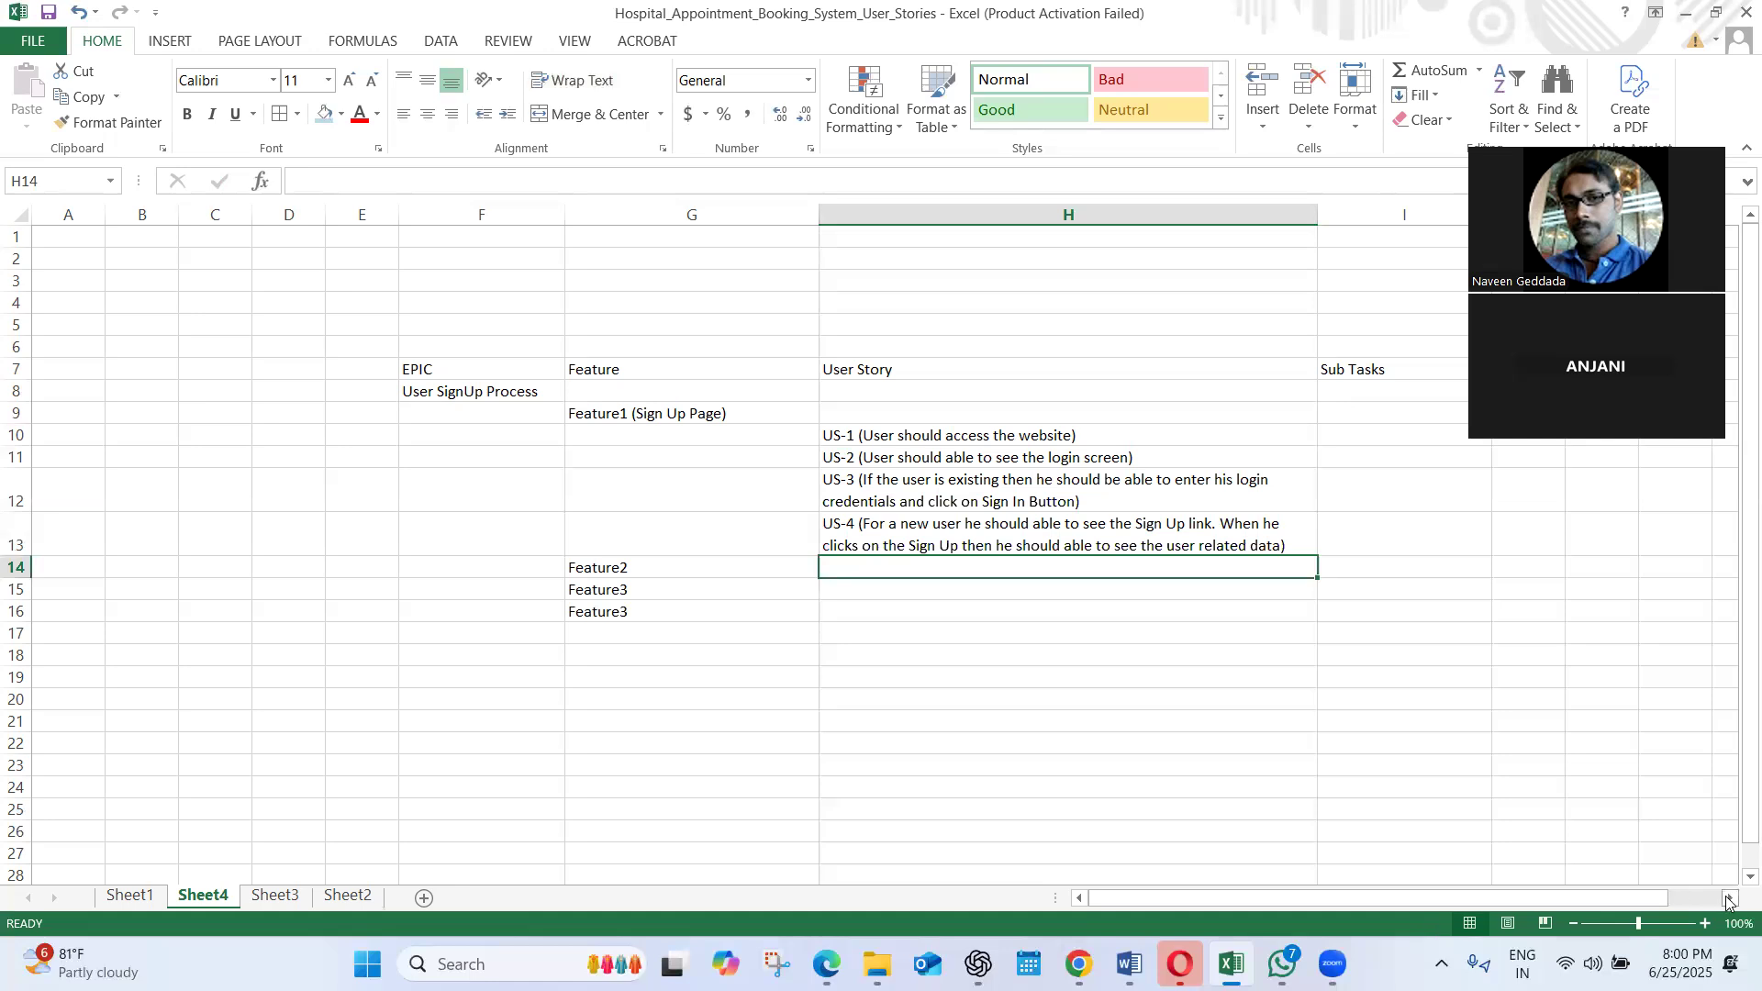
scroll(1578, 835, right, 4)
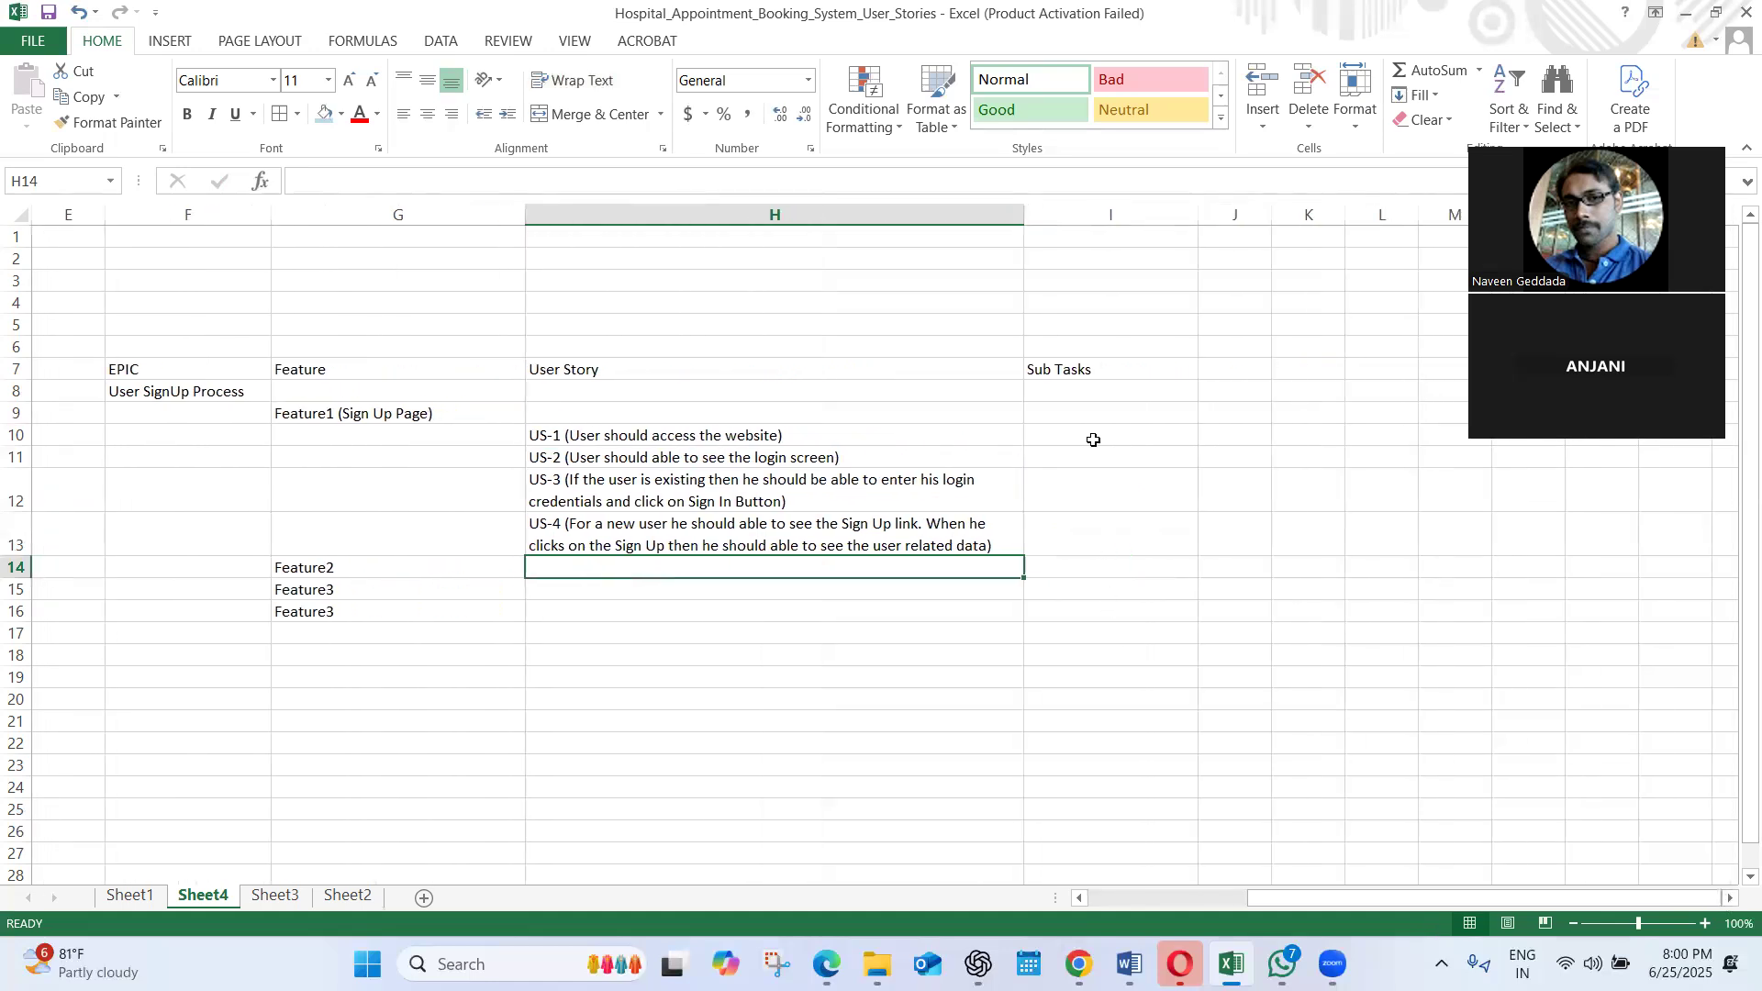
click(1083, 414)
click(1071, 437)
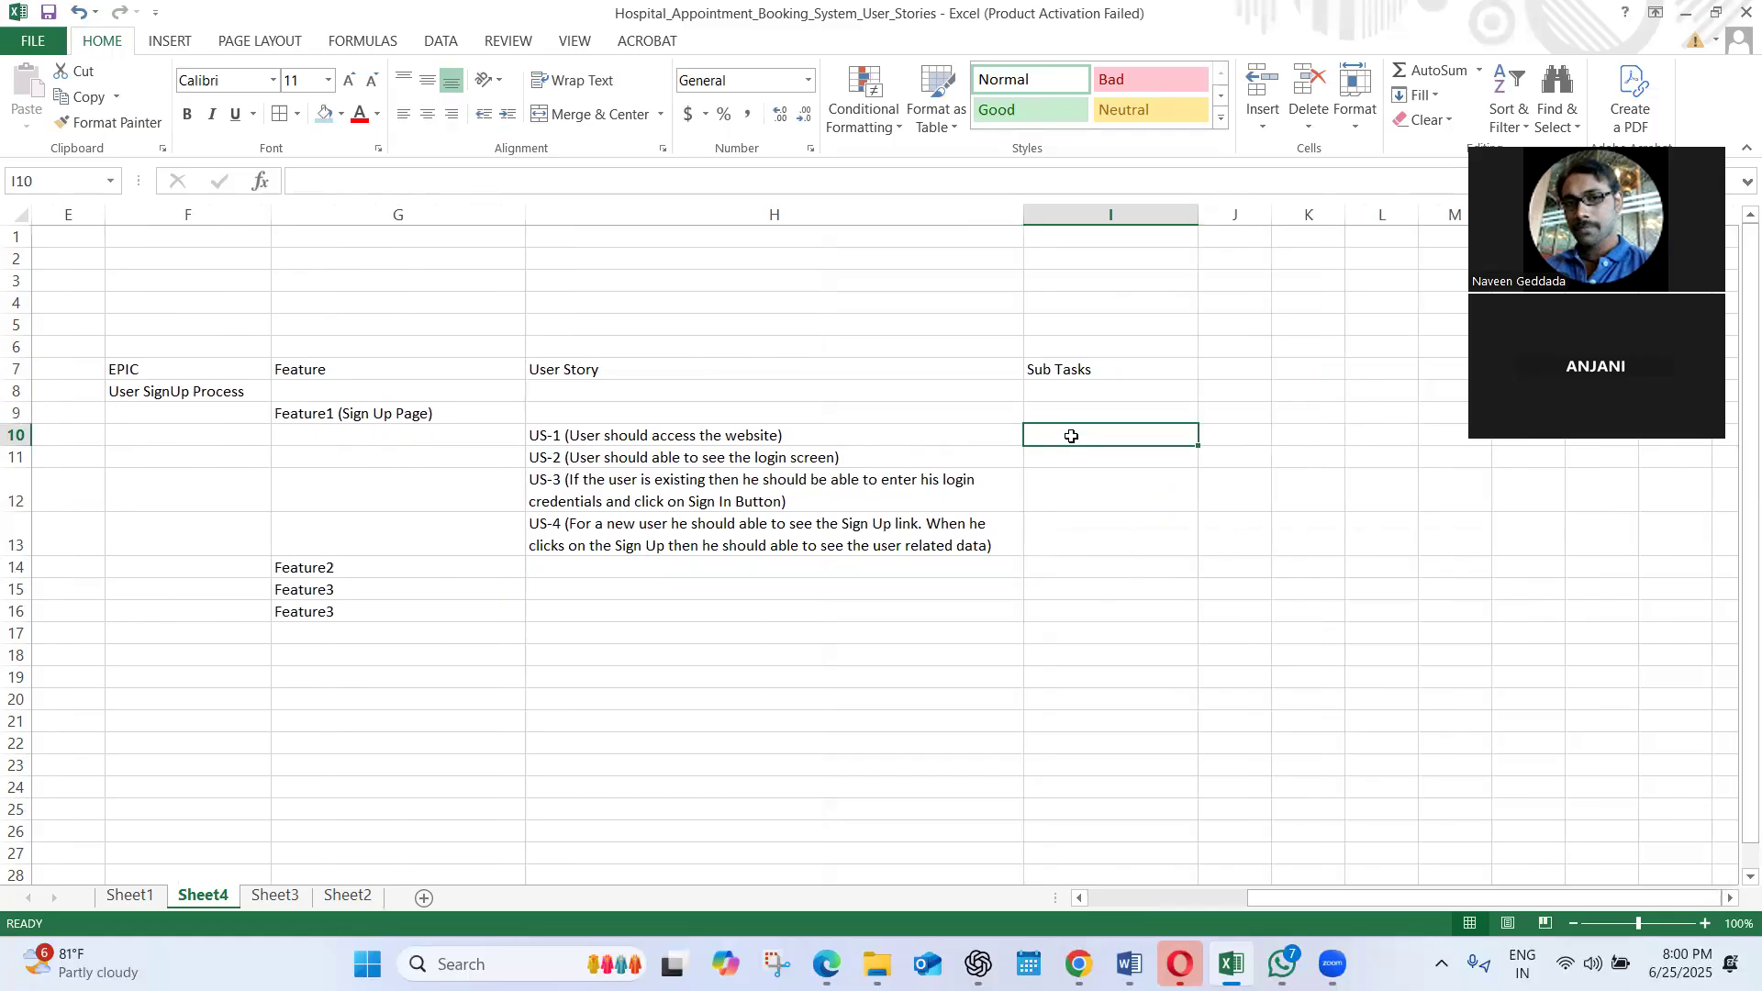
click(717, 437)
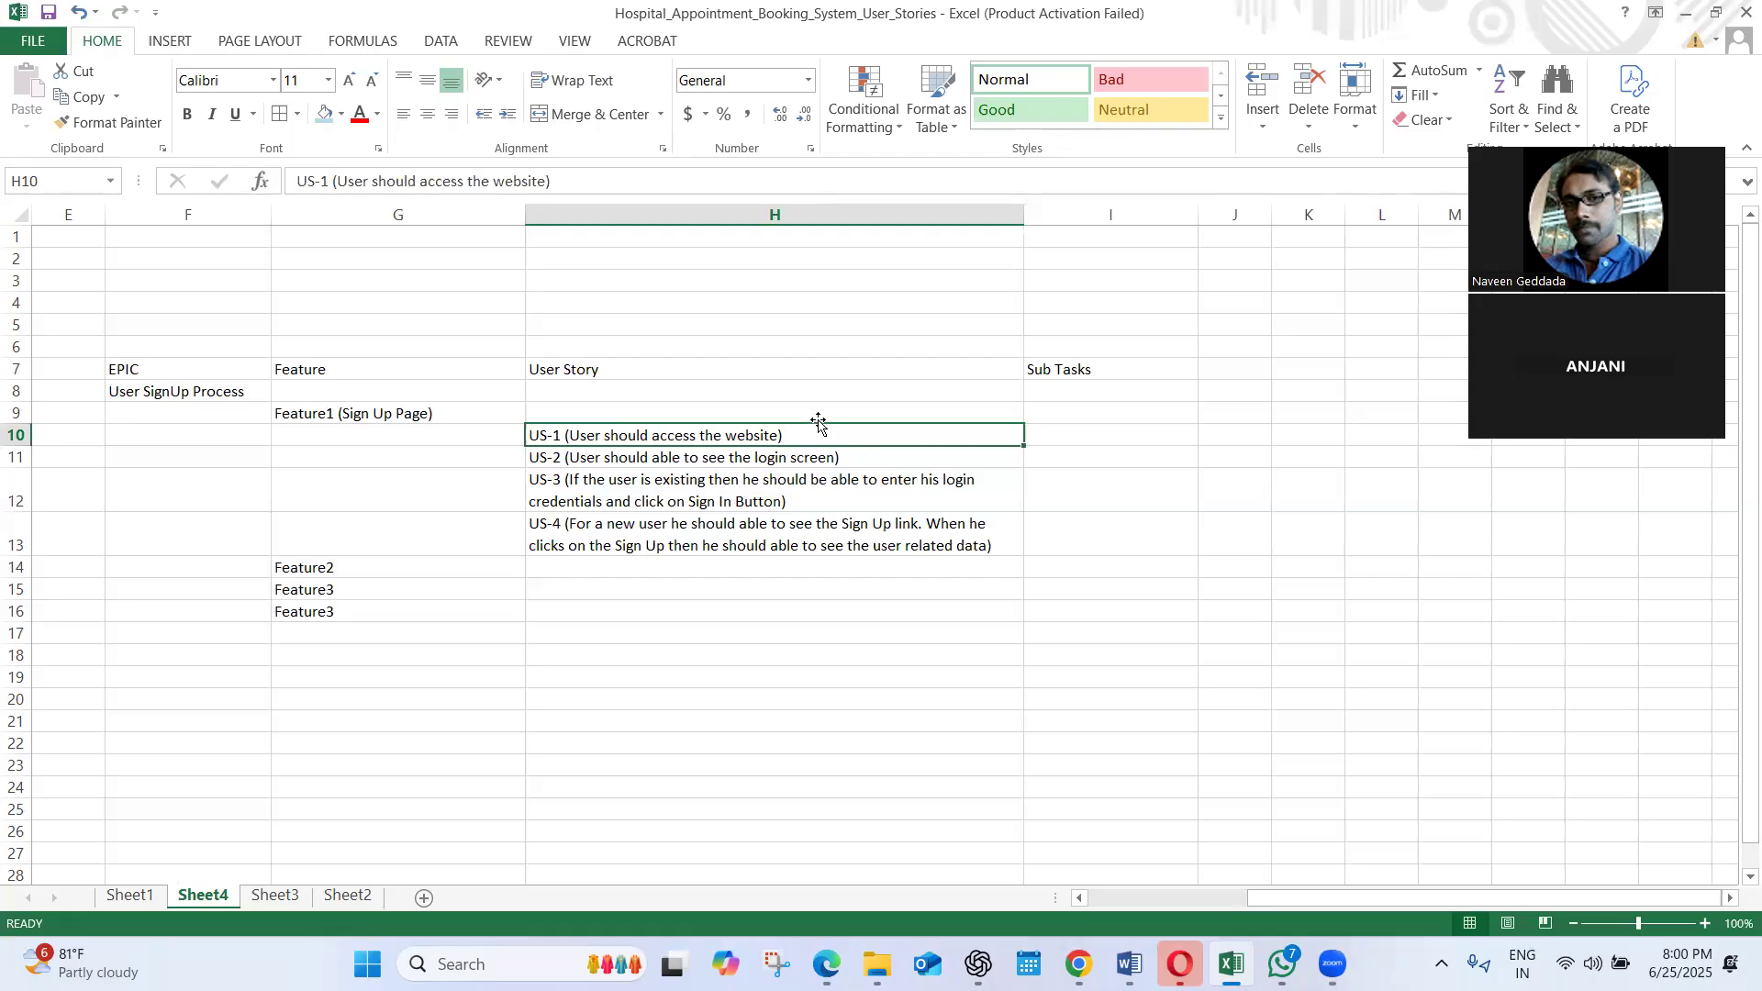
double_click(798, 440)
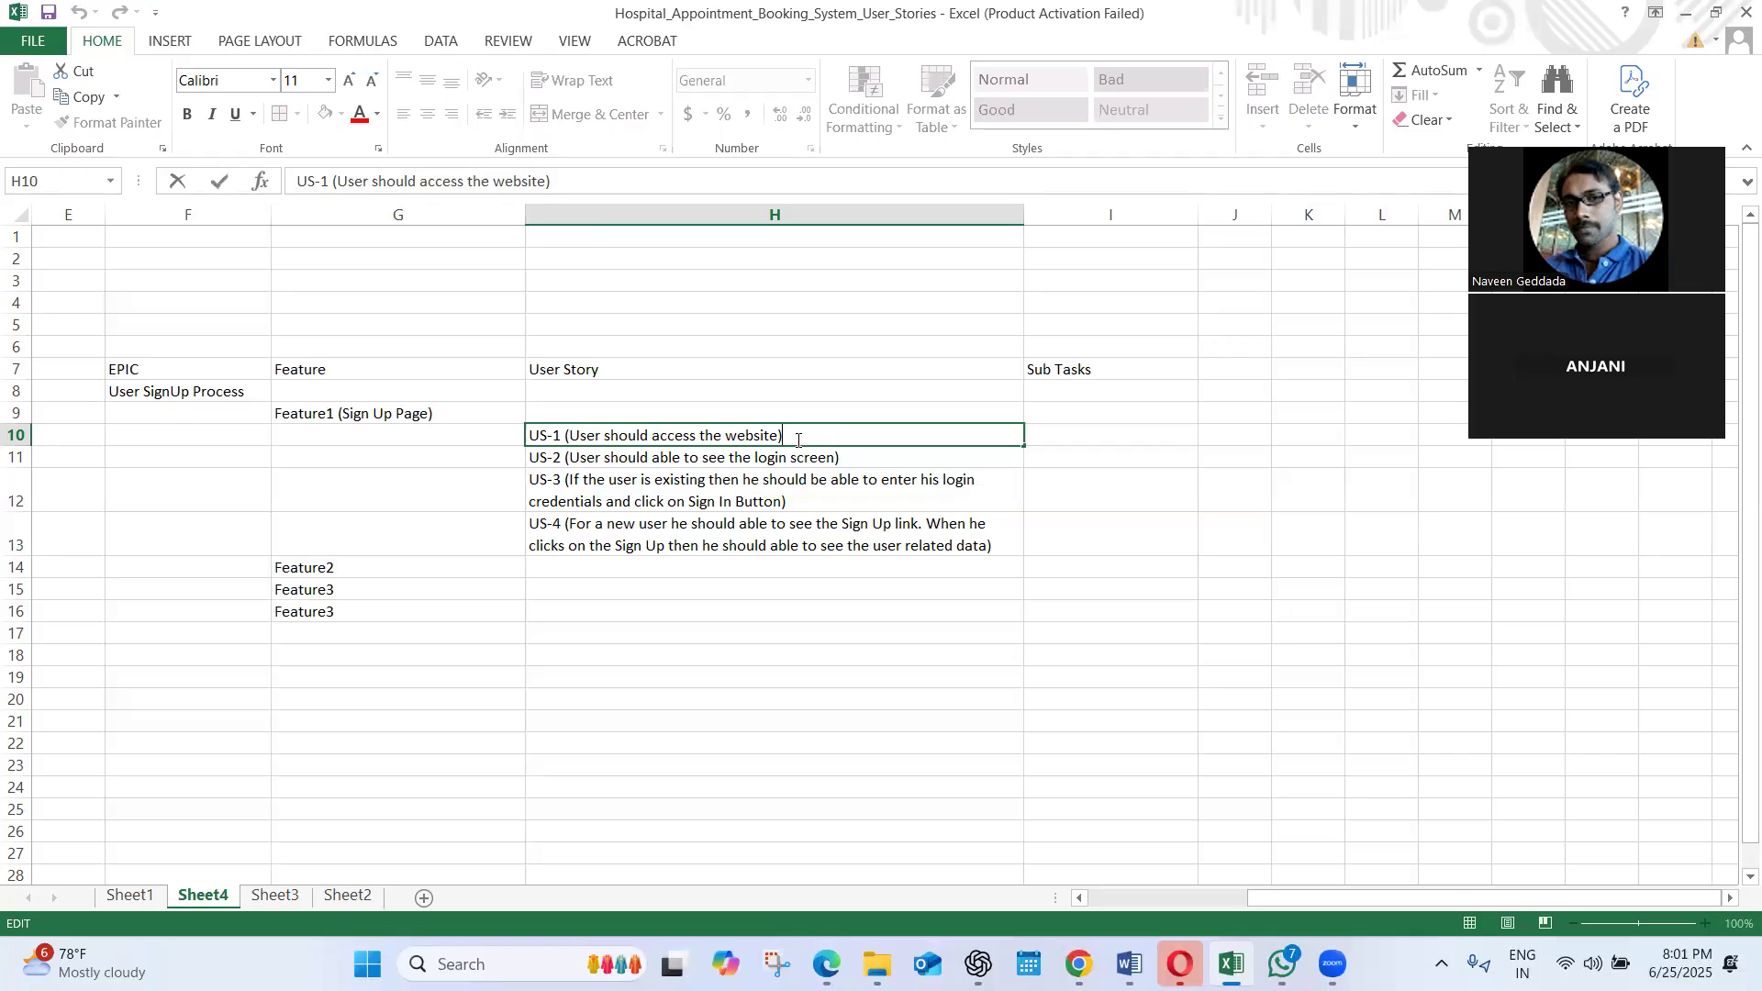
Enter "SBT-1: Browser Compatability" in I10 under Sub Tasks and widen column I to fit the text
click(1067, 427)
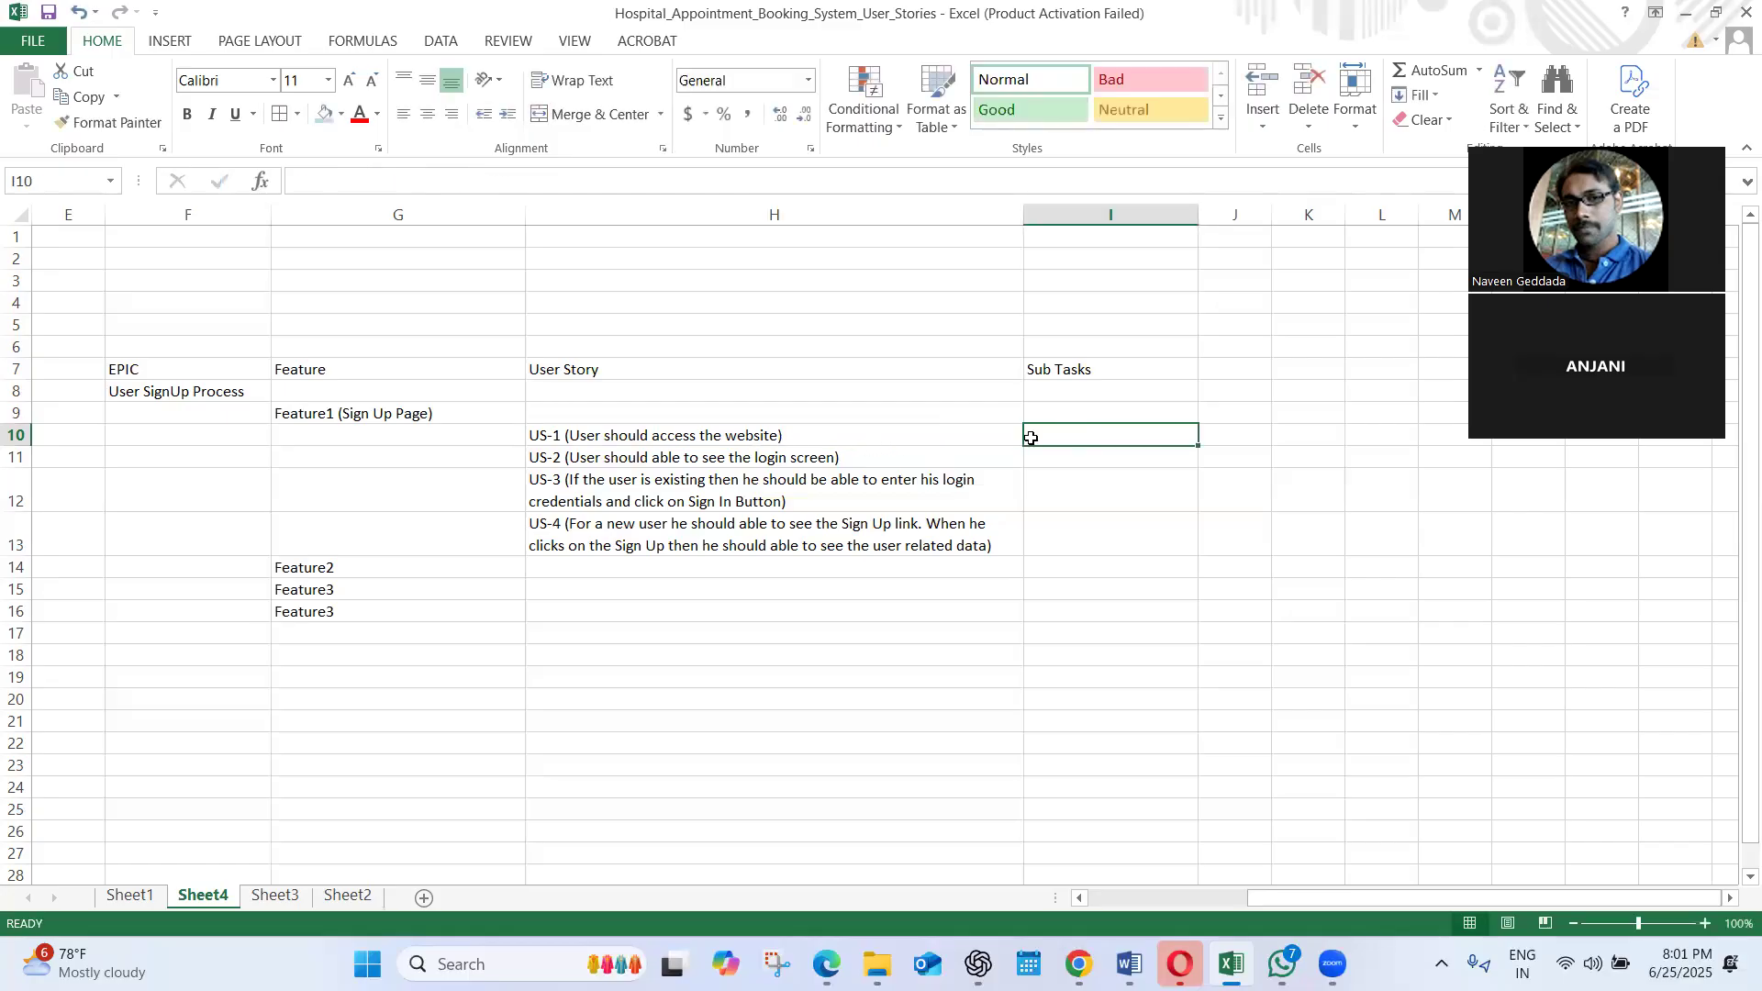
double_click(1074, 439)
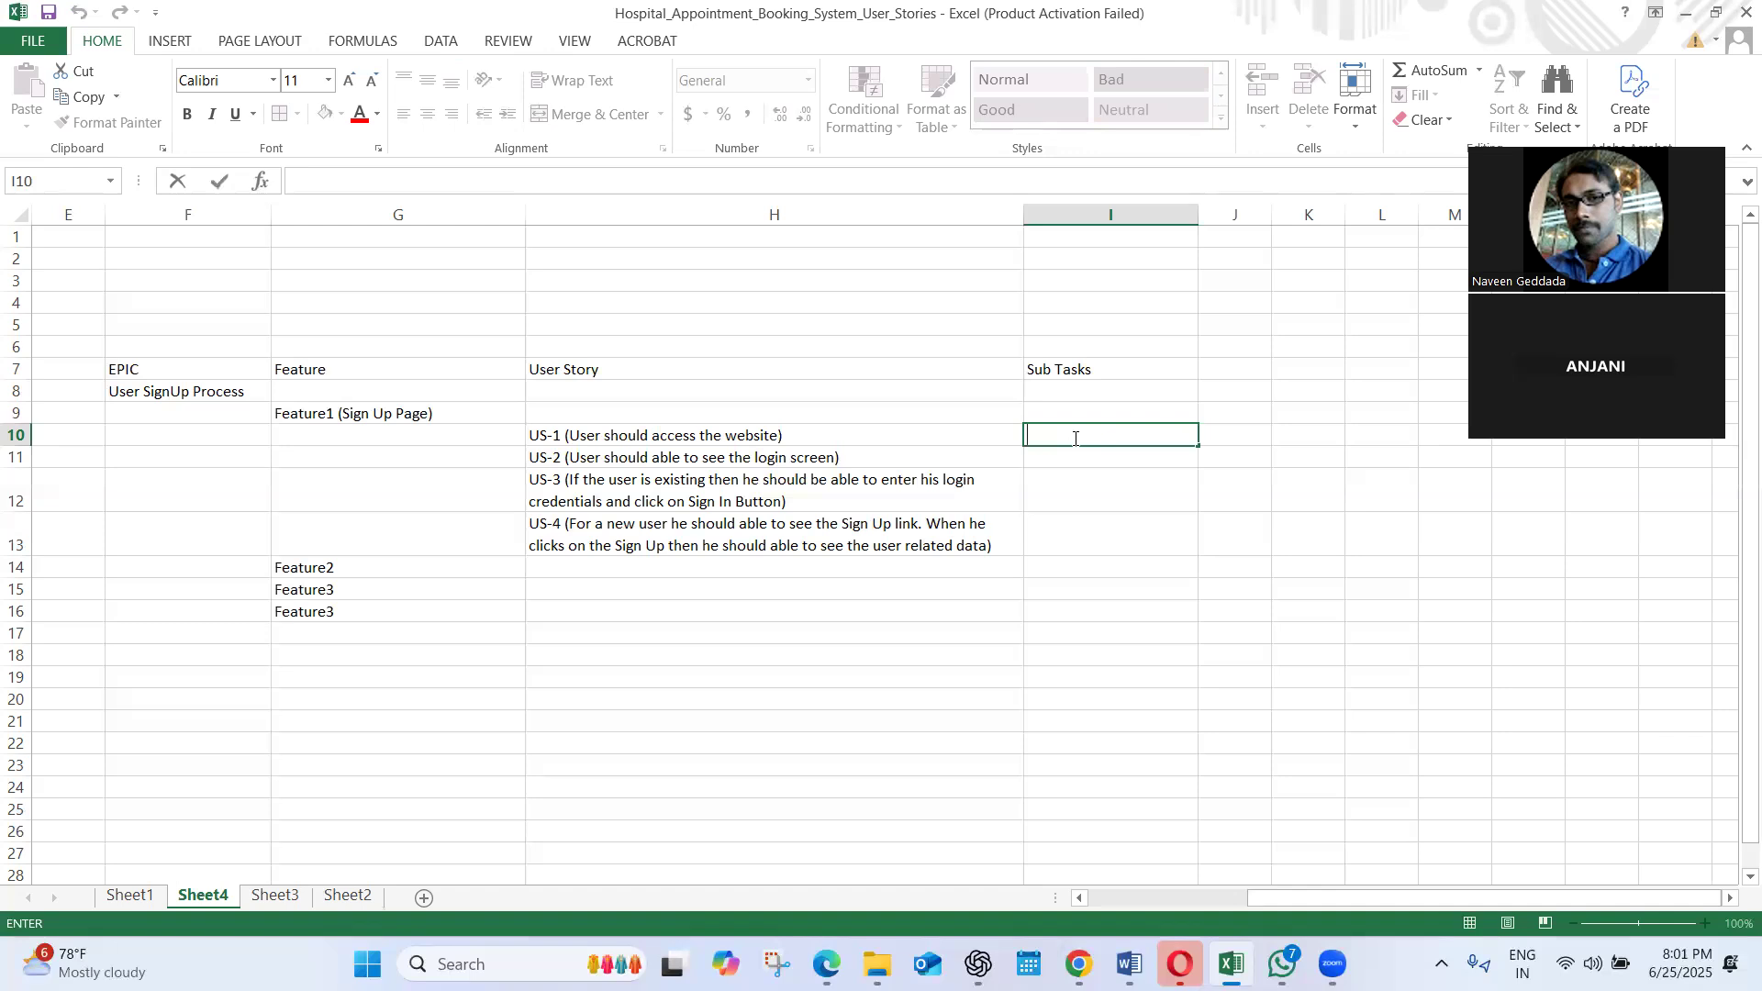
text(SBT-1: Browser Compatability)
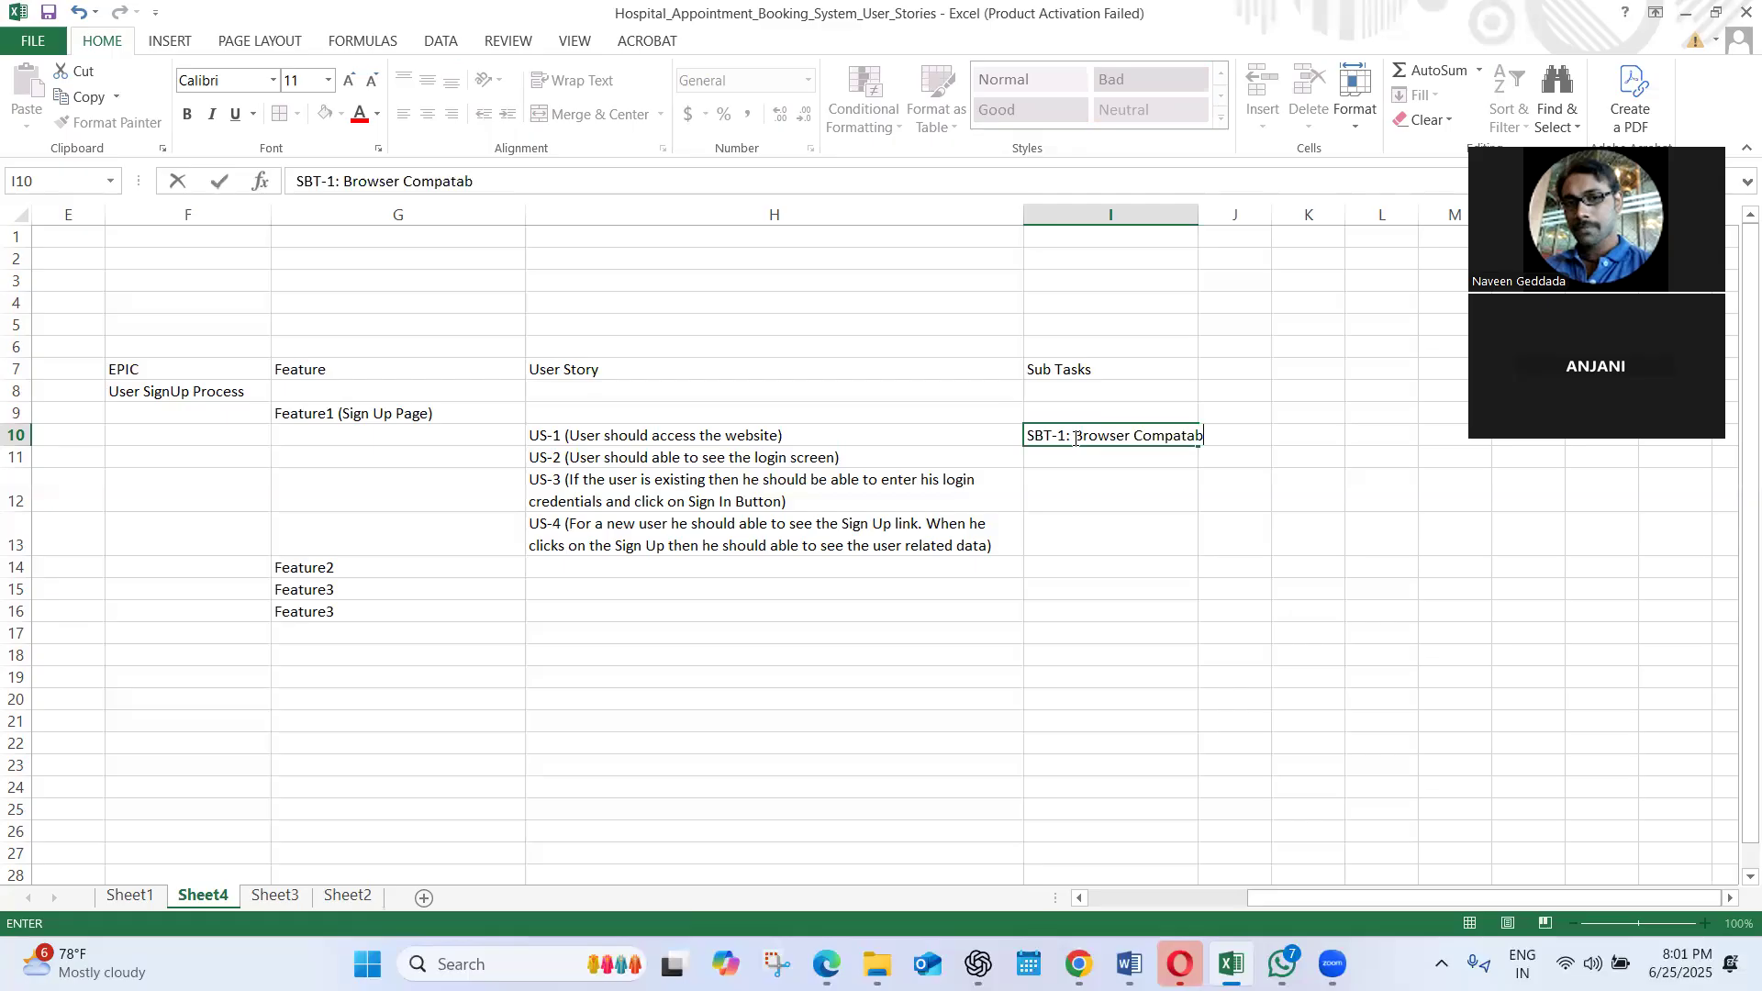
click(1135, 473)
drag(1196, 209, 1277, 211)
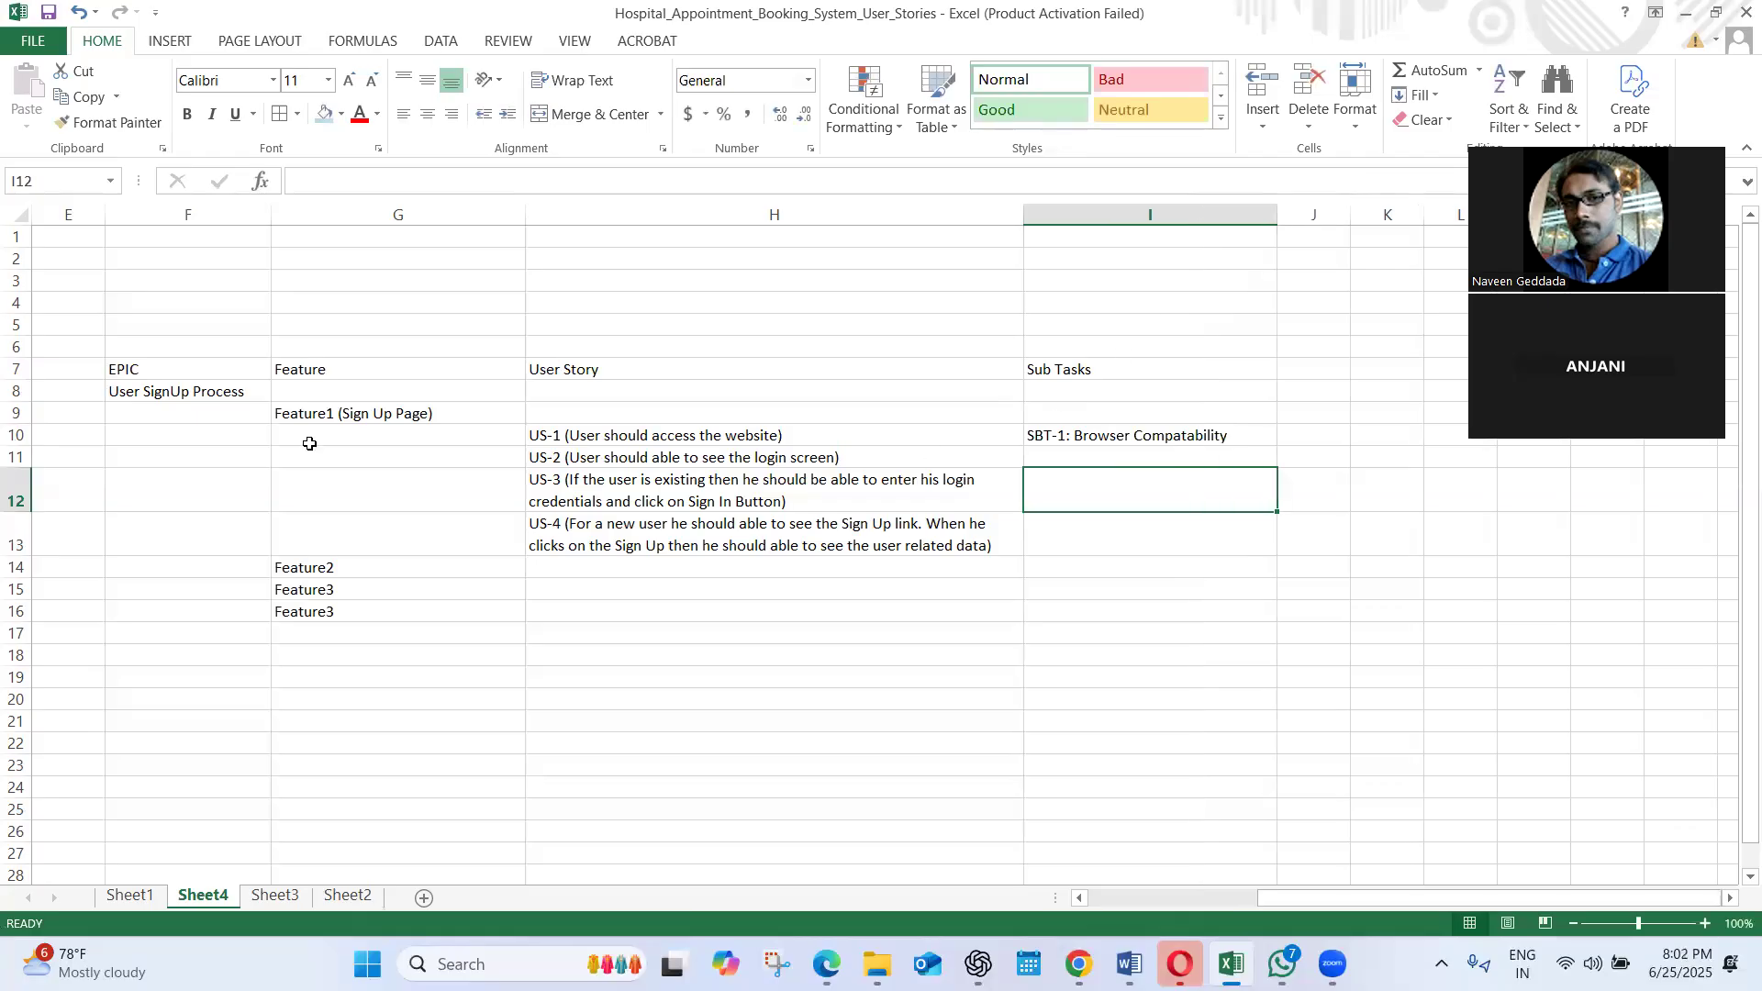
Insert two blank rows between the US-1 and US-2 user stories
click(15, 435)
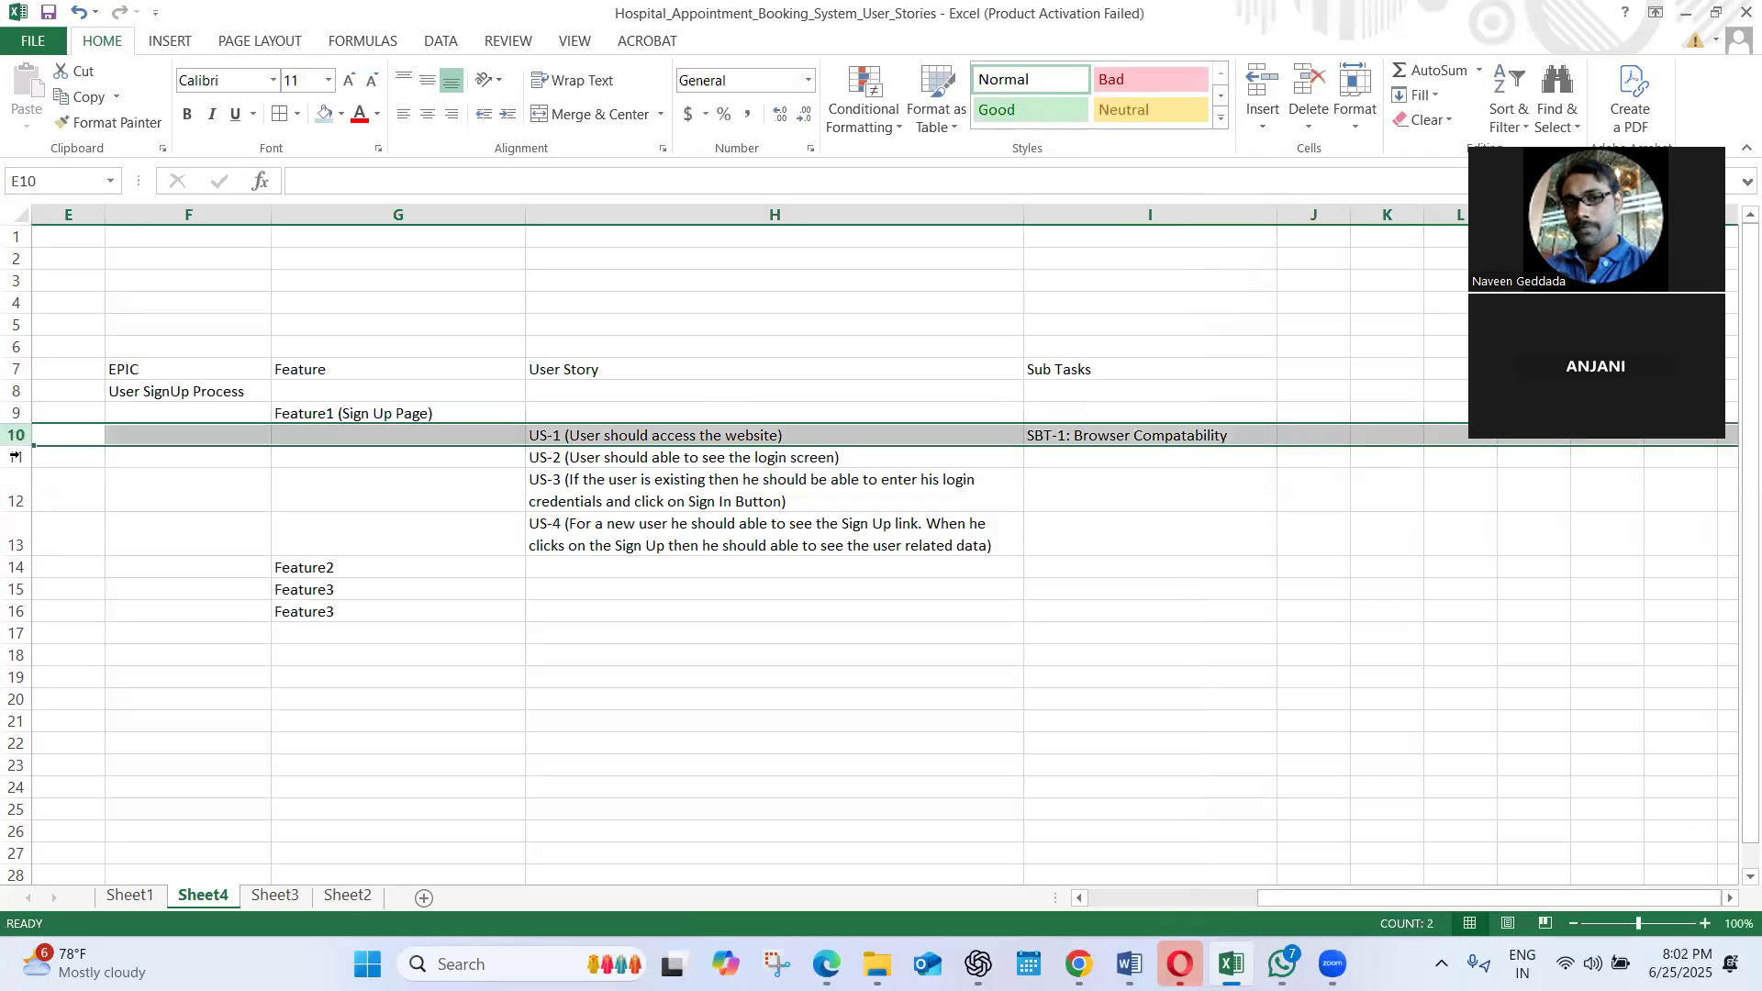
click(16, 456)
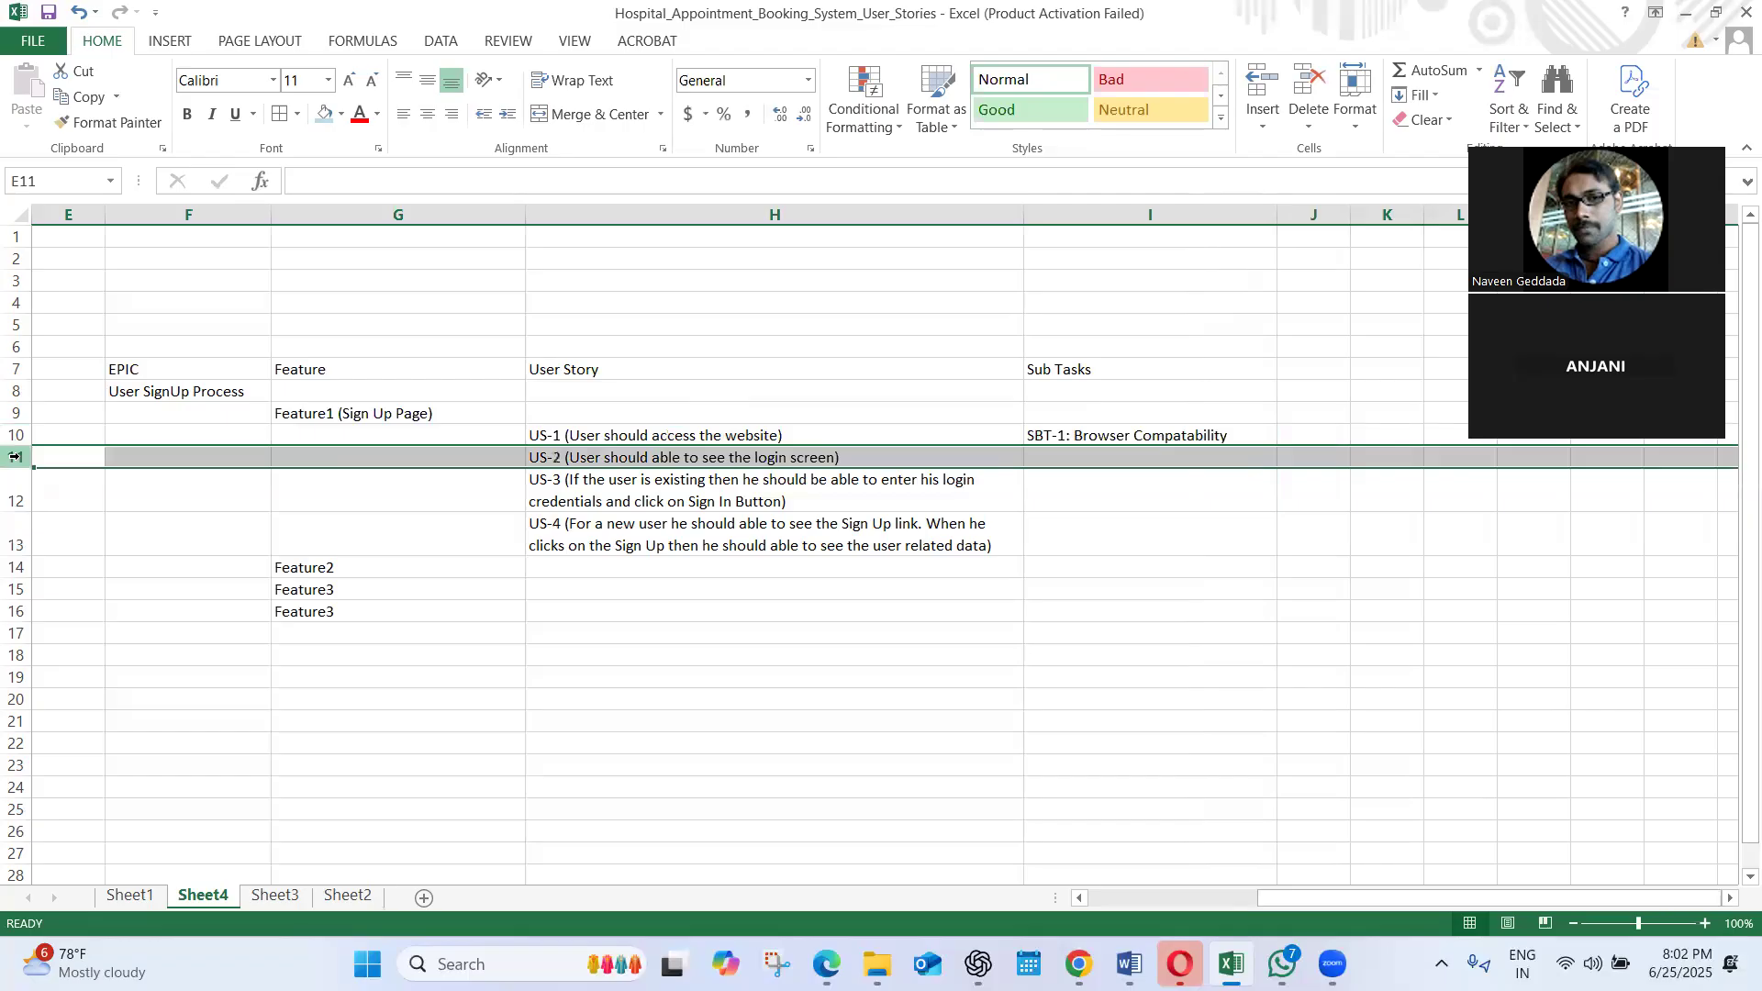
right_click(14, 456)
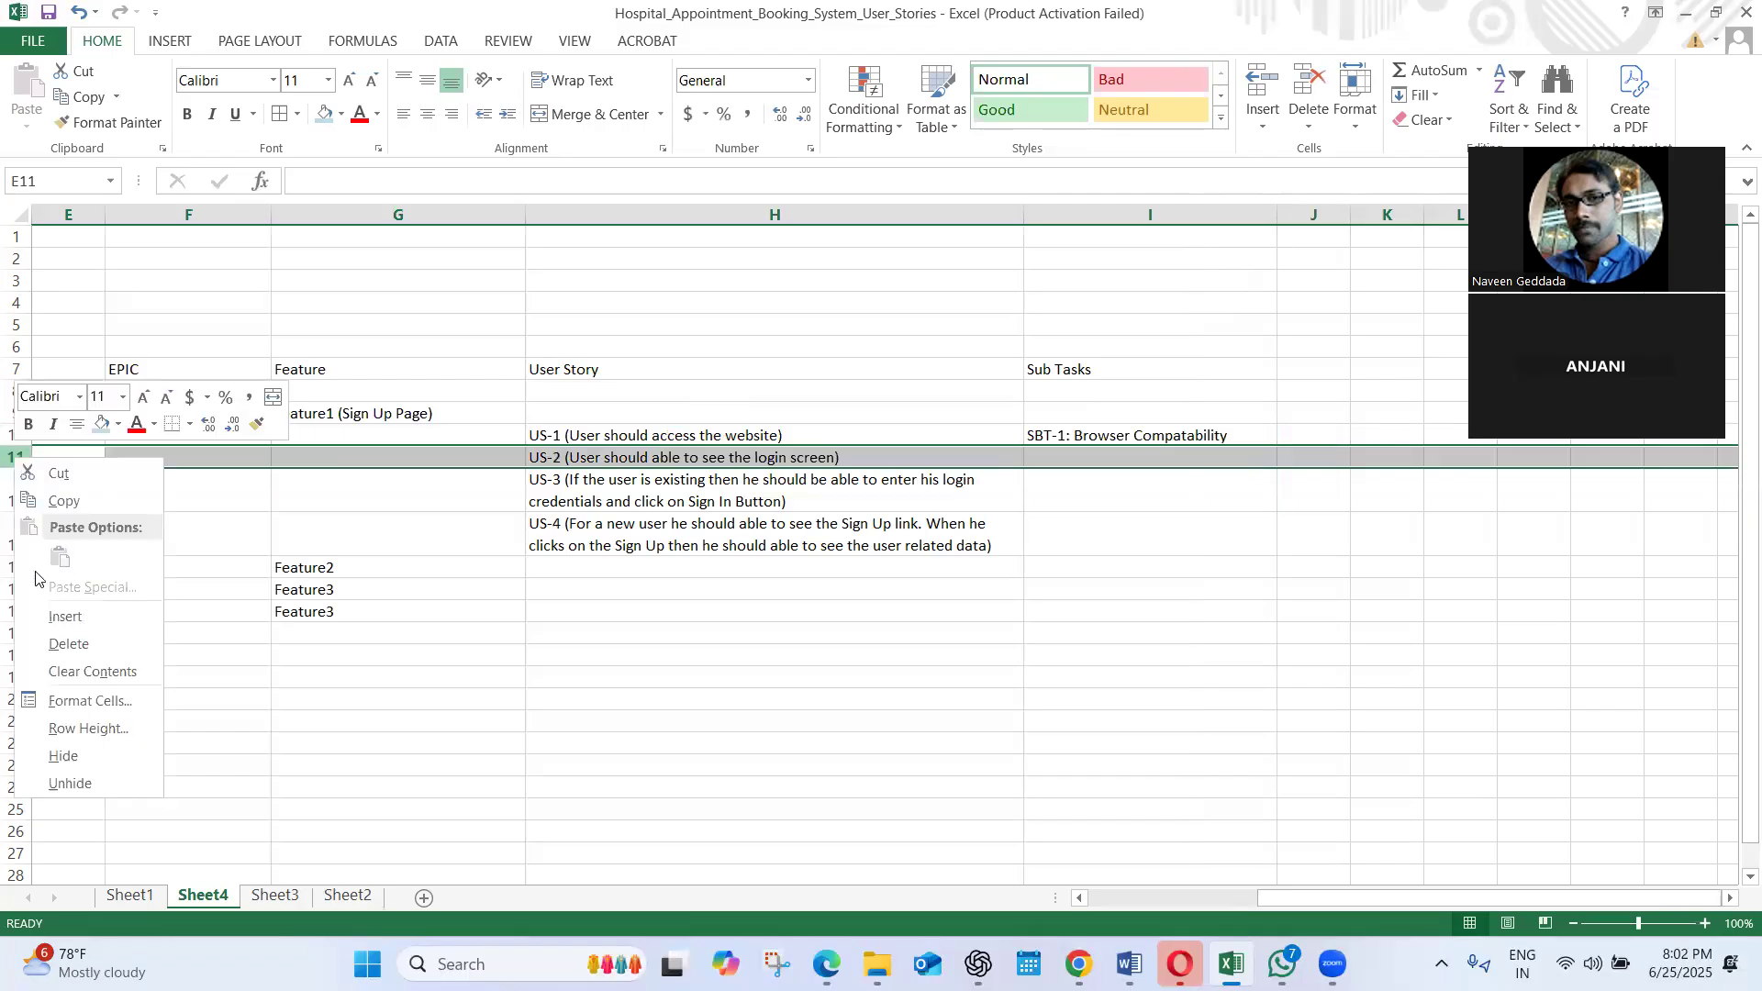
click(65, 619)
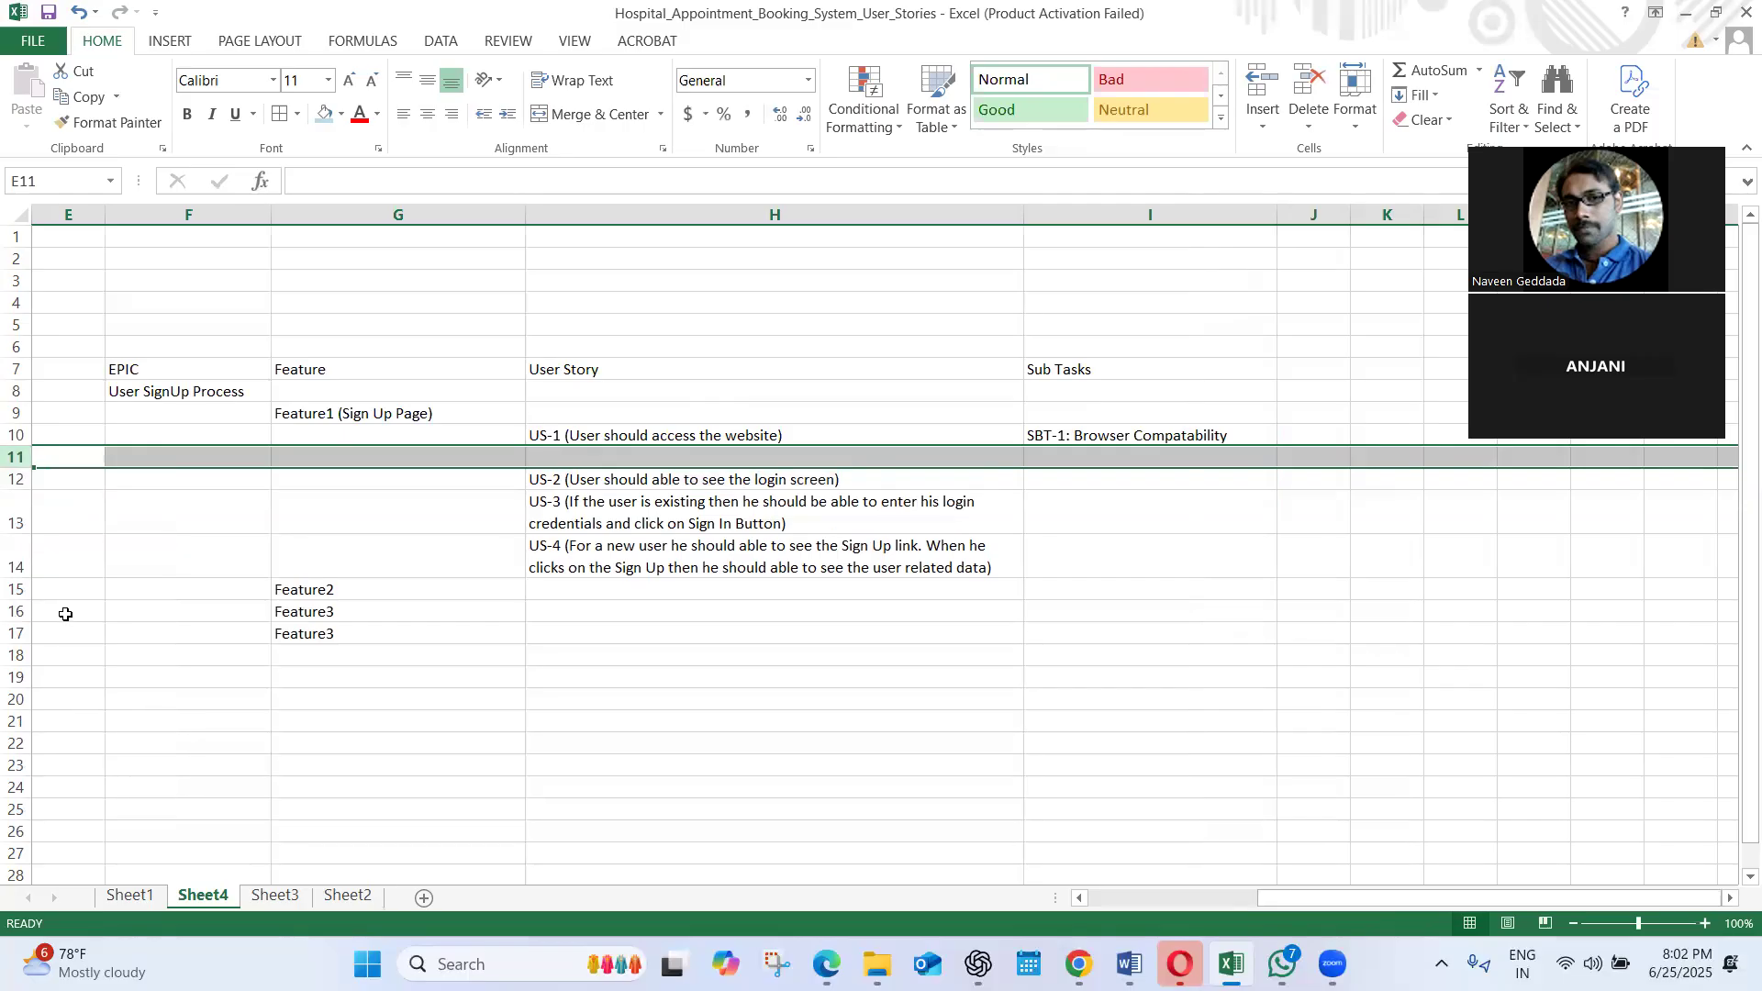
right_click(16, 456)
click(65, 619)
Move the SBT-1 sub task from I10 down to I11, onto the row below US-1
click(1126, 437)
key(ctrl+c)
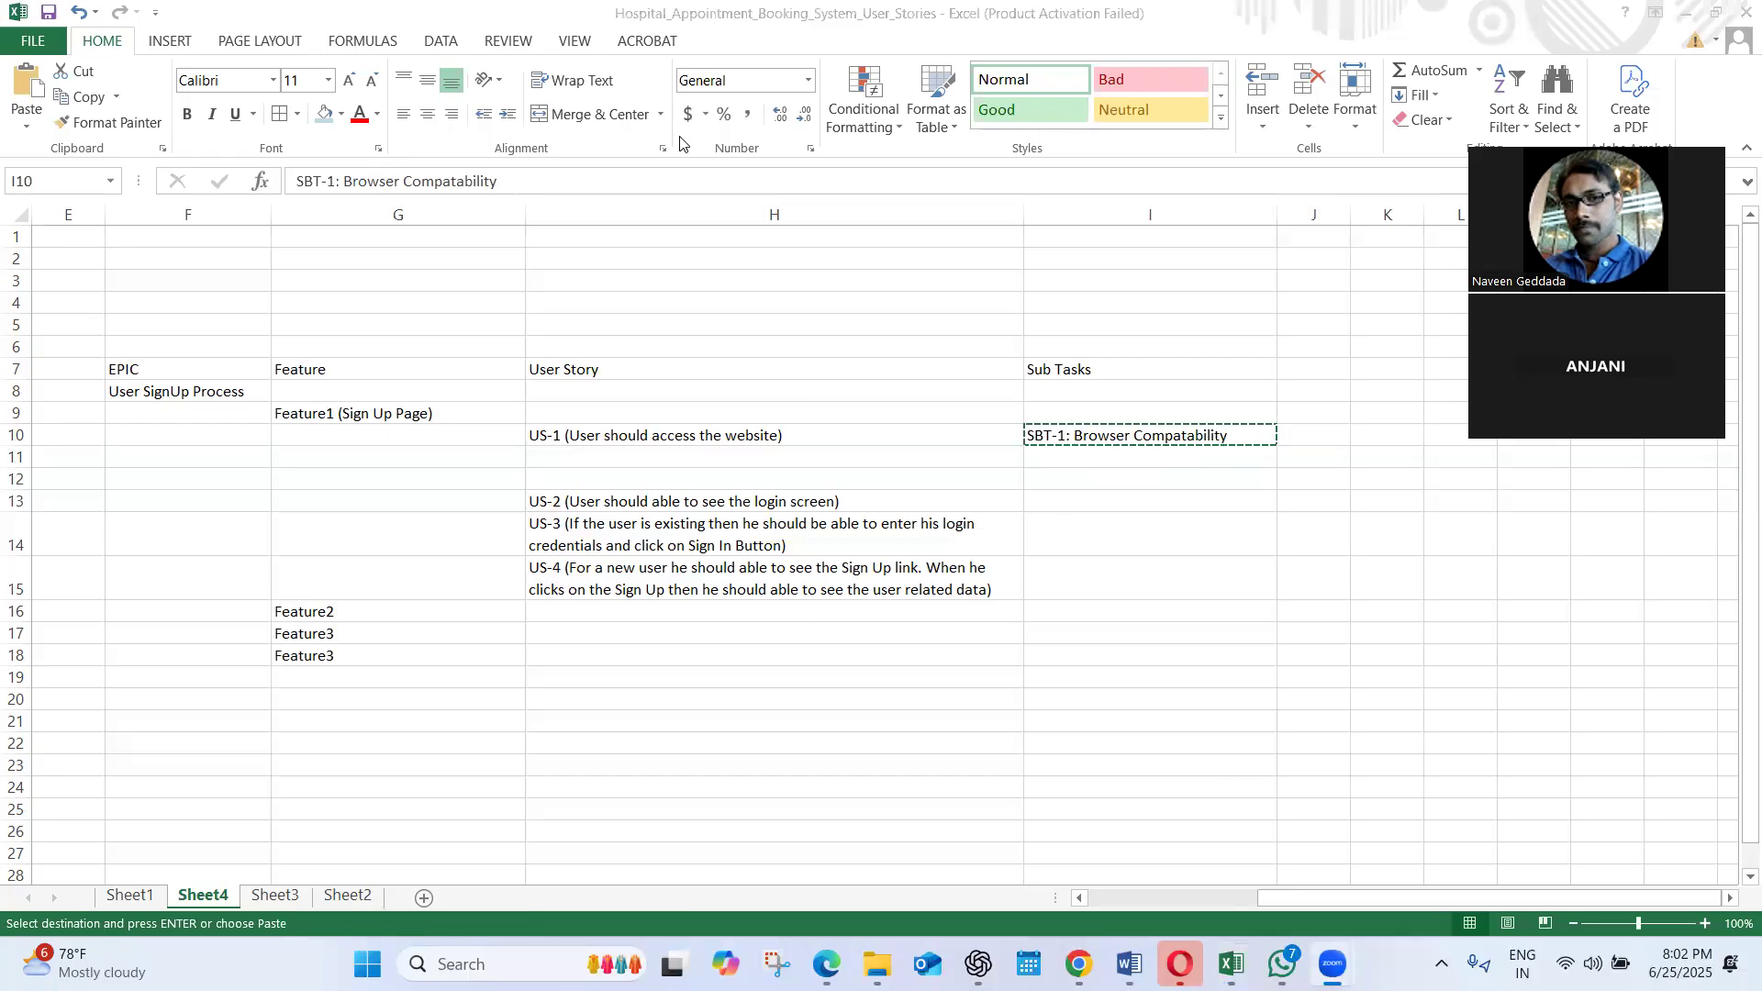
click(1048, 452)
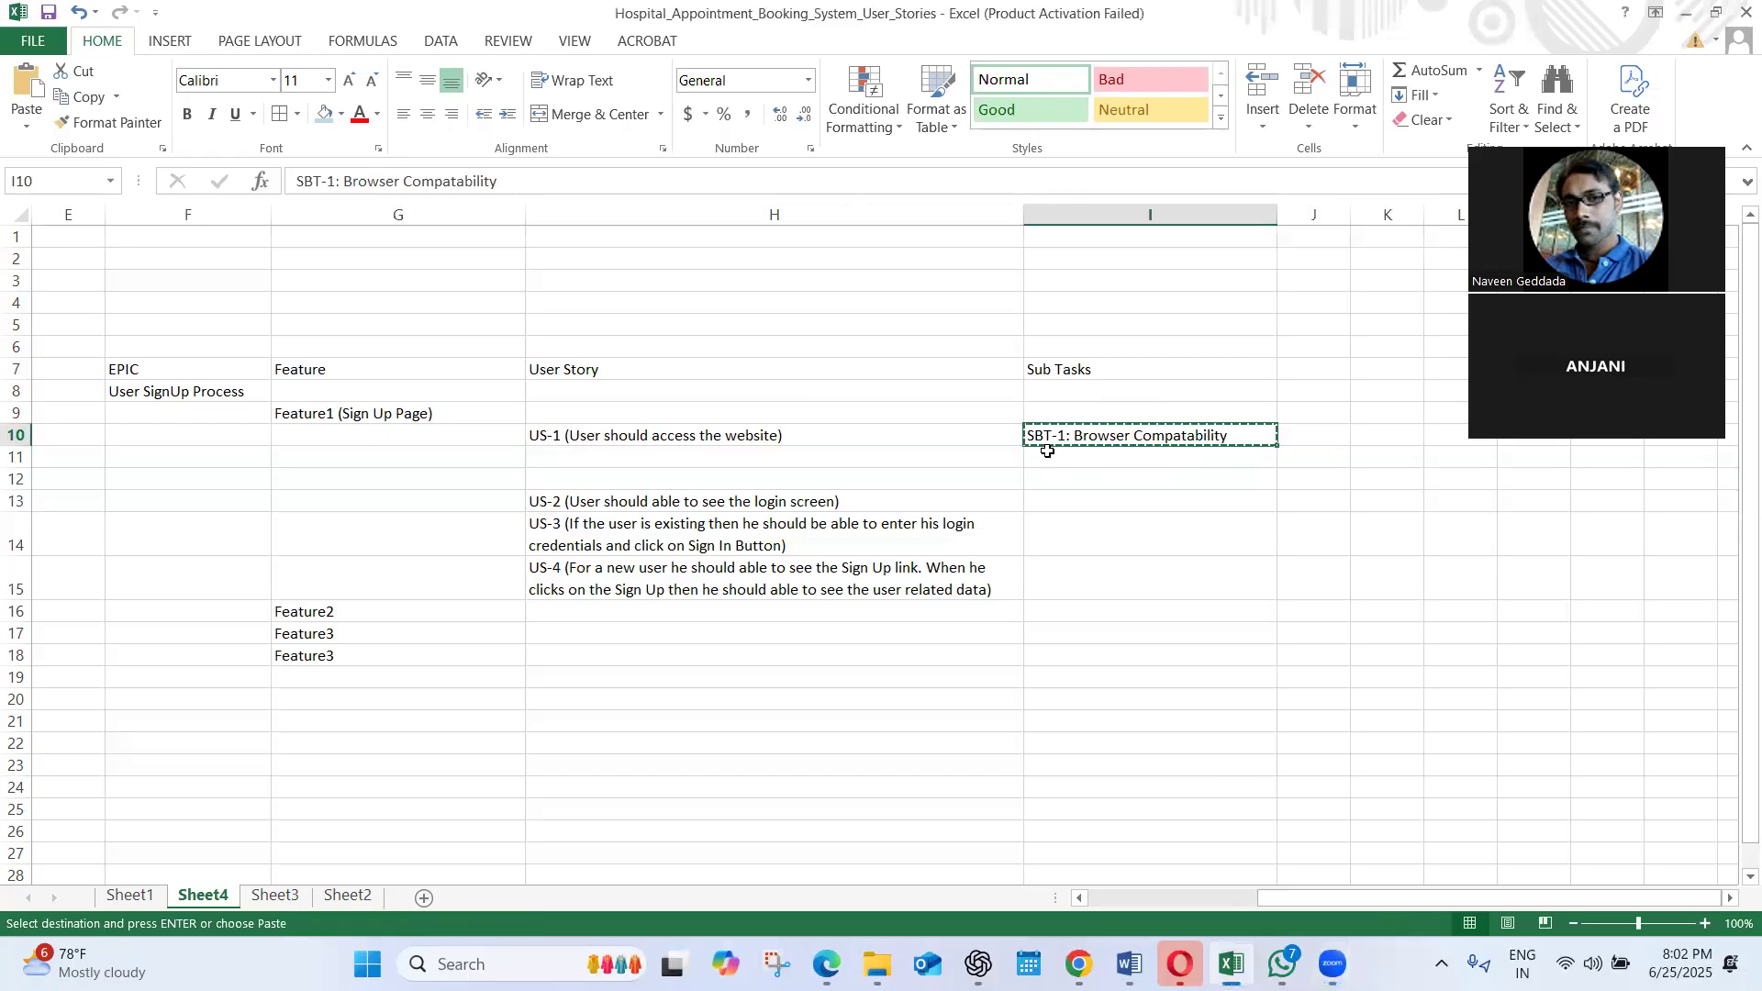
click(1043, 462)
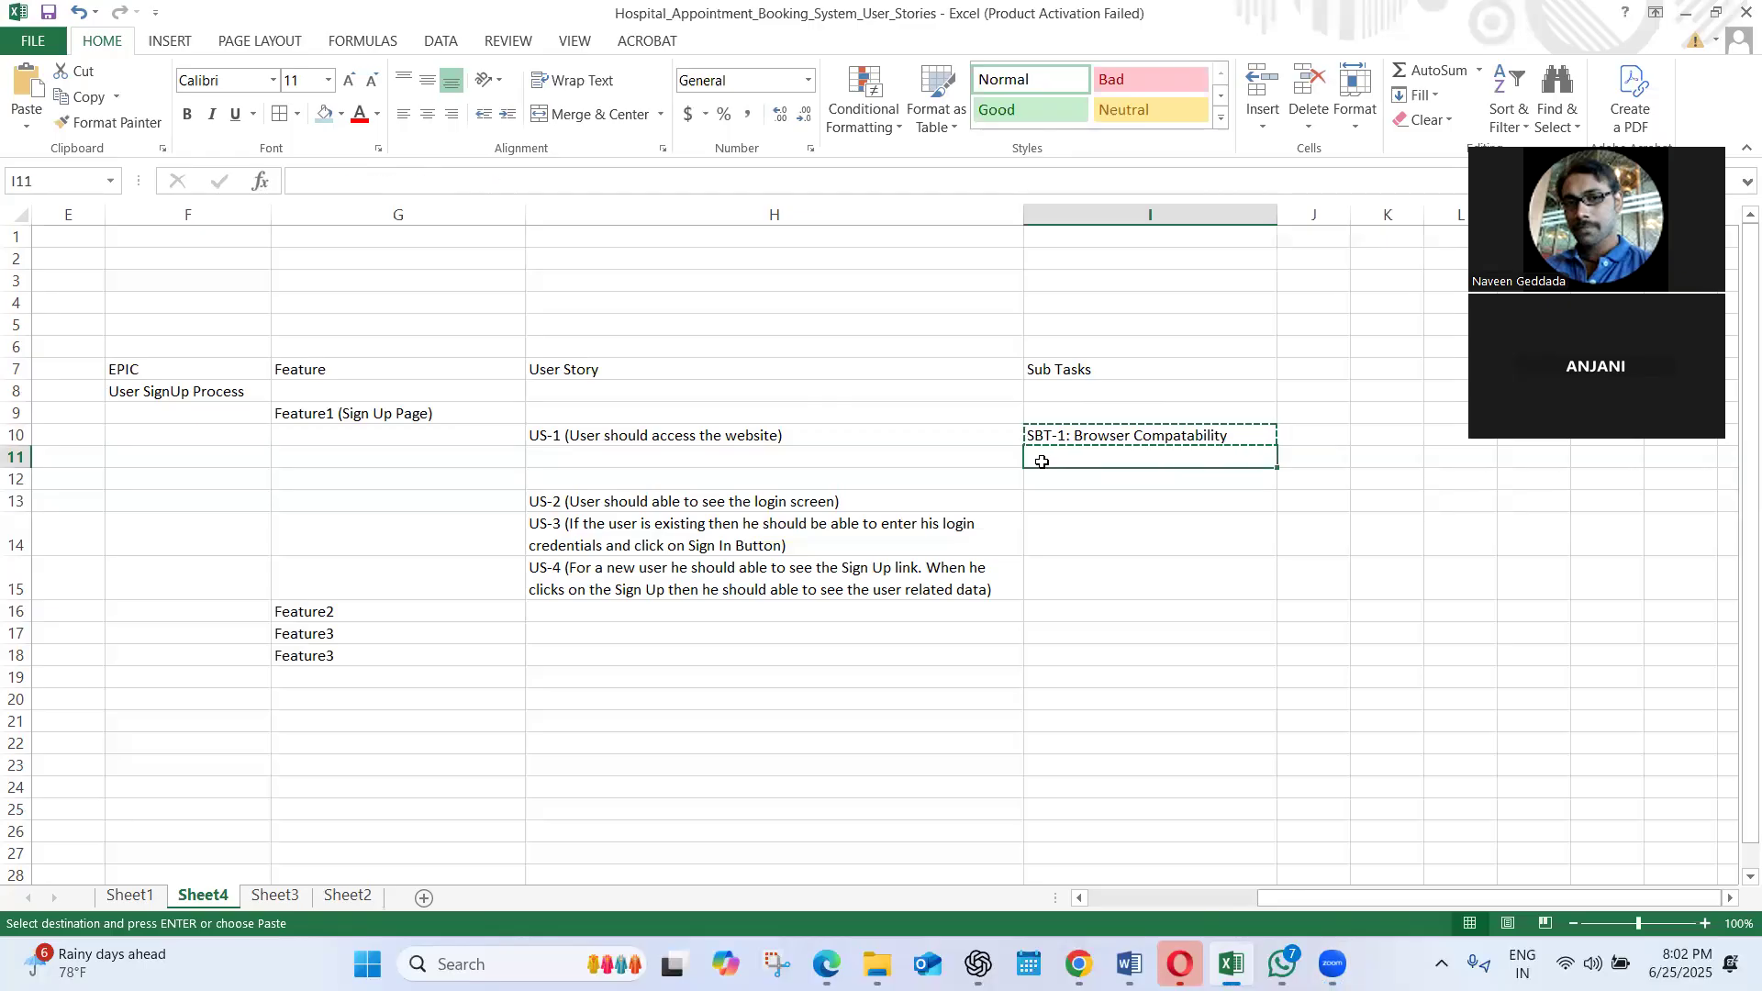
key(ctrl+v)
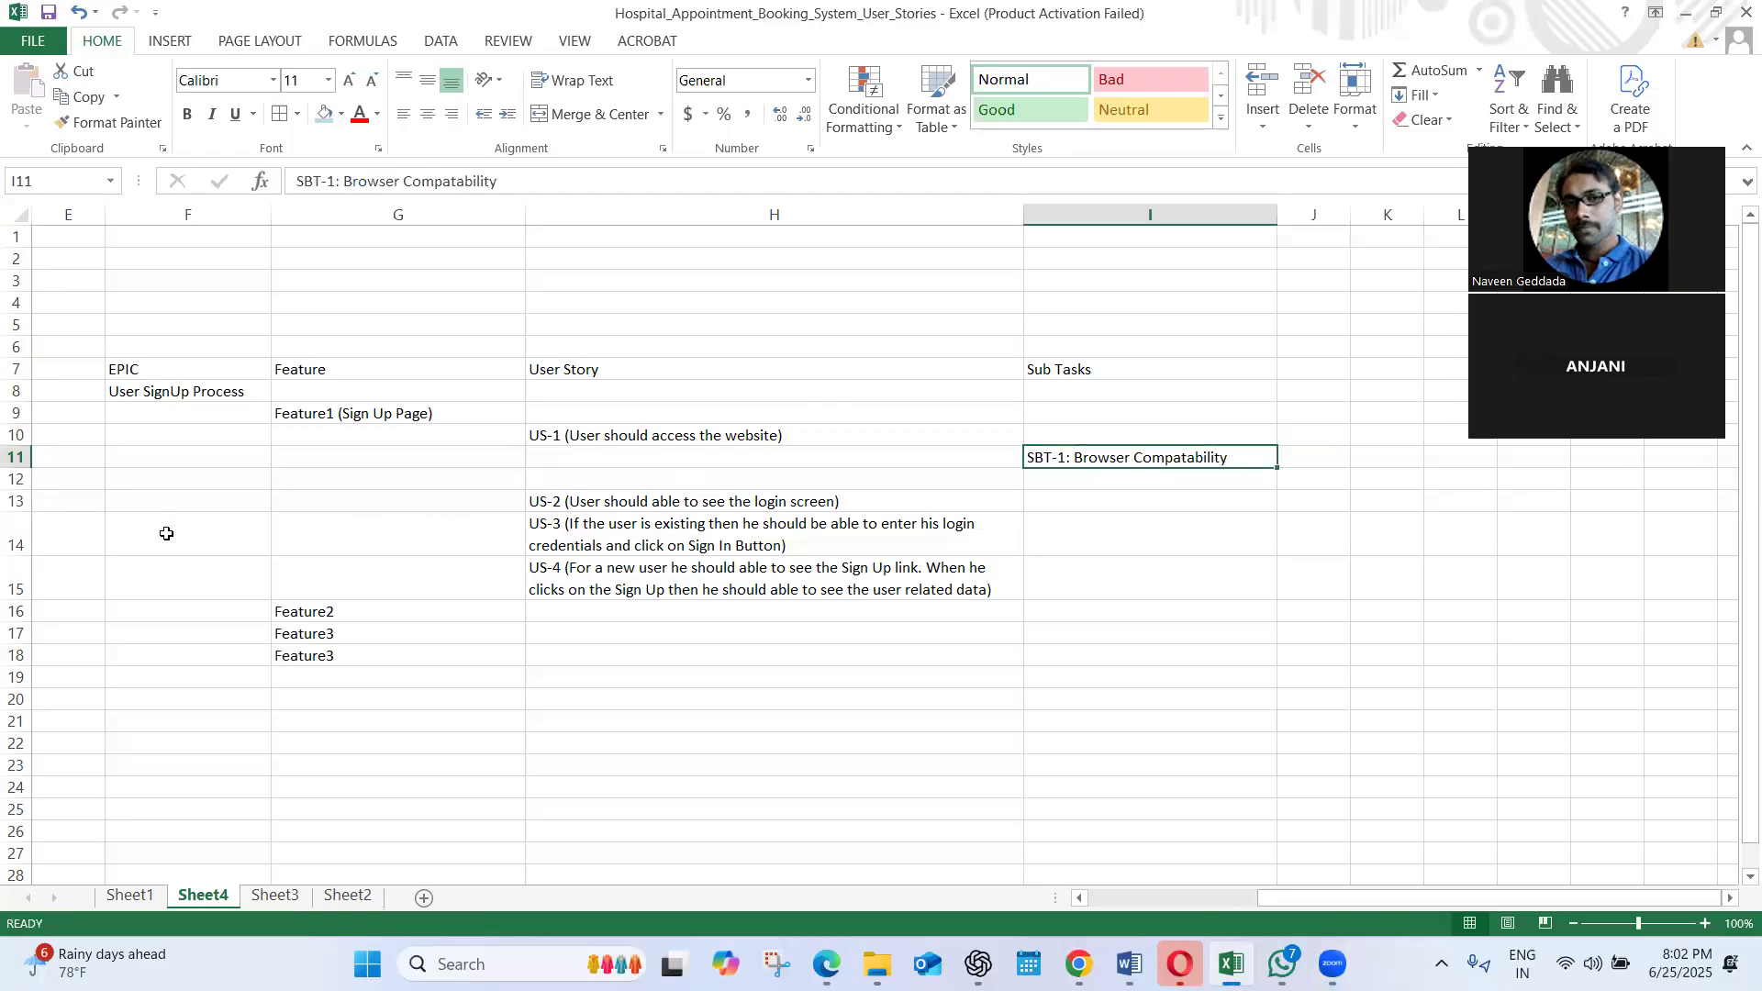
Insert one more blank row at row 12, below the SBT-1 sub task
click(19, 479)
right_click(26, 481)
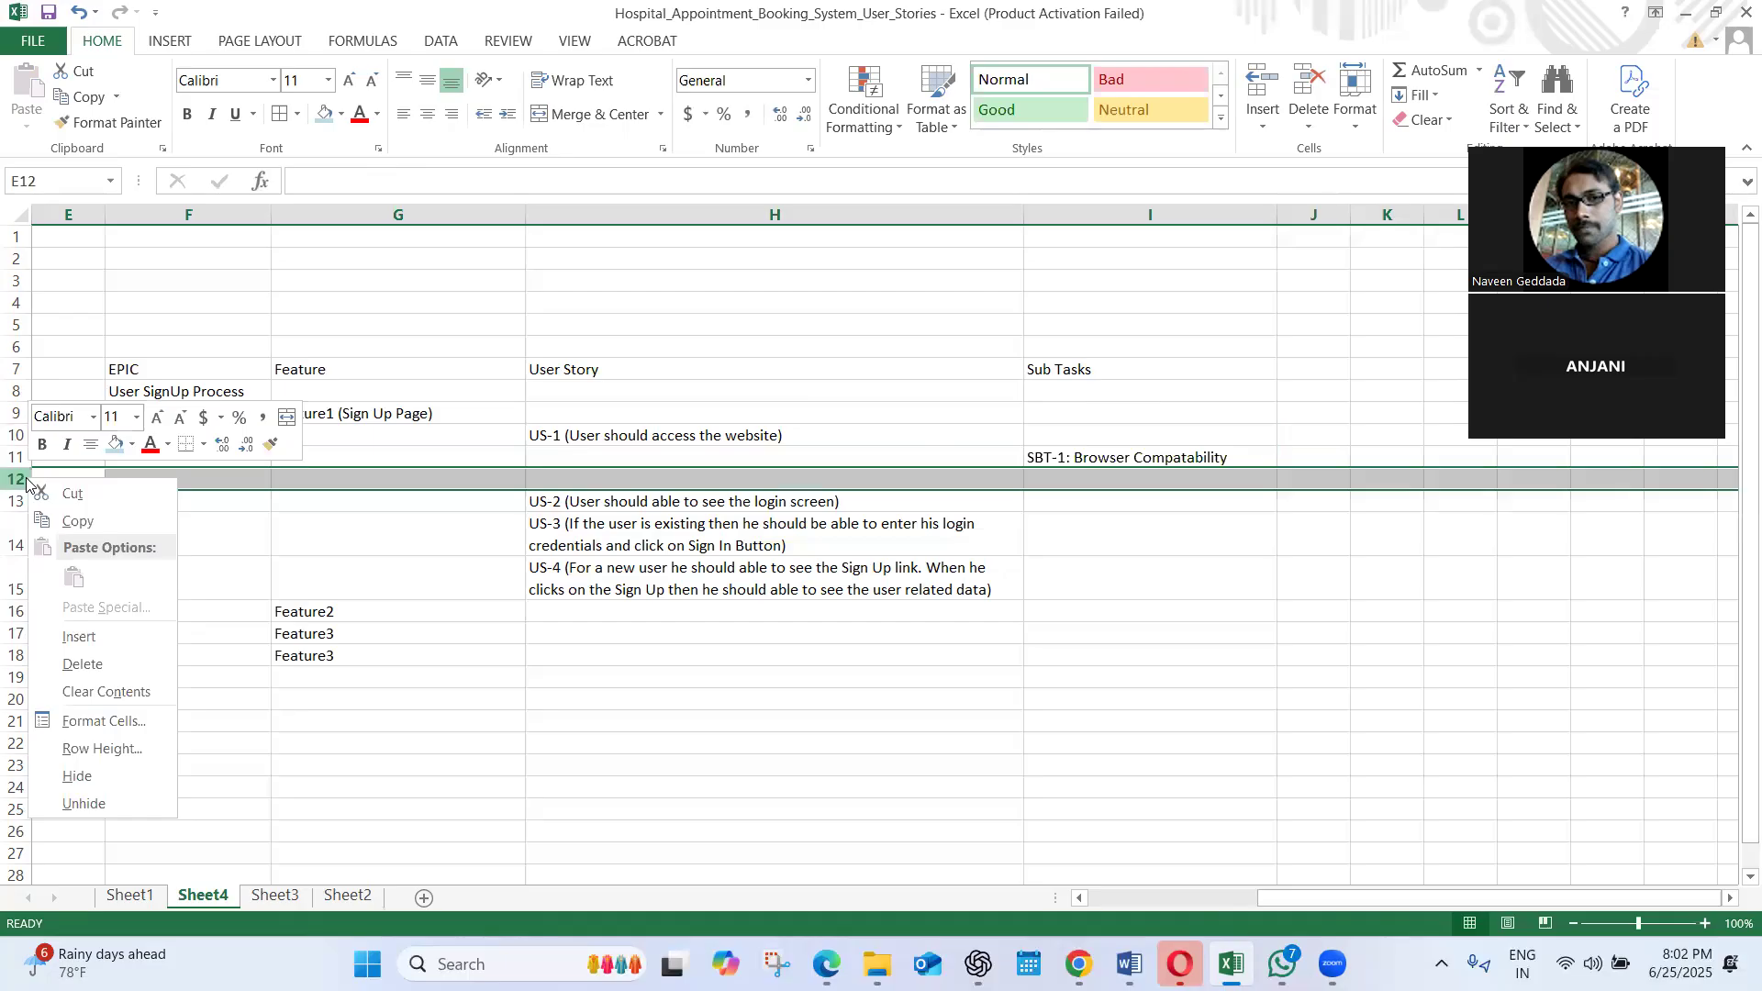
click(80, 635)
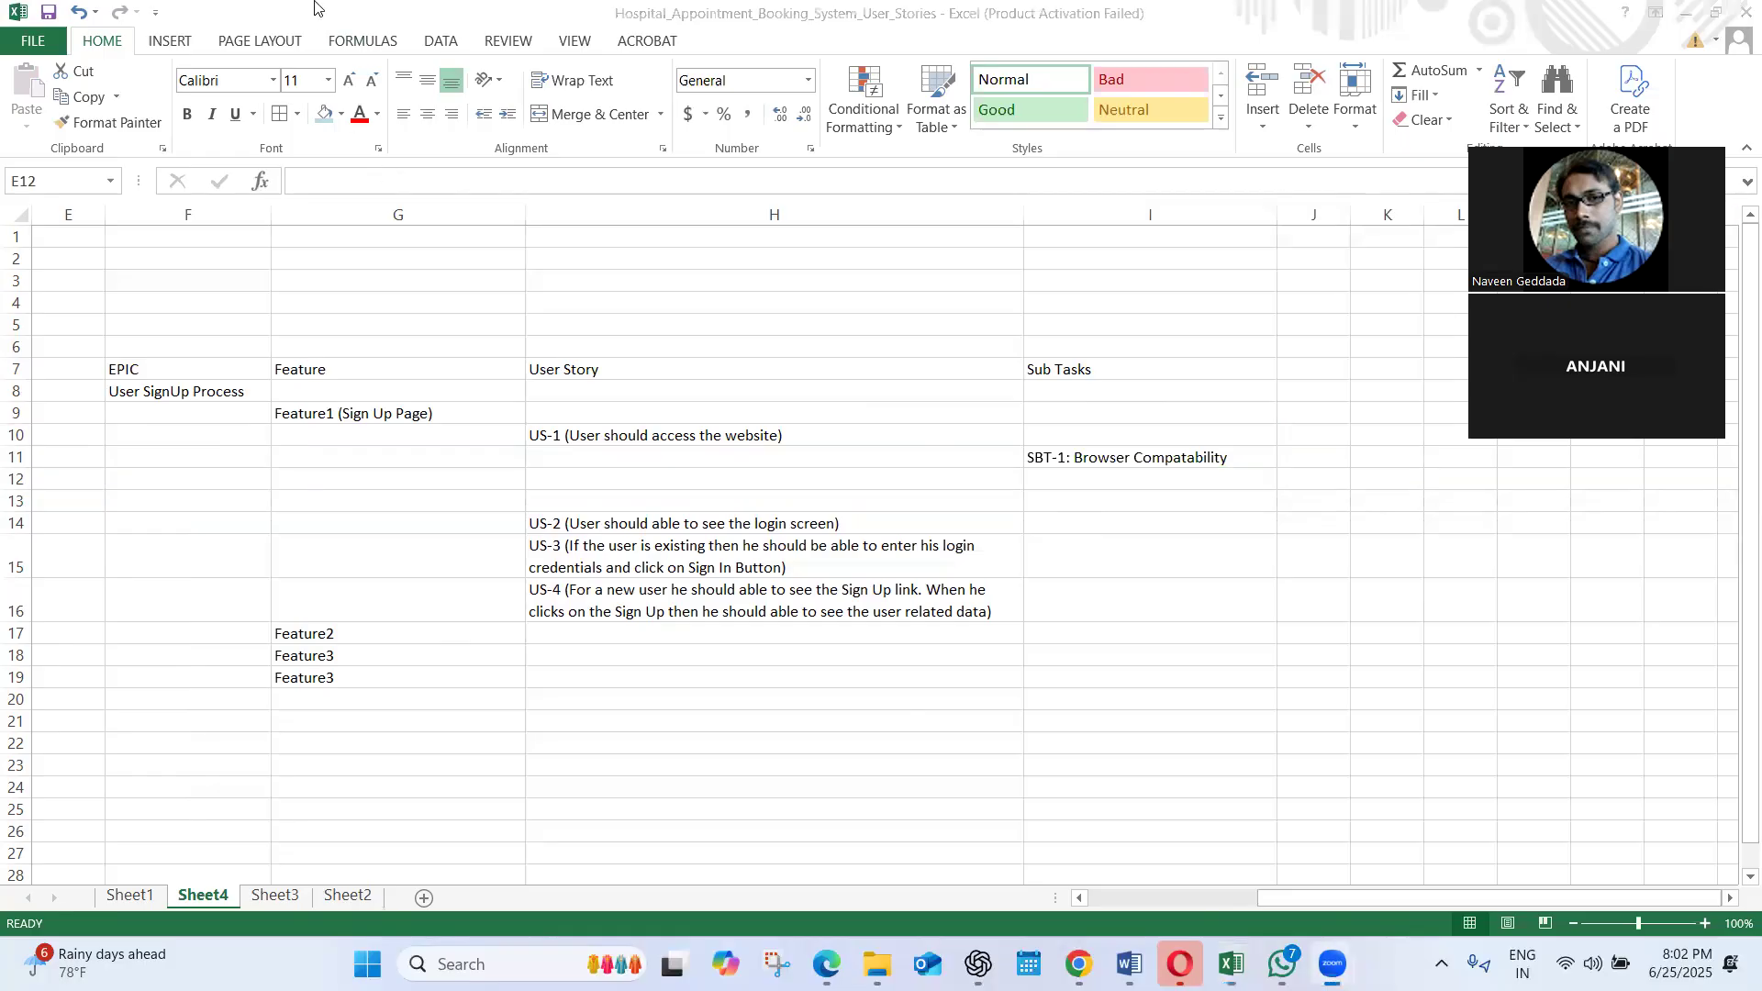
Copy the SBT-1 sub task from I11 into I12
click(1048, 478)
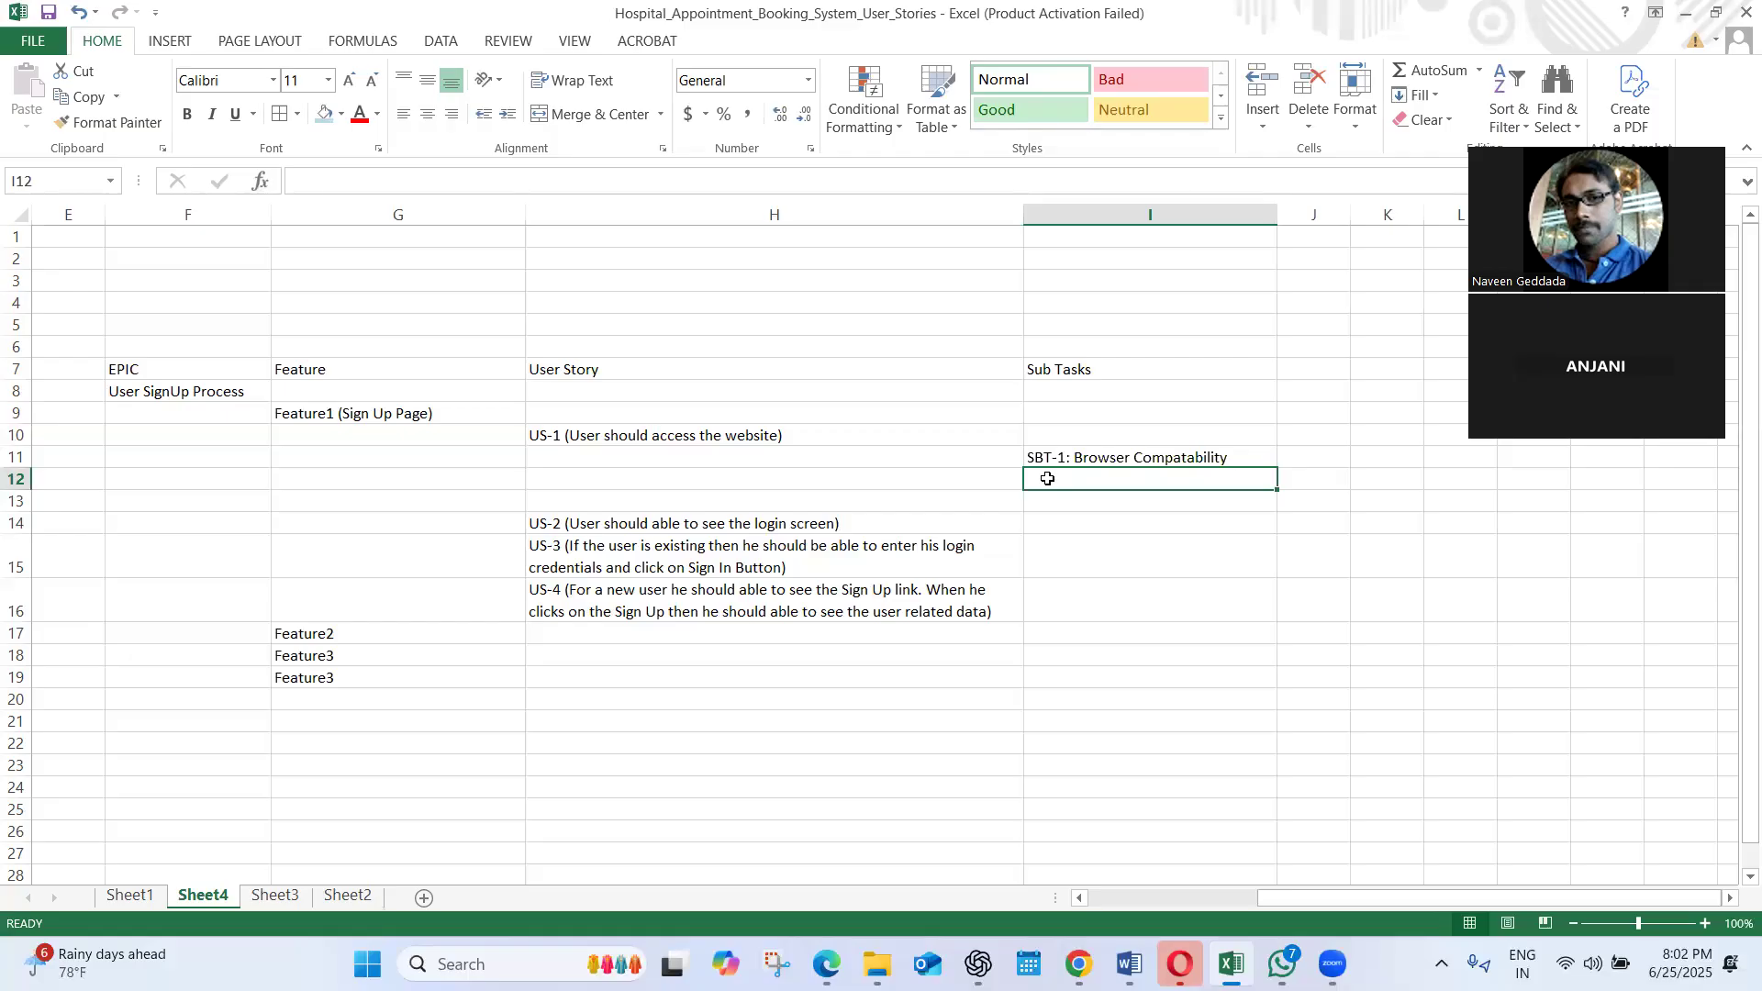
click(1083, 461)
key(ctrl+c)
click(1044, 480)
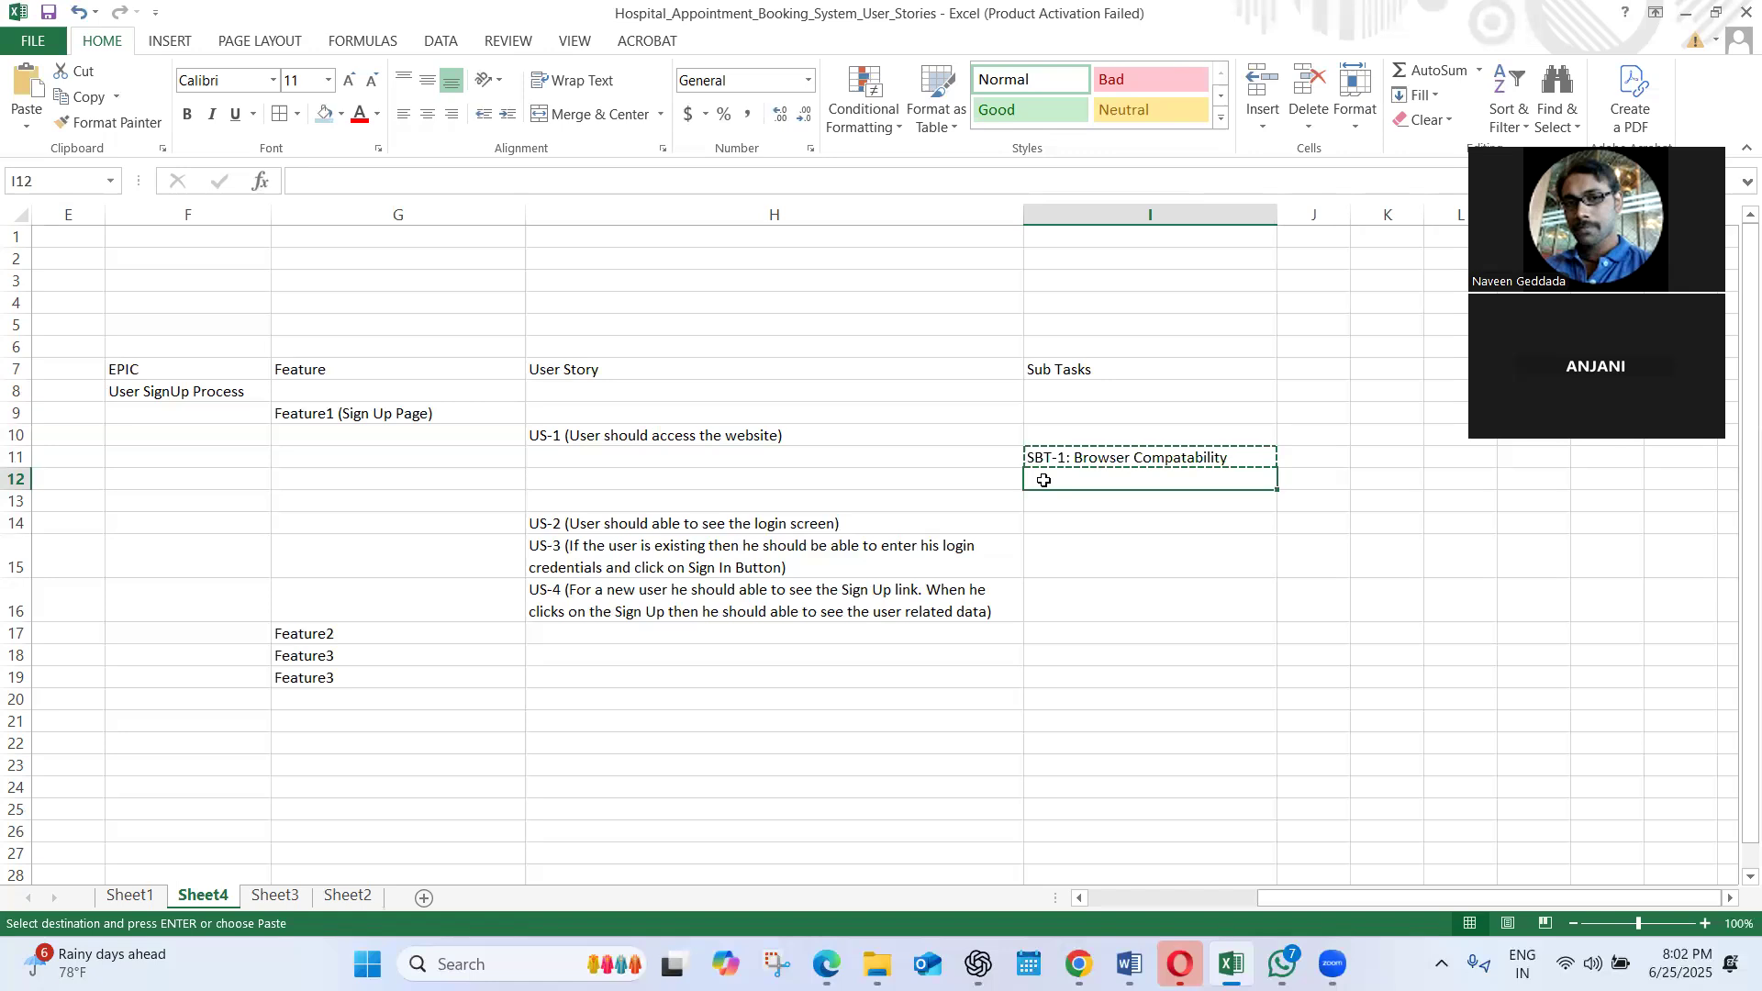
key(ctrl+v)
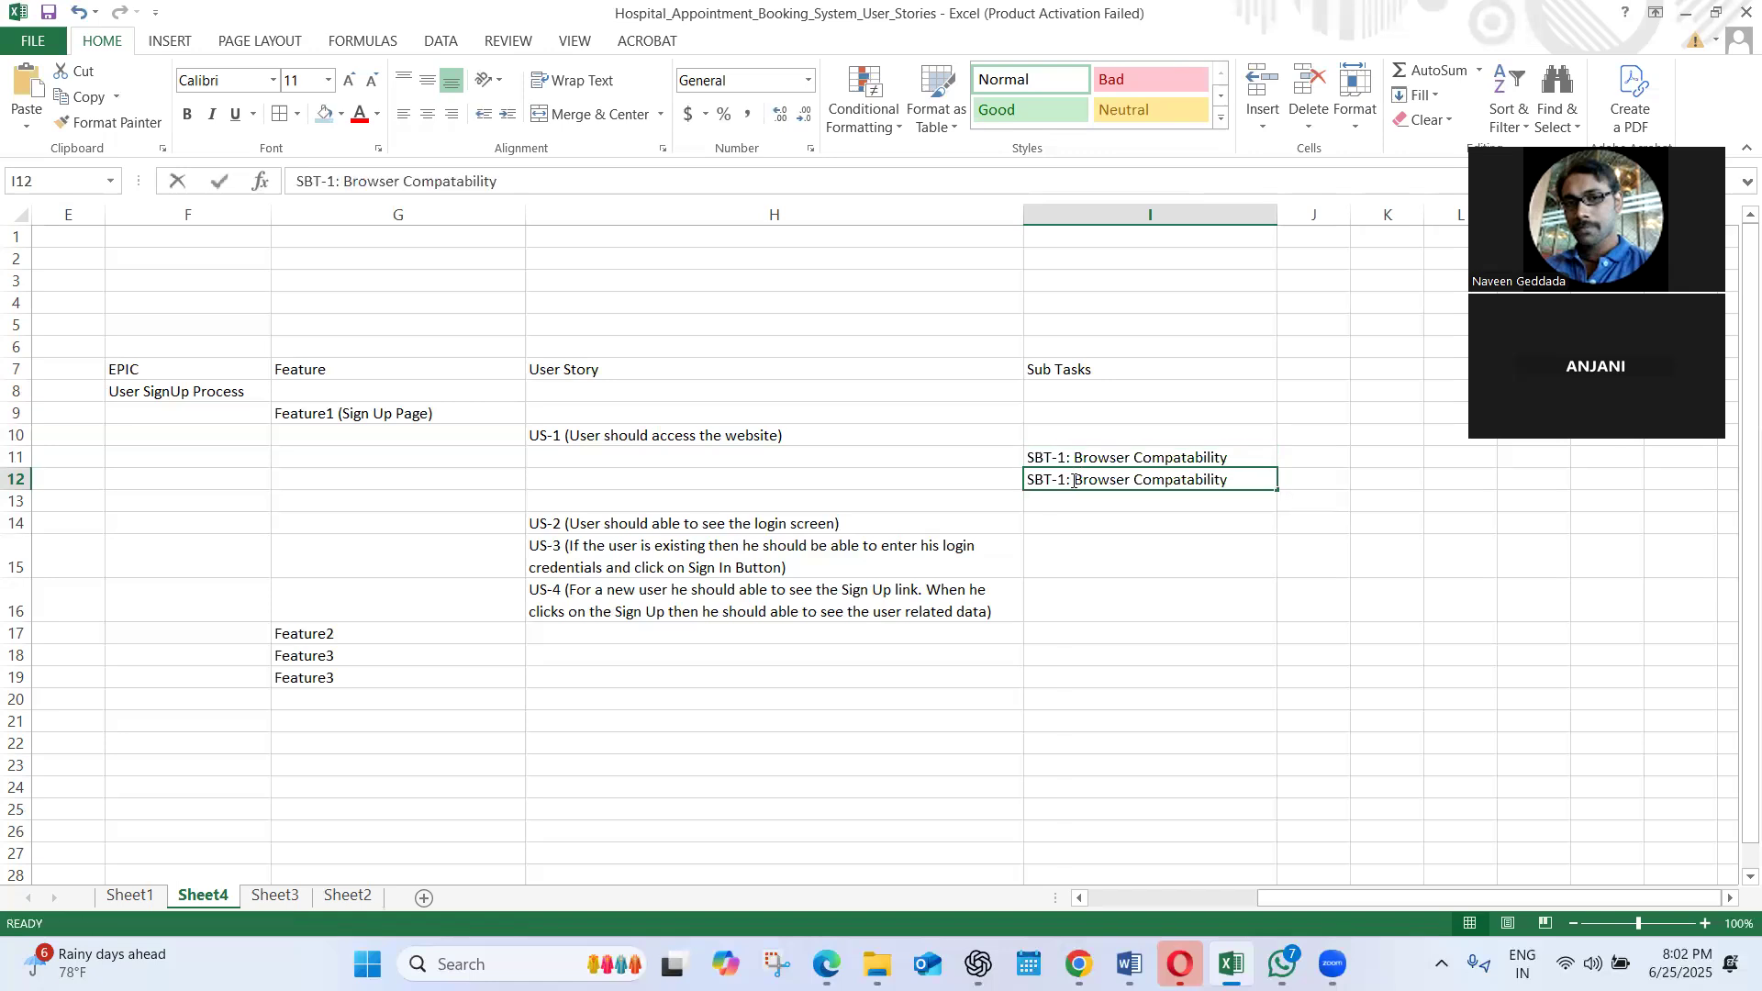
Renumber the copied sub task in I12 as SBT-2
double_click(1066, 480)
key(Left)
key(Left)
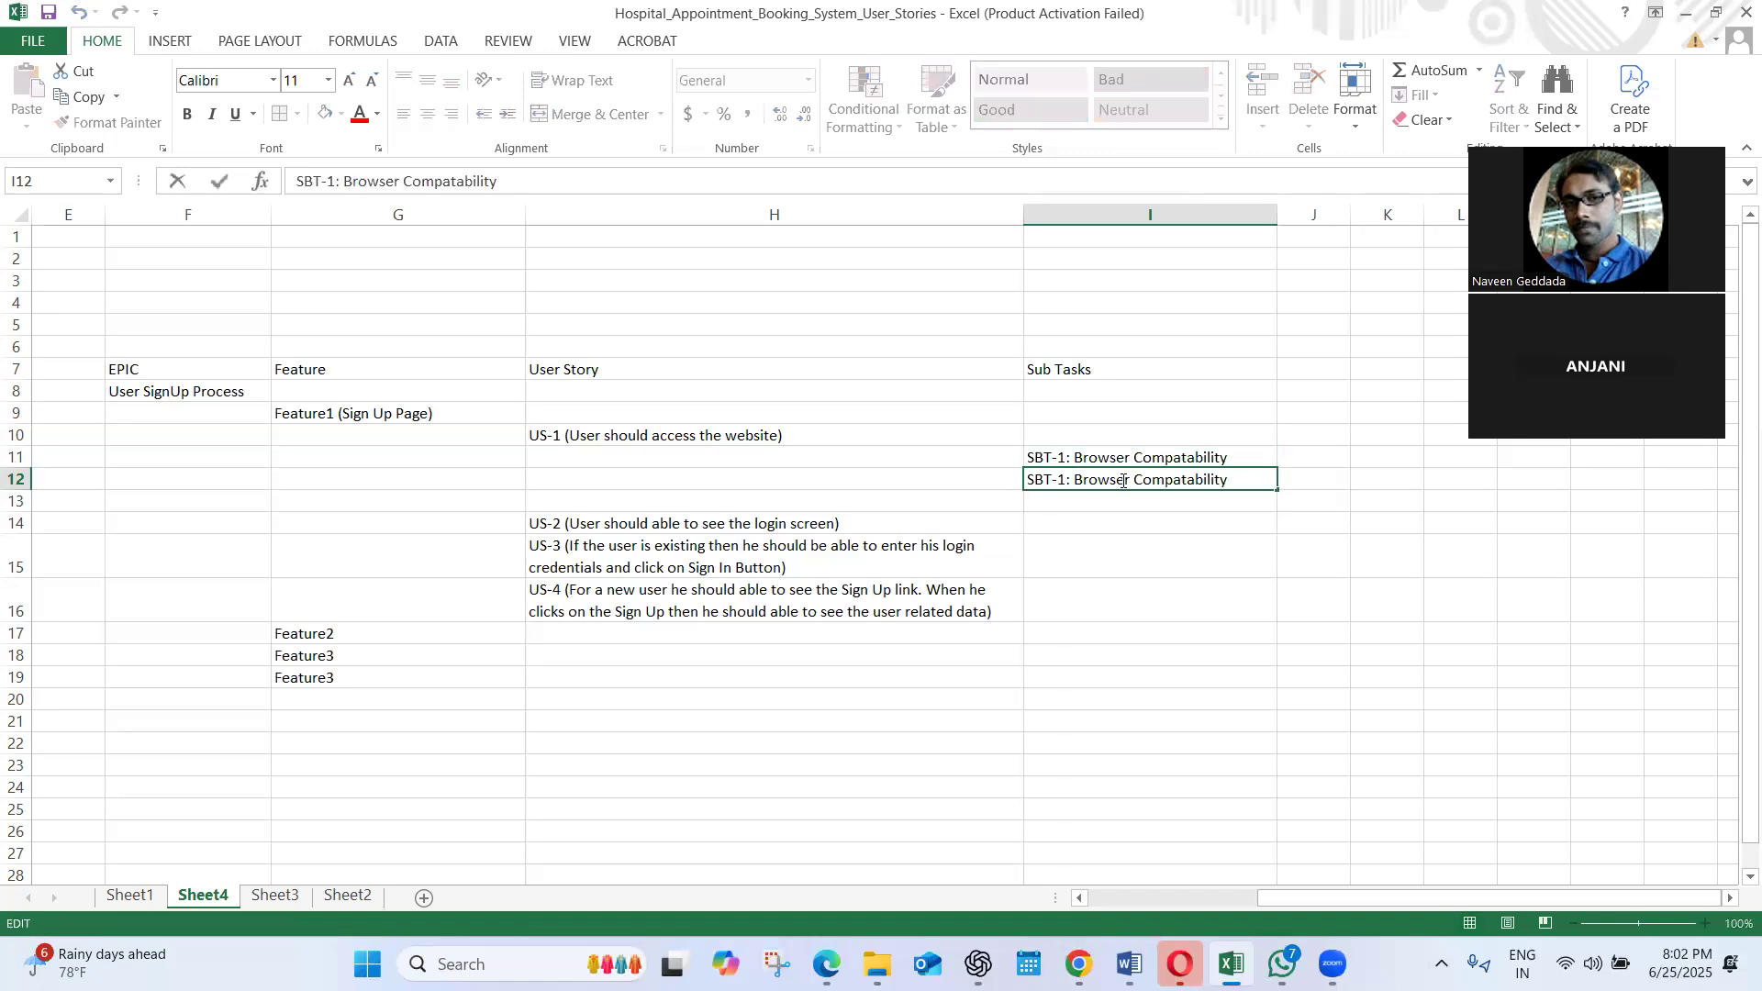
key(BackSpace)
text(2)
Replace the description after "SBT-2:" in I12 with "Website Design" and commit the entry
drag(1231, 481, 1092, 477)
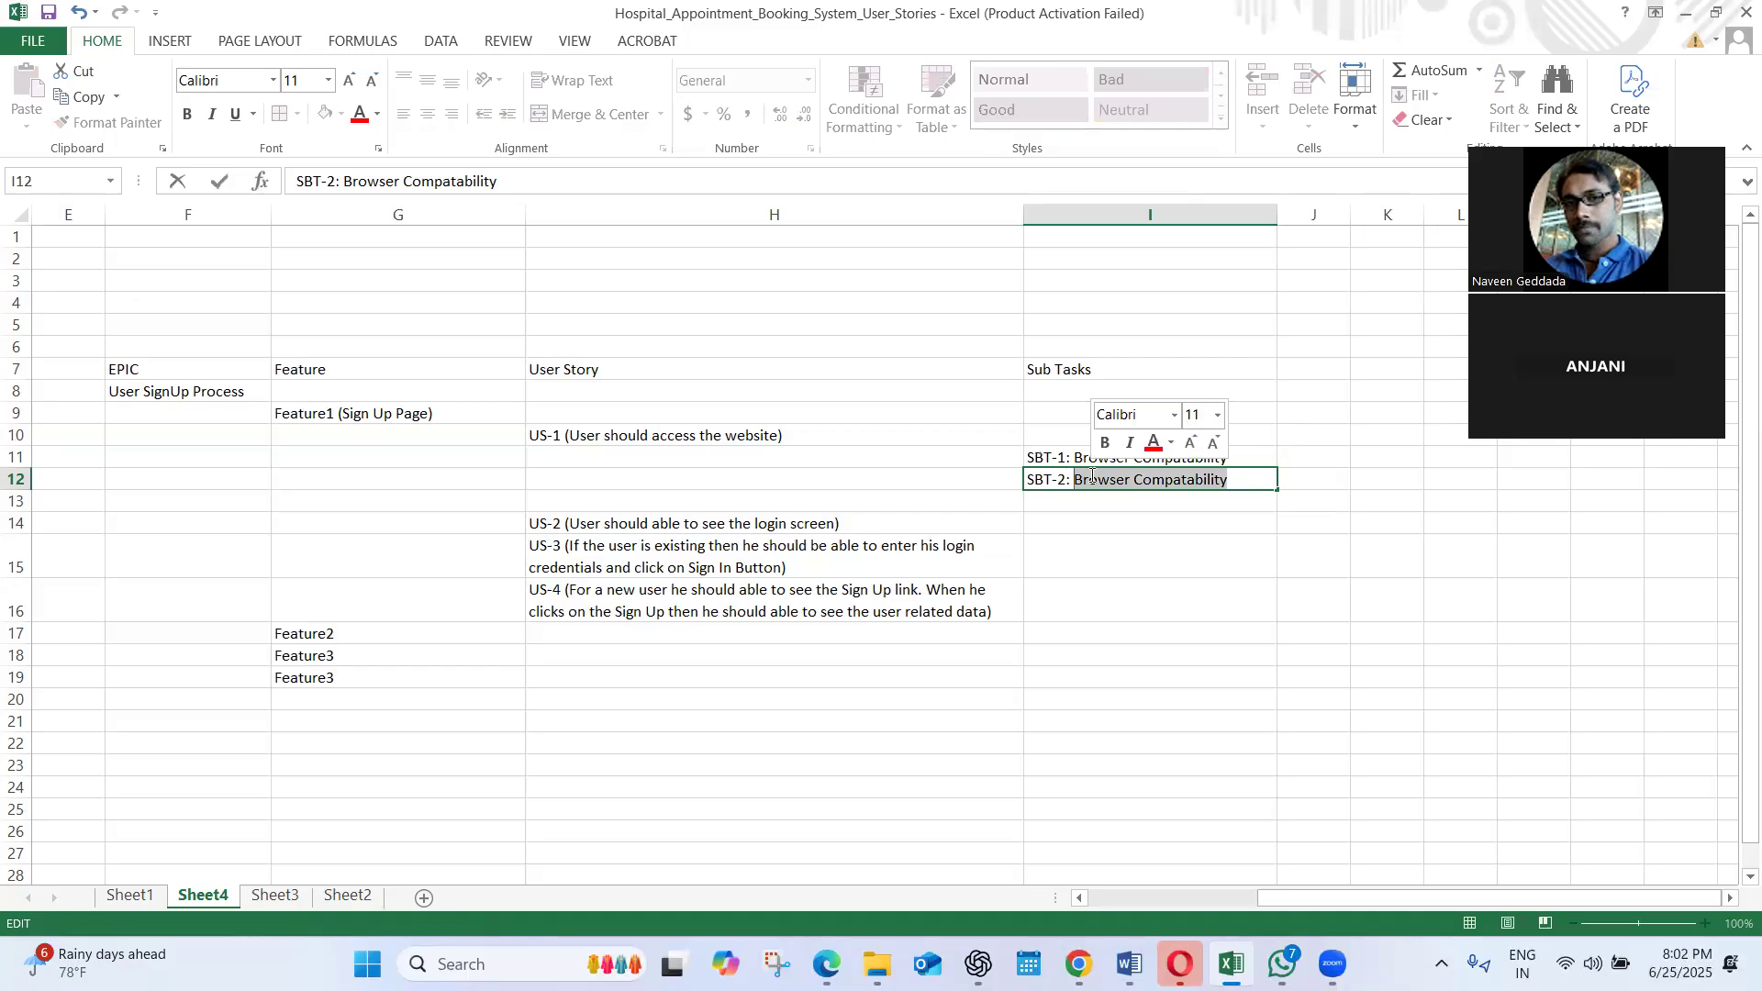
text(E)
key(BackSpace)
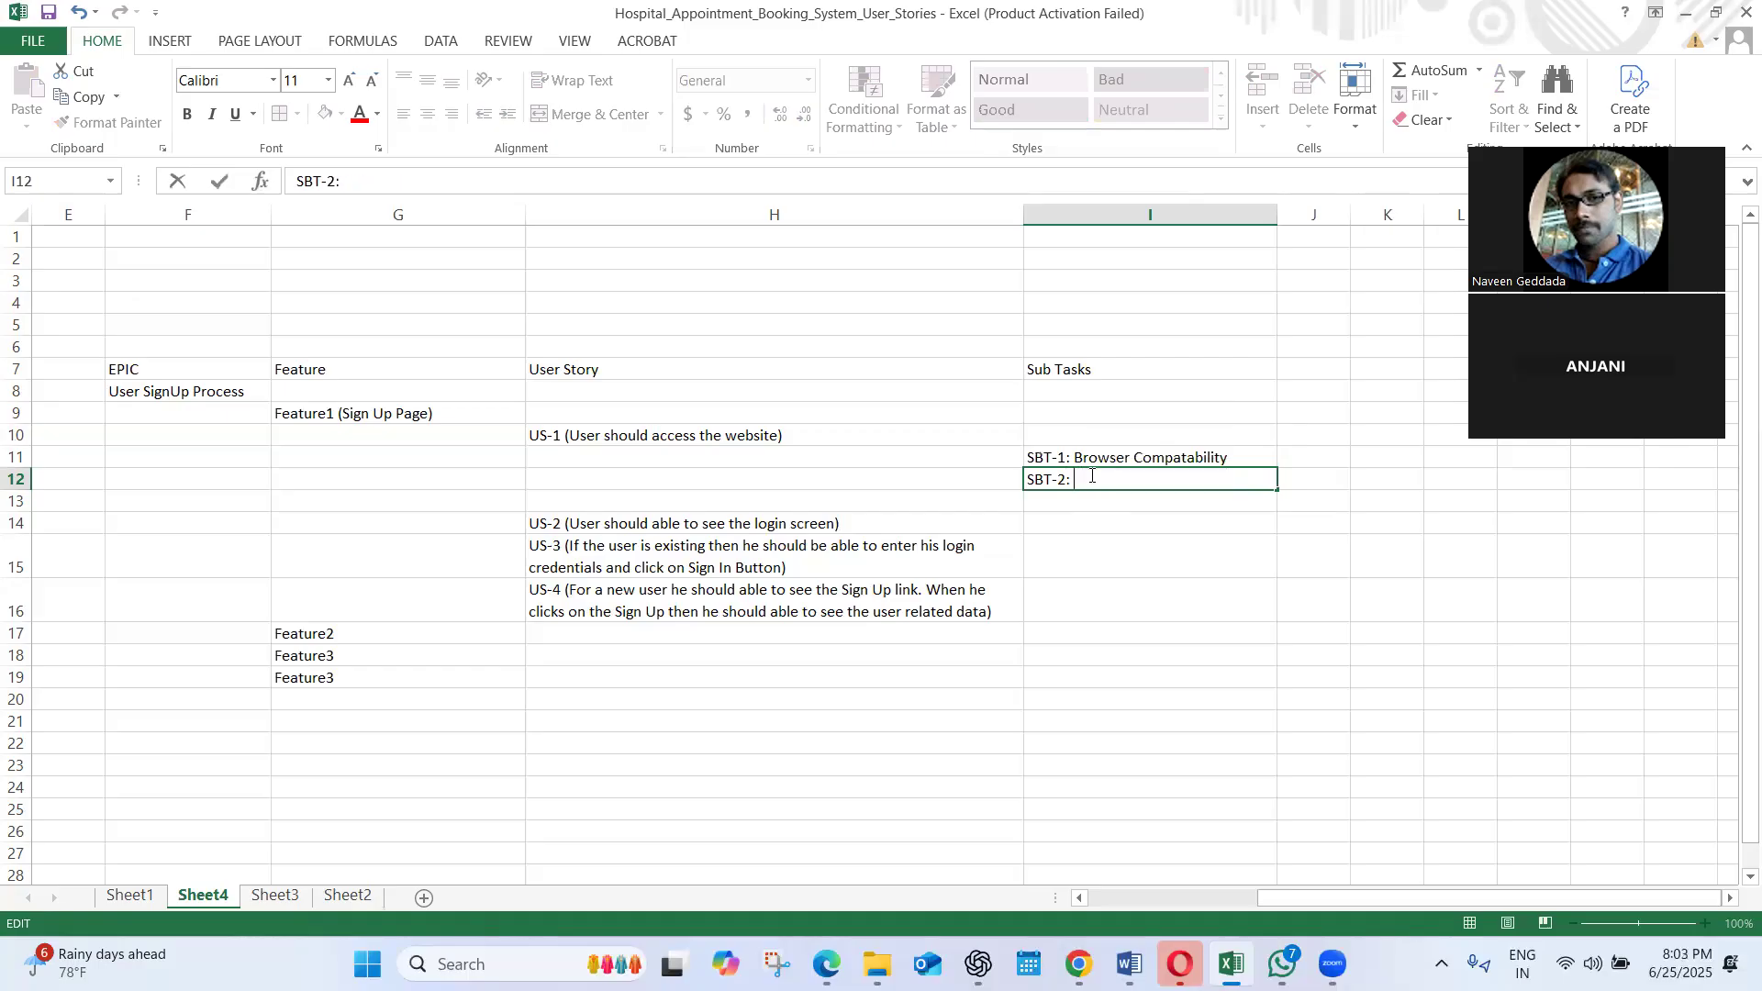
text(Website Design)
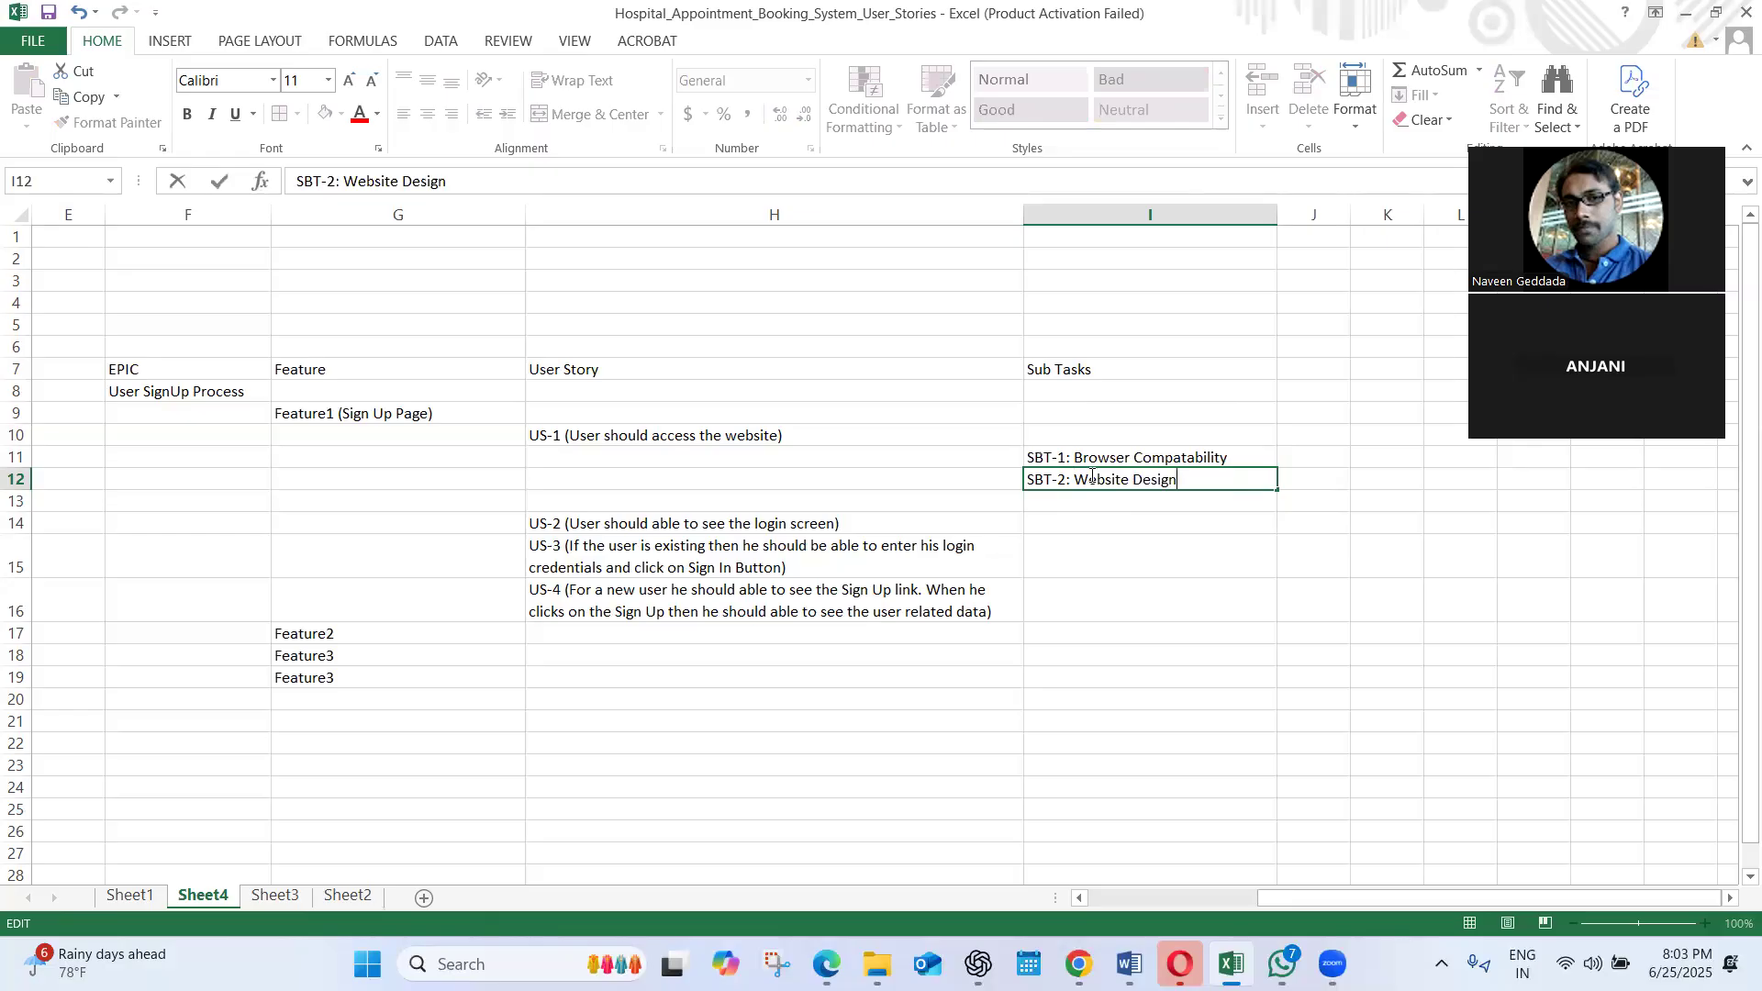
click(1110, 551)
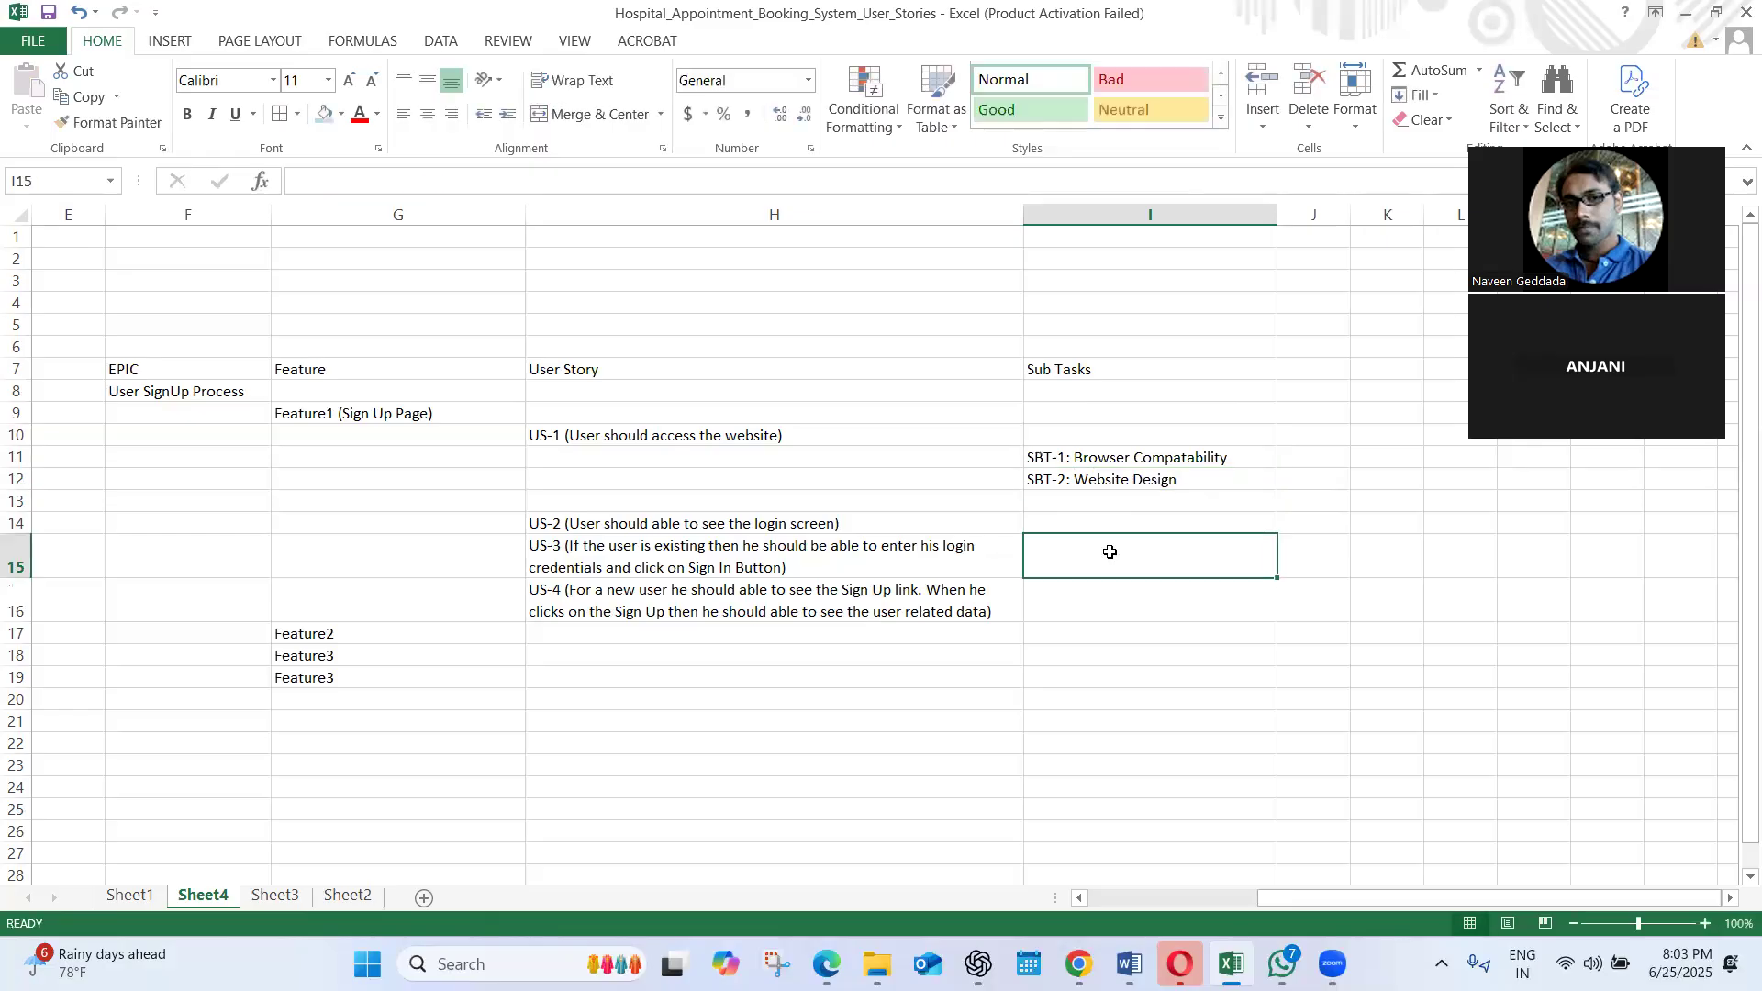
click(1060, 496)
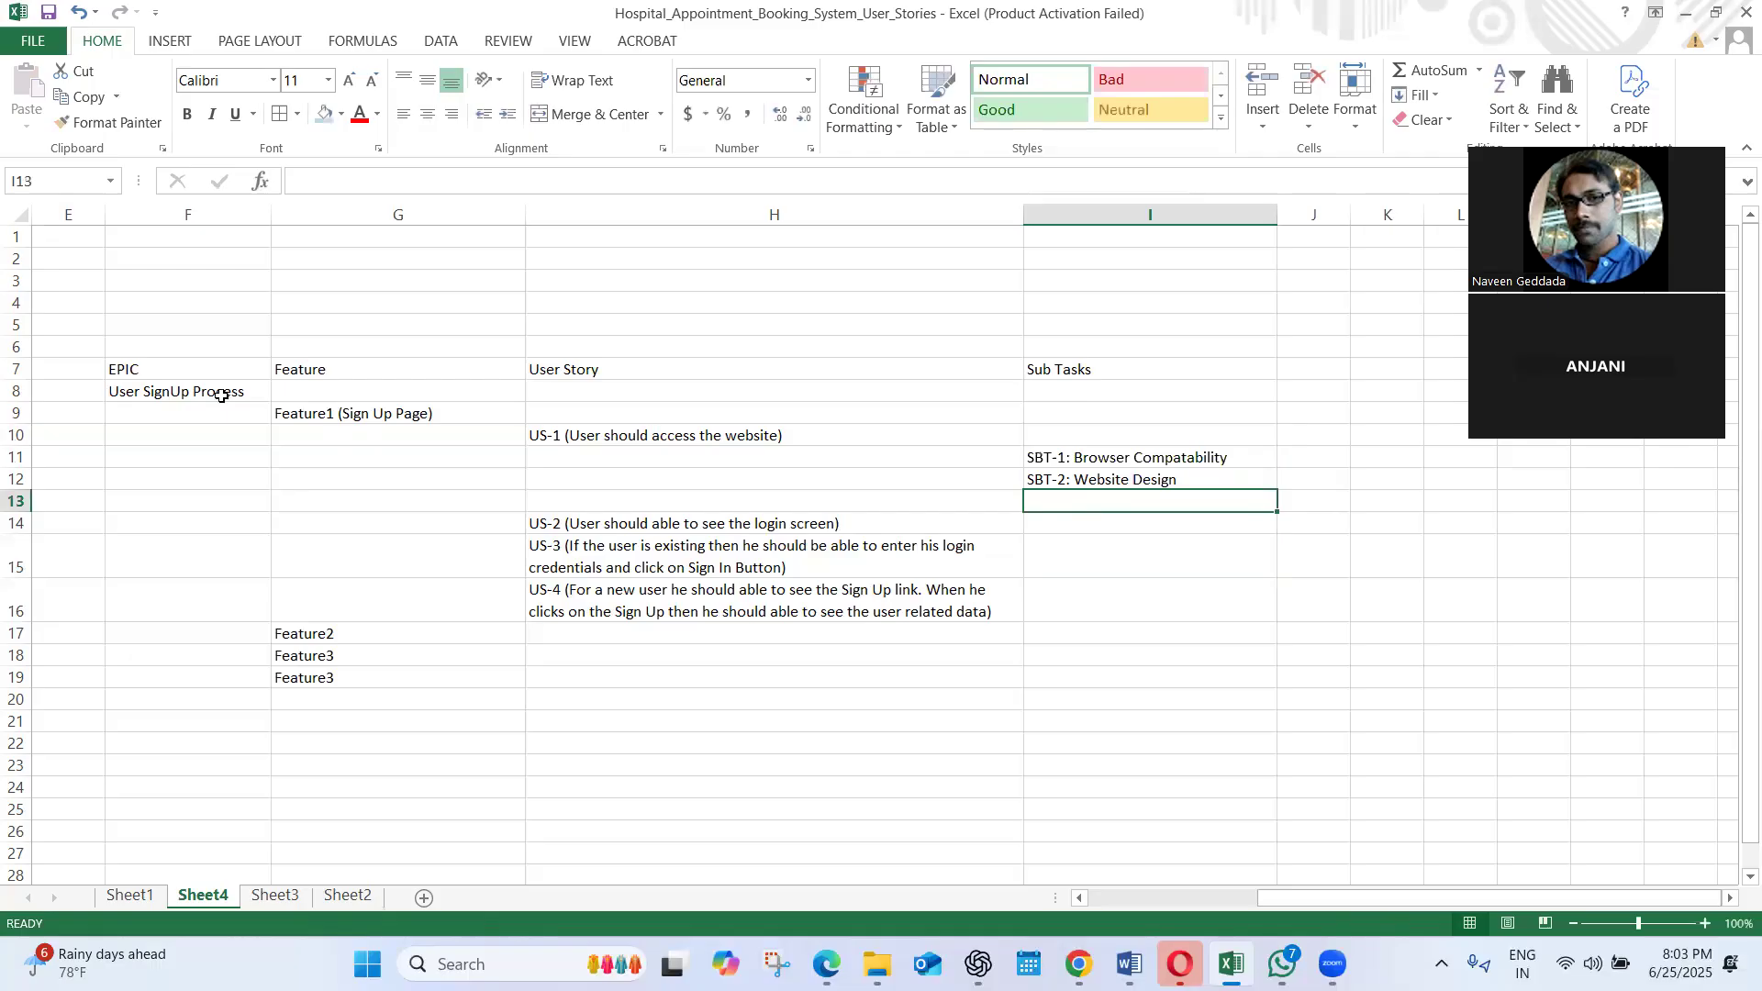
Make the column headers EPIC, Feature, User Story and Sub Tasks in F7:I7 bold
click(173, 371)
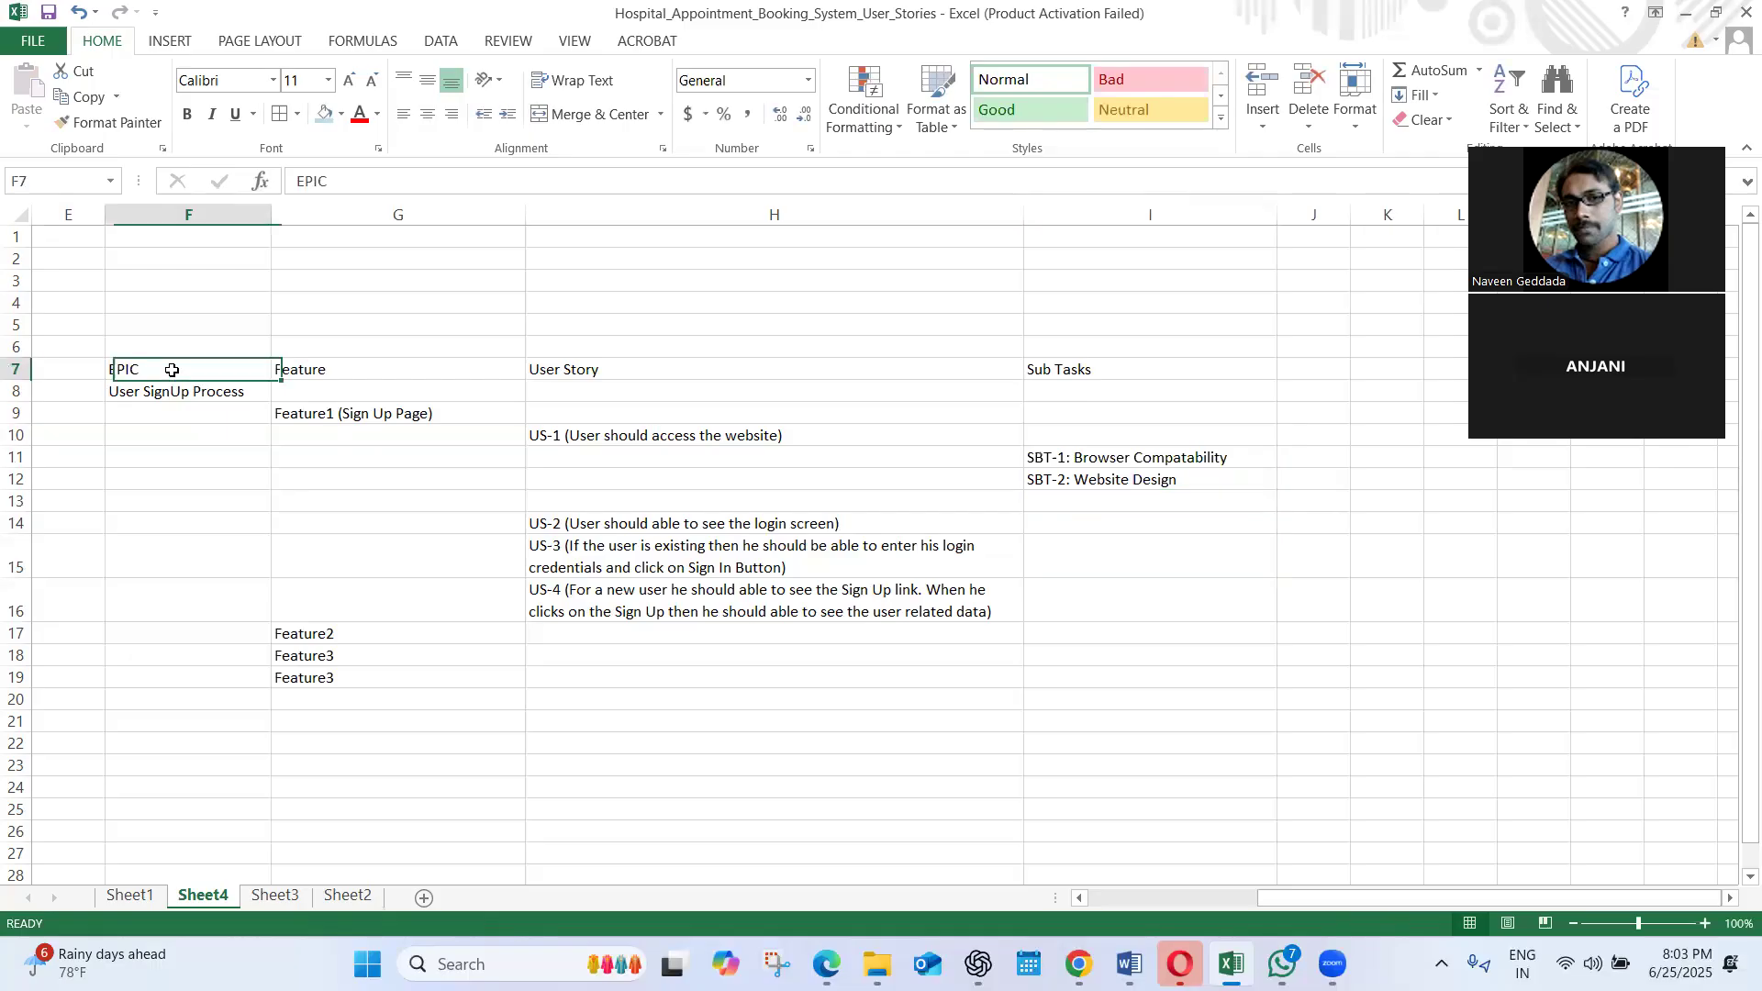
shift+click(1121, 367)
key(ctrl+b)
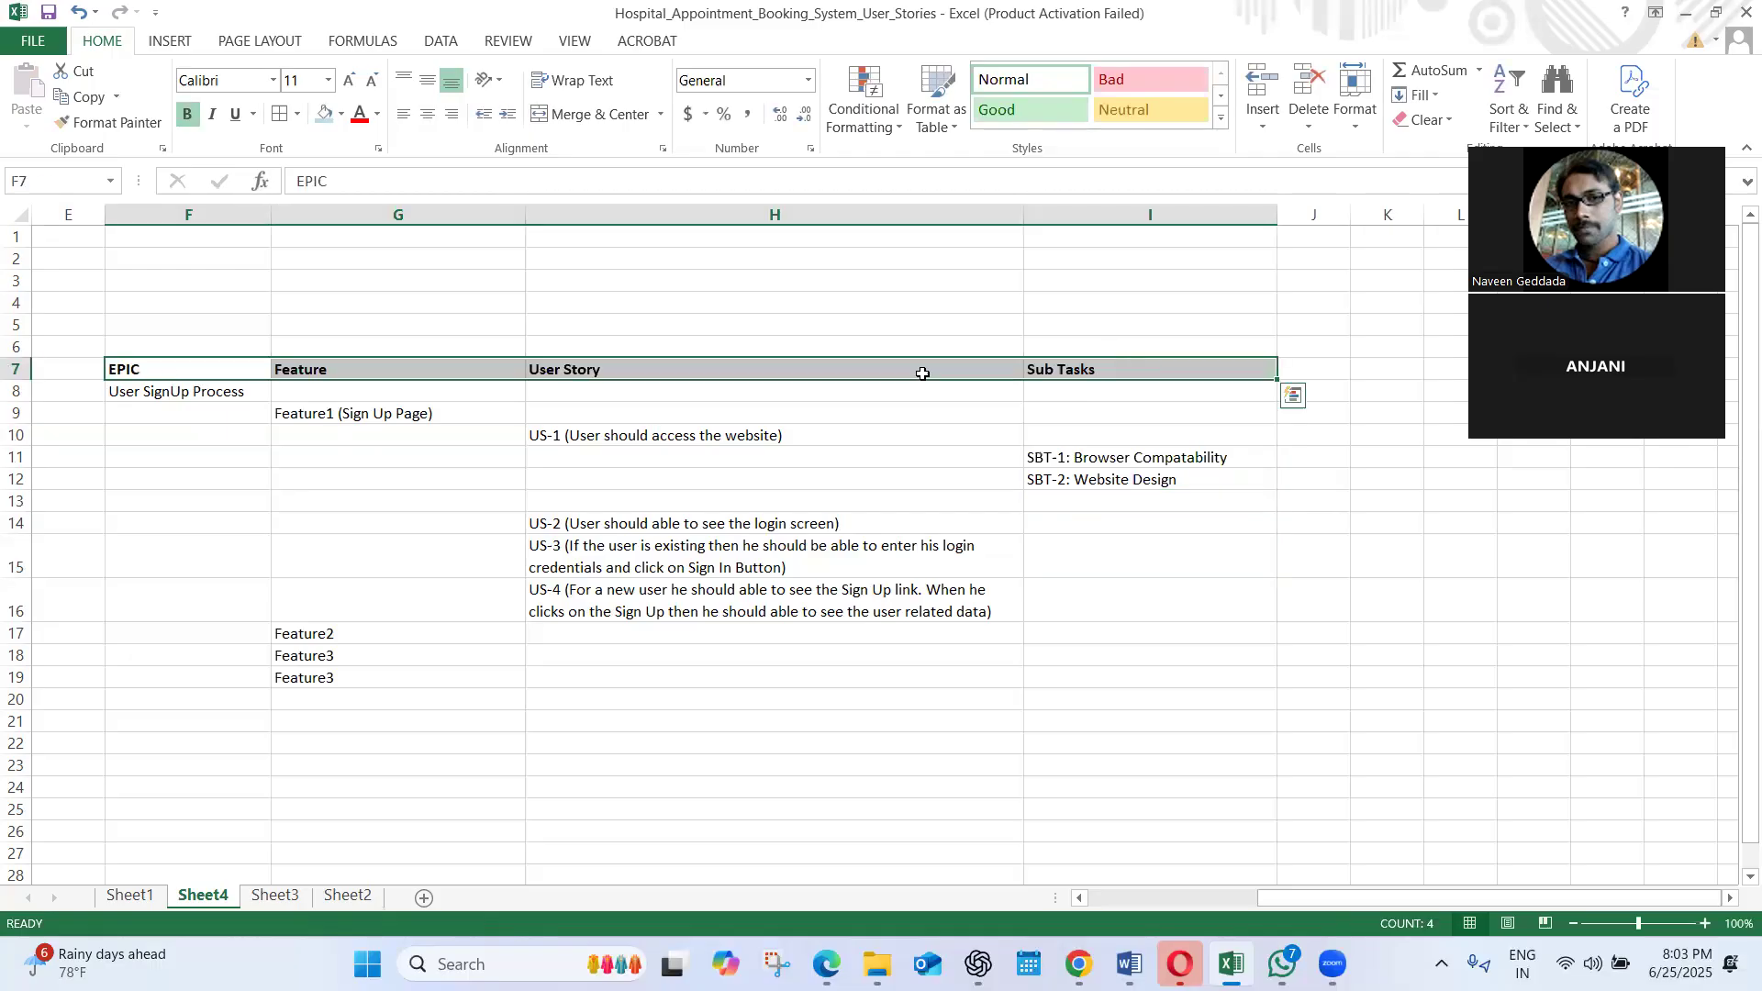
click(168, 368)
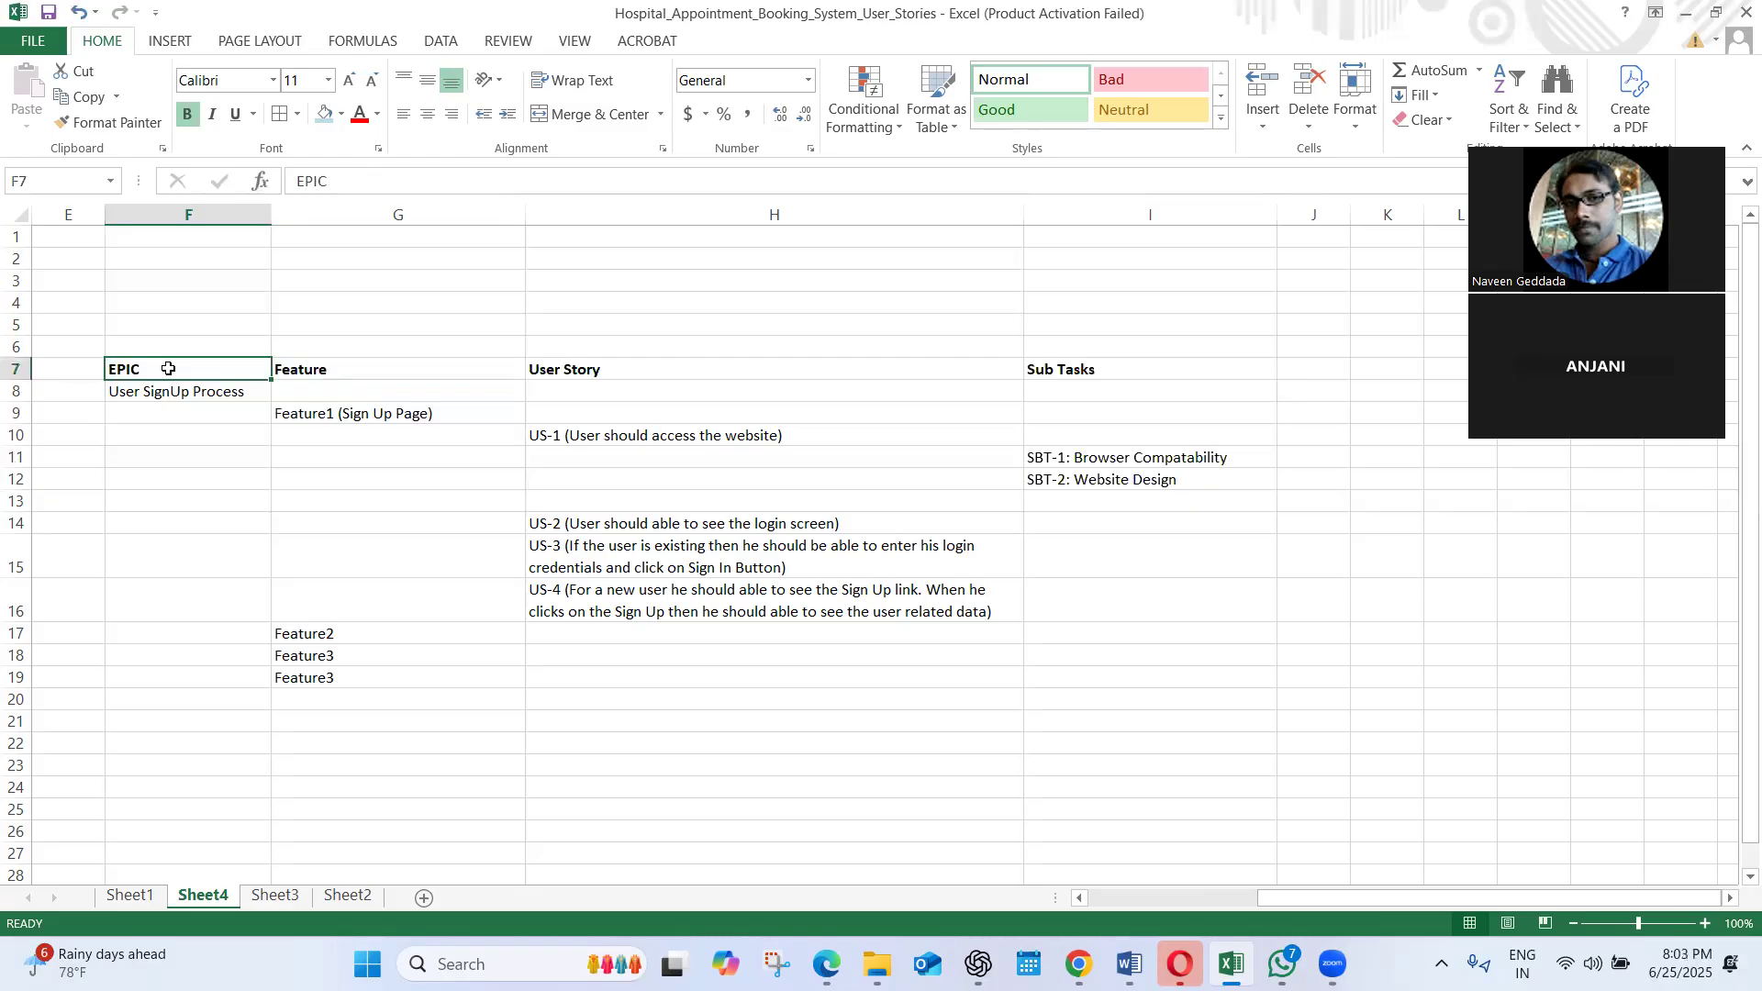
Widen the empty column E slightly, just before the EPIC column
click(175, 394)
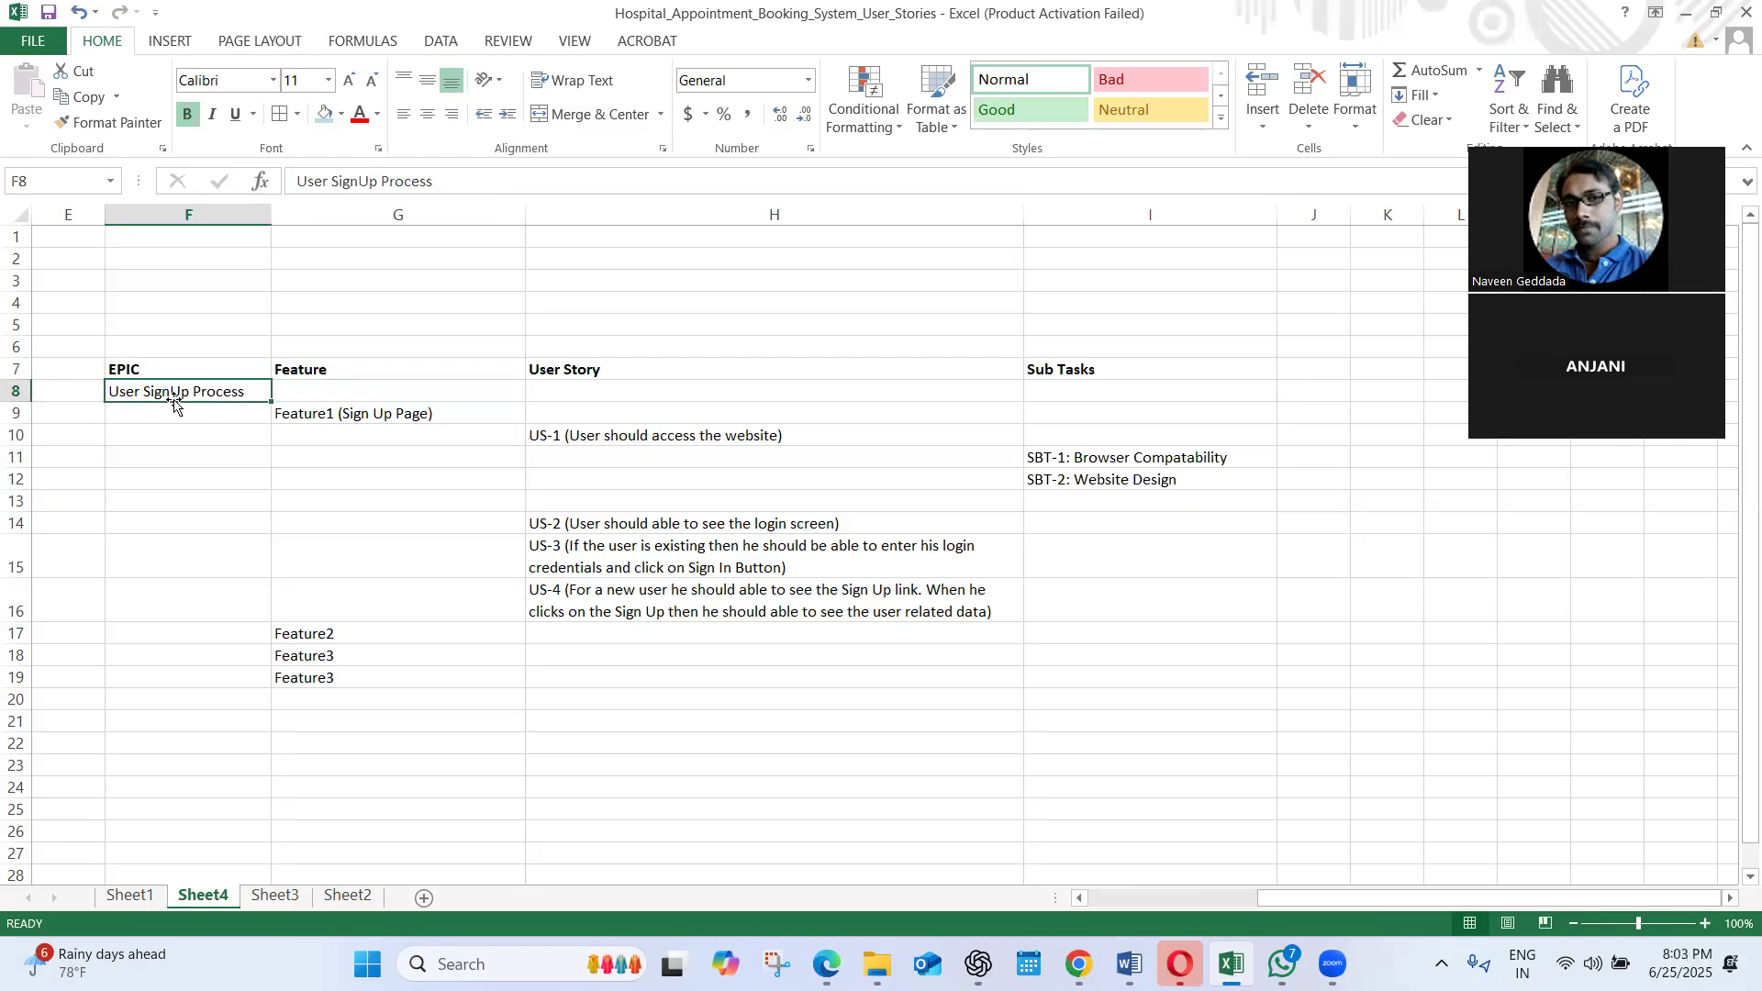
click(58, 353)
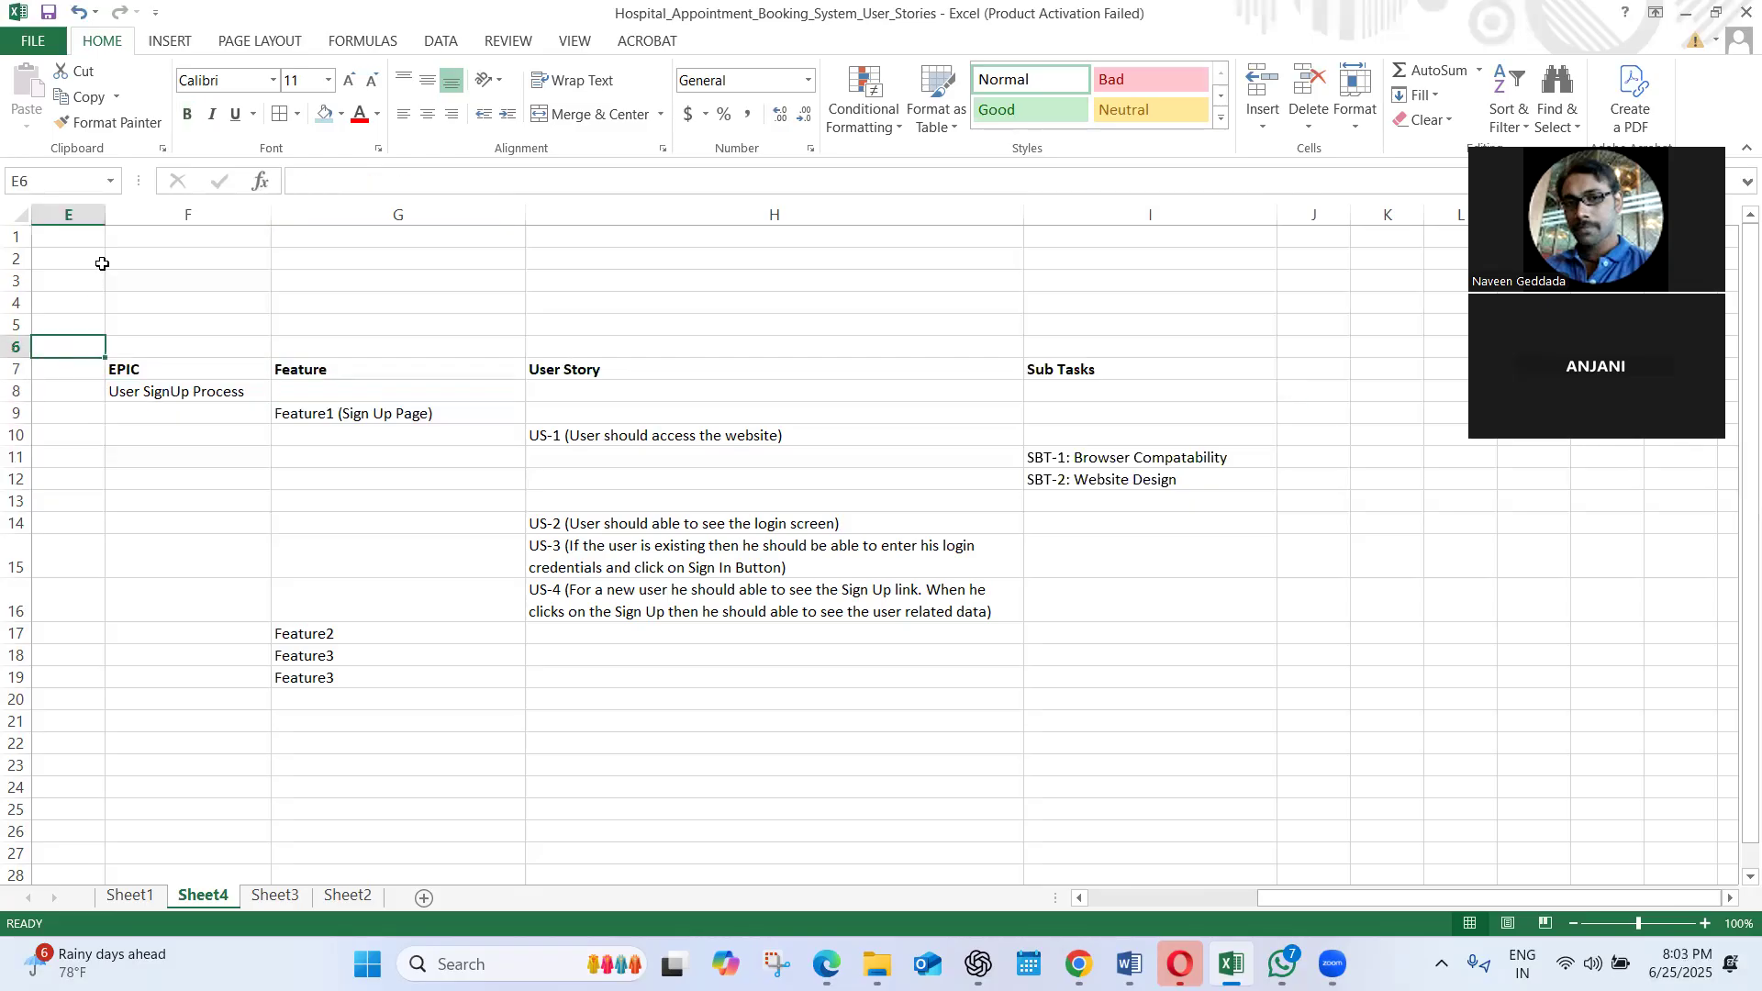
drag(104, 210, 150, 210)
Enter the title "Hospital Appointment System" in F5, above the hierarchy headers, correcting any typing error
click(183, 323)
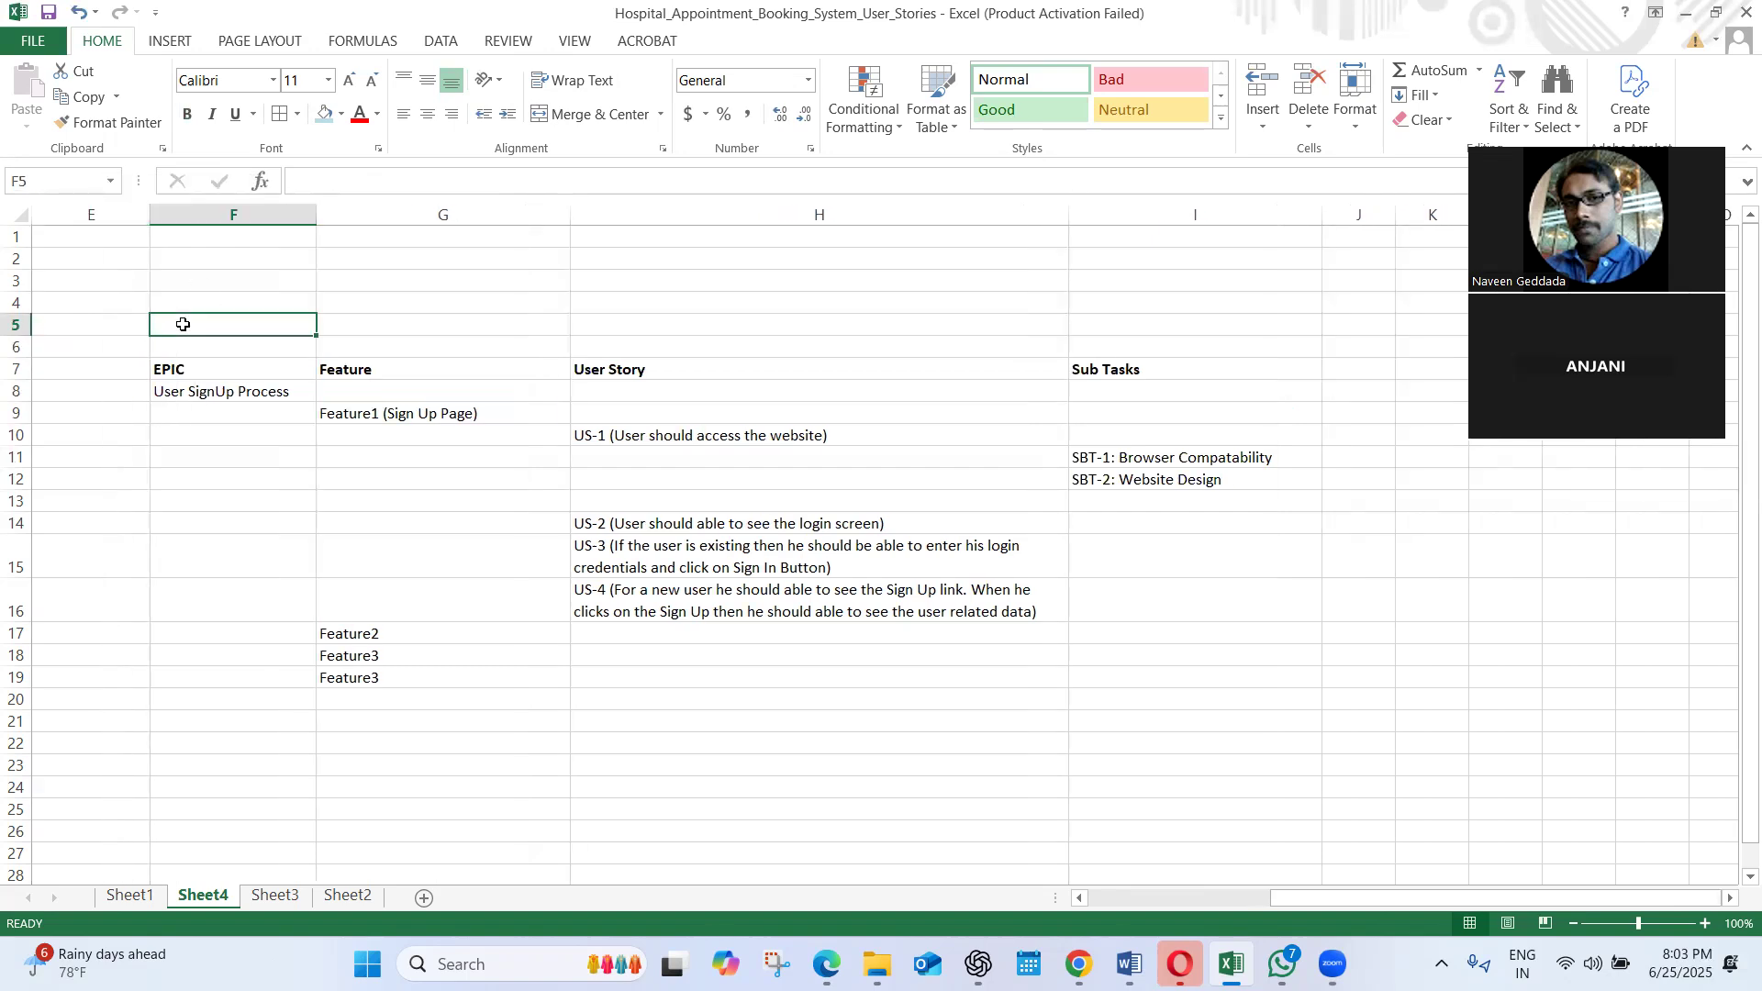
text(Hosp[ital)
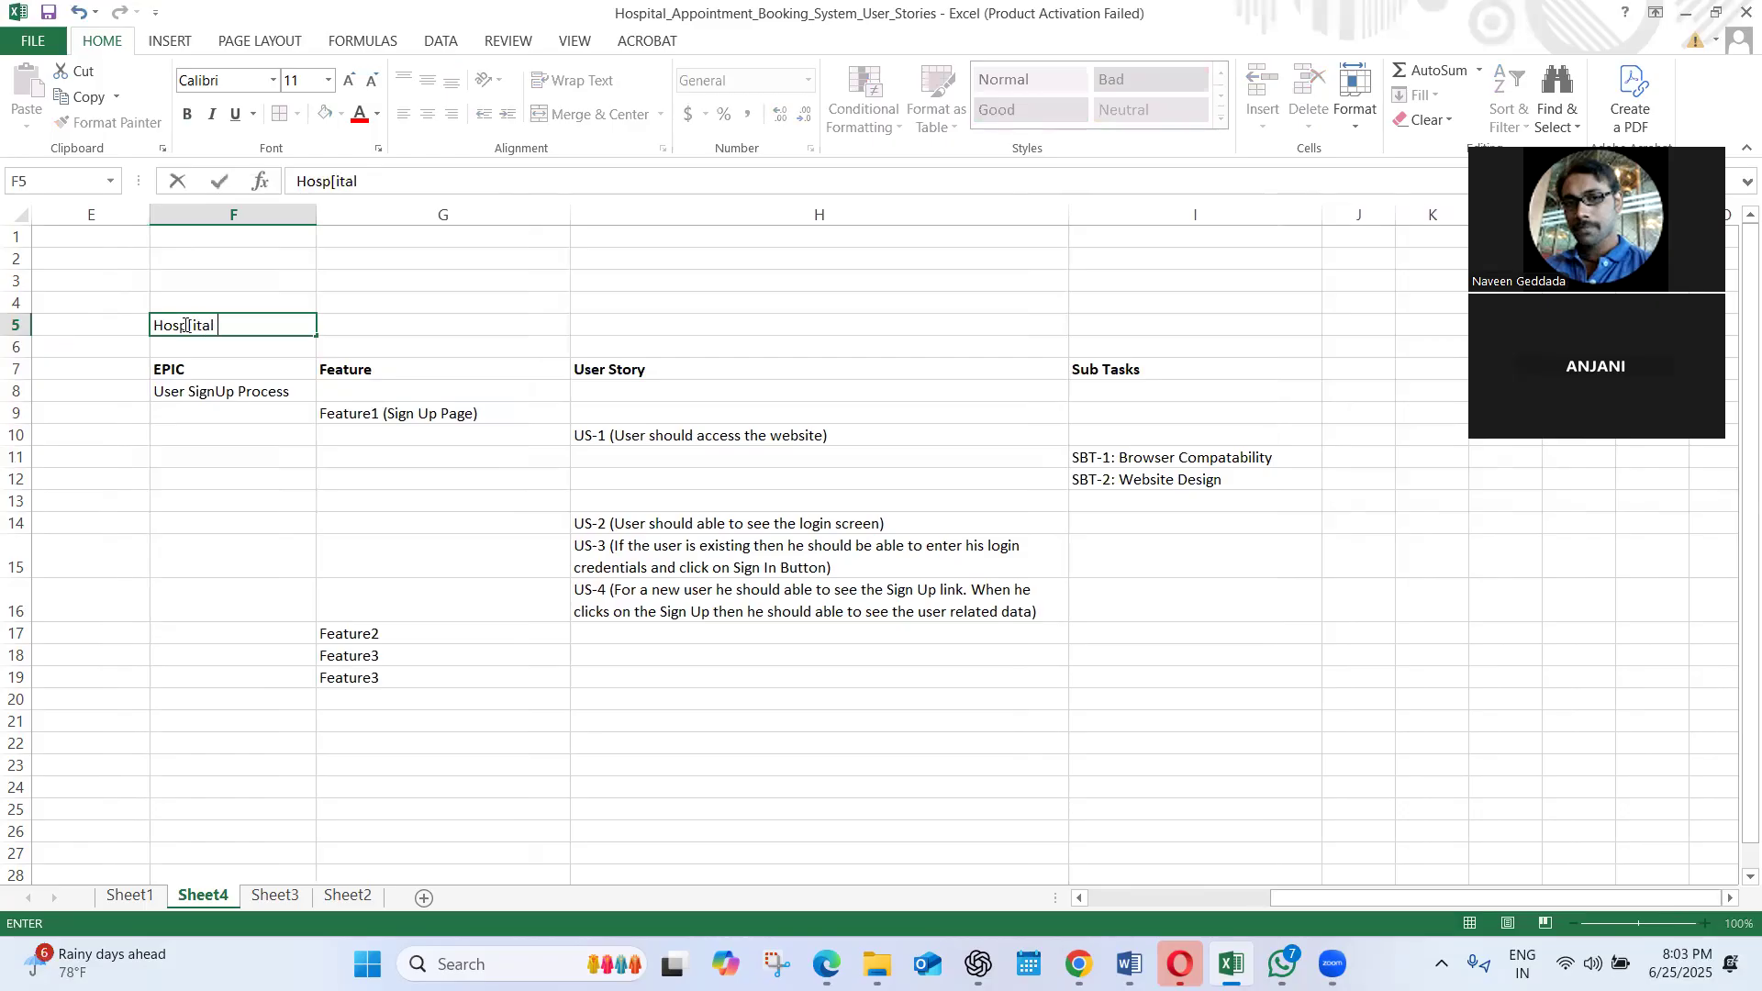
text( Appointment S)
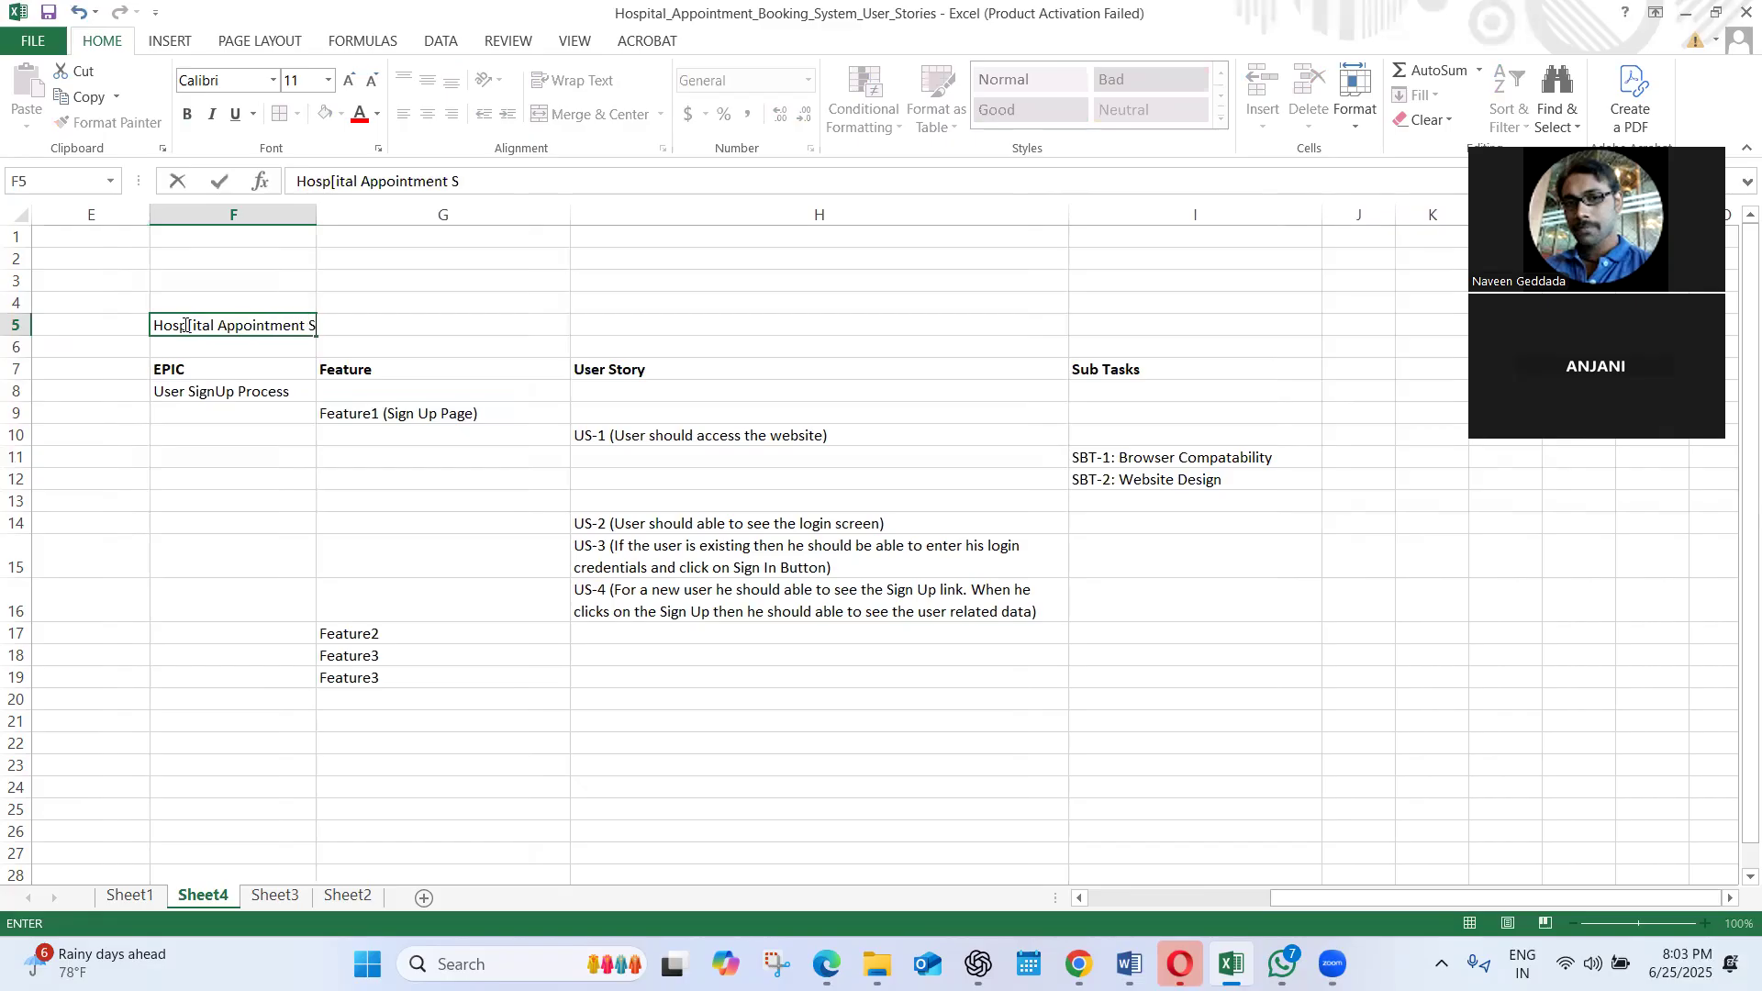
text(ystem)
click(216, 474)
click(224, 333)
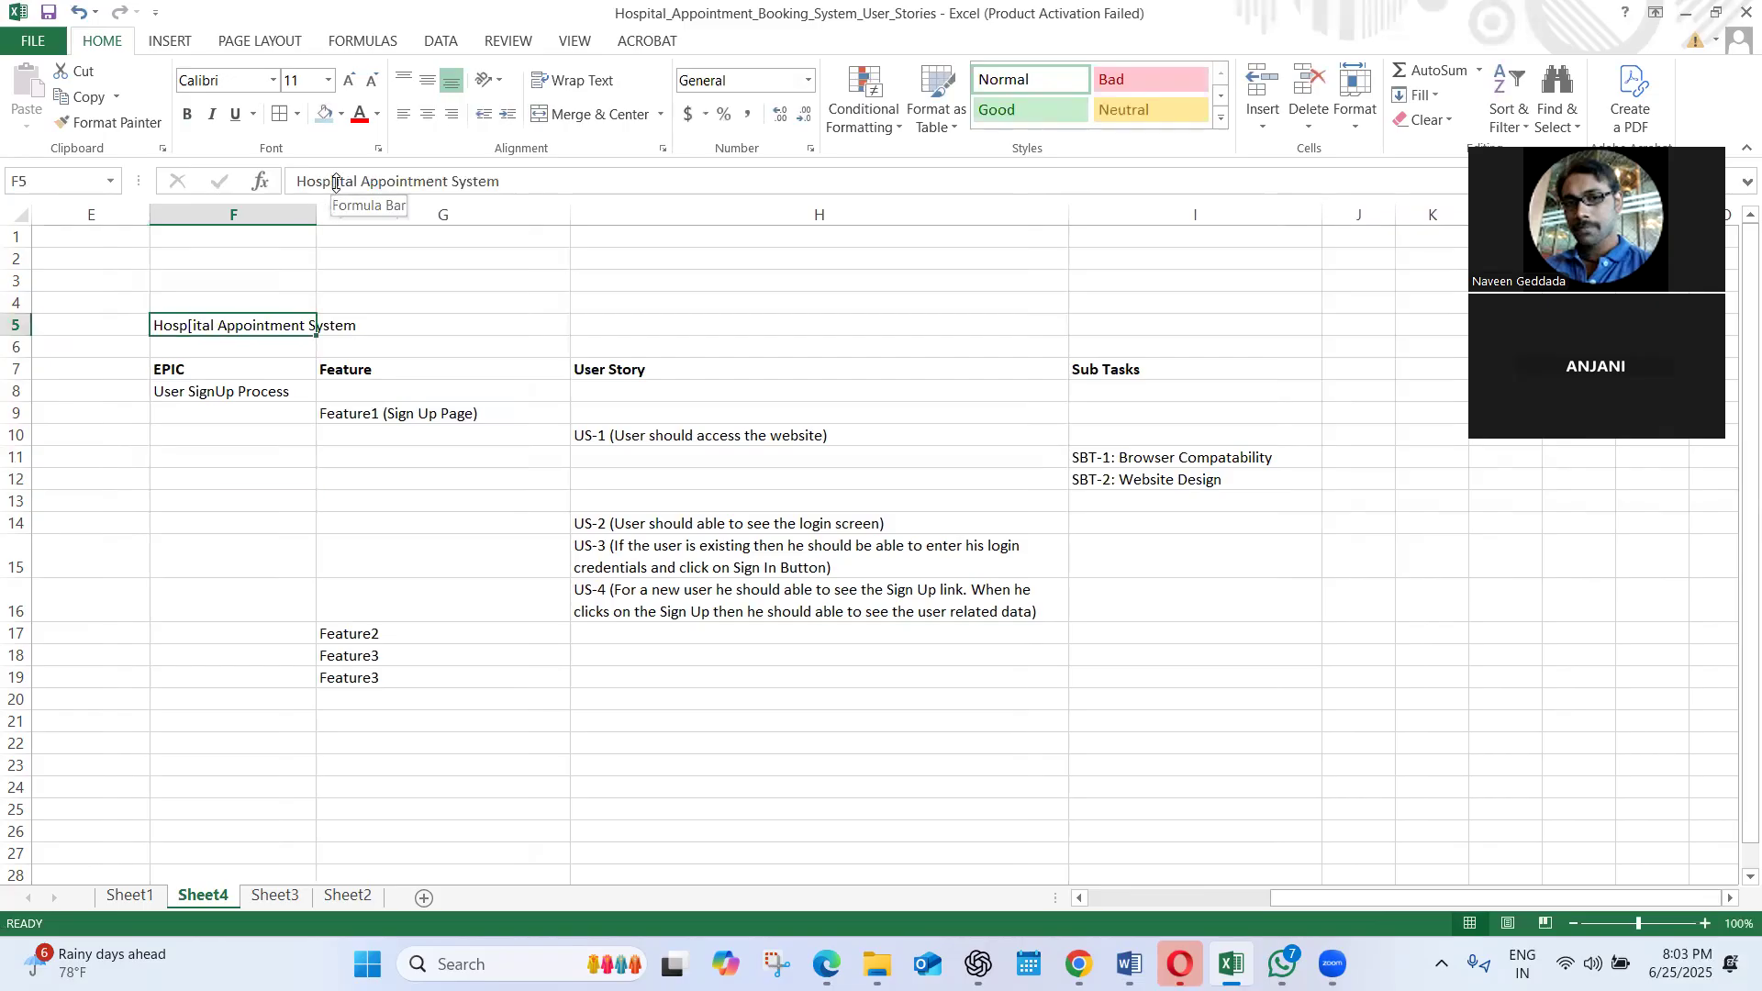
click(336, 181)
key(BackSpace)
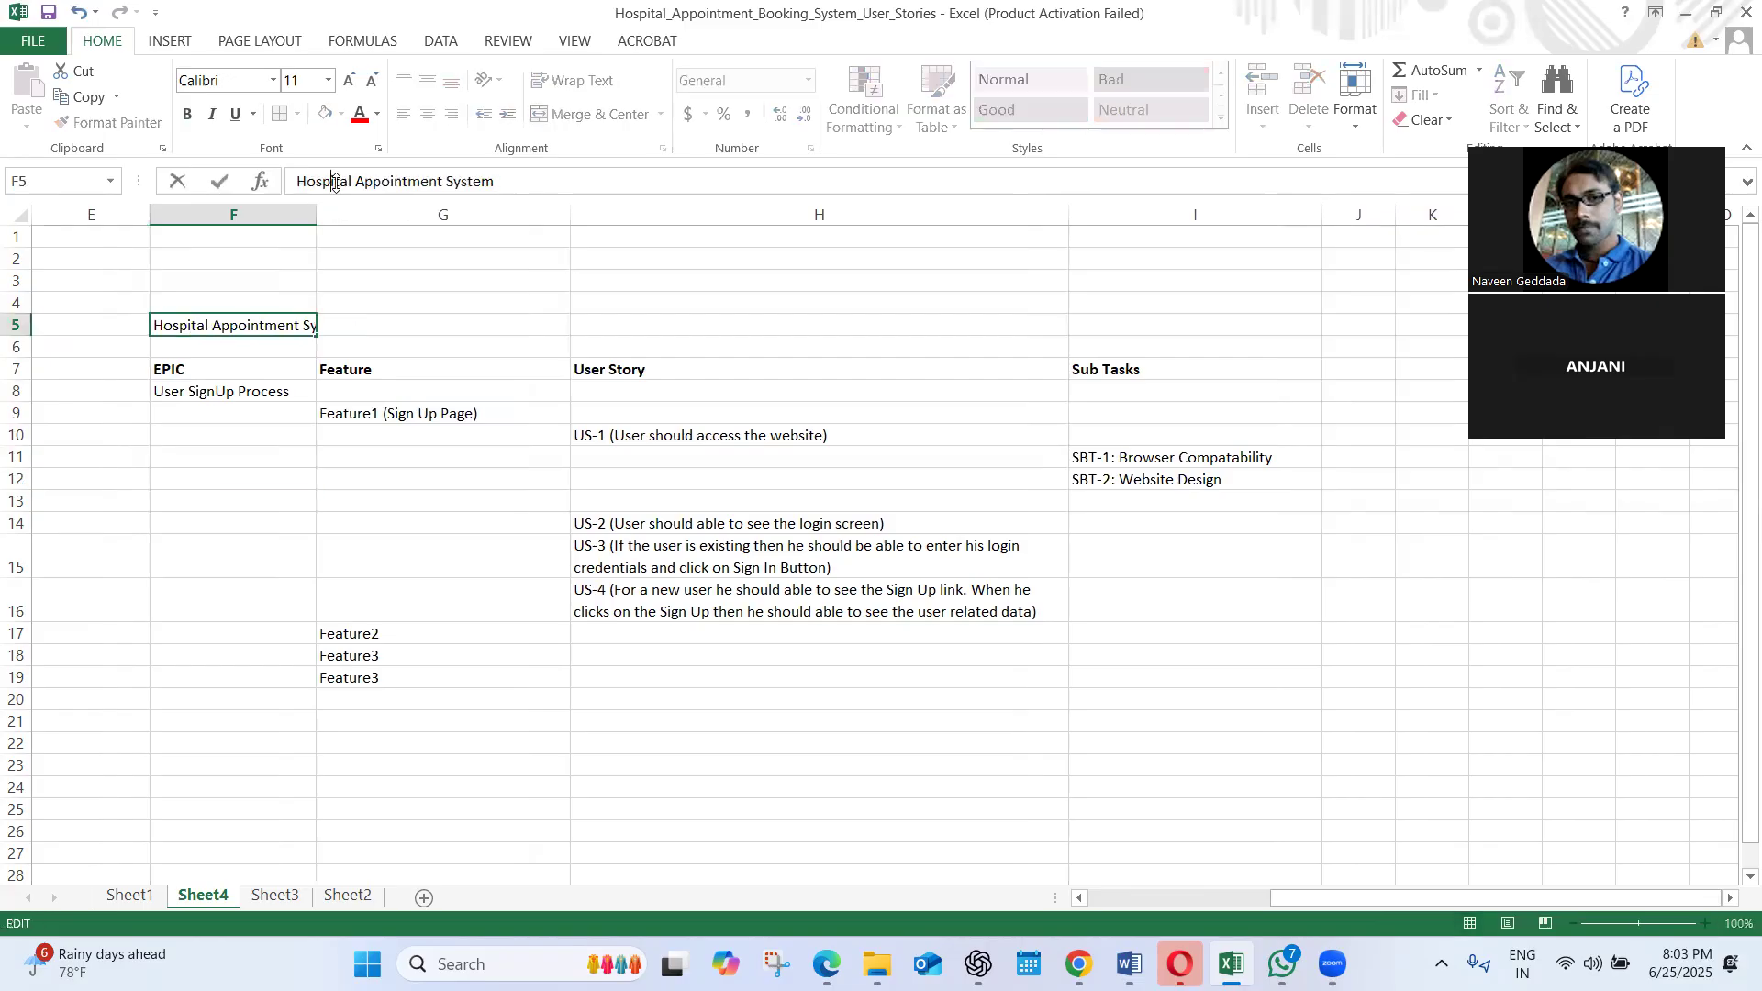
click(248, 503)
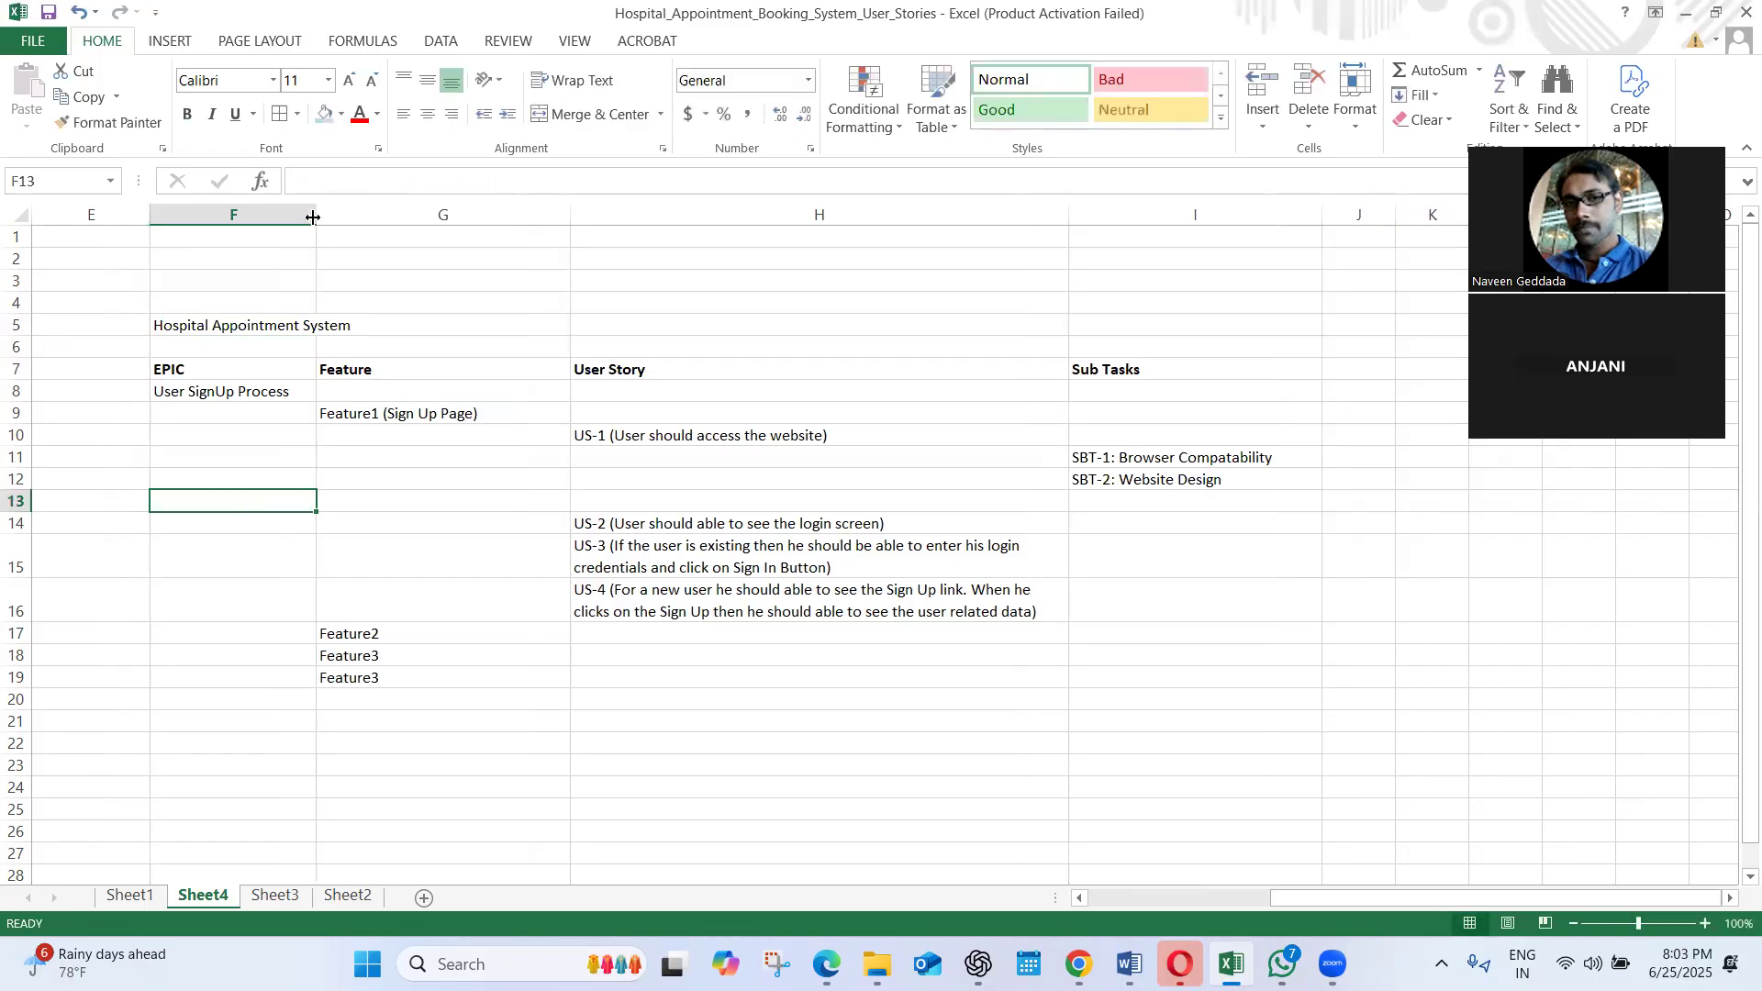
Merge and center the title cell across F5:I5, spanning the four hierarchy columns
click(248, 328)
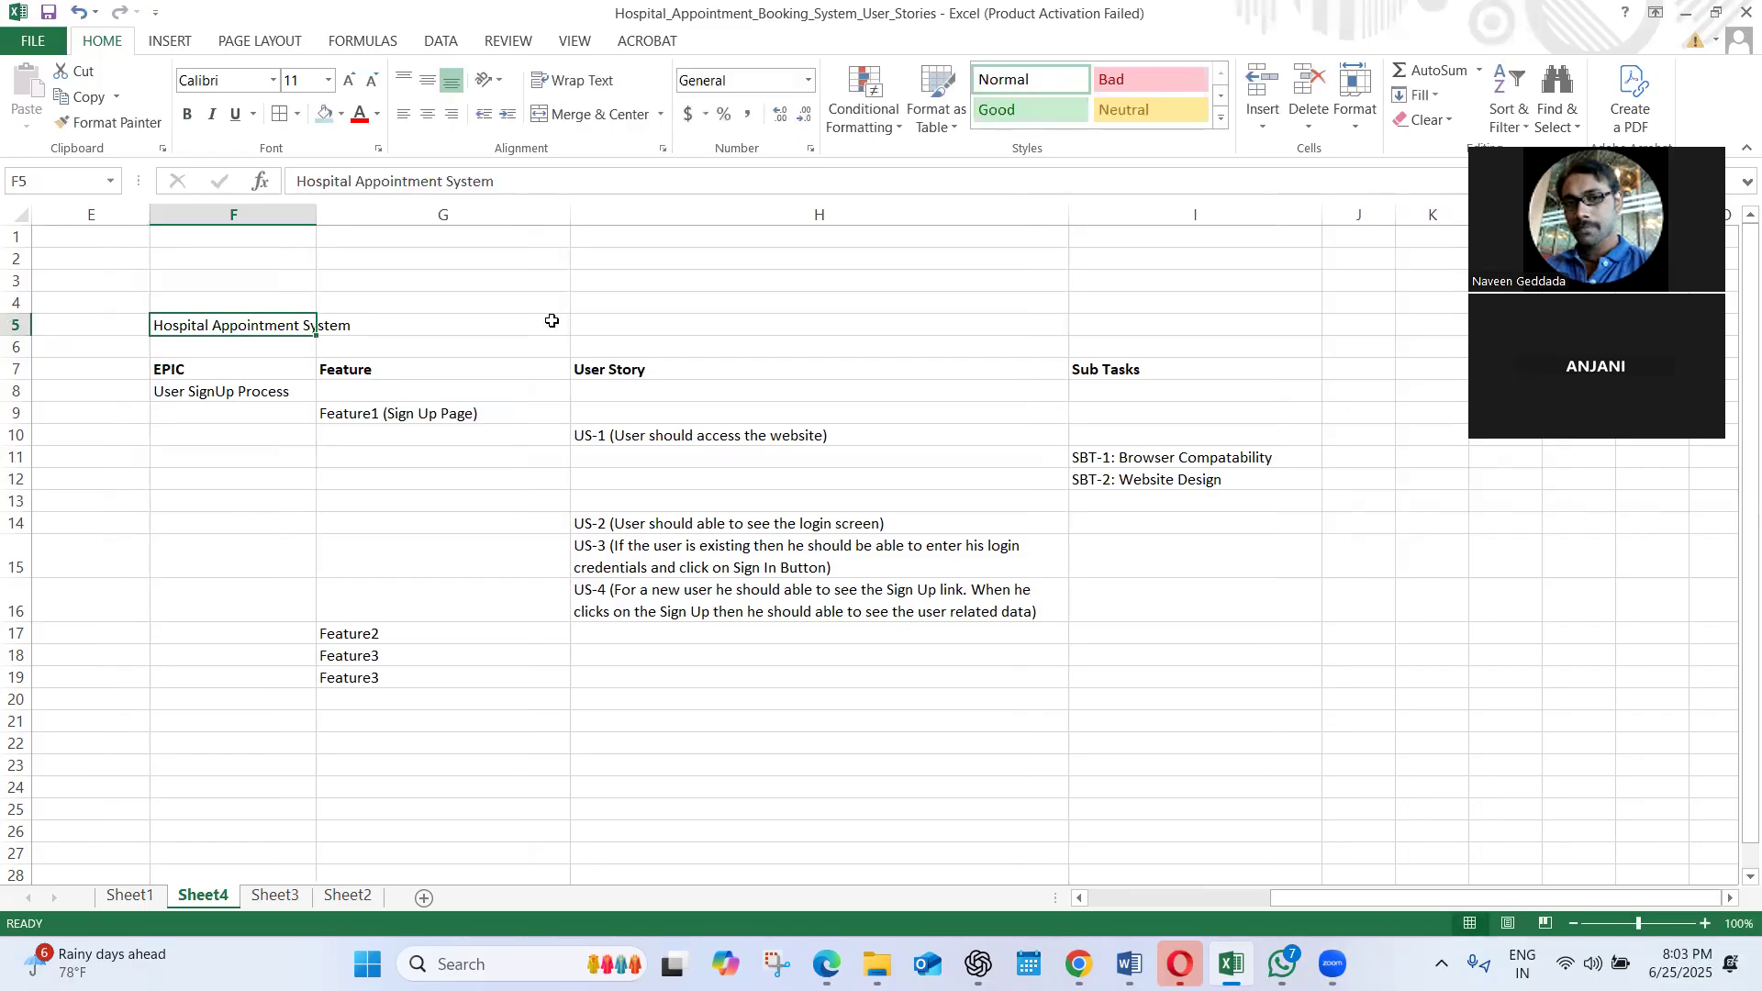
shift+click(1115, 340)
click(1113, 329)
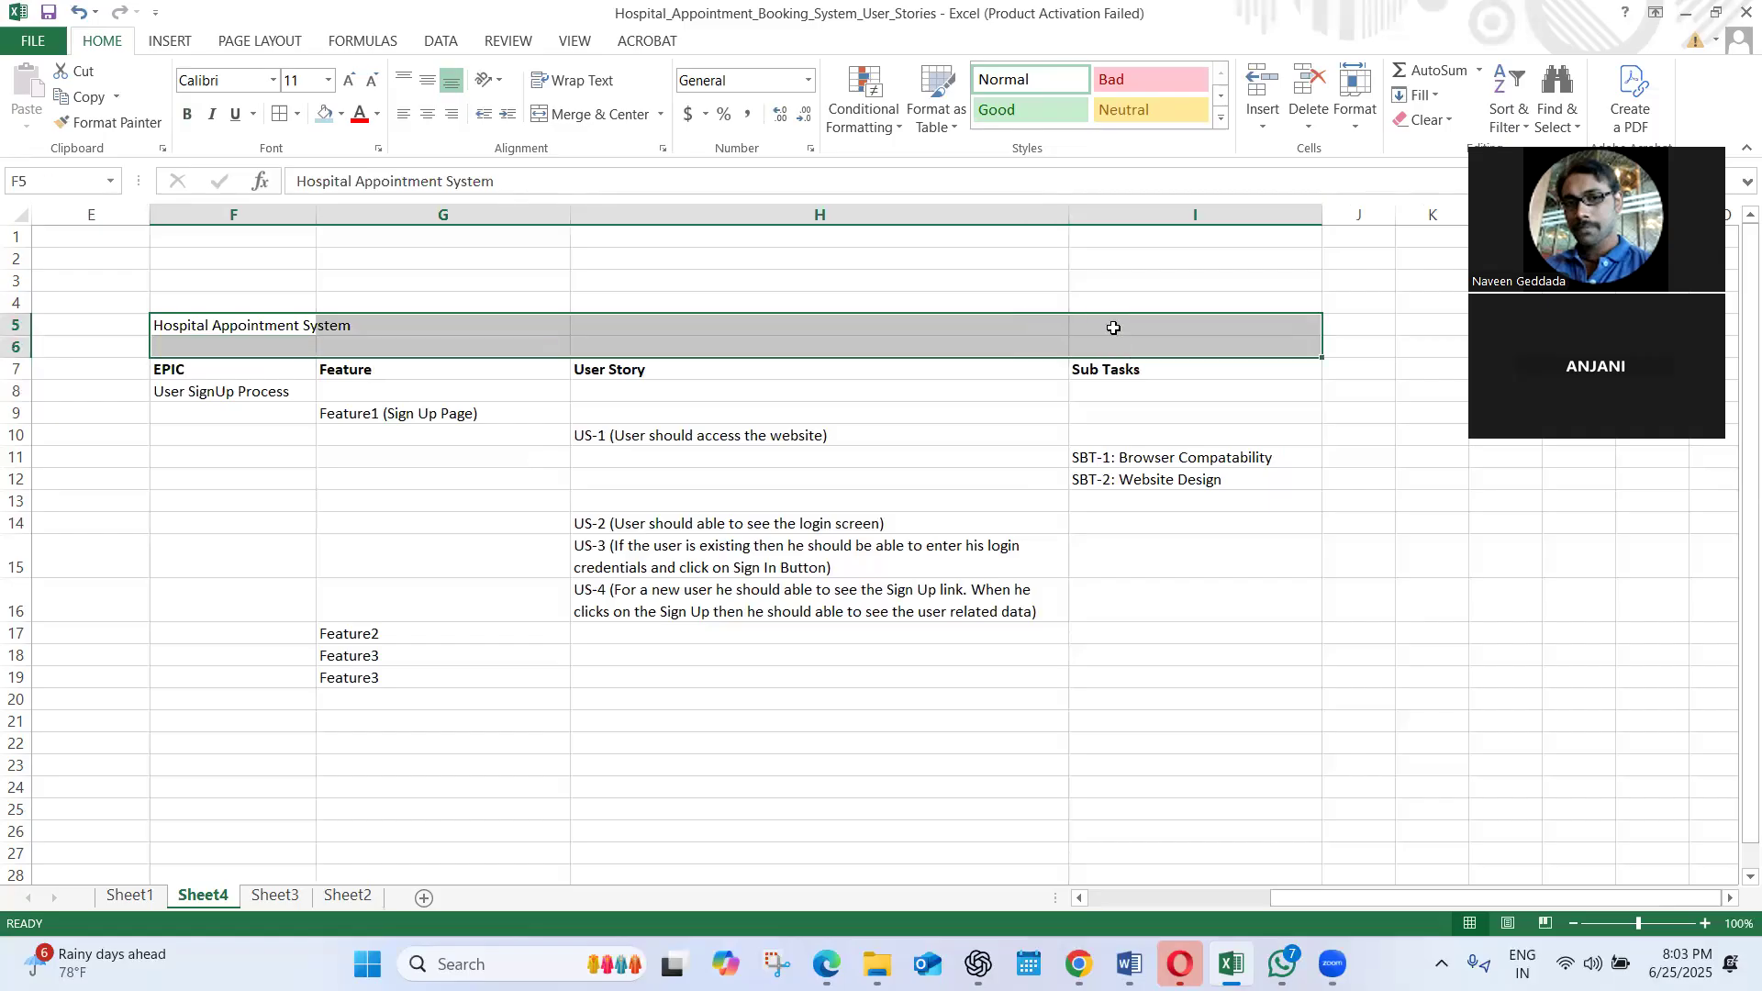
shift+click(236, 329)
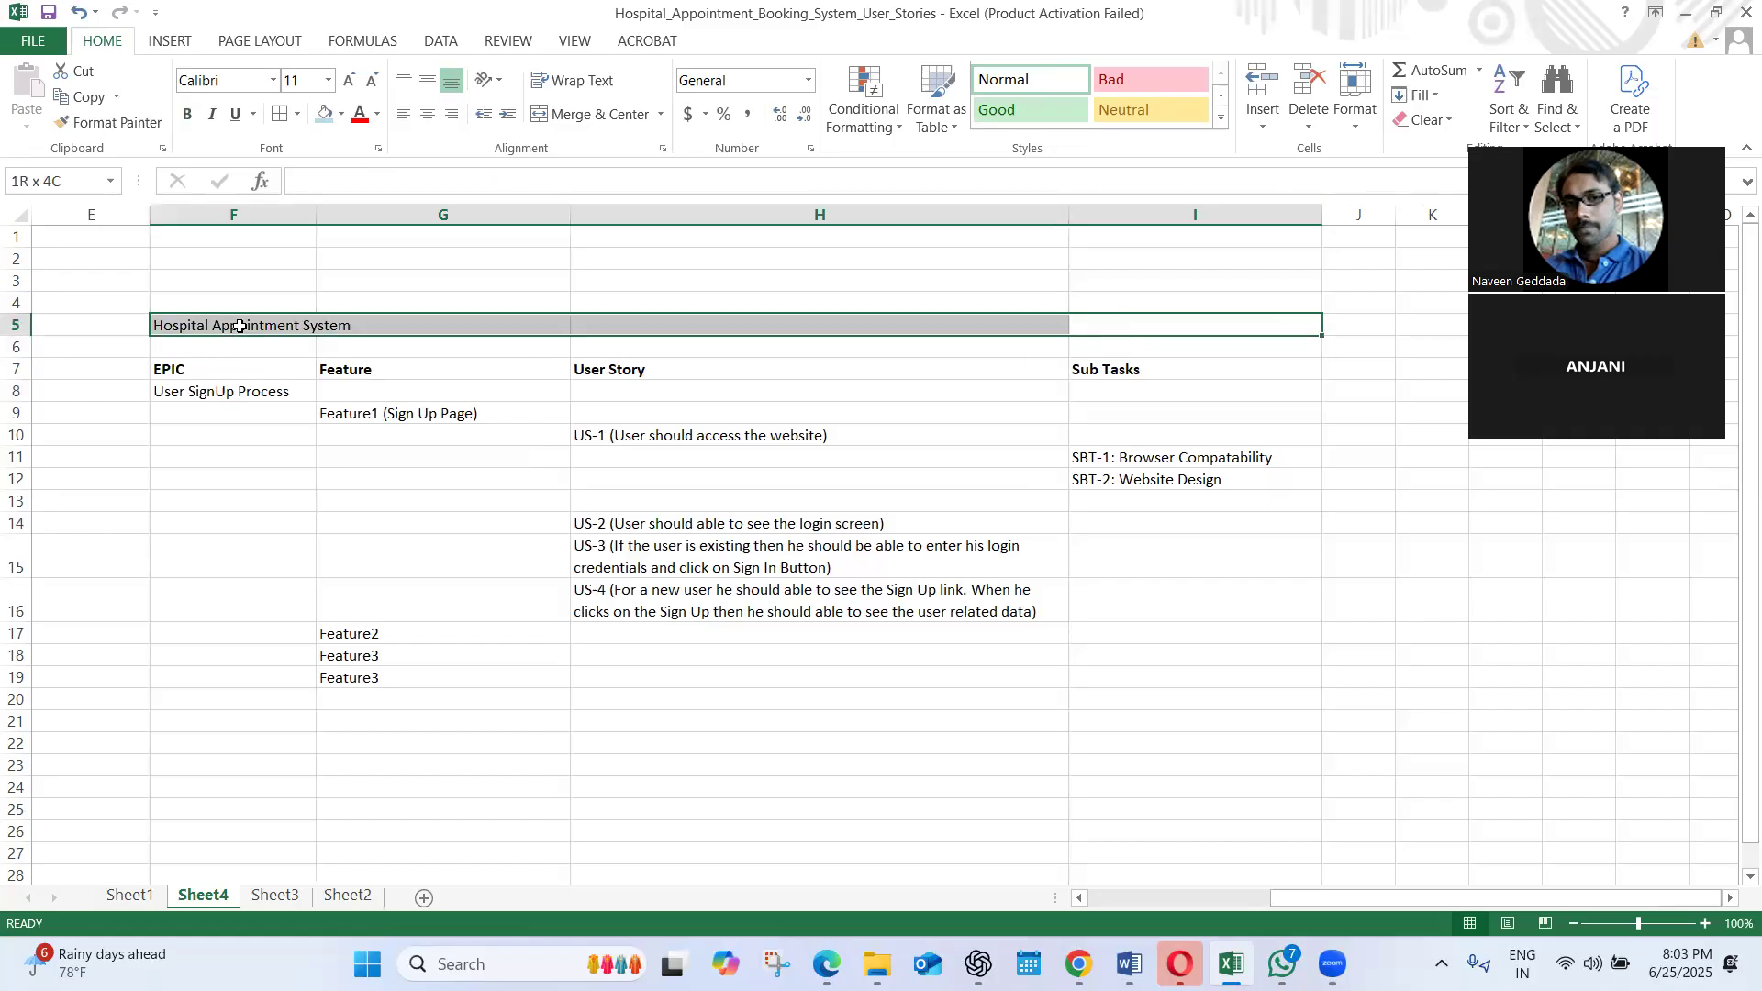
click(595, 124)
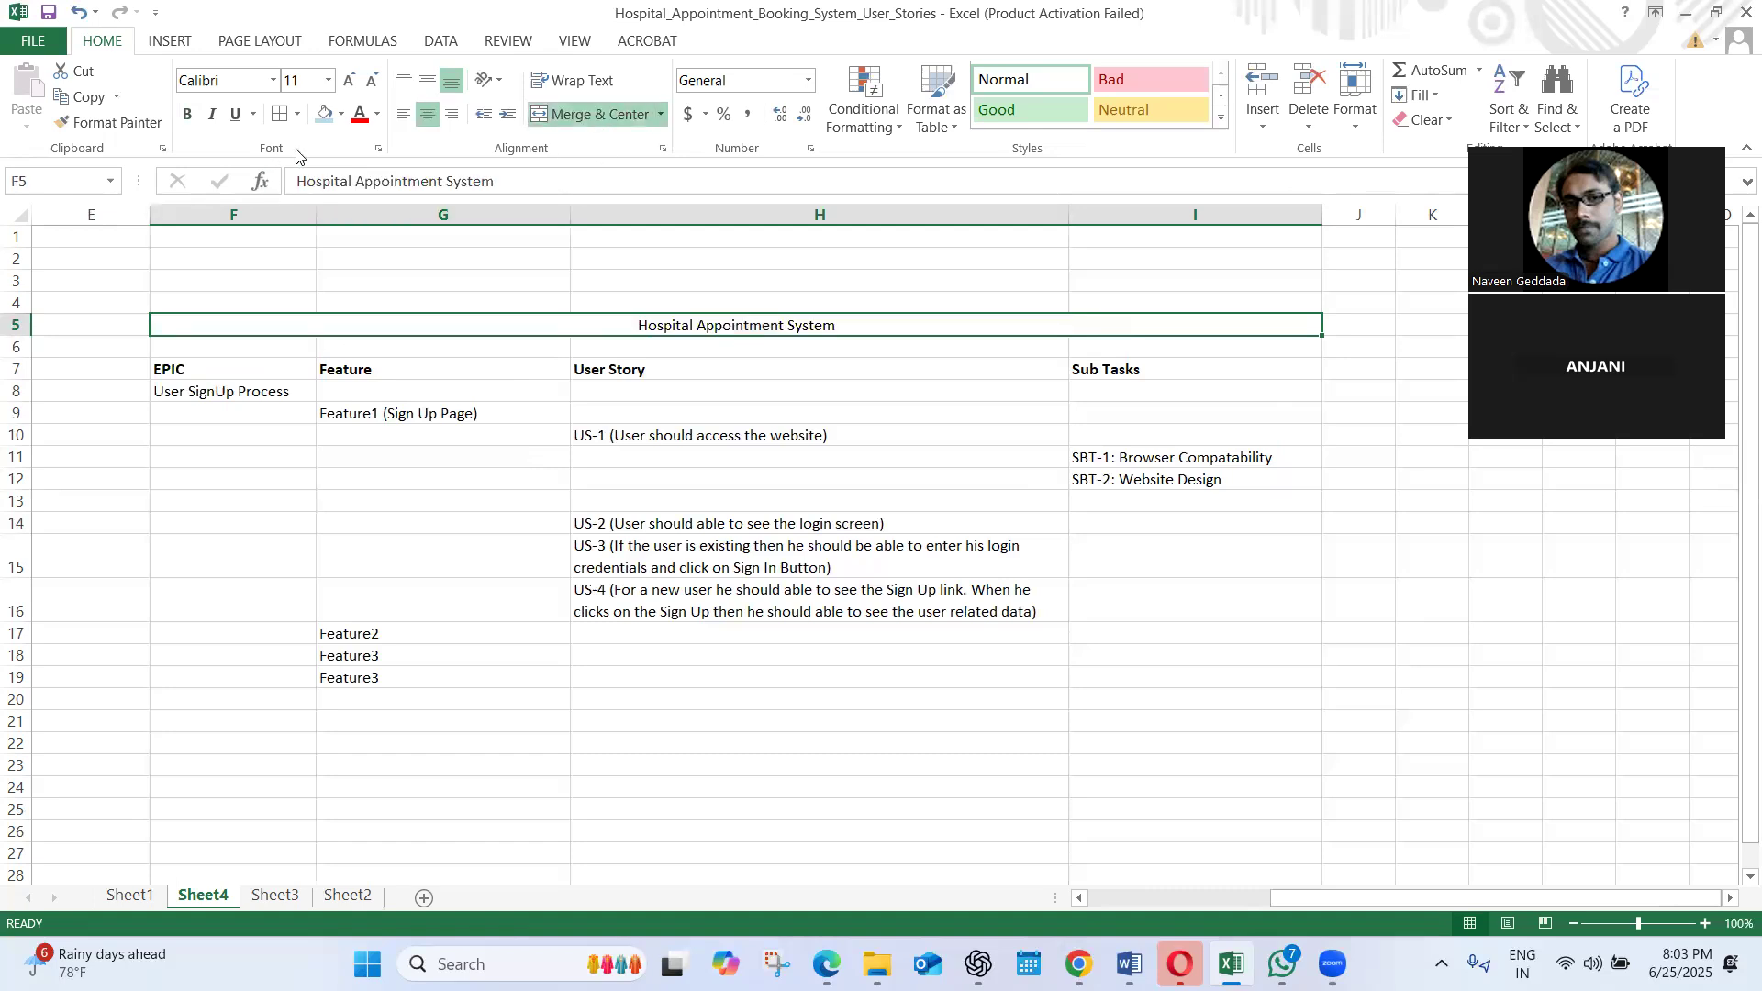
Left-align the merged title in row 5 and make it bold
click(404, 114)
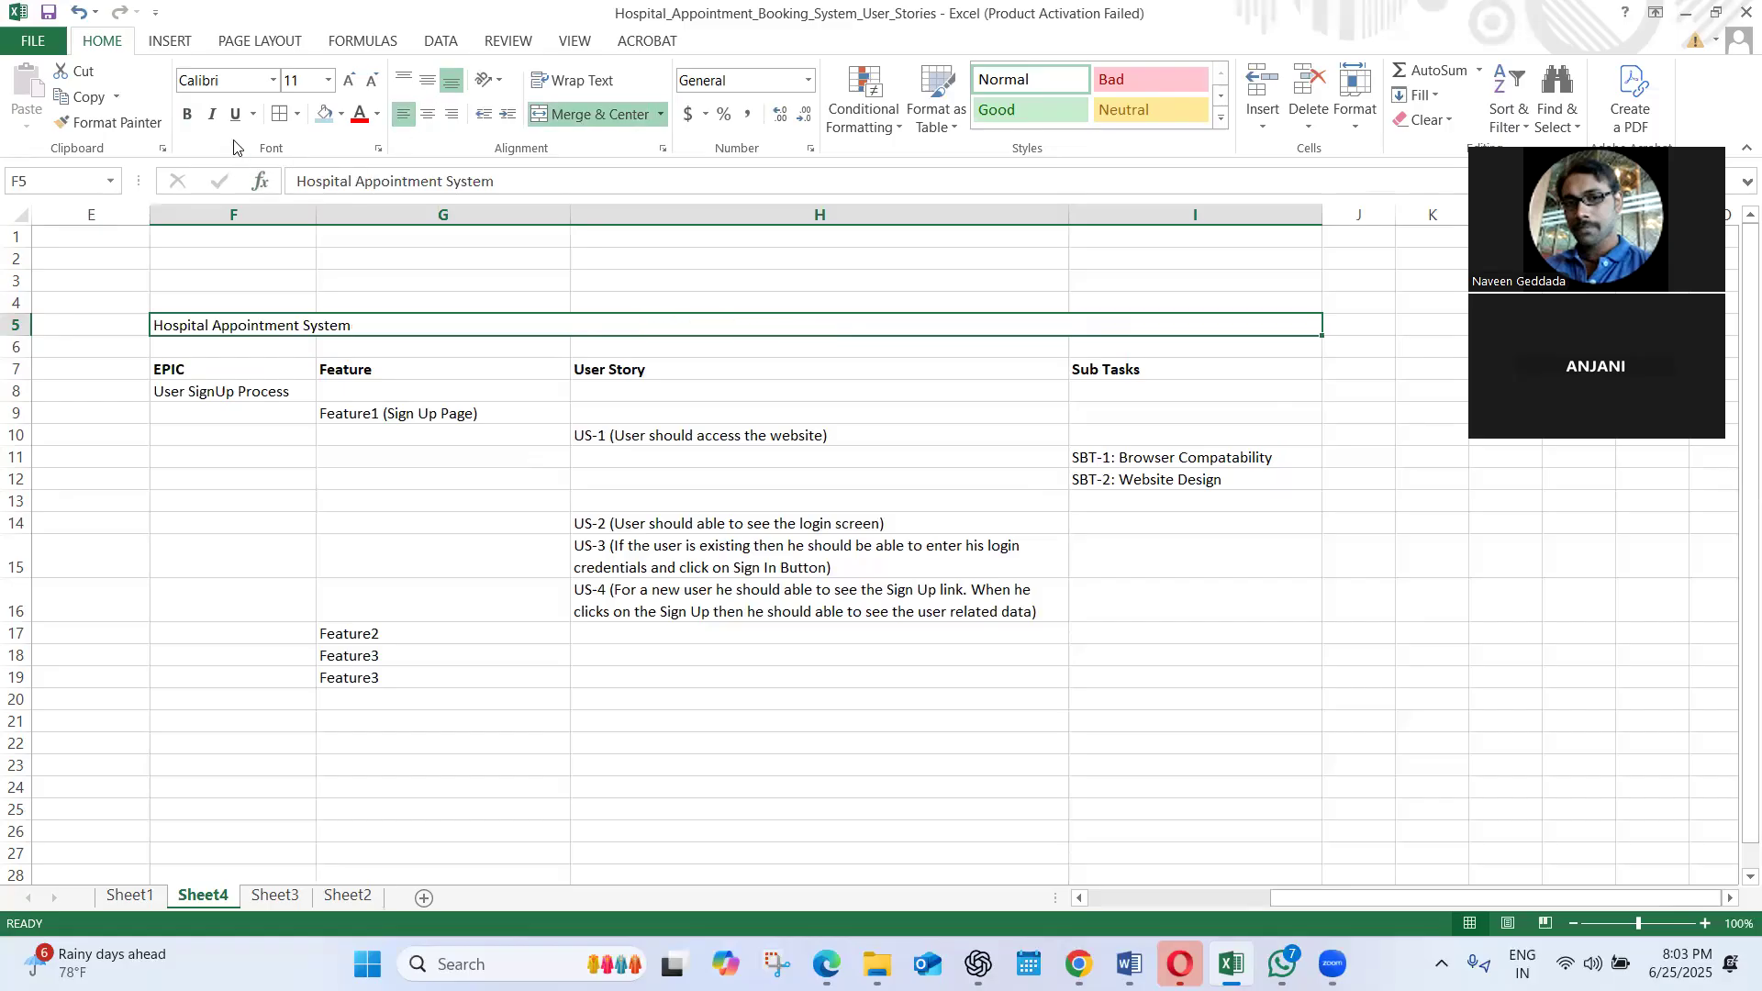
click(188, 113)
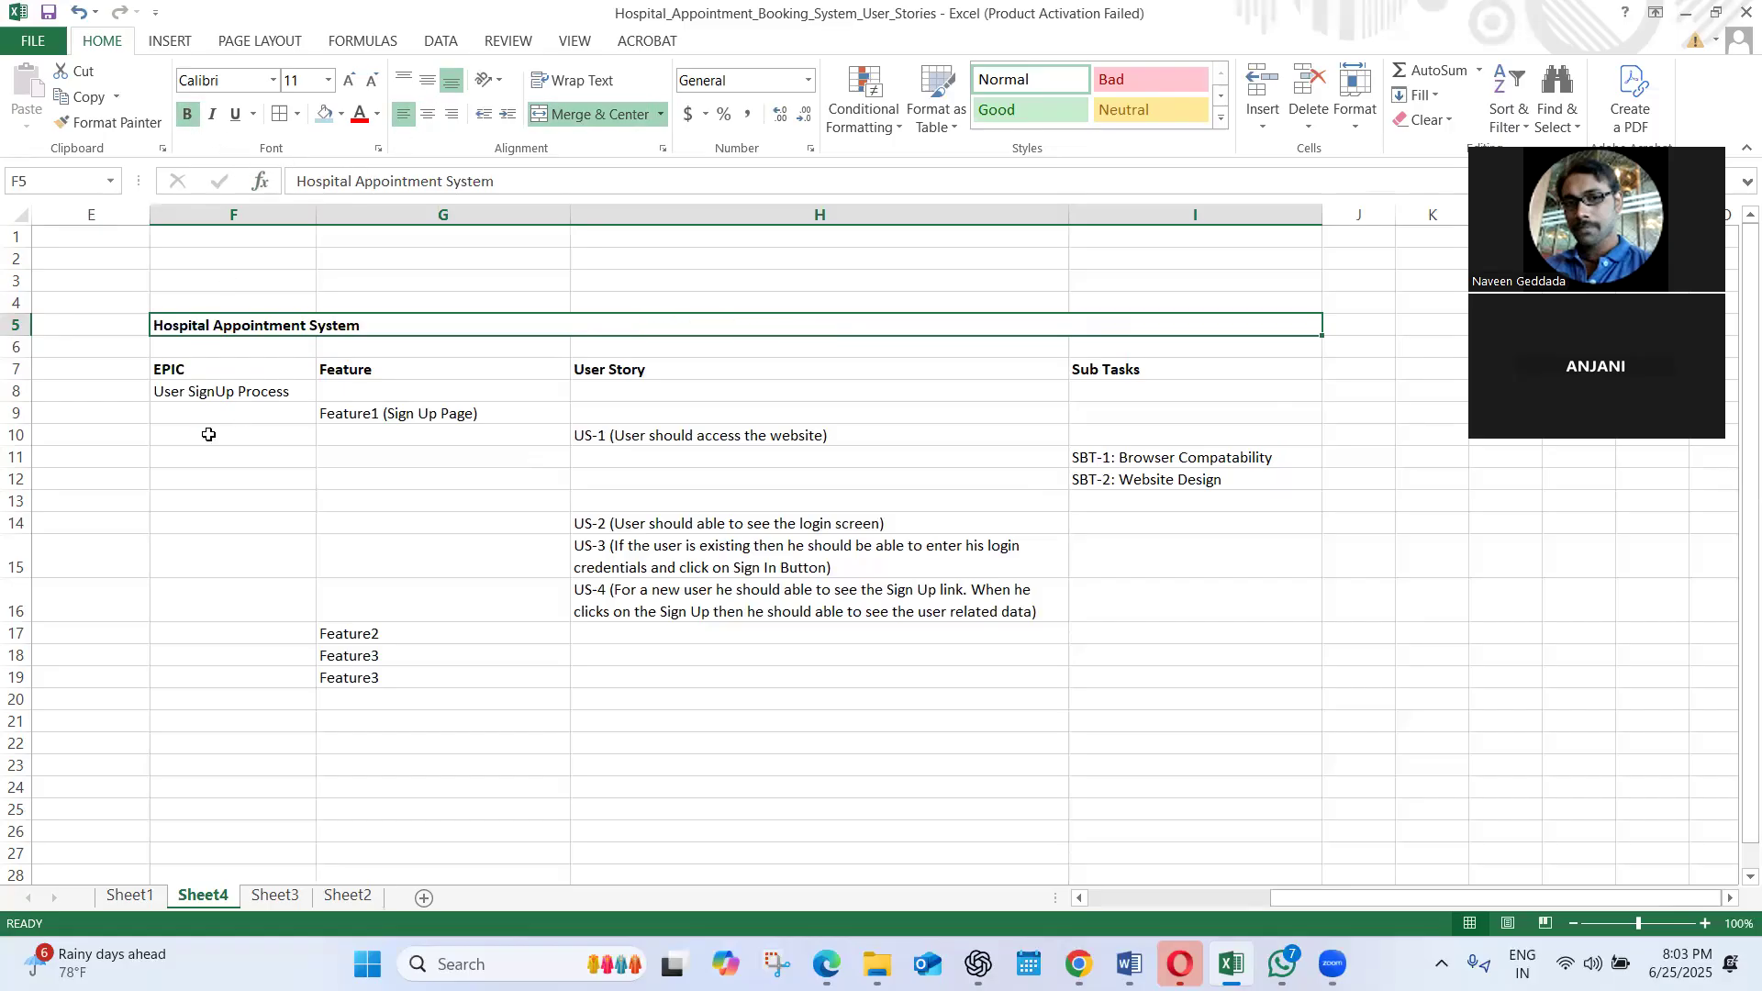
click(207, 434)
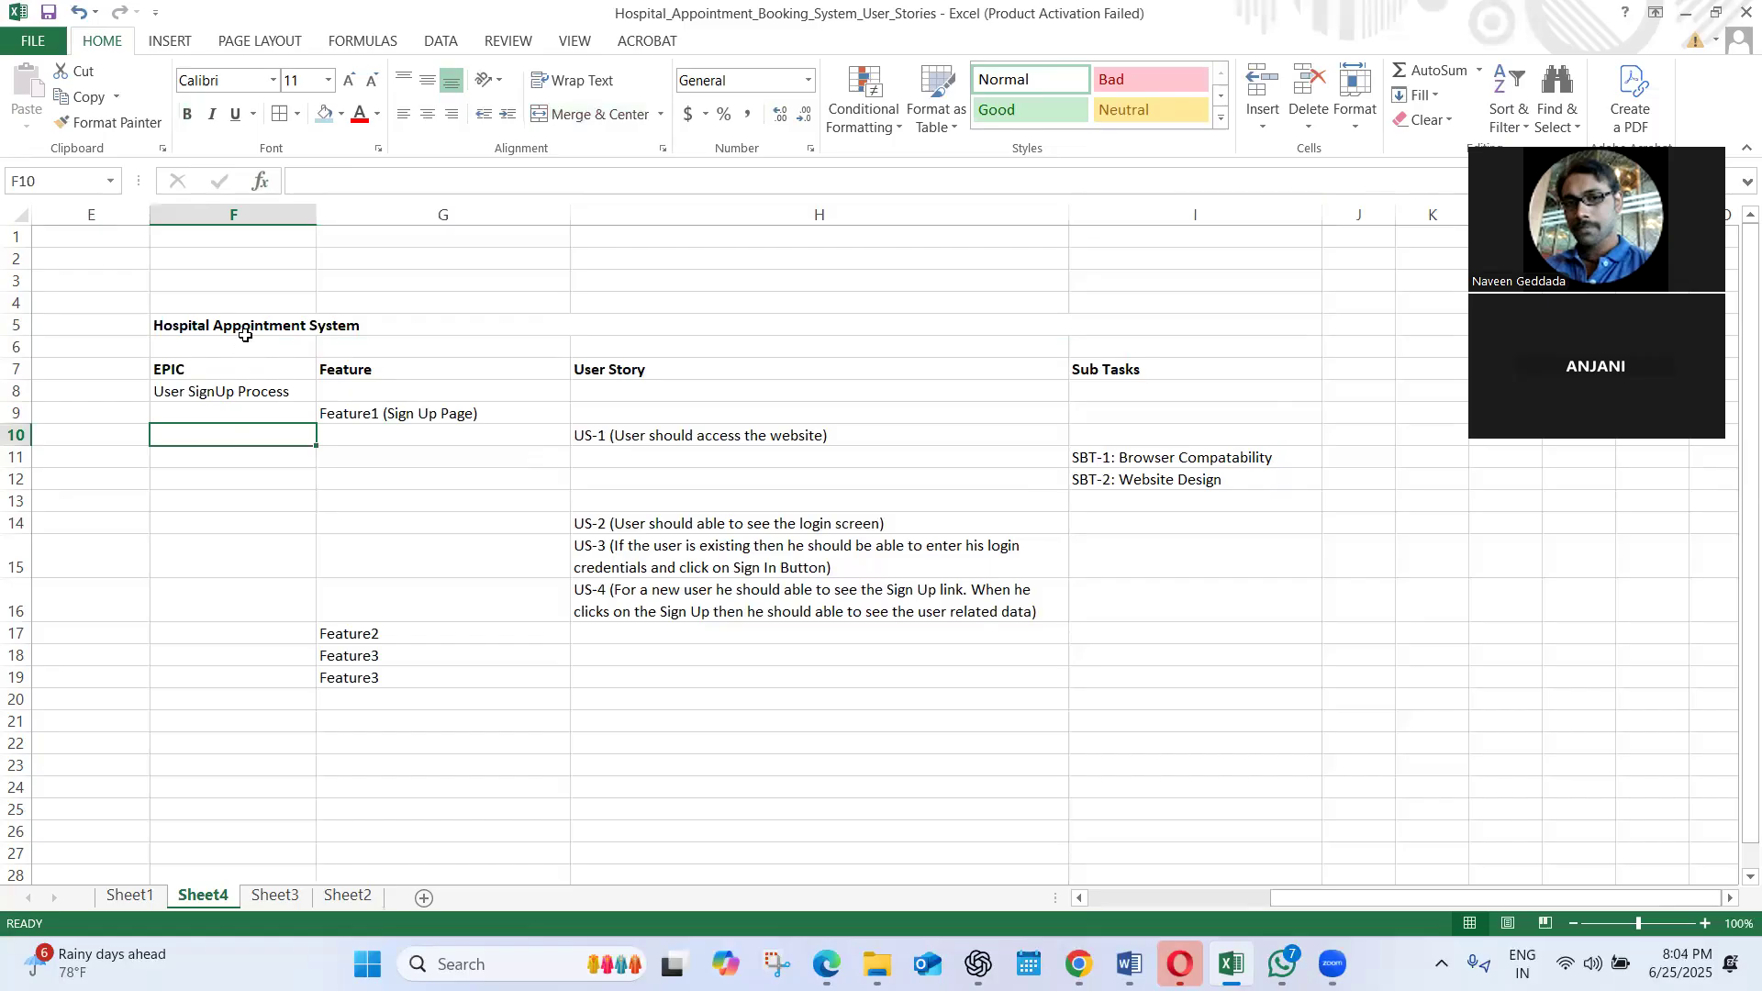
Review the hierarchy from the title through the epic, Feature1, US-1 and its two sub tasks to US-2
click(236, 327)
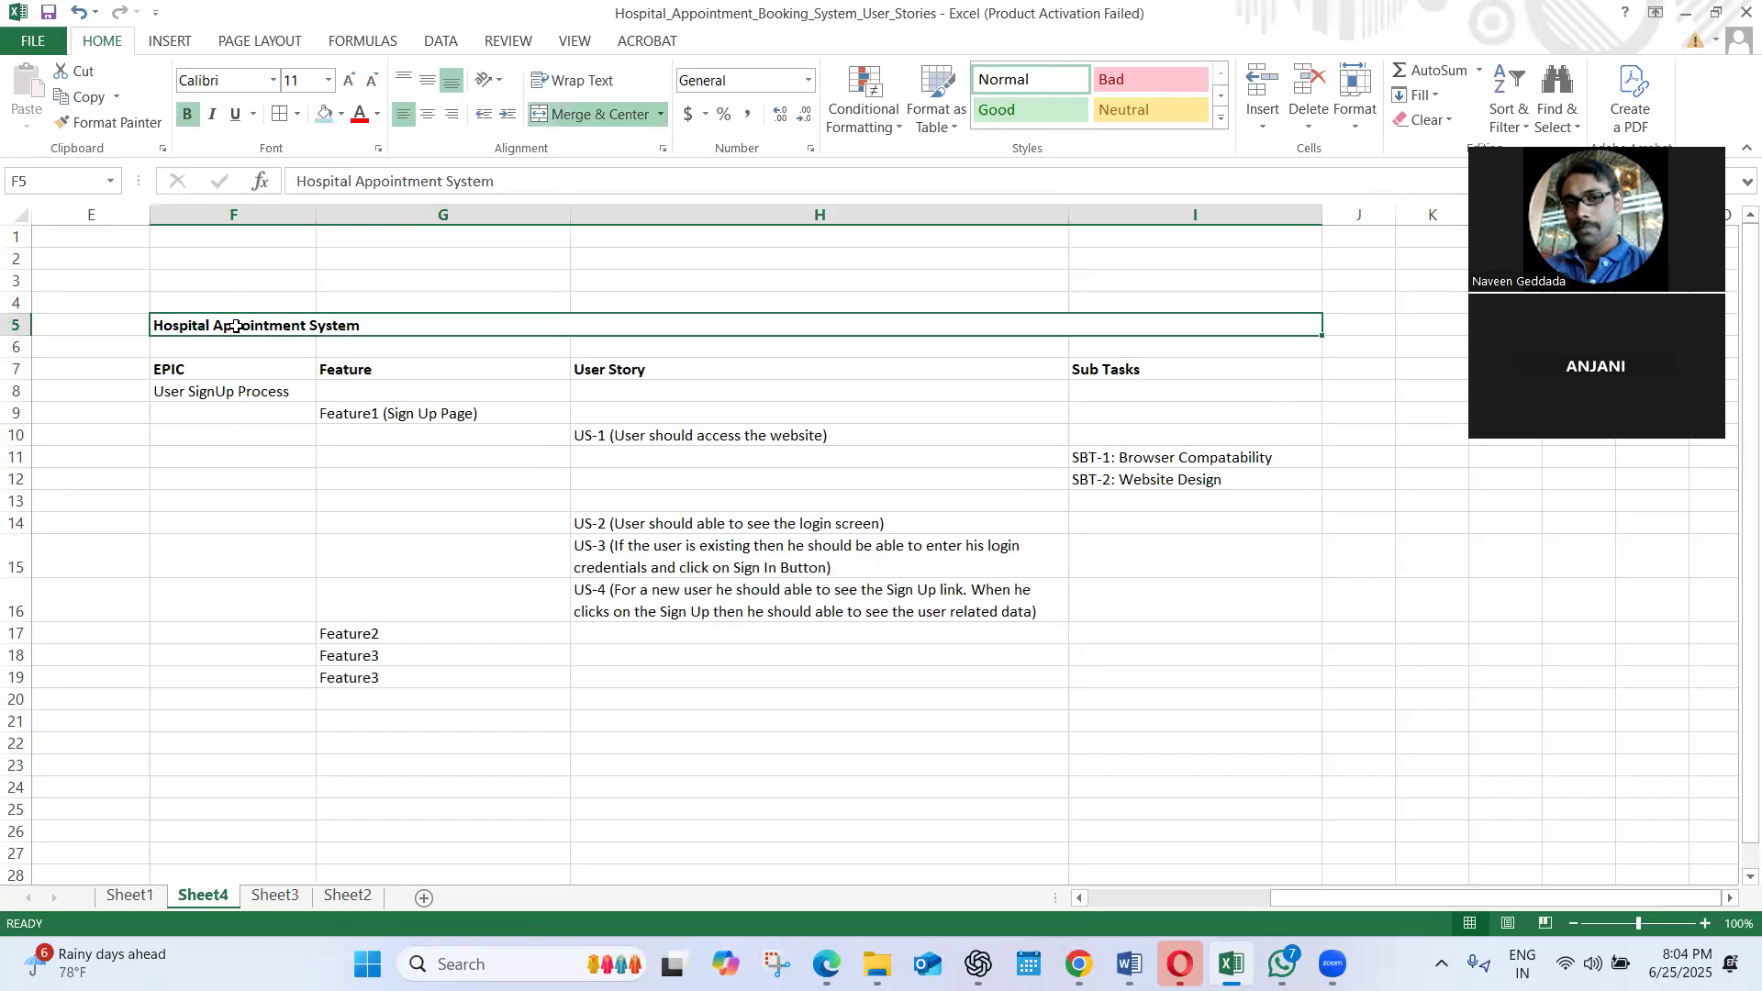
click(200, 369)
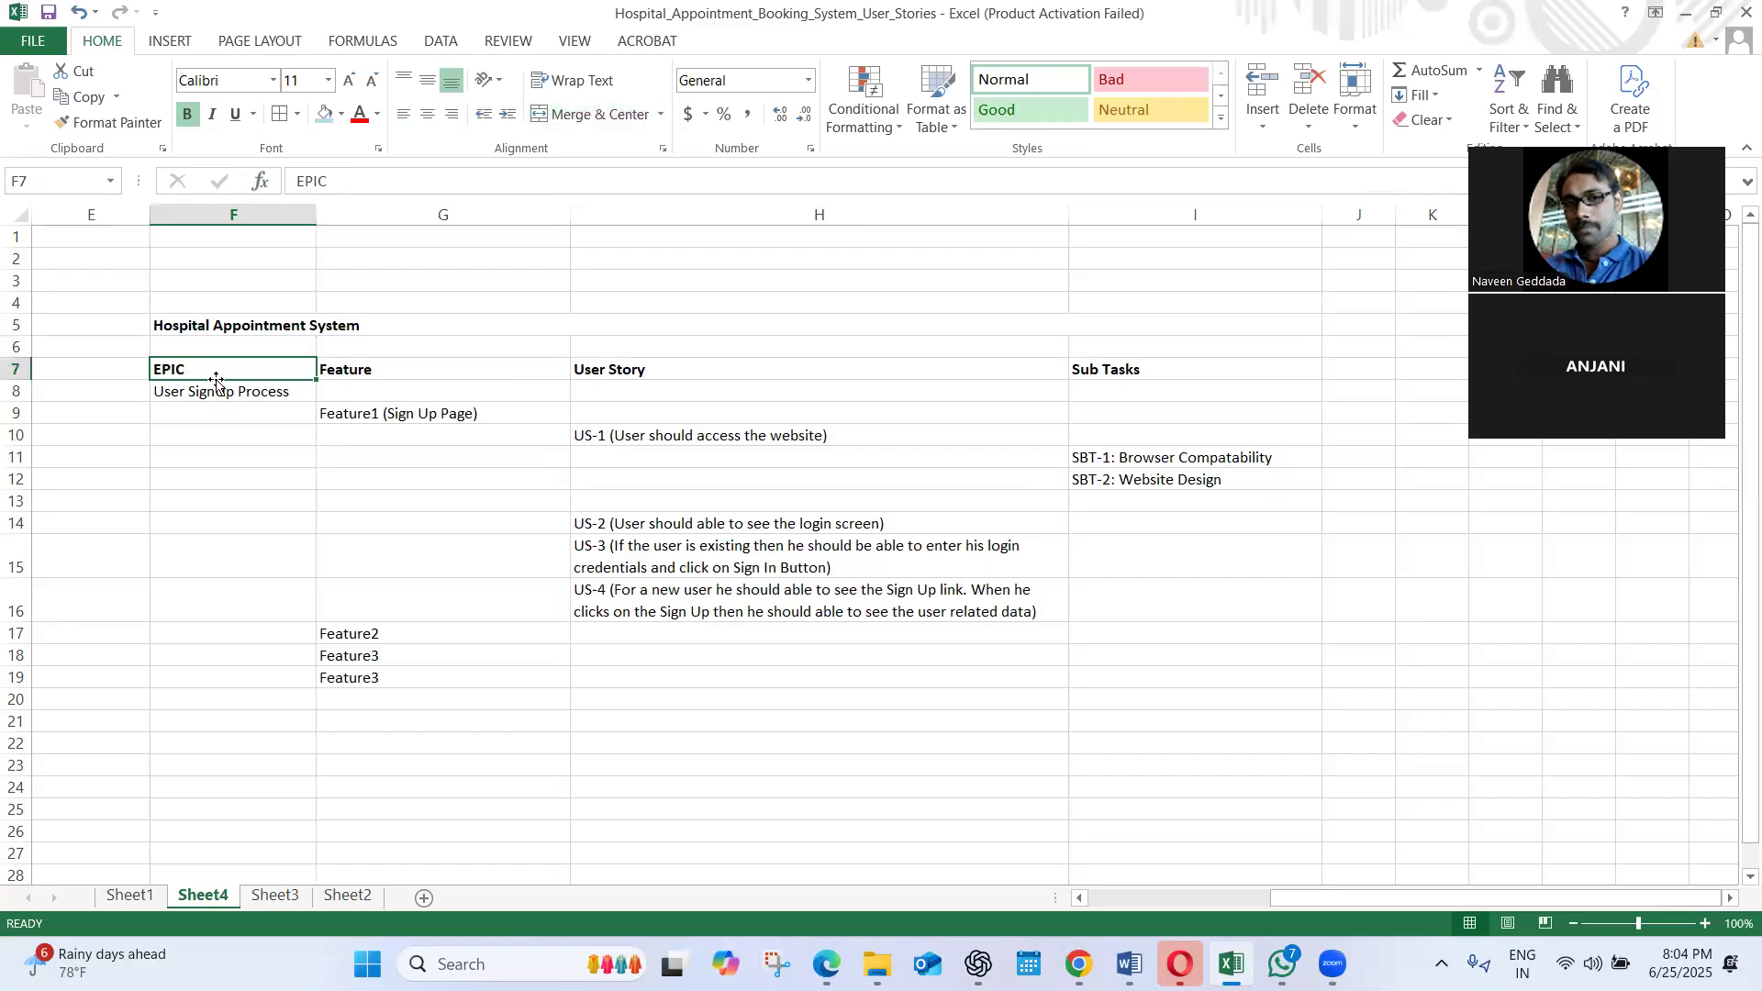
click(223, 390)
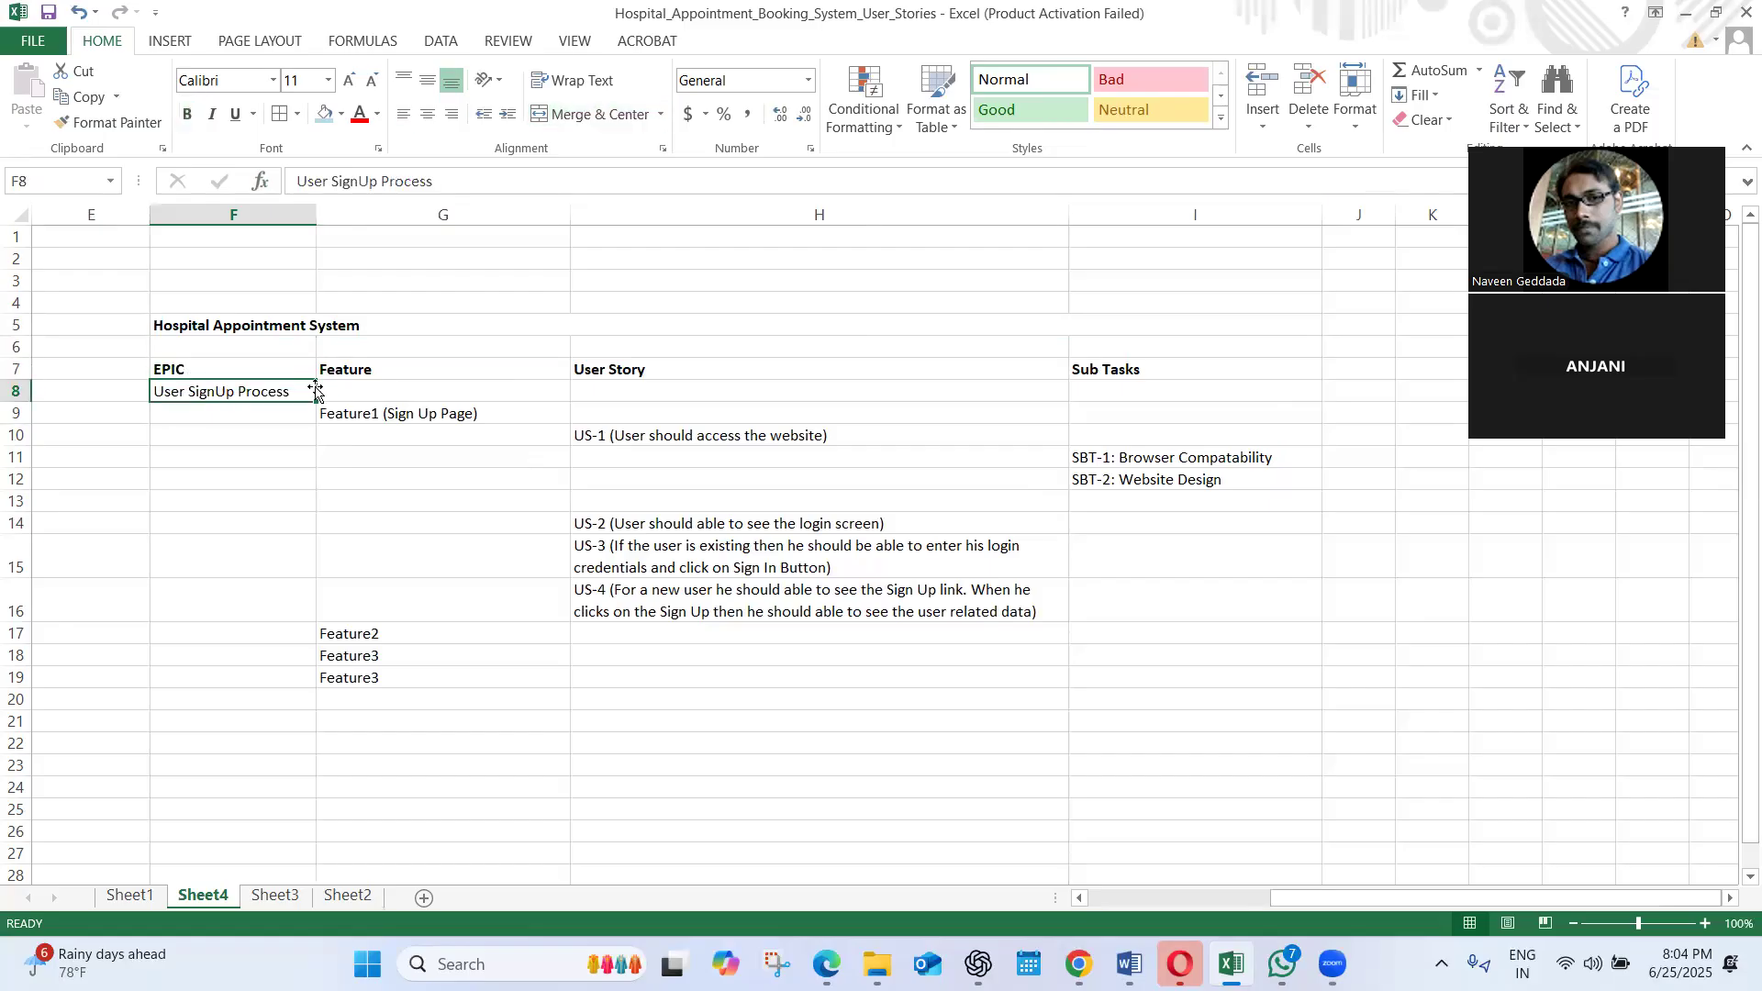
click(363, 415)
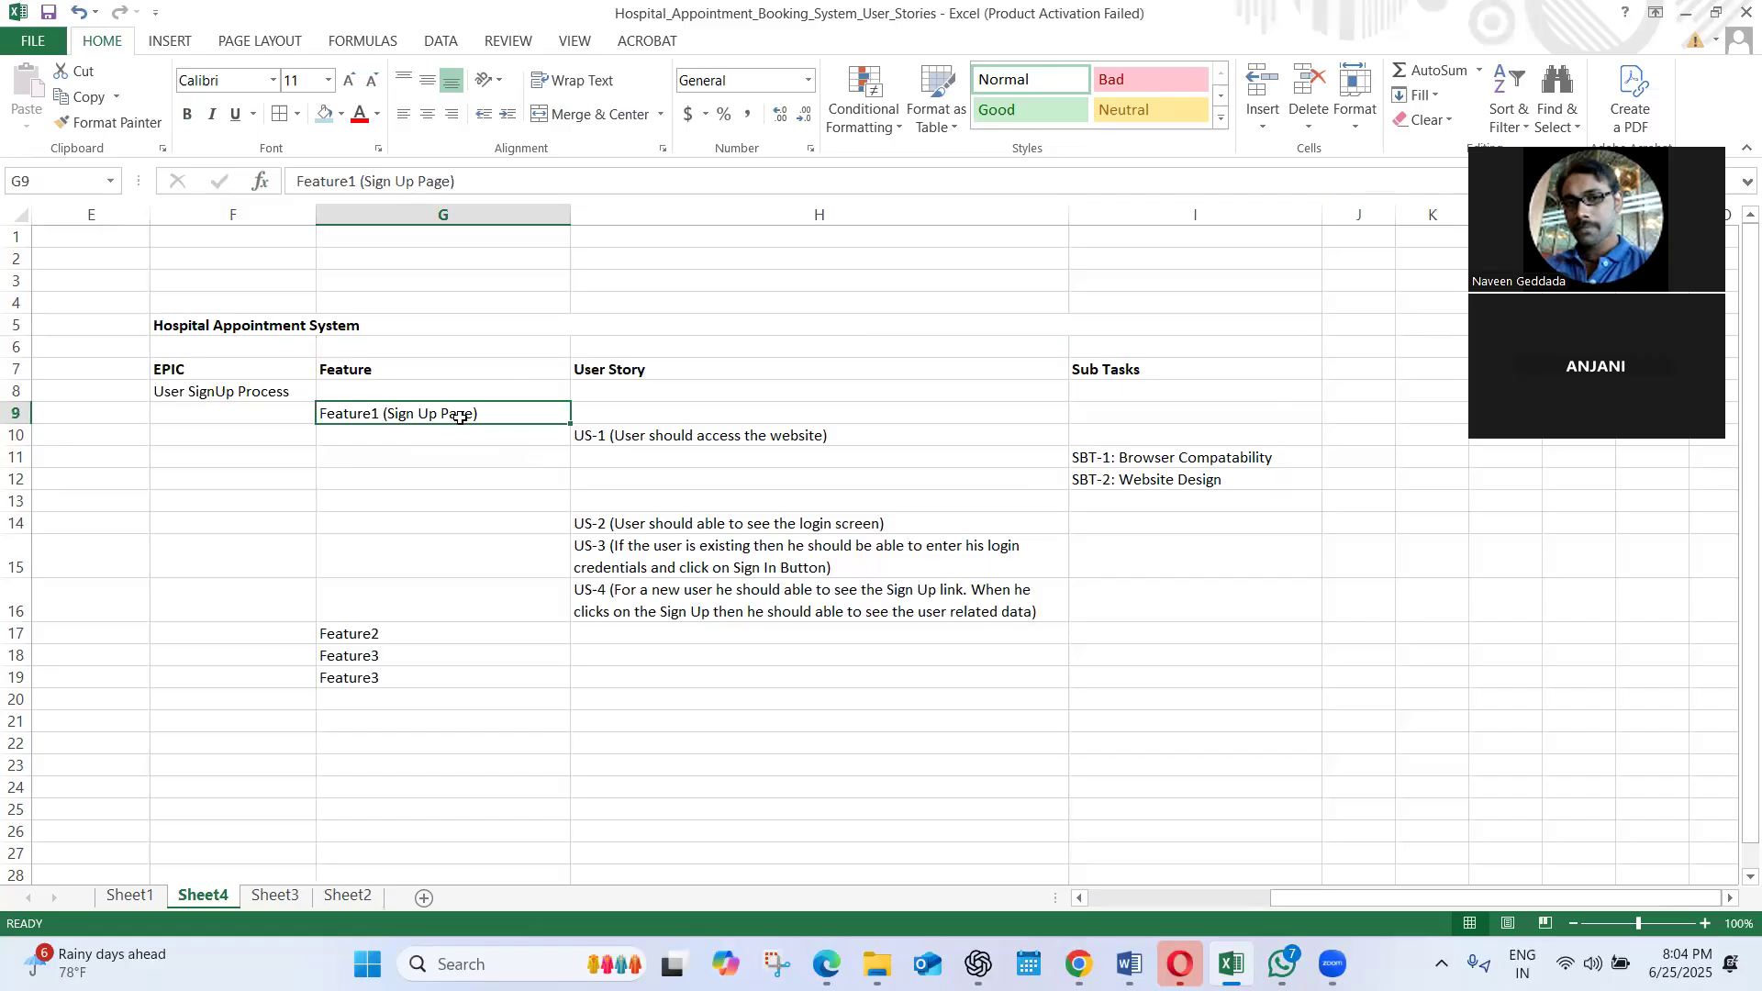
click(611, 441)
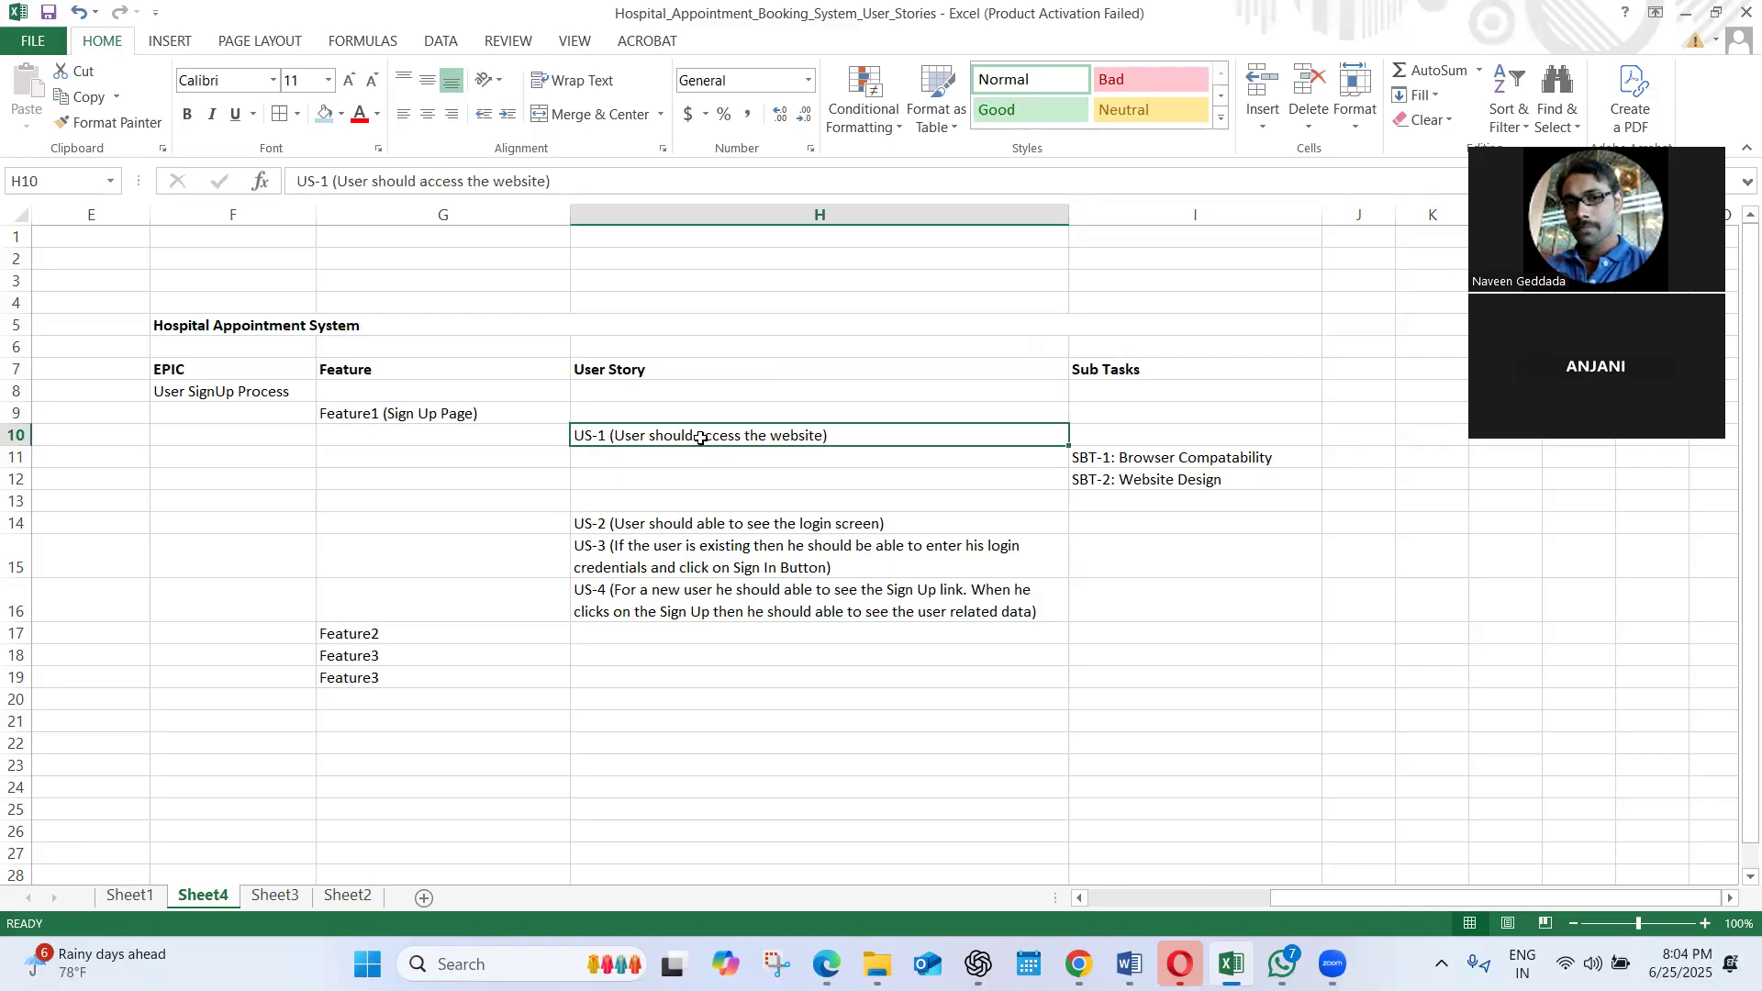
click(1169, 458)
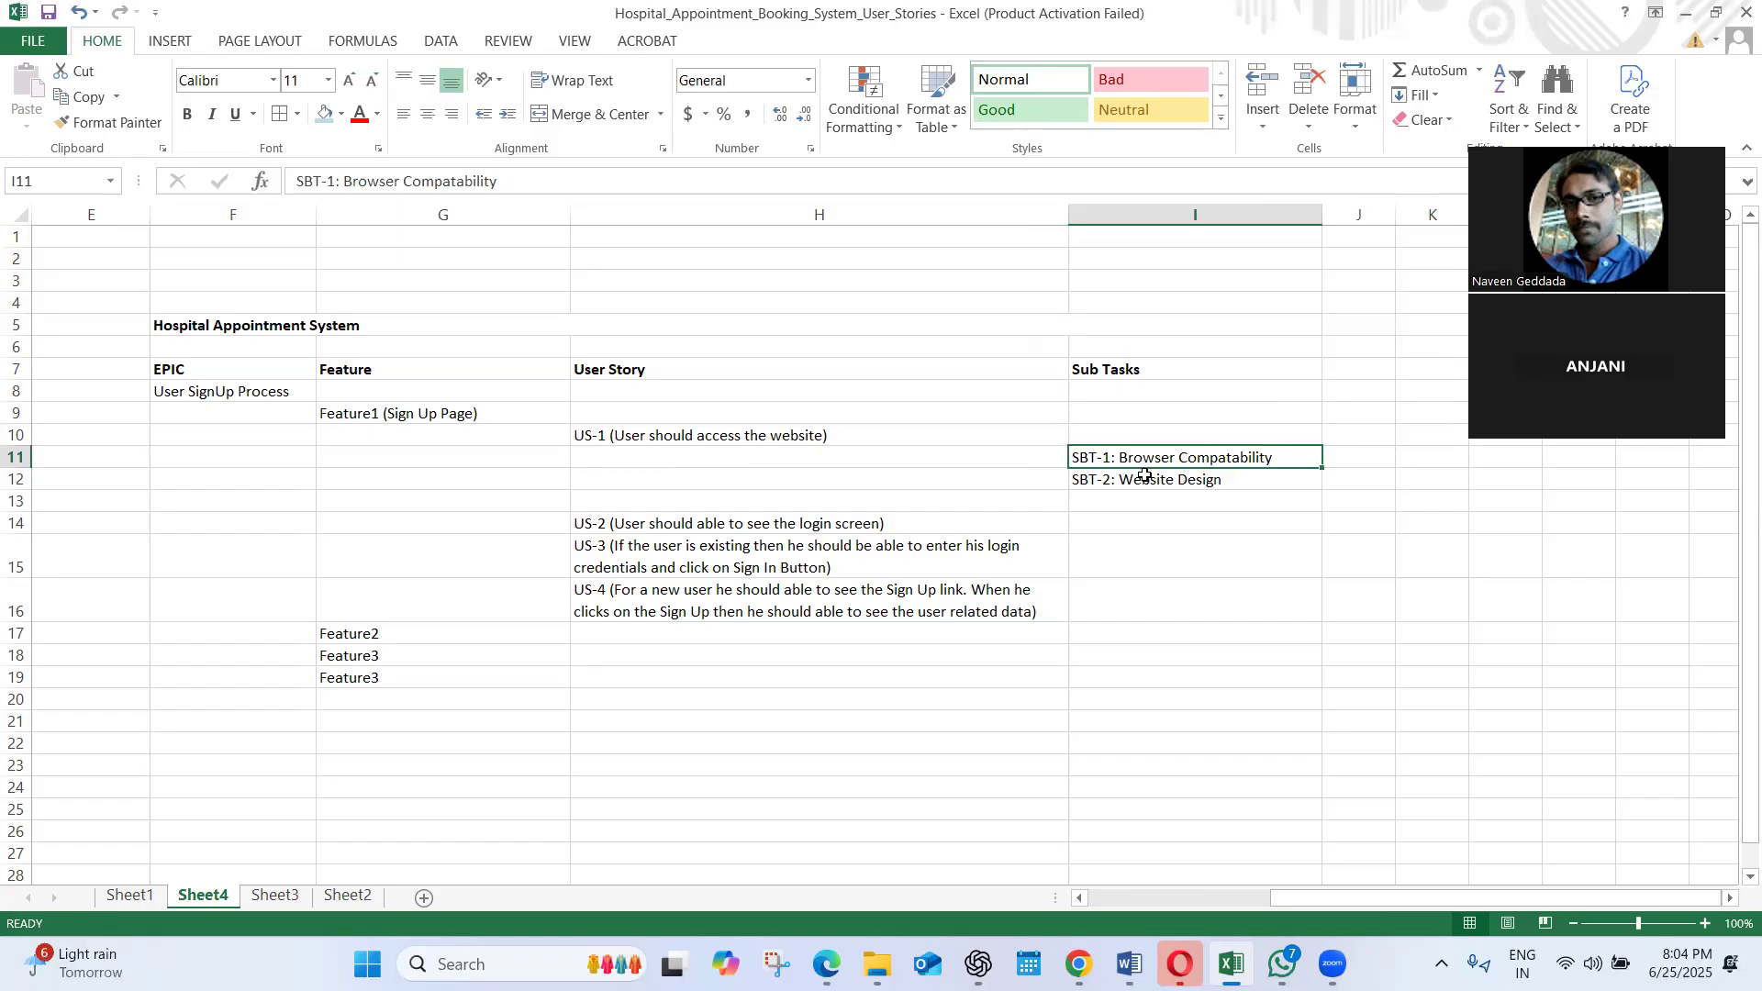
click(1145, 479)
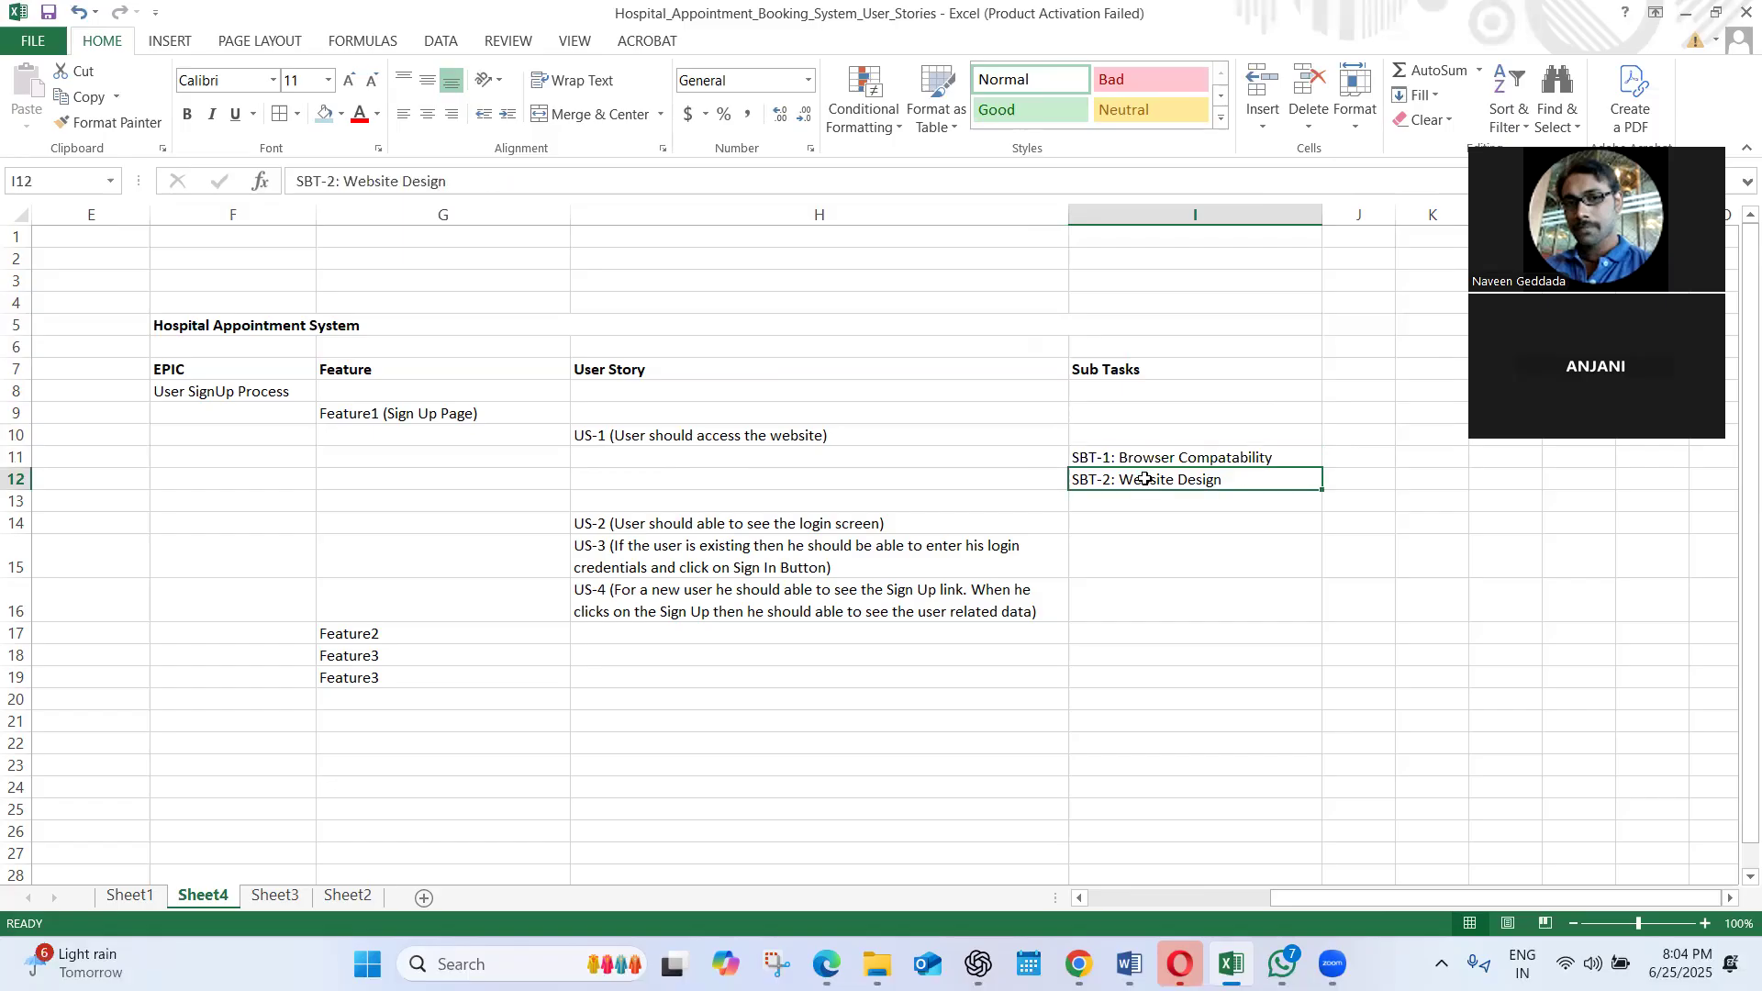
click(695, 524)
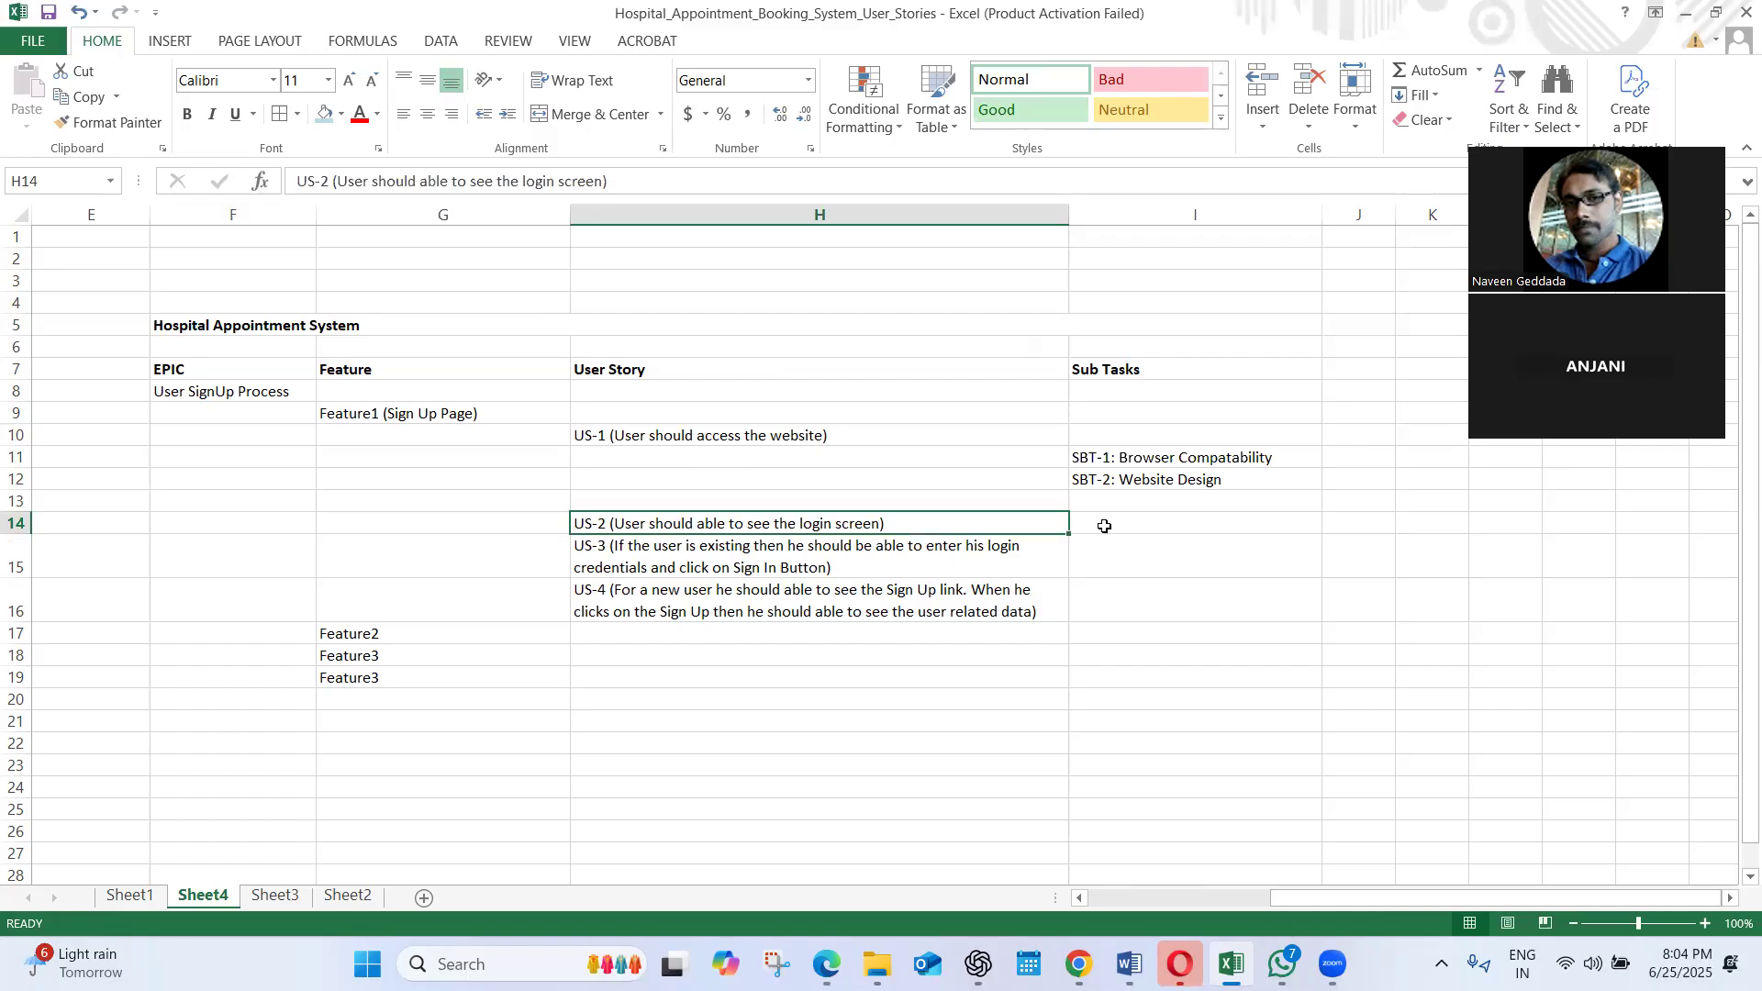
Insert three blank rows at row 15, between the US-2 and US-3 user stories
drag(24, 527, 24, 527)
click(15, 550)
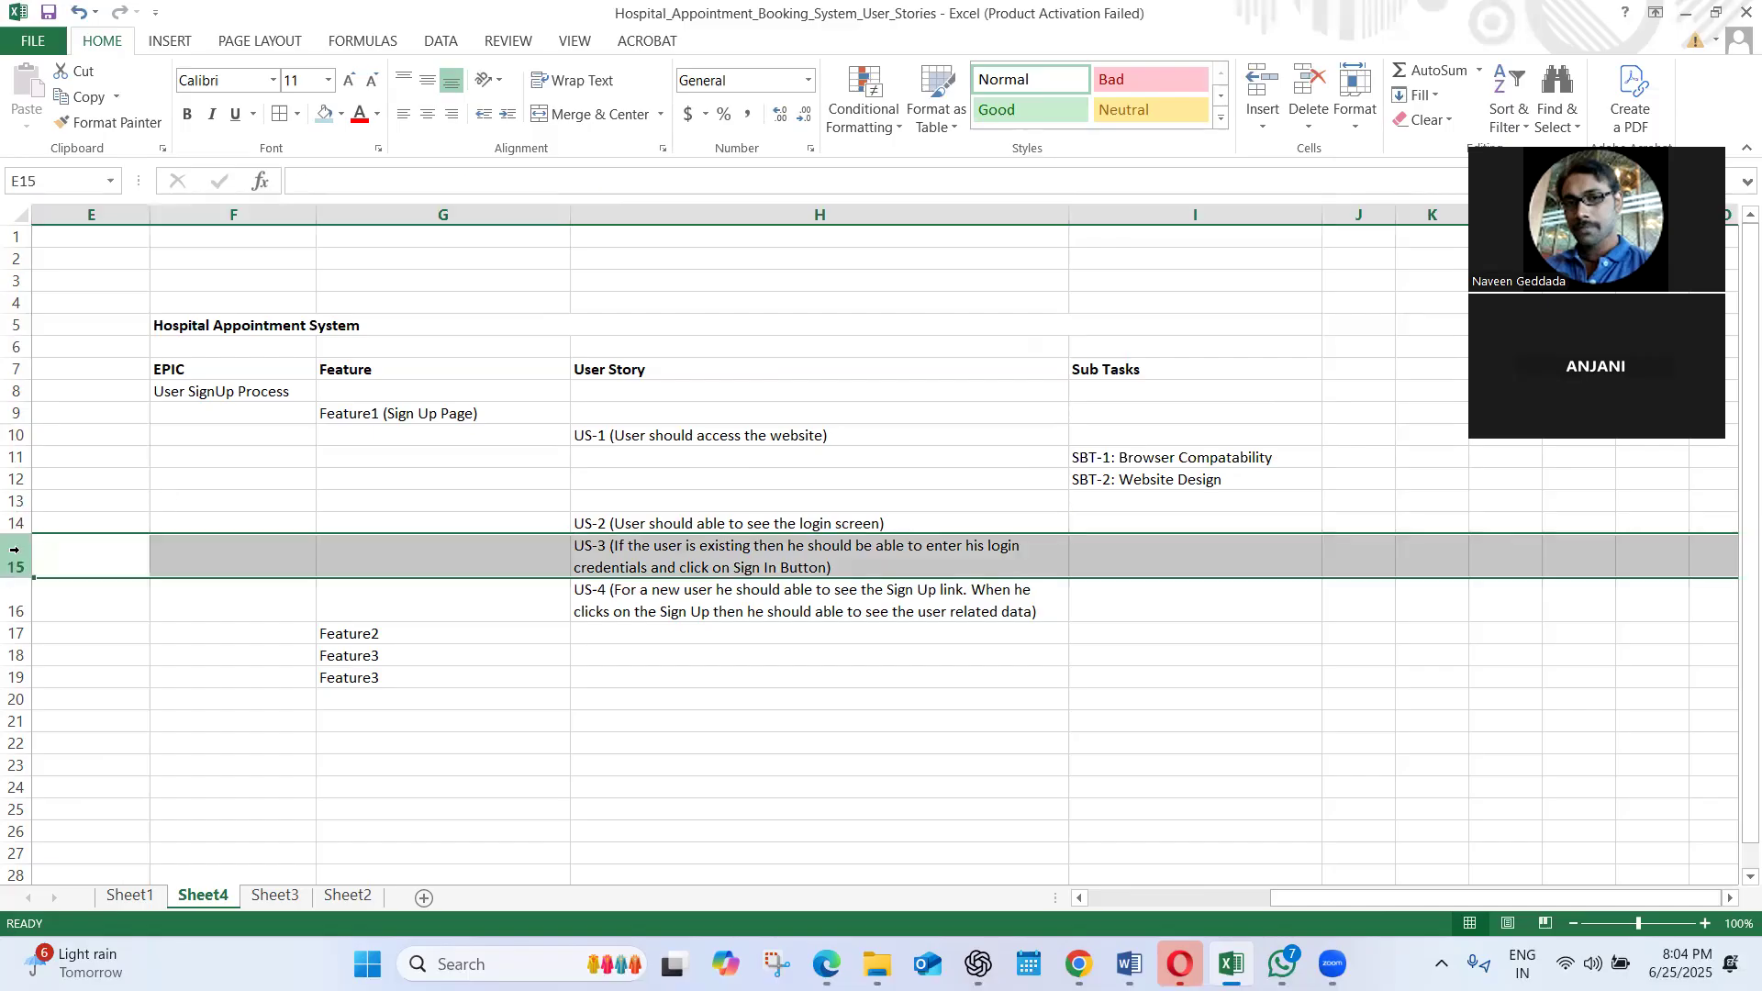
right_click(15, 550)
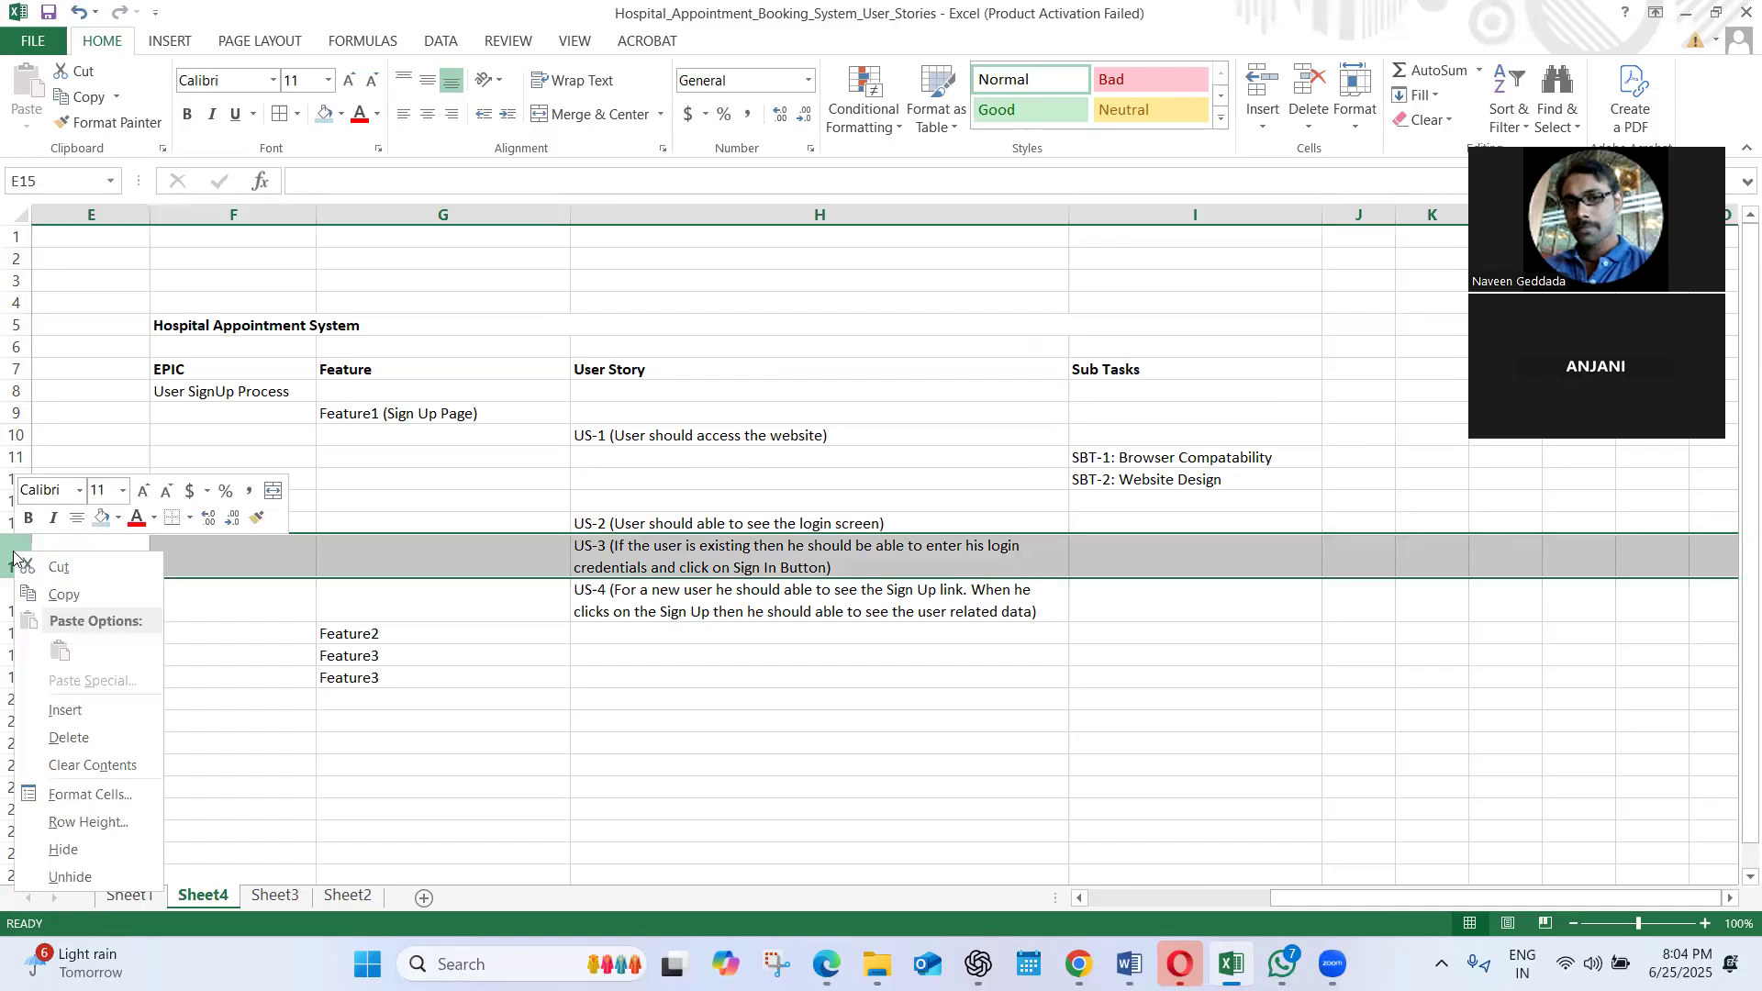
click(66, 718)
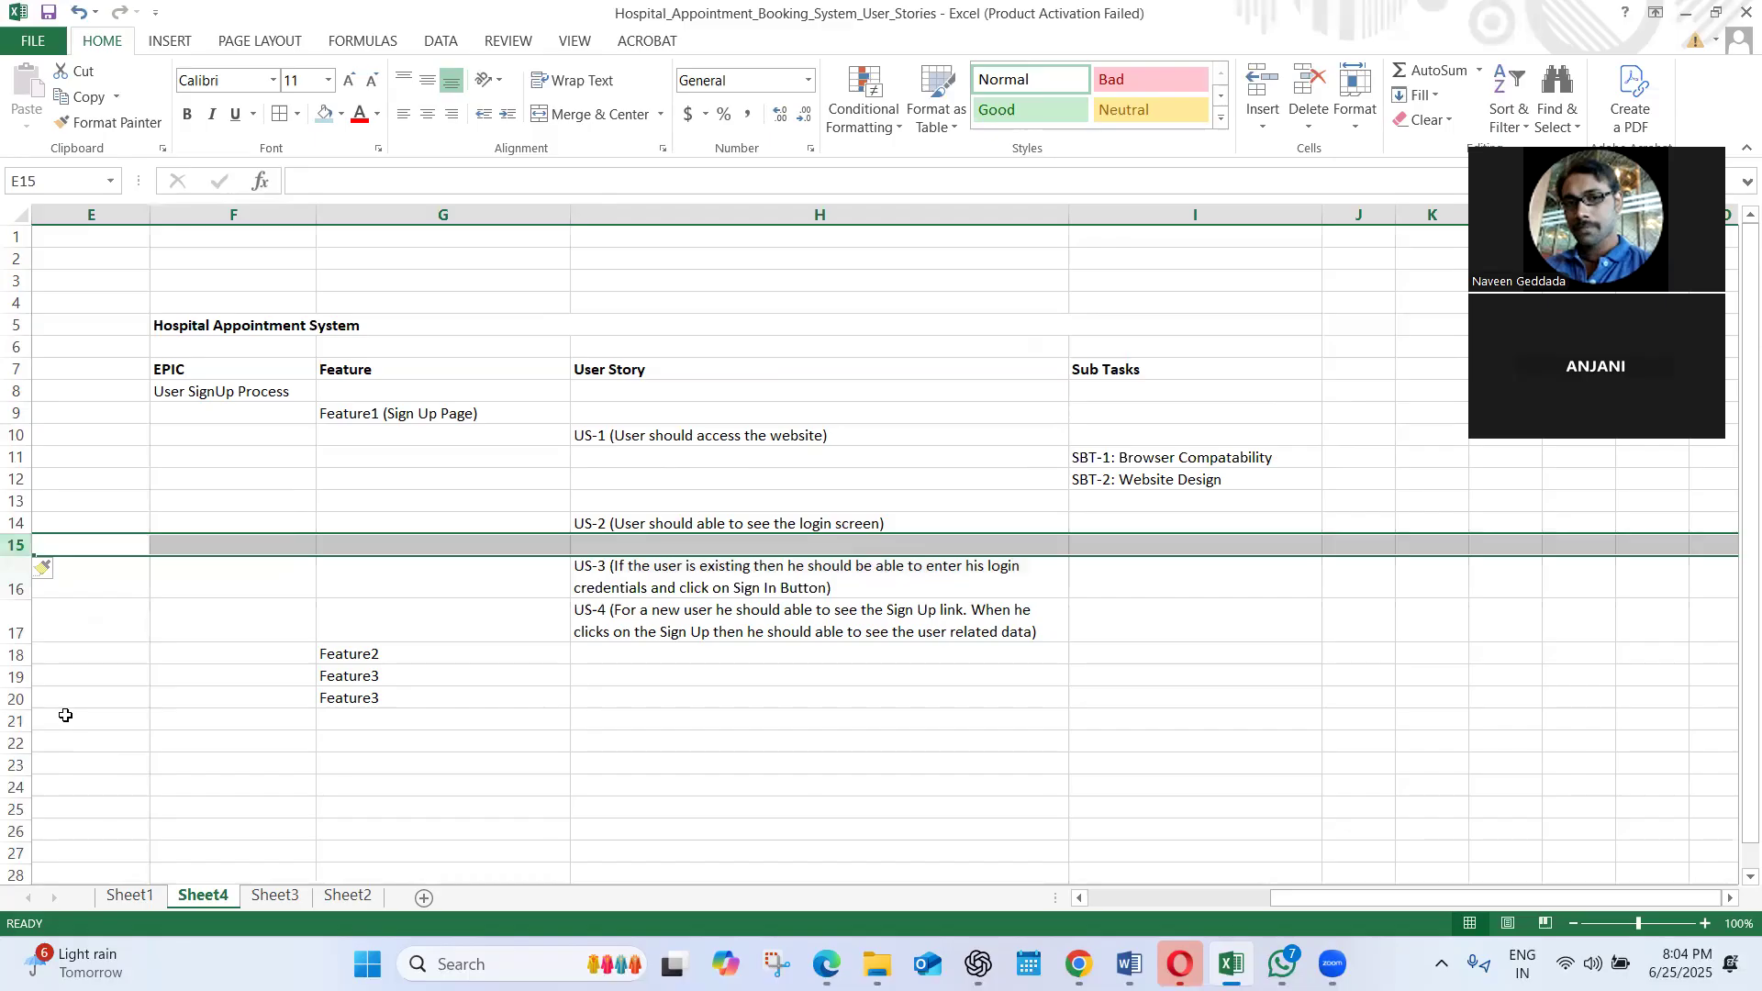
right_click(15, 525)
key(Escape)
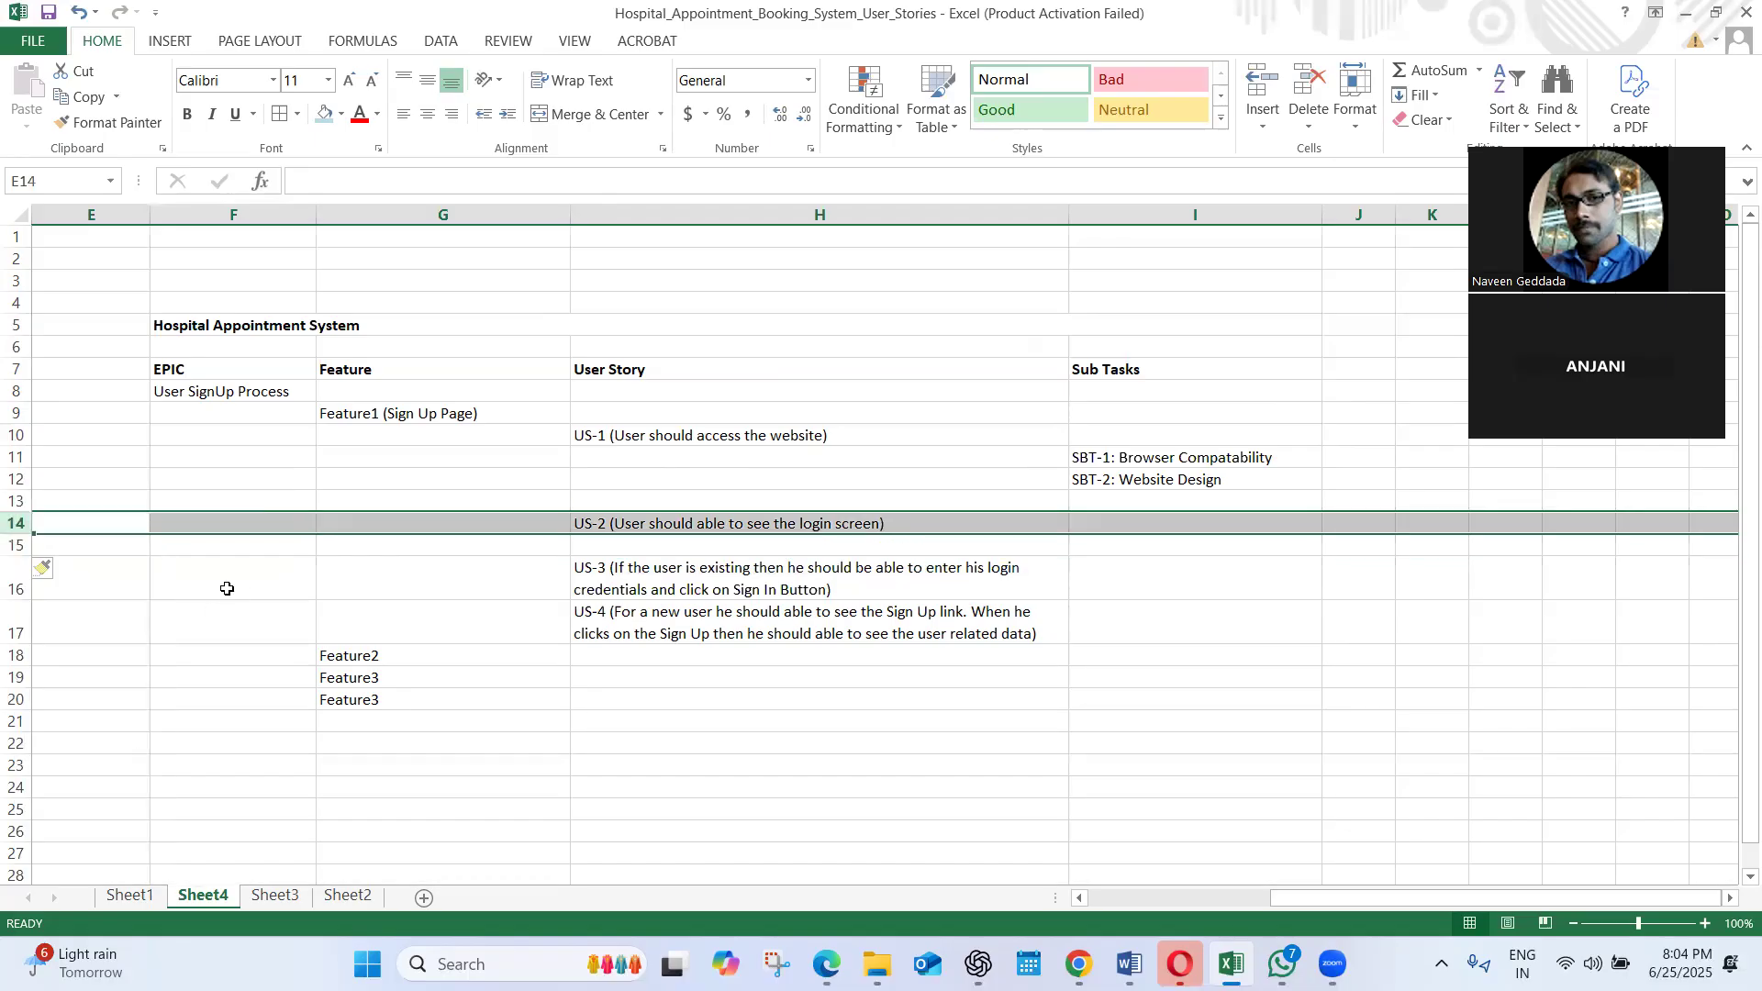
right_click(17, 549)
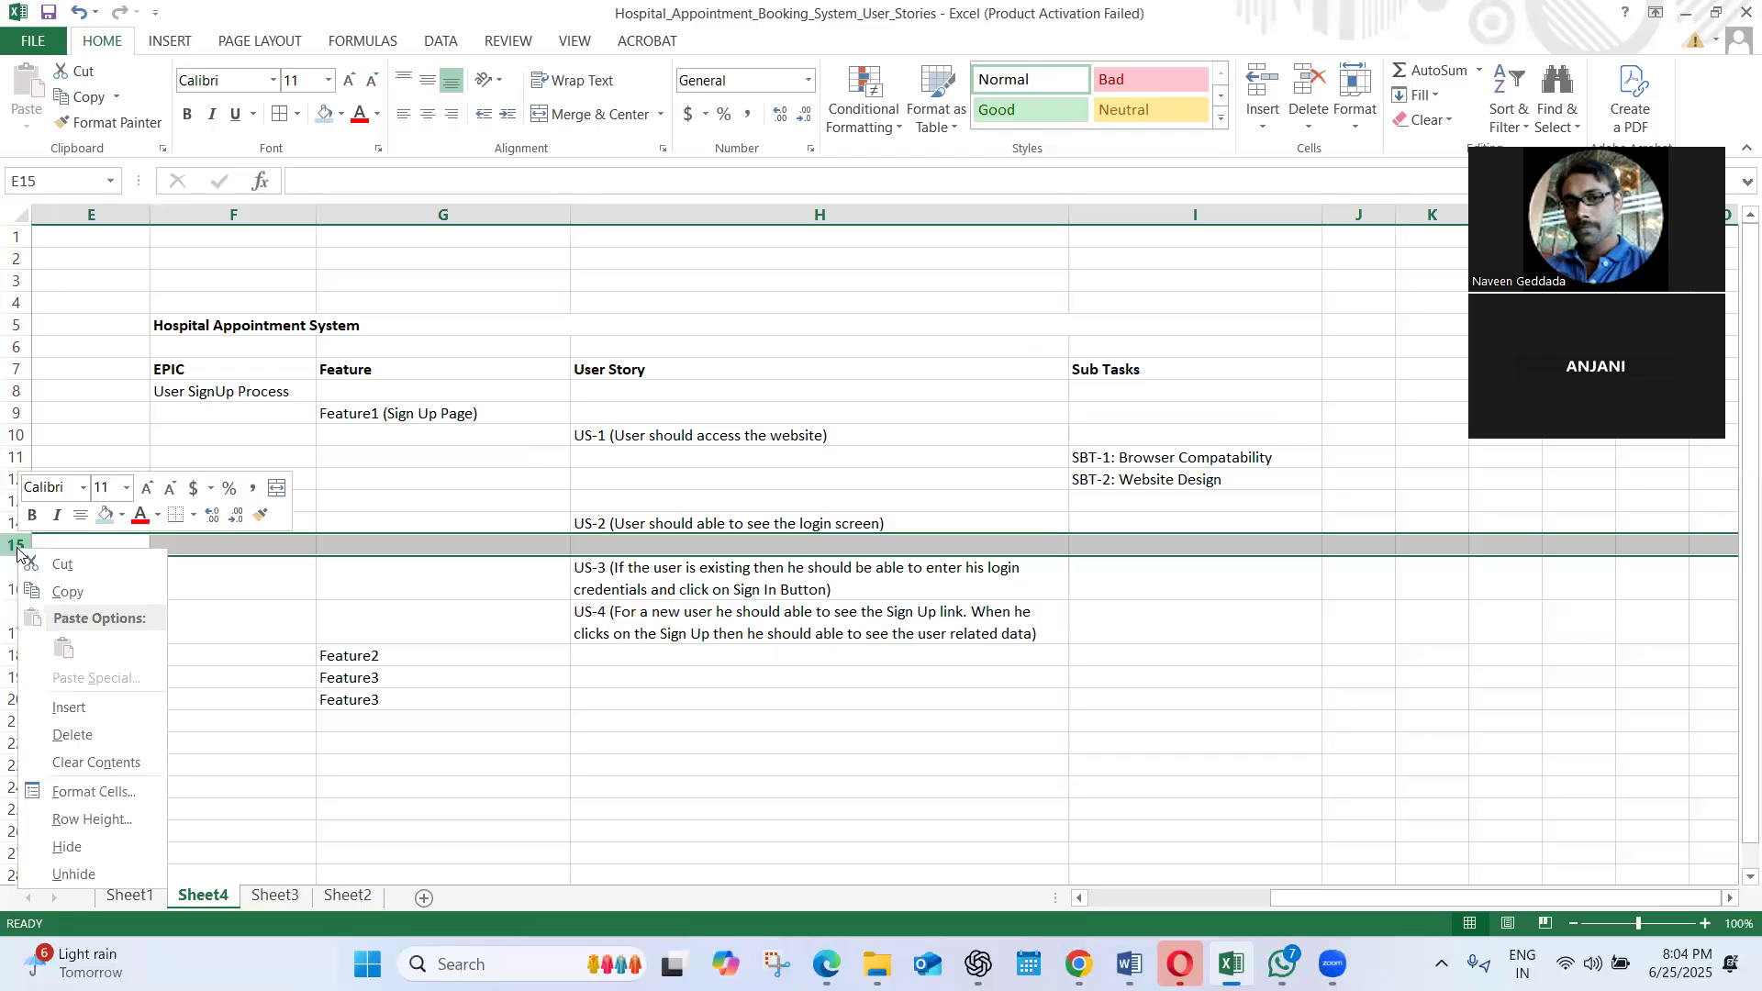
key(Escape)
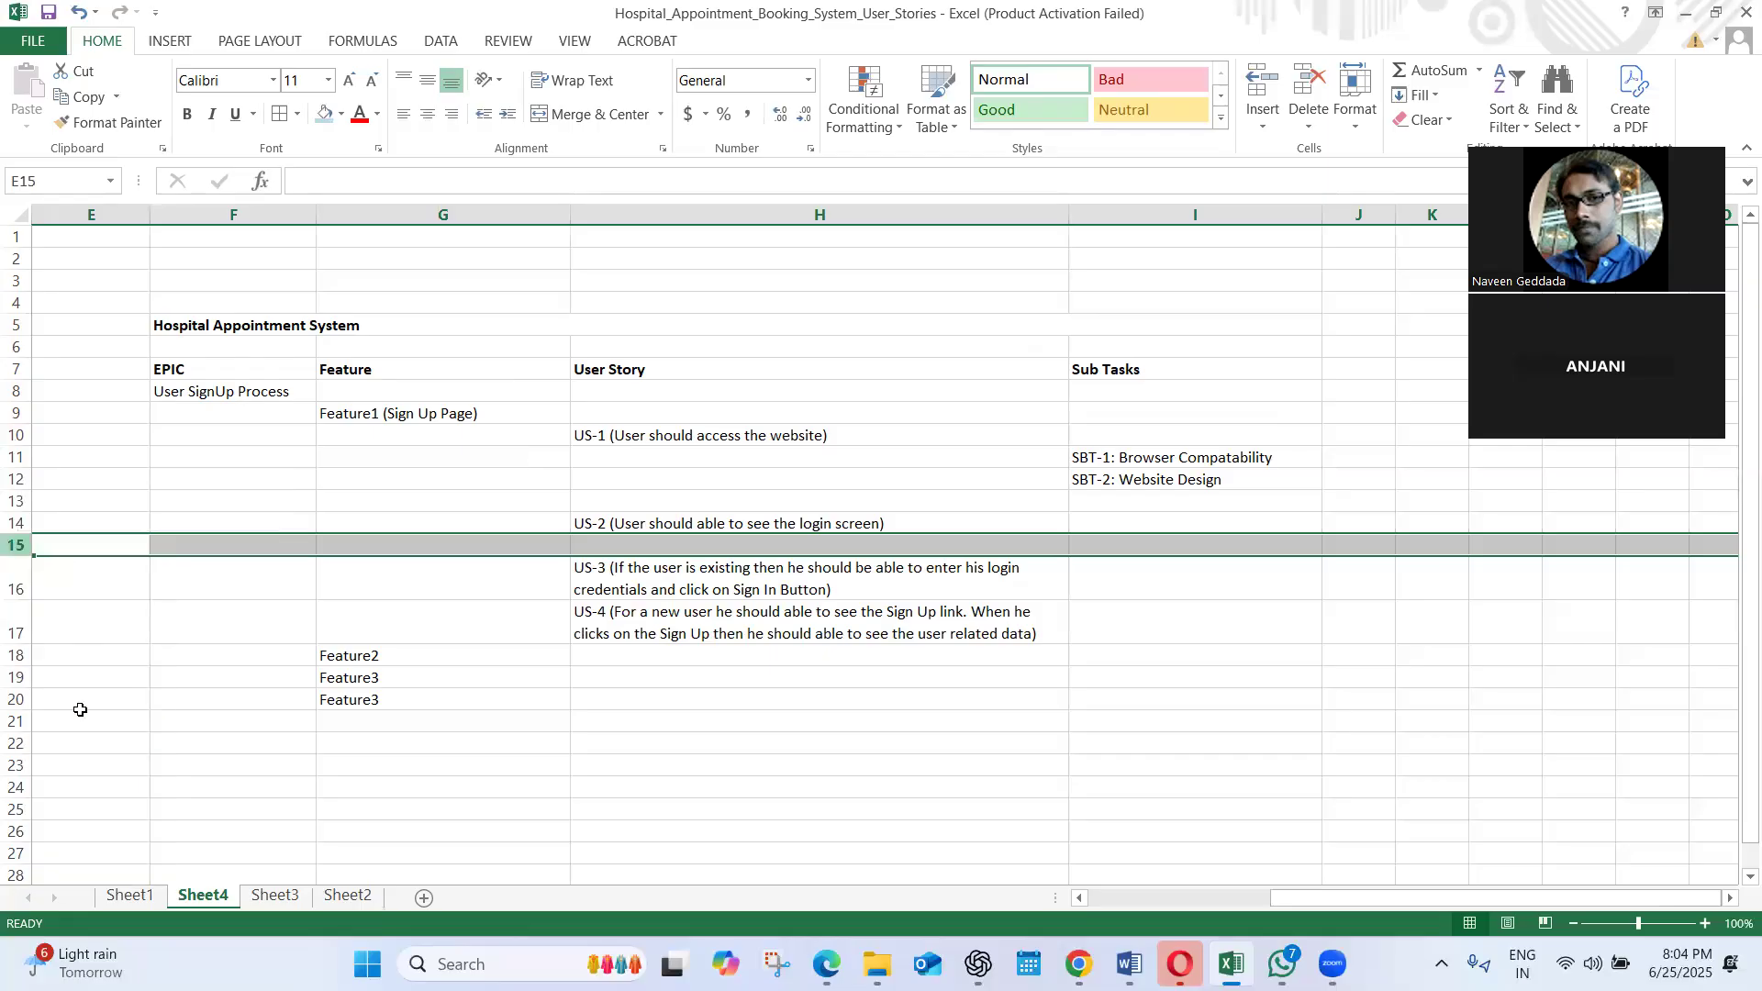
right_click(17, 546)
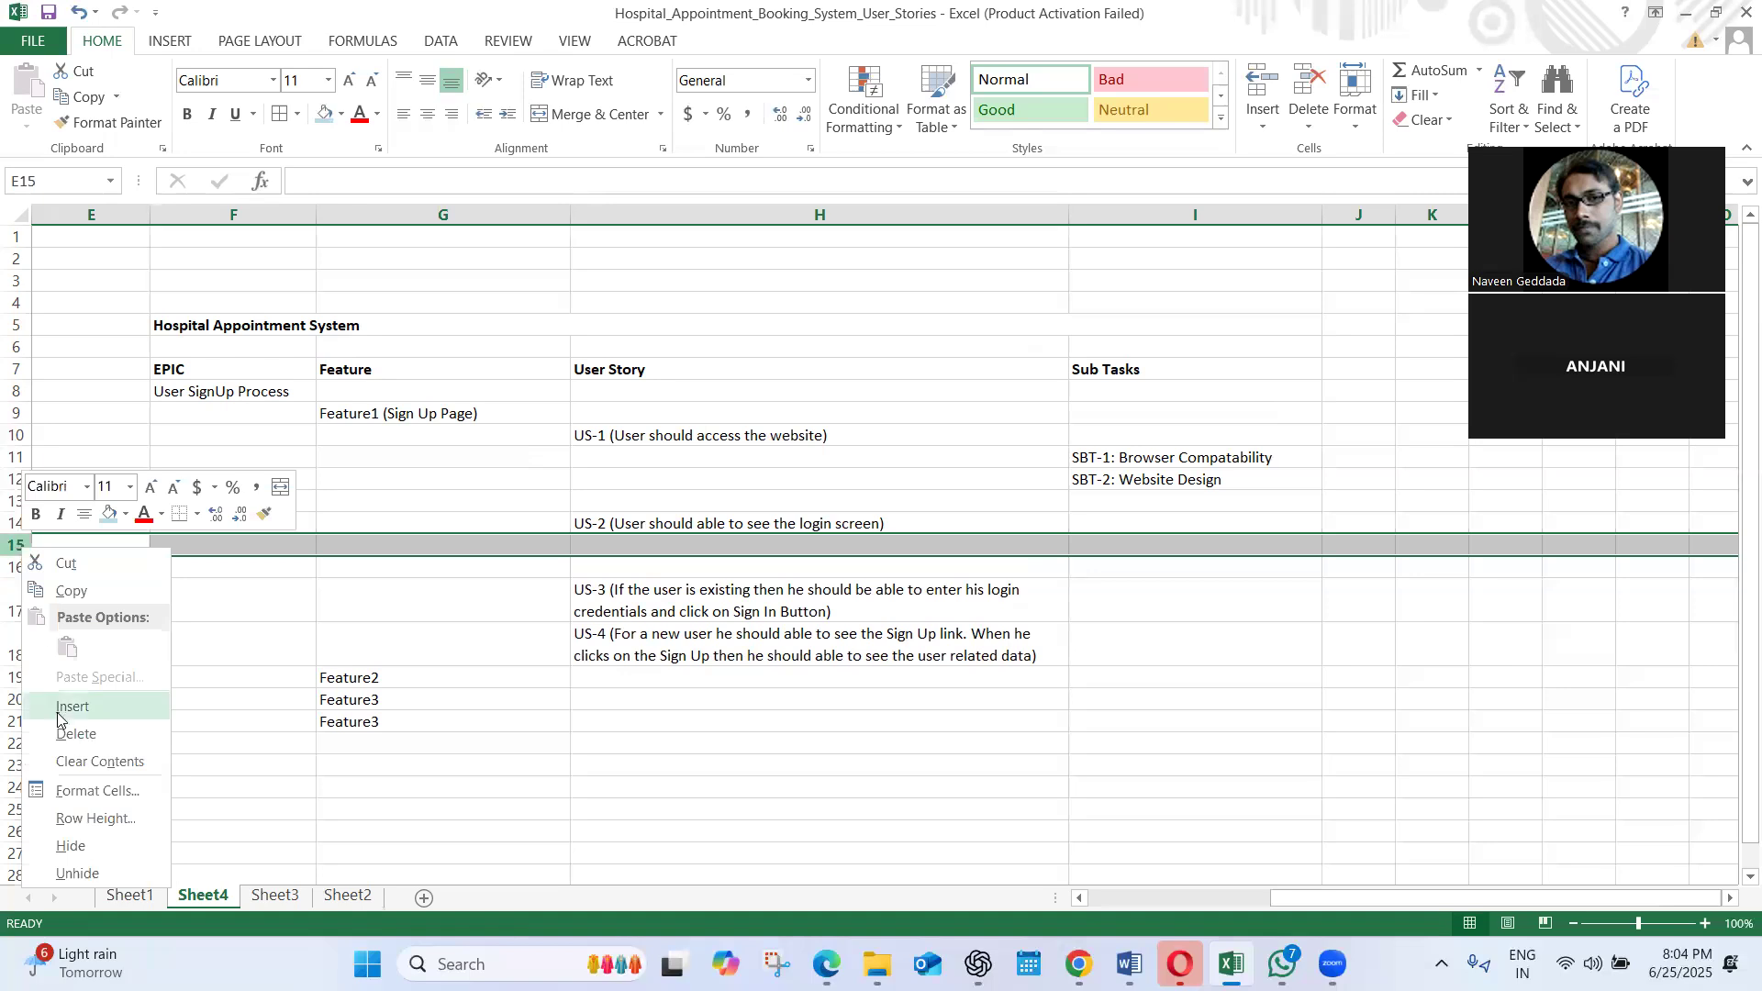
click(72, 707)
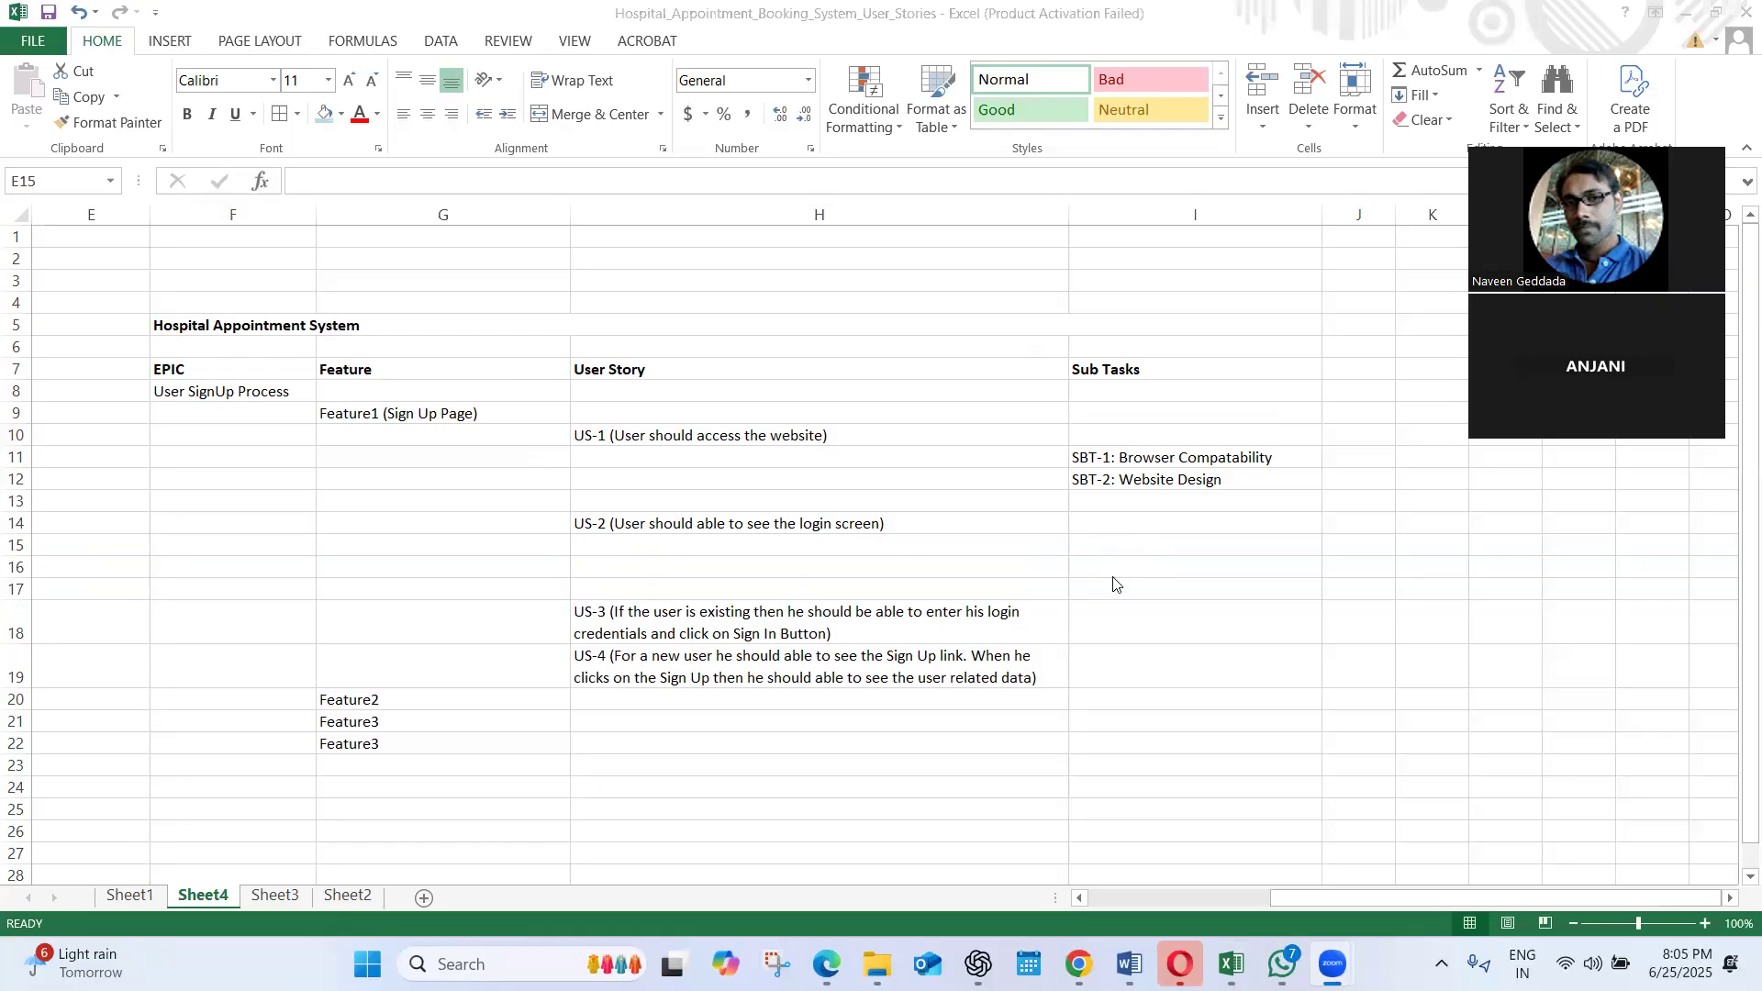
key(shift+space)
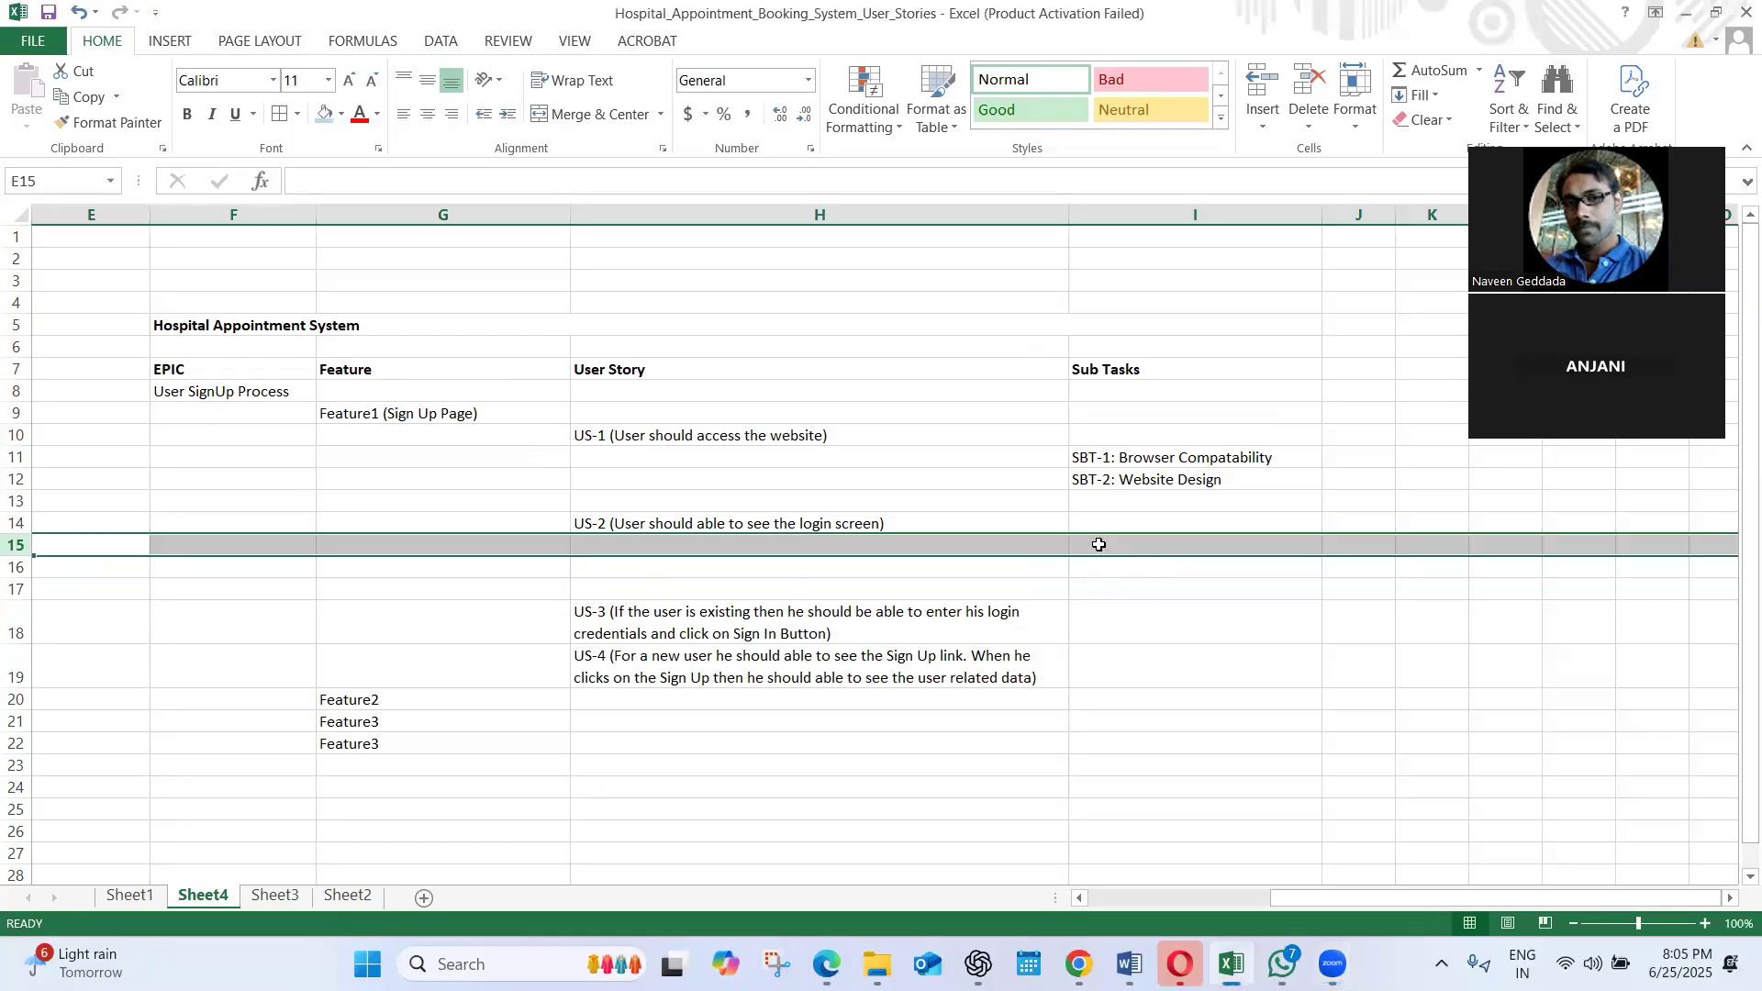
Enter the sub task "SBT-1: UI of the Login Screen" in I15, below the US-2 user story
click(1100, 545)
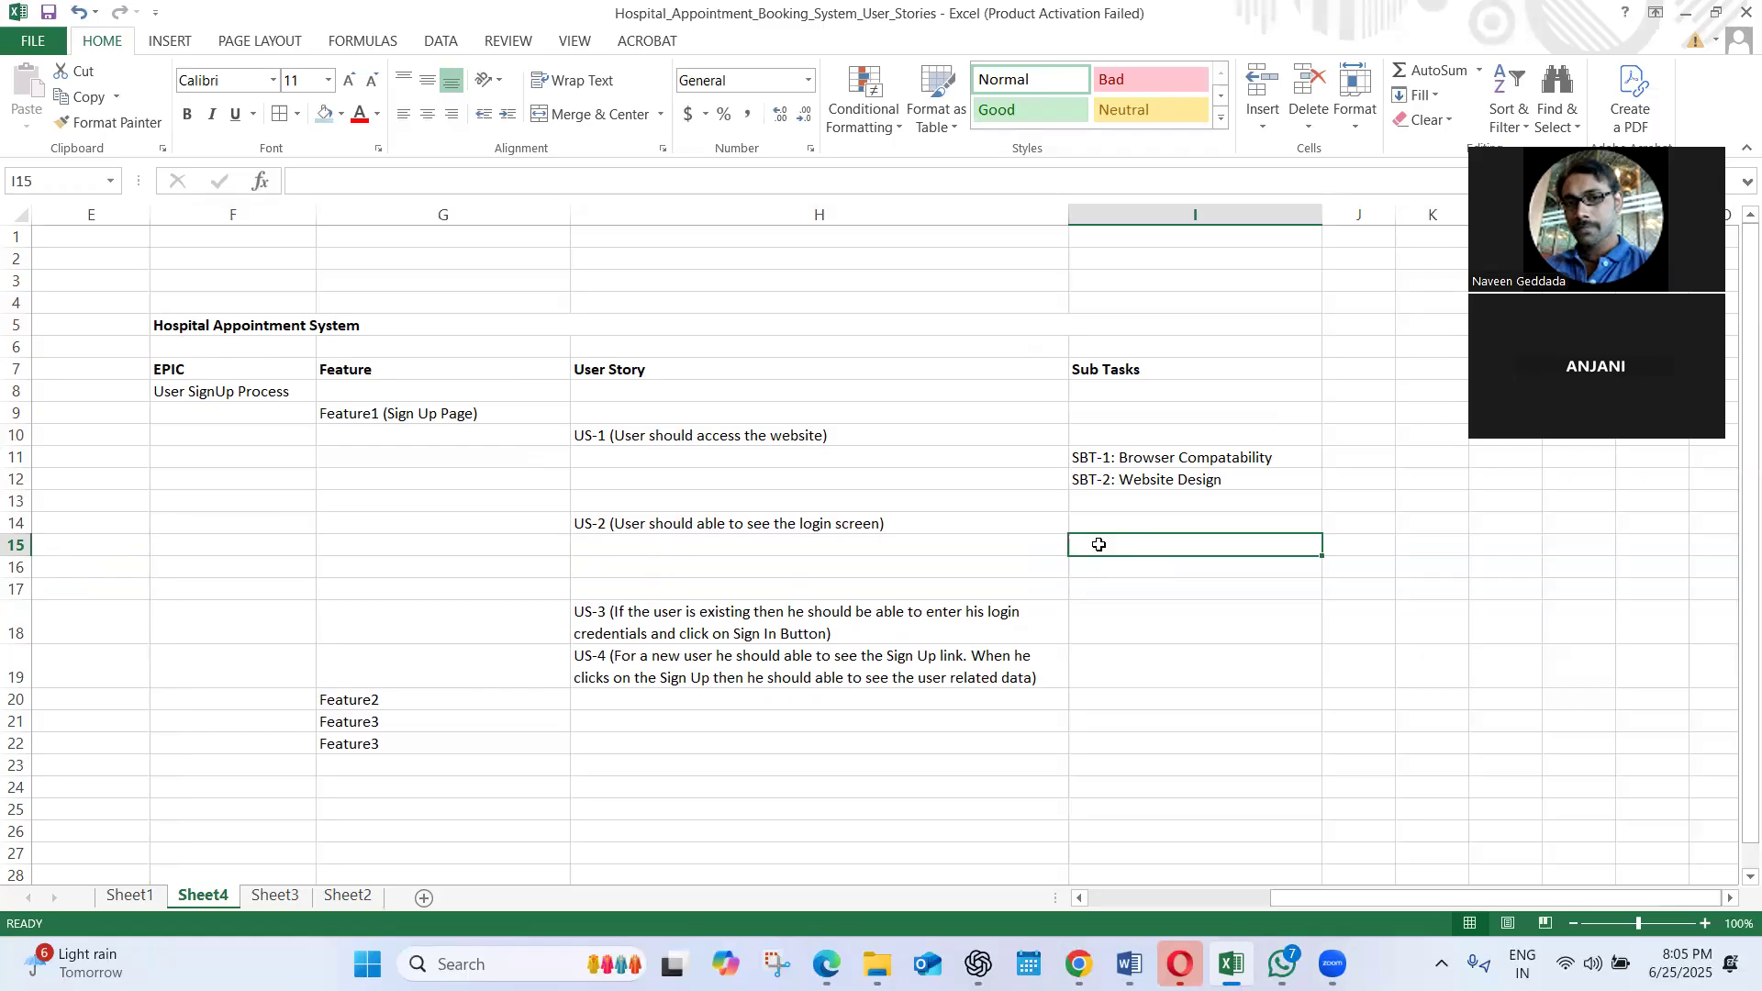
text(UI)
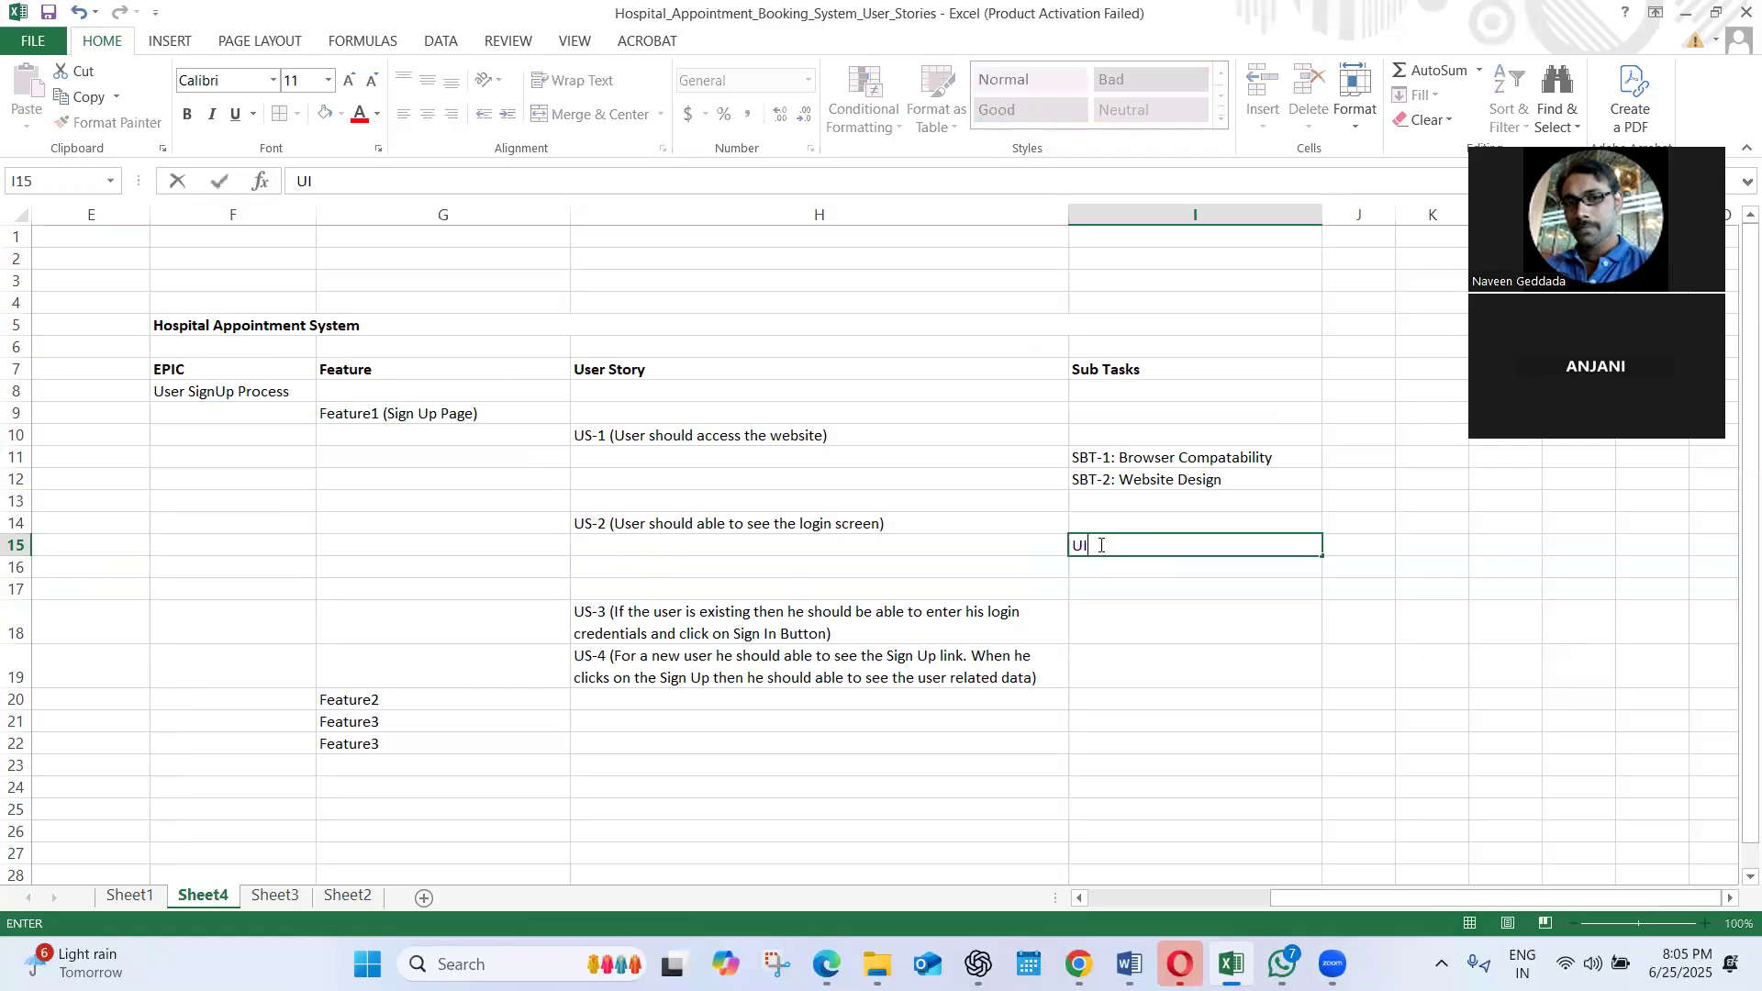
text( of the Login Screen)
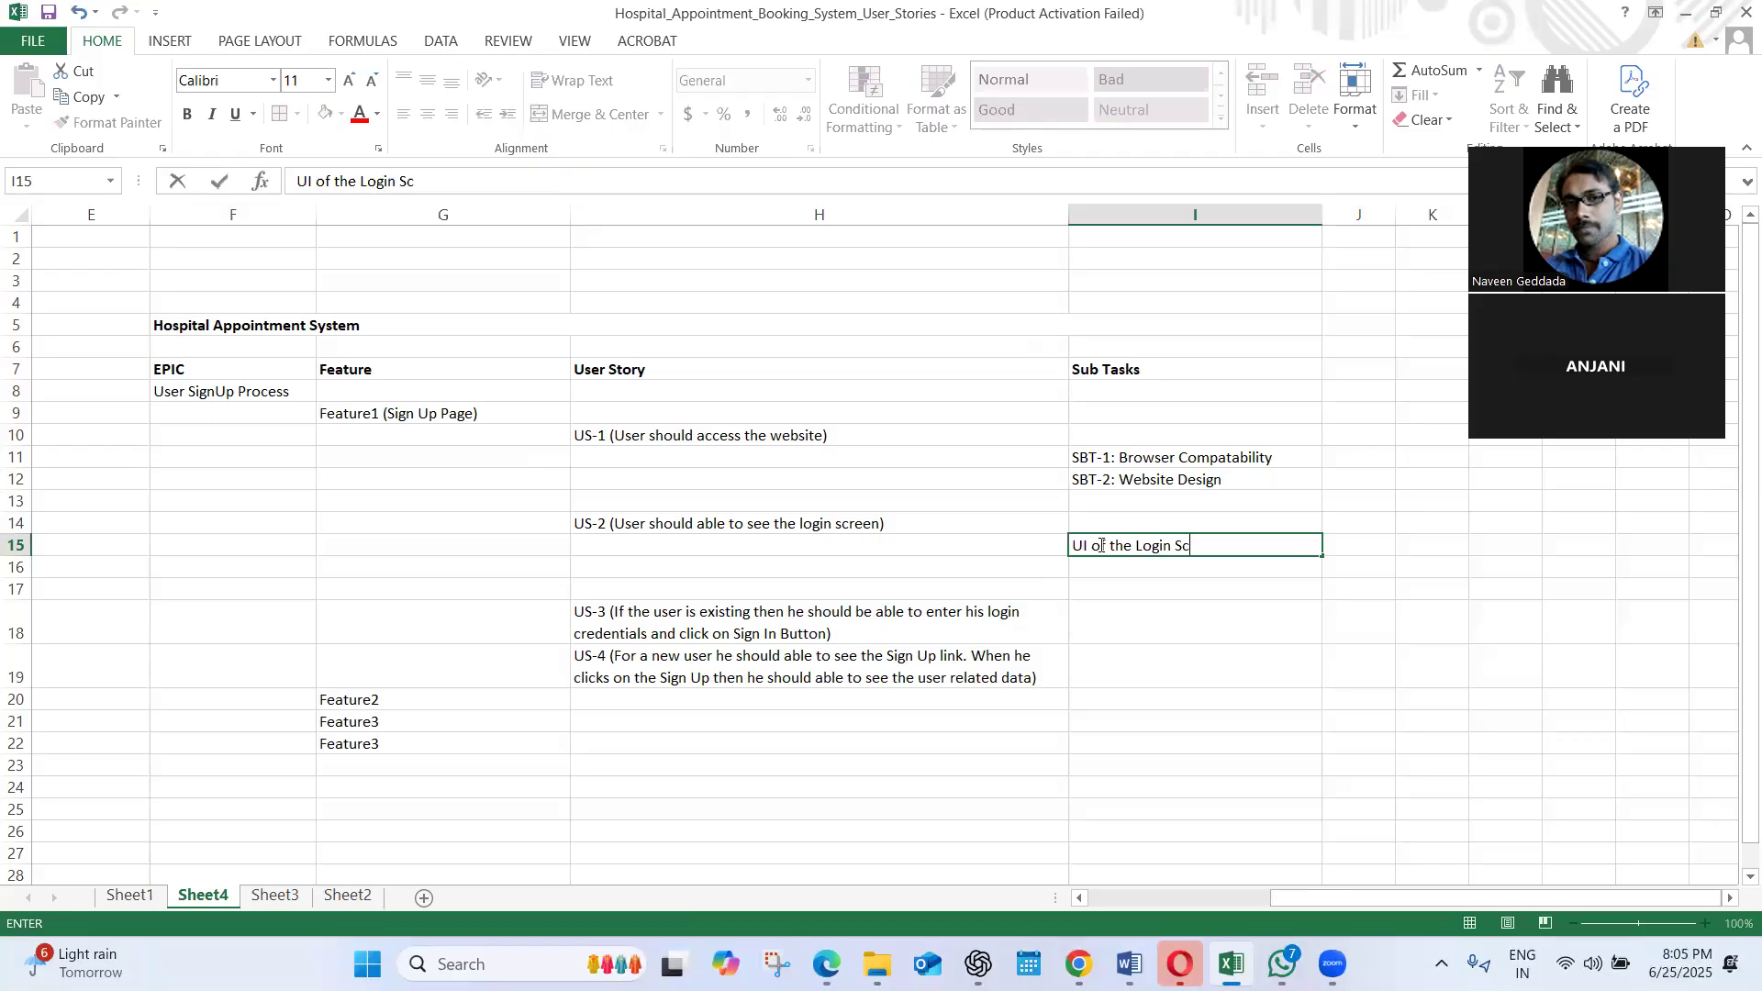
click(1075, 544)
text(SBT-1)
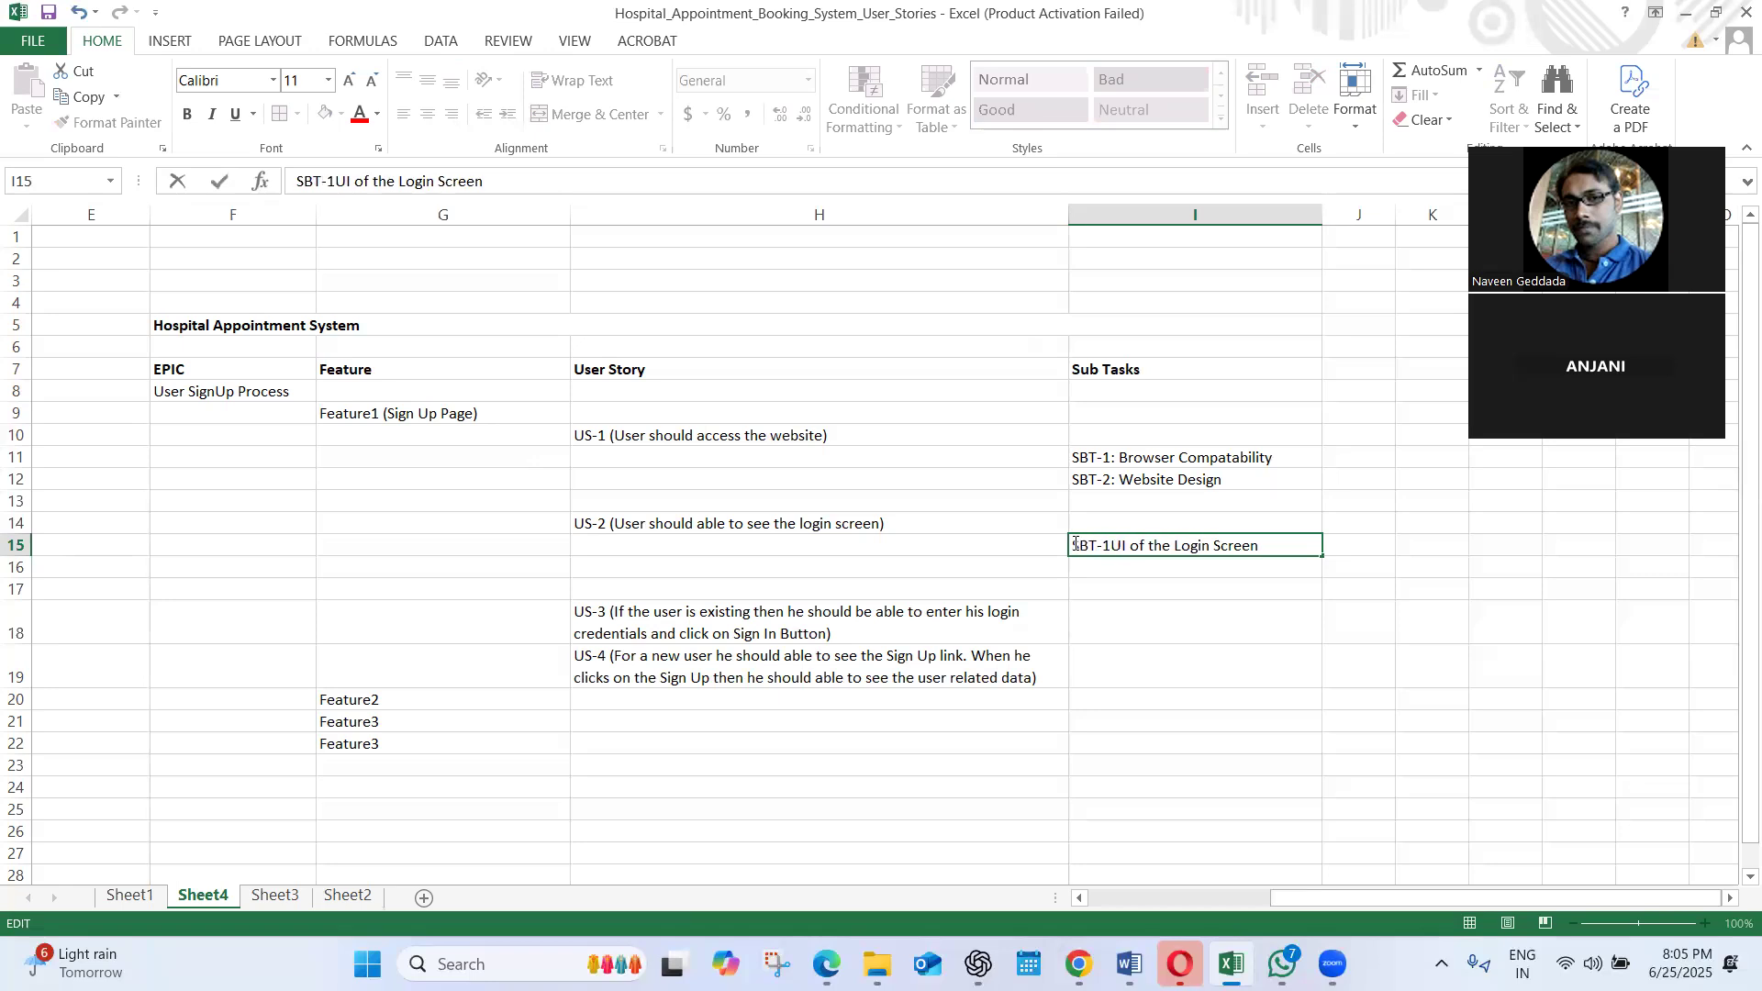
text(:)
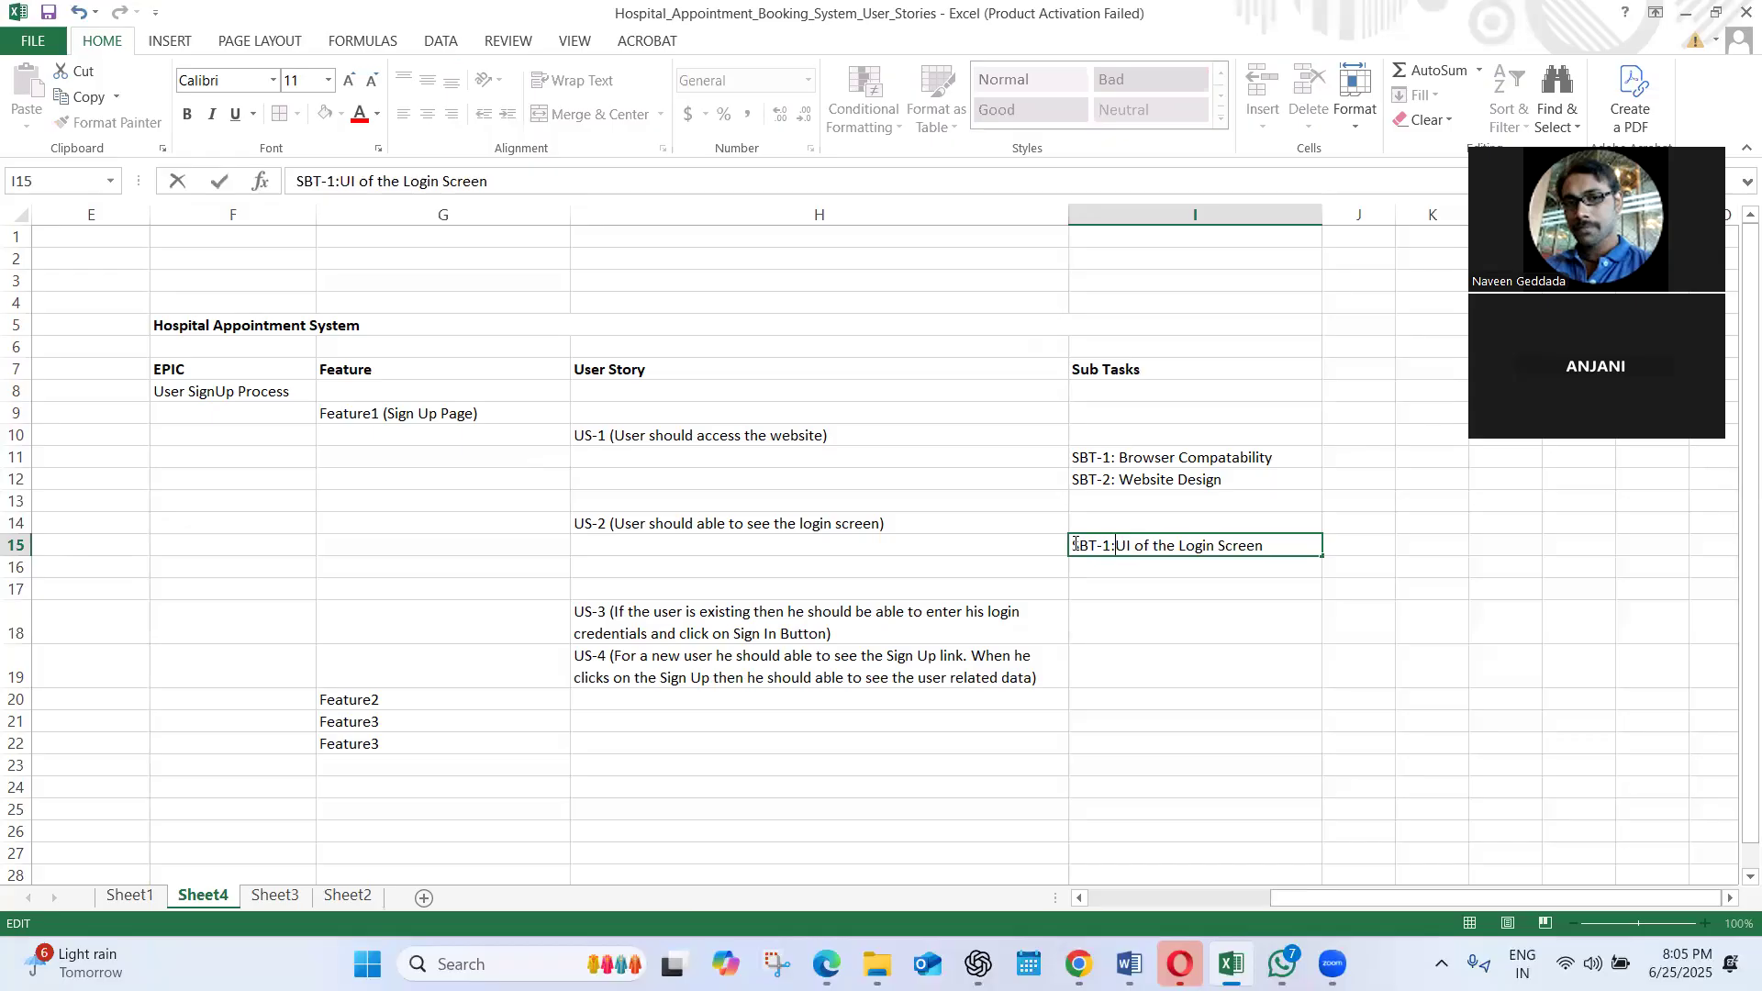
Enter the second US-2 sub task "SBT-2: Prepare the test cases" in I16
click(1095, 571)
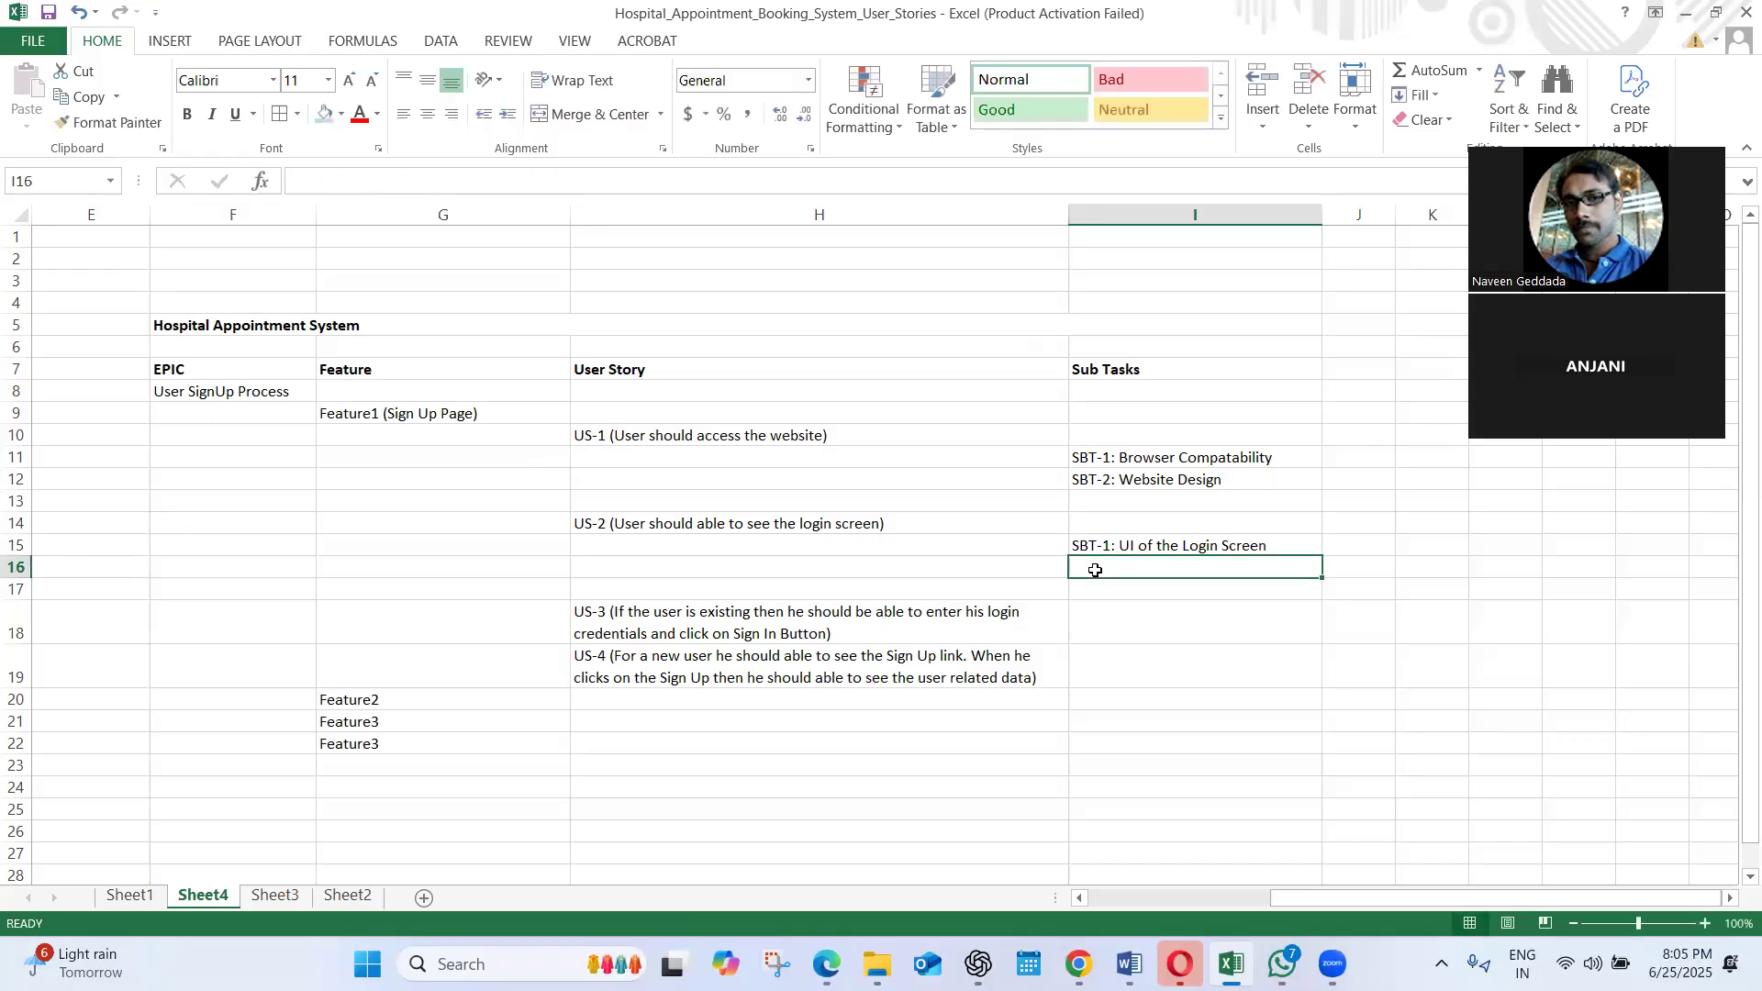
text(SBT-2: )
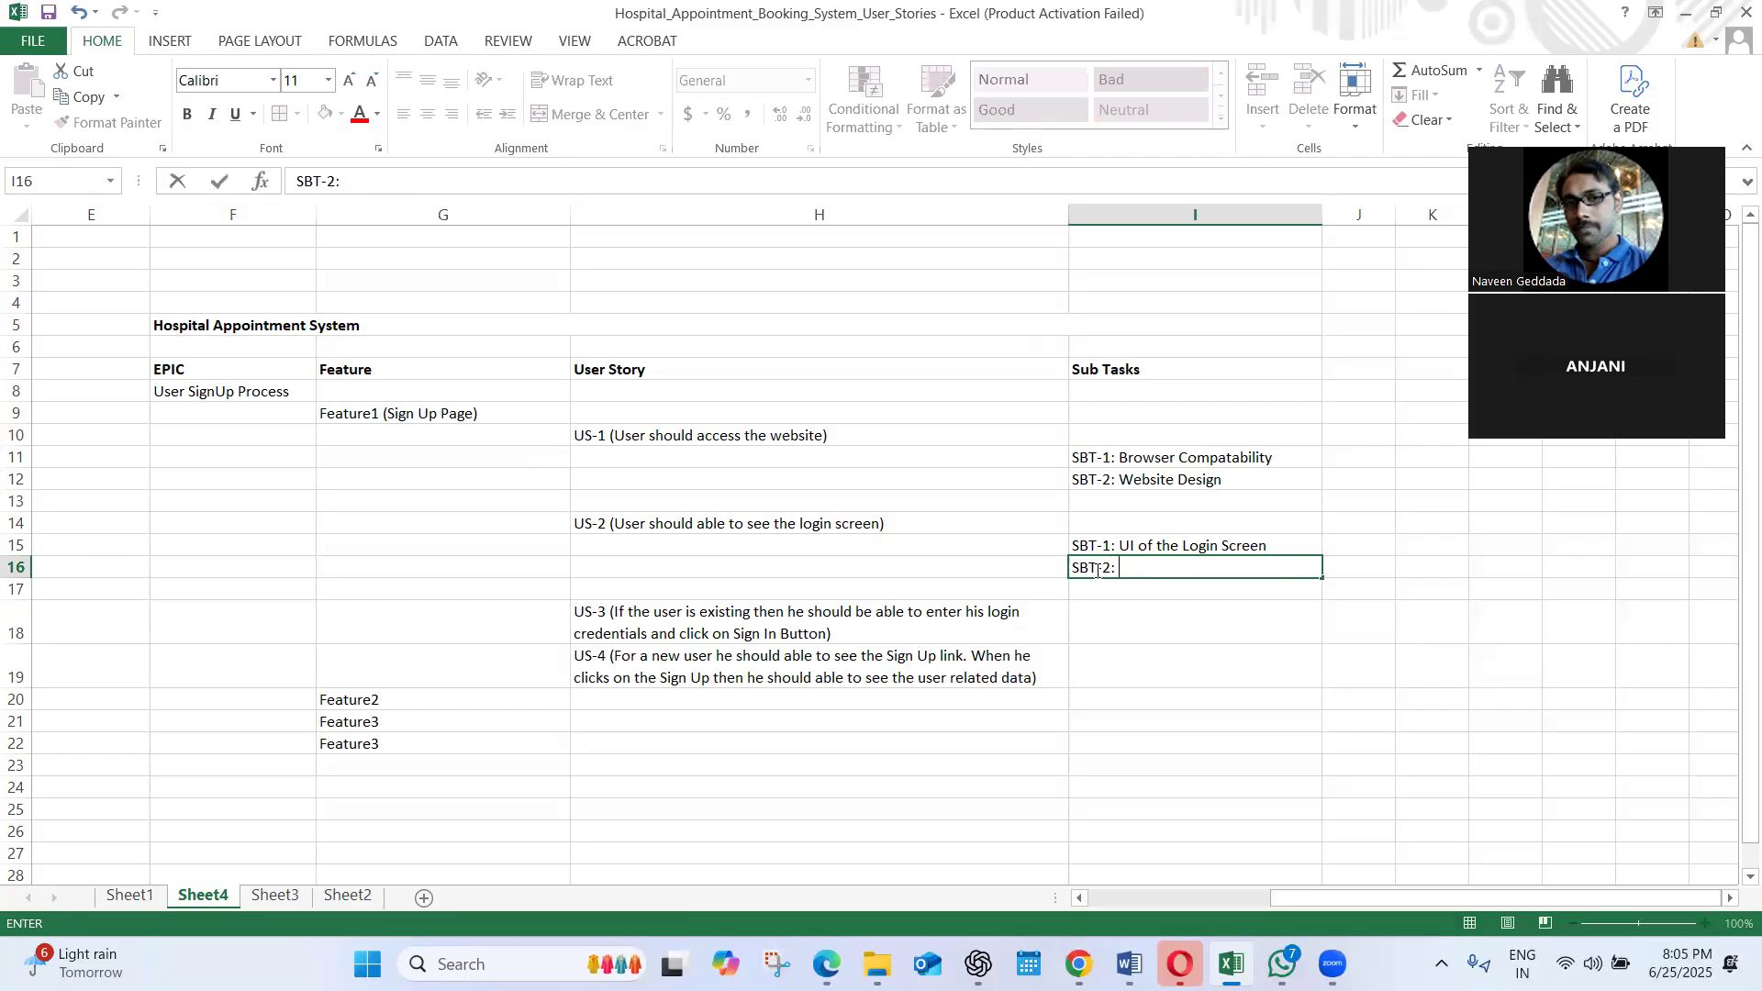
text(T)
key(BackSpace)
text(Prepare the tes)
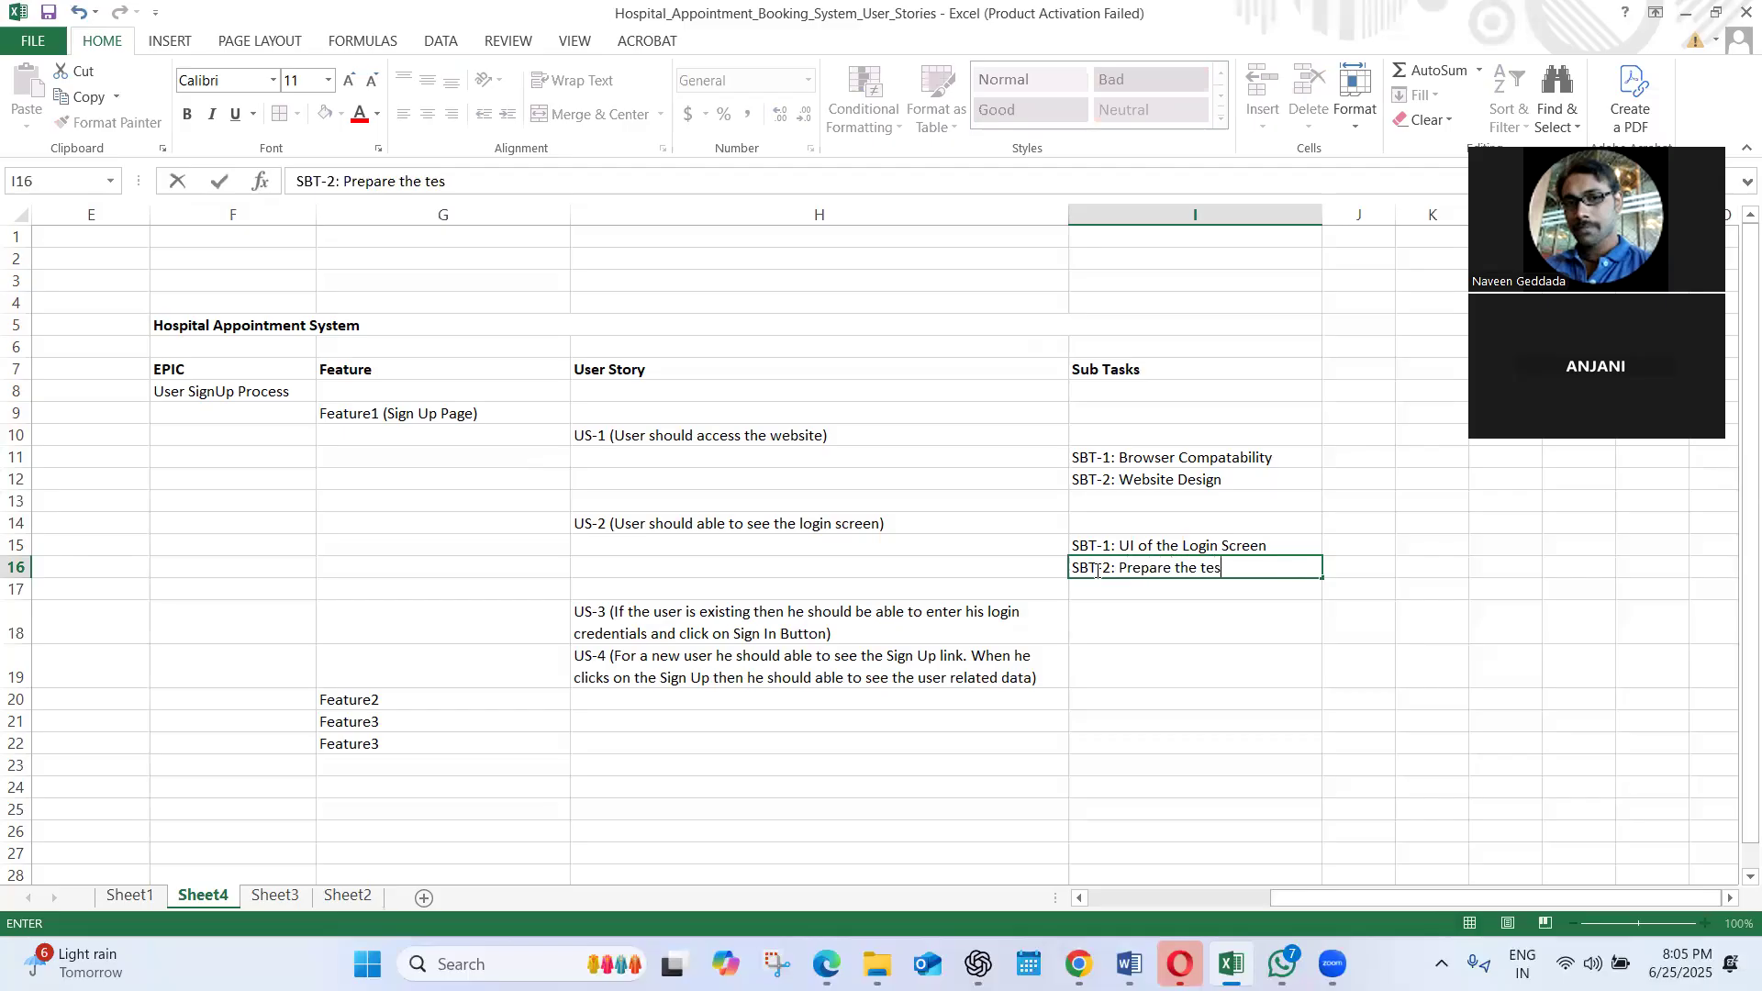
text(t cases)
click(1117, 610)
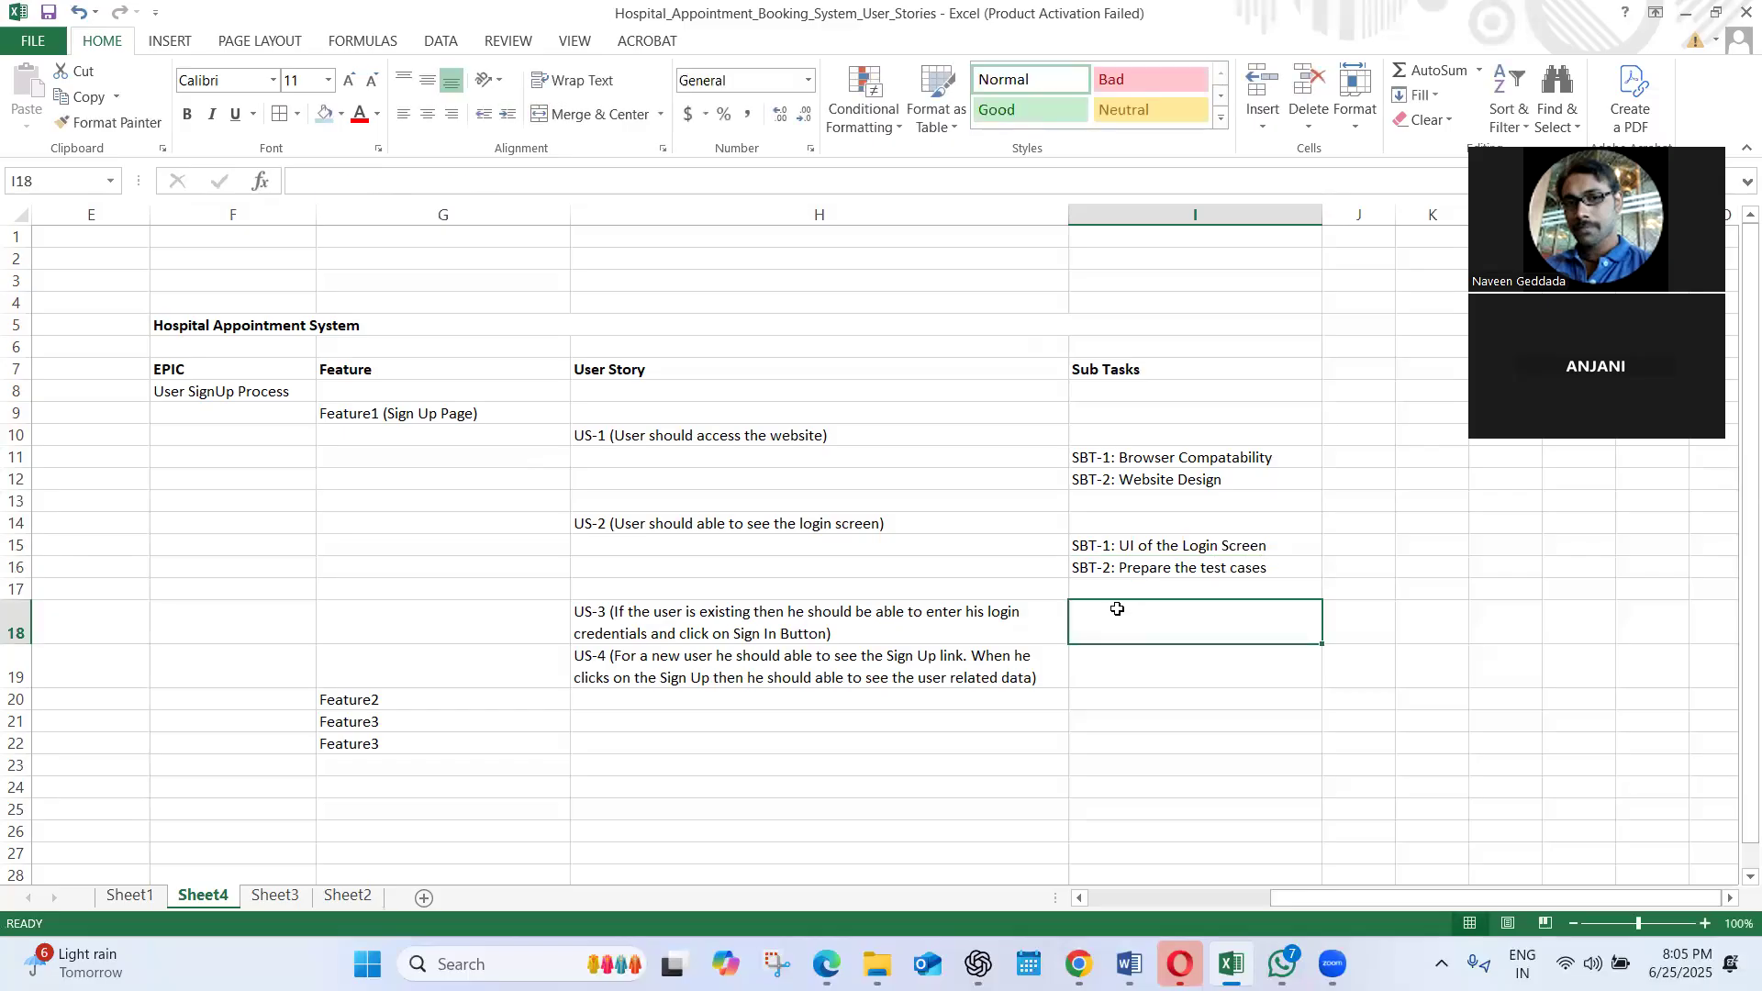
click(735, 613)
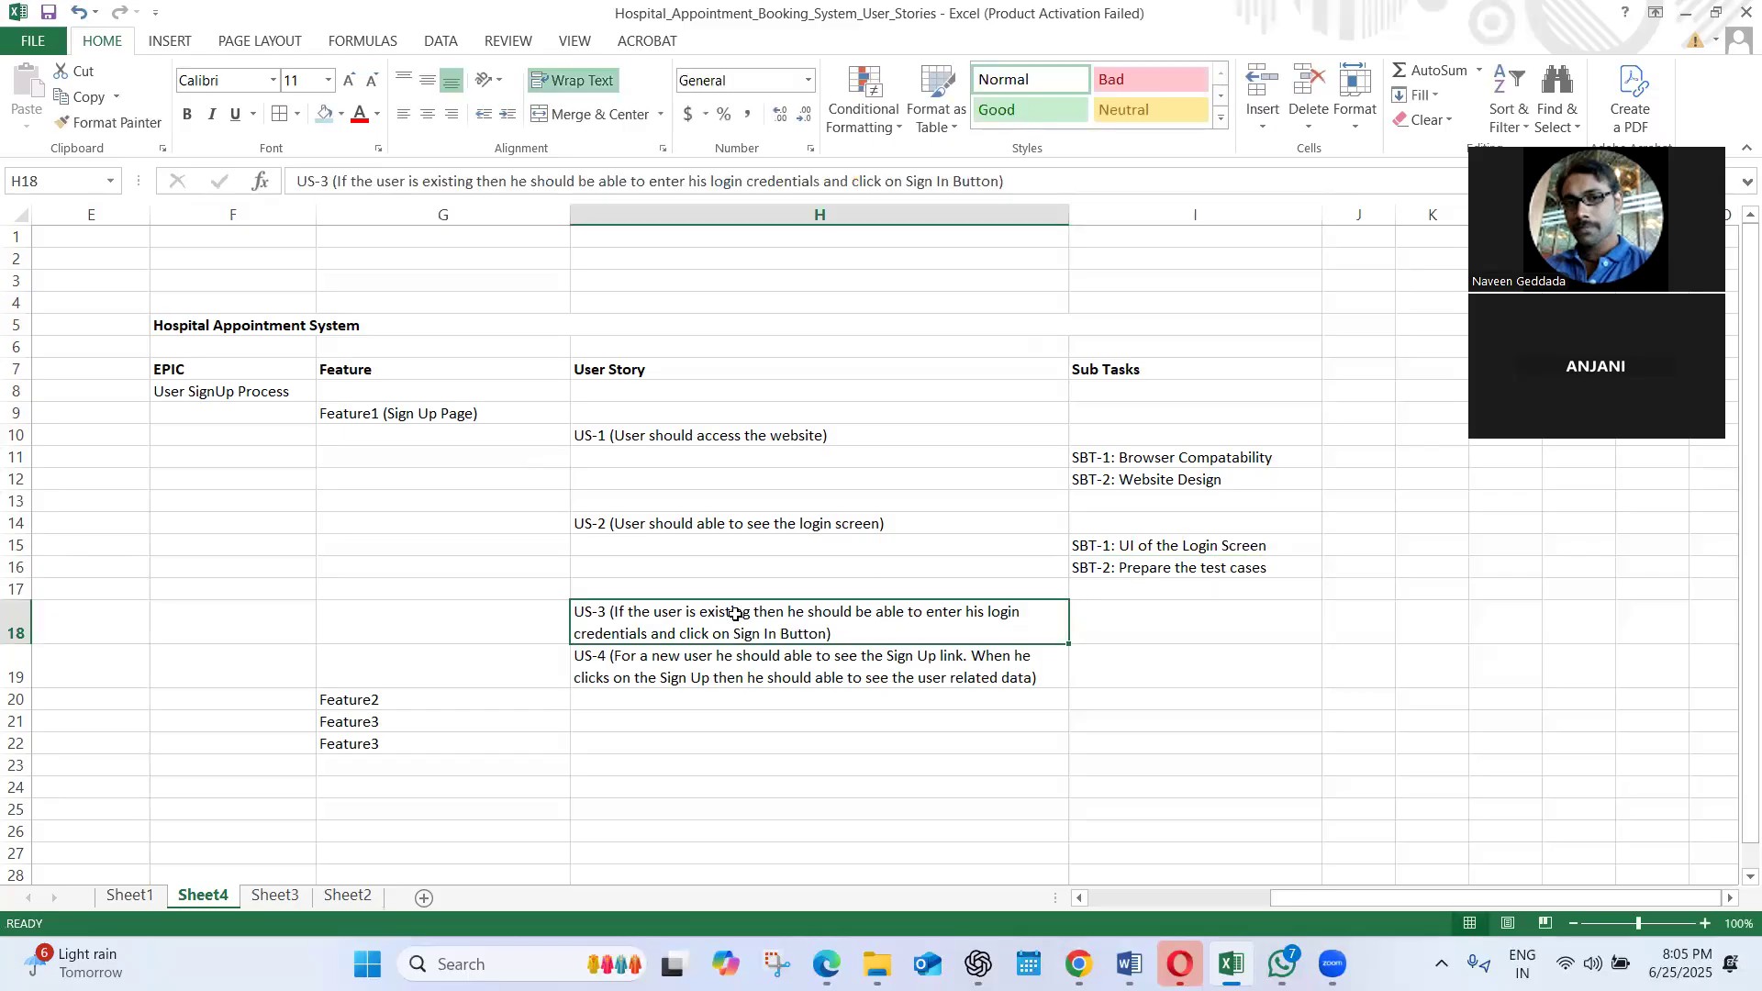
click(192, 368)
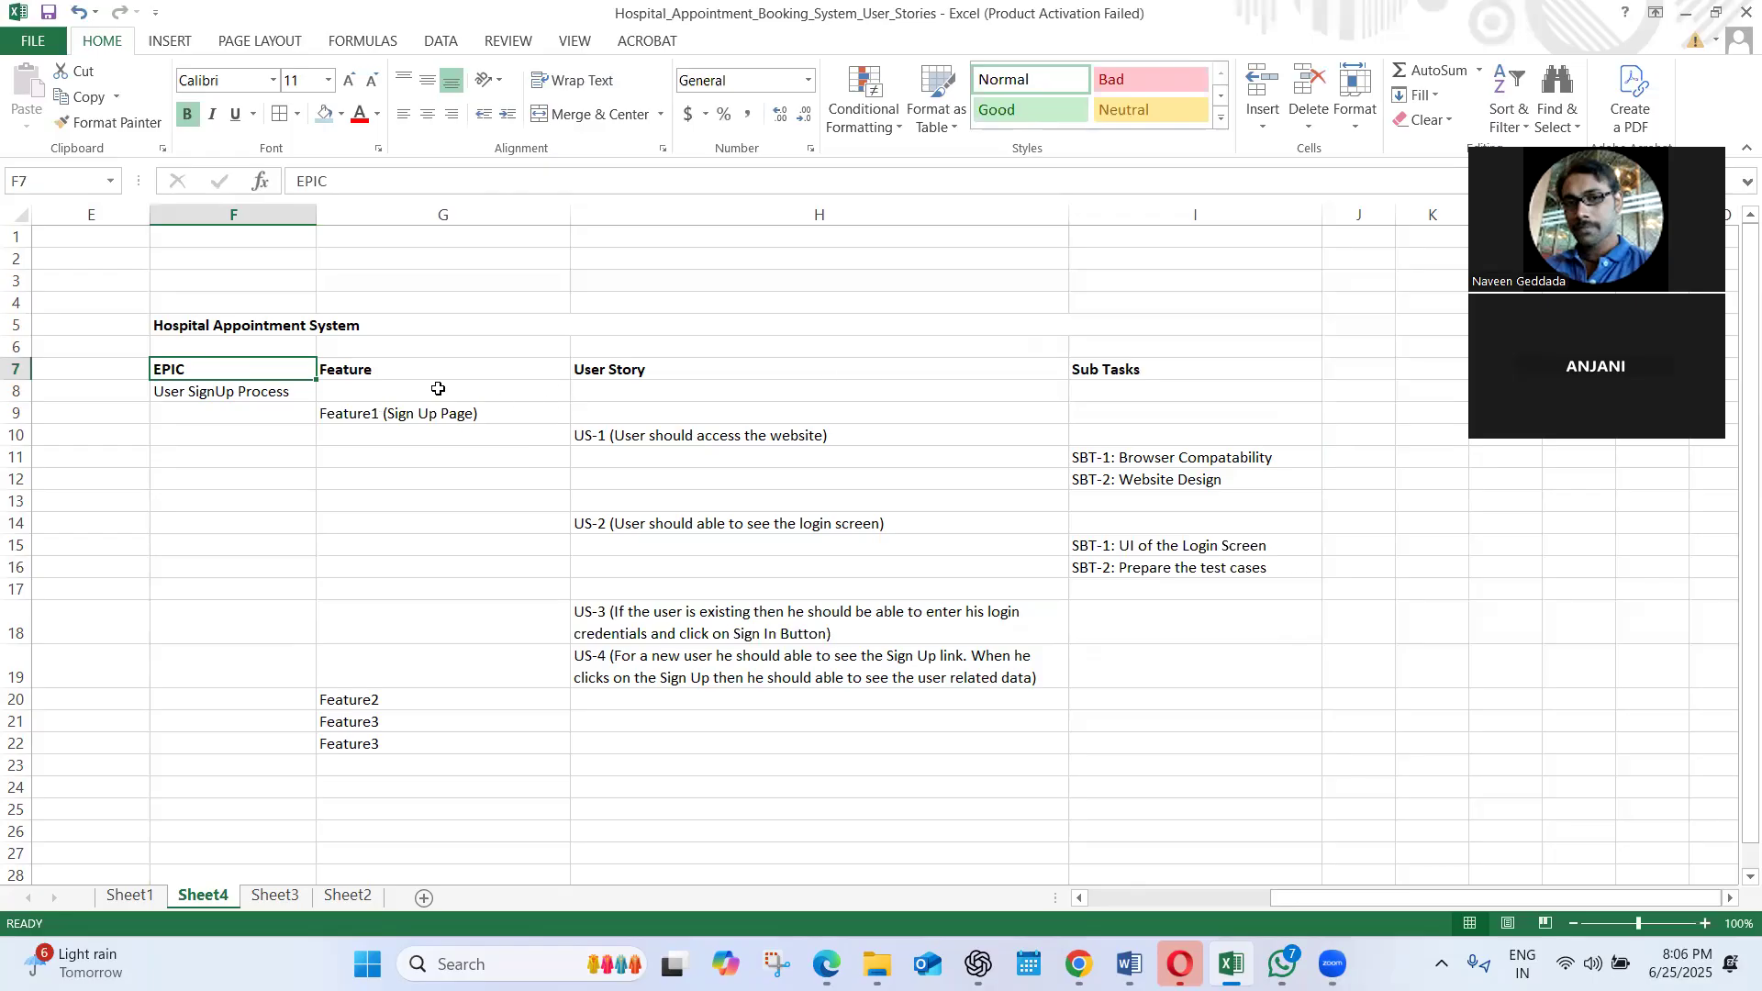
drag(217, 374, 1125, 371)
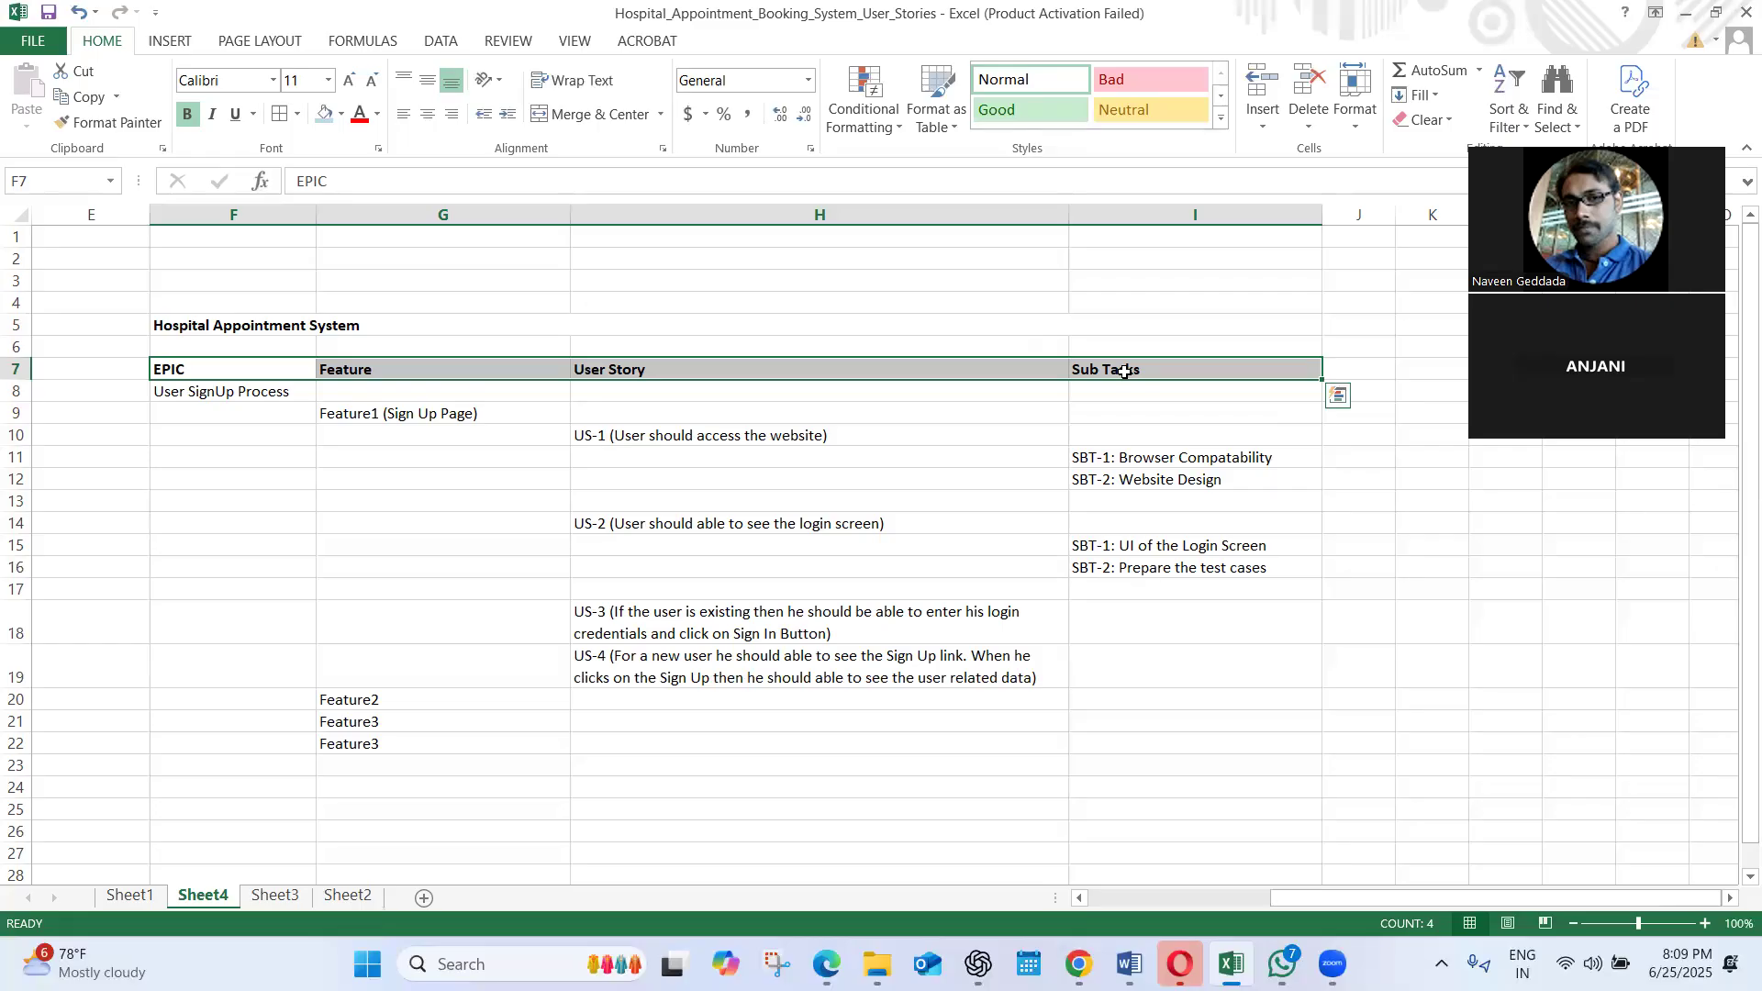
click(1240, 475)
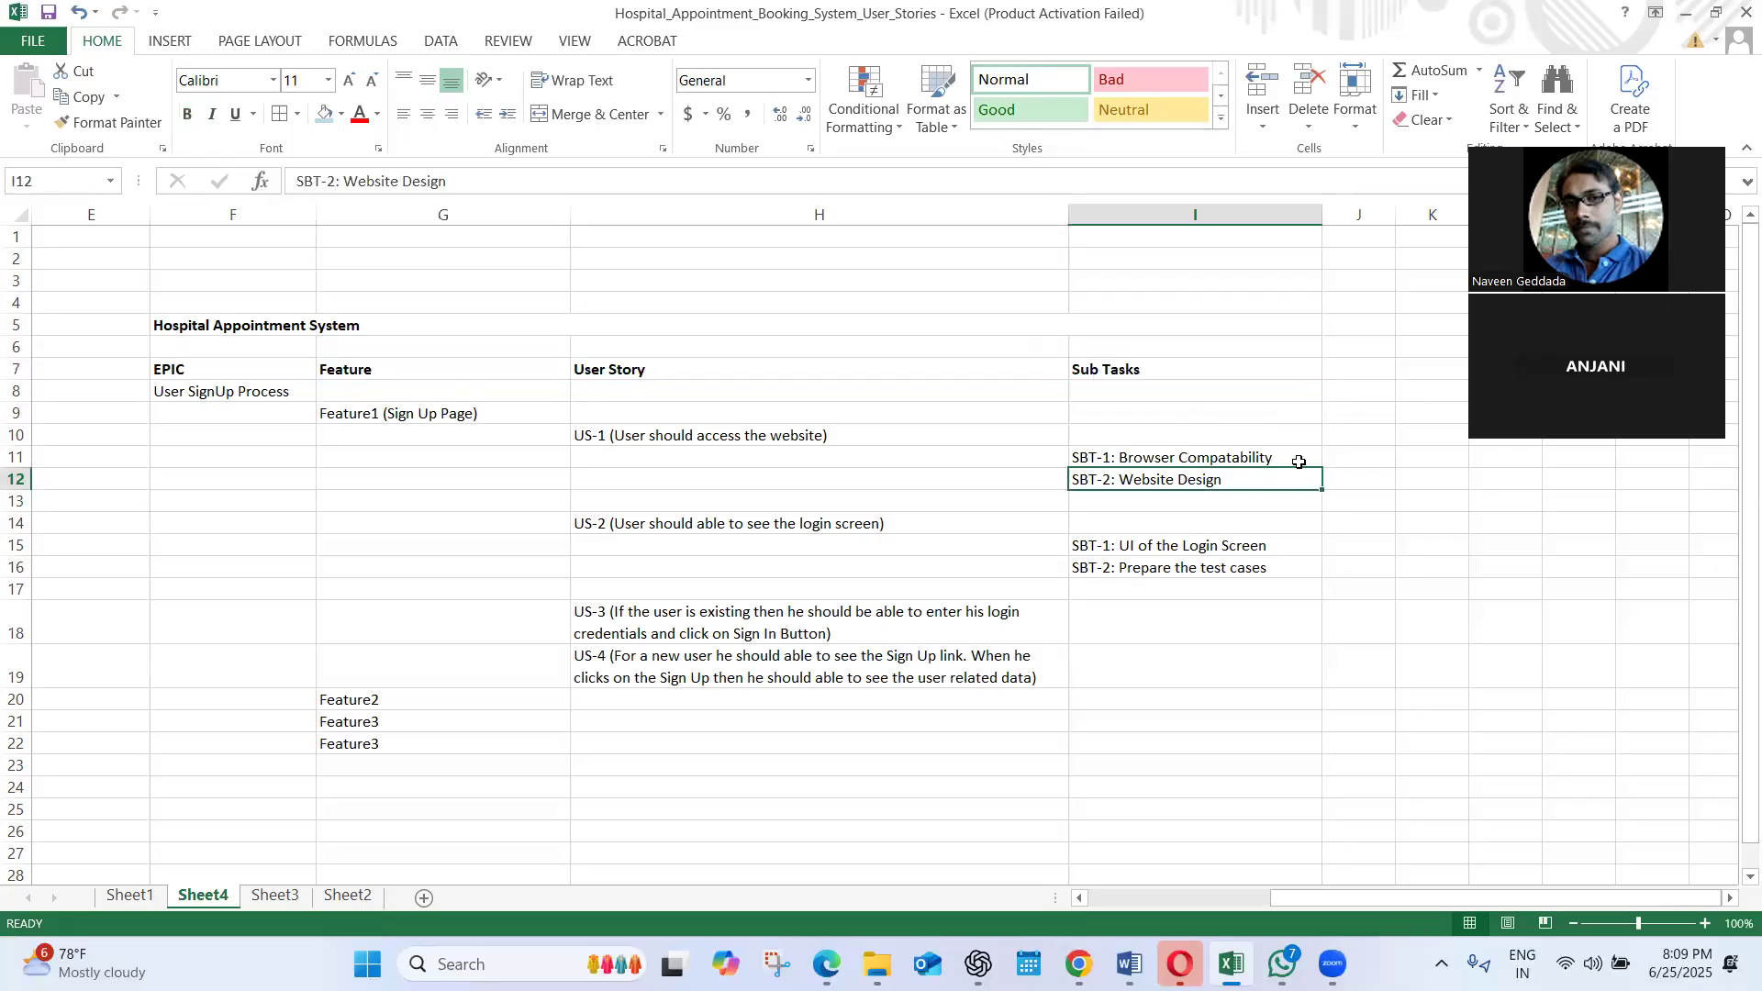
Widen column J and add the heading "Department" in J7, beside the Sub Tasks heading
click(1367, 453)
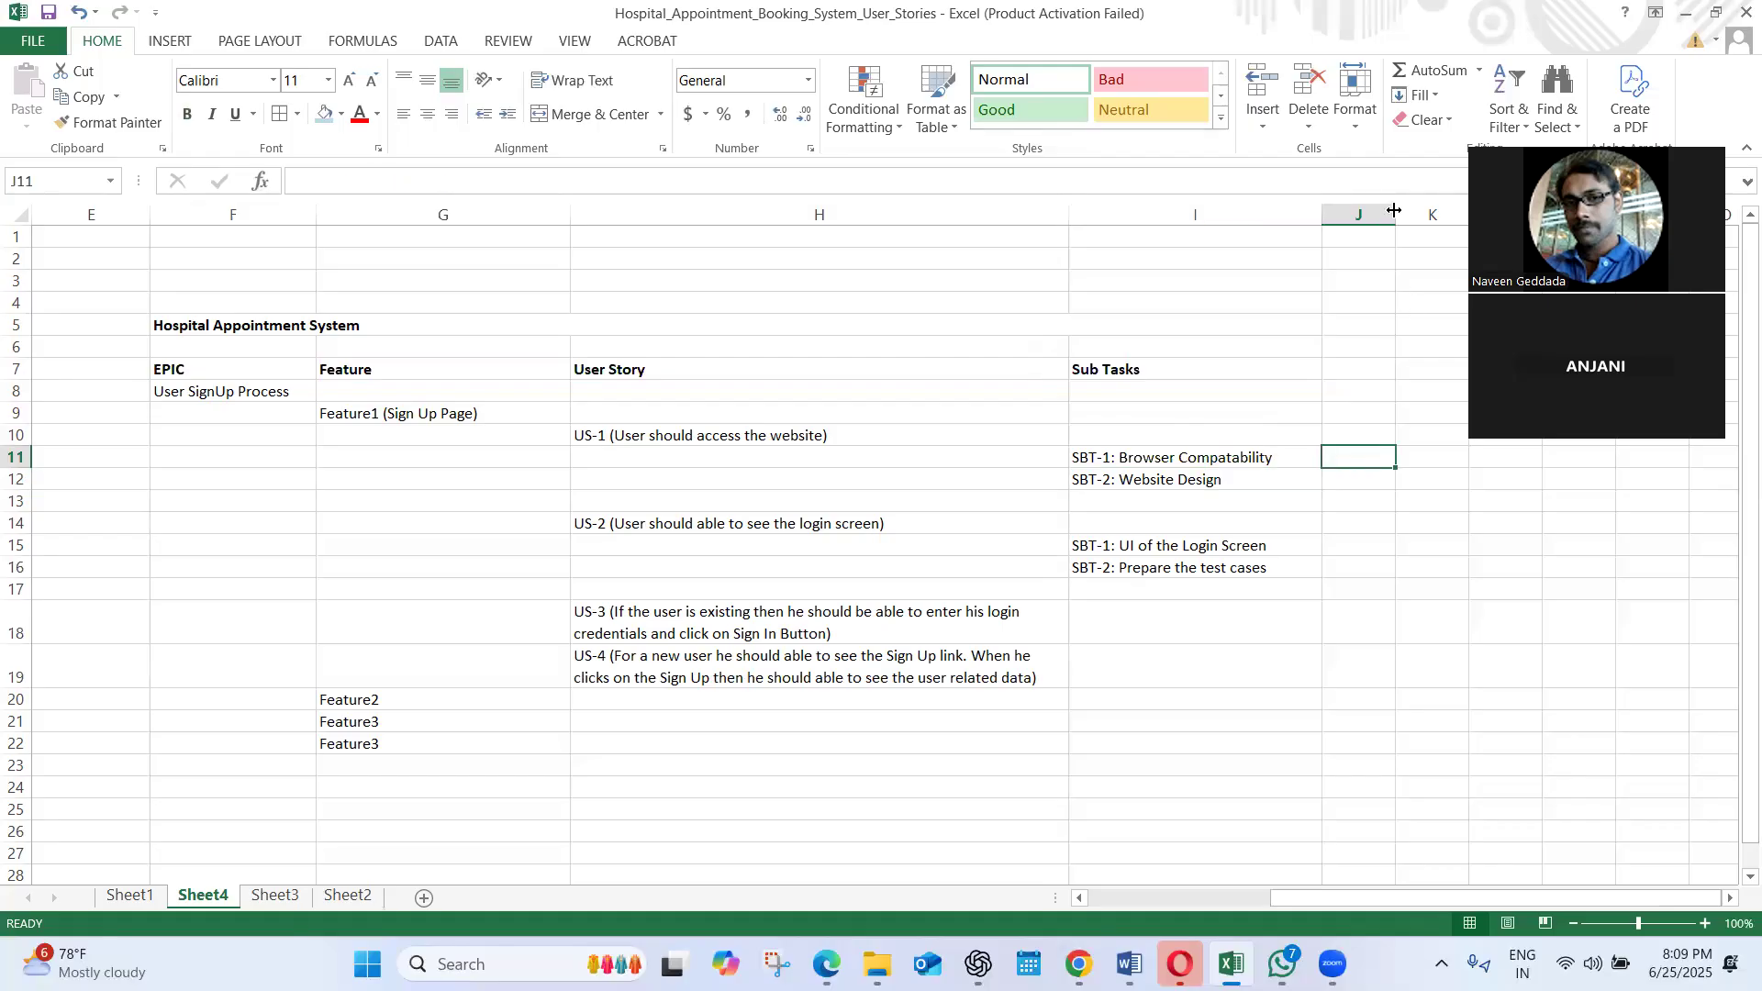
drag(1396, 214, 1458, 214)
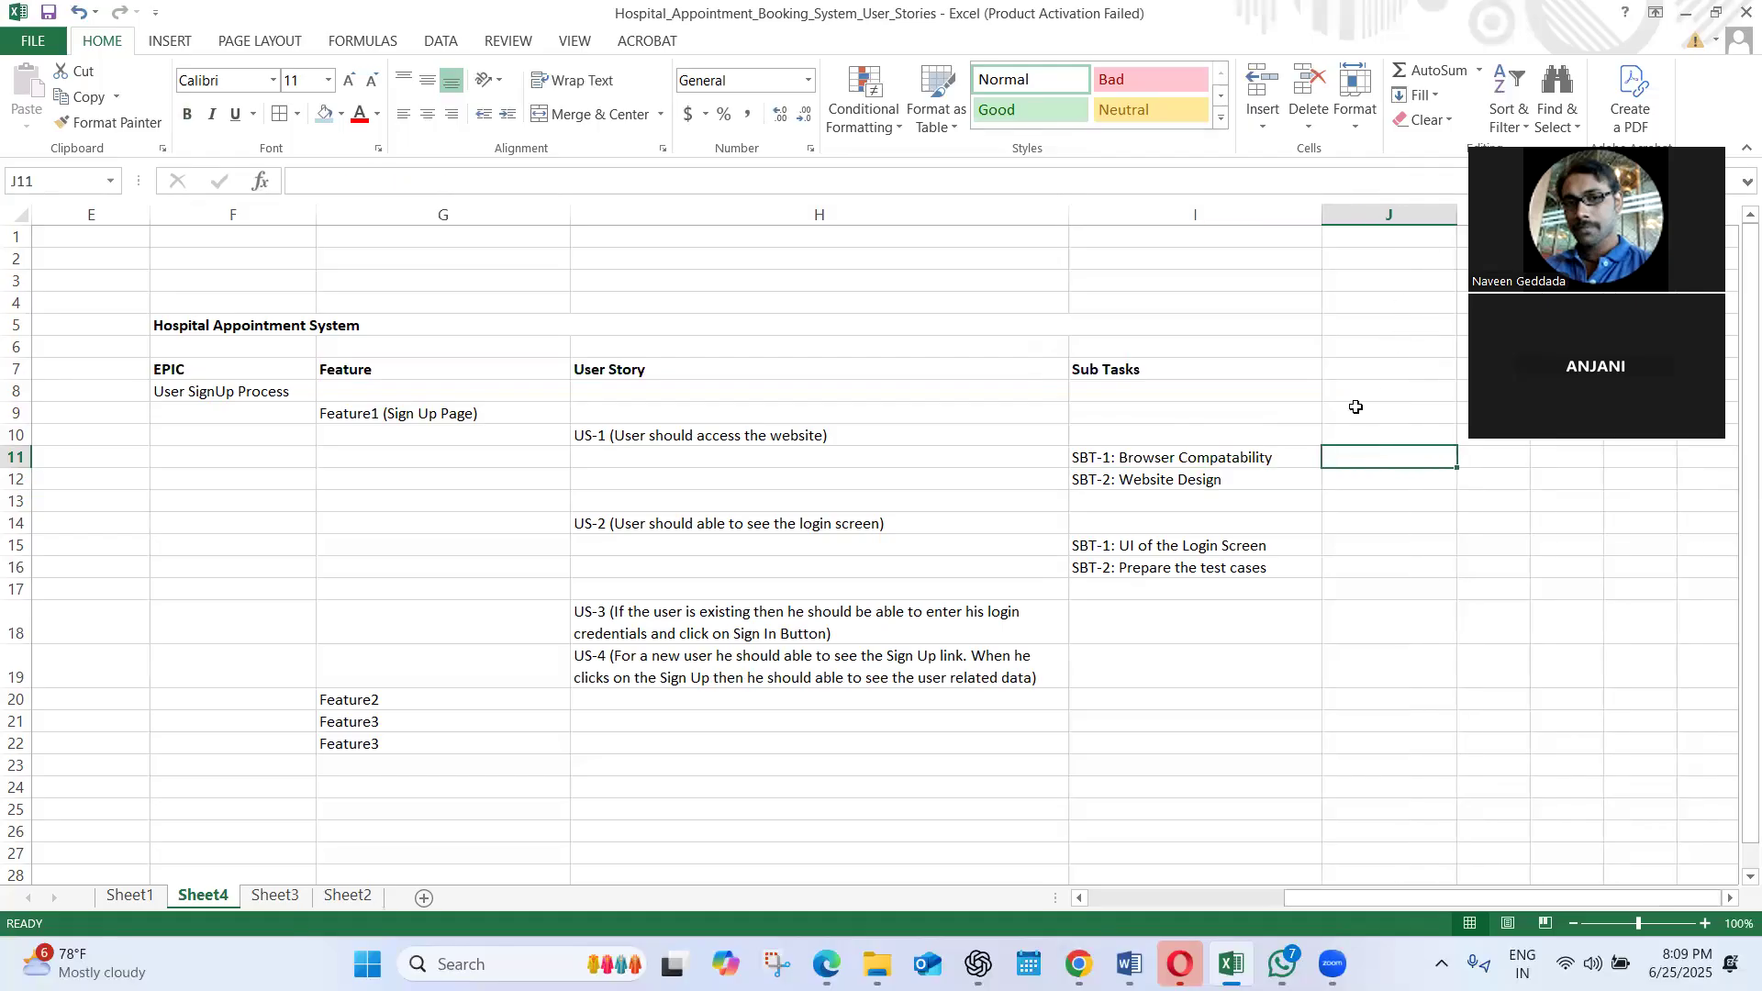
click(1359, 407)
click(1364, 370)
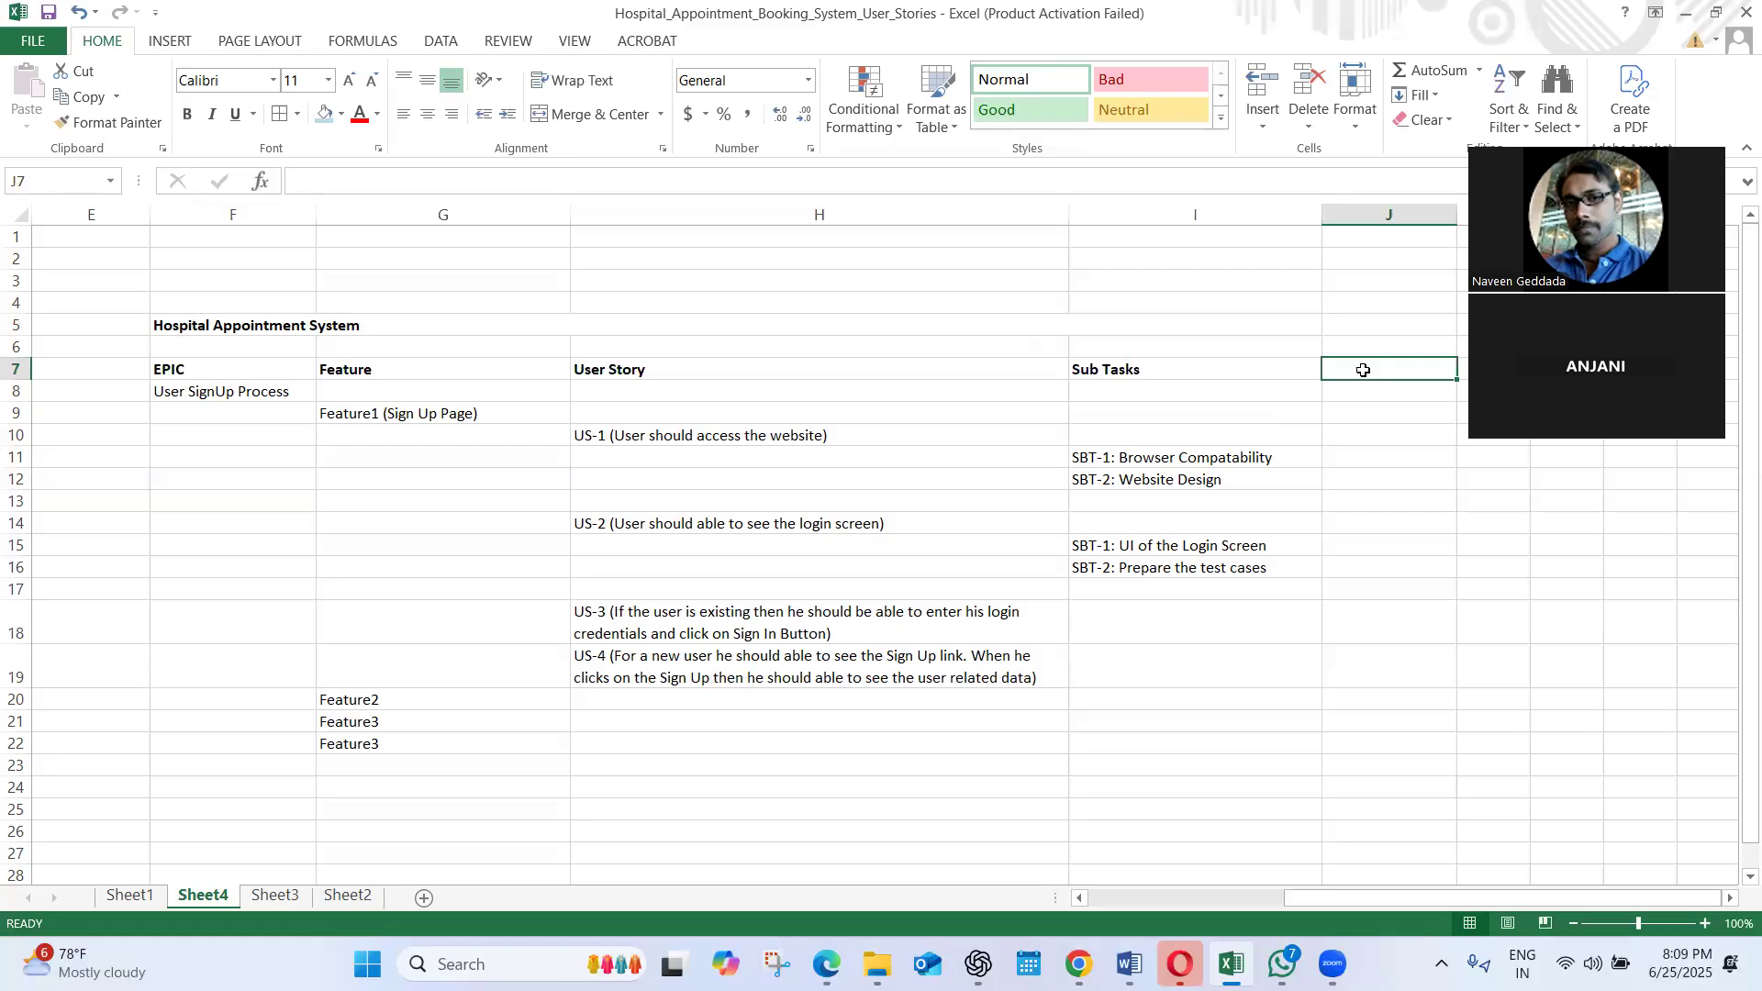
text(Depa)
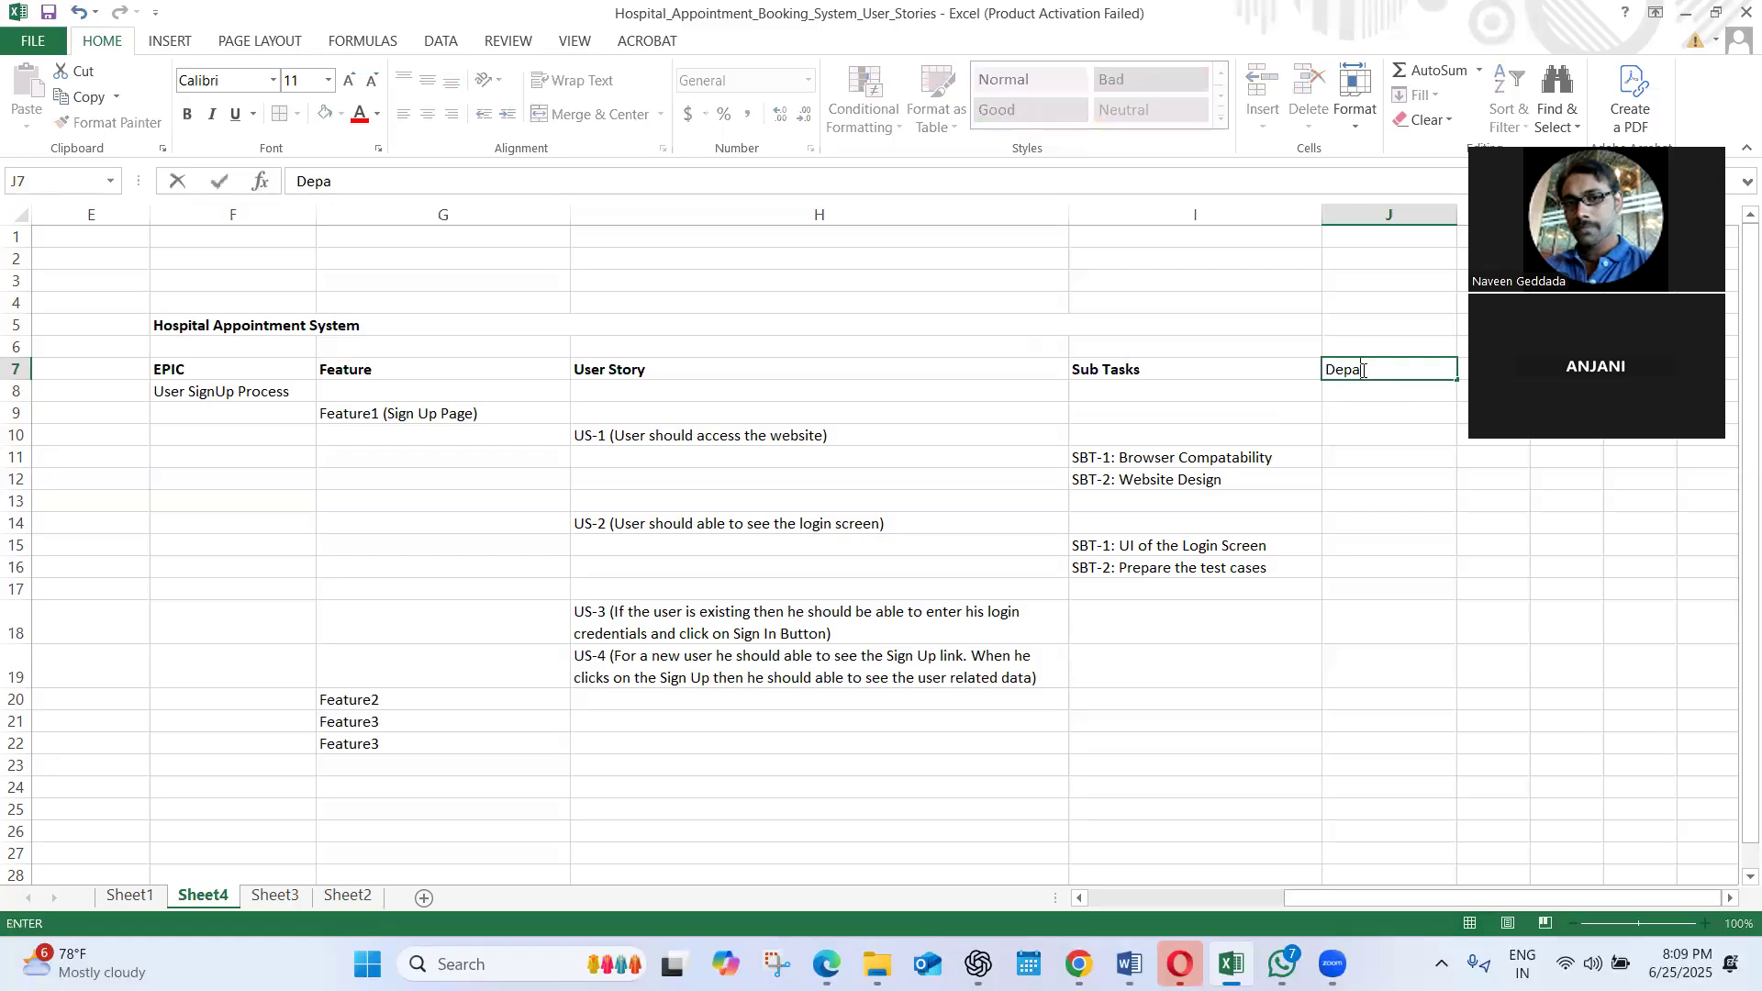
text(rtment)
List the departments Dev, UI and QA in J11:J13, beside the US-1 sub tasks
click(1369, 475)
click(1368, 450)
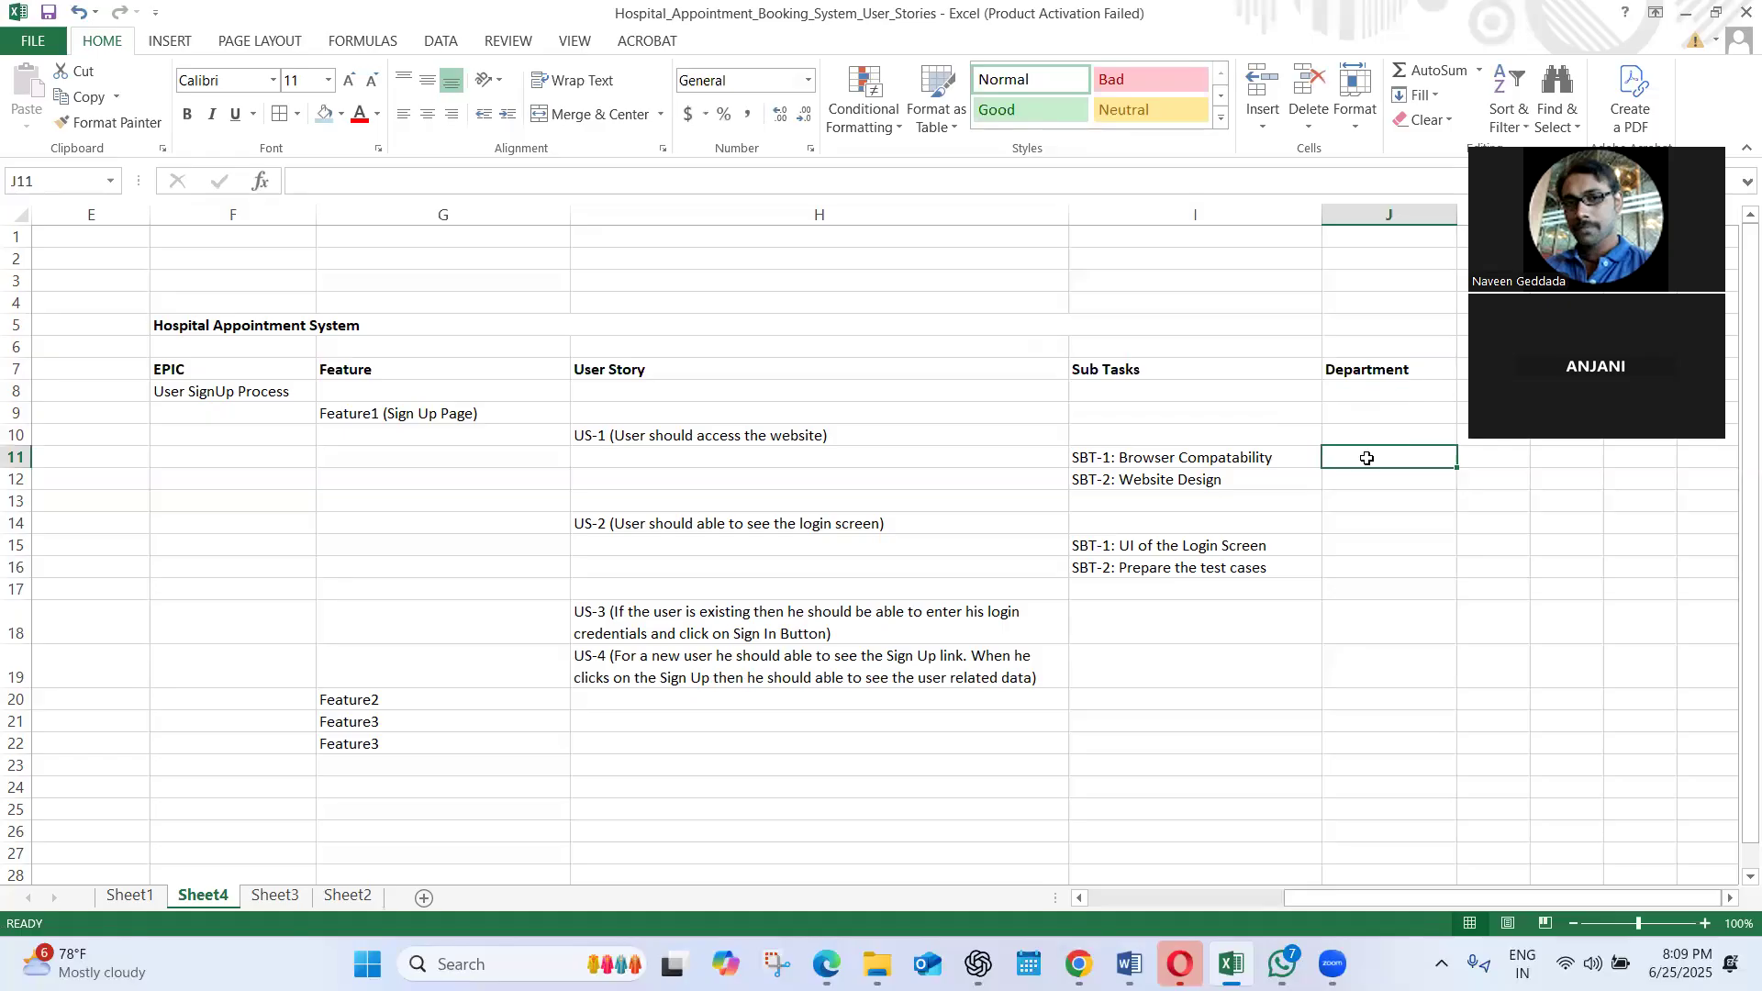
text(Dev T)
key(BackSpace)
key(BackSpace)
click(1341, 478)
text(UI)
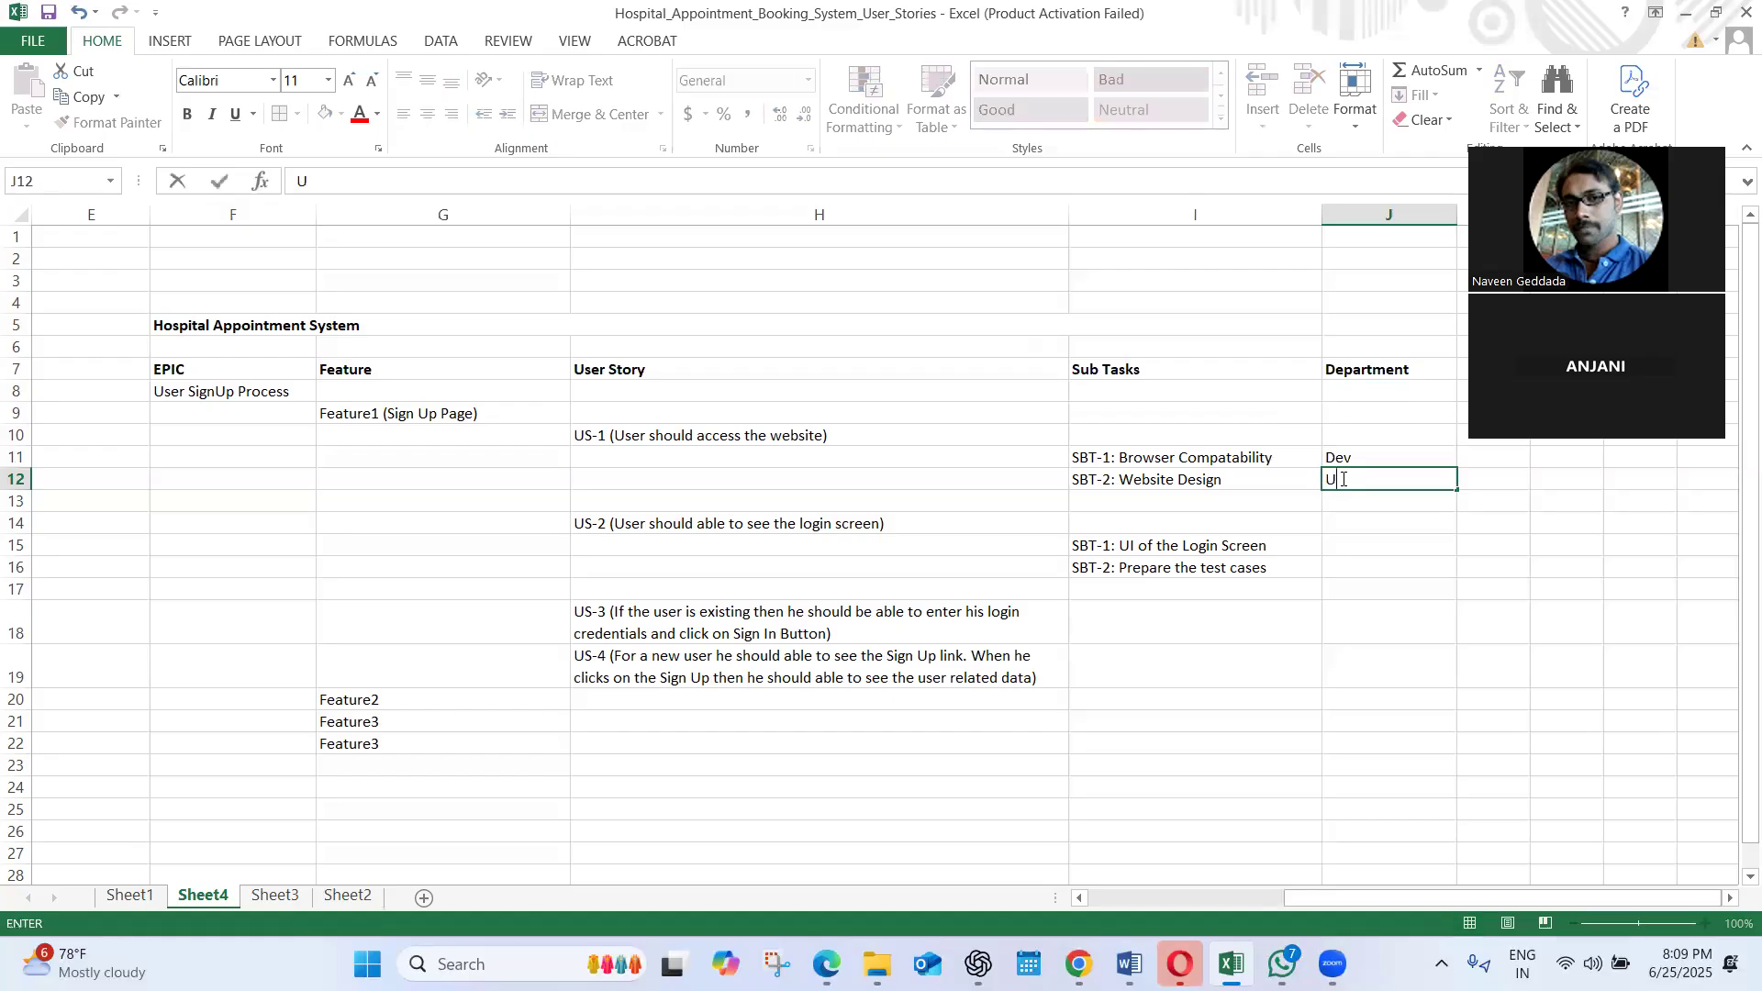
click(1341, 503)
text(QA)
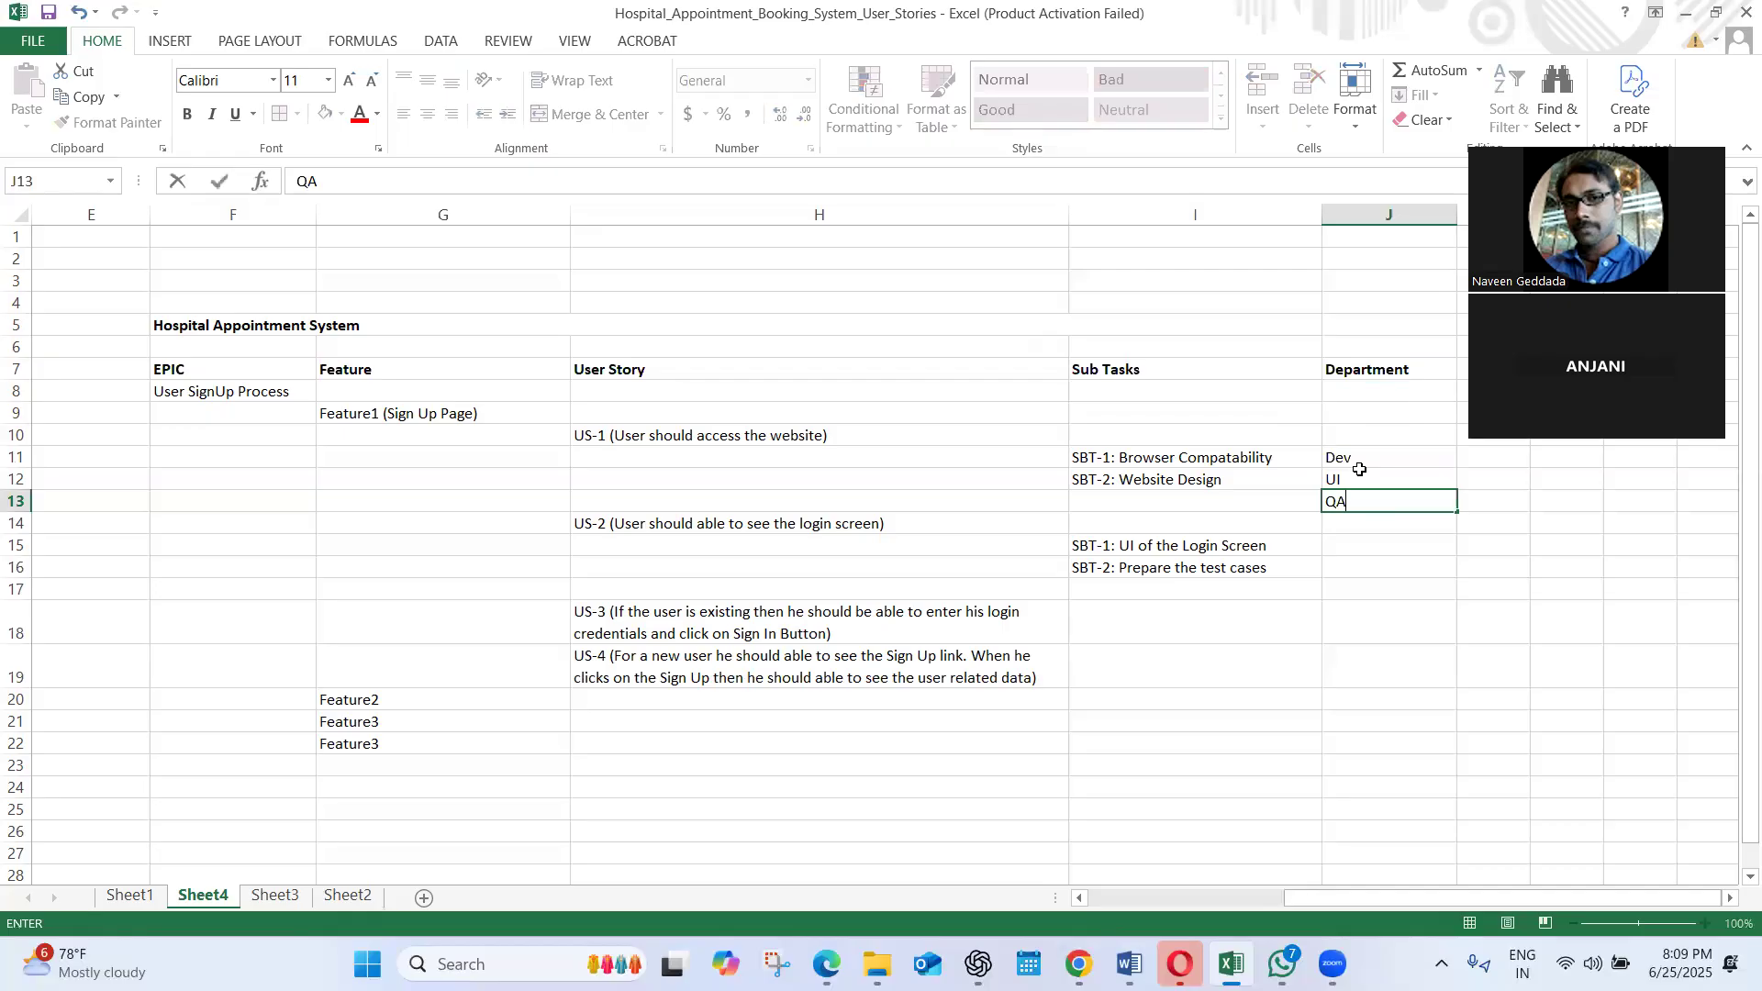
Extend the Dev department entry in J11 with the user story reference "- US1"
click(1360, 470)
click(1353, 461)
double_click(1361, 457)
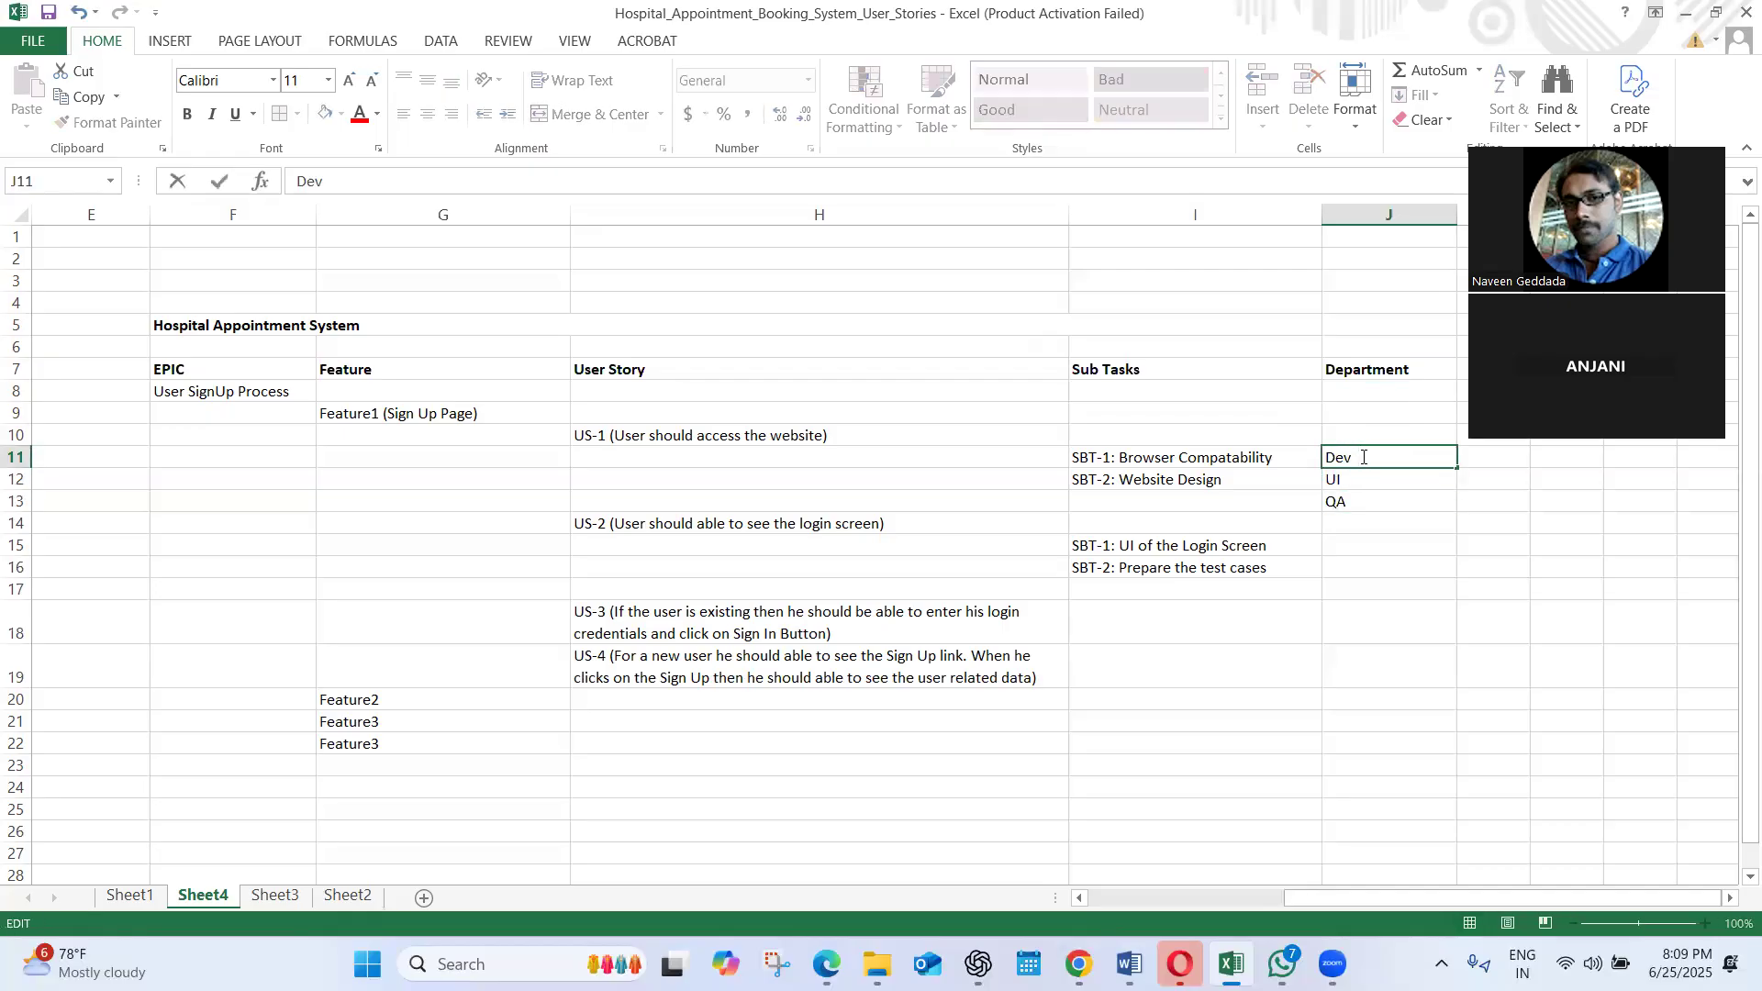
text(- US1)
click(1368, 489)
Extend the UI department entry in J12 to read "UI - US1"
click(1368, 497)
click(1365, 476)
double_click(1365, 475)
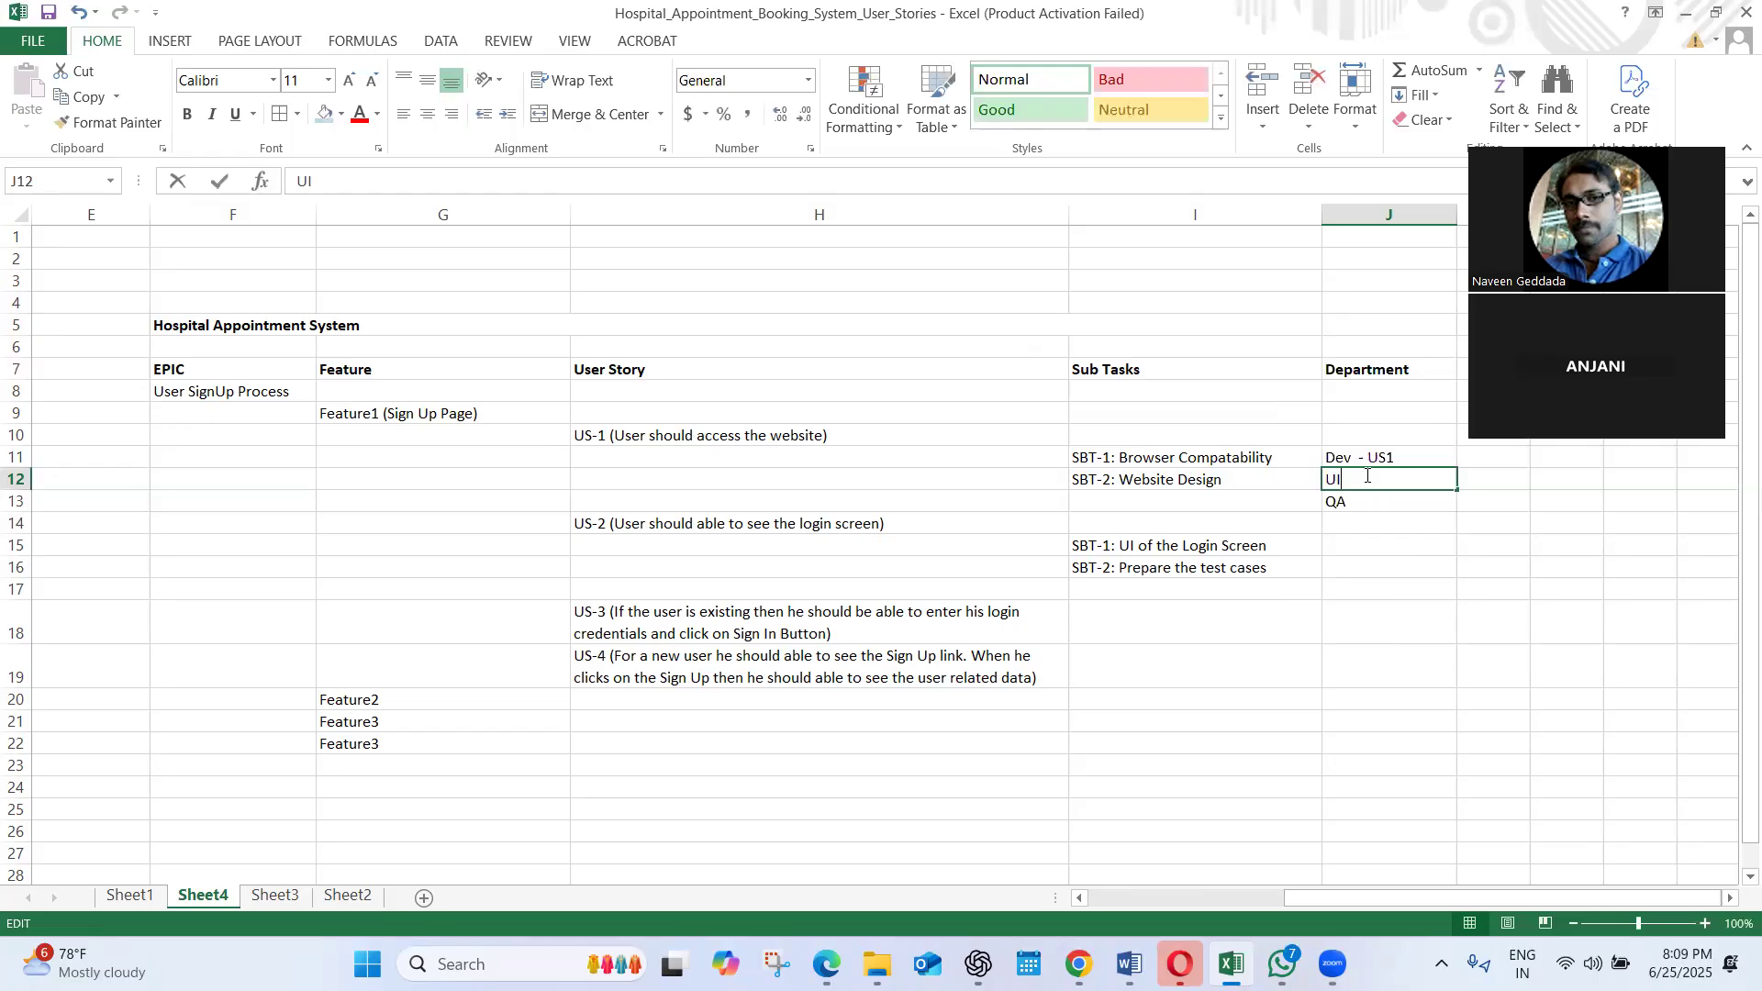
text(- YS1)
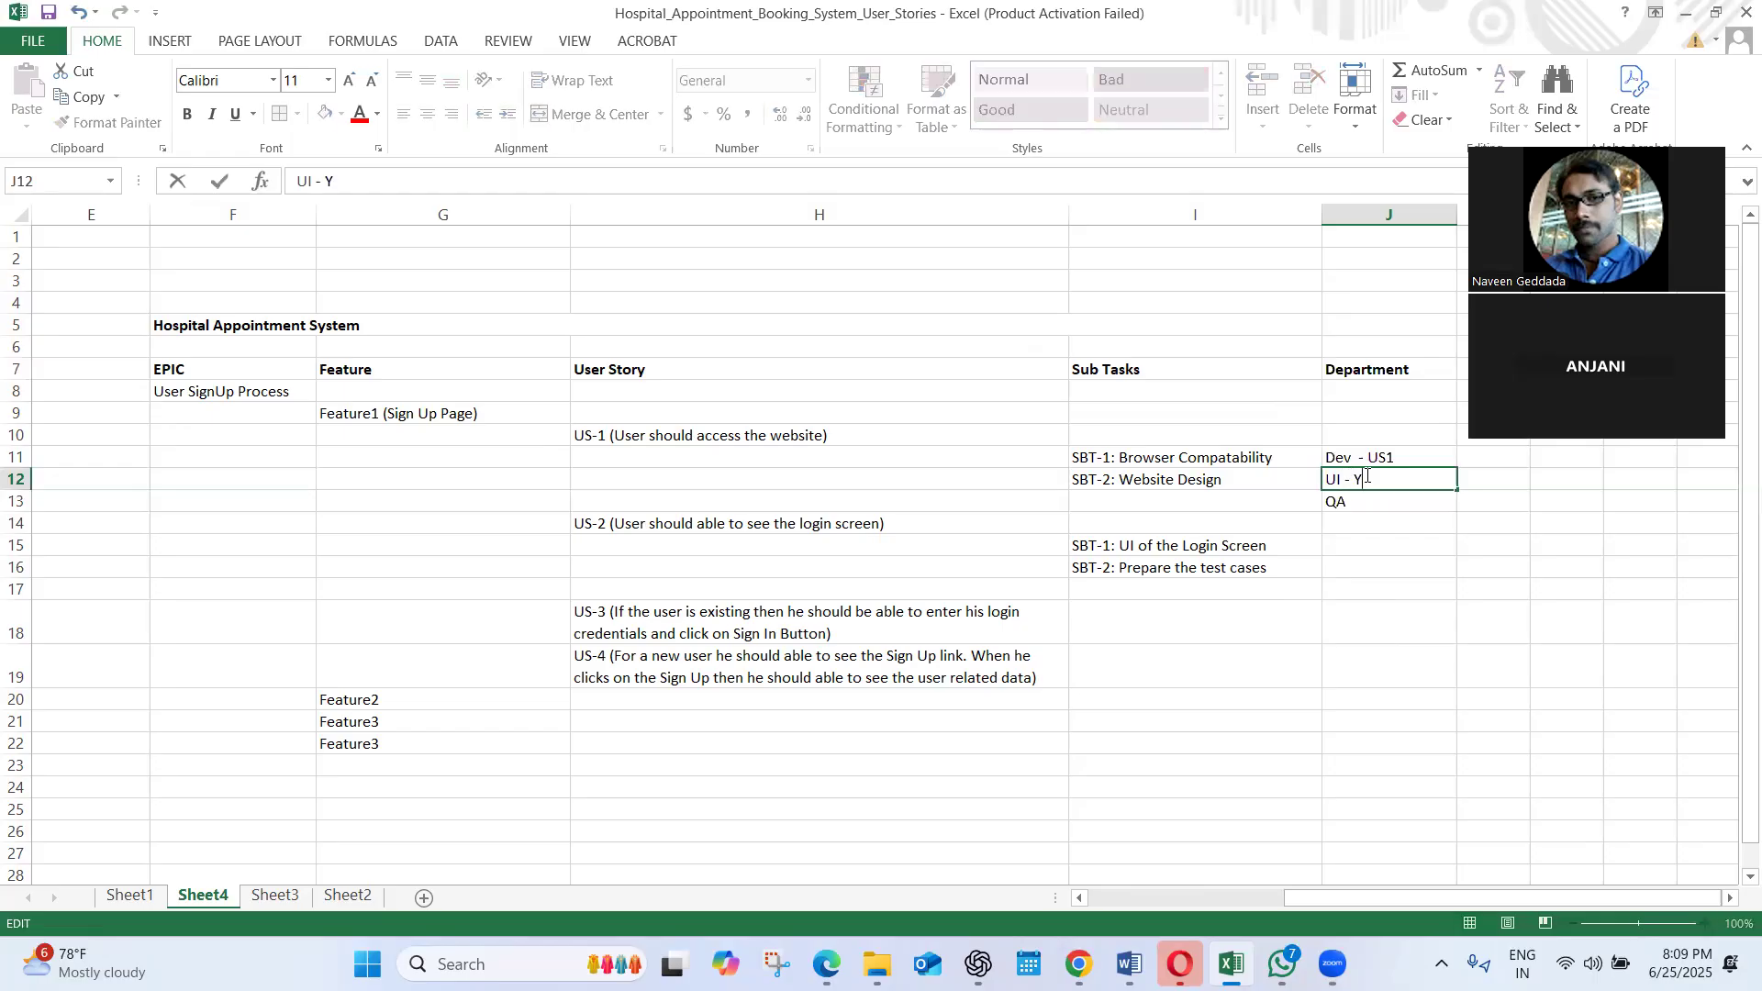
key(BackSpace)
key(BackSpace)
key(BackSpace)
text(US1)
Extend the QA department entry in J13 to read "QA -US1"
double_click(1395, 499)
text(-US1)
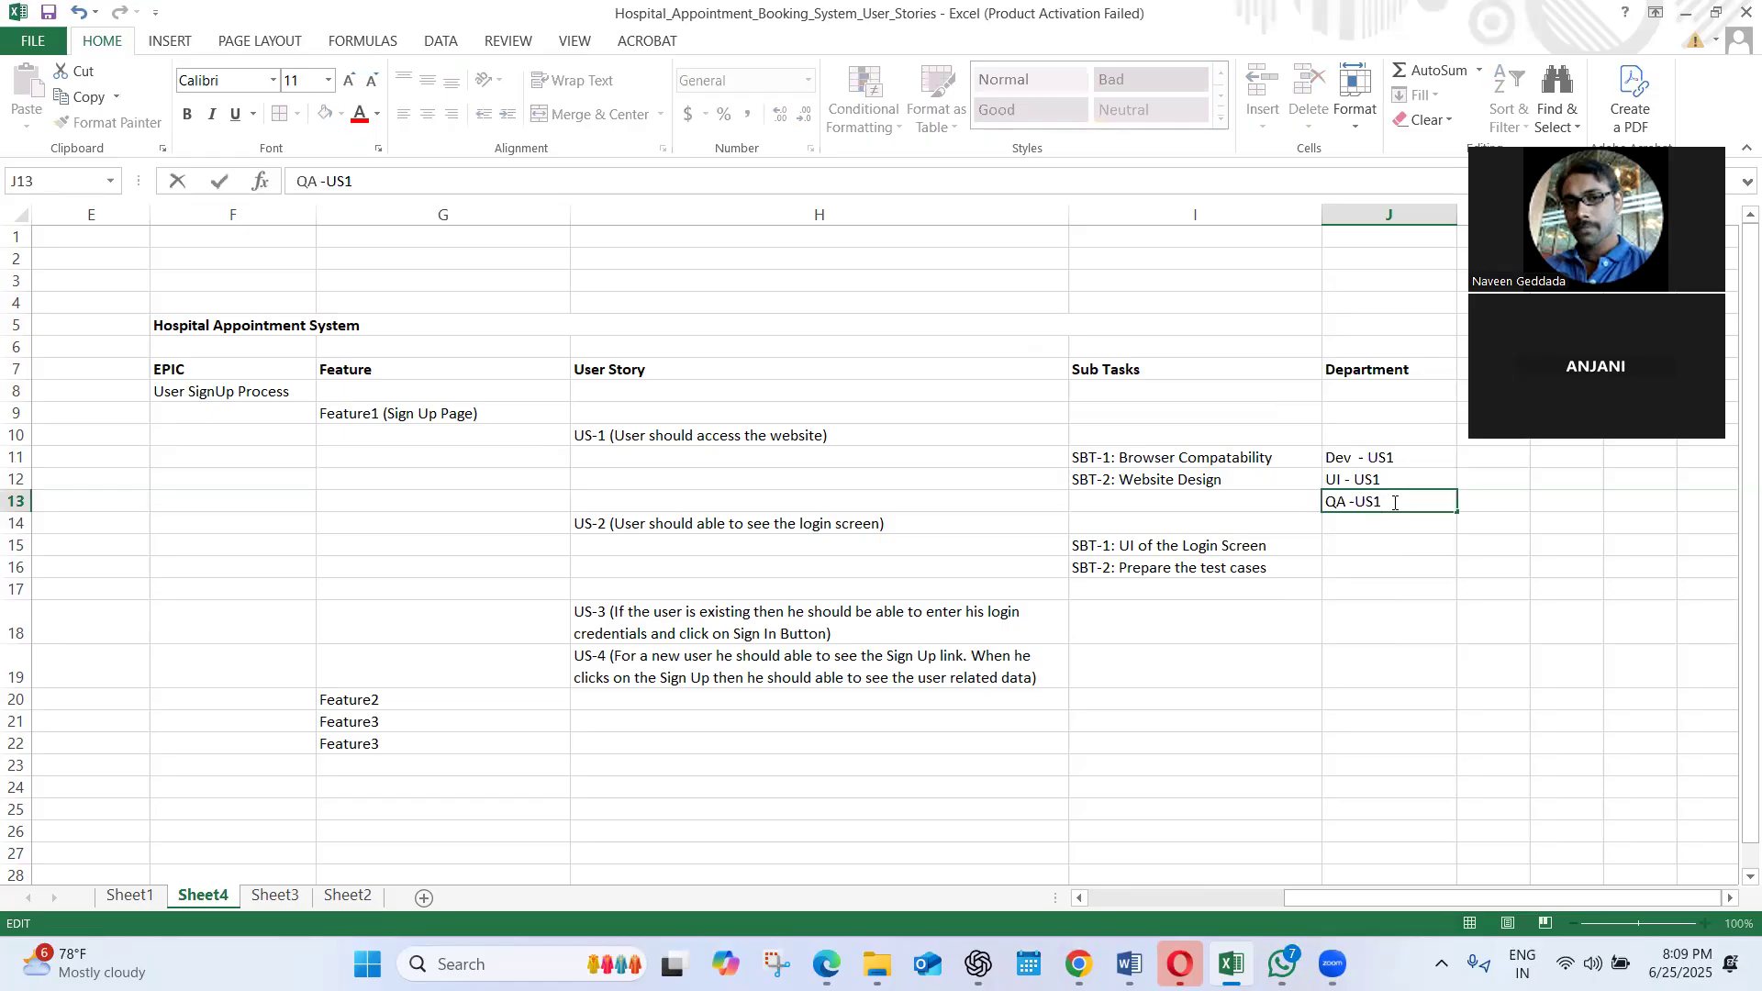
click(1404, 602)
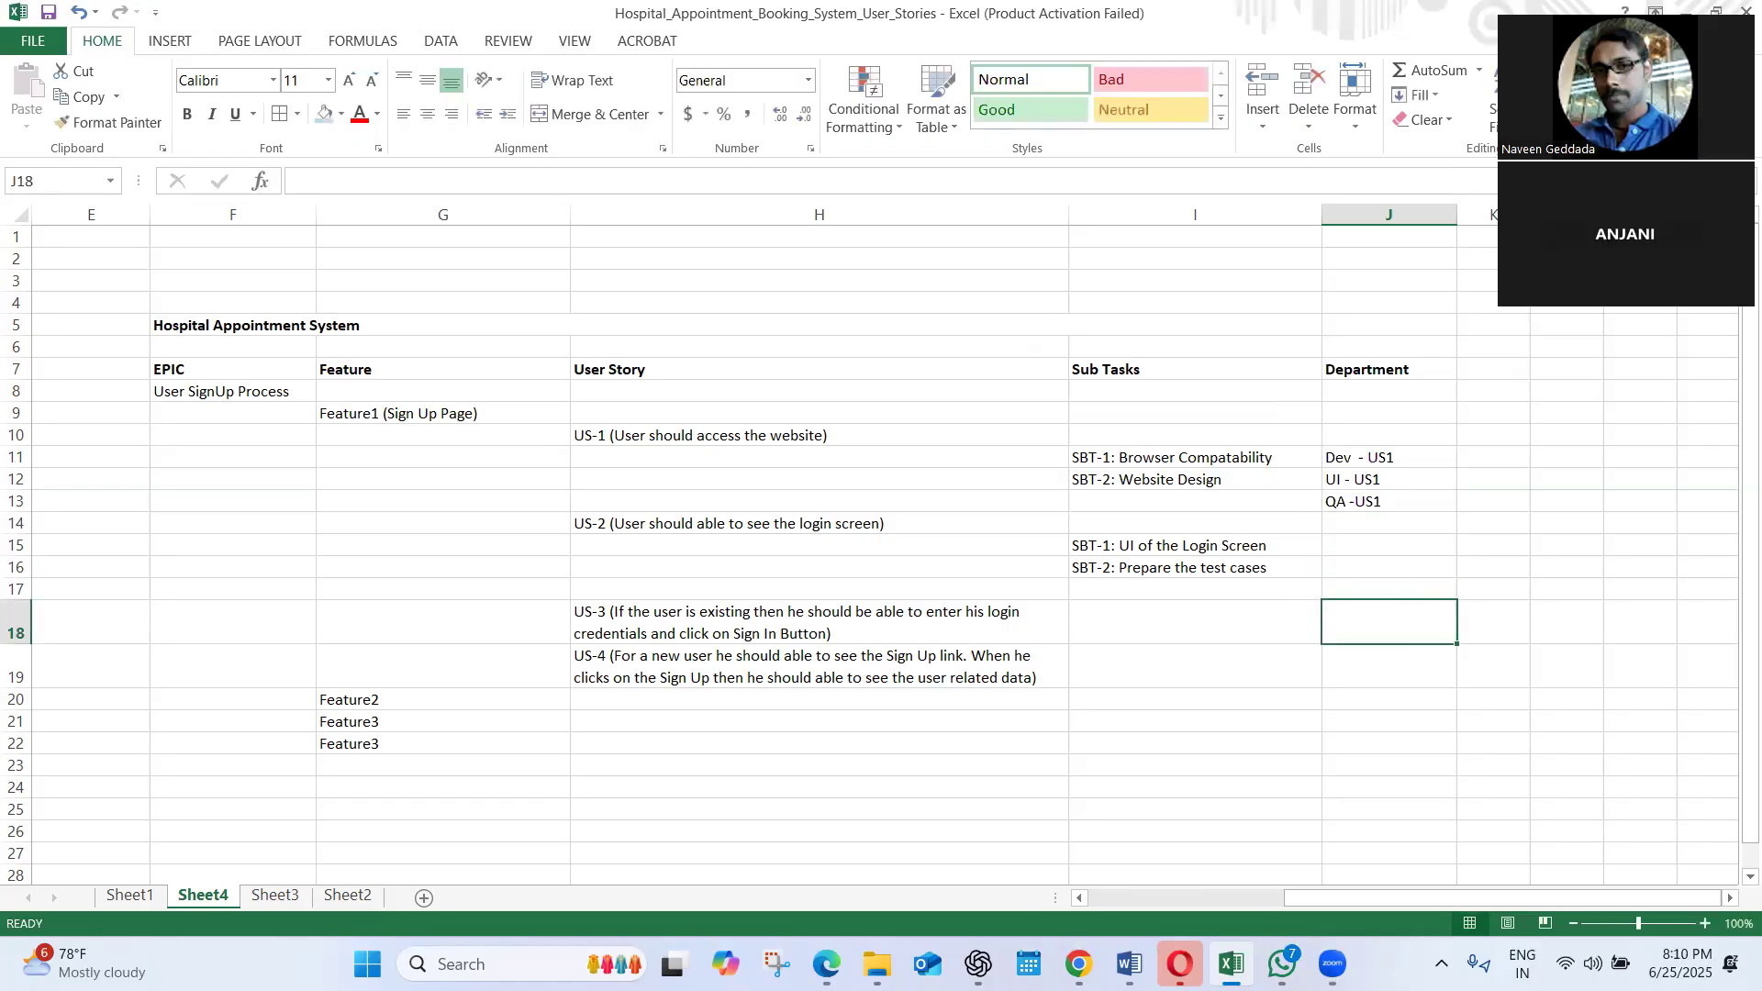
Enter an assignee's first name in K11:K13 for each of the Dev, UI and QA entries of US1
click(1410, 505)
click(1418, 456)
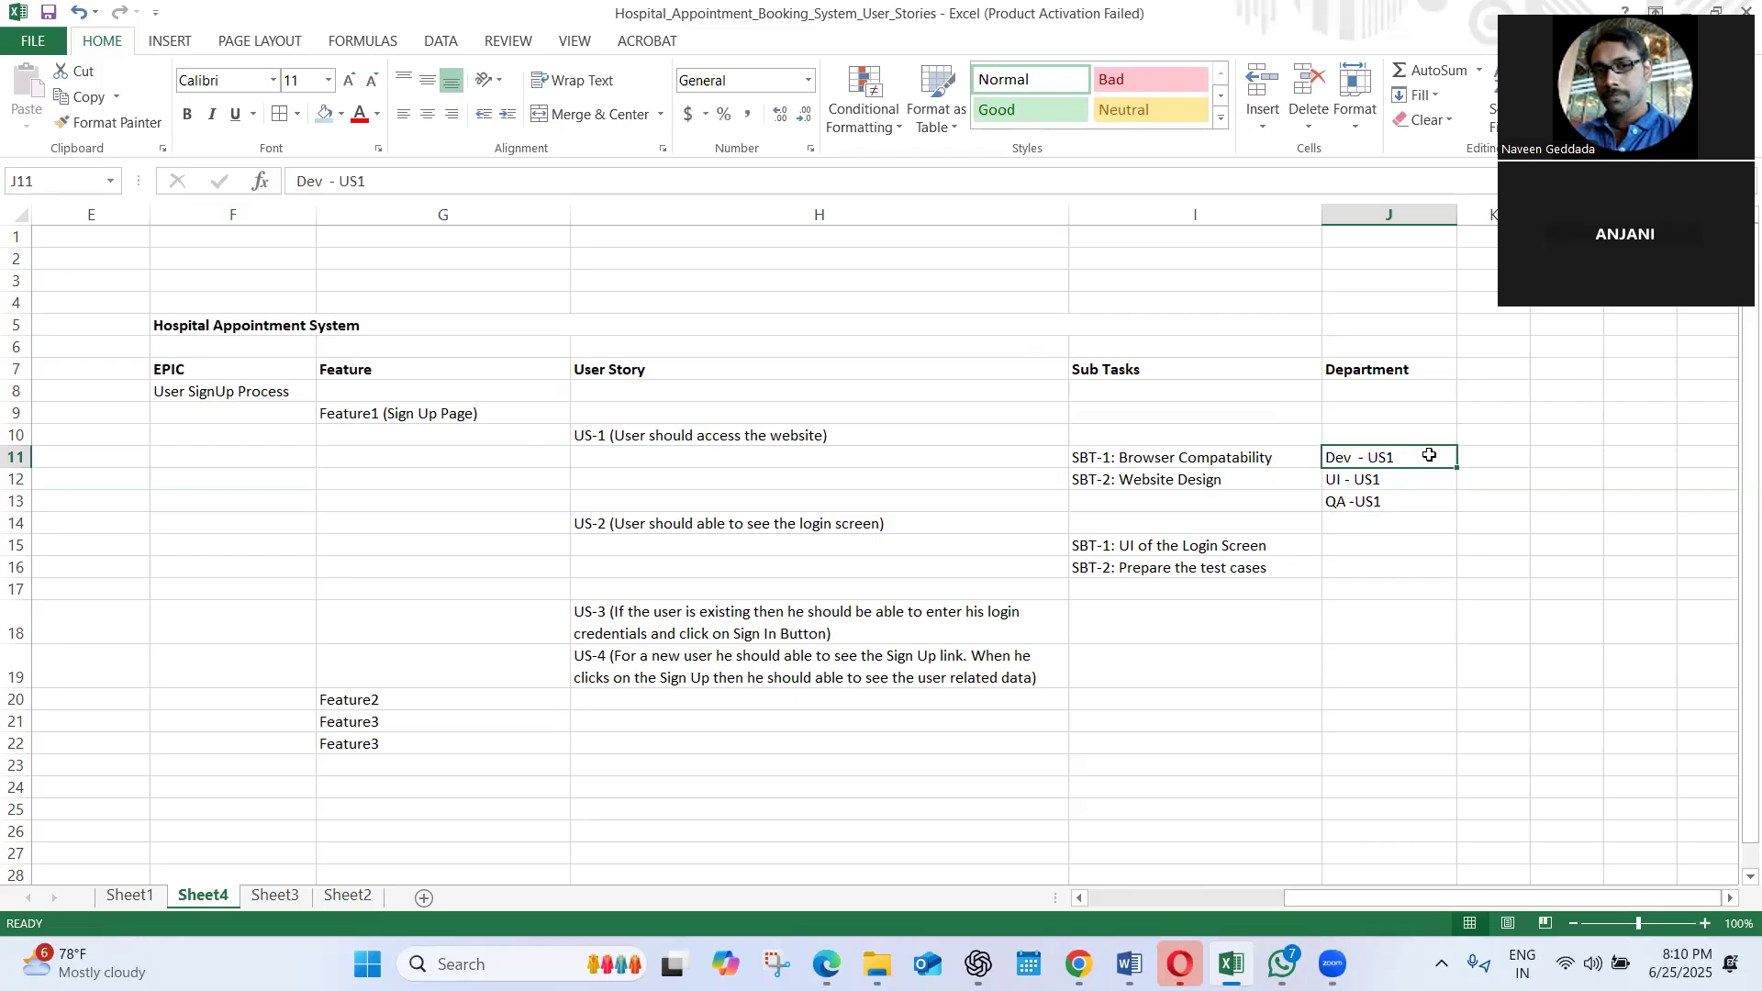
click(1479, 453)
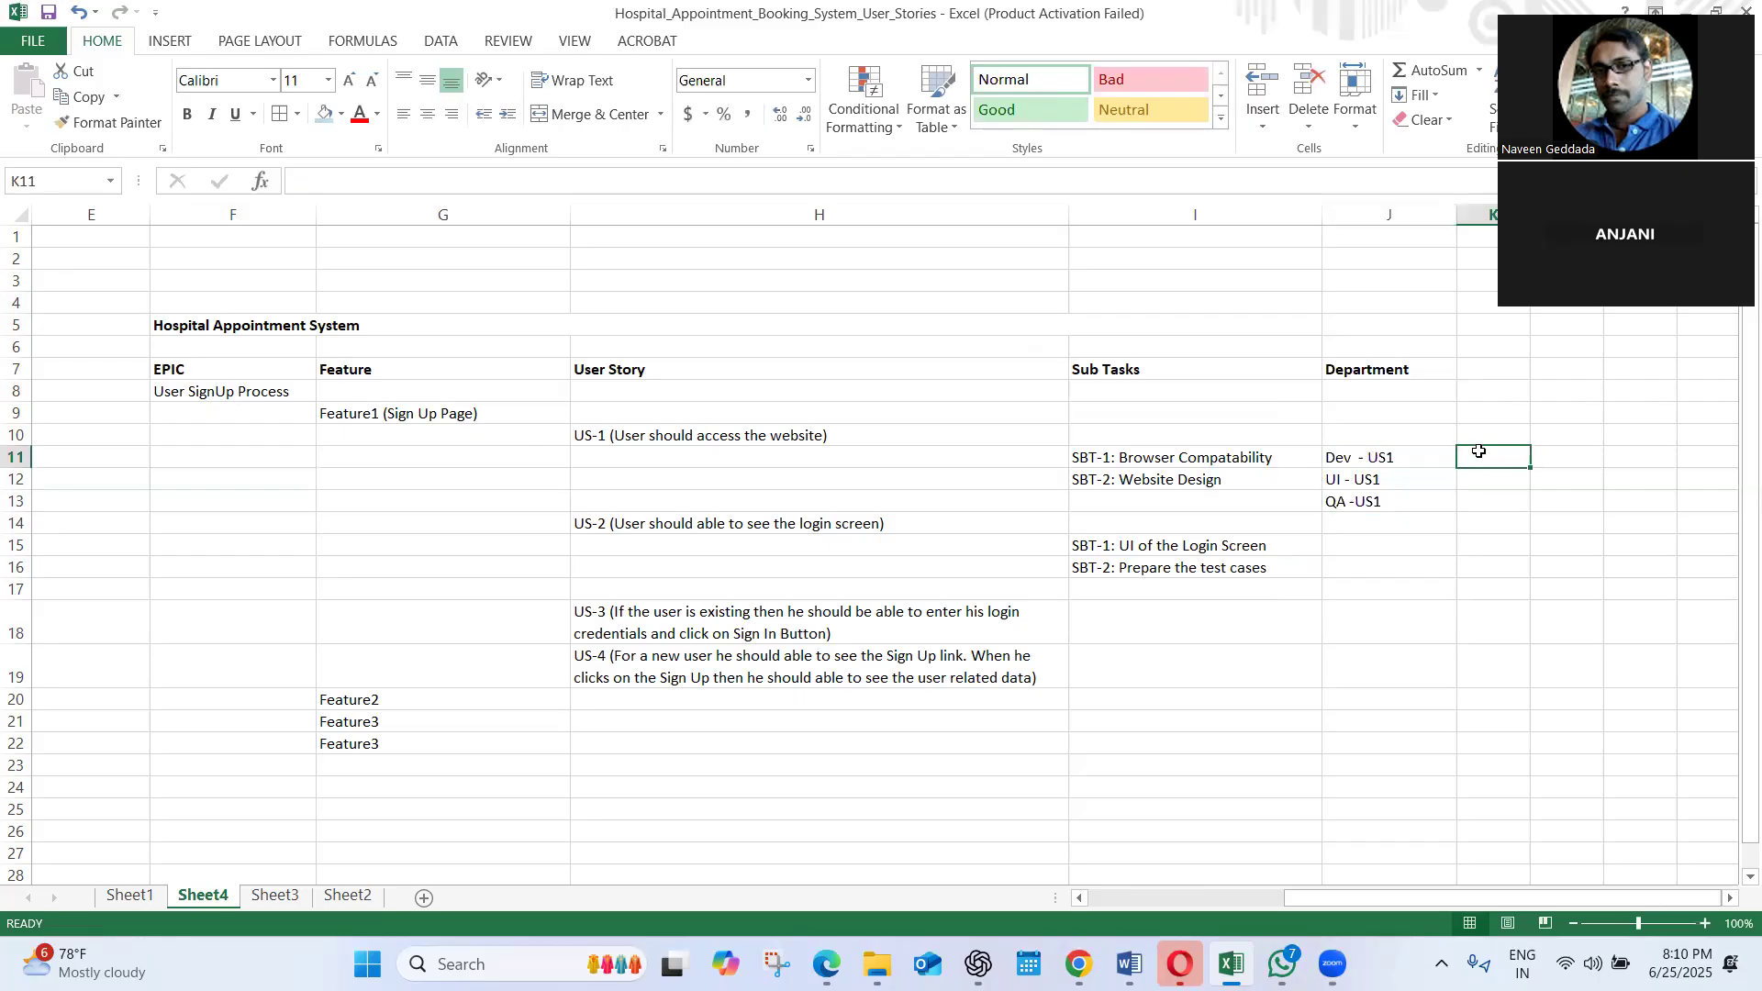
click(1405, 461)
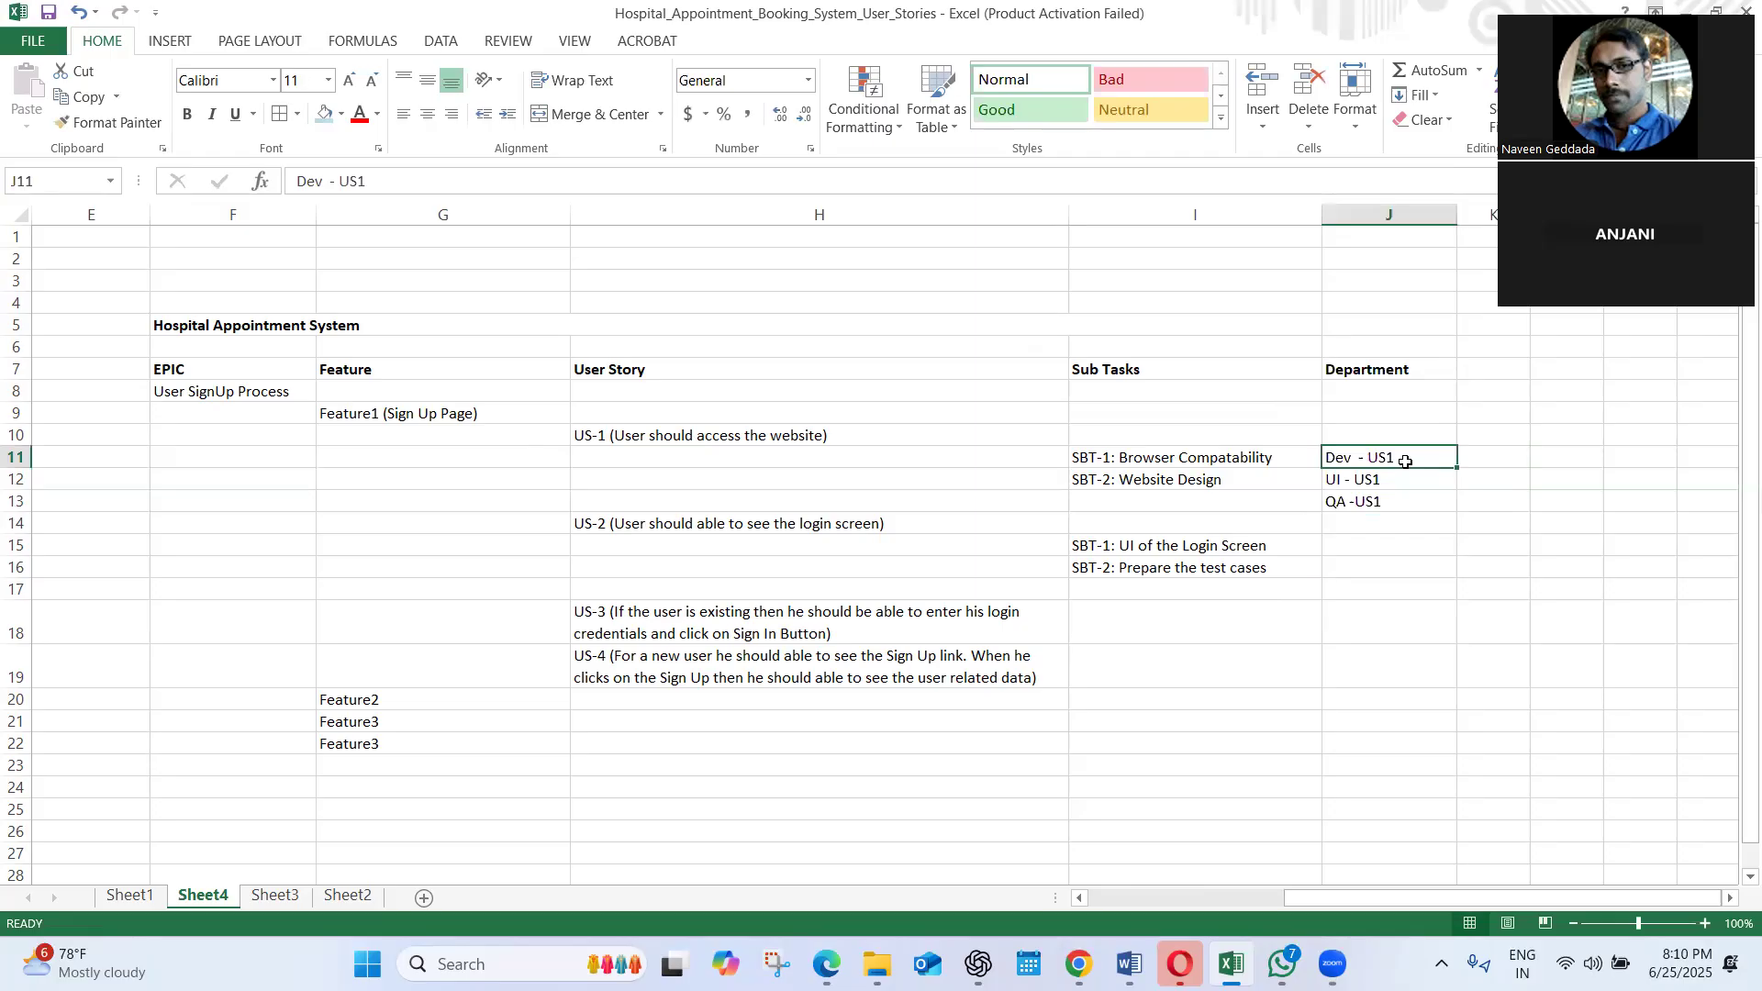
click(1475, 456)
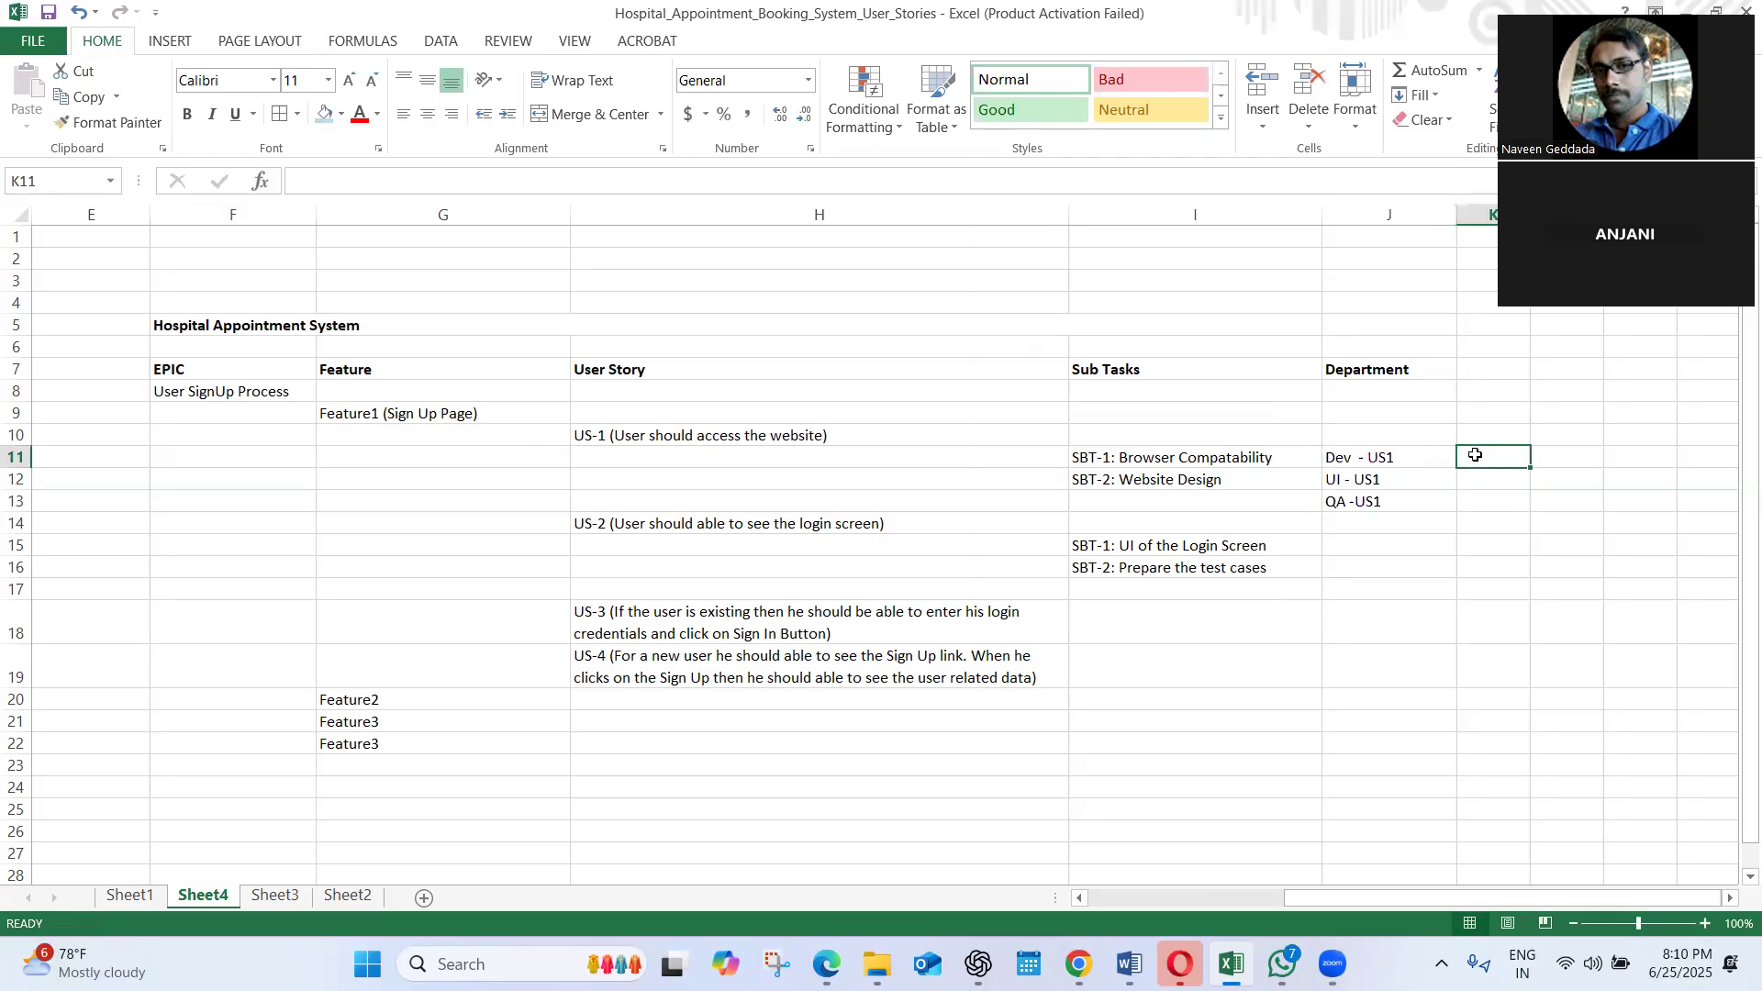
text(Ram)
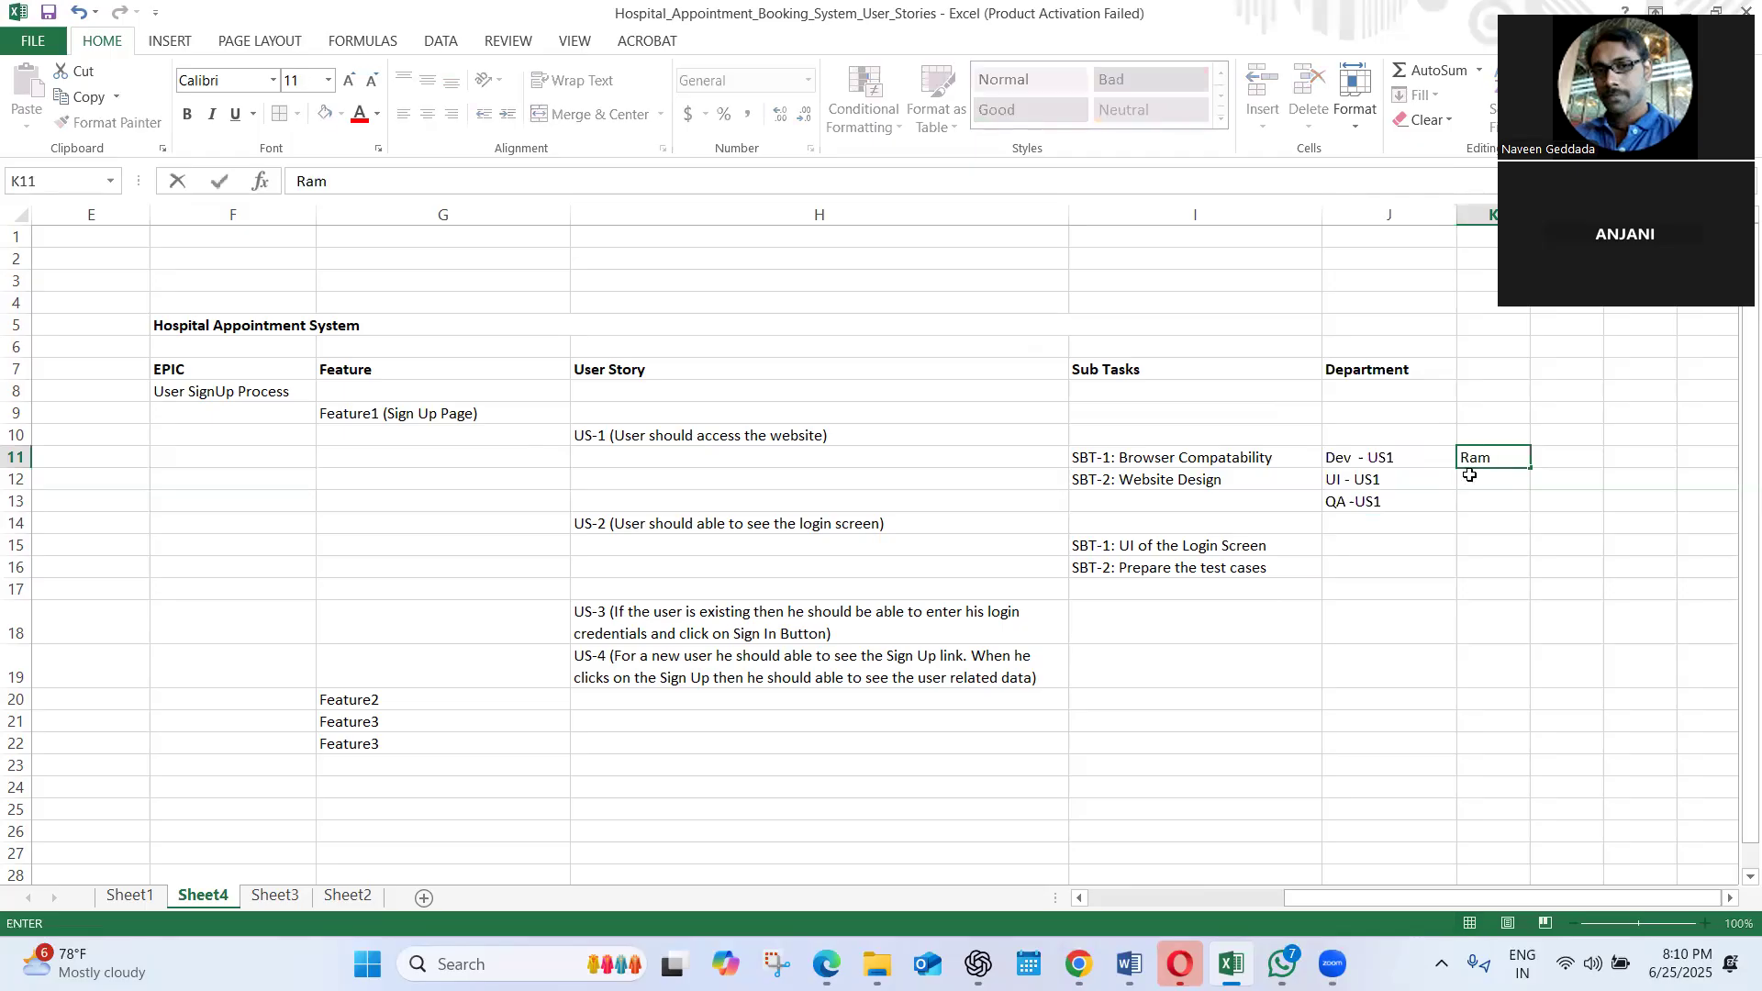
key(Return)
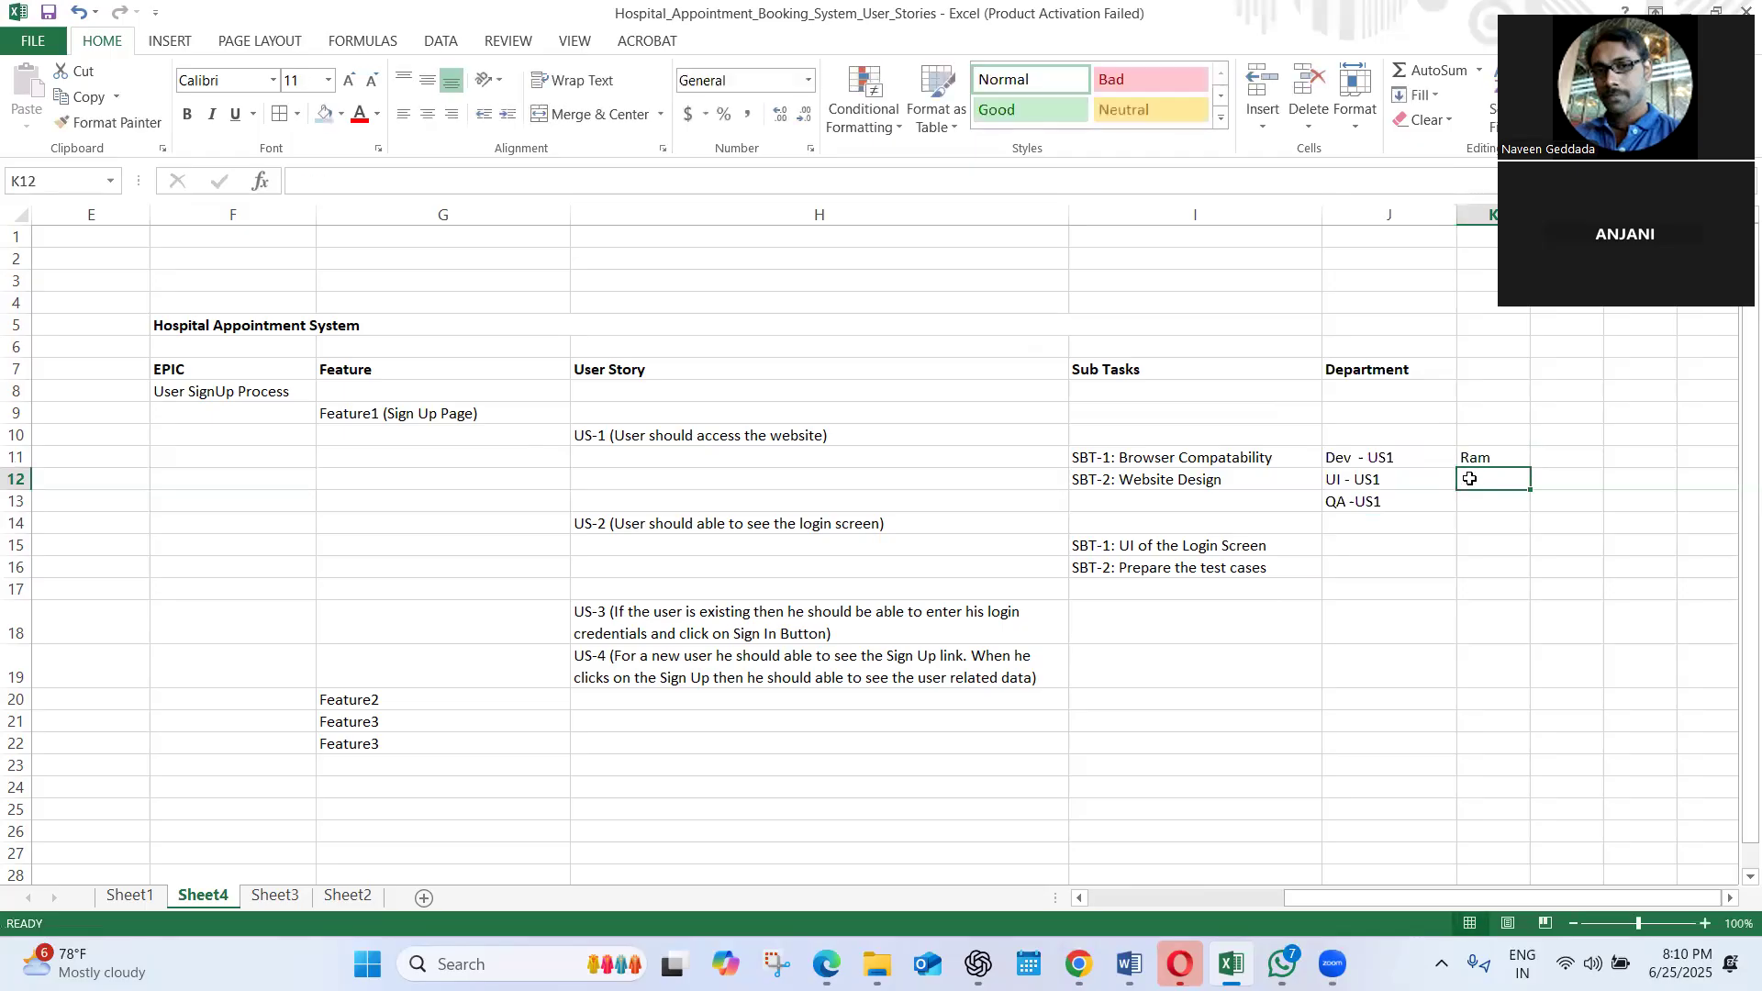
text(Rahul)
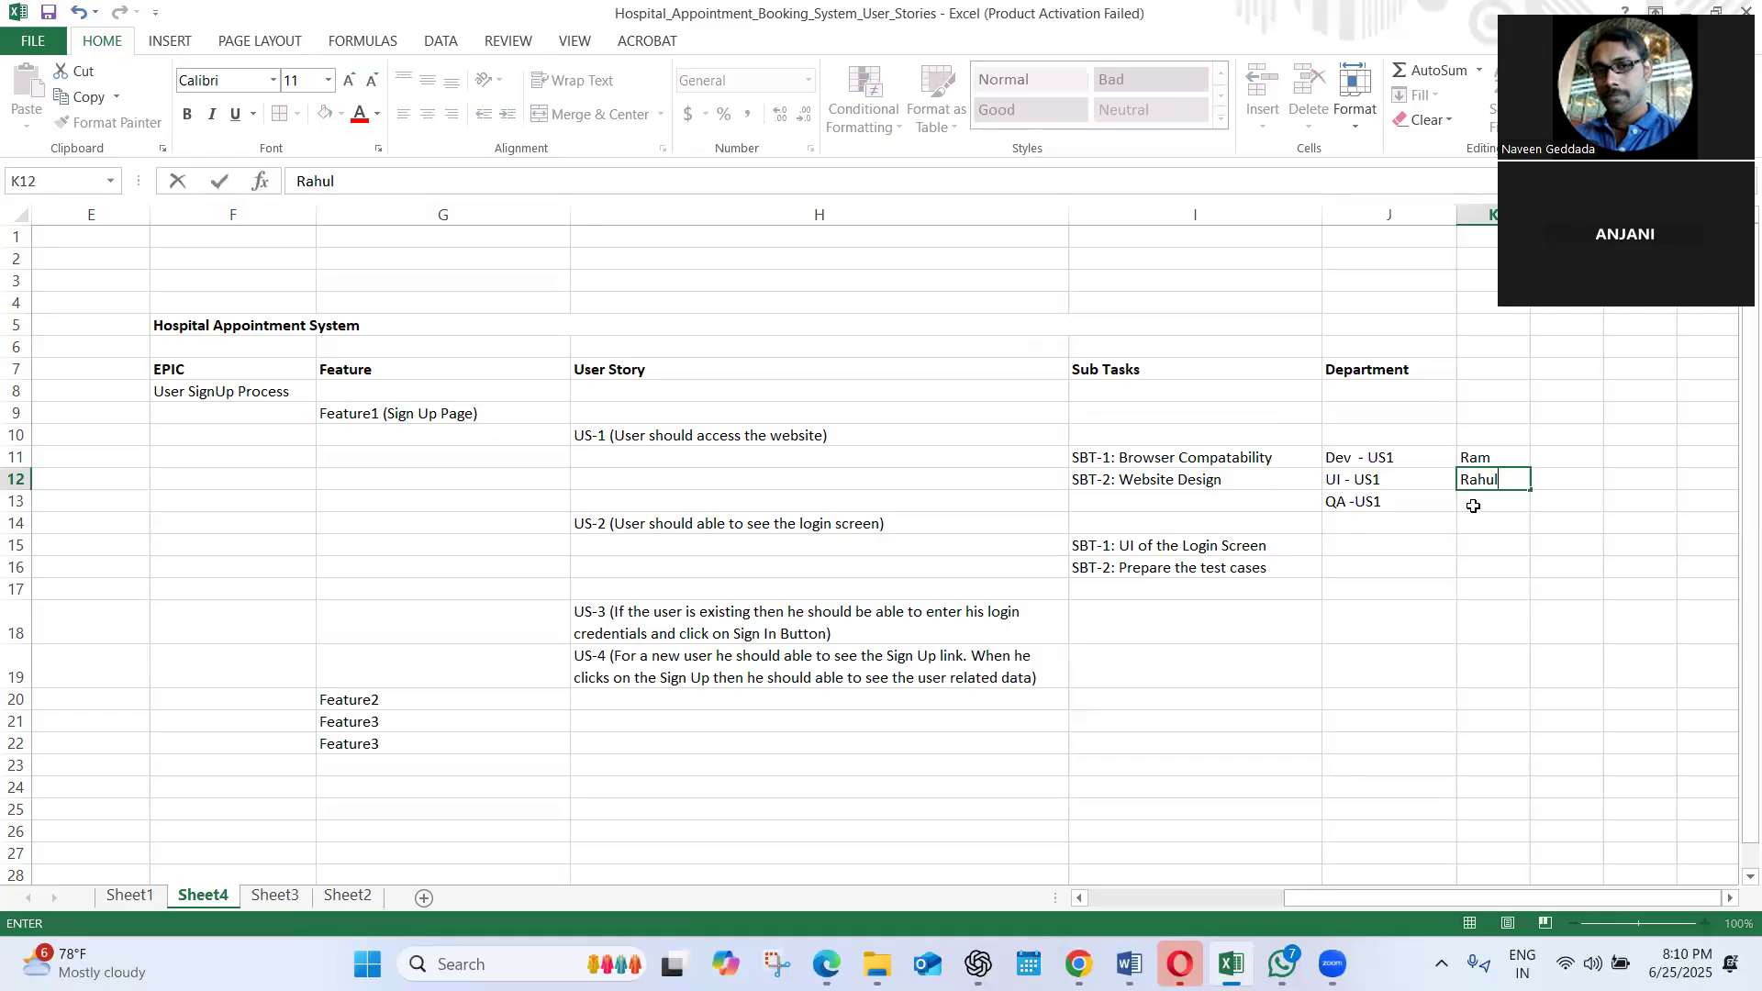
click(1473, 506)
text(Raj)
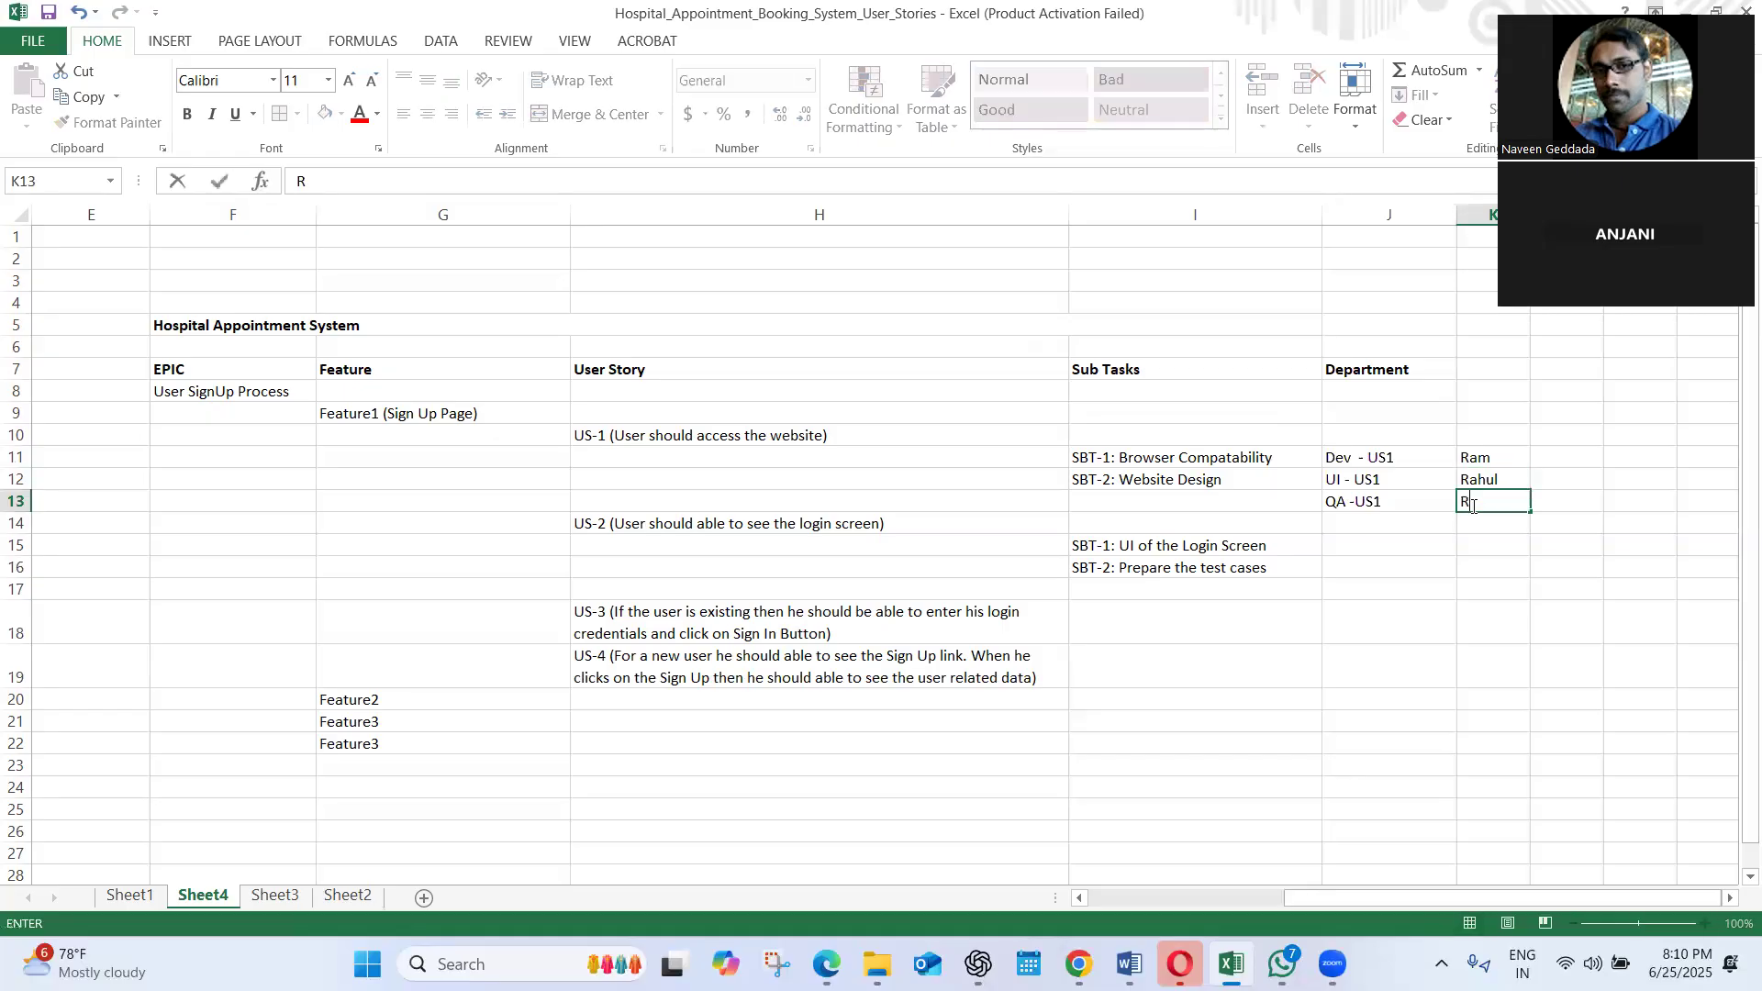
click(1449, 574)
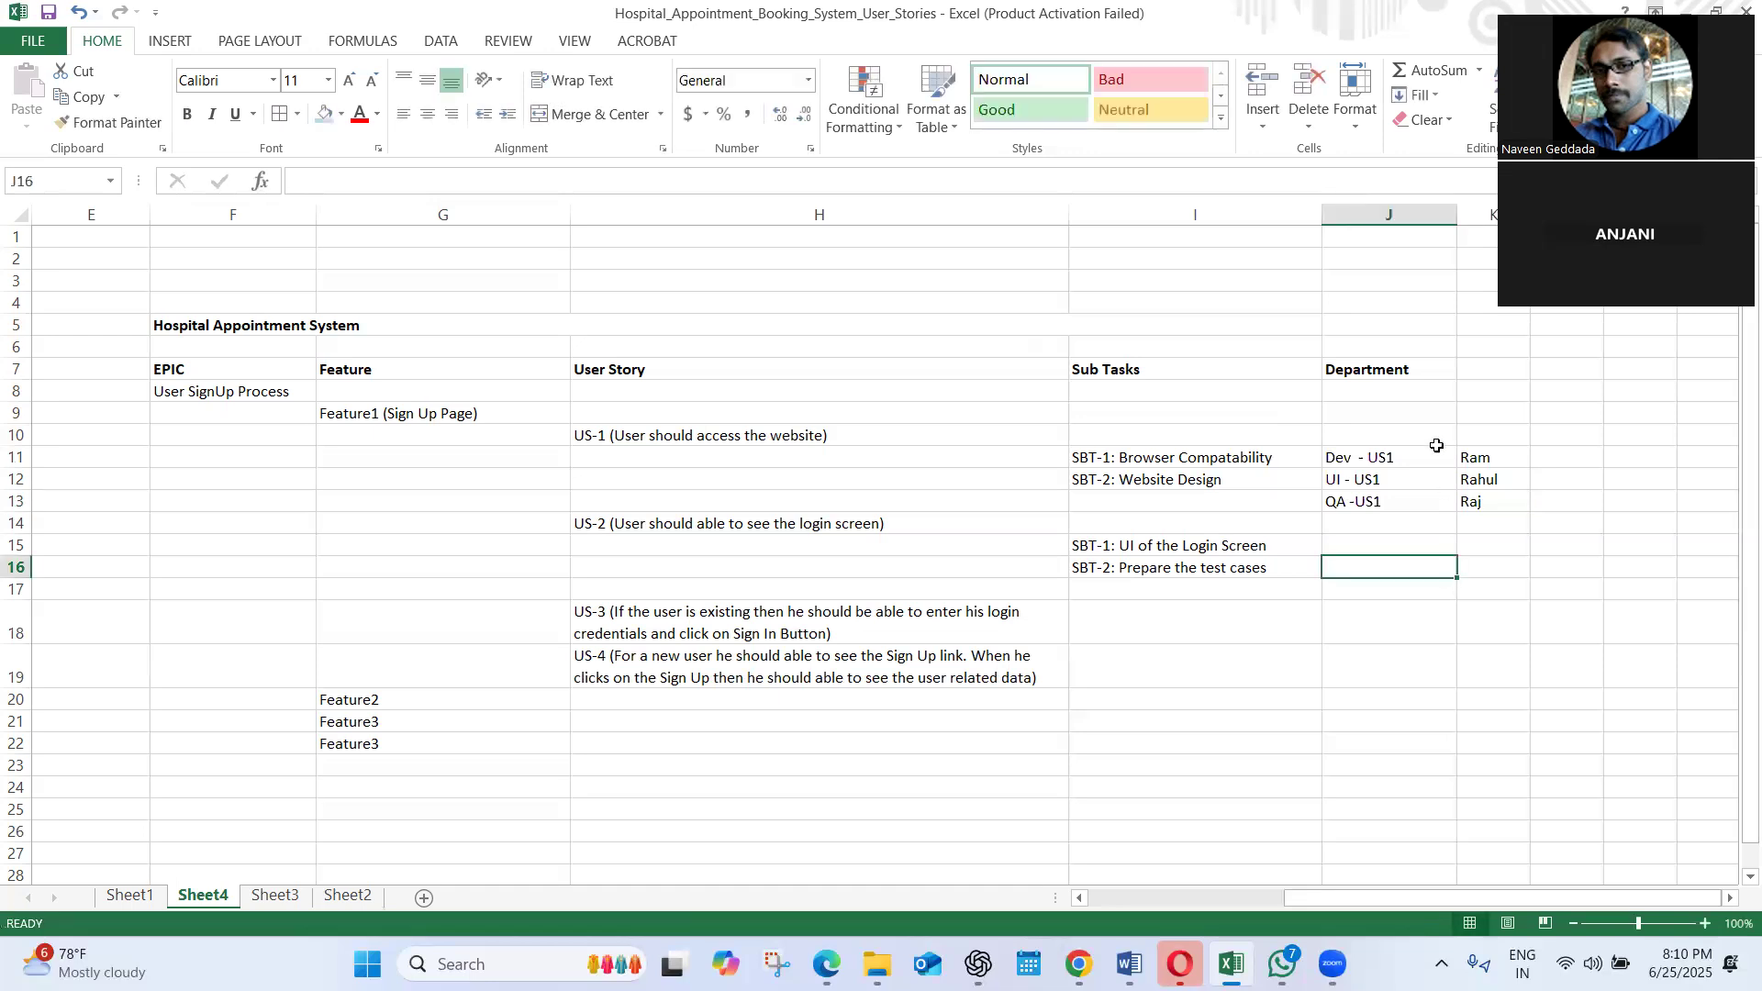
click(1472, 452)
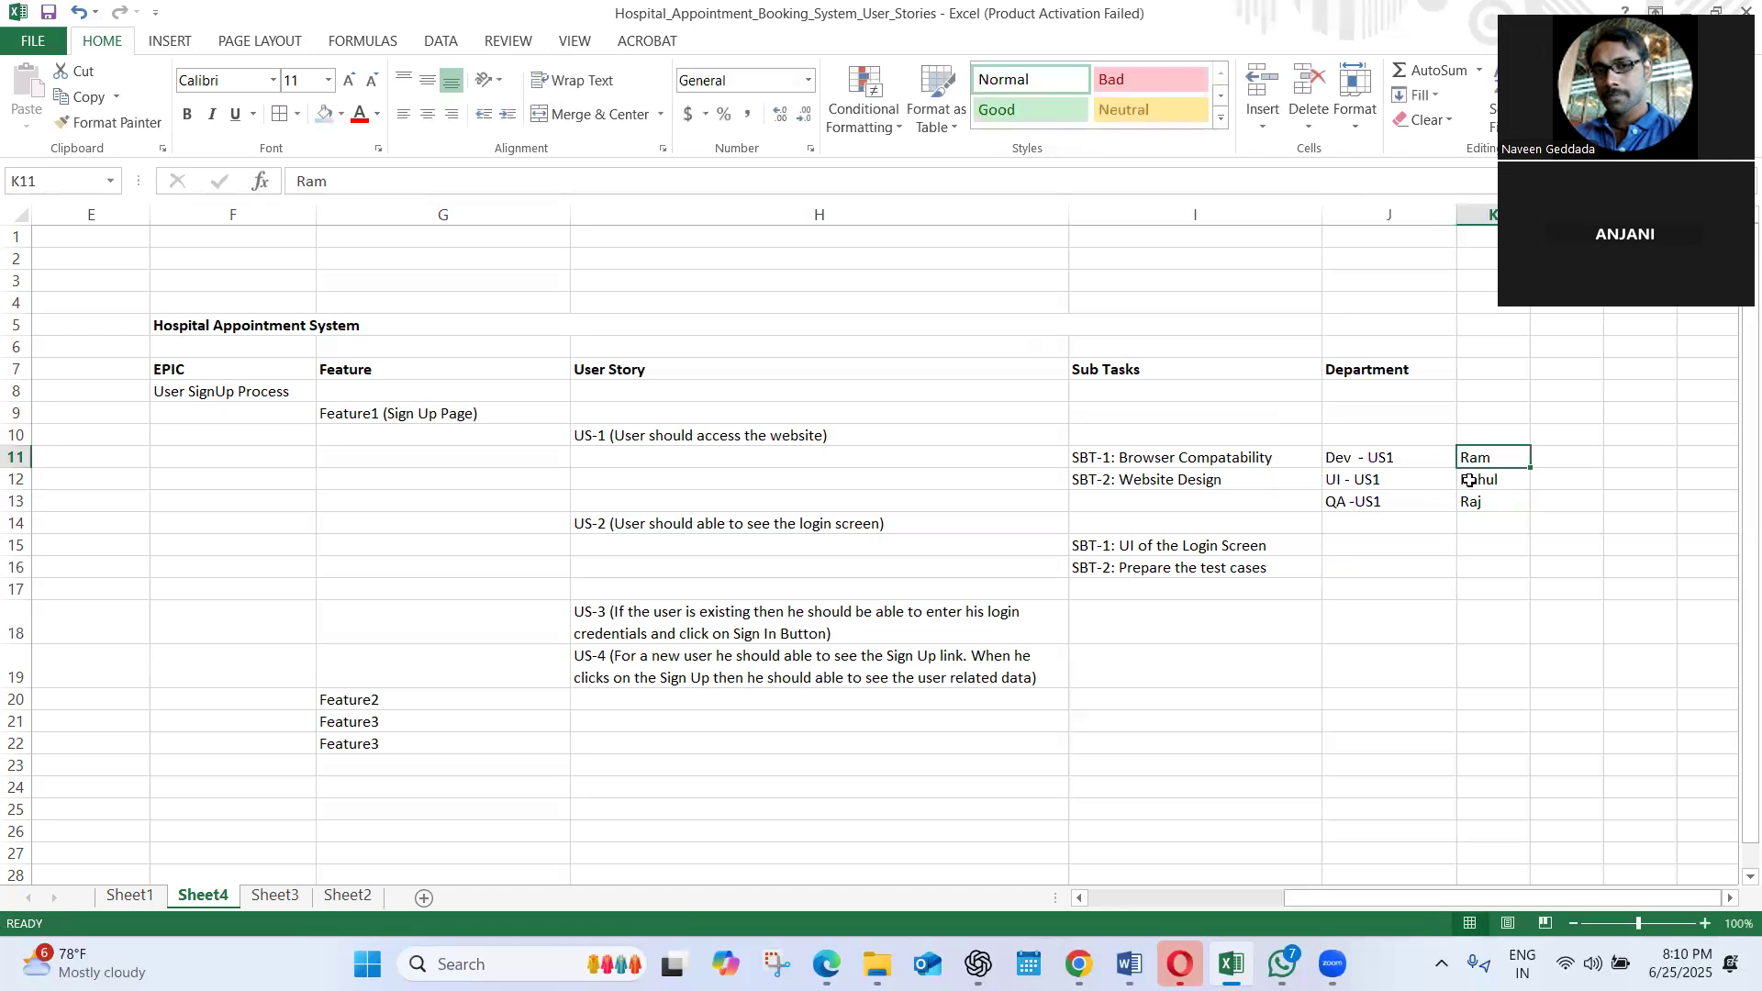
click(1489, 483)
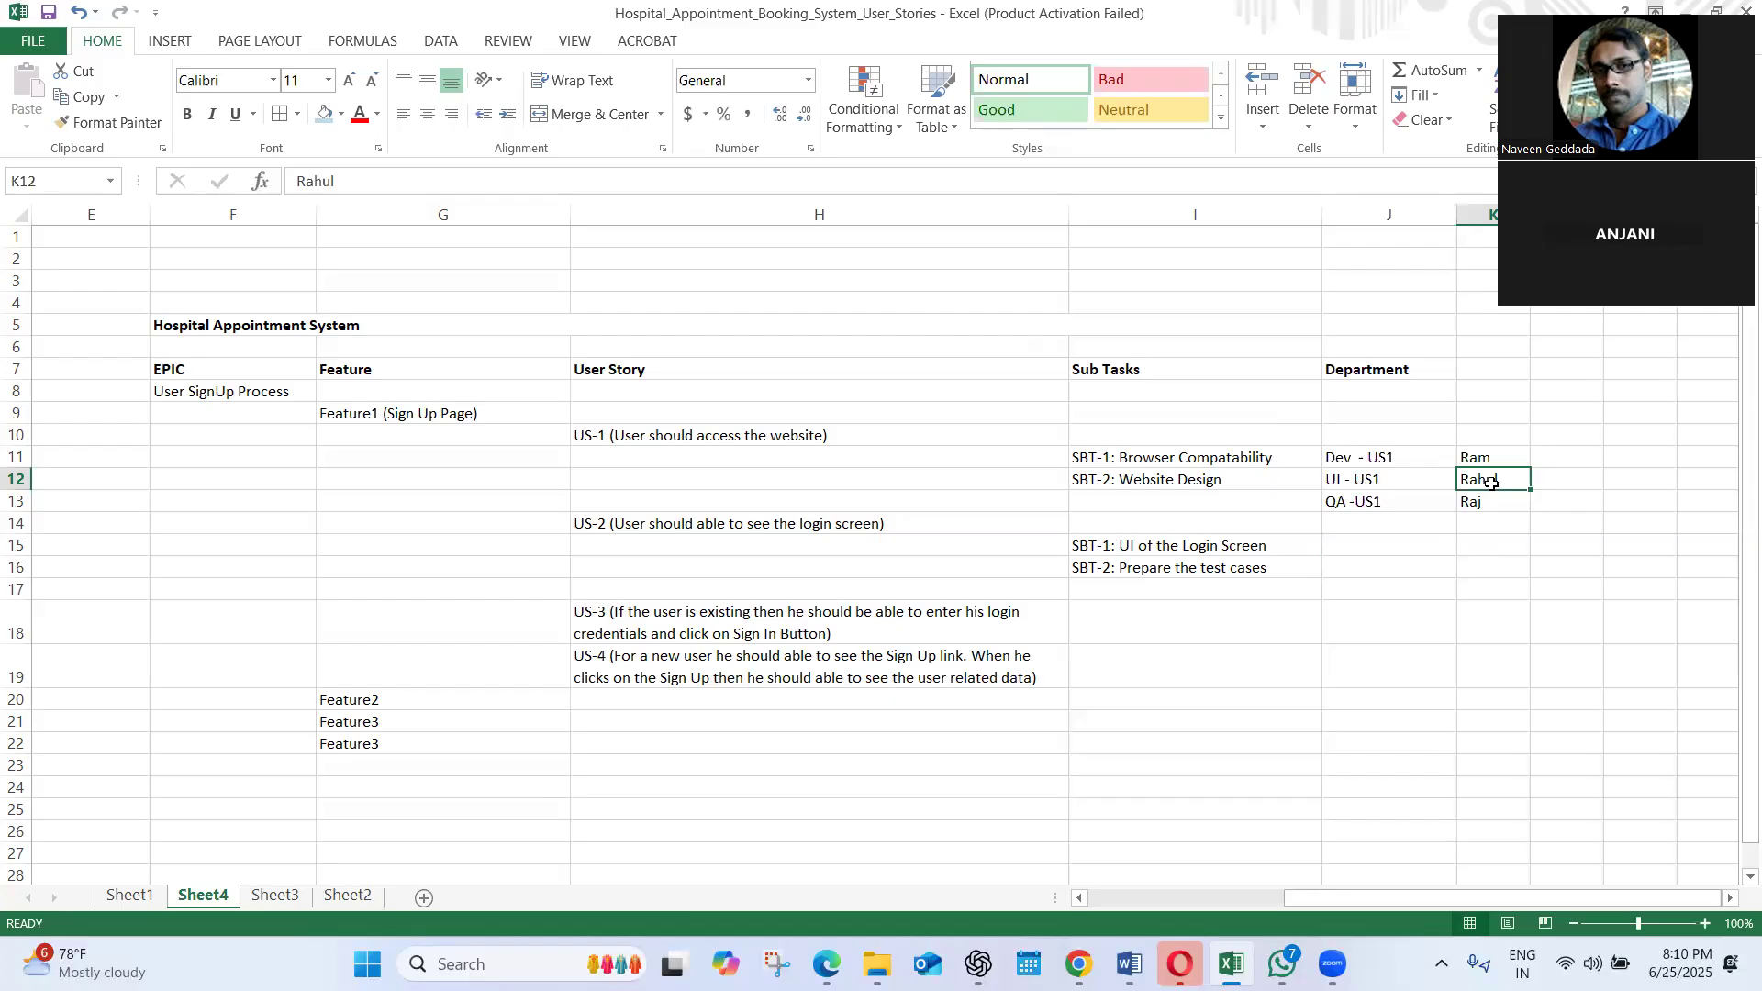
click(1478, 502)
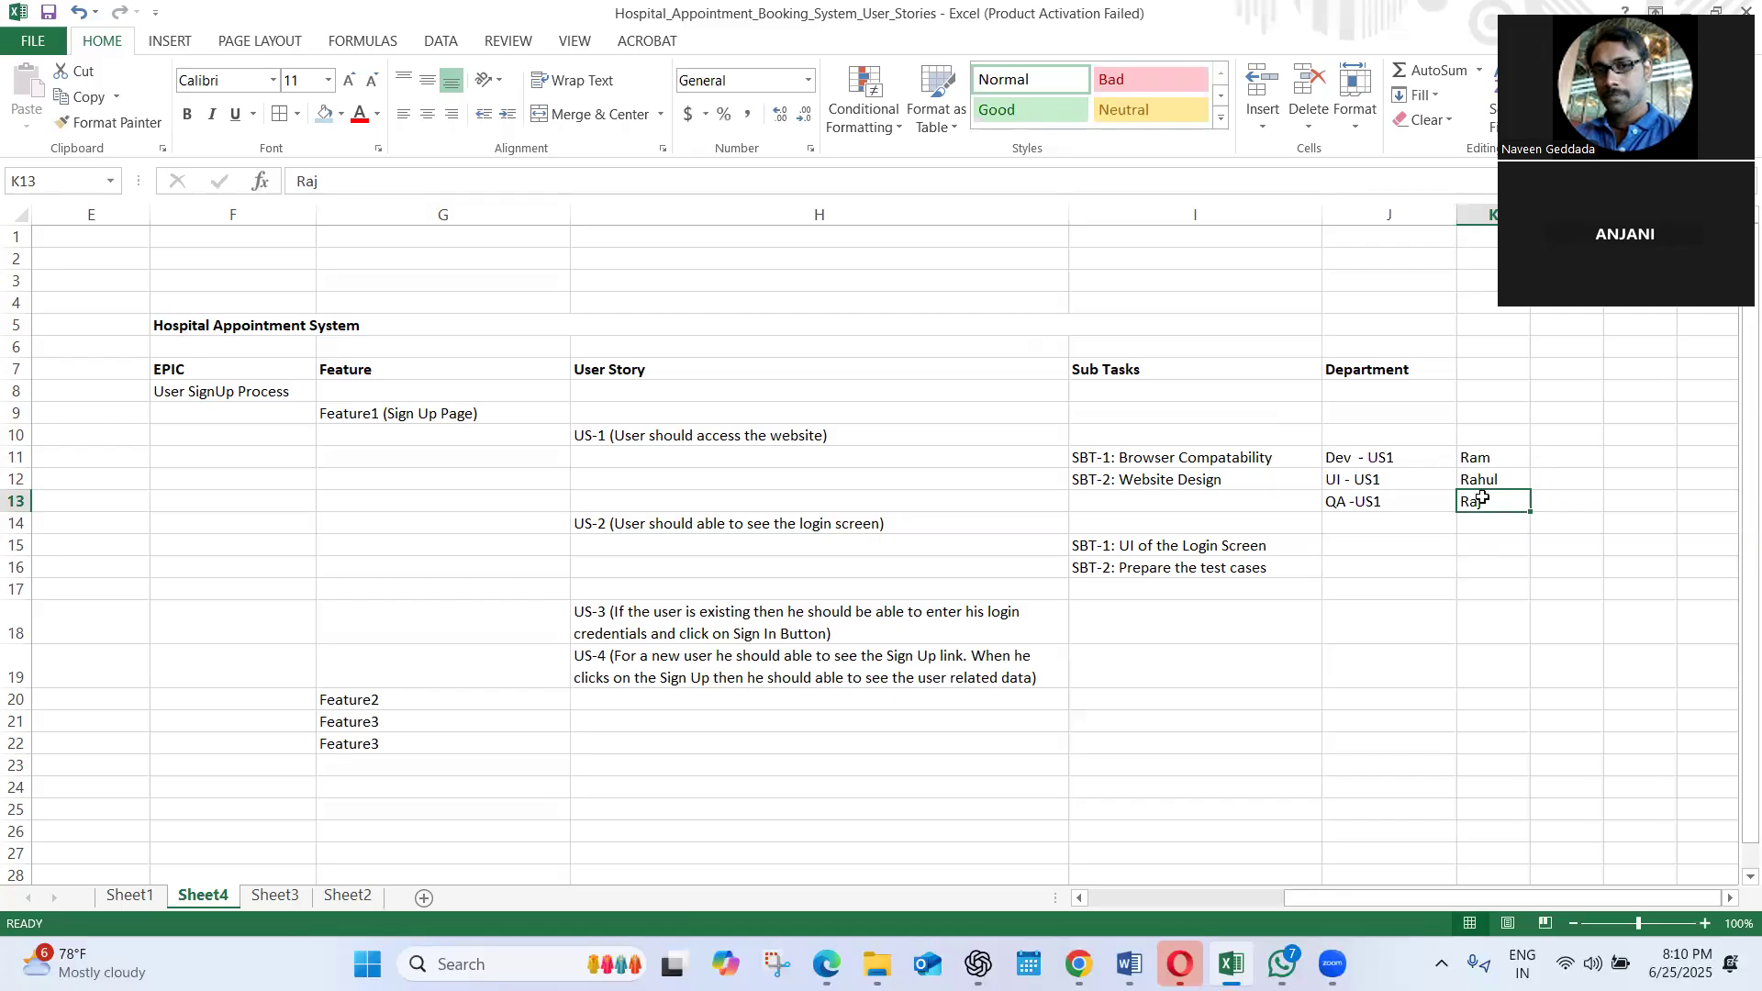
click(1496, 458)
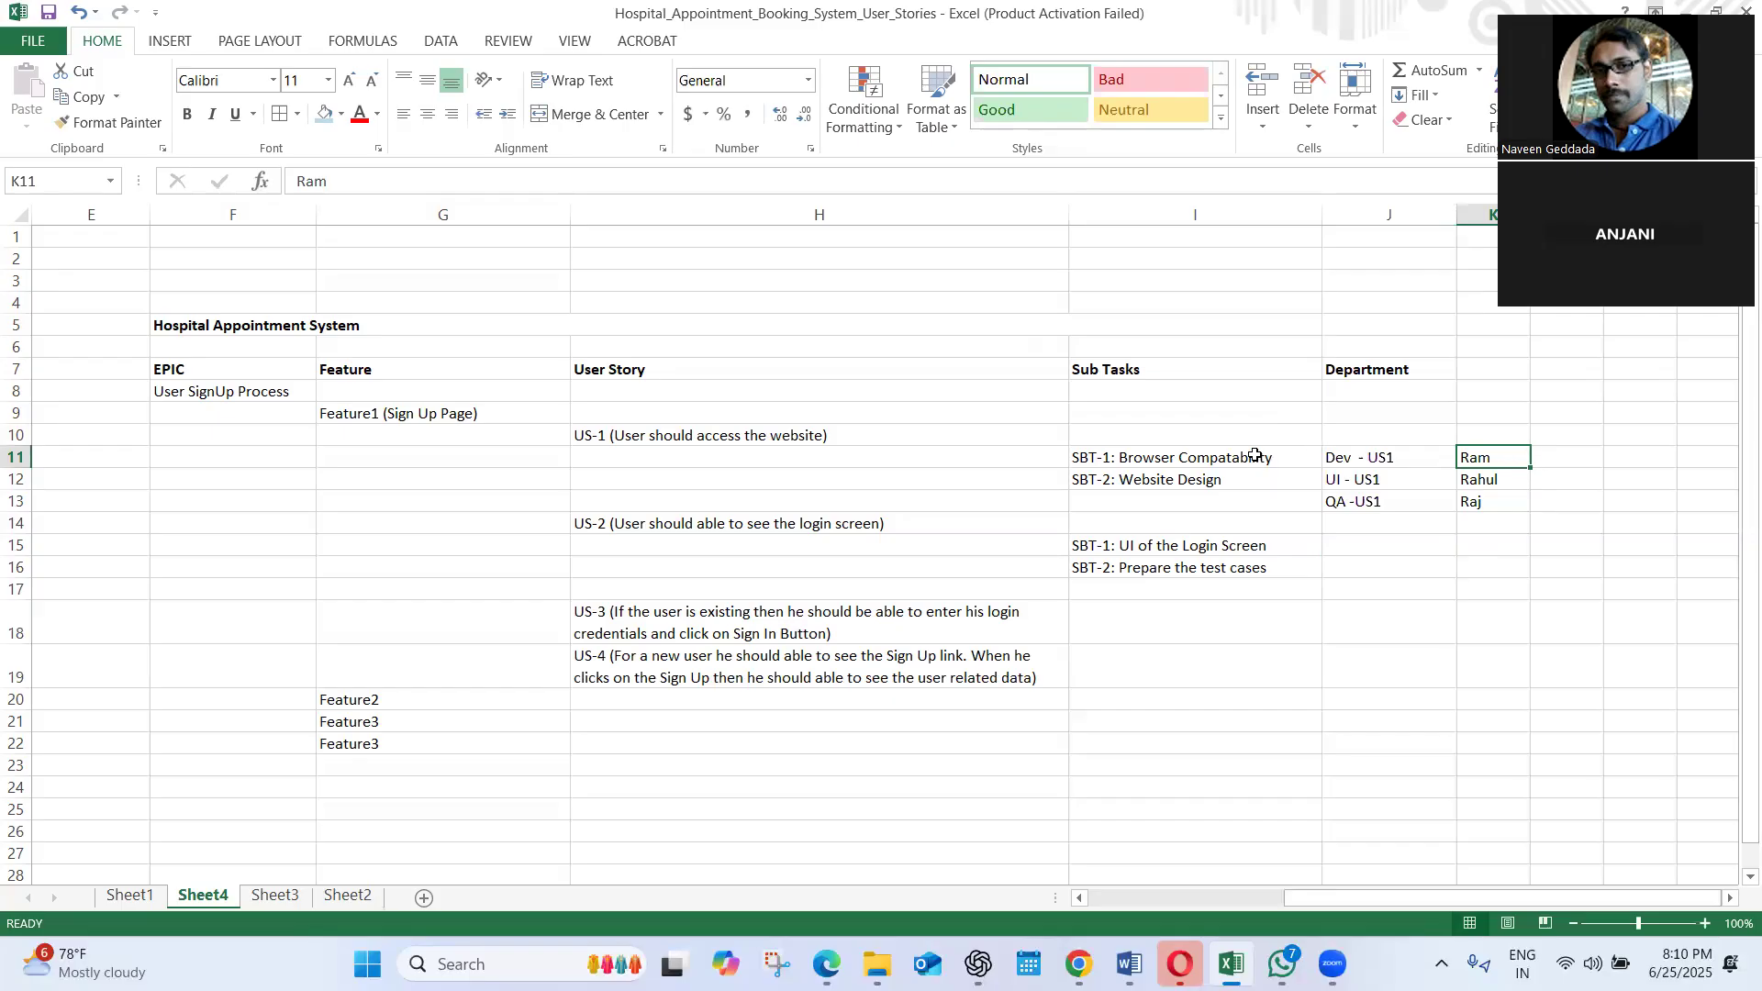
Enter the column heading "Estimates" in L10, beside the assignee names
click(1556, 452)
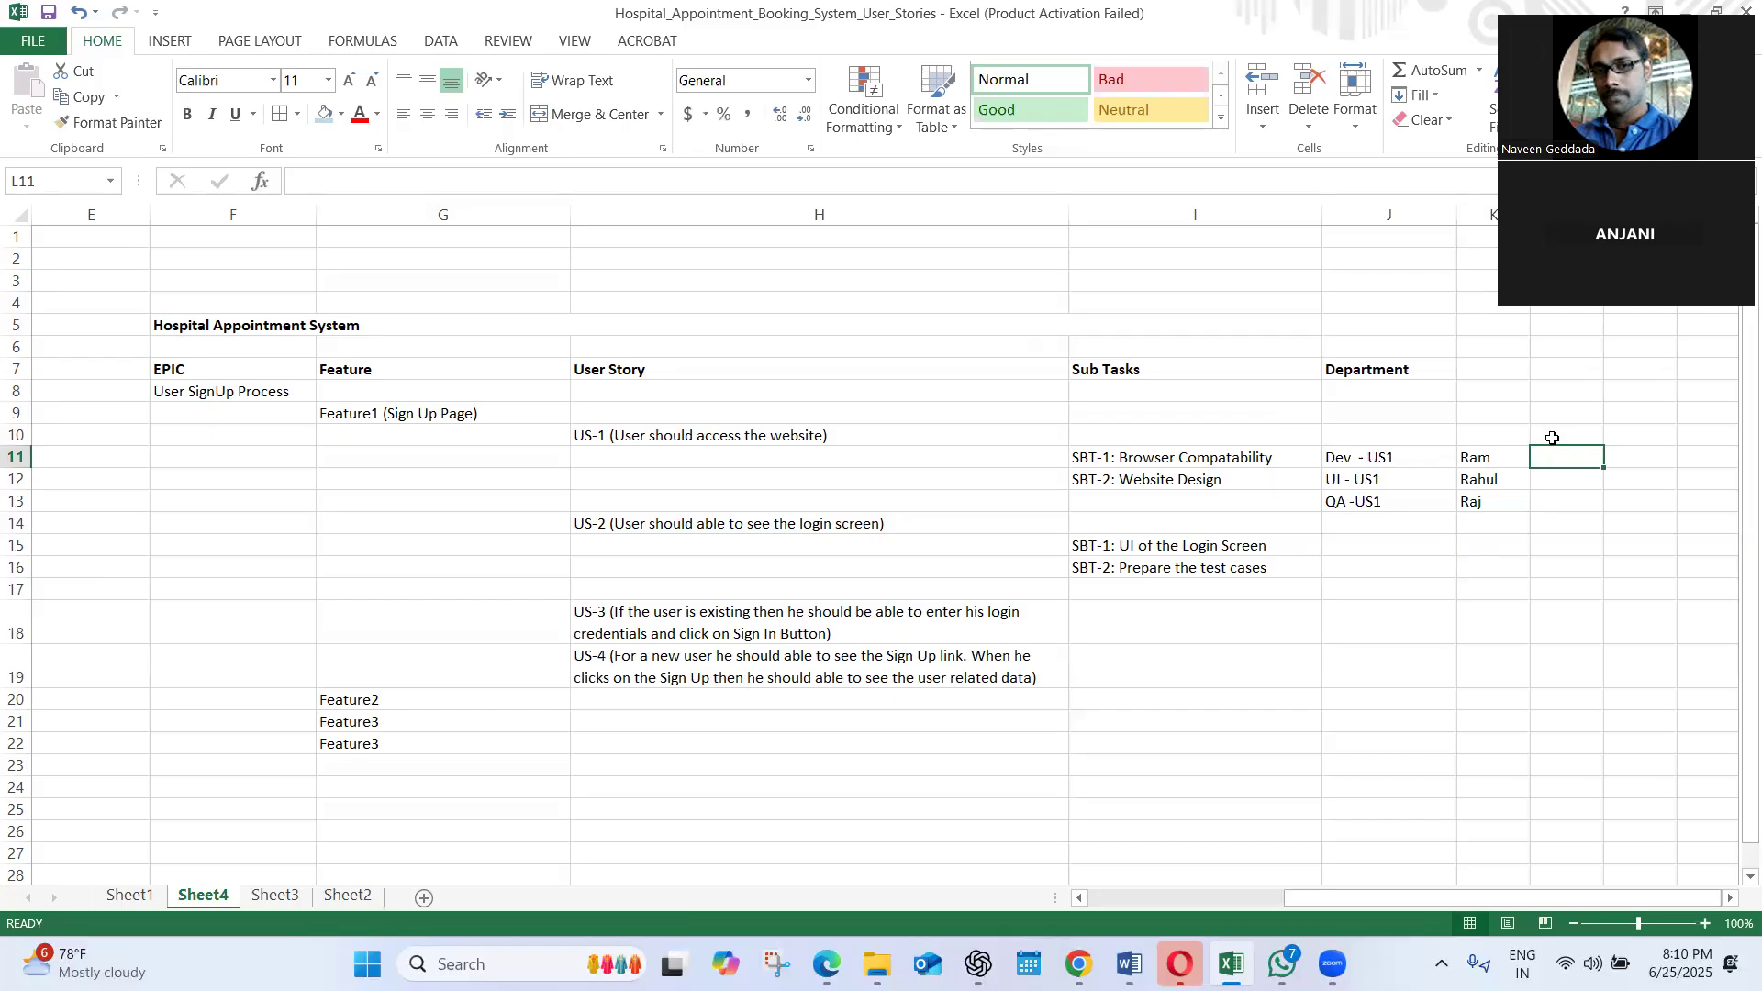
click(1552, 437)
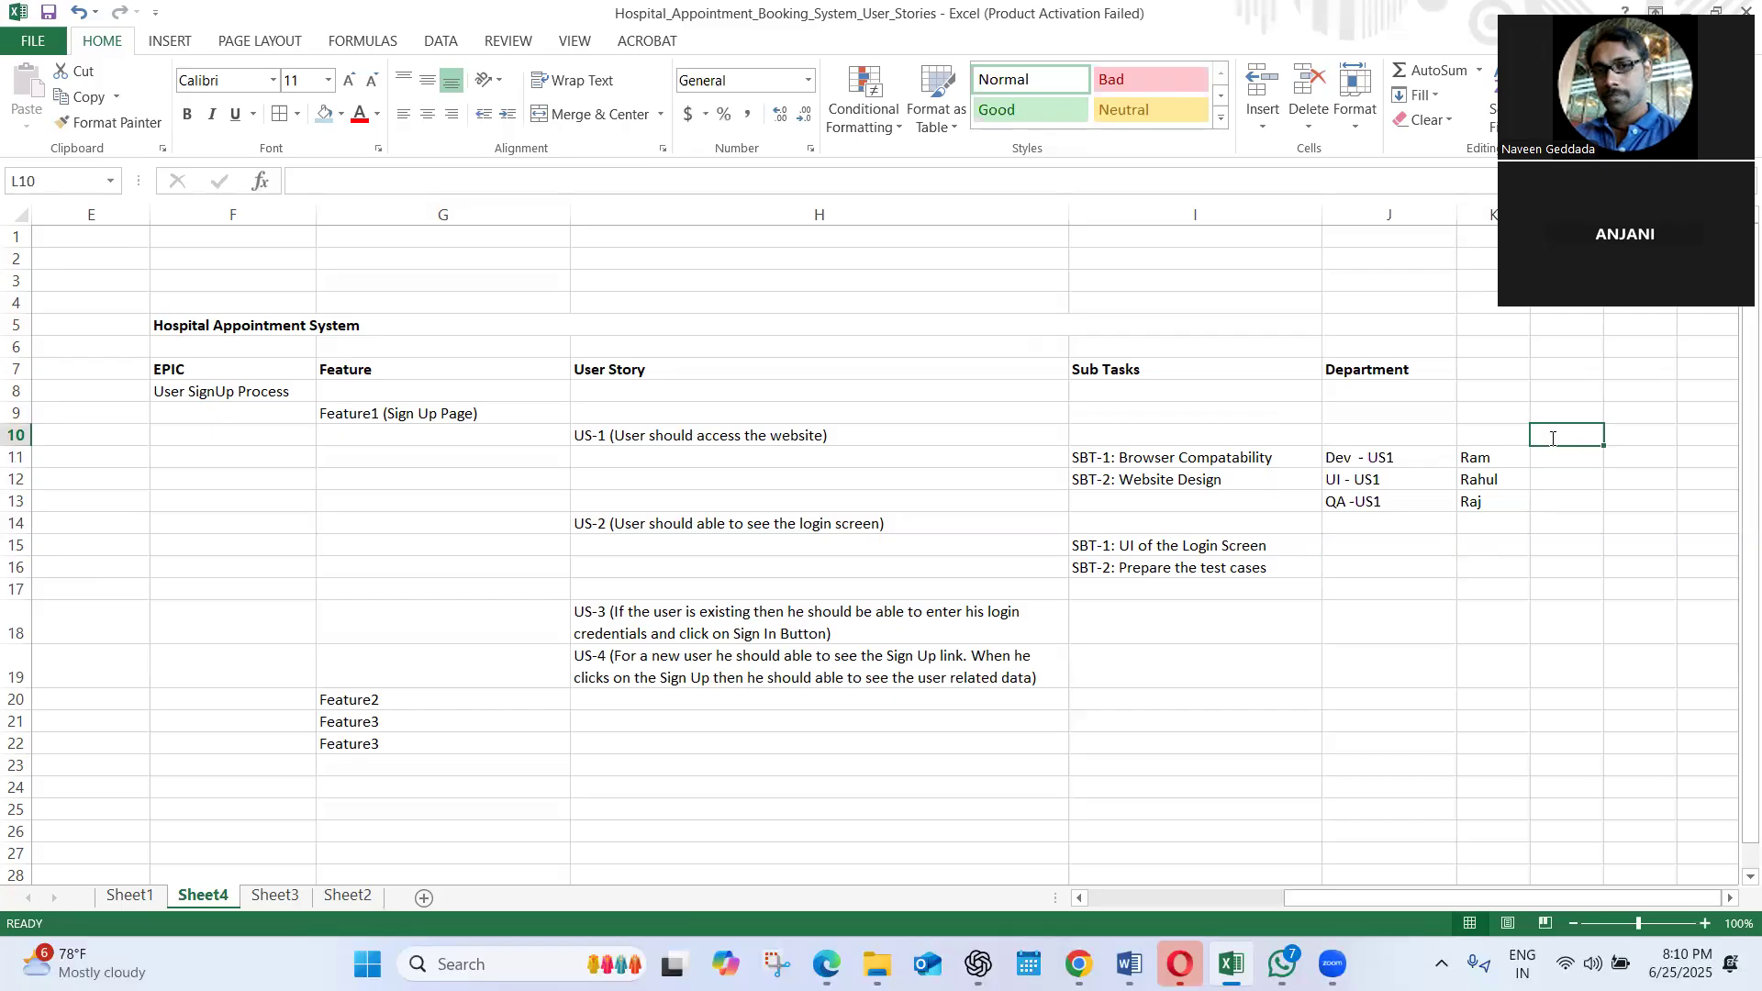
text(Effort)
key(BackSpace)
key(BackSpace)
key(BackSpace)
key(BackSpace)
key(BackSpace)
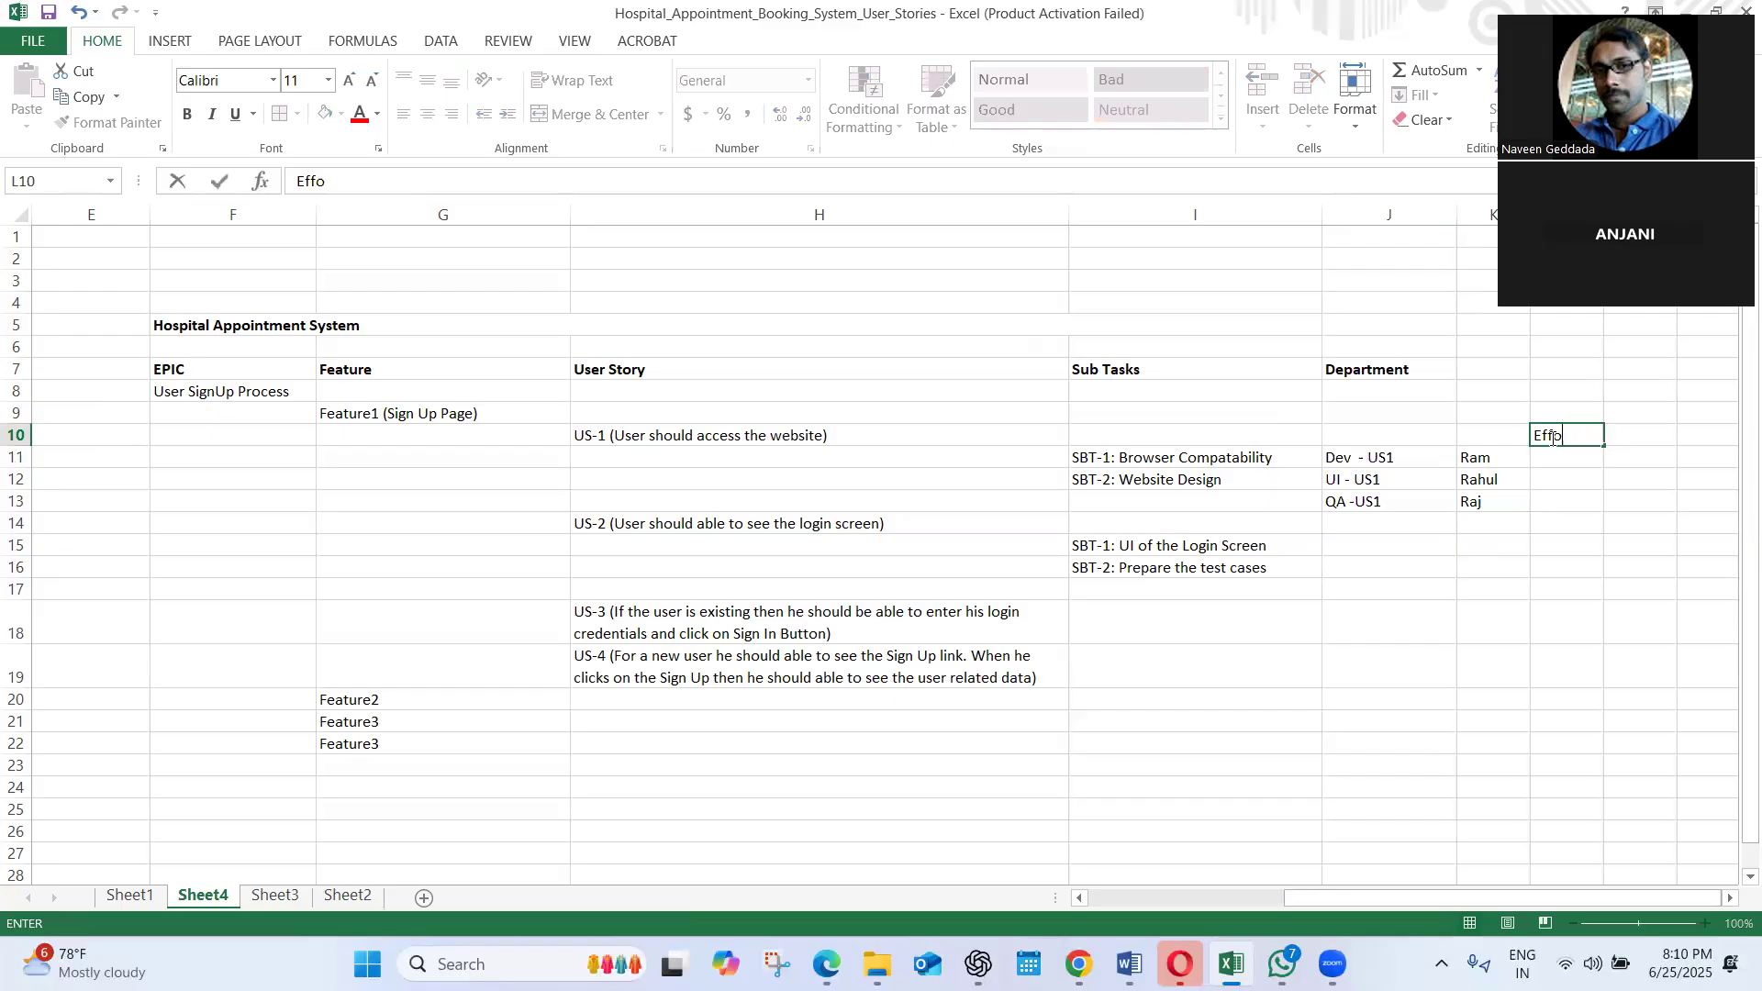
text(stmates)
click(1558, 437)
text(i)
click(1571, 462)
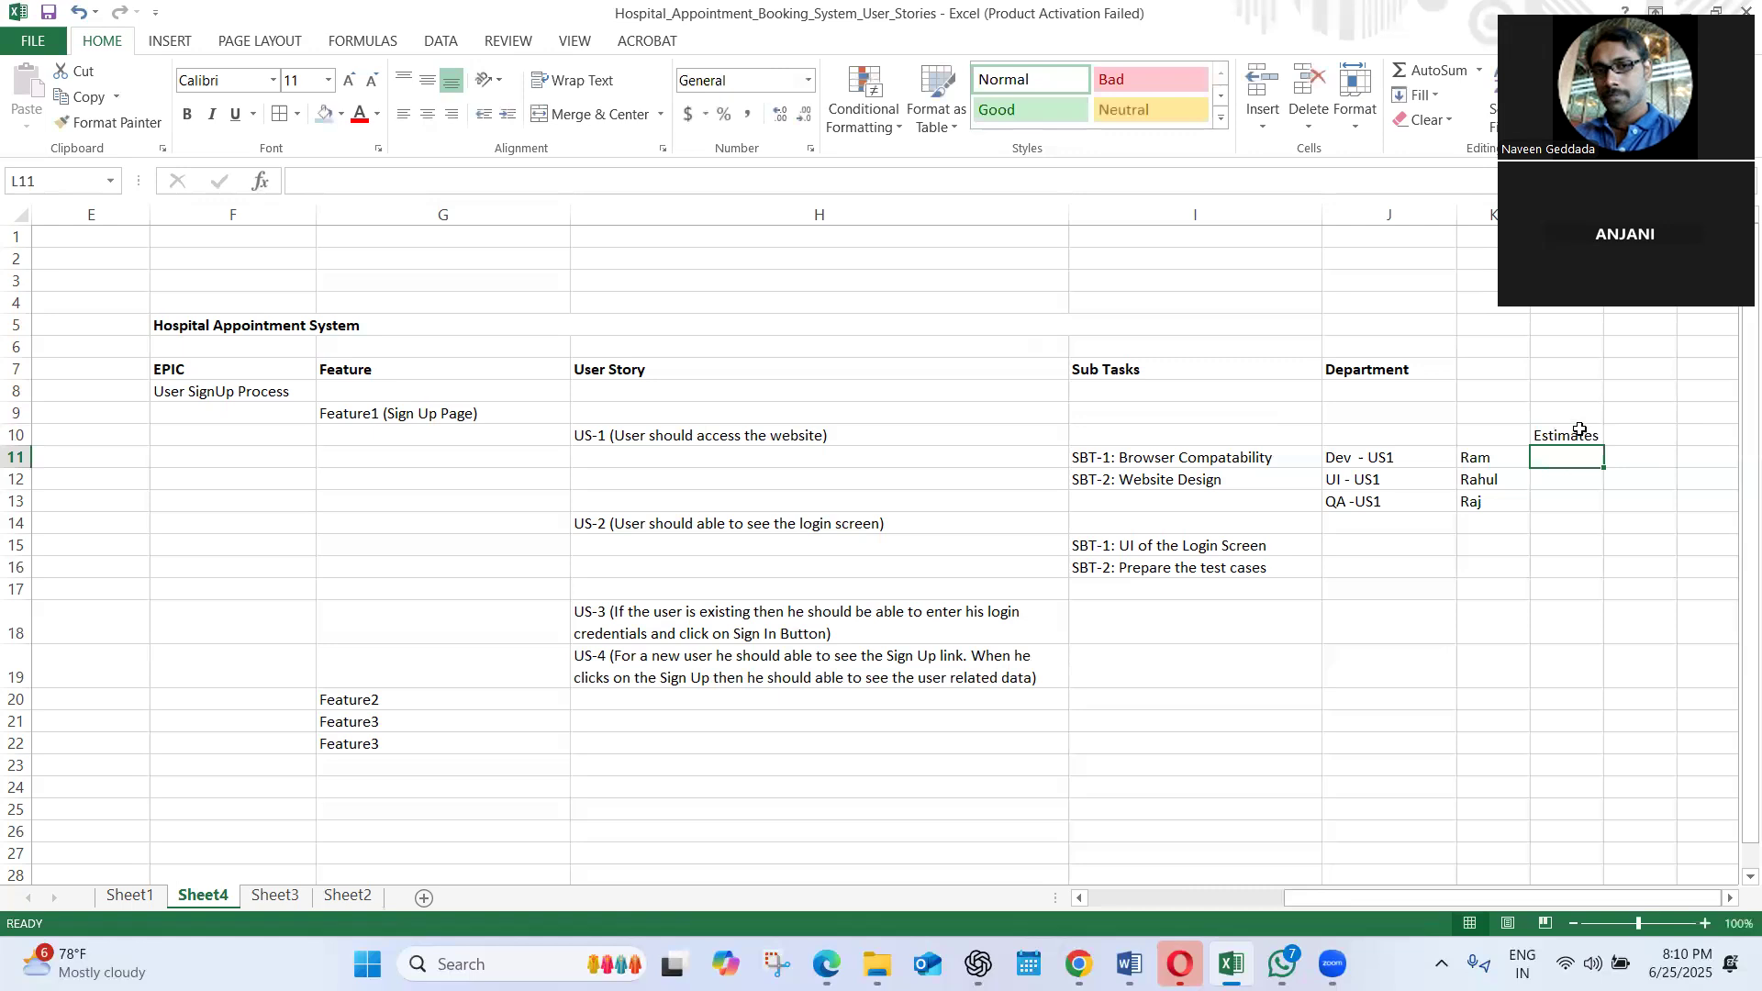
Extend the heading in L10 with its unit so it reads "Estimates (days)"
double_click(1580, 434)
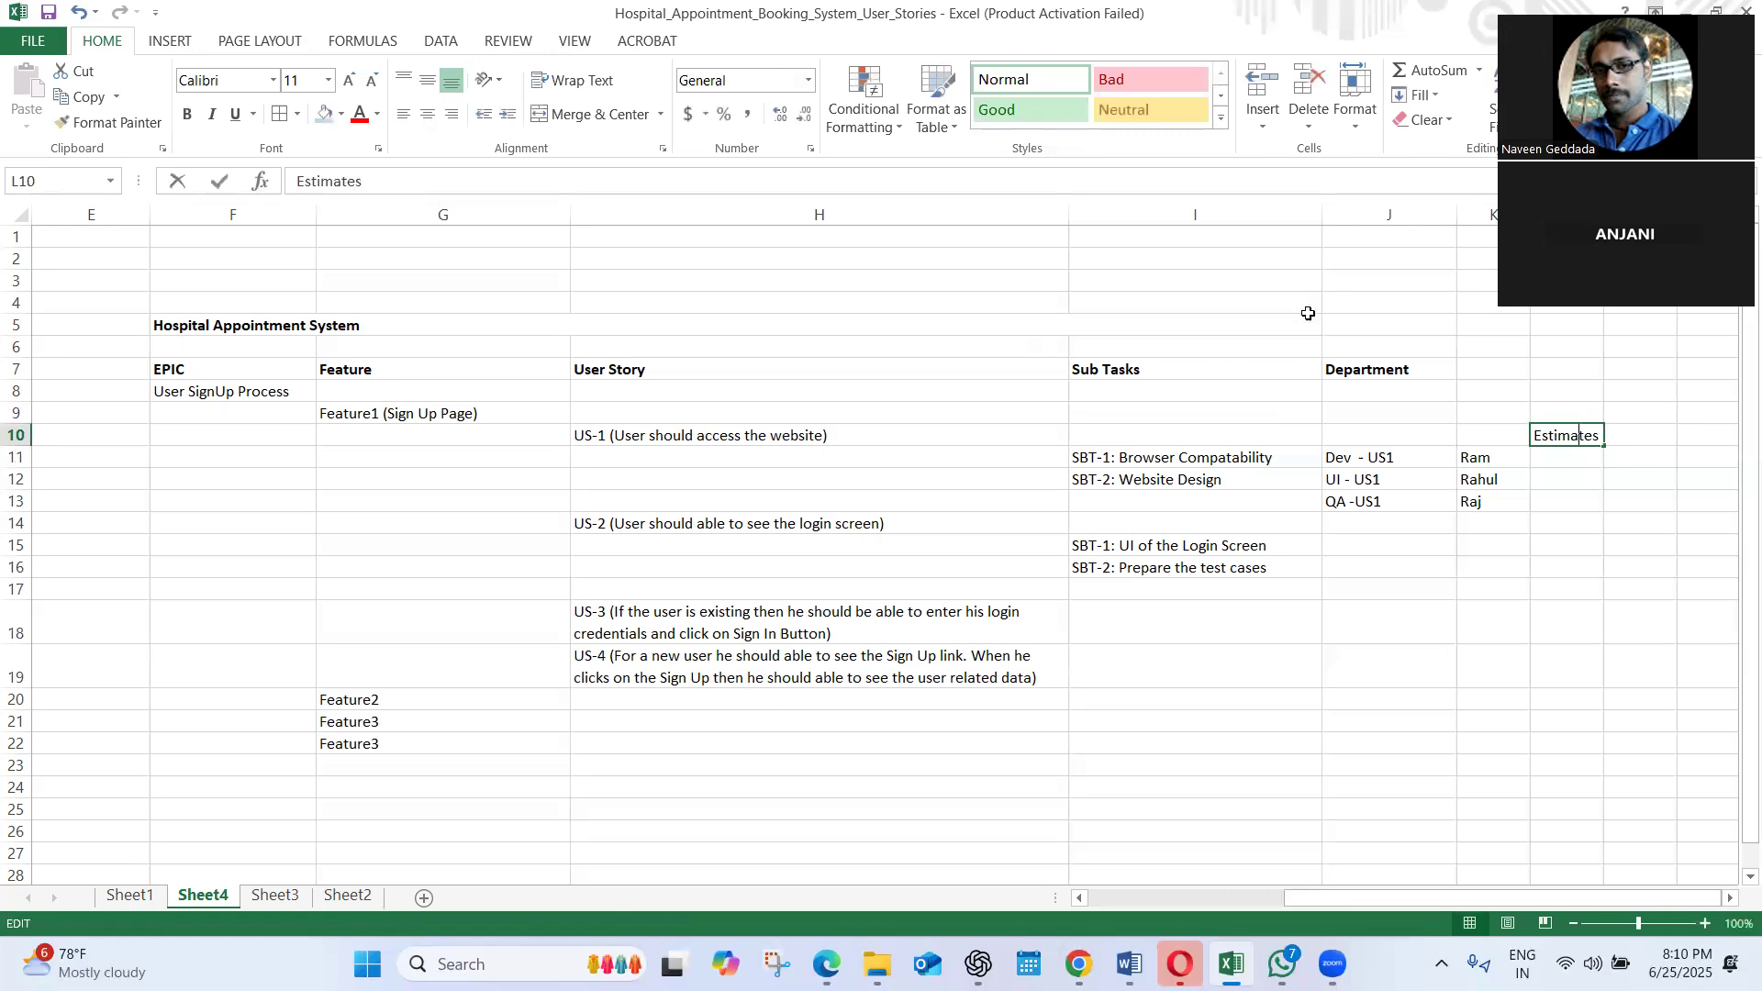
click(429, 172)
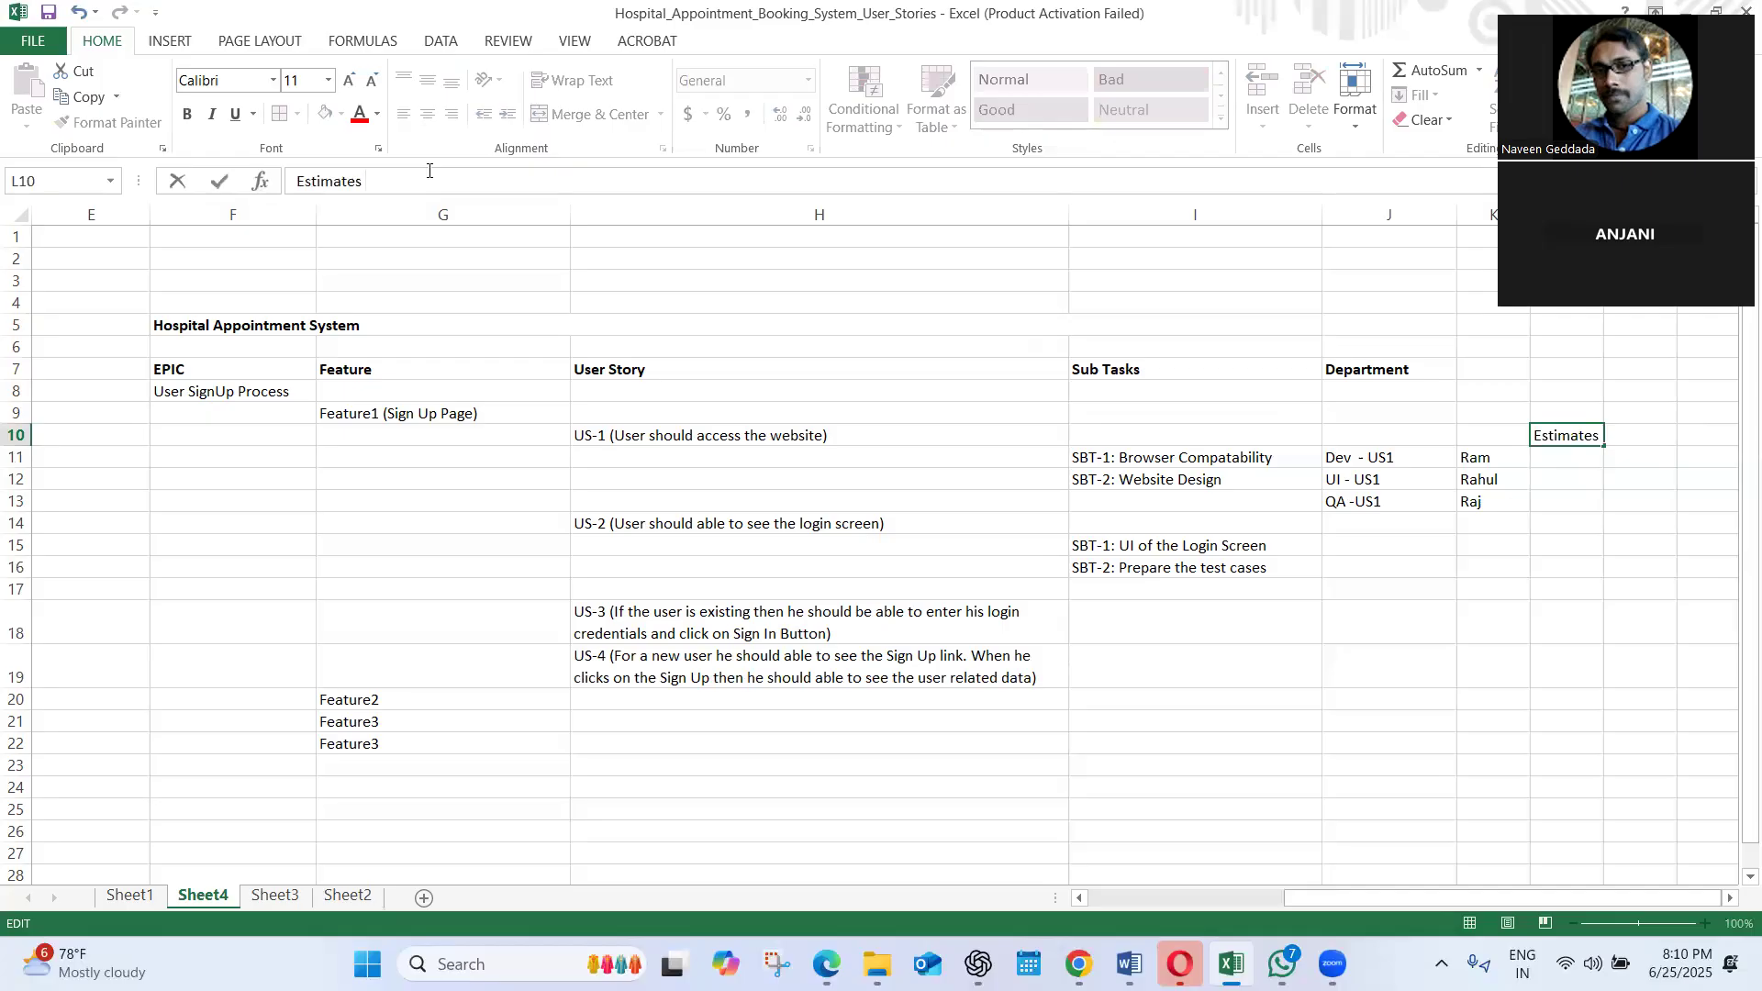
text((days))
click(1554, 469)
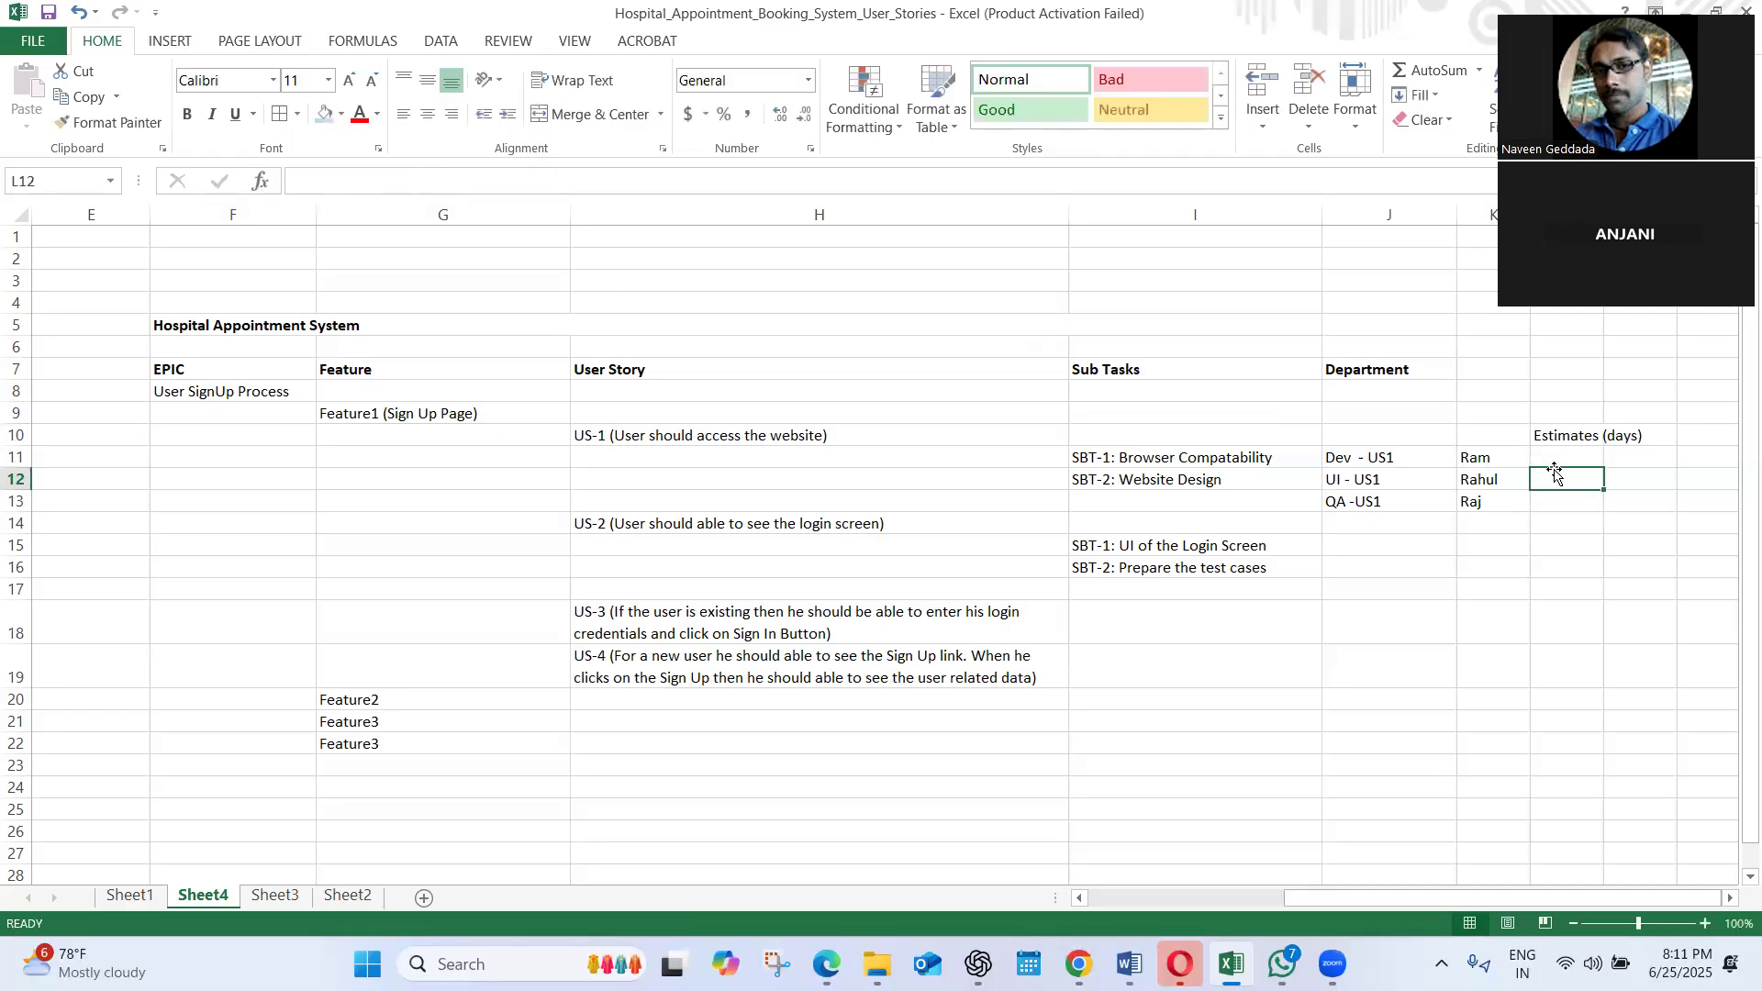
Enter the US1 estimates in L11:L13: 2 for Dev, 1 for UI and 2 for QA
click(1552, 455)
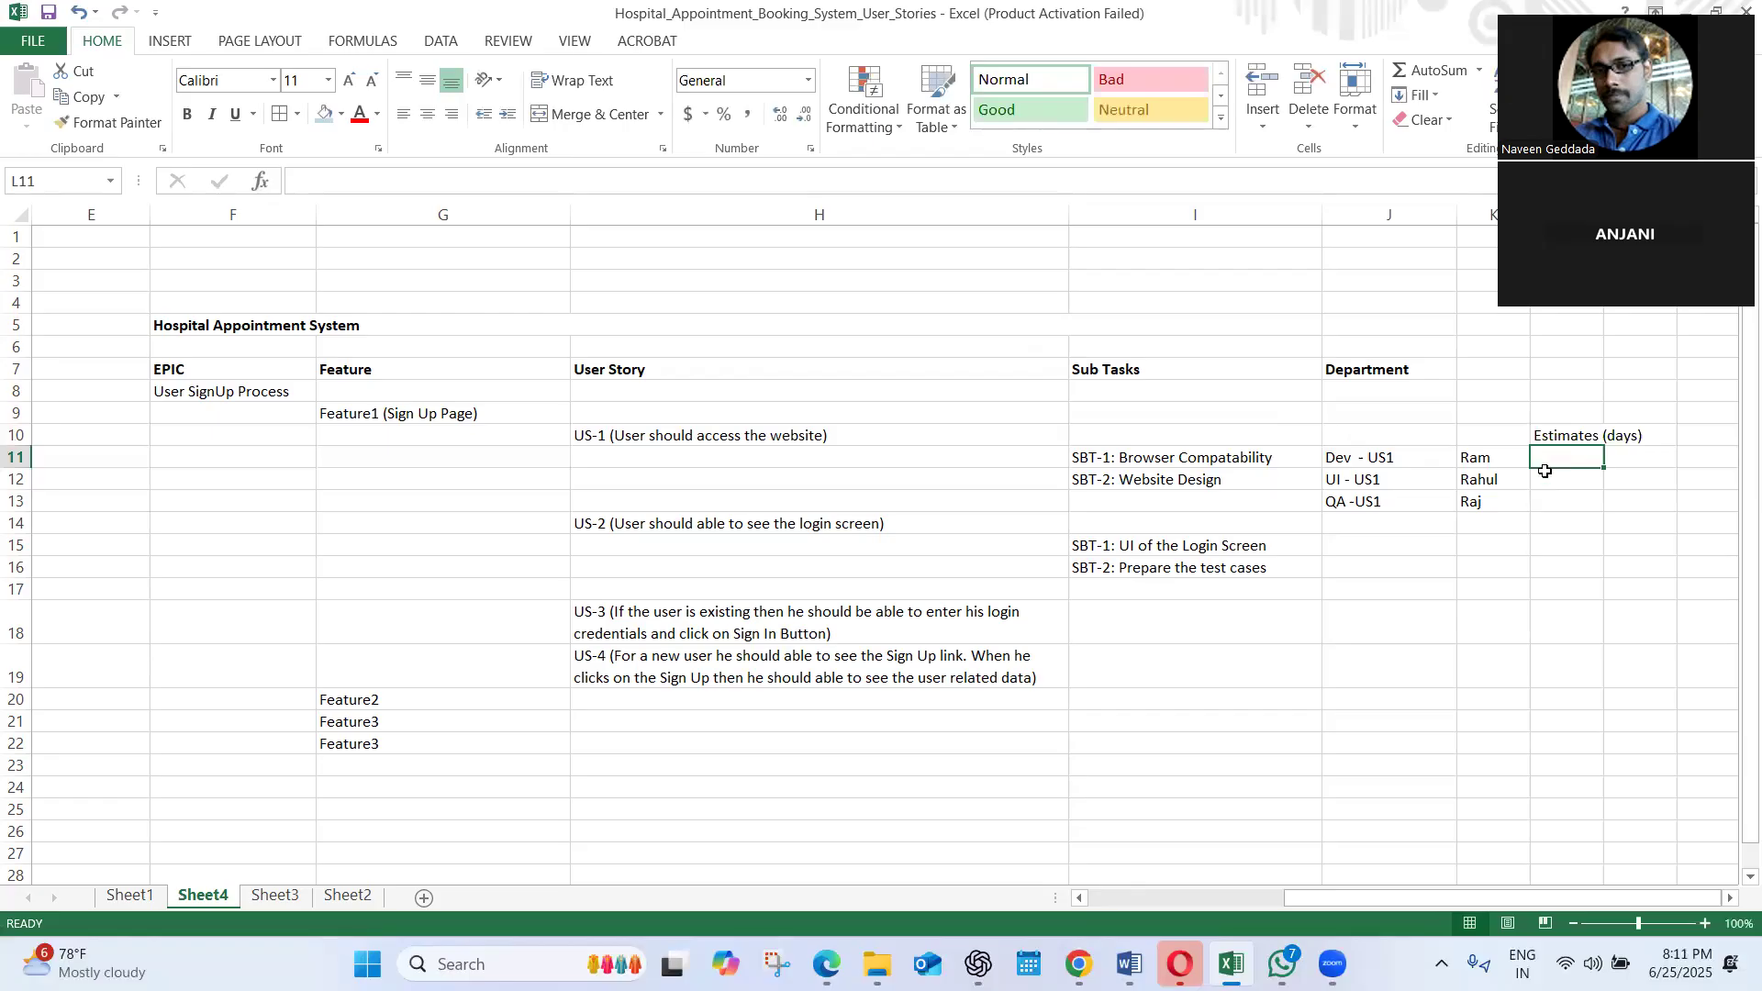
click(1547, 473)
click(1550, 441)
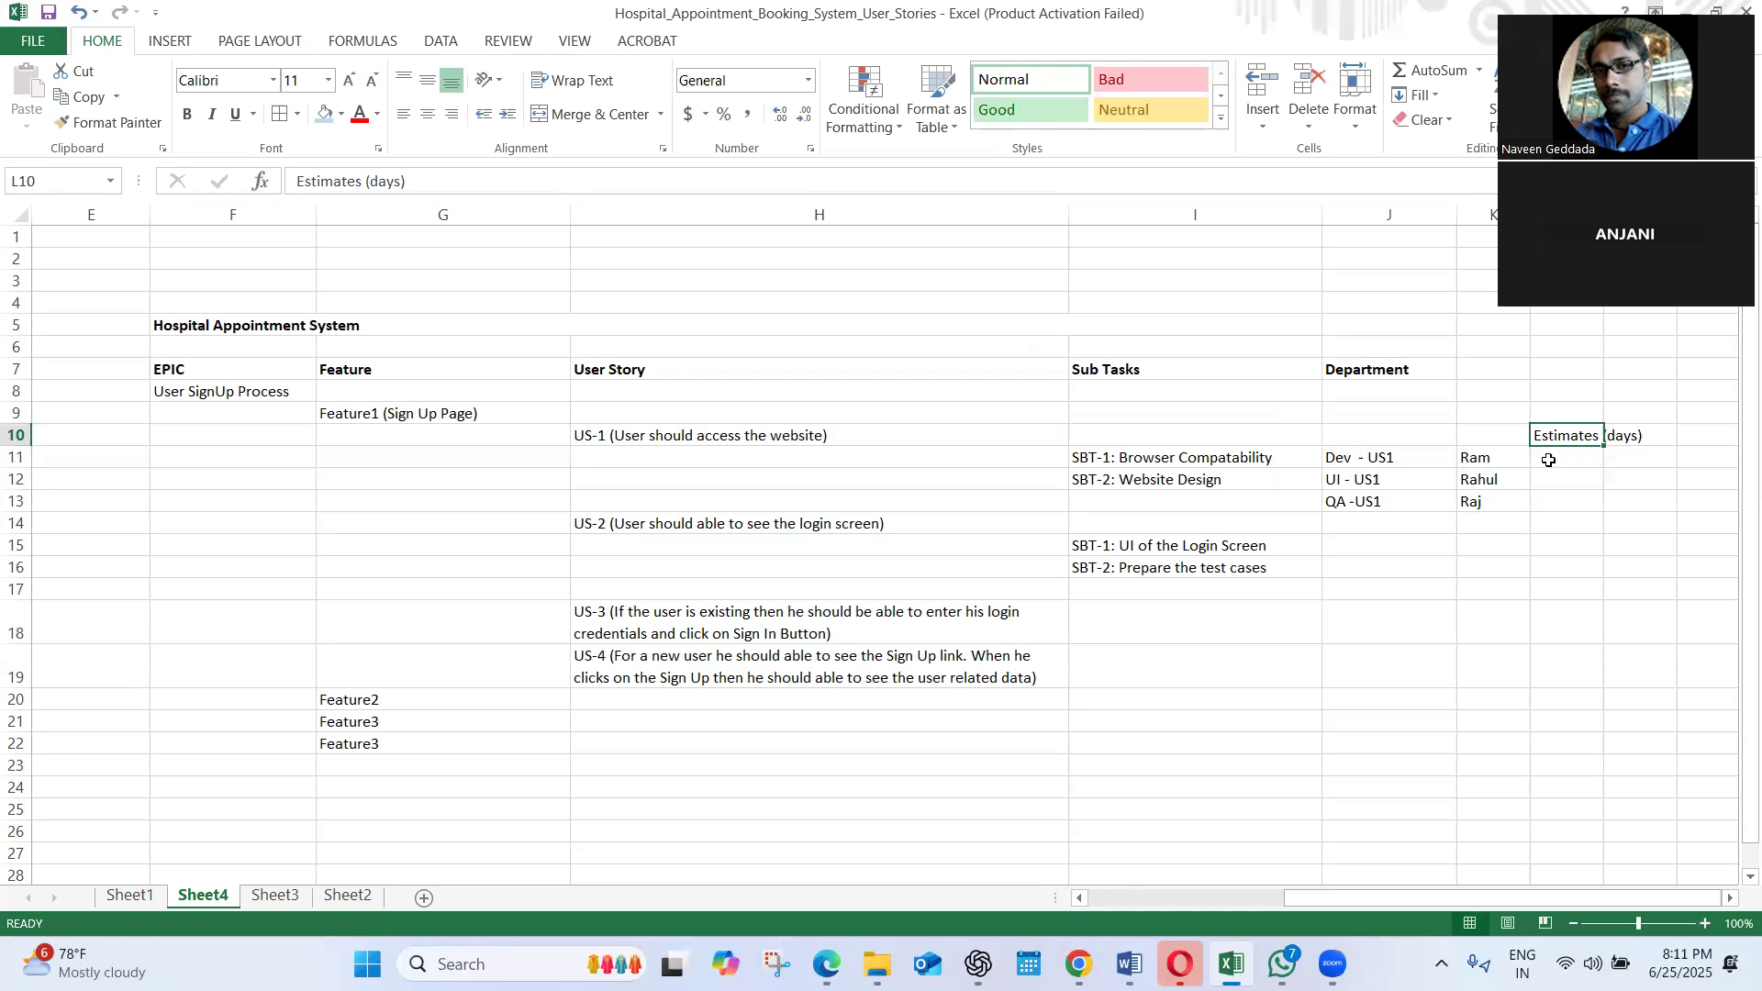
double_click(1551, 458)
text(2)
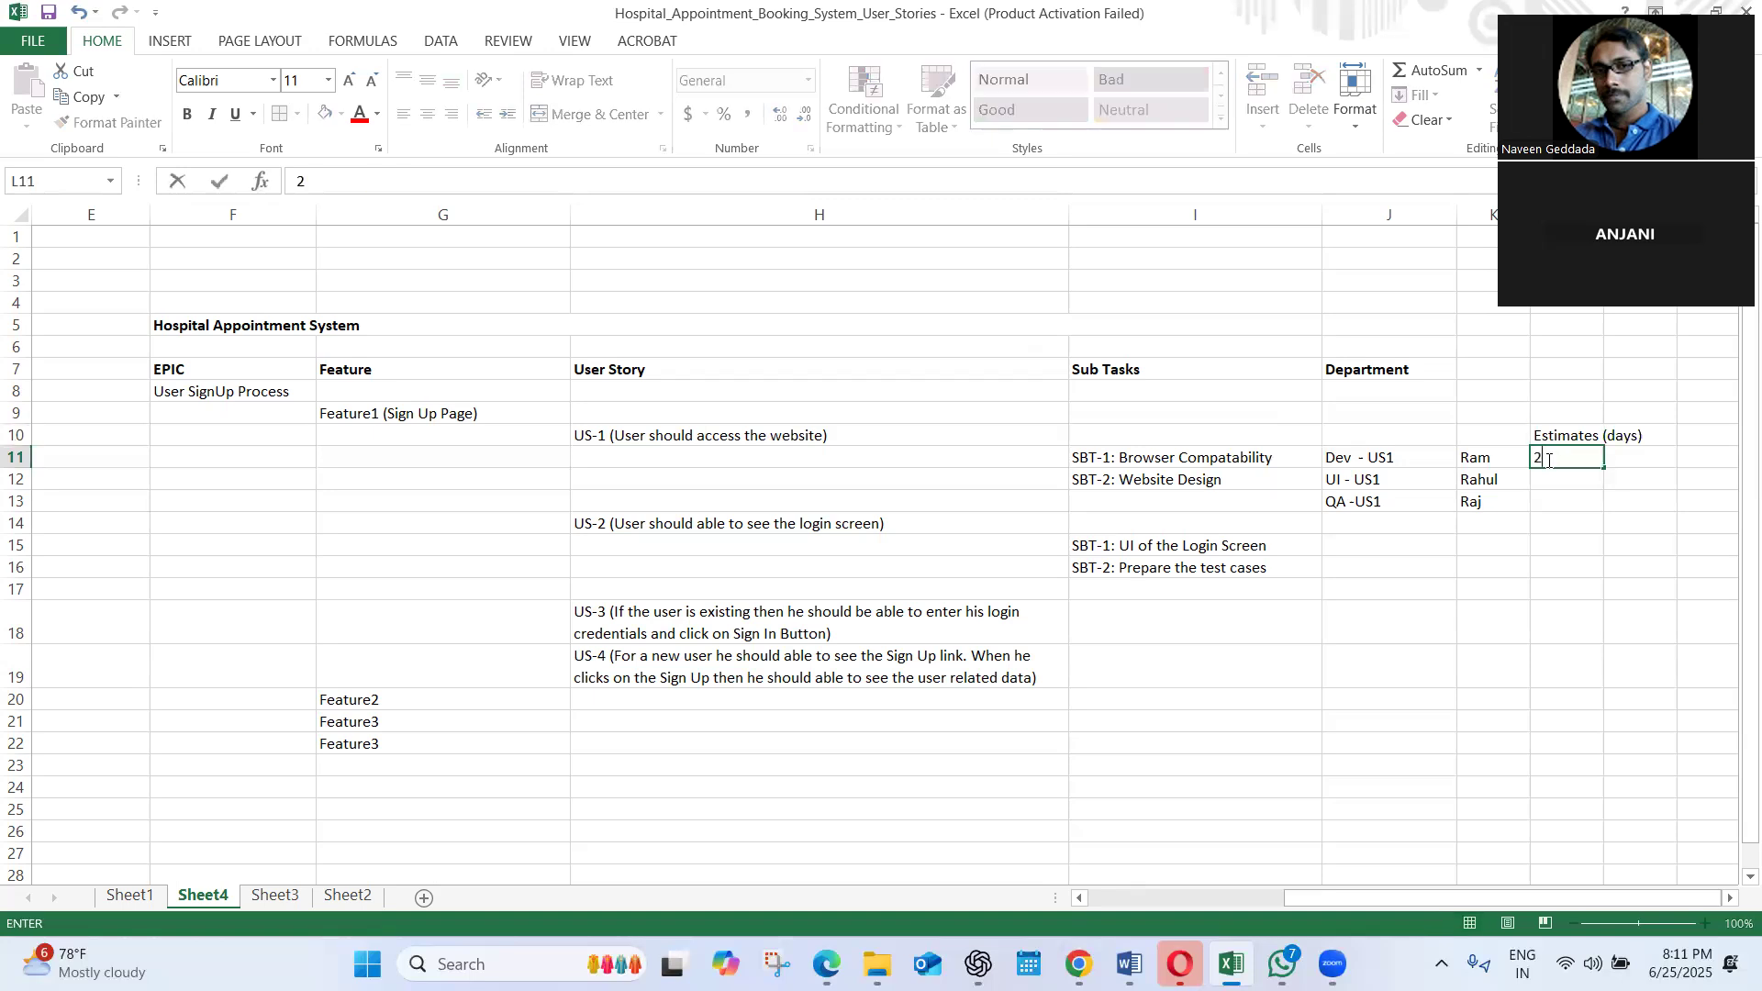
click(1552, 481)
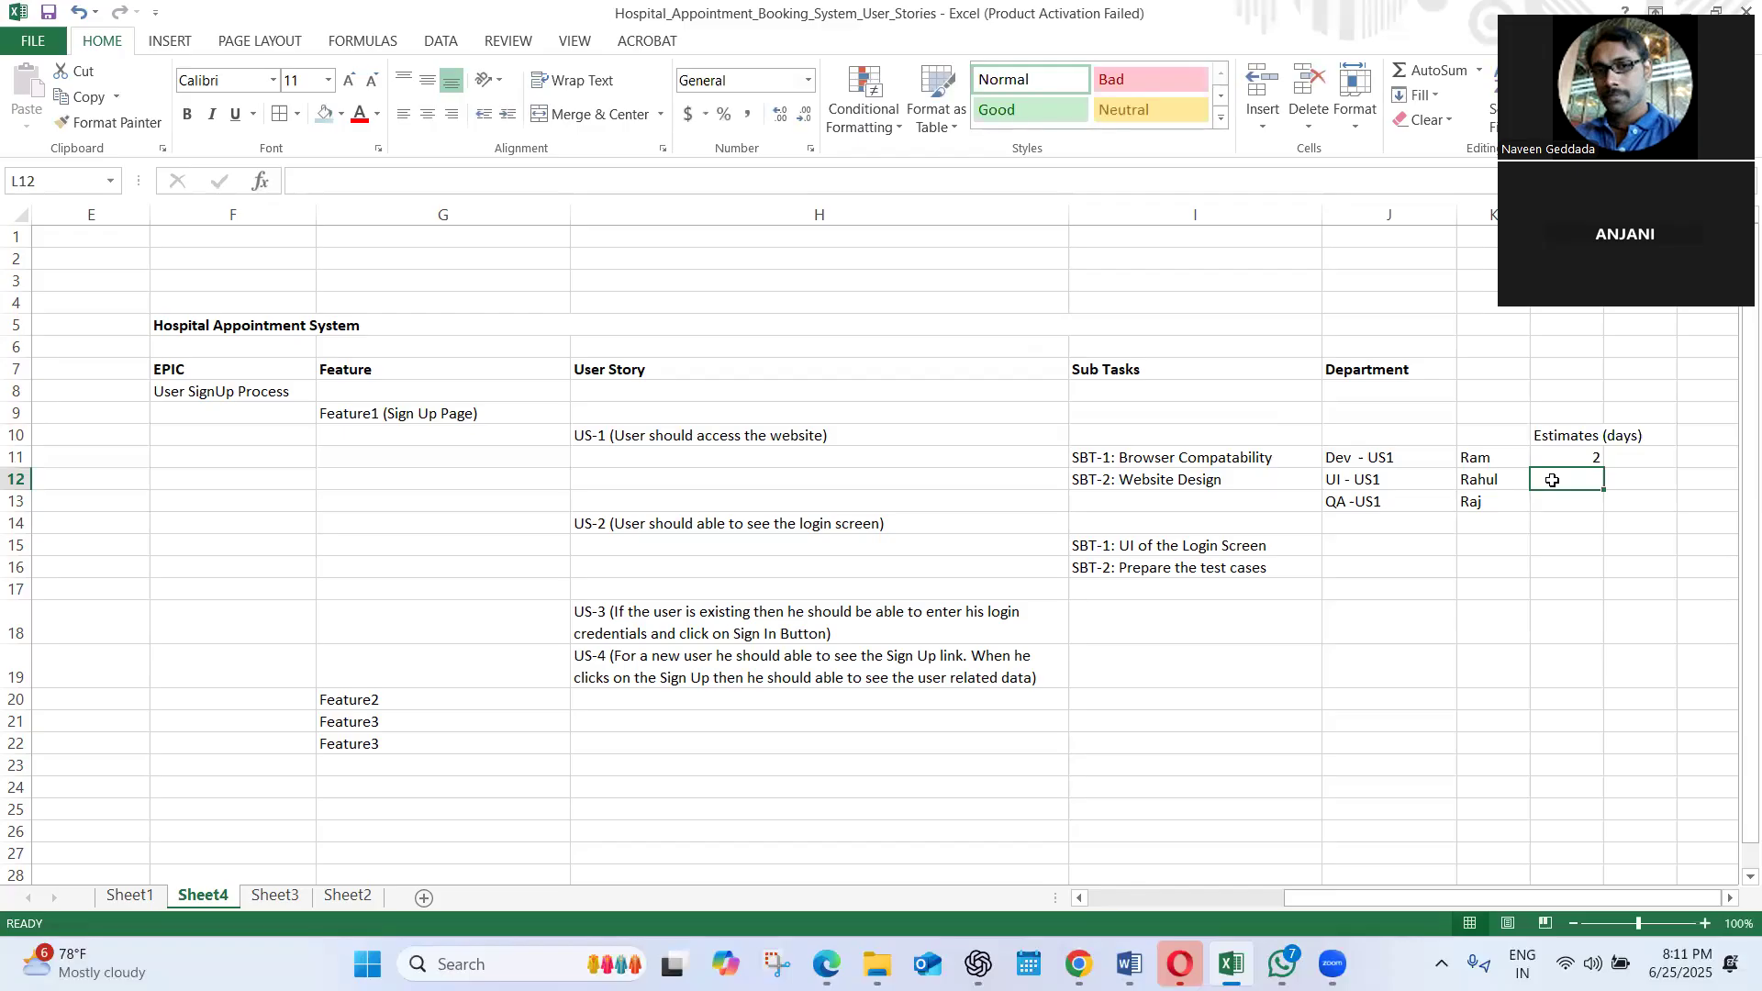
text(1)
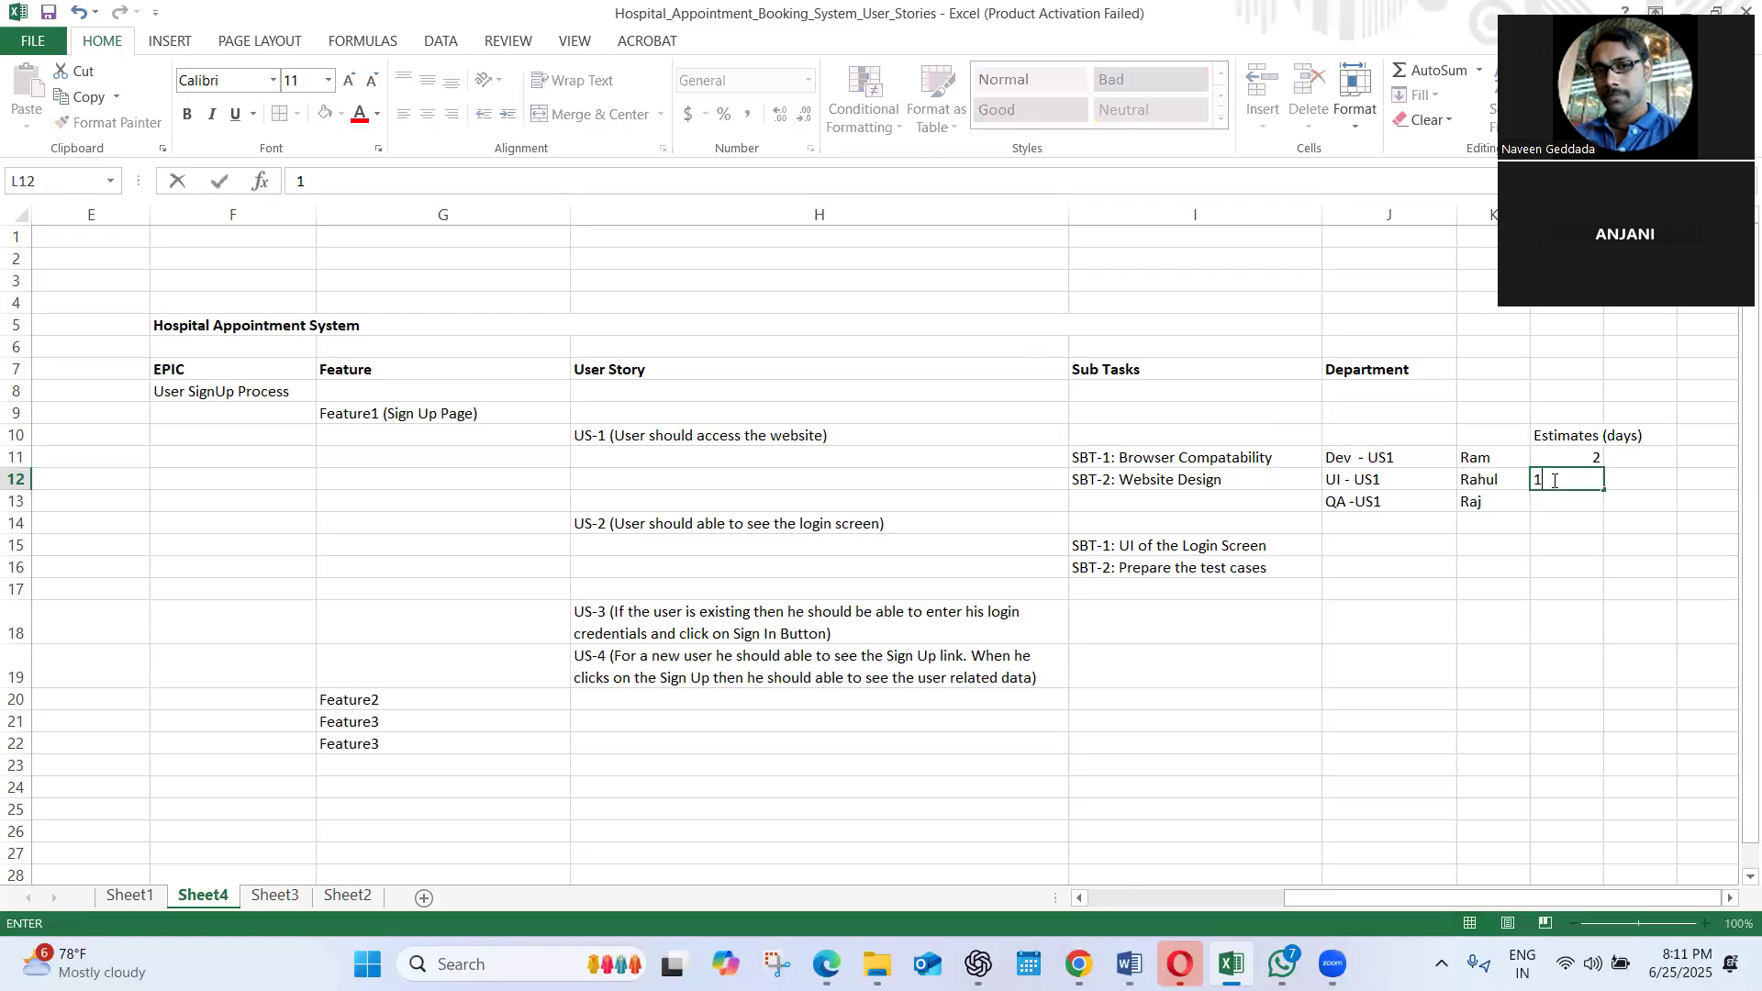
click(1536, 520)
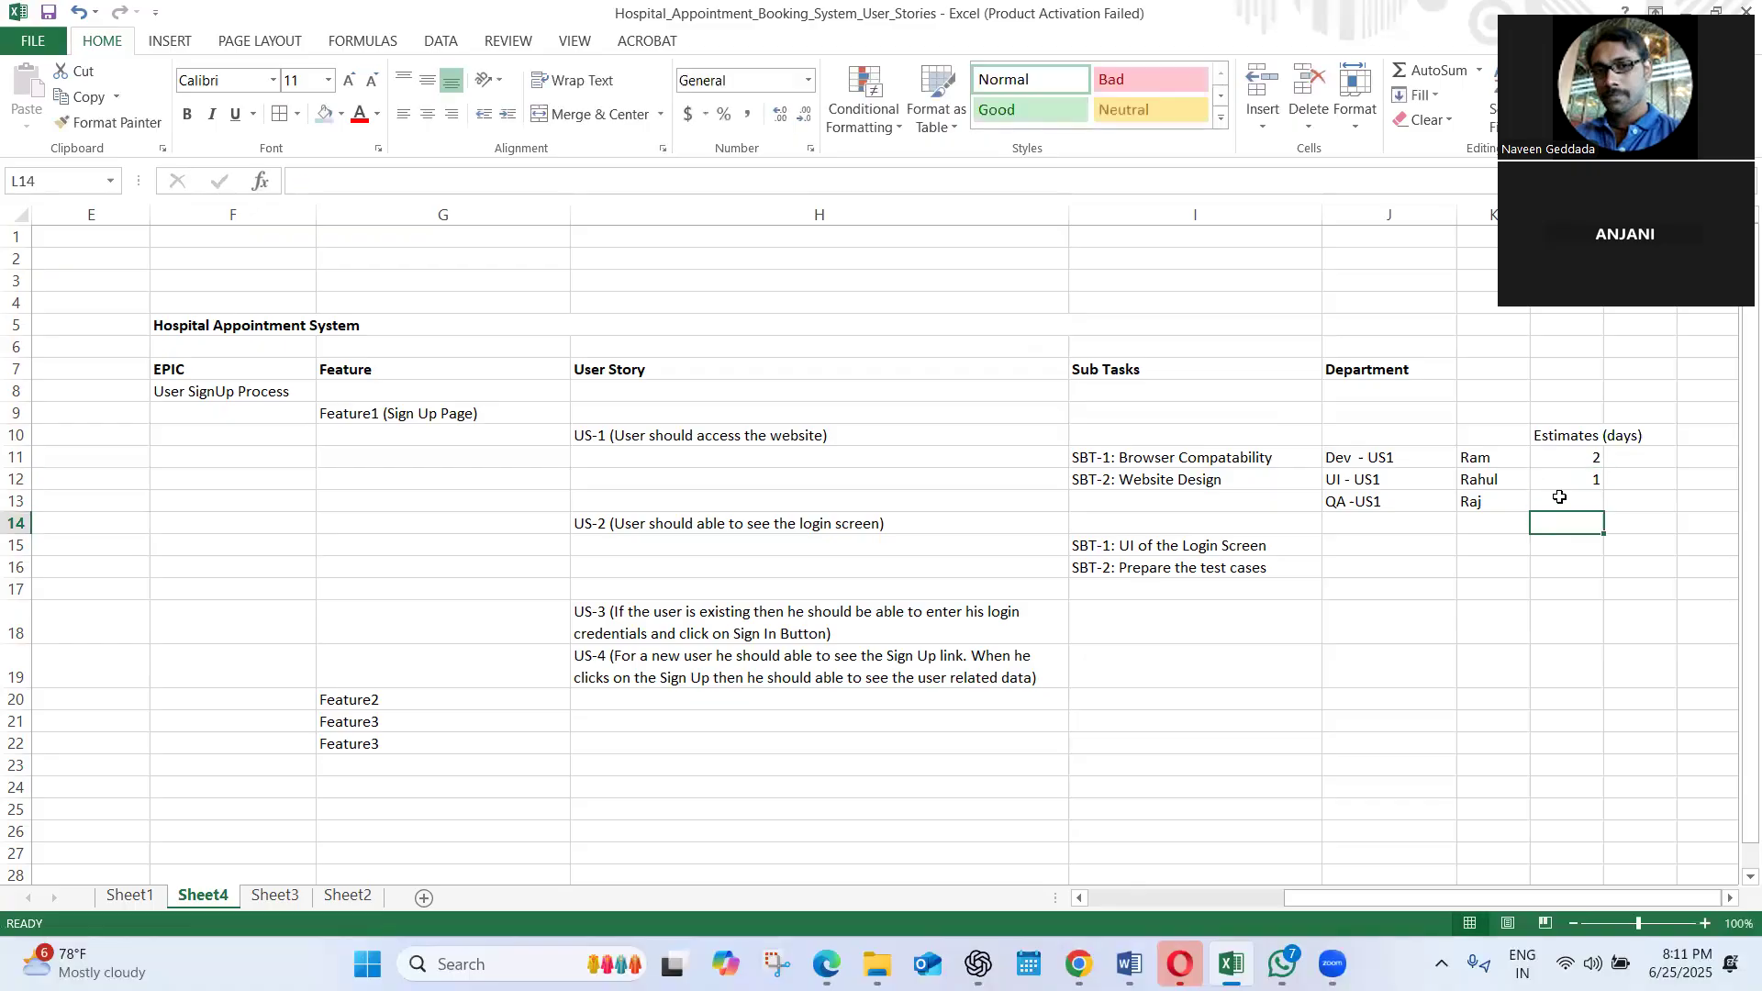
click(1560, 496)
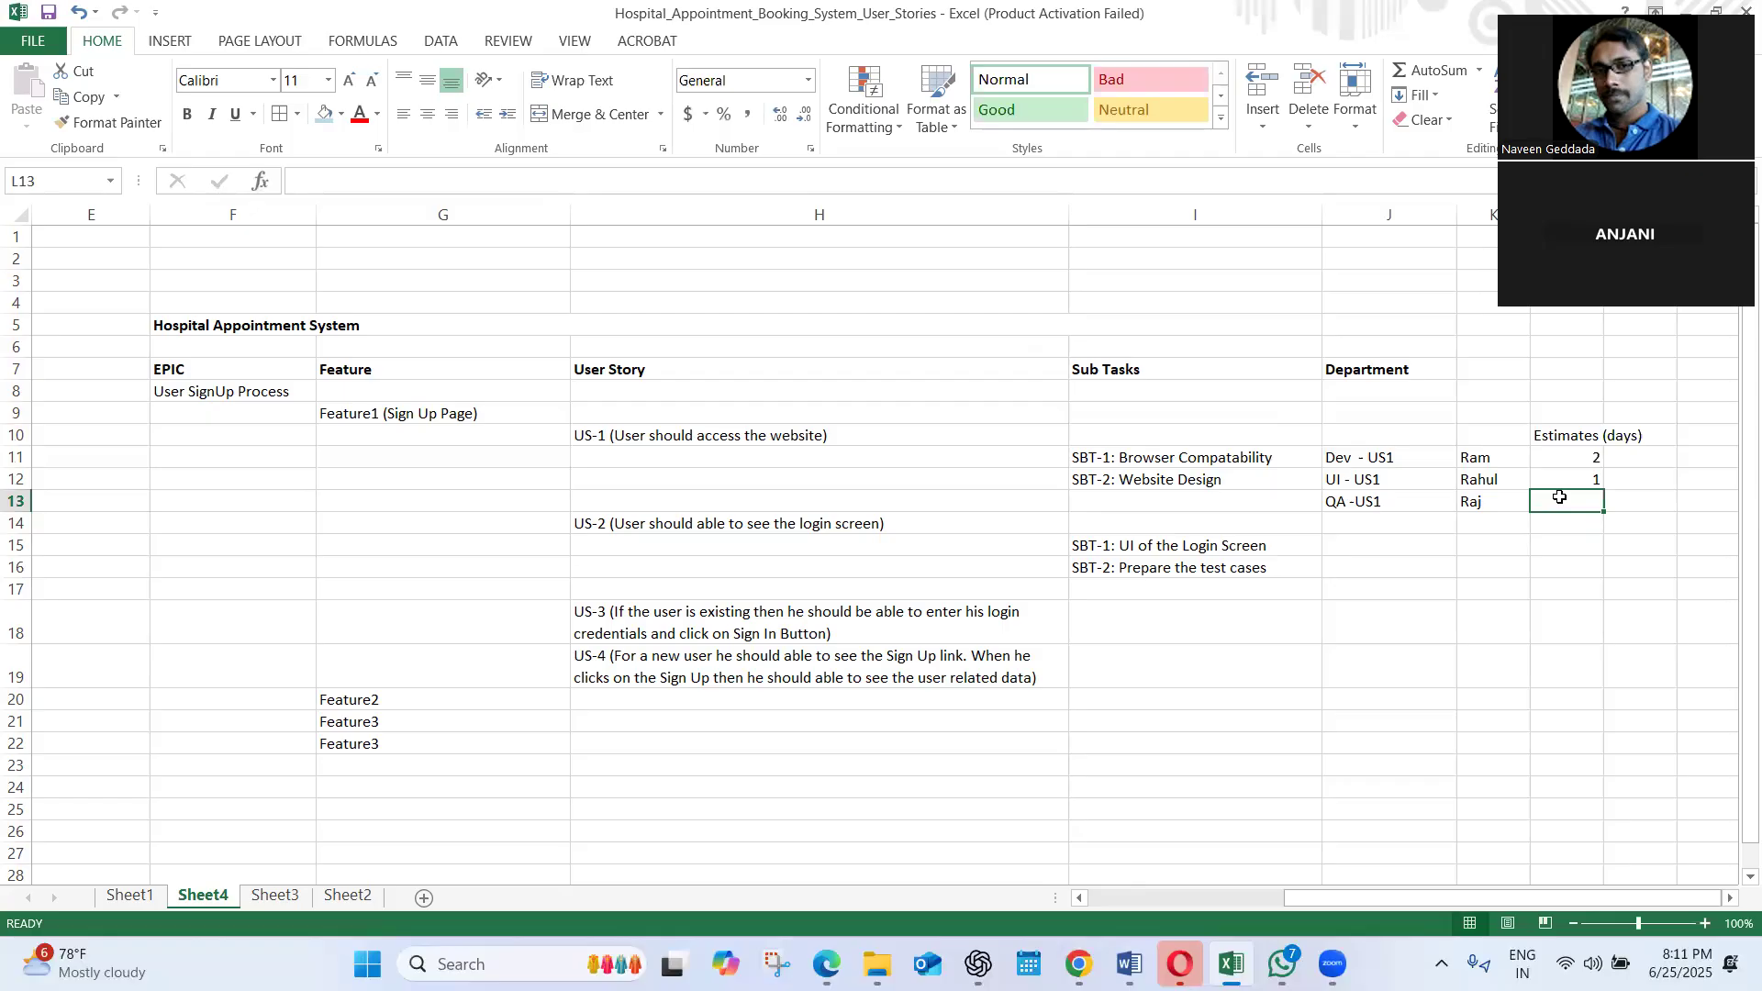
text(2)
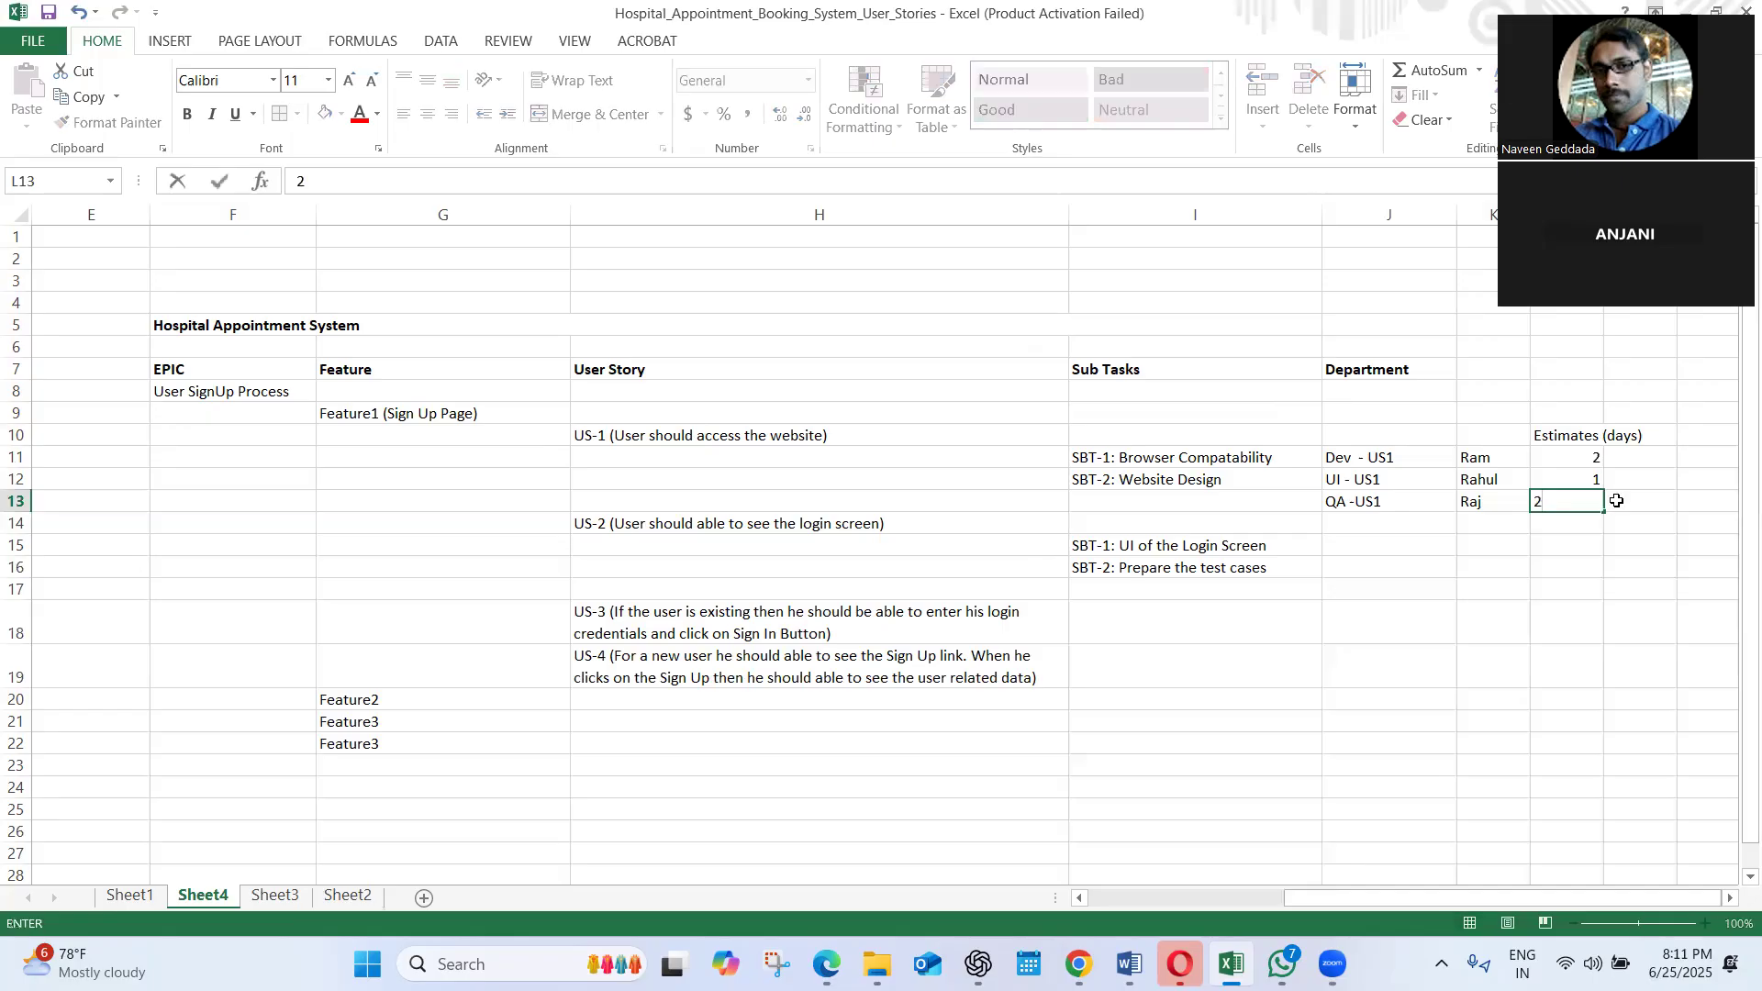
click(1561, 570)
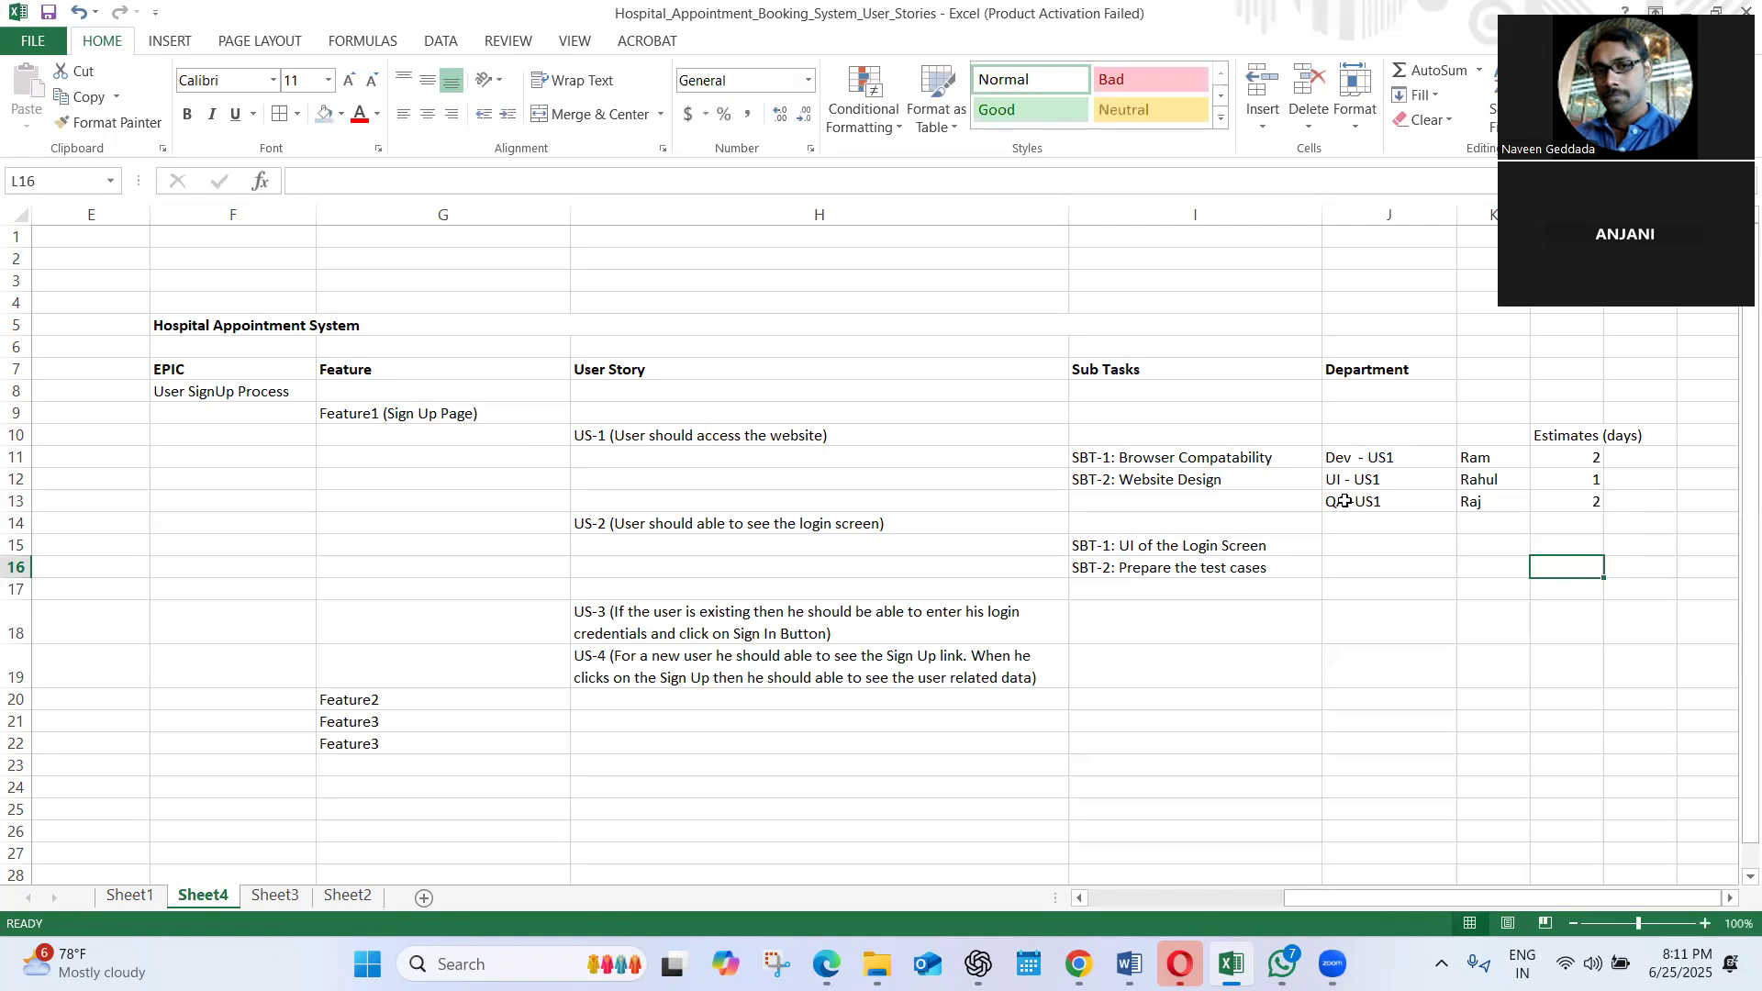
Add up the three estimates in L11:L13 and enter "Total:5 days" in L14
click(1582, 472)
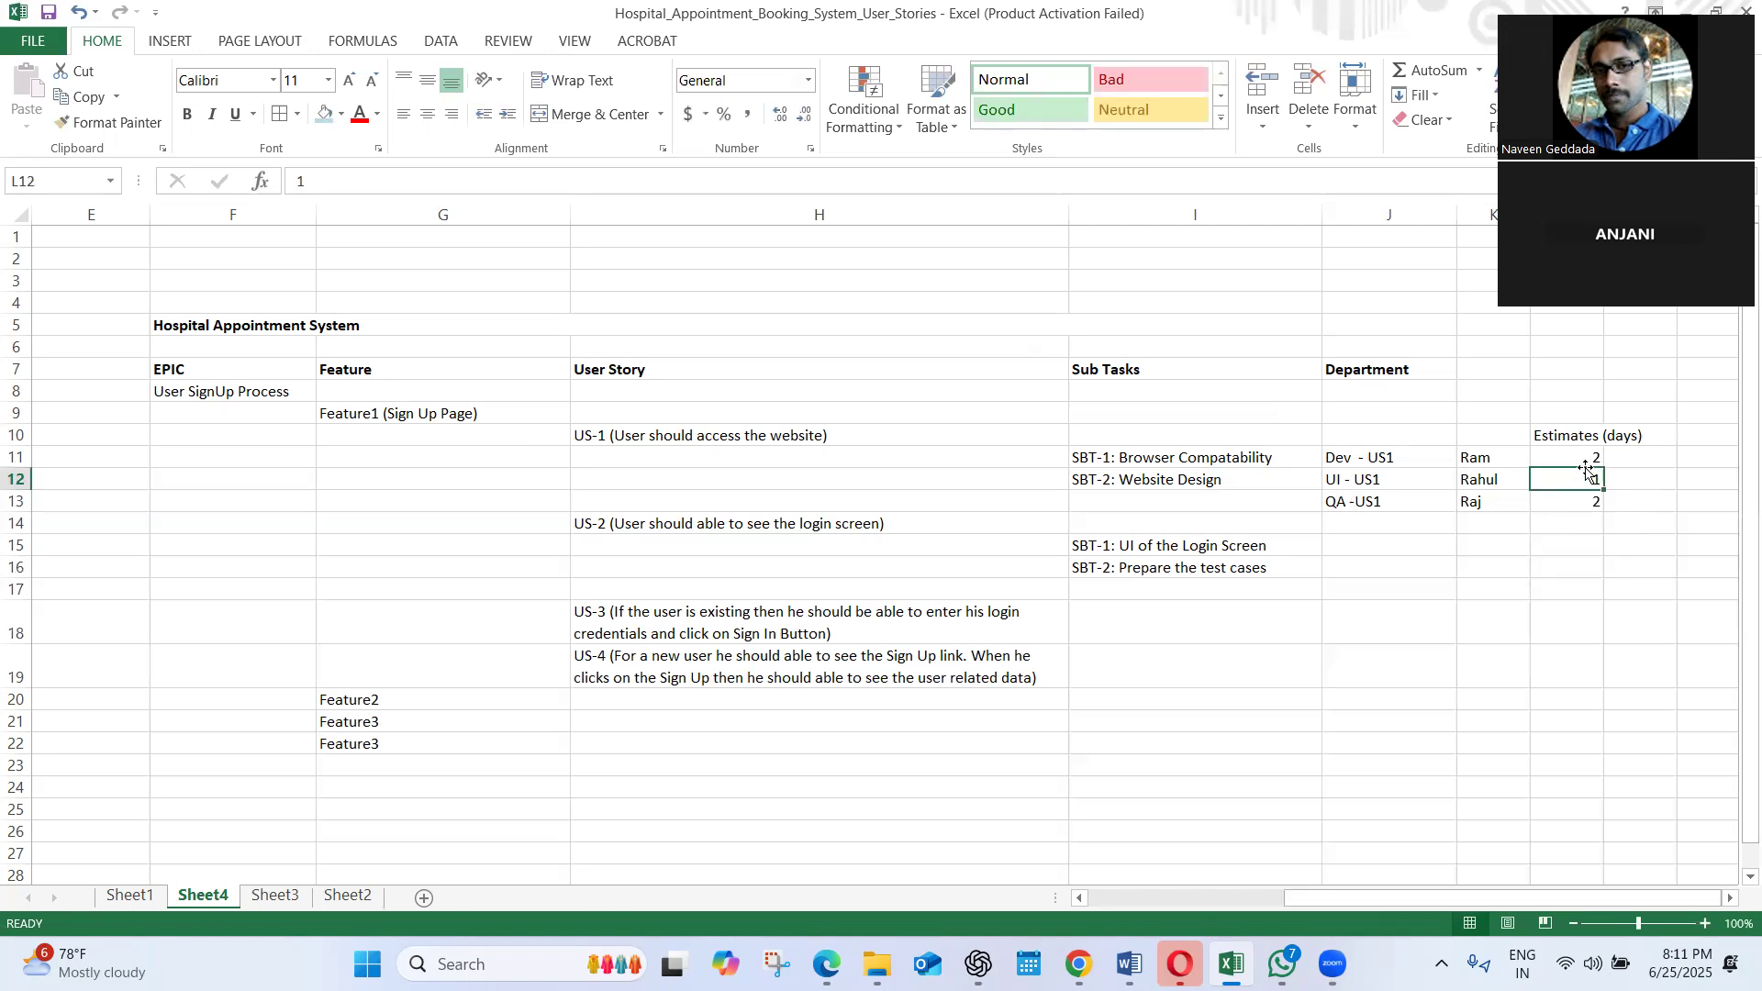
click(1580, 454)
drag(1580, 453, 1580, 502)
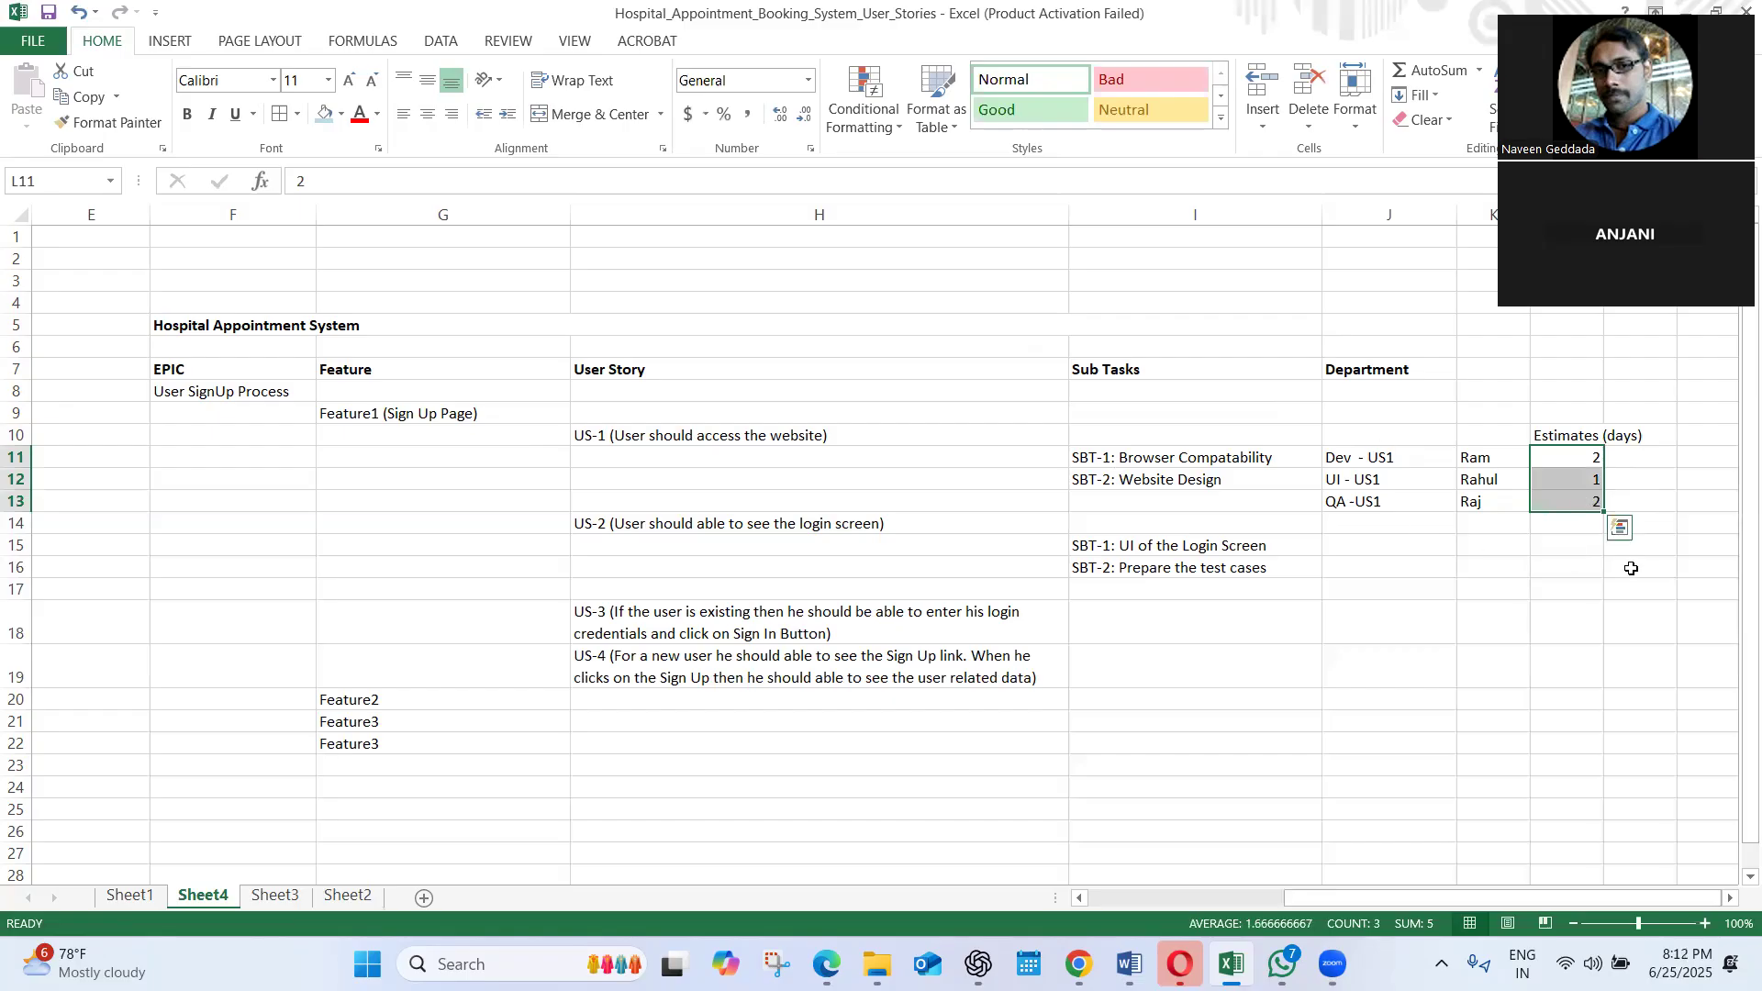
click(1566, 521)
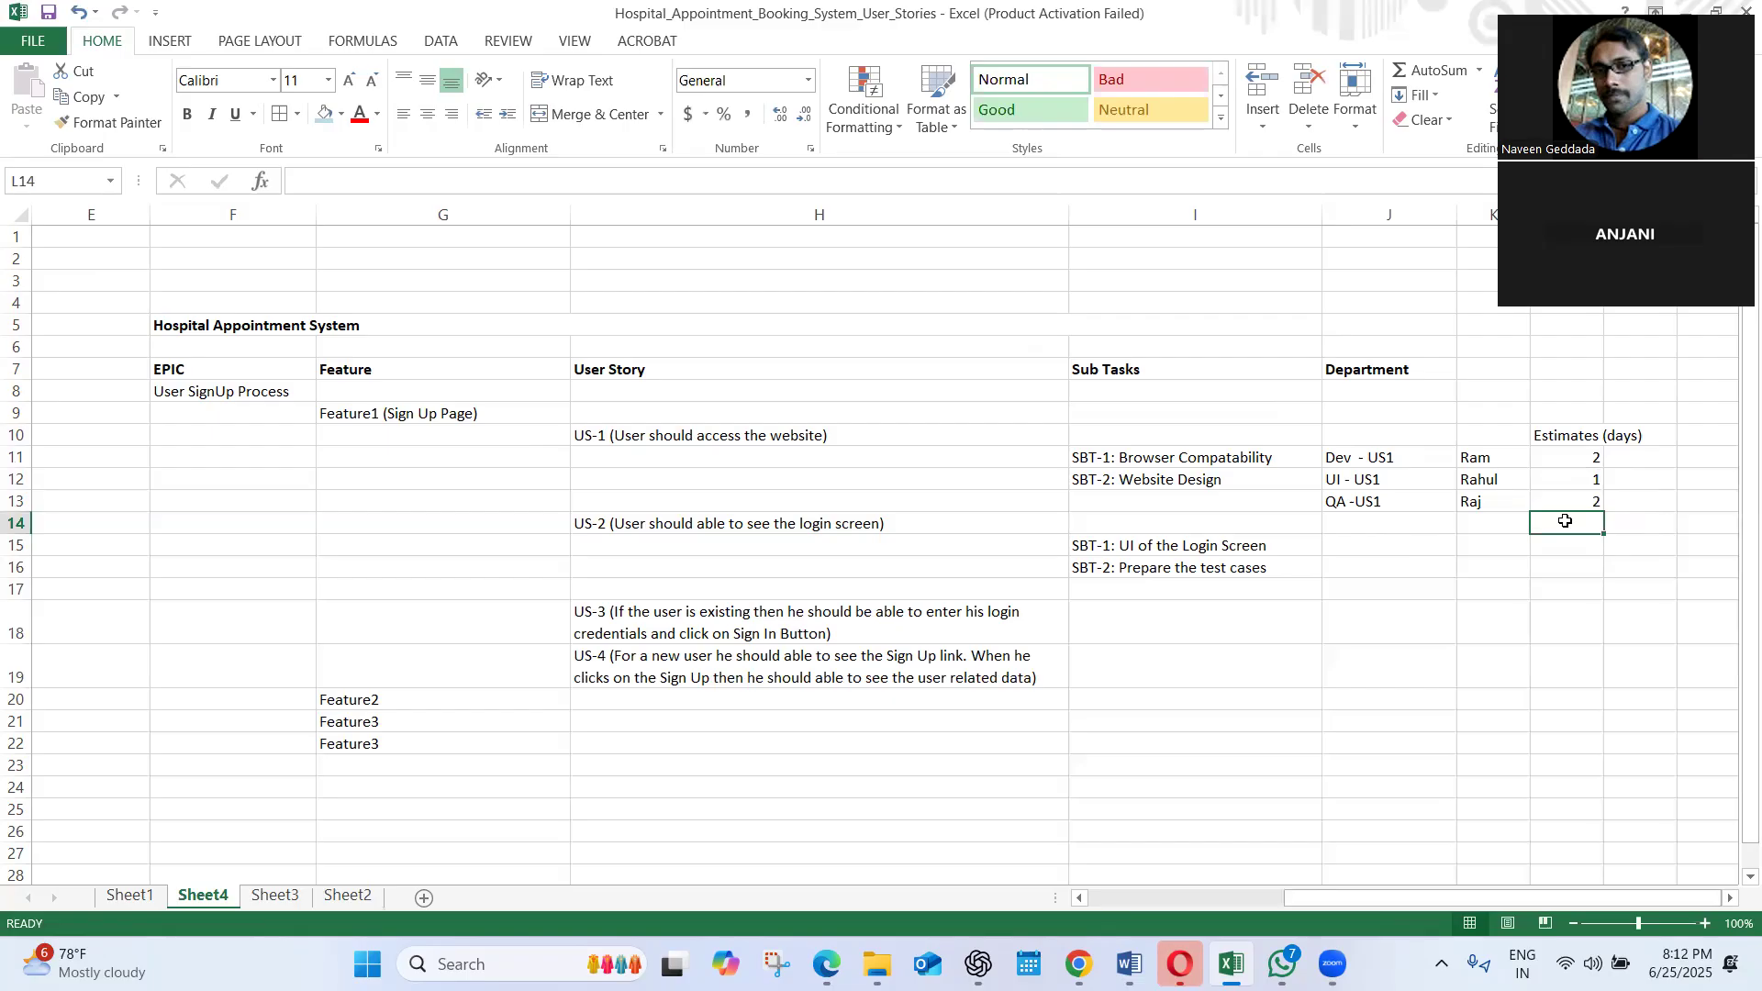
text(Toa;)
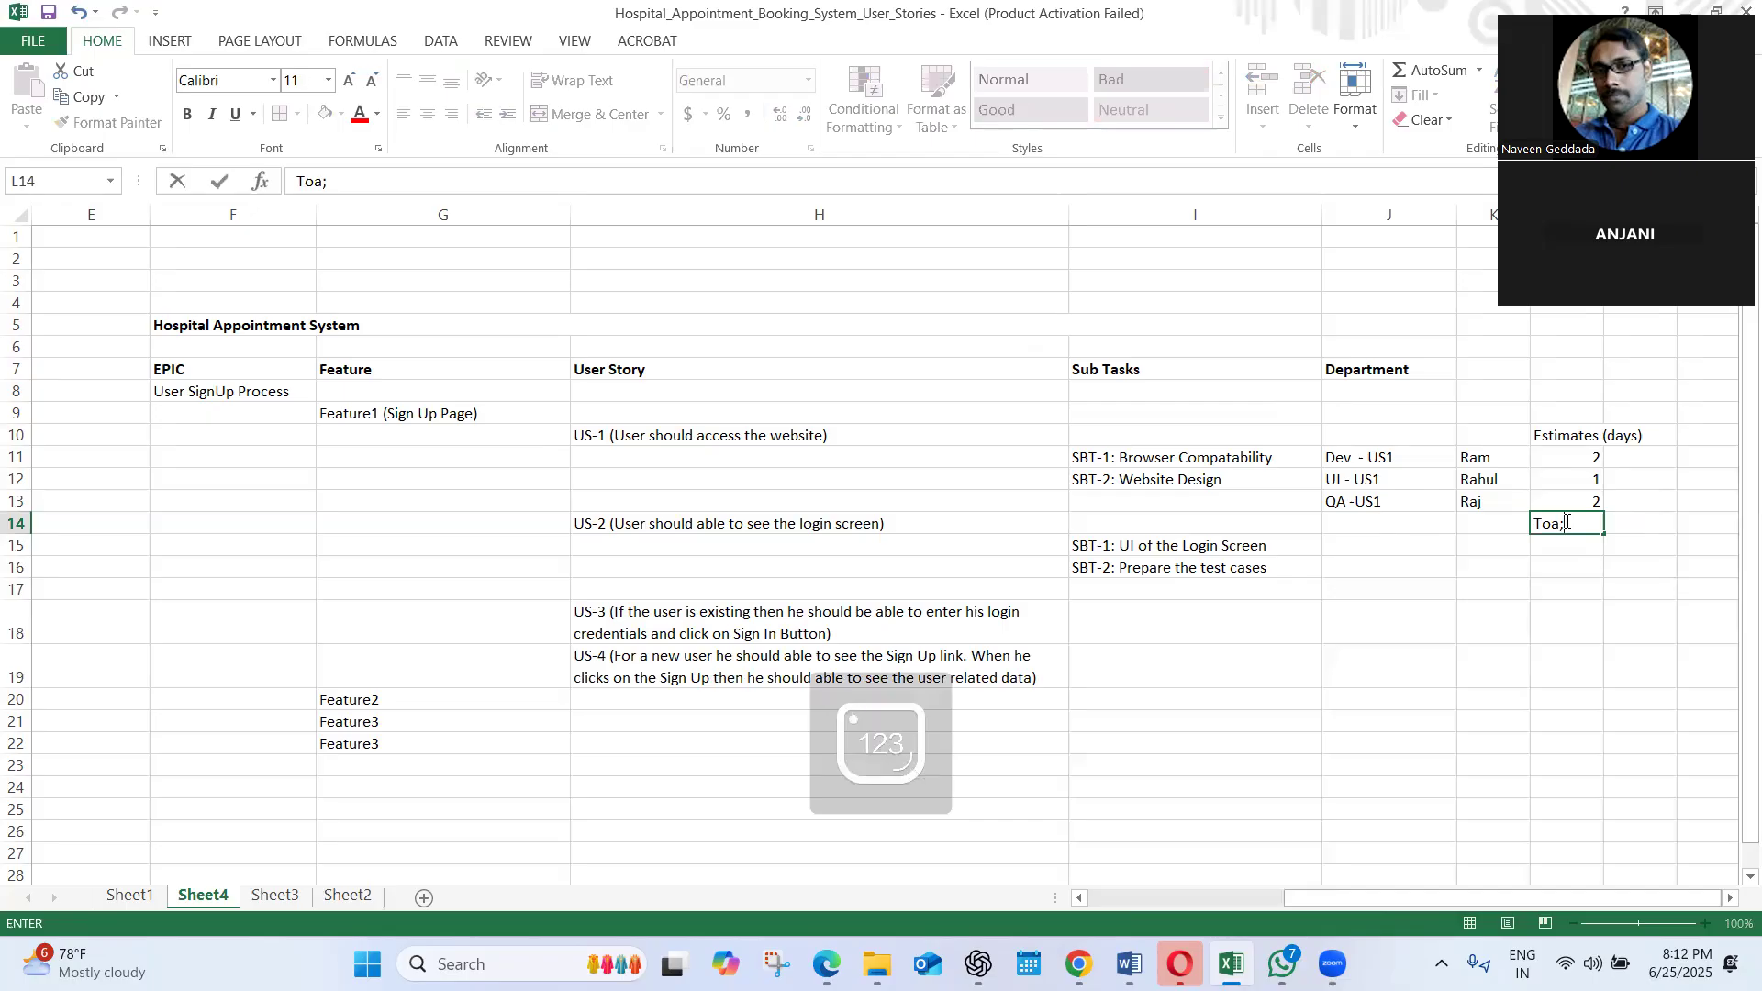
key(BackSpace)
text(tal:5 days)
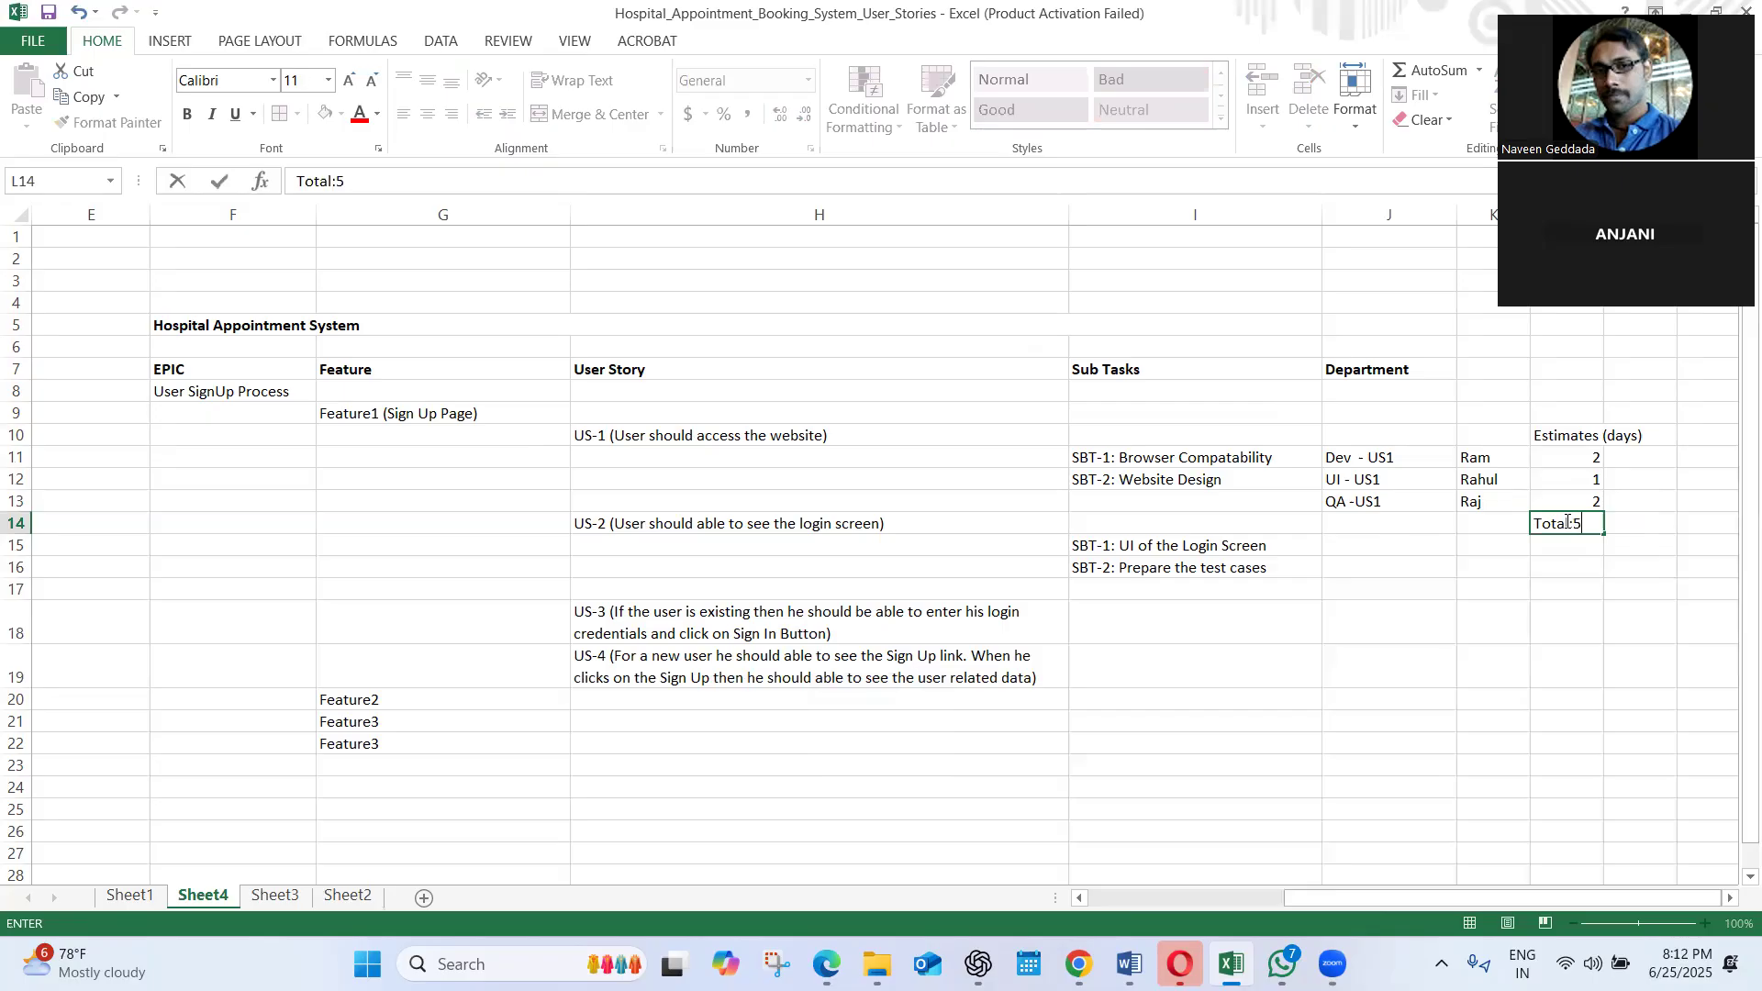
click(1627, 639)
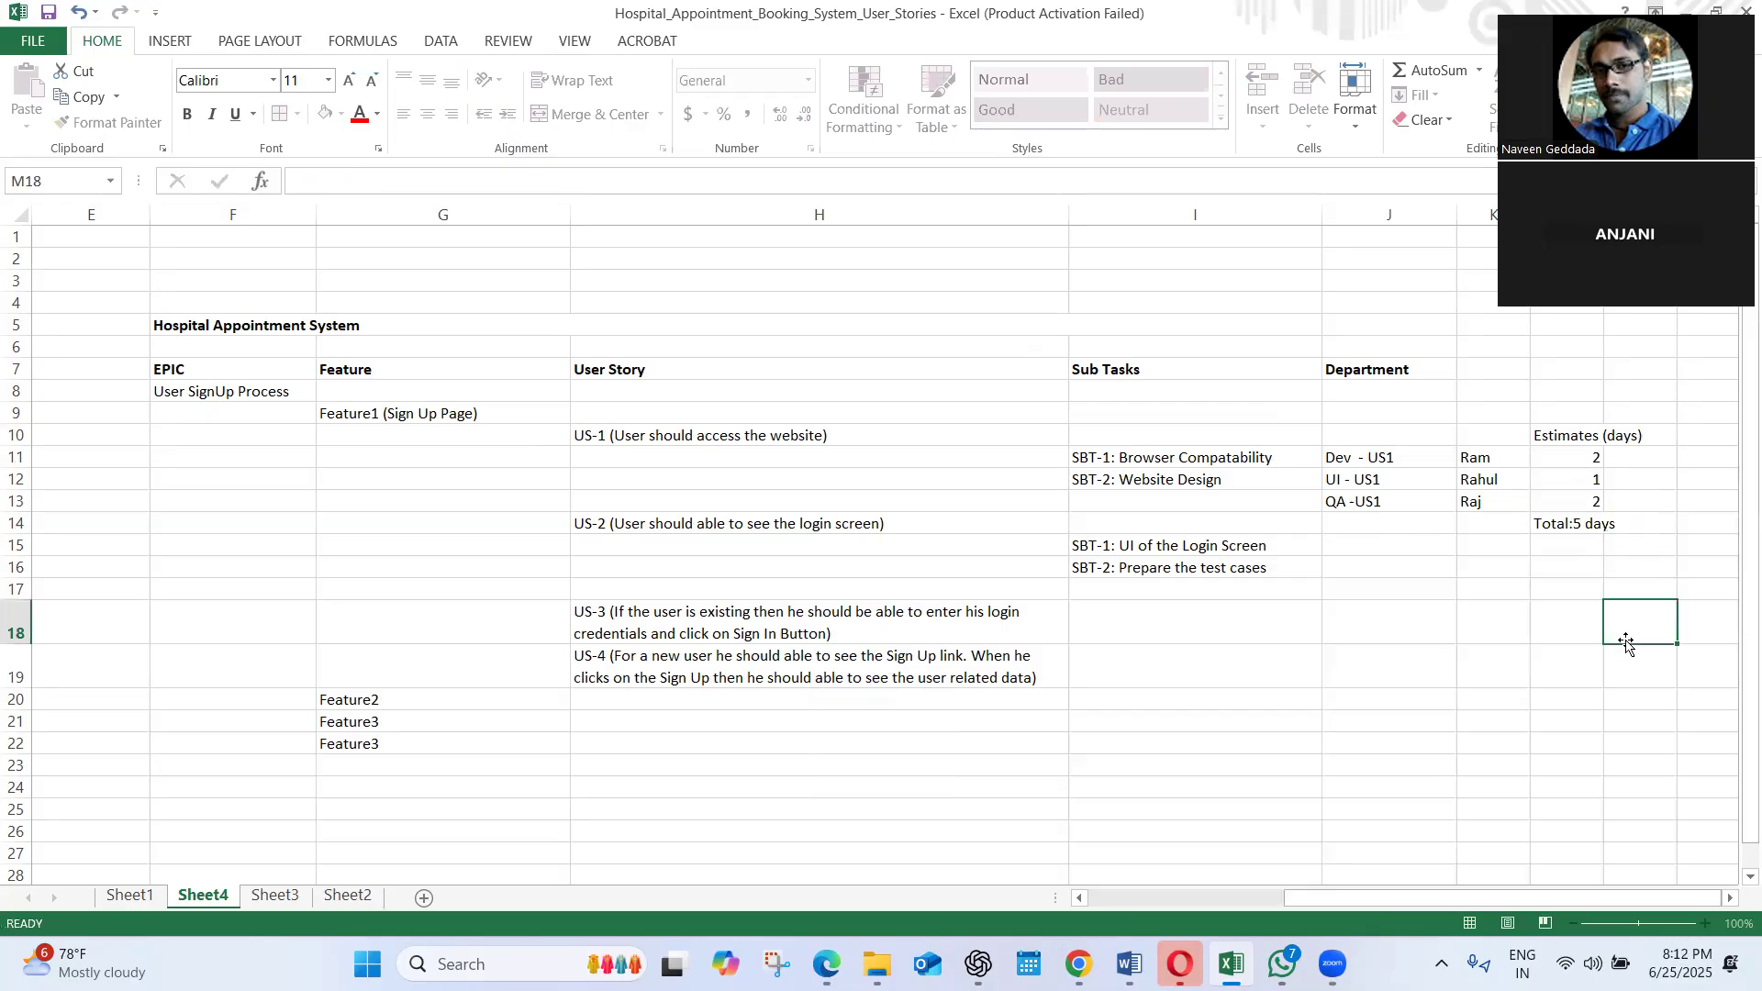
Enter the time log note "log hours - 6hrs" in M11 for the Dev entry of US1
click(1482, 468)
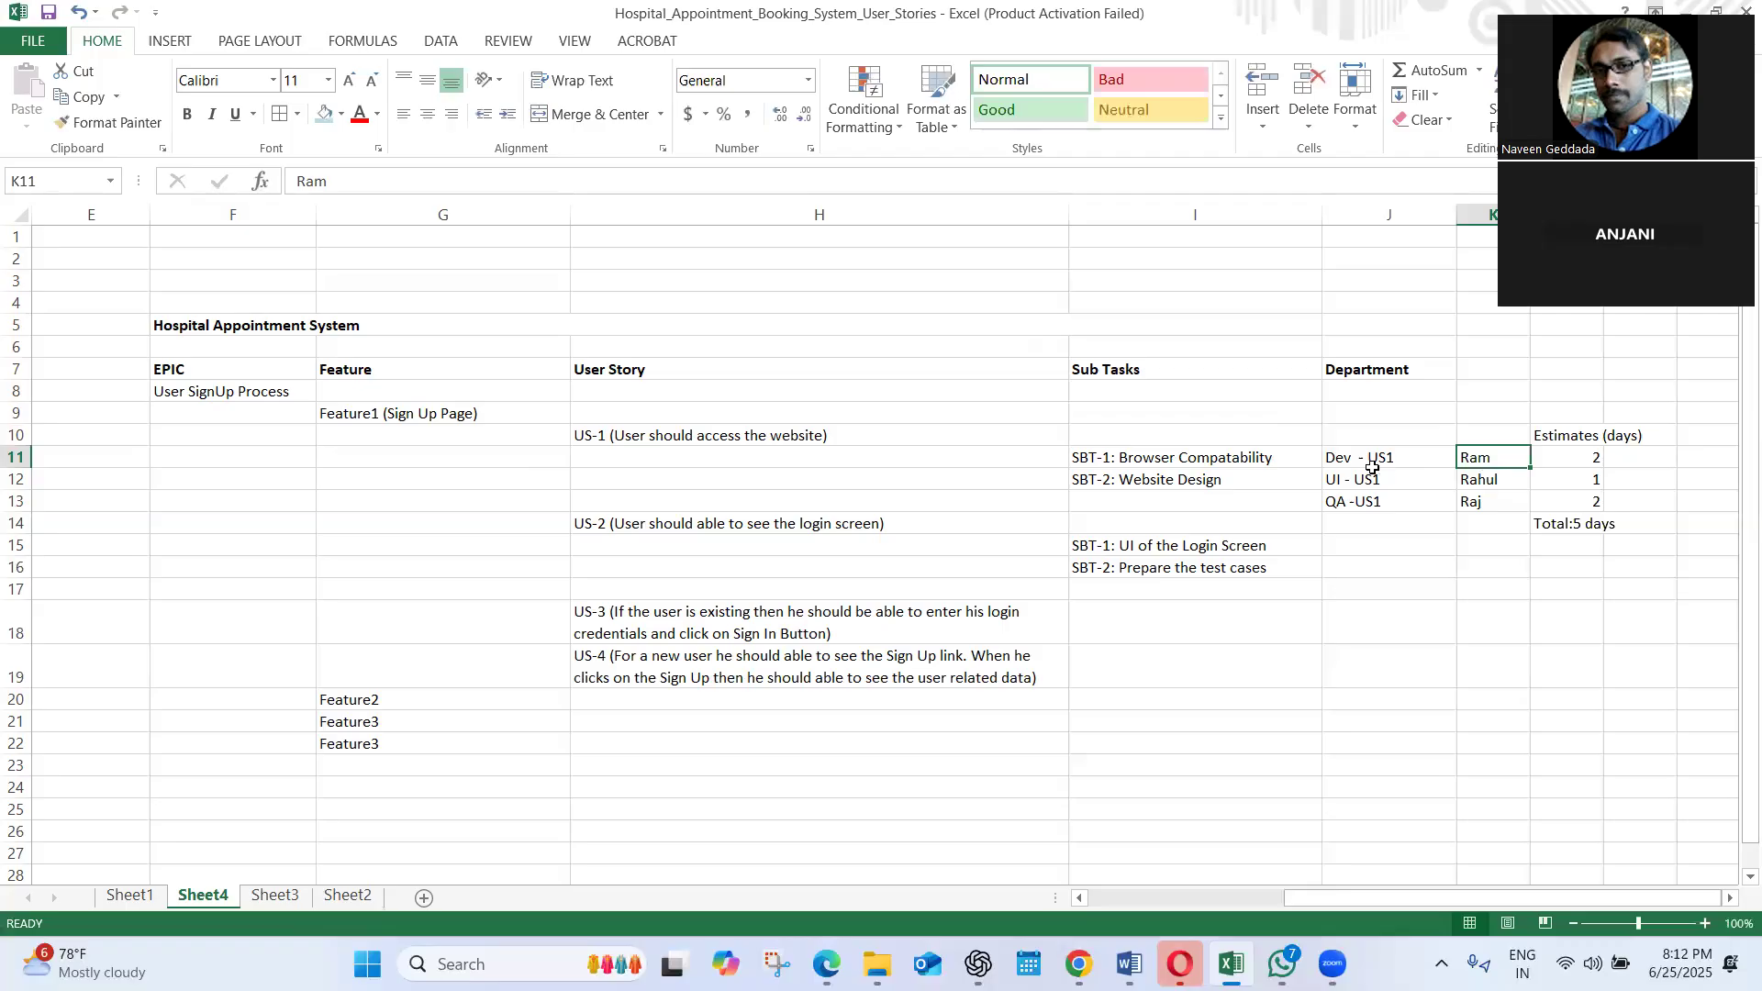
click(1559, 456)
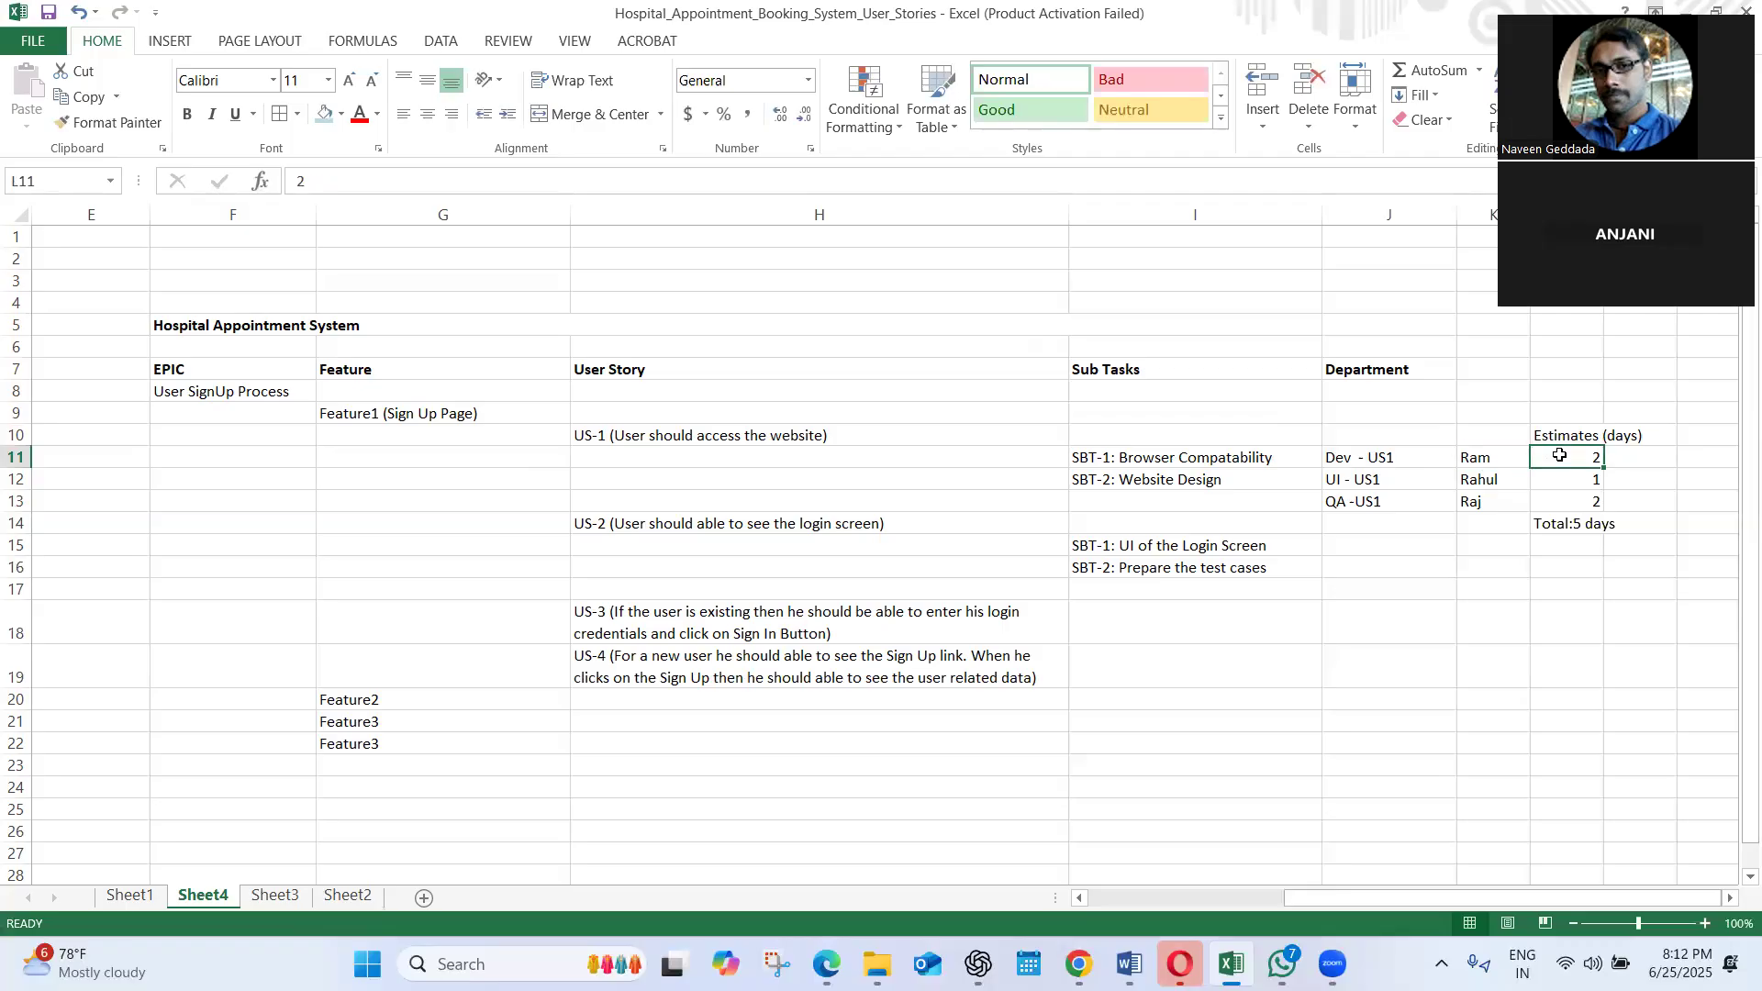
click(1631, 463)
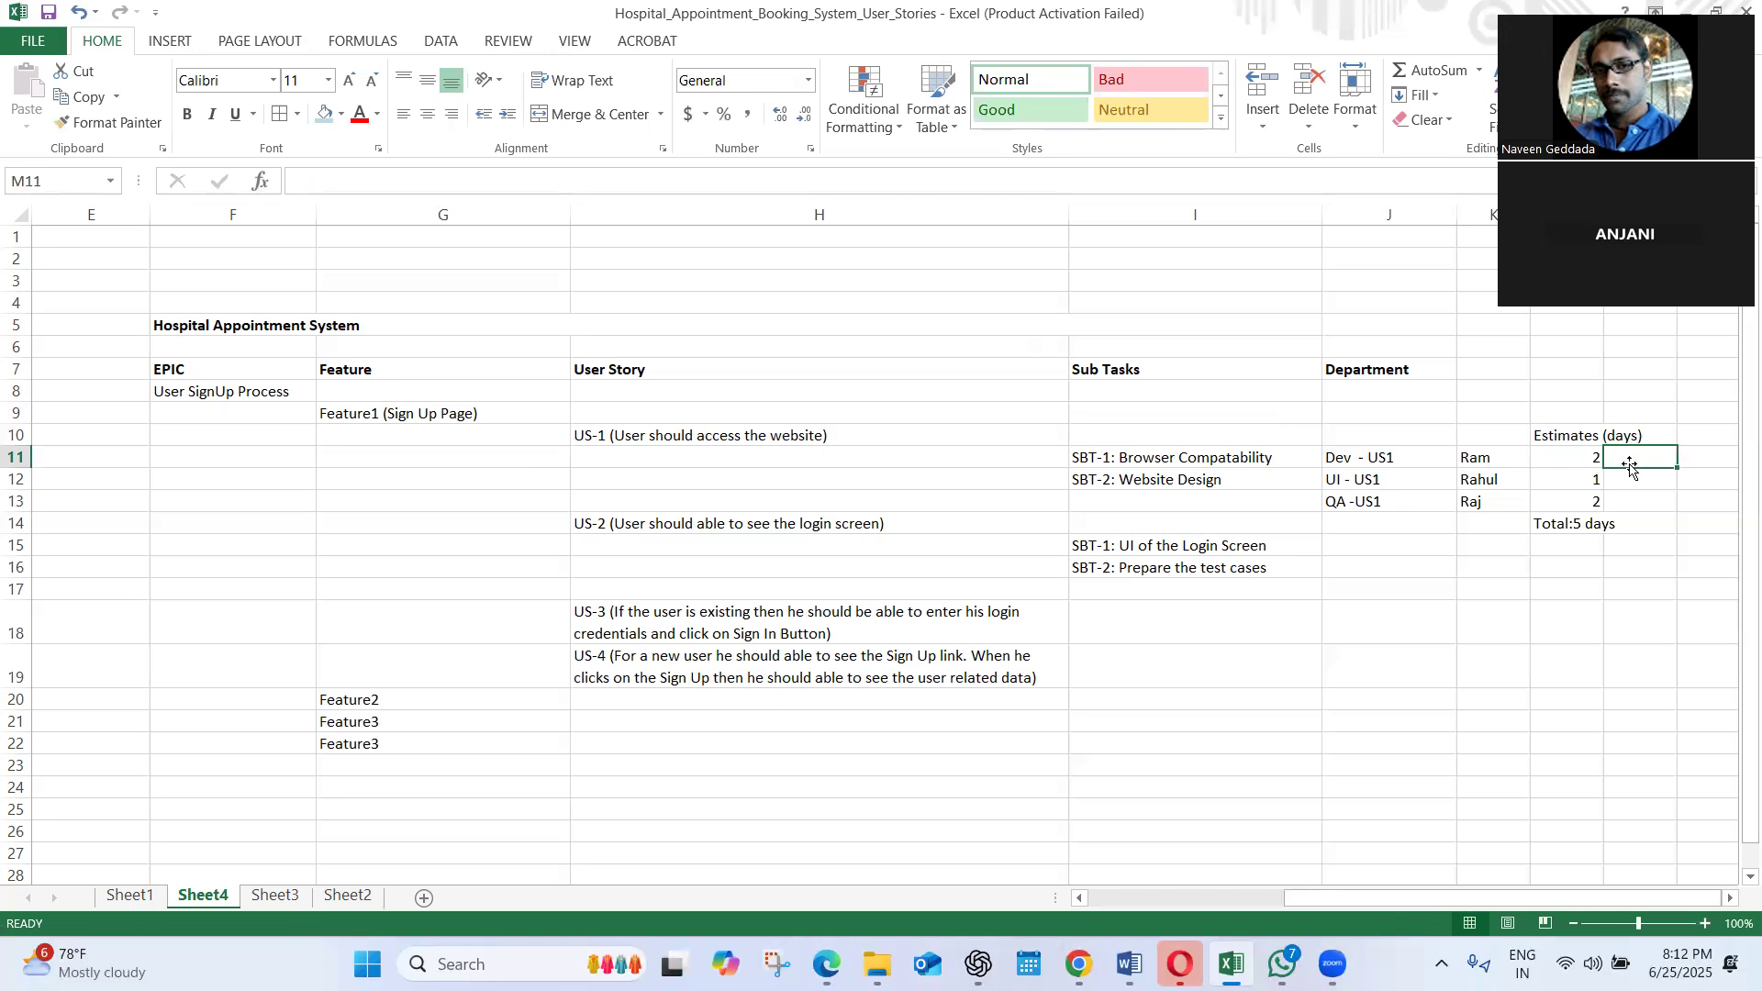
text(lo)
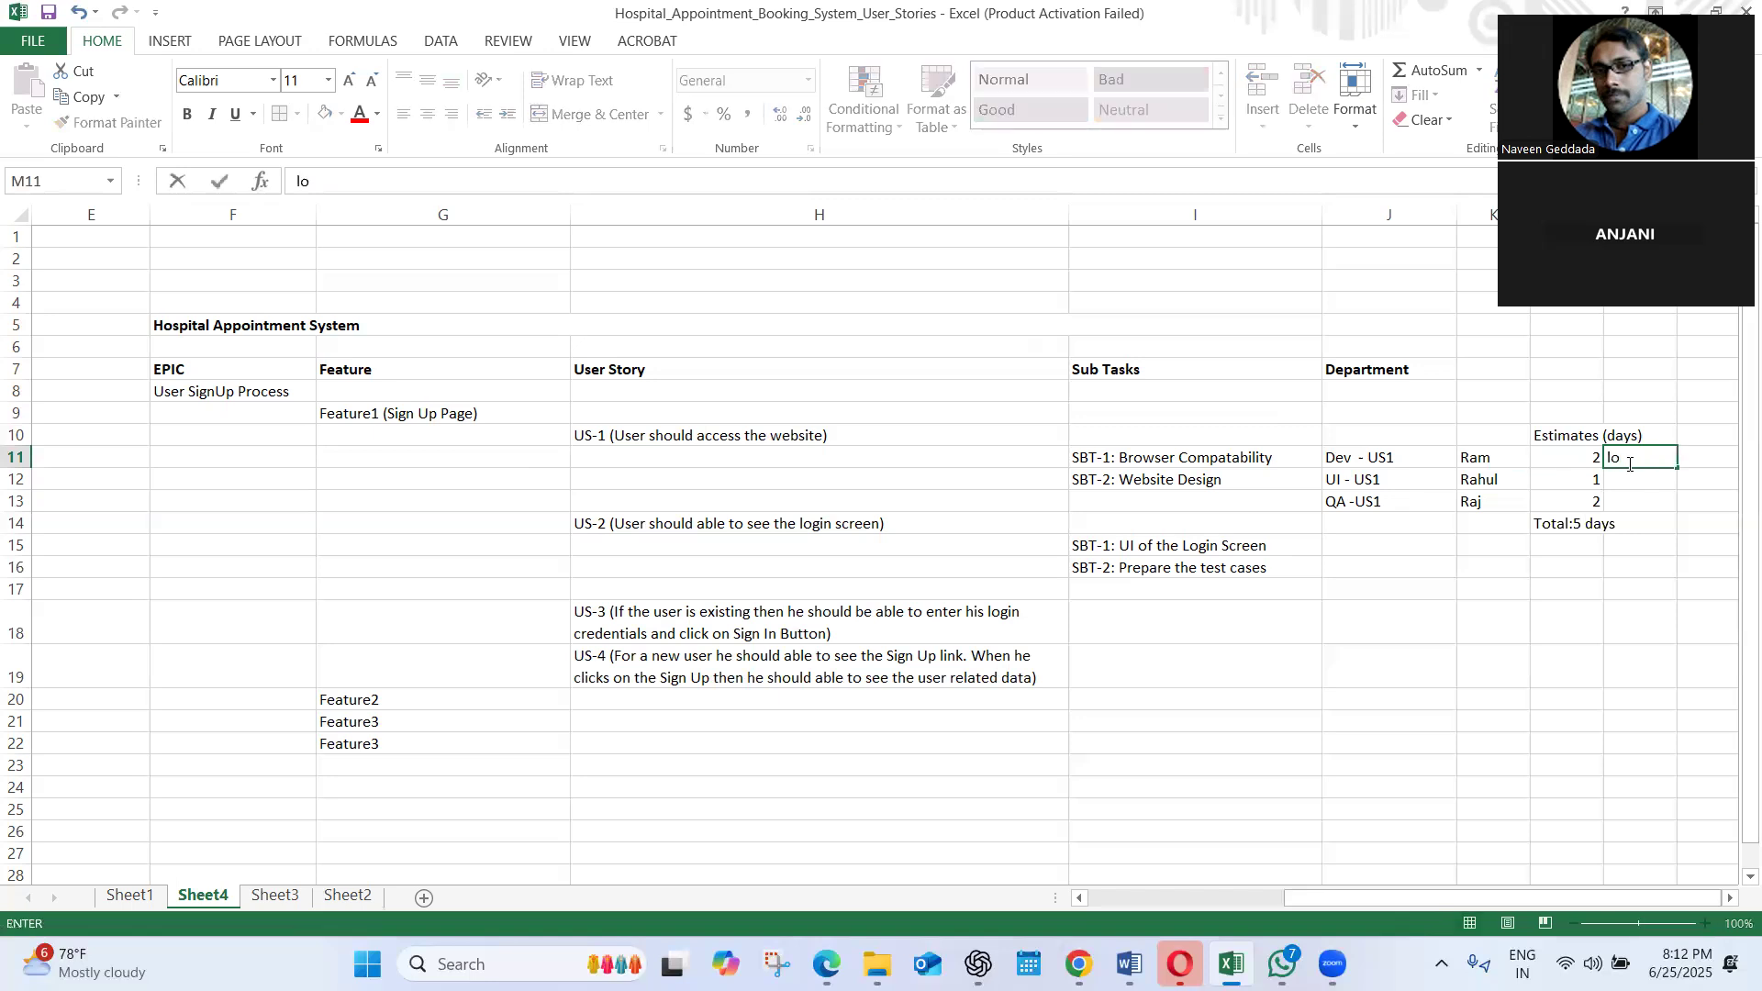
text(g hours - 6hrs)
click(1629, 506)
click(1630, 474)
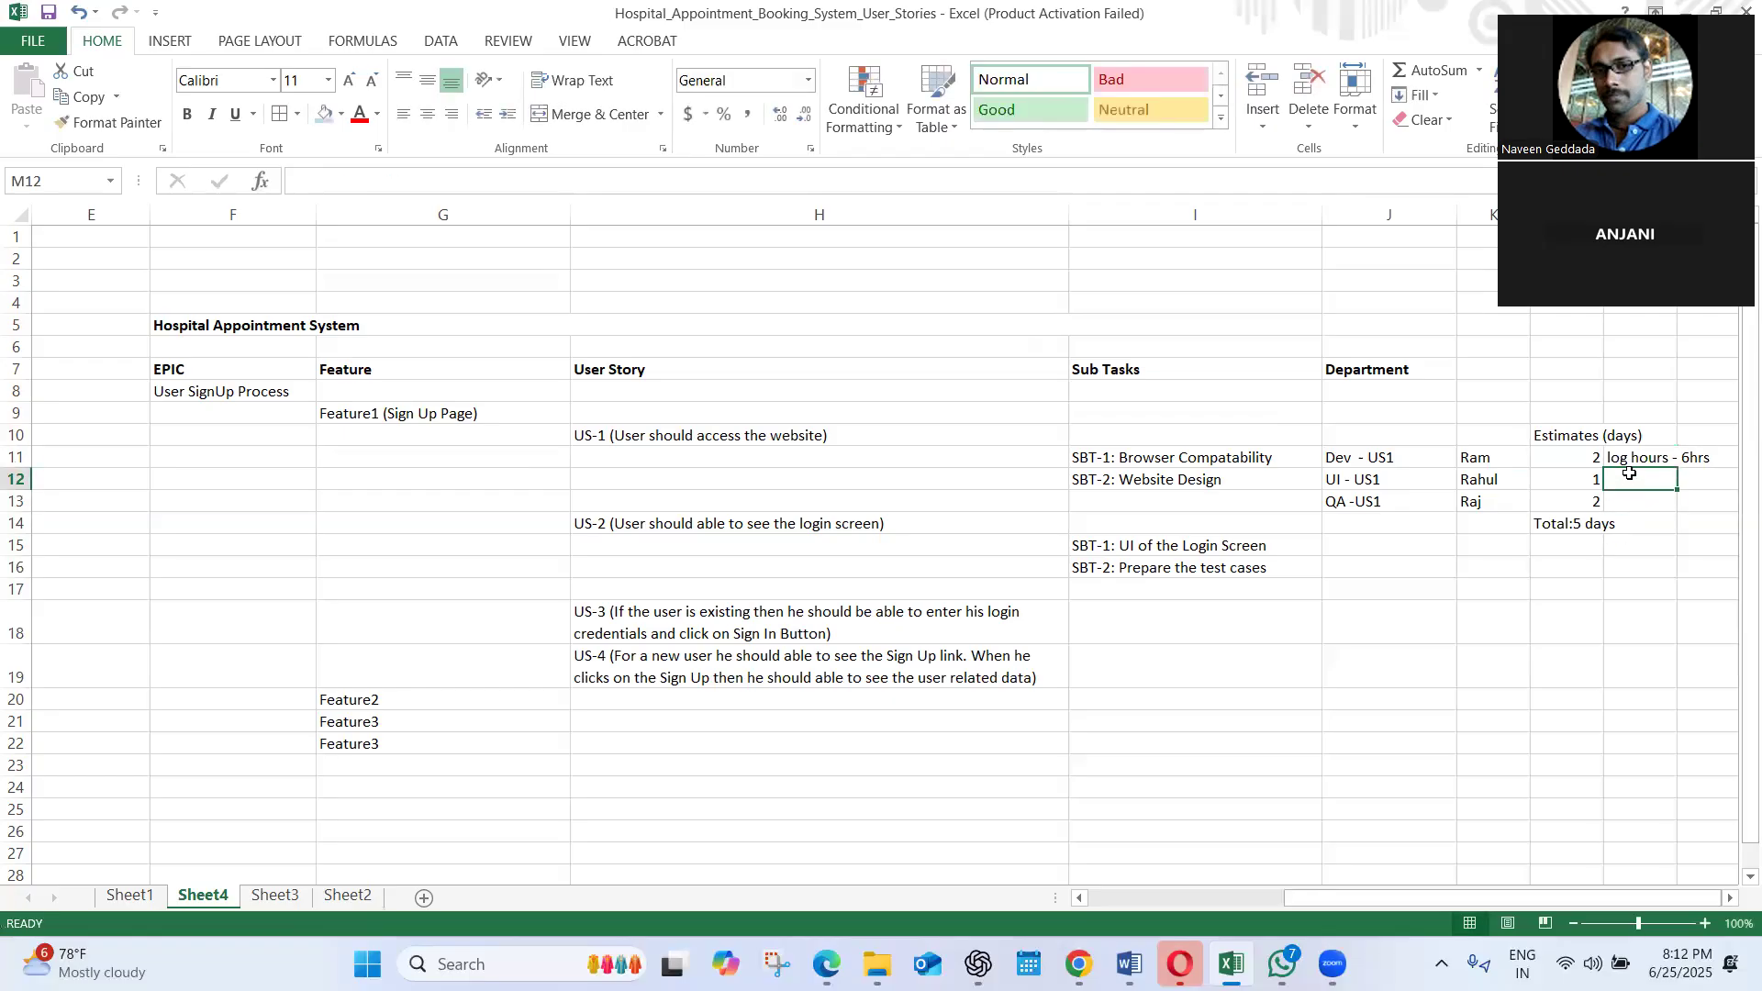
click(1652, 433)
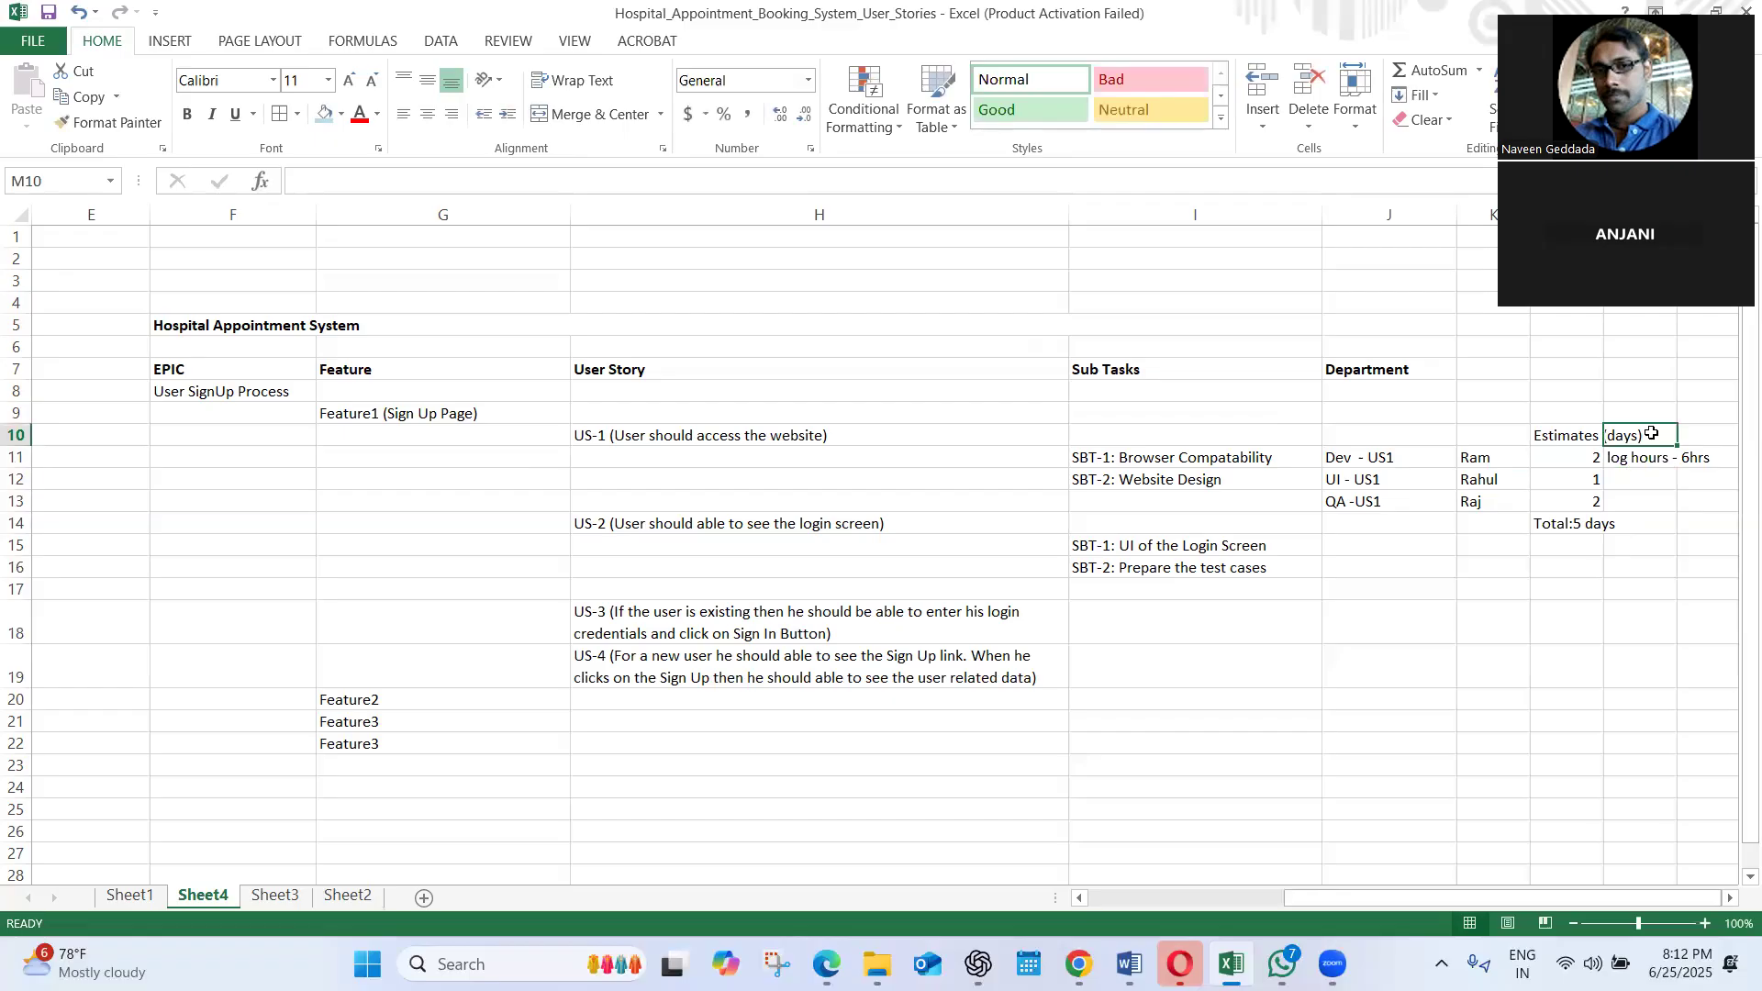
click(1636, 459)
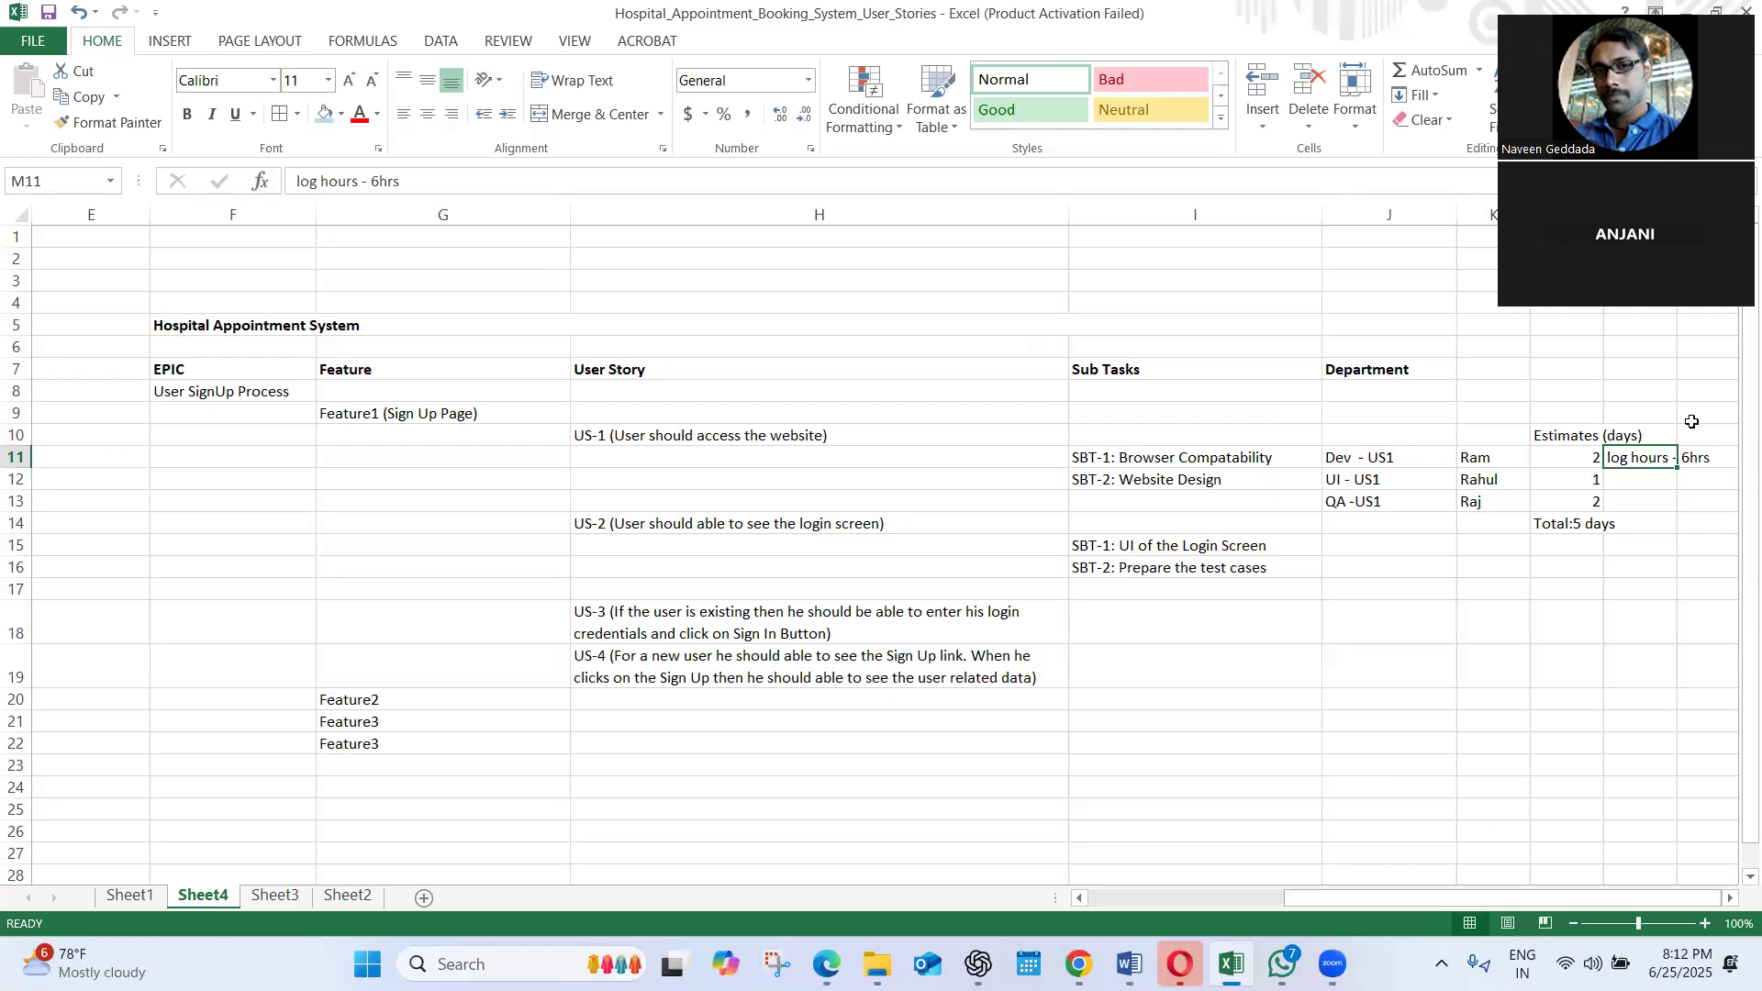
Widen column L slightly and wrap the text of the "Estimates (days)" heading in L10
click(1443, 38)
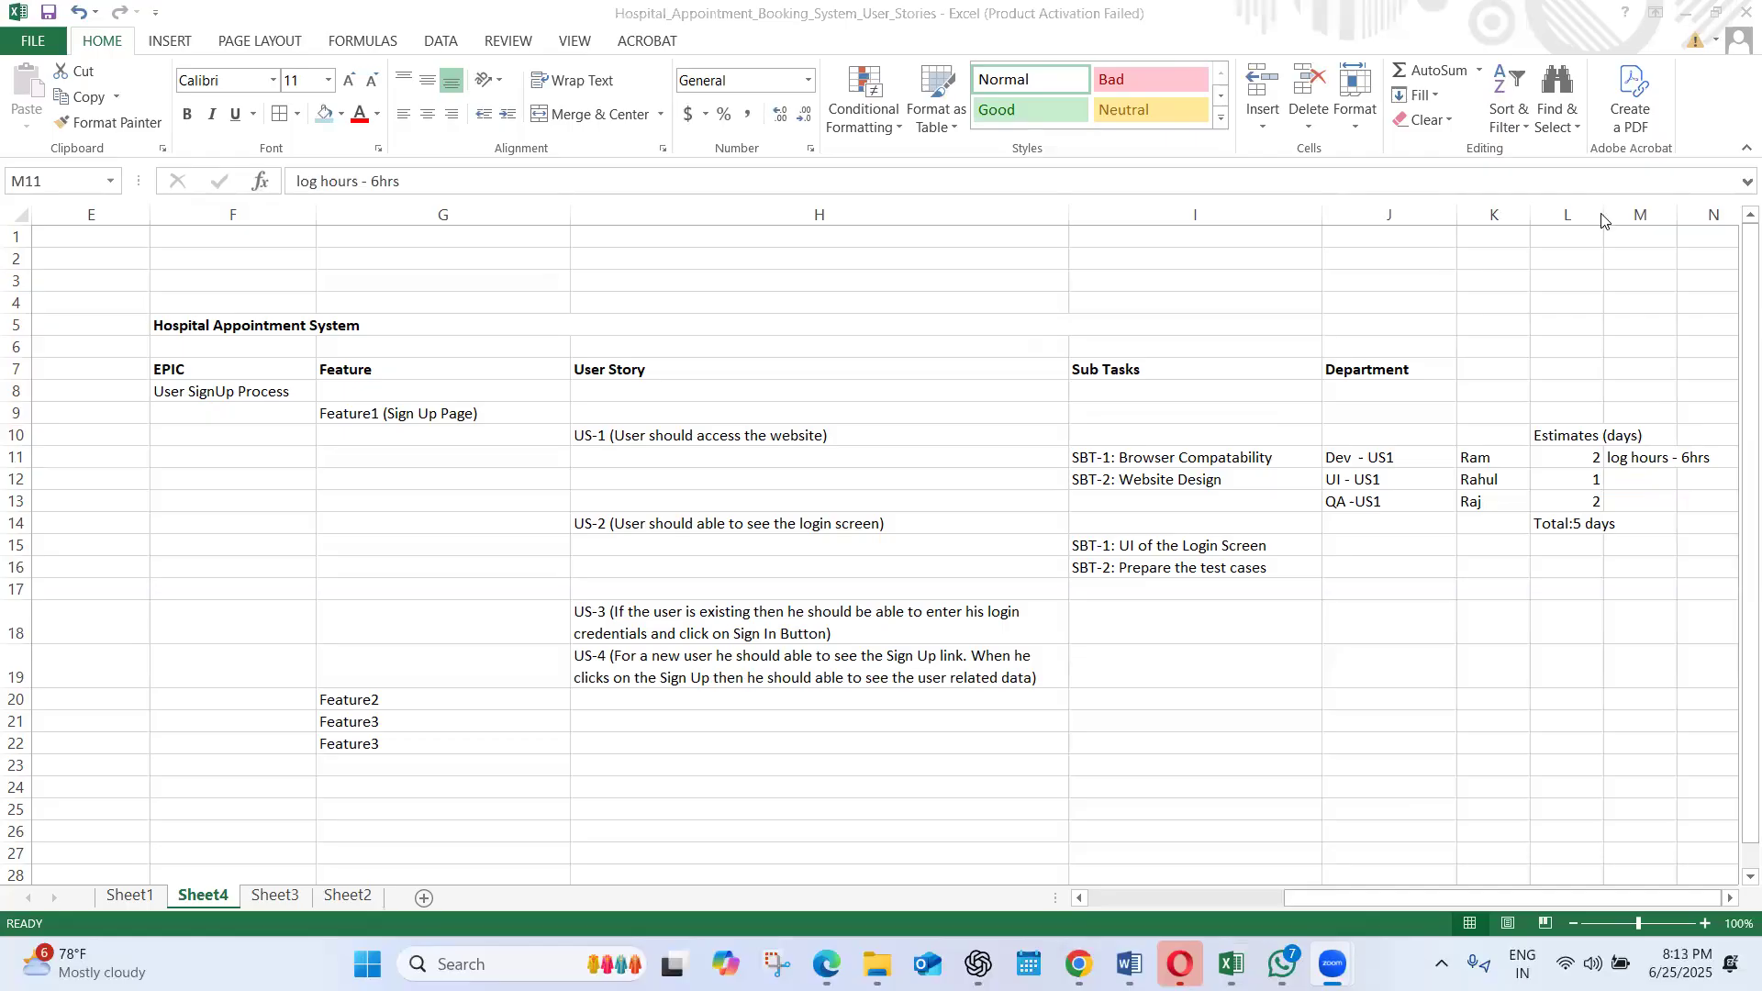
click(1600, 214)
drag(1600, 214, 1623, 214)
click(1565, 433)
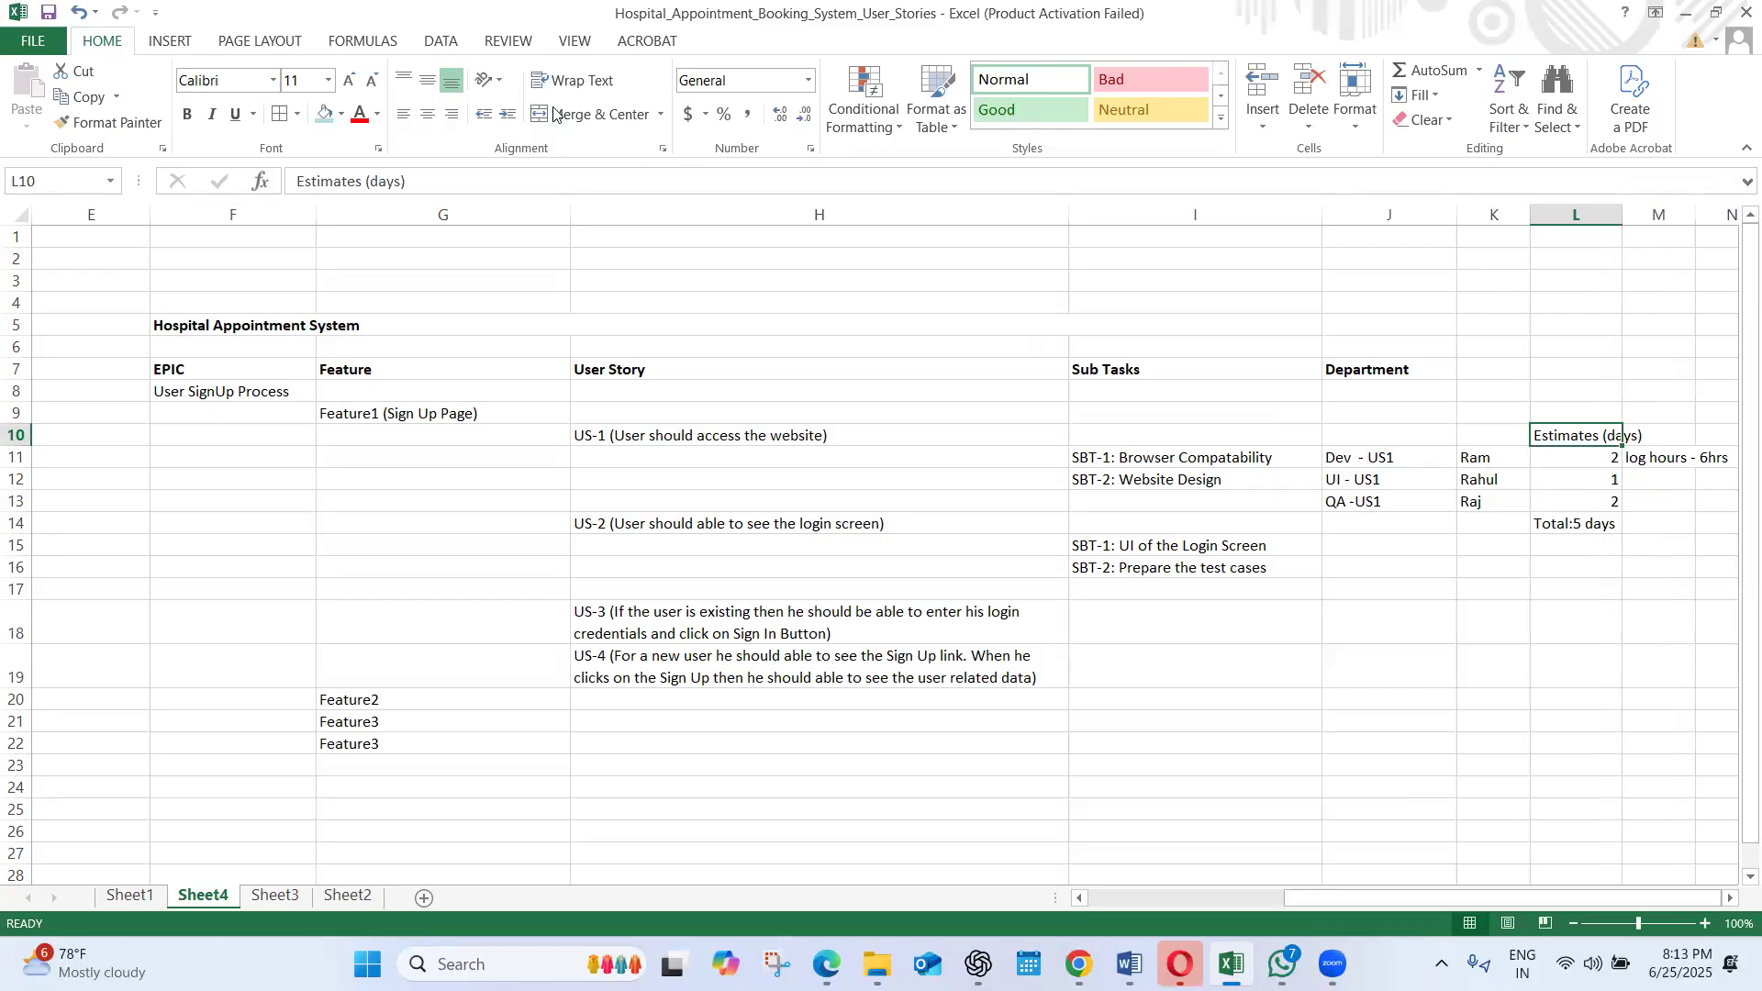
click(569, 82)
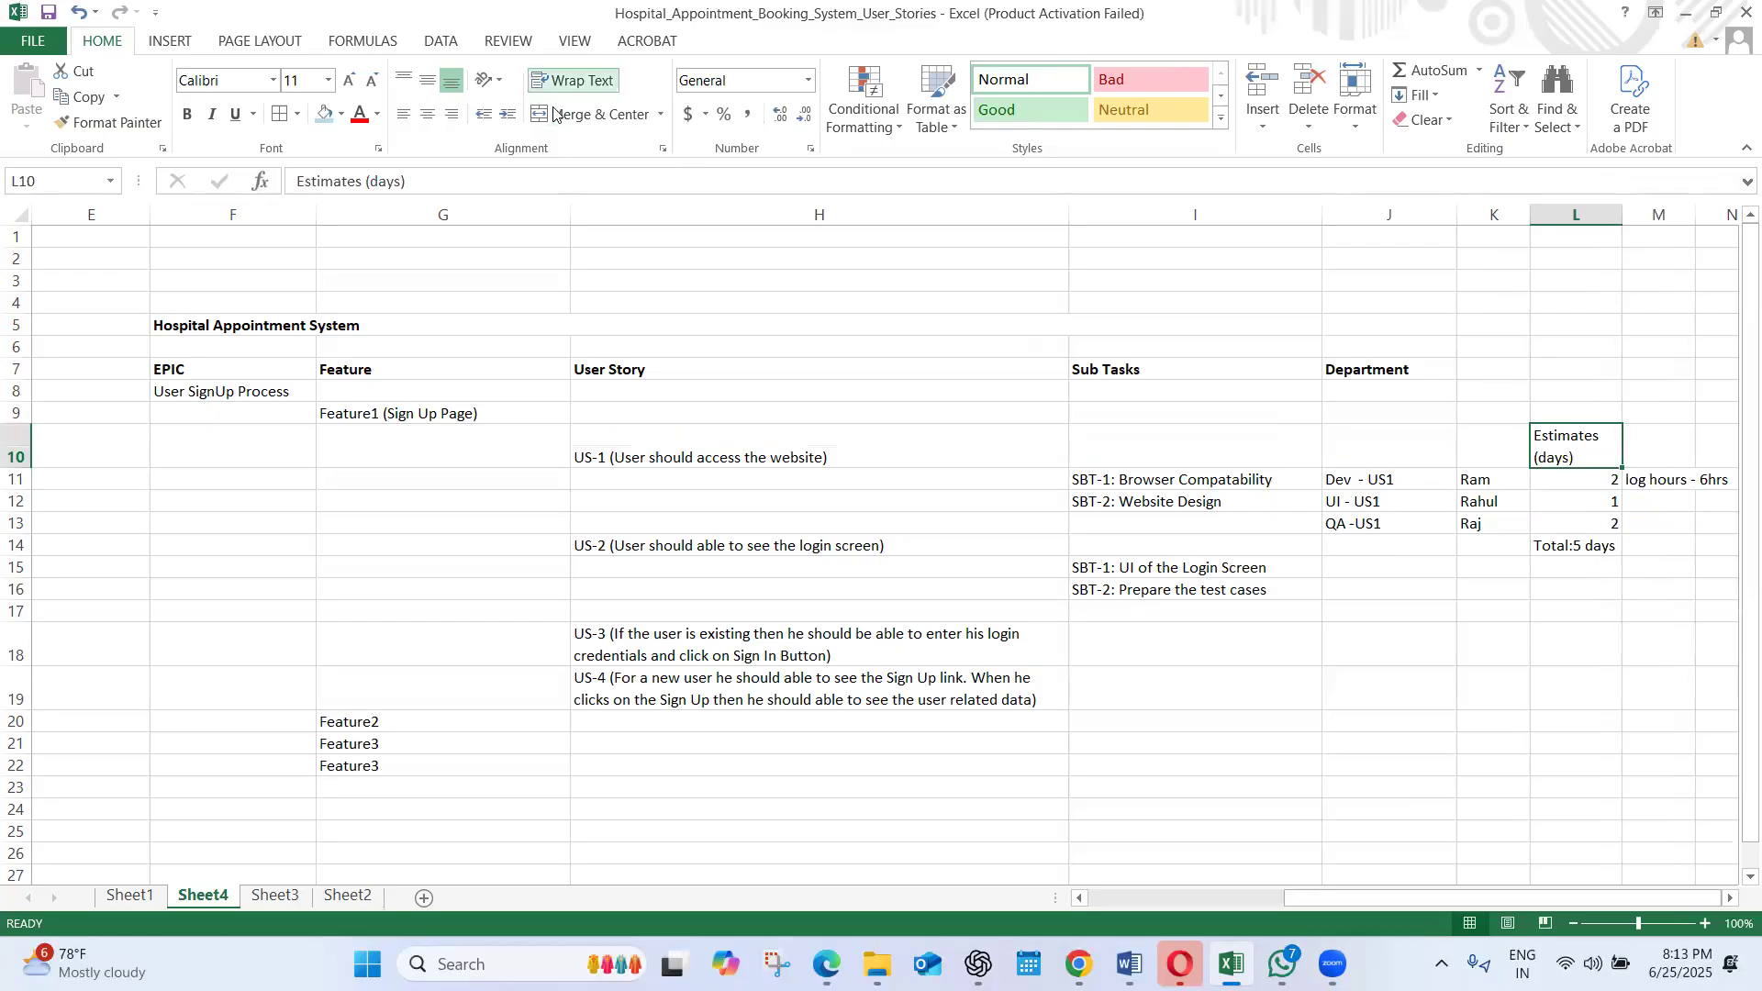
Clear the time log note from M11 in the US1 Dev row
double_click(1645, 484)
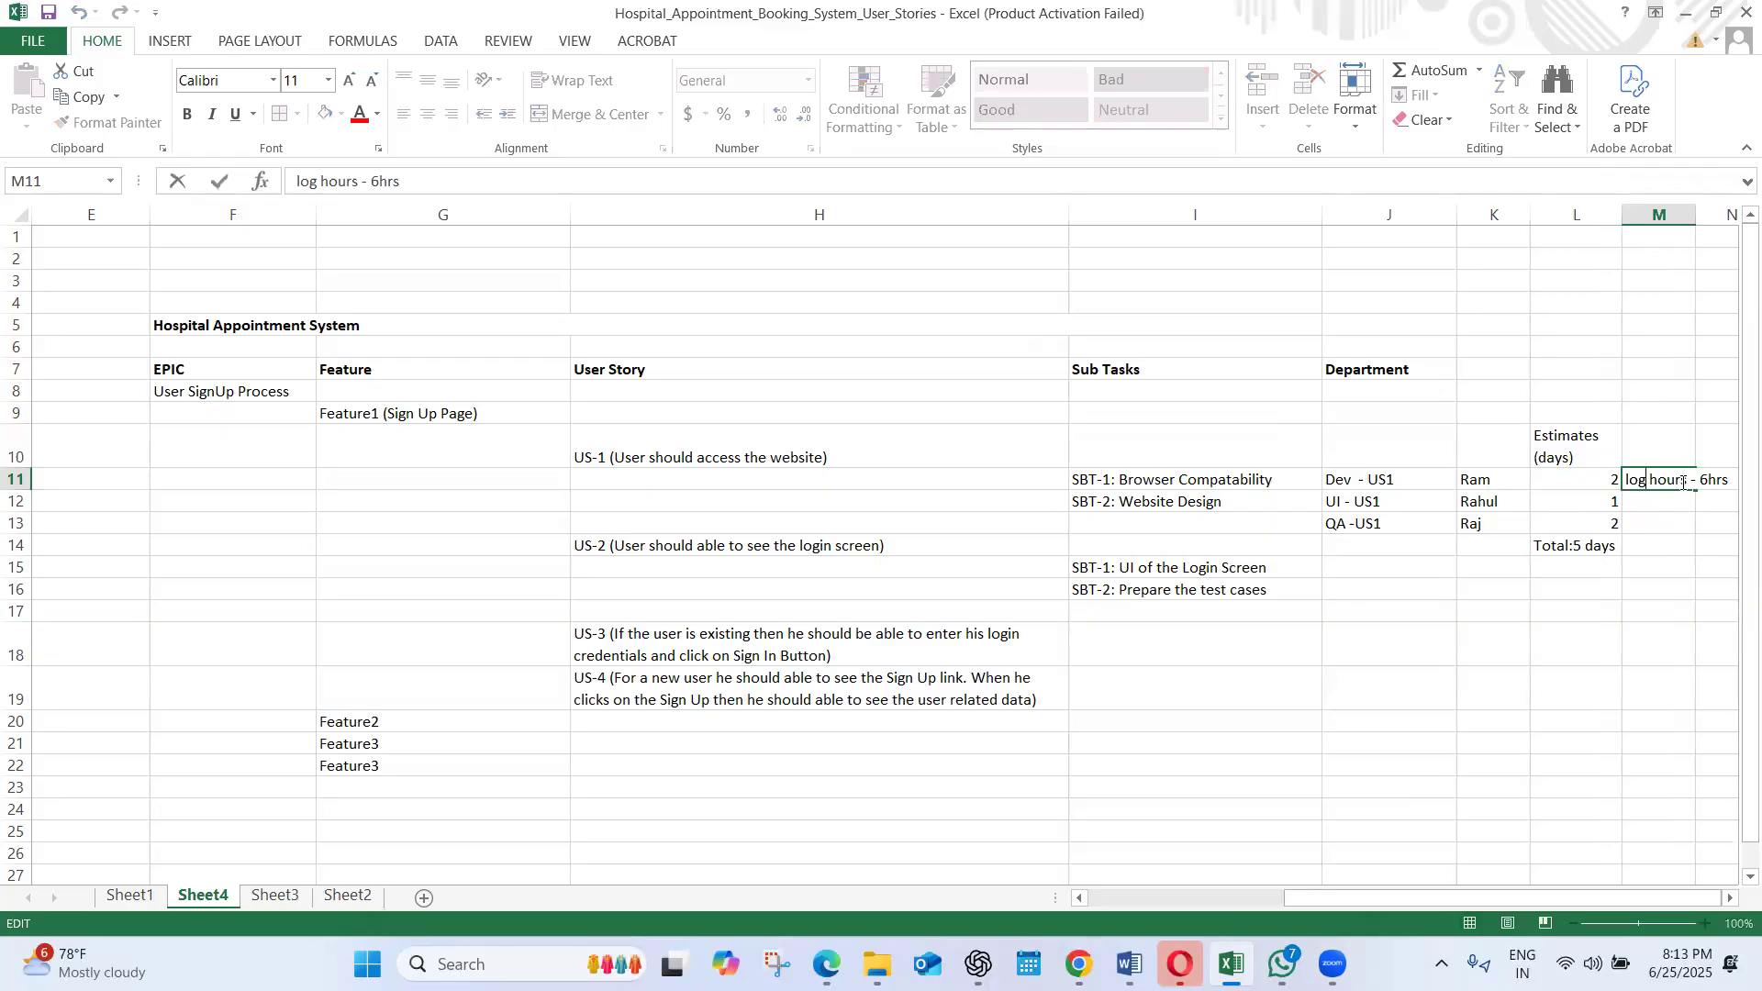
drag(1683, 484, 1541, 488)
key(BackSpace)
key(Delete)
key(Delete)
key(Delete)
key(Delete)
key(Delete)
key(Delete)
key(Delete)
key(Delete)
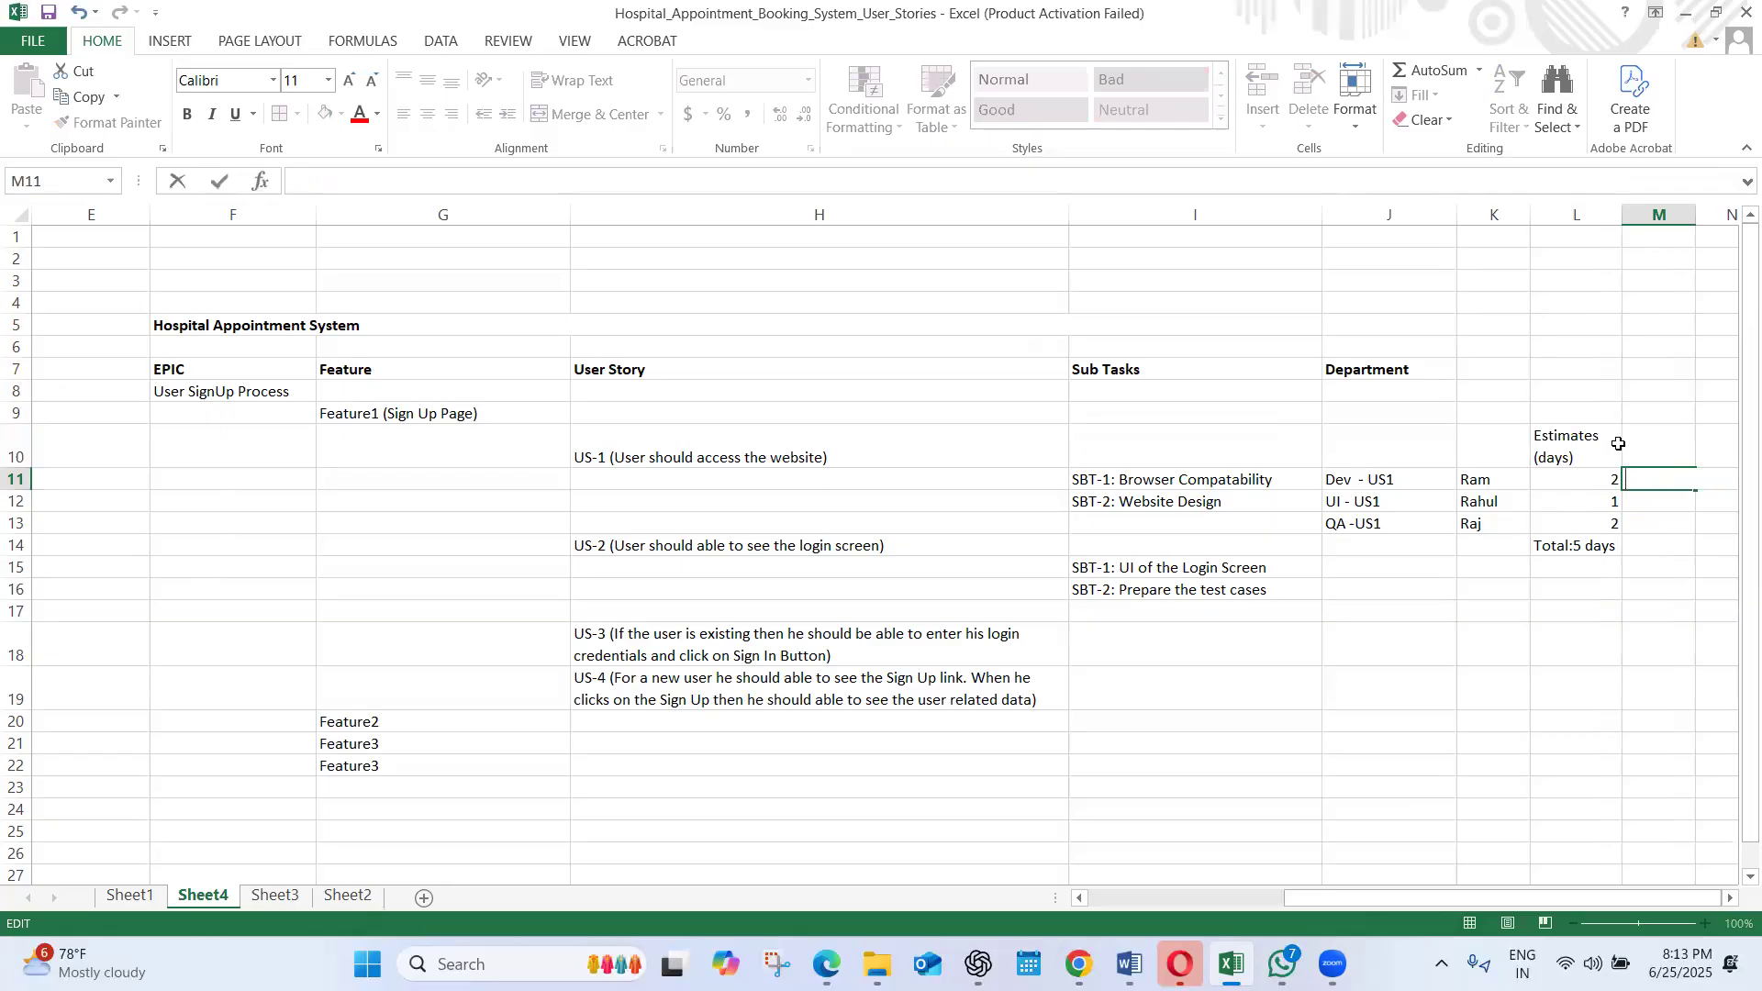
Enter the column heading "Log Hours (hr)" in M10, next to the estimates heading
click(1626, 445)
text(Log Hours)
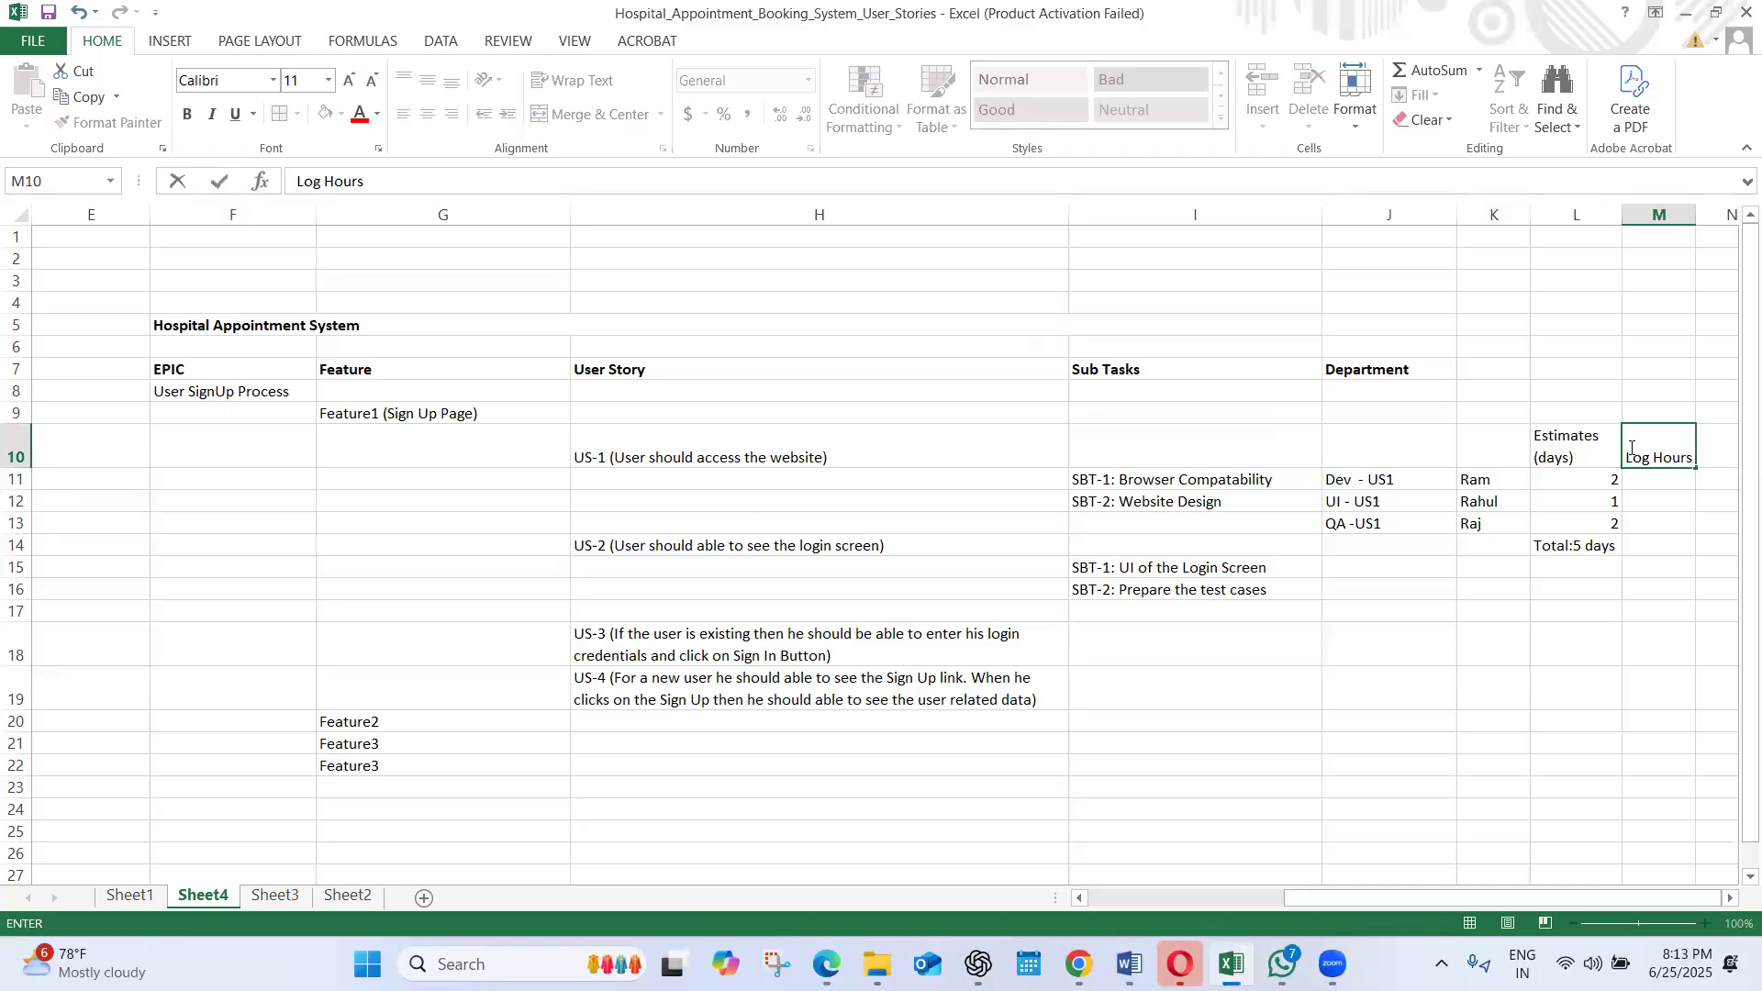
text( ()
text(hrs*)
key(BackSpace)
key(BackSpace)
text())
click(1617, 653)
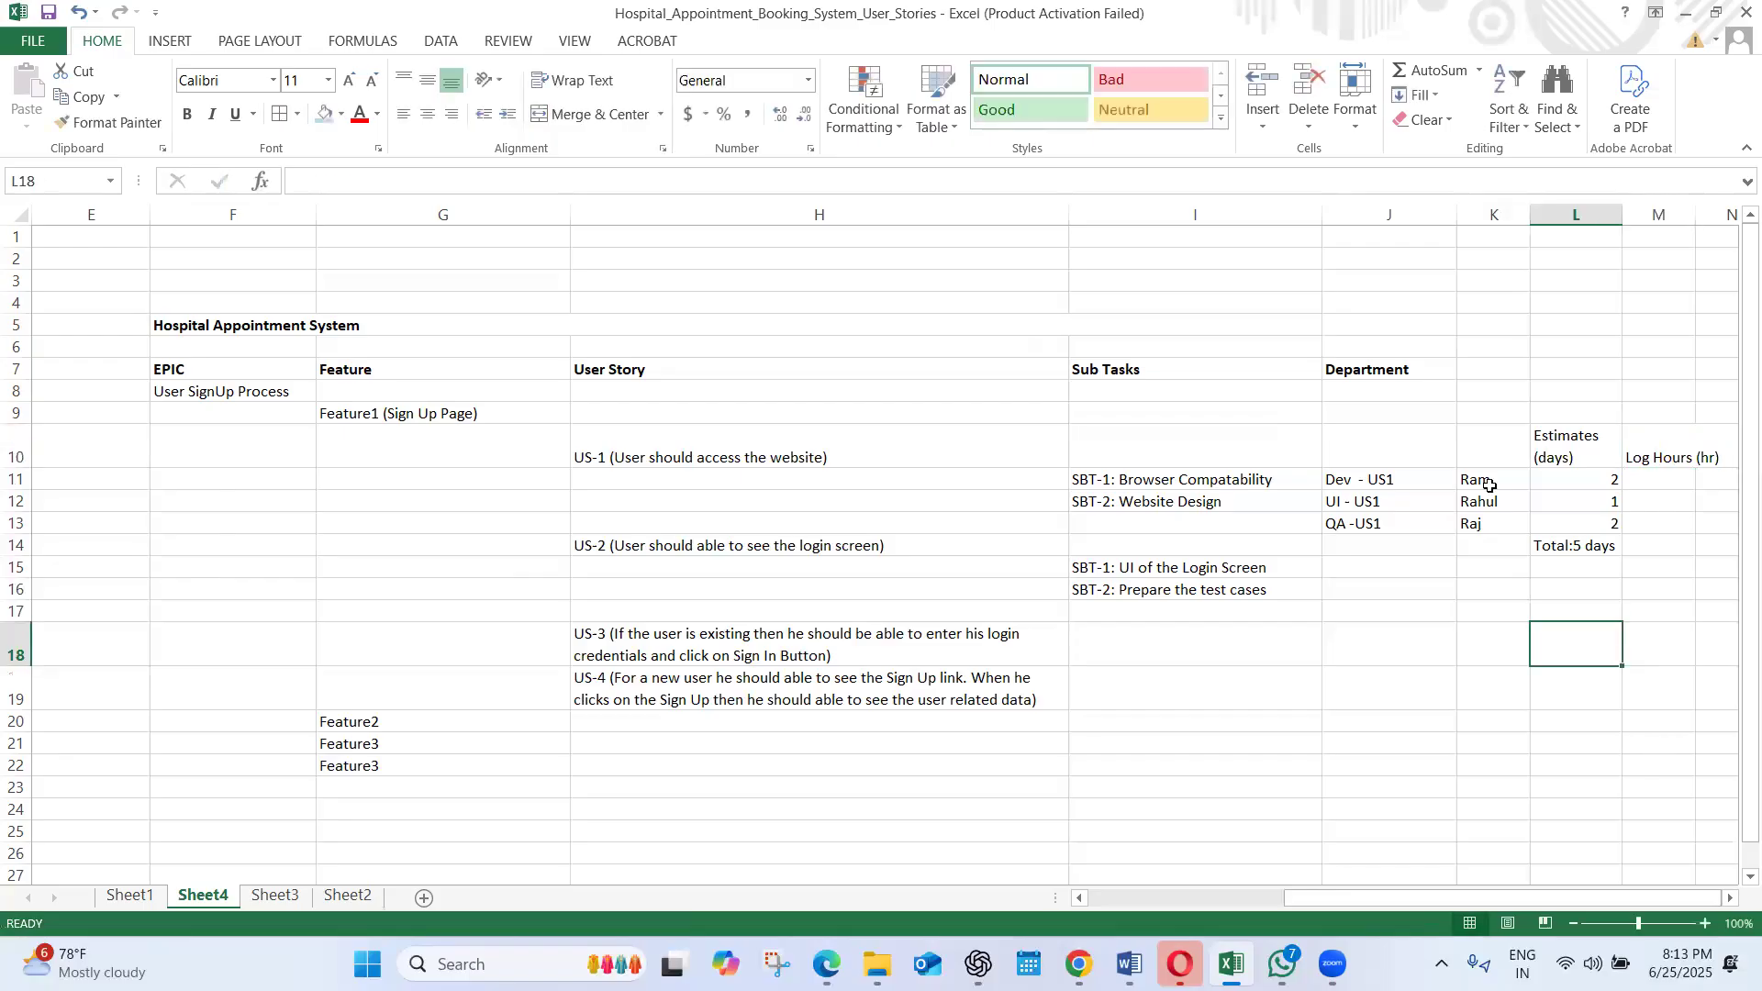
Wrap the text of the "Log Hours (hr)" heading in M10
click(1667, 441)
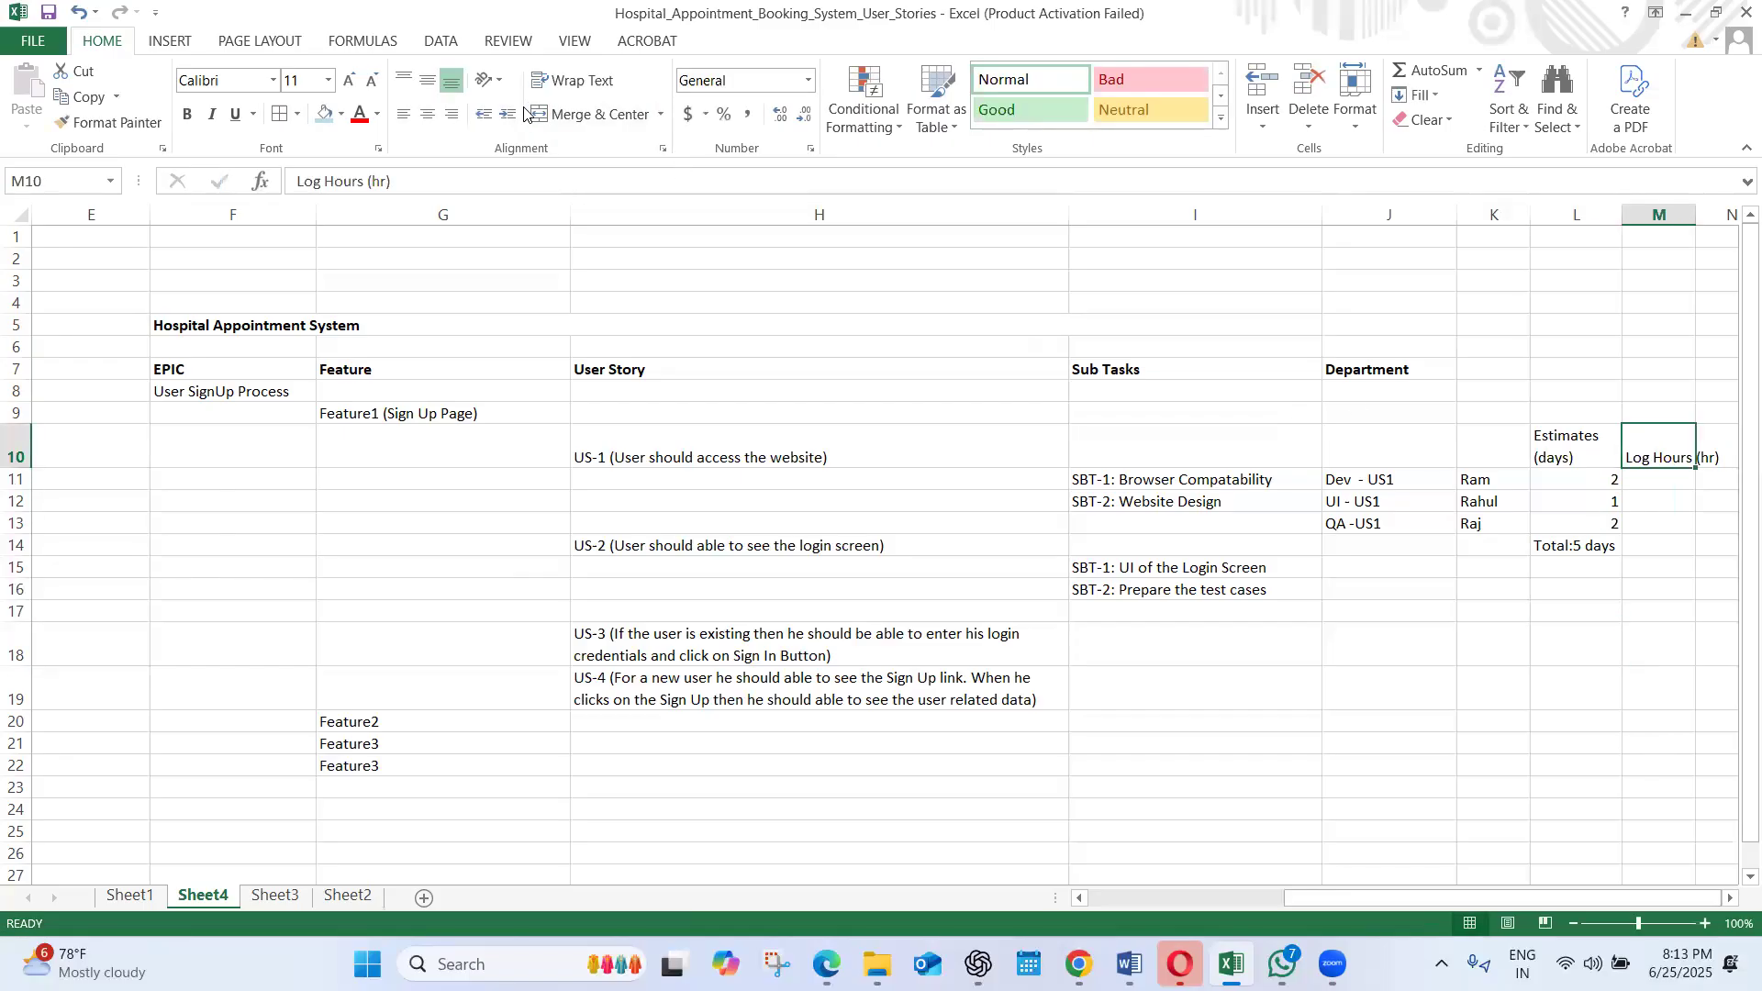
click(560, 81)
click(1558, 500)
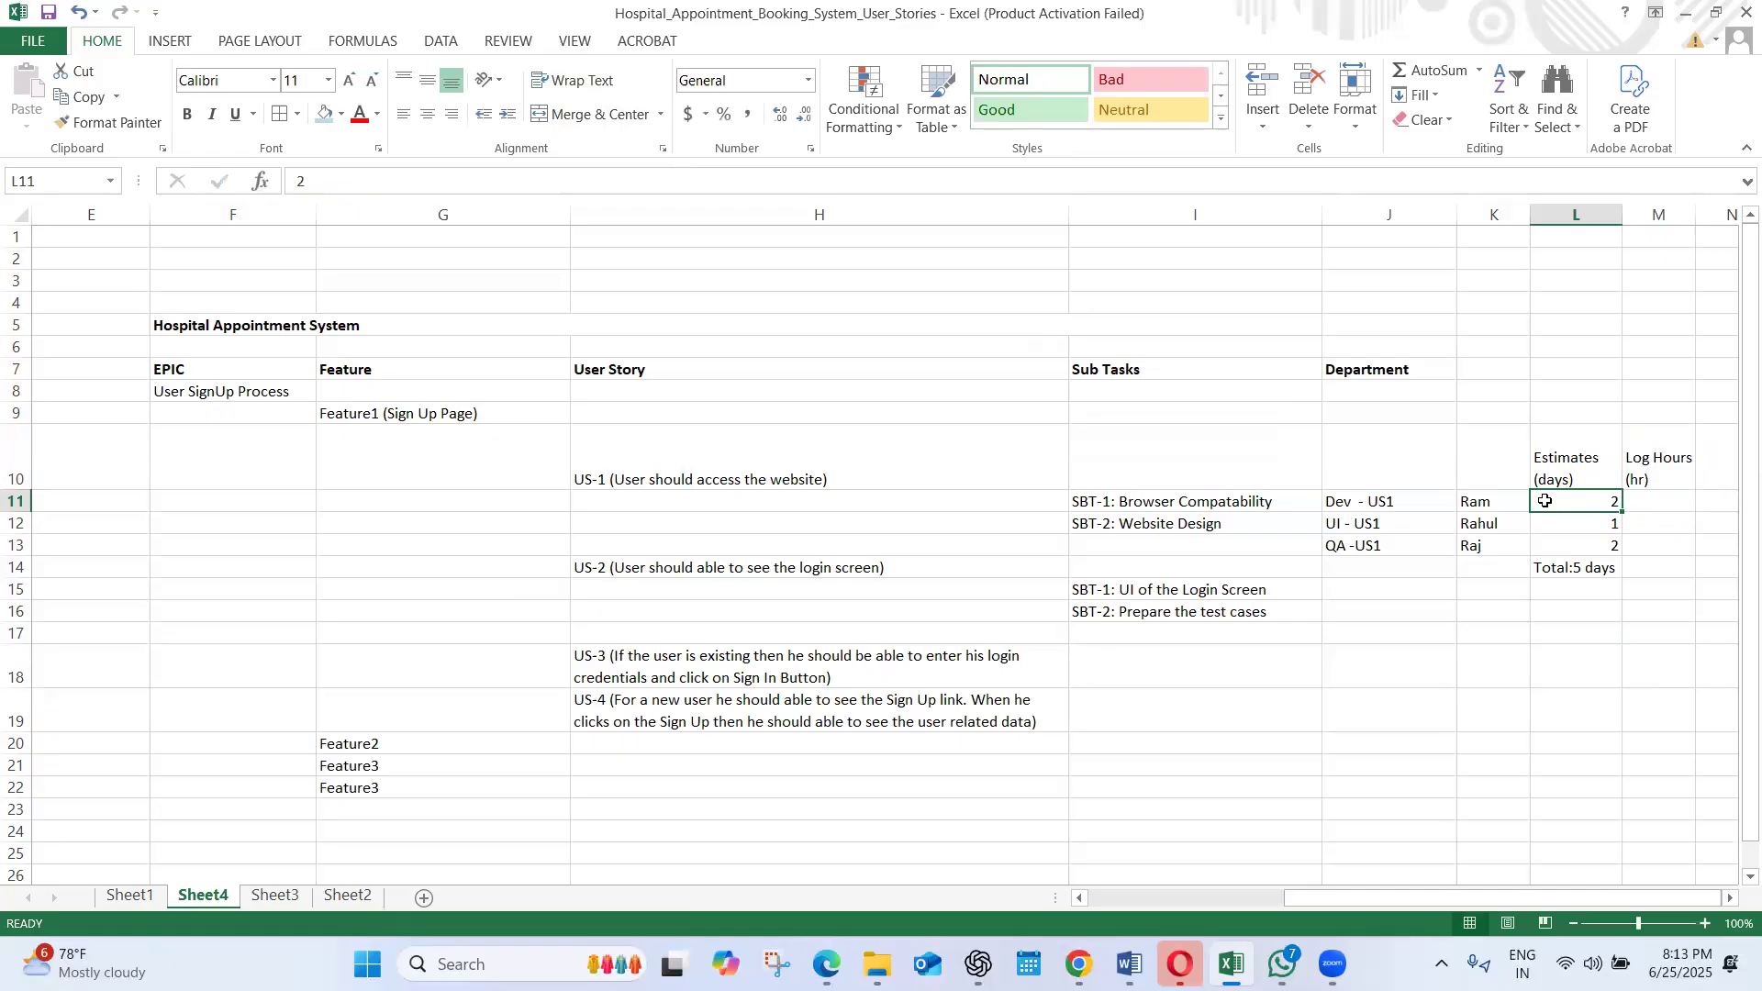
Log 6hrs in M11 for the Dev entry of US1
click(1638, 503)
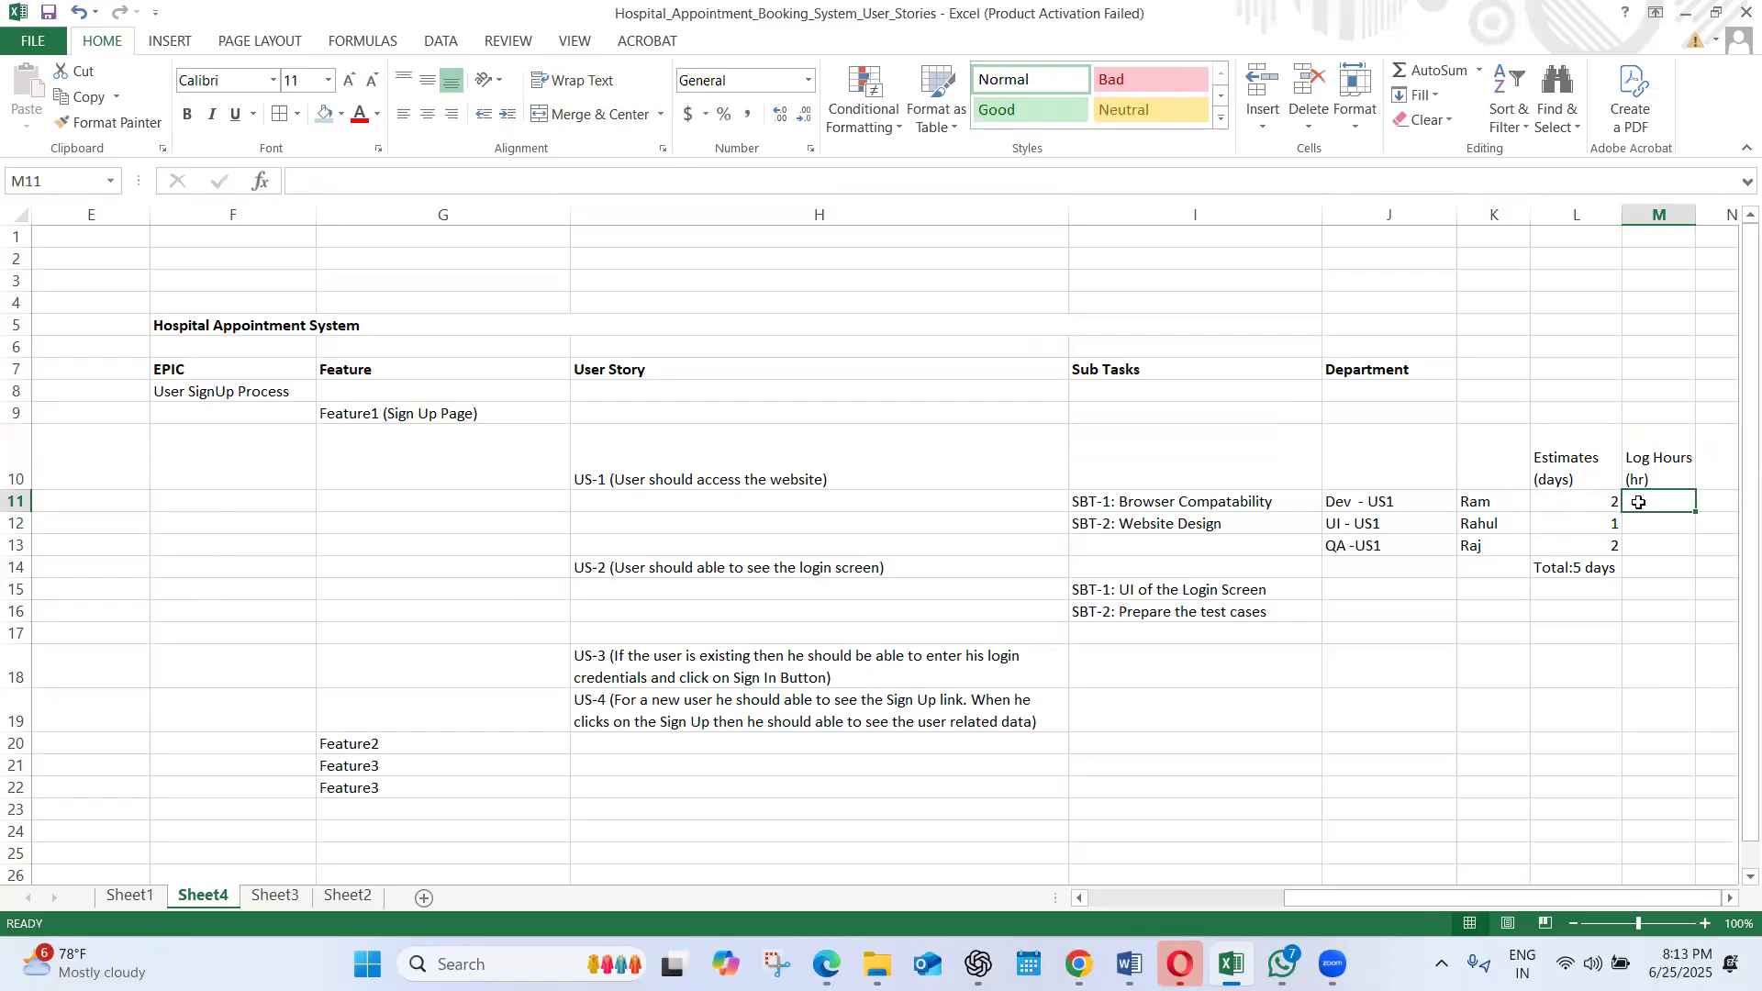
text(6)
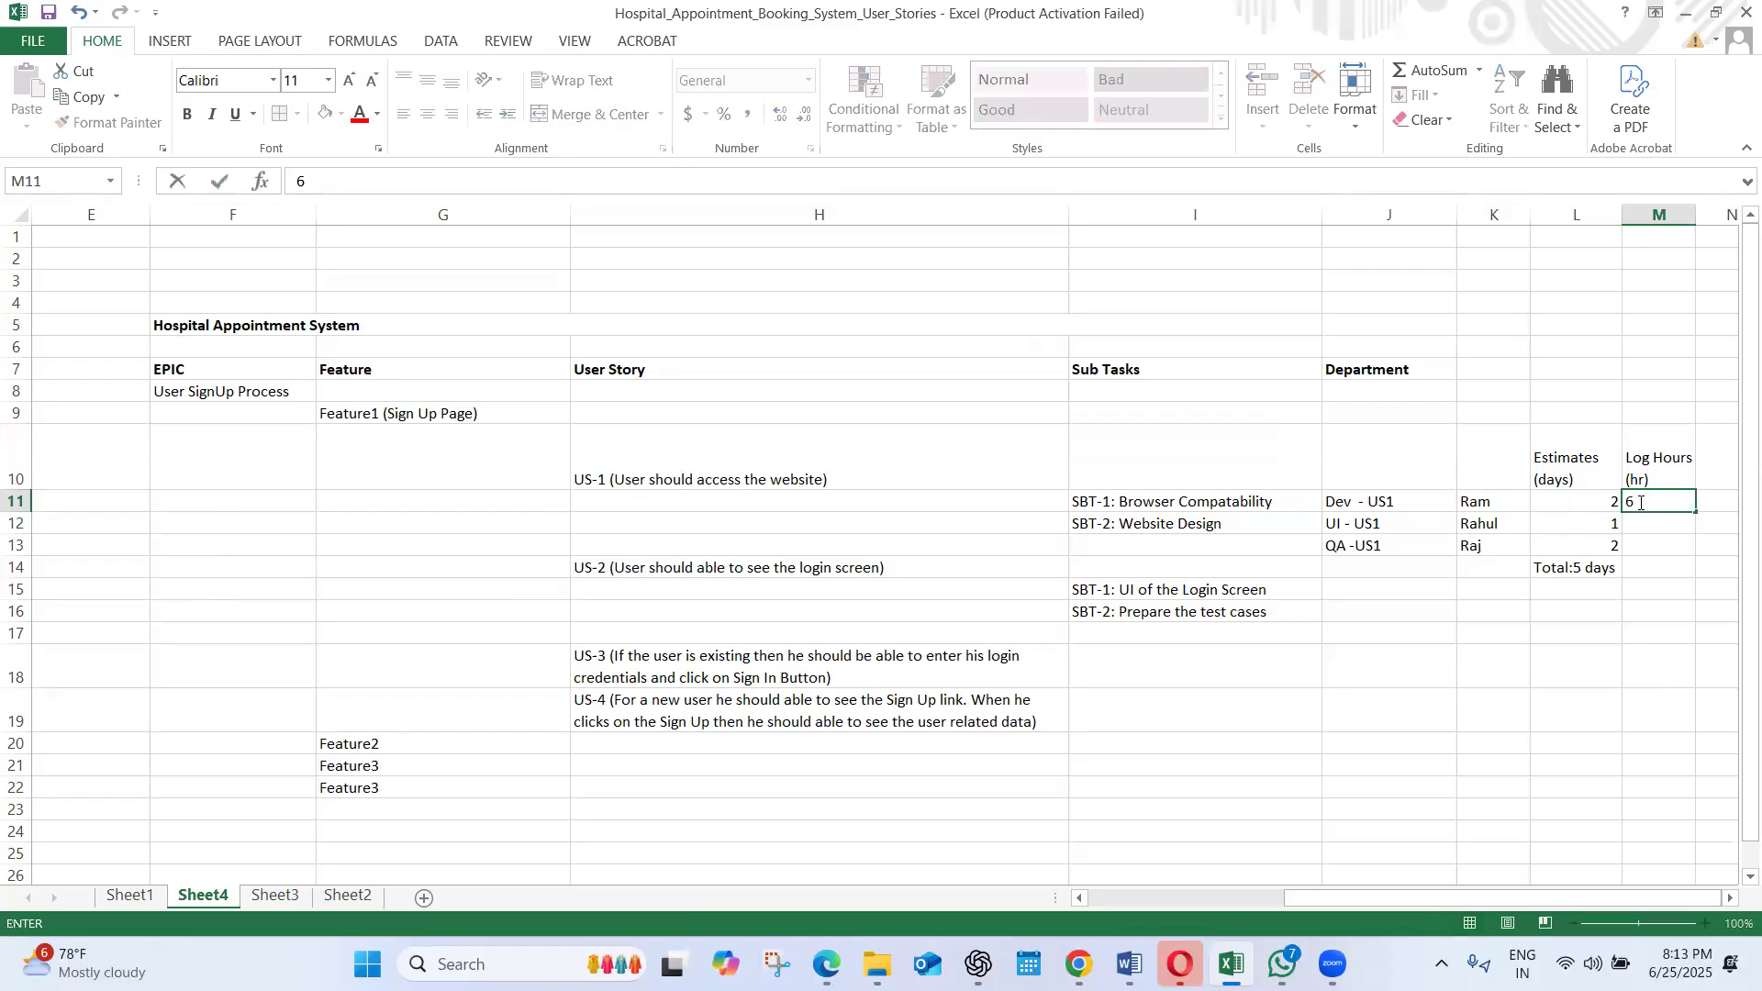
text(hrs)
click(1627, 663)
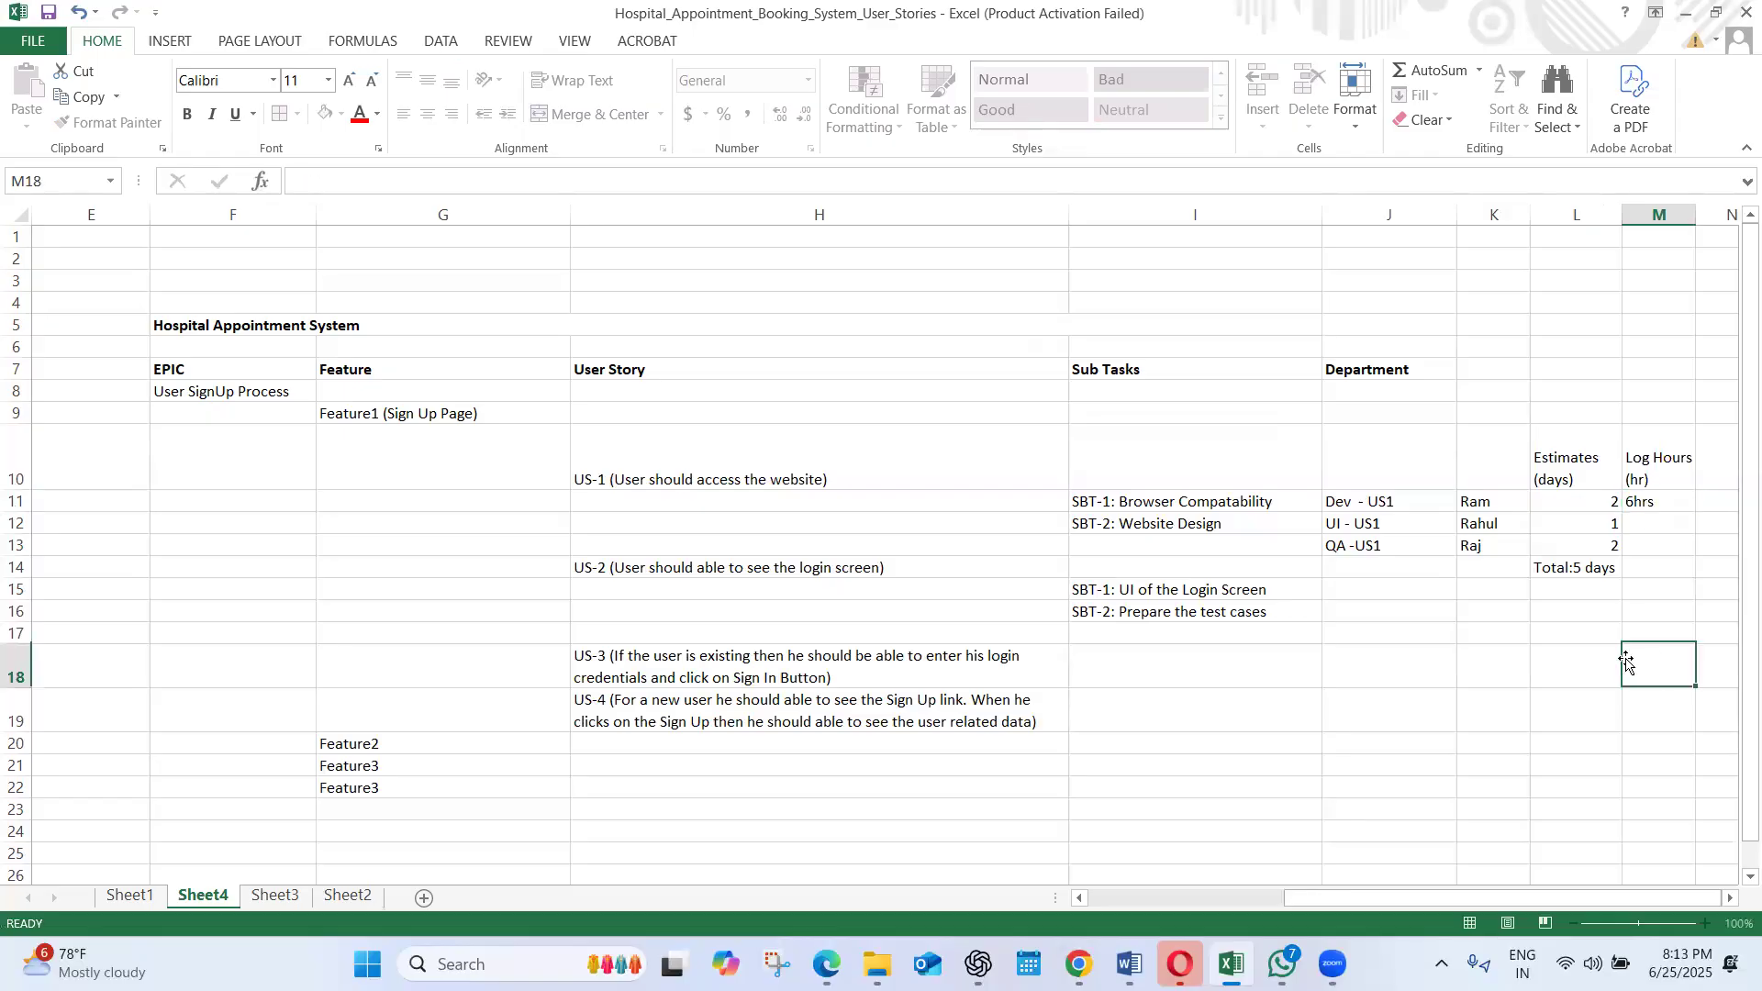
click(1222, 501)
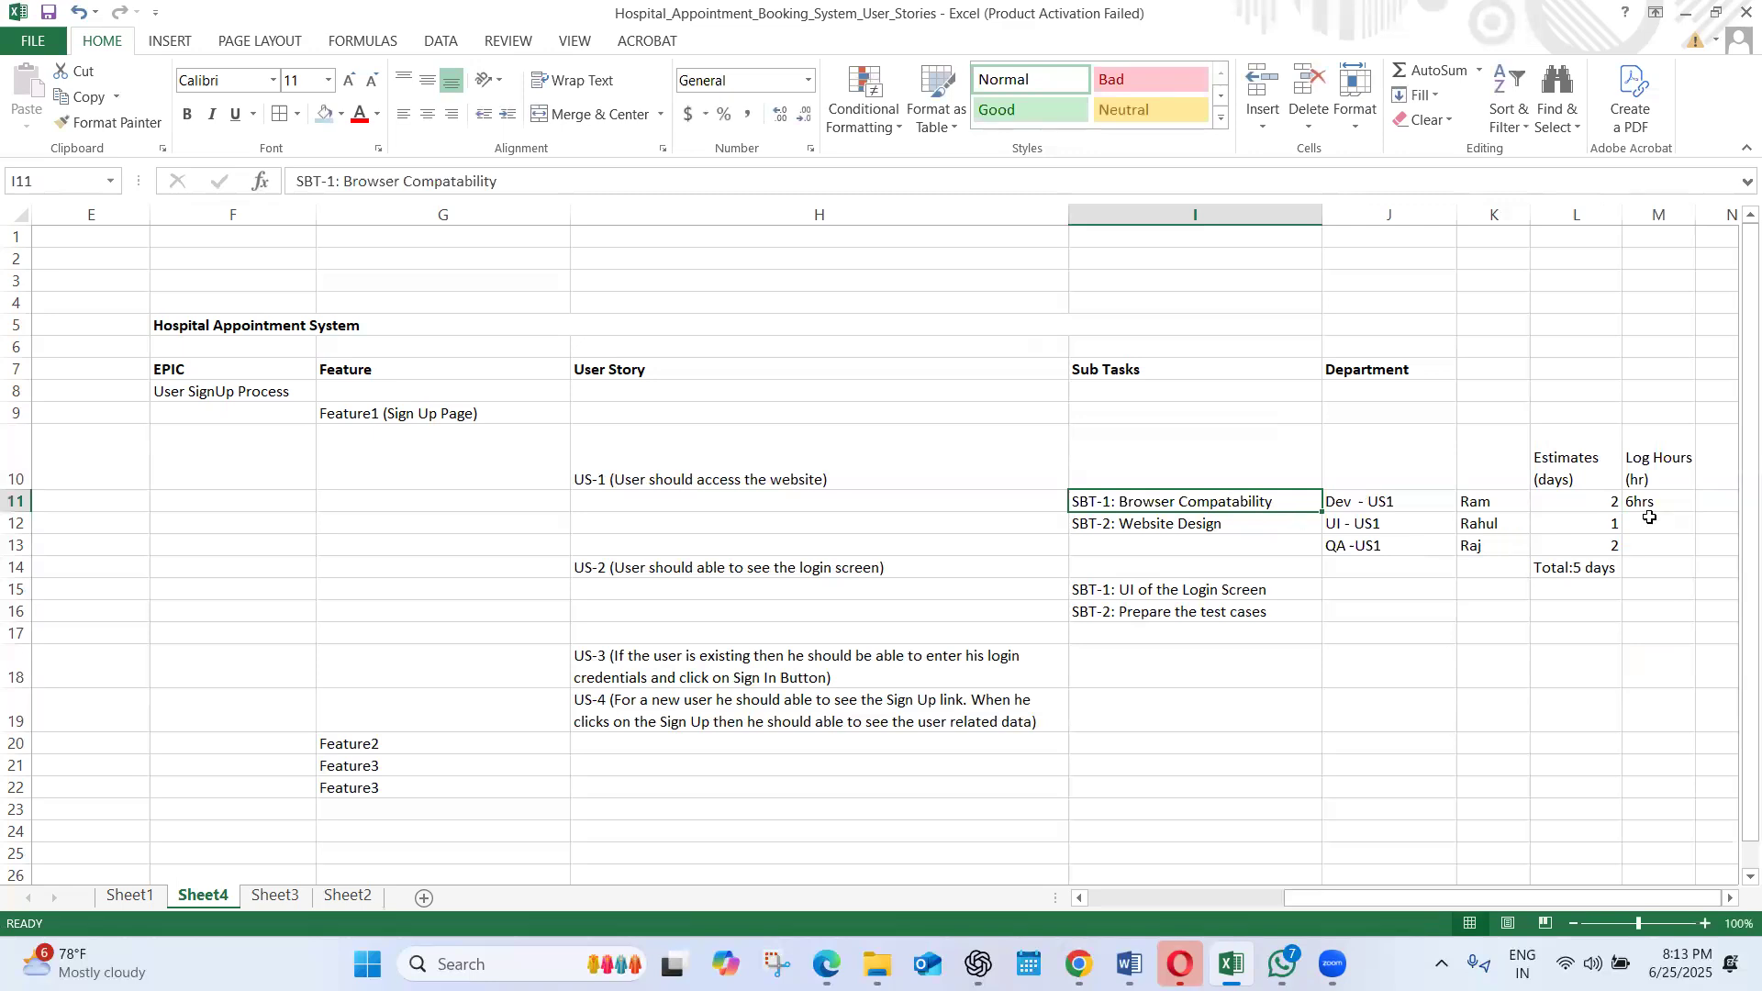
Log 2hrs in M12 for the UI entry and 4hrs in M13 for the QA entry of US1
click(1637, 524)
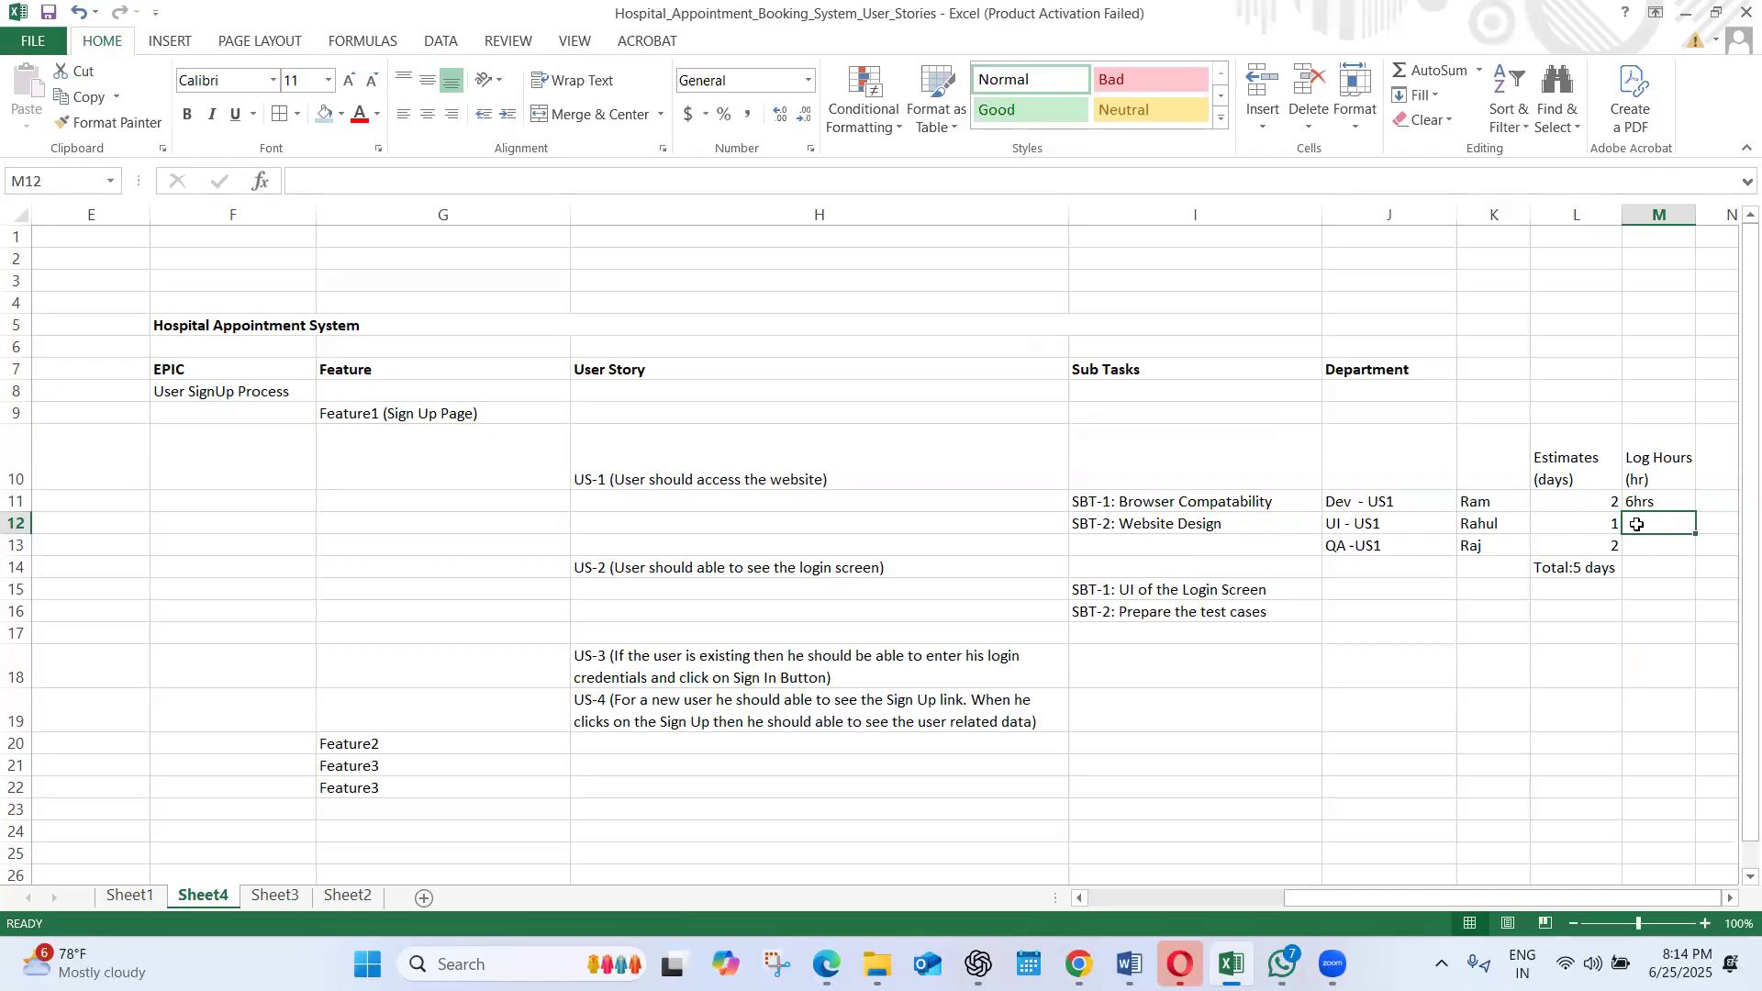
text(2hrs)
click(1660, 548)
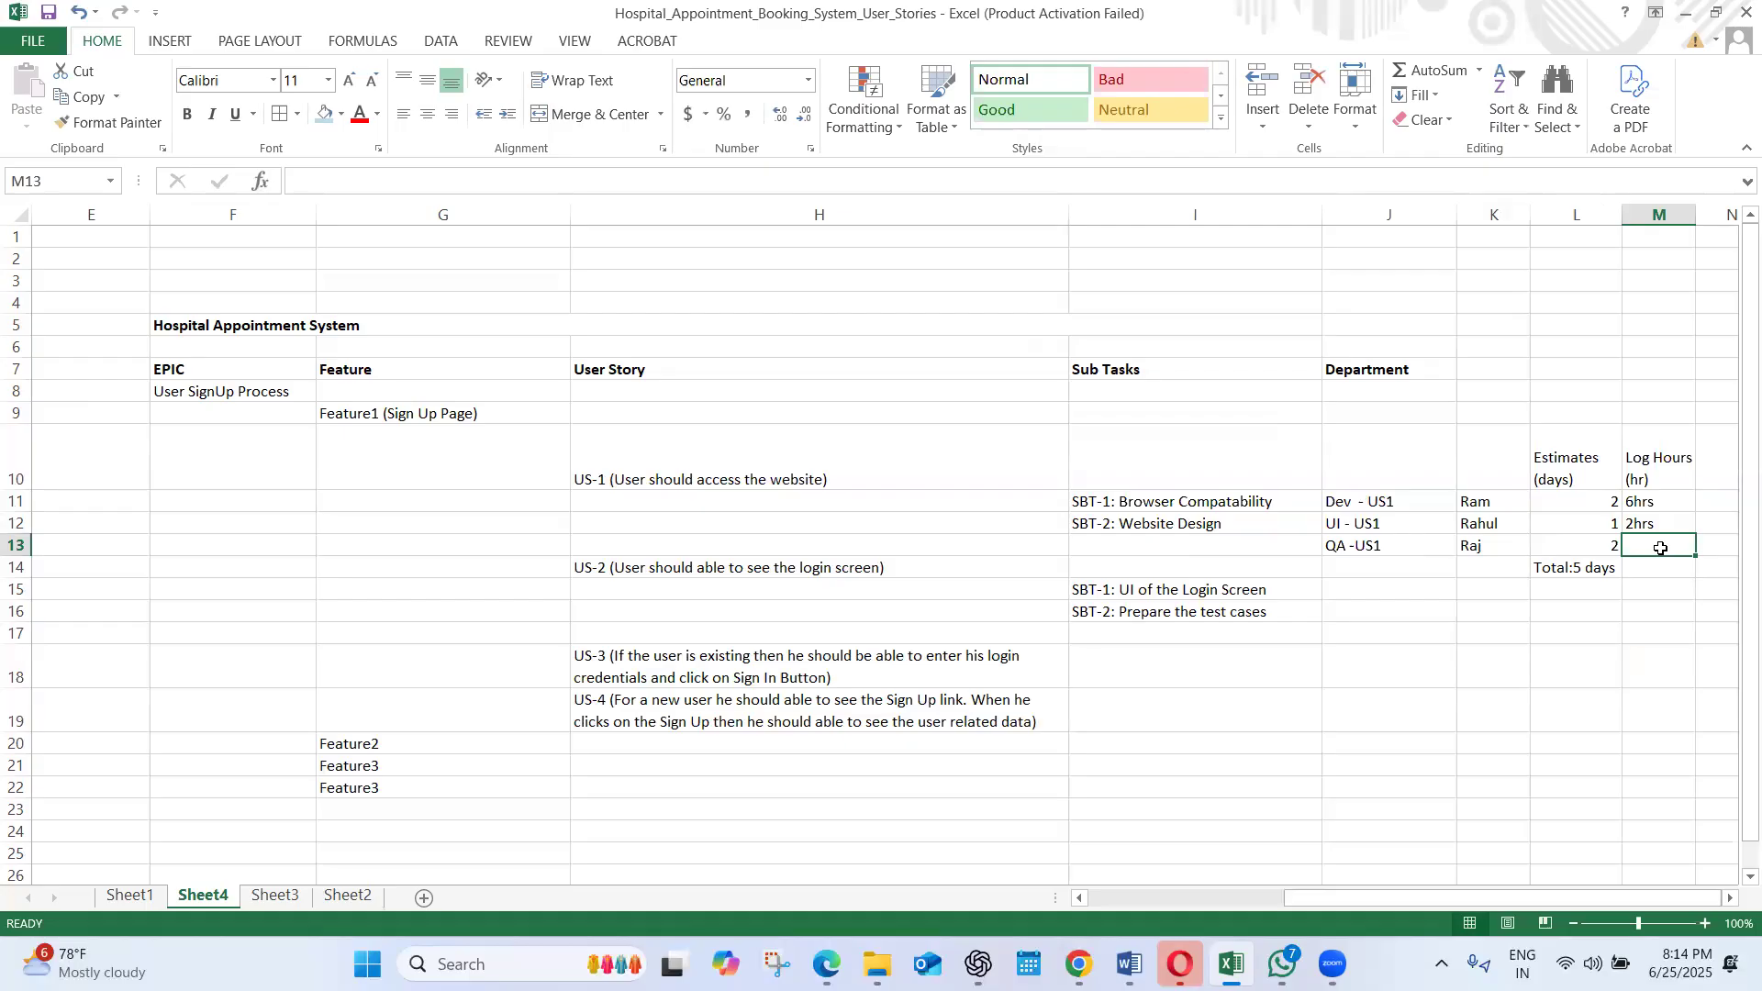
text(4h)
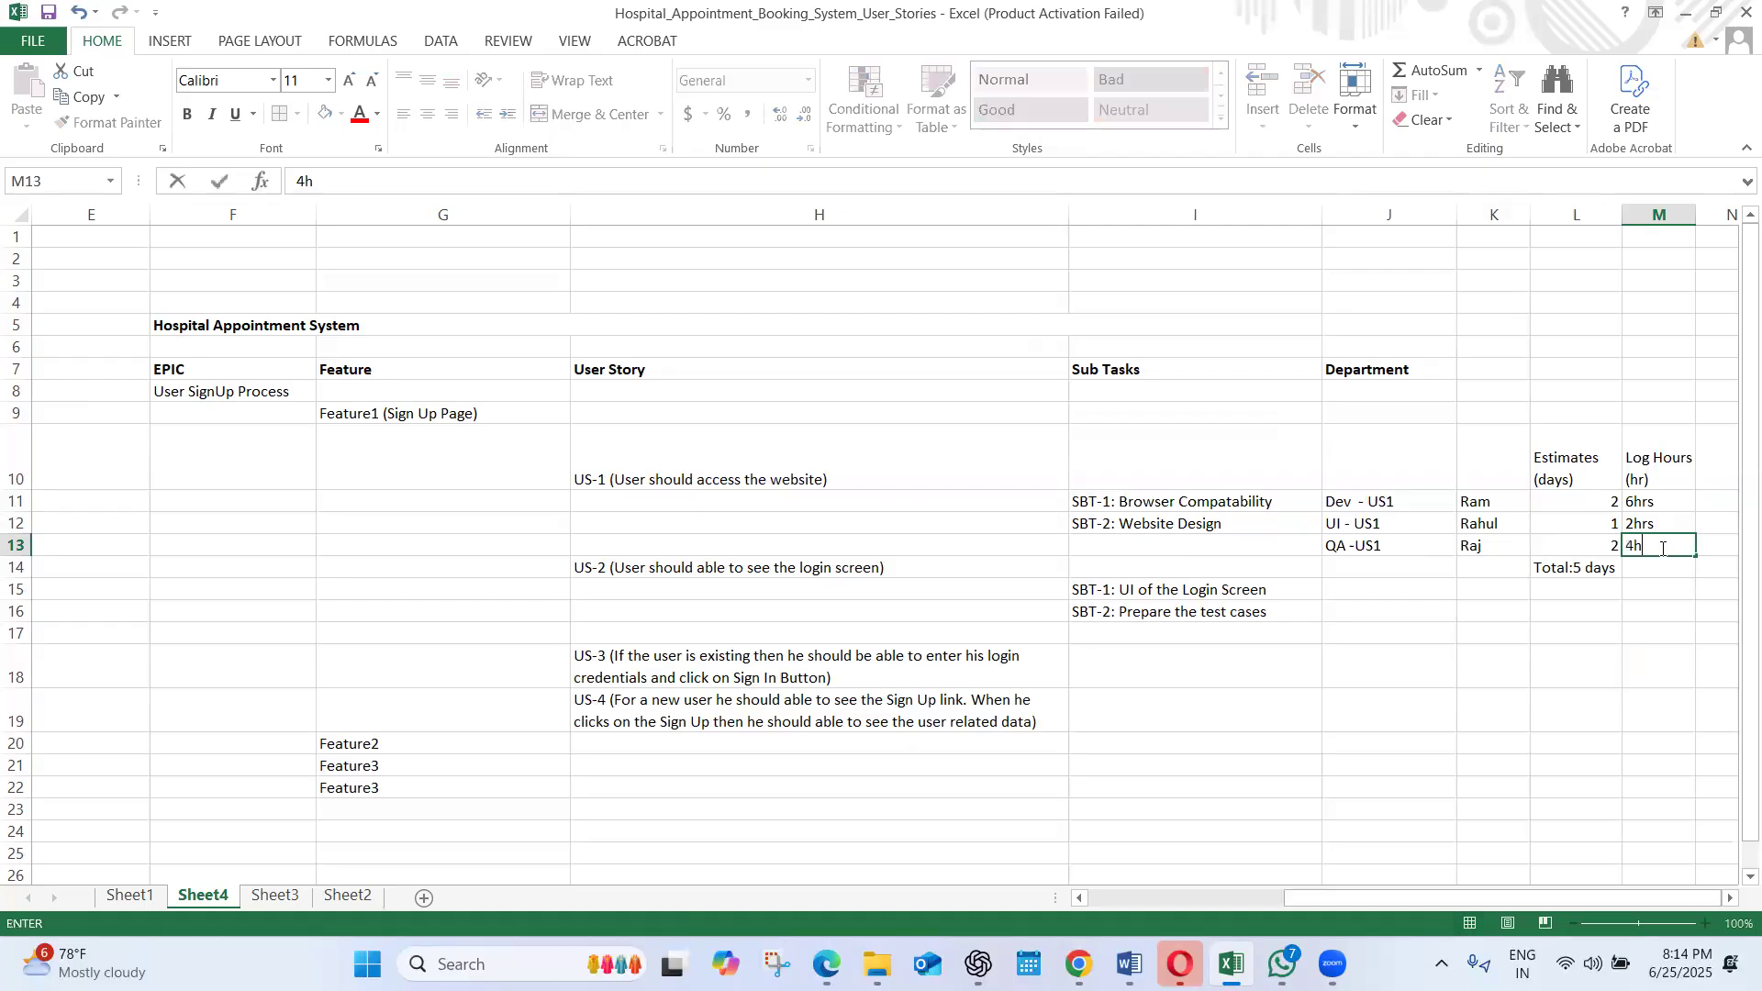
text(rs)
click(1589, 701)
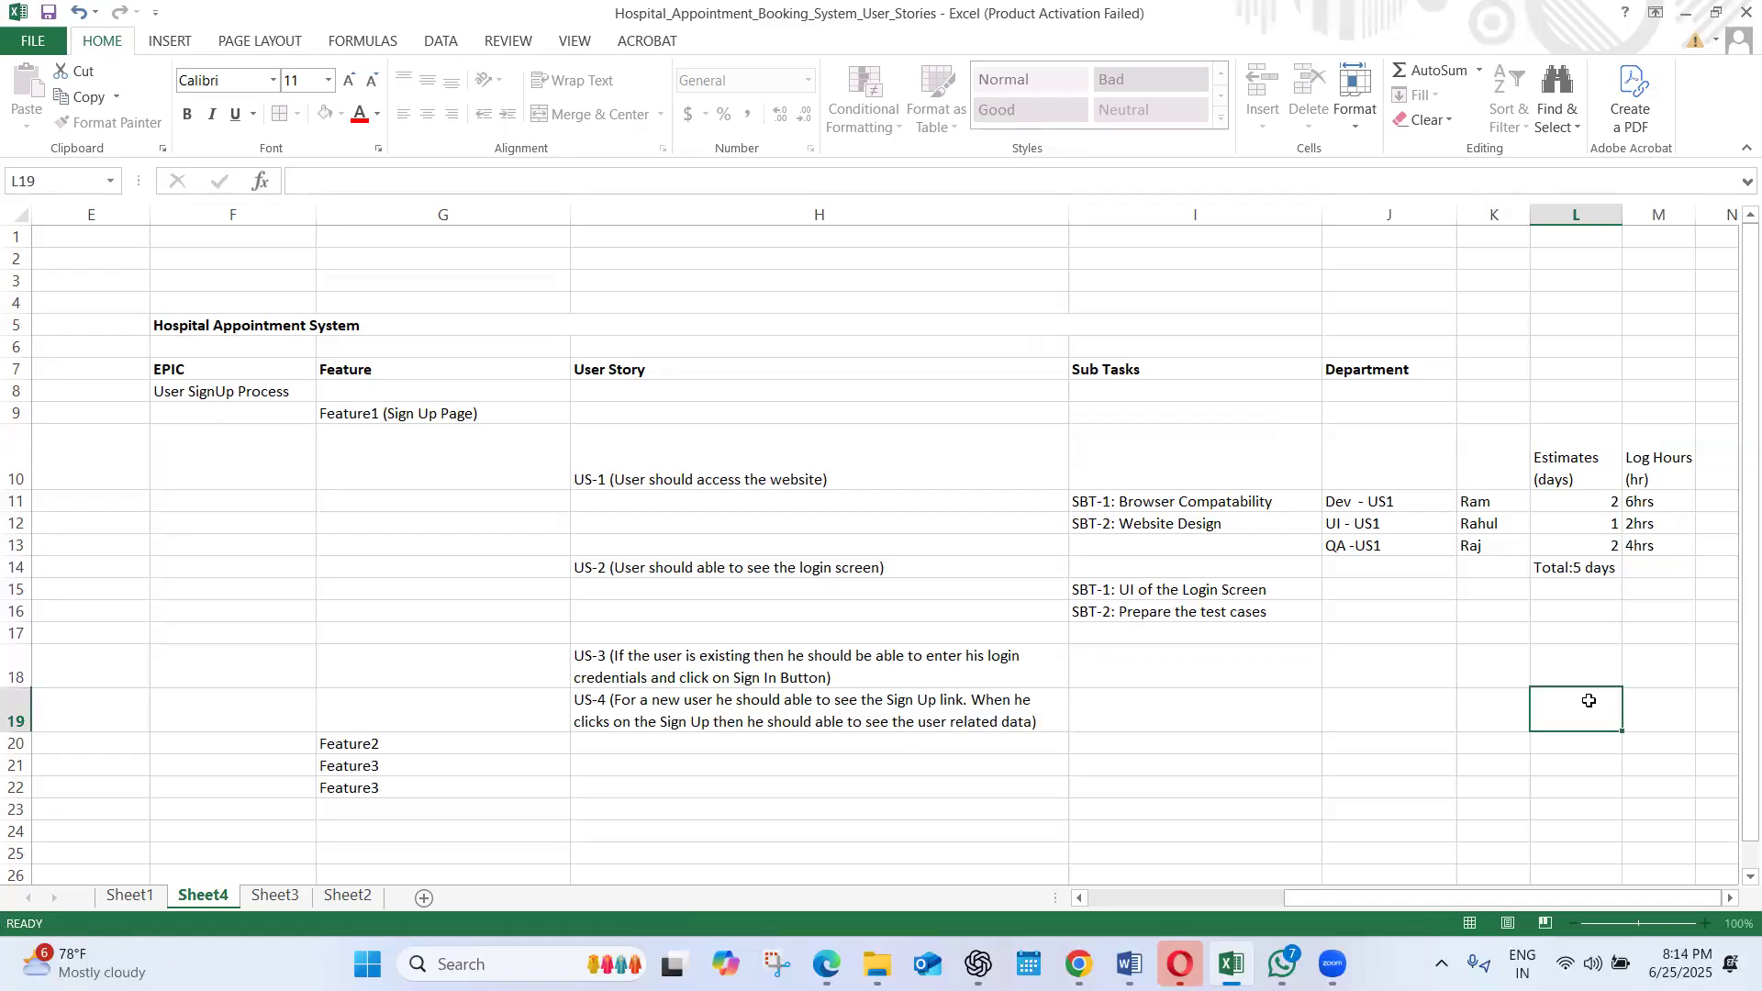
click(1585, 547)
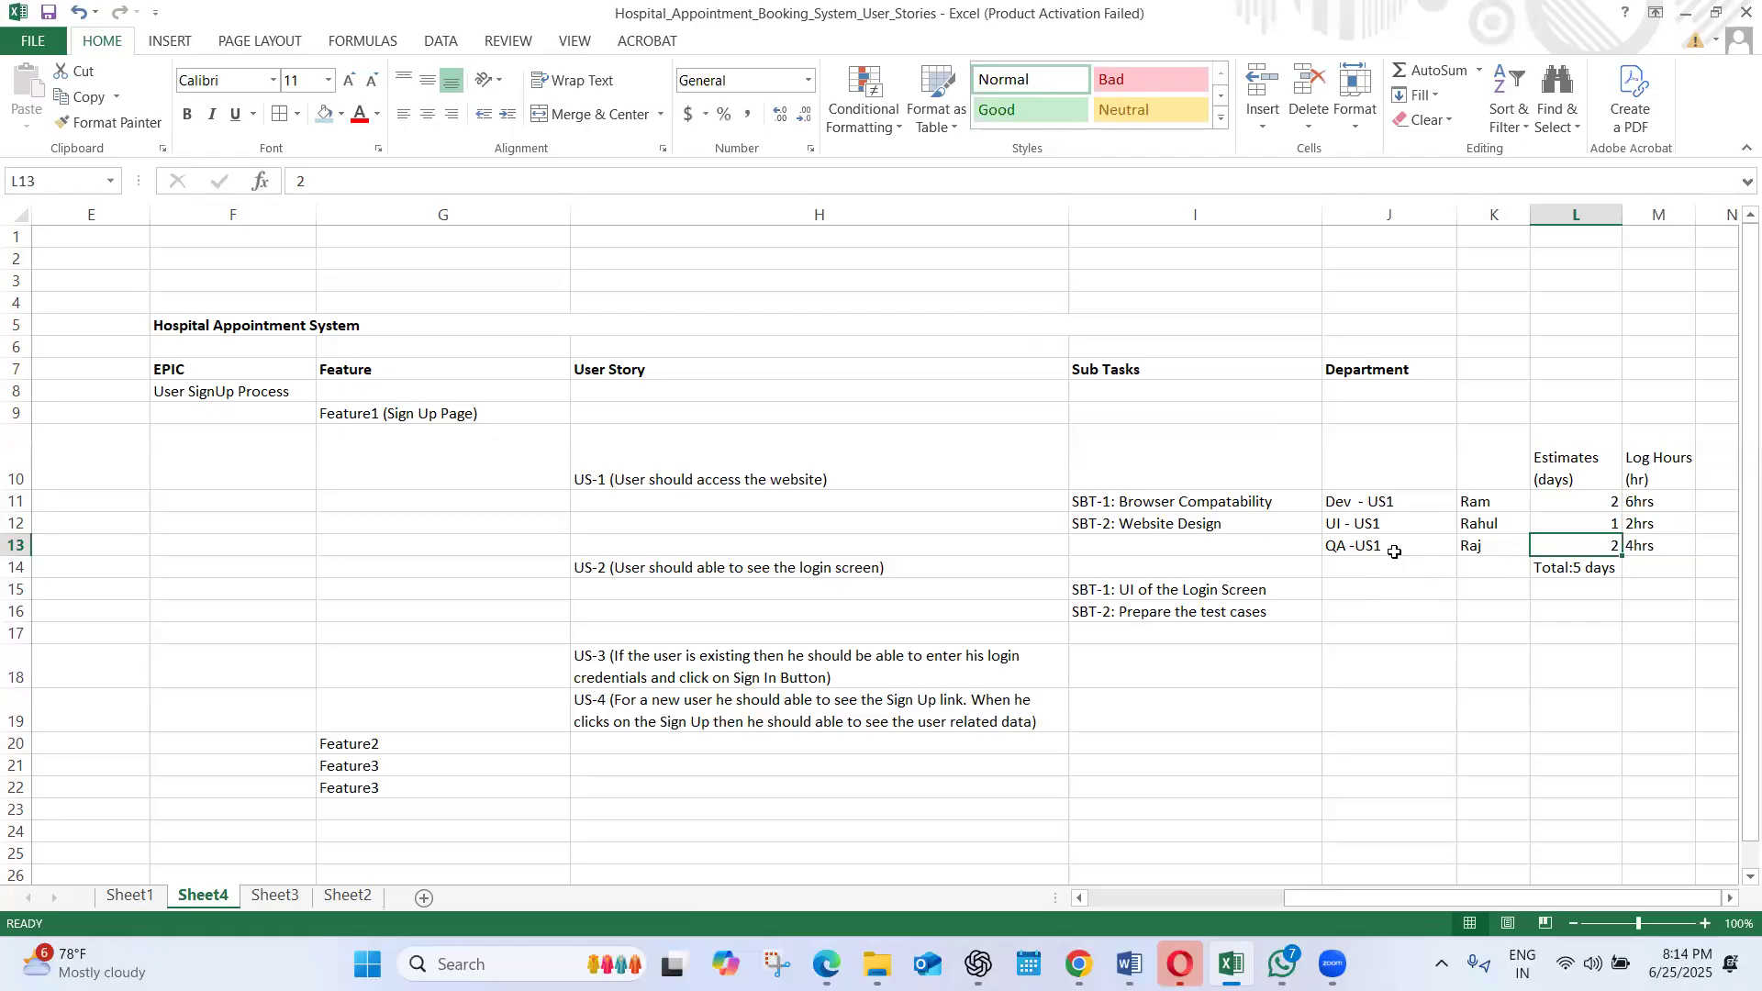
Review the departments, assignees, estimates and logged hours recorded for US-1
drag(1395, 551, 1389, 705)
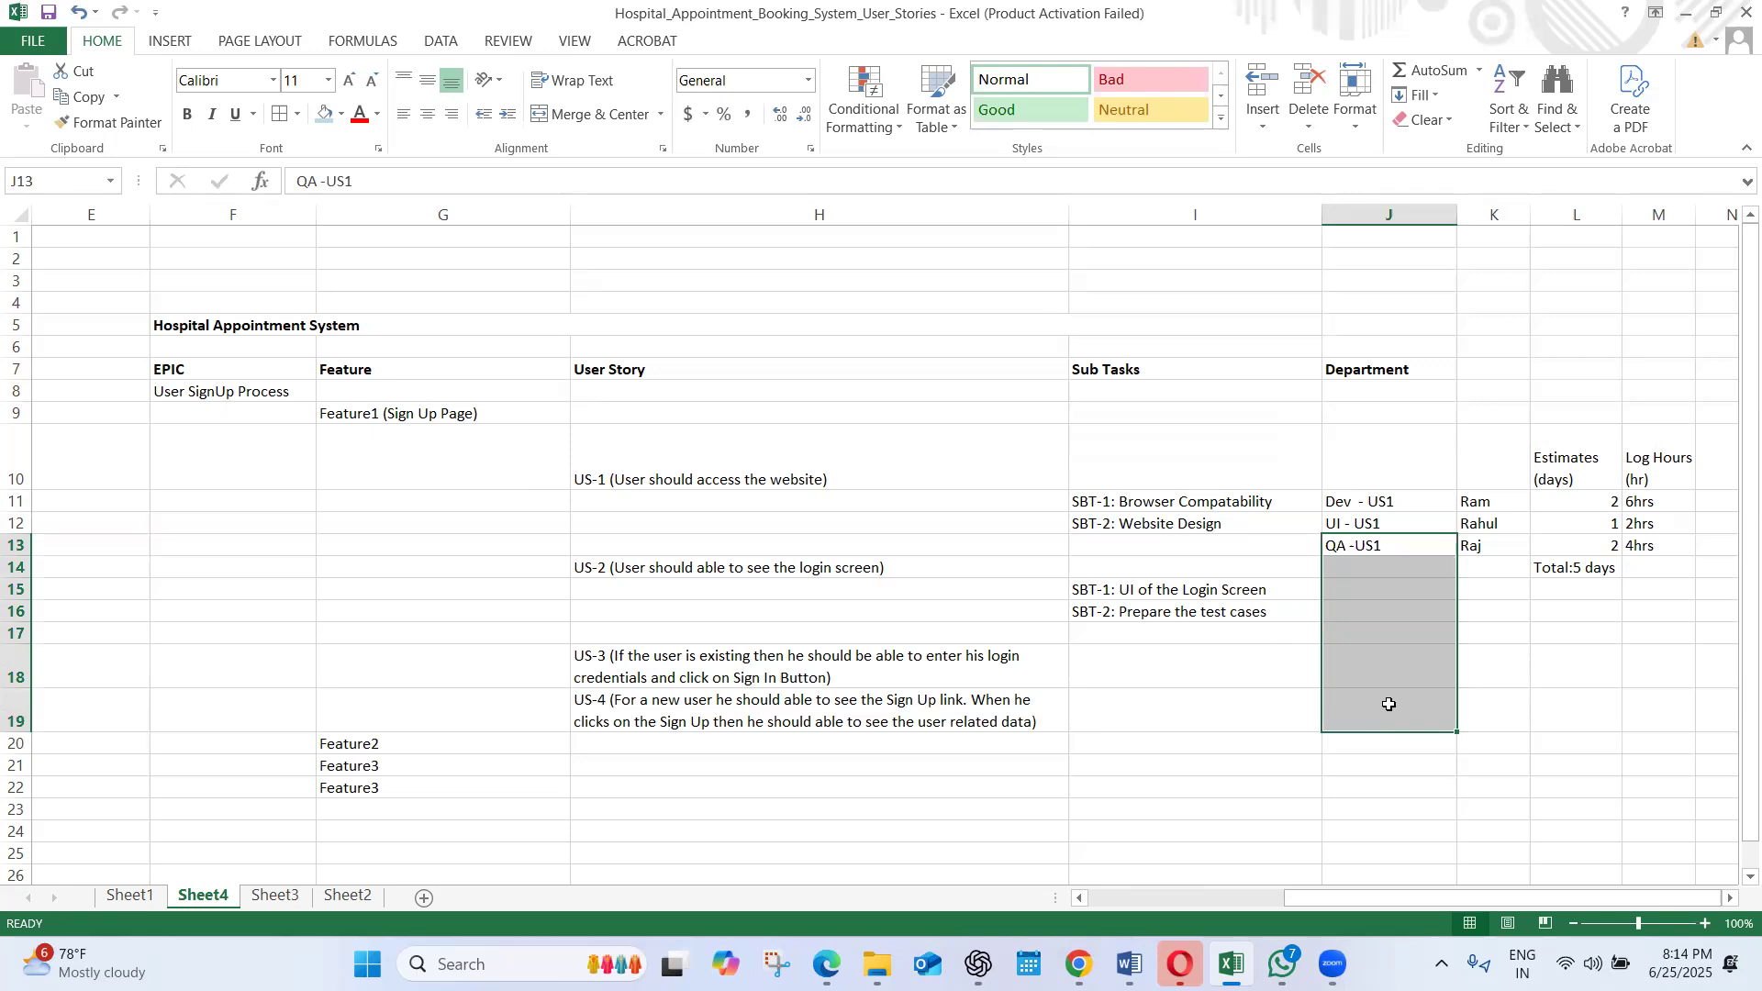
click(1641, 563)
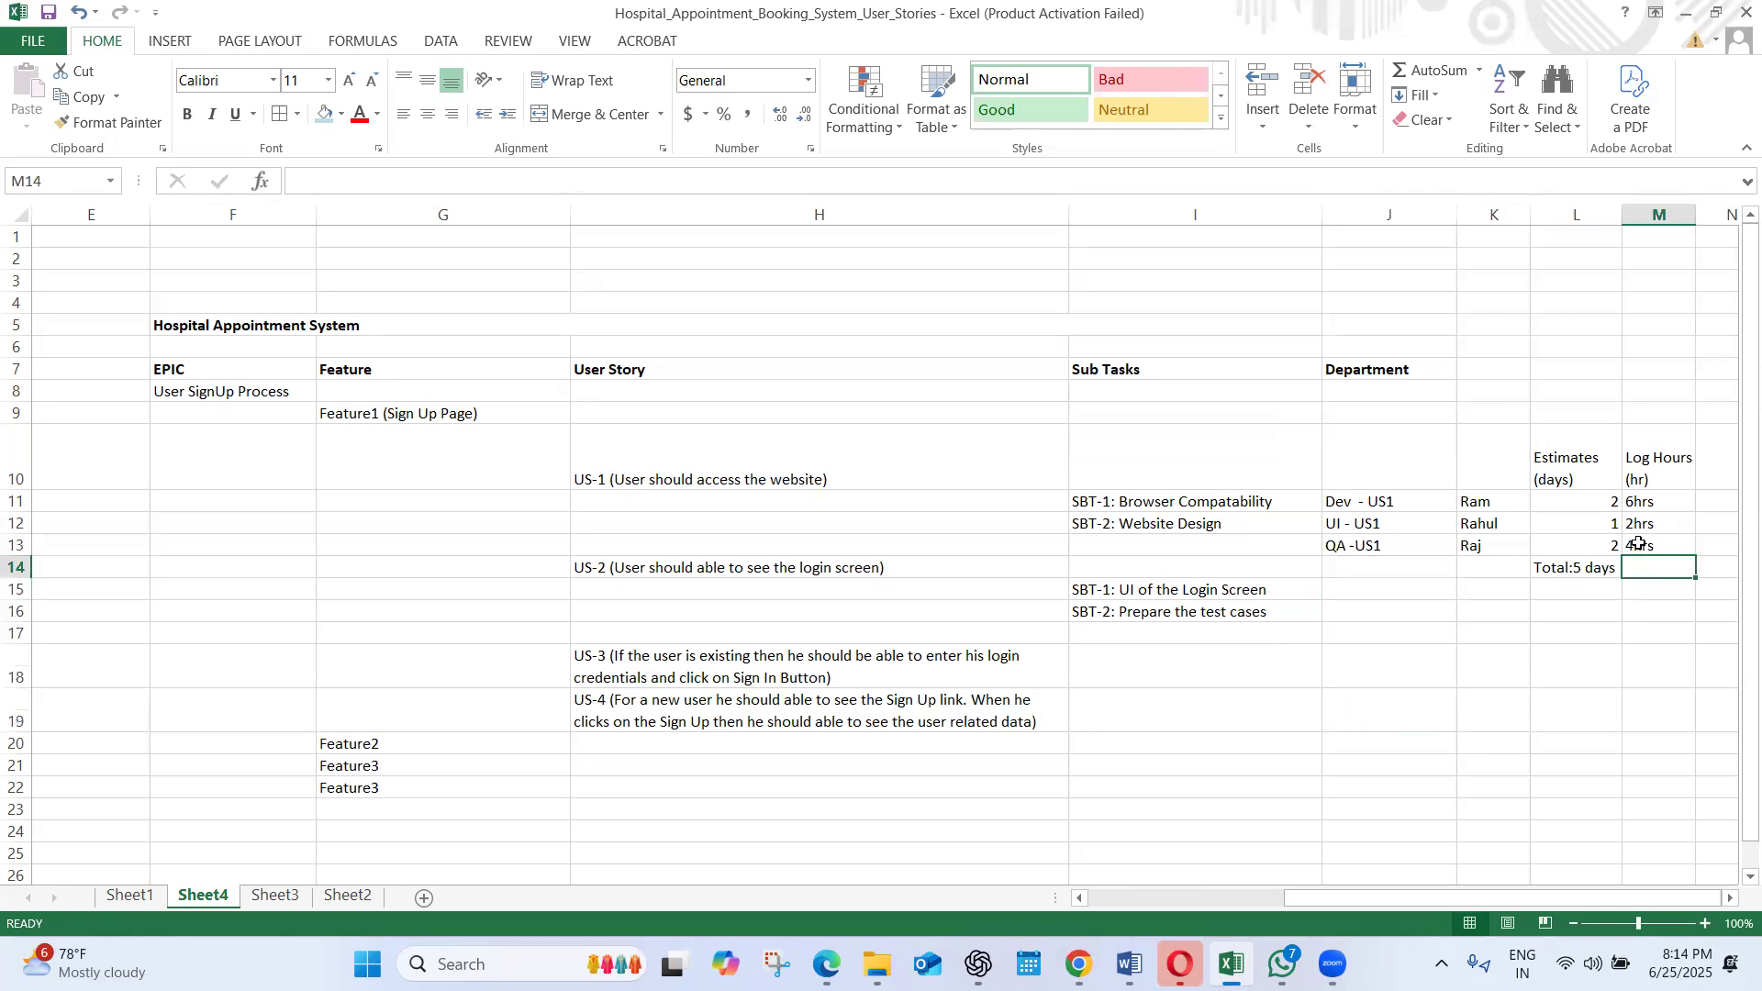
click(1638, 542)
drag(1636, 538, 1382, 499)
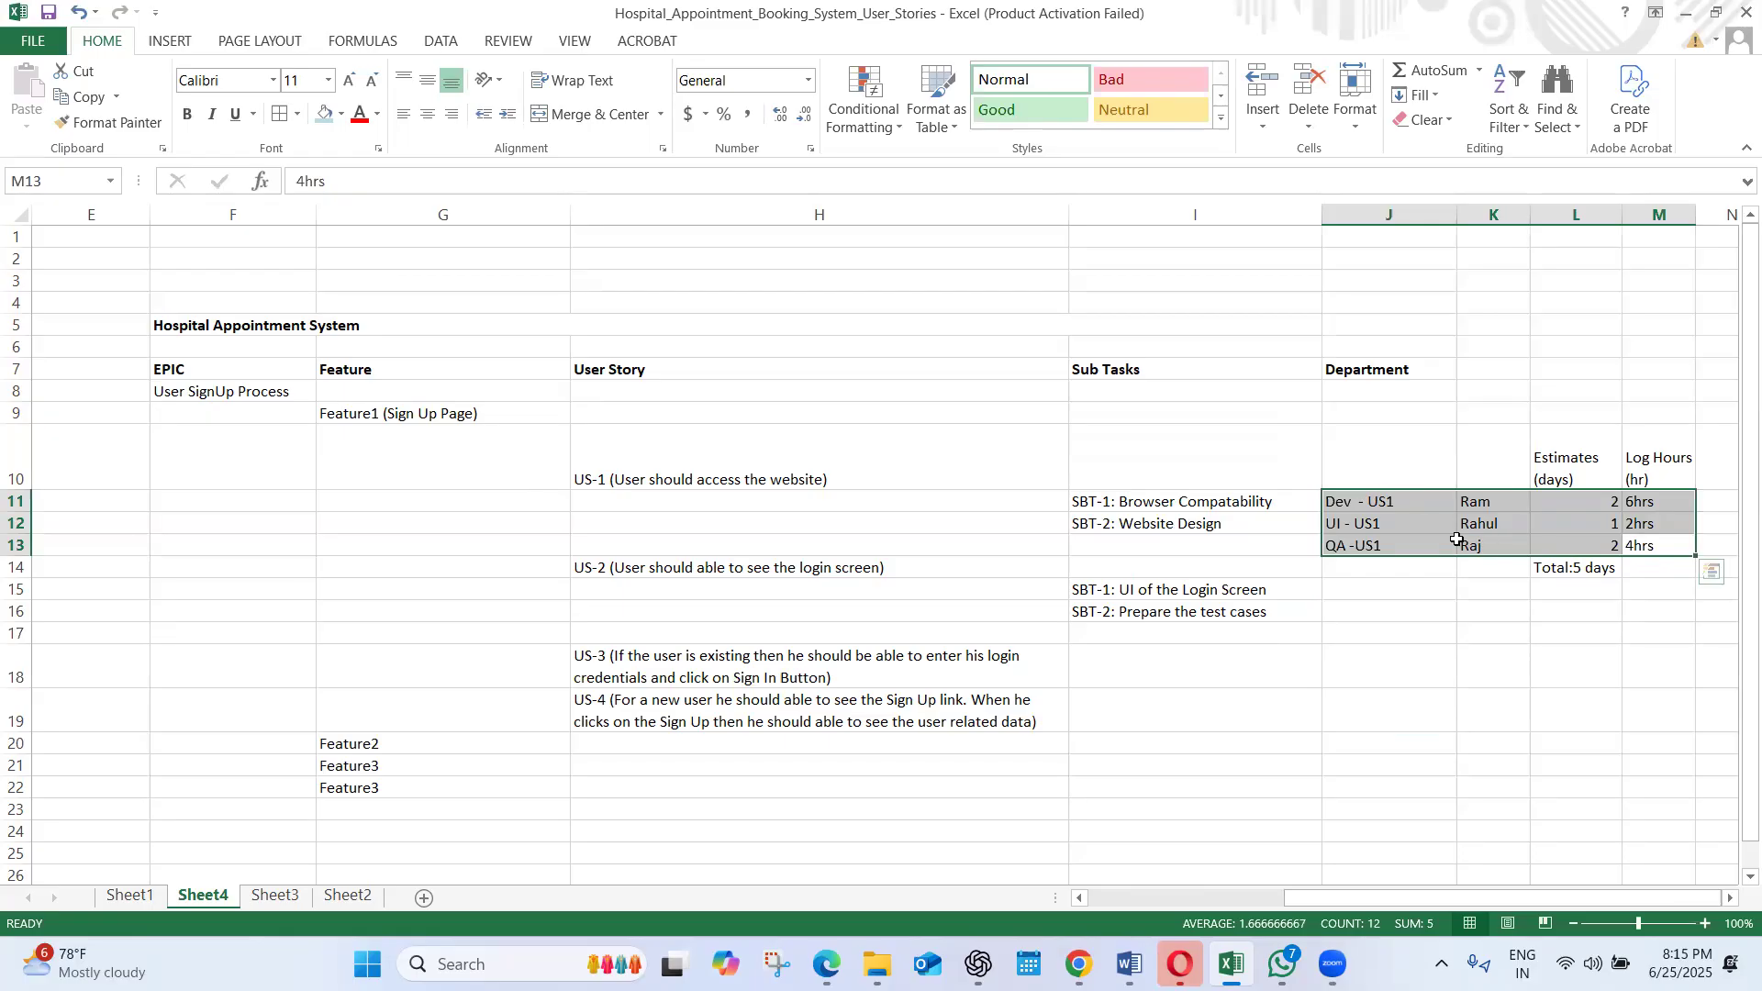
click(1410, 526)
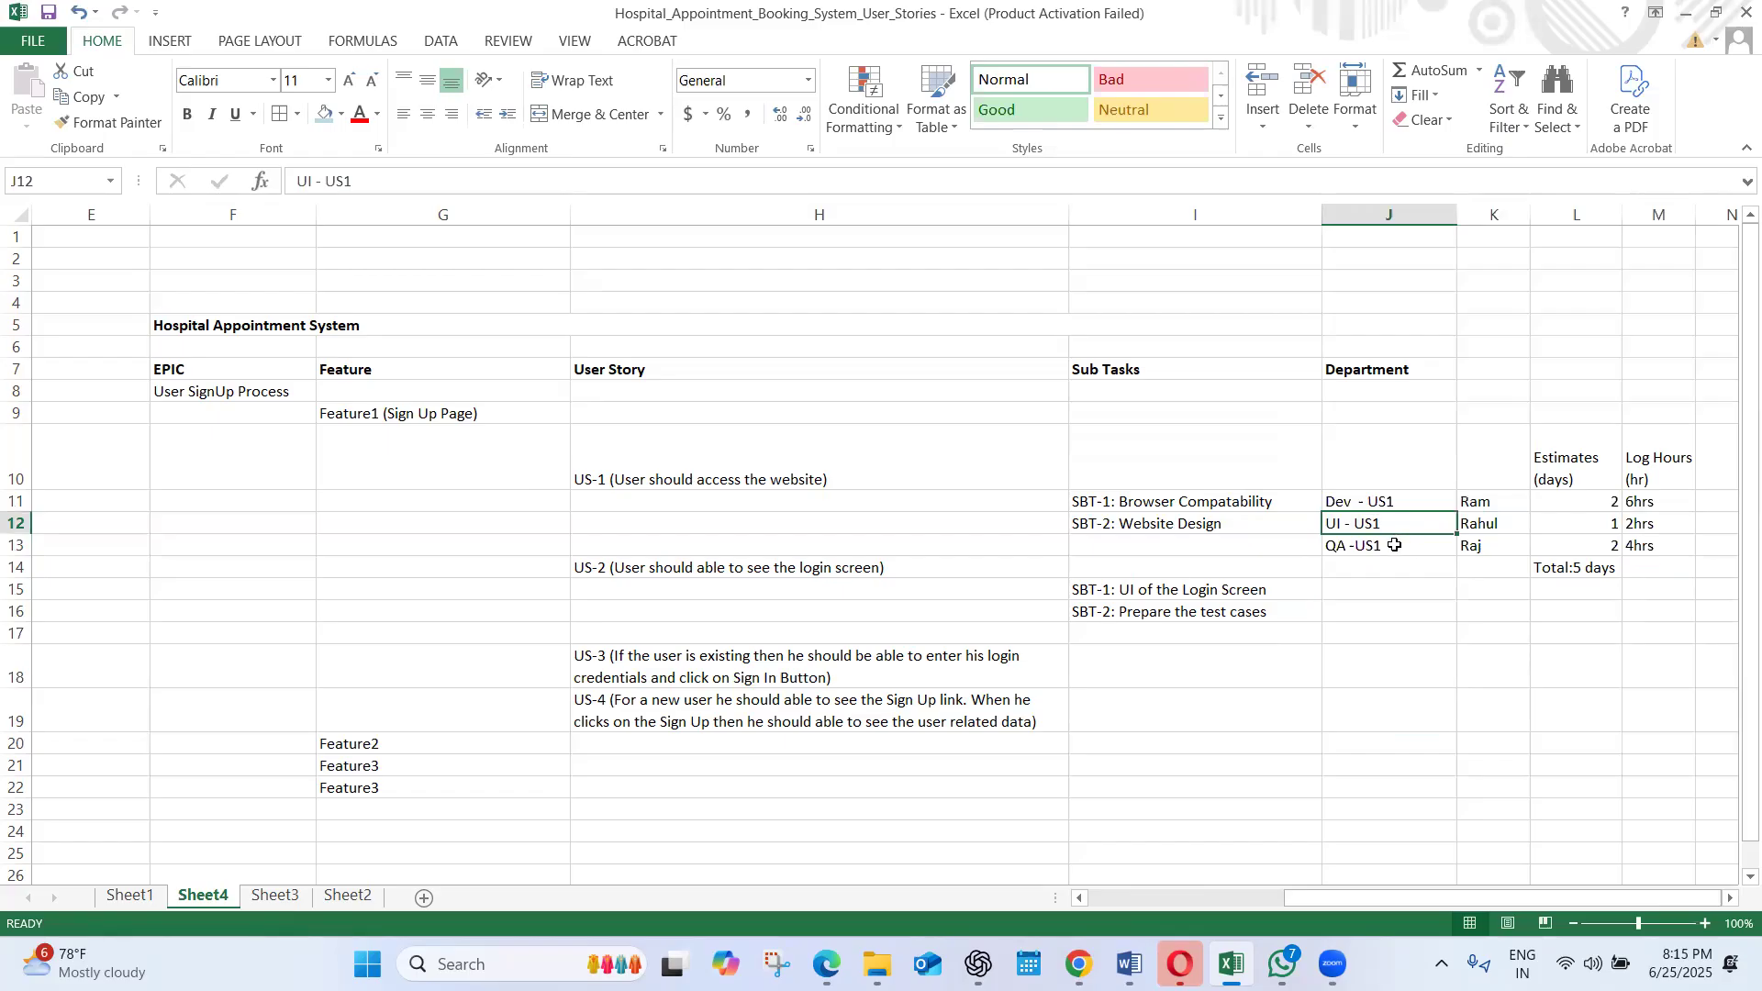
click(1394, 545)
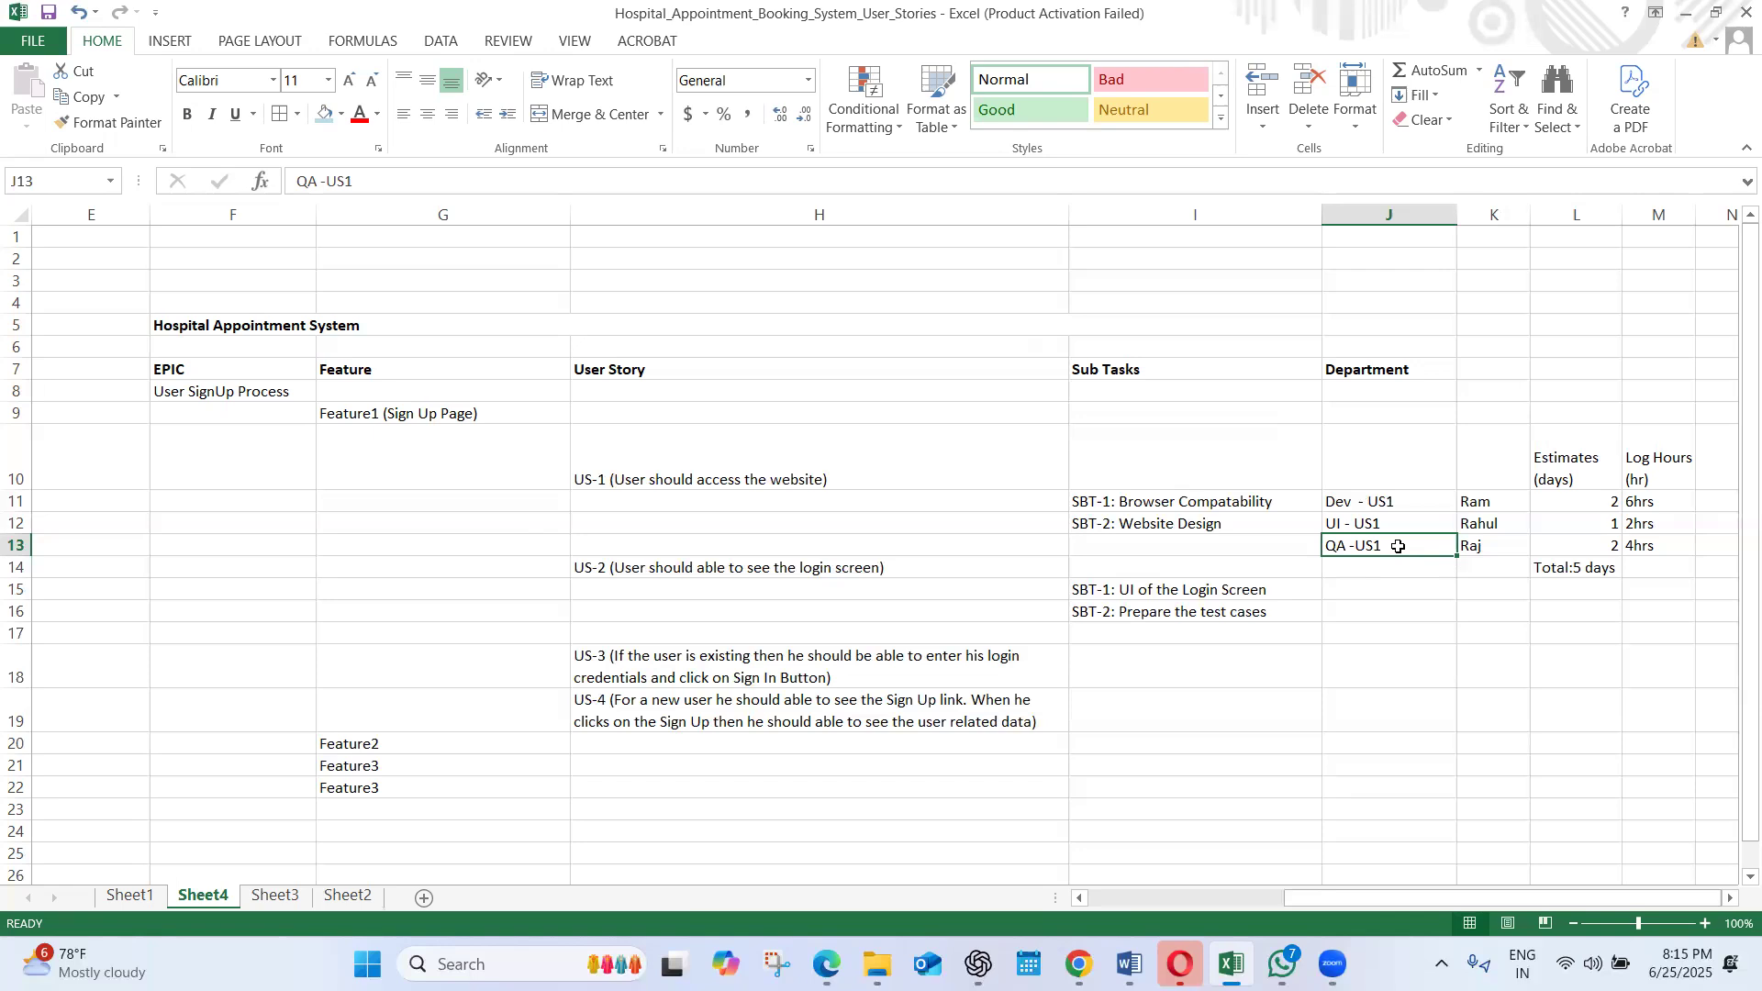
click(1599, 552)
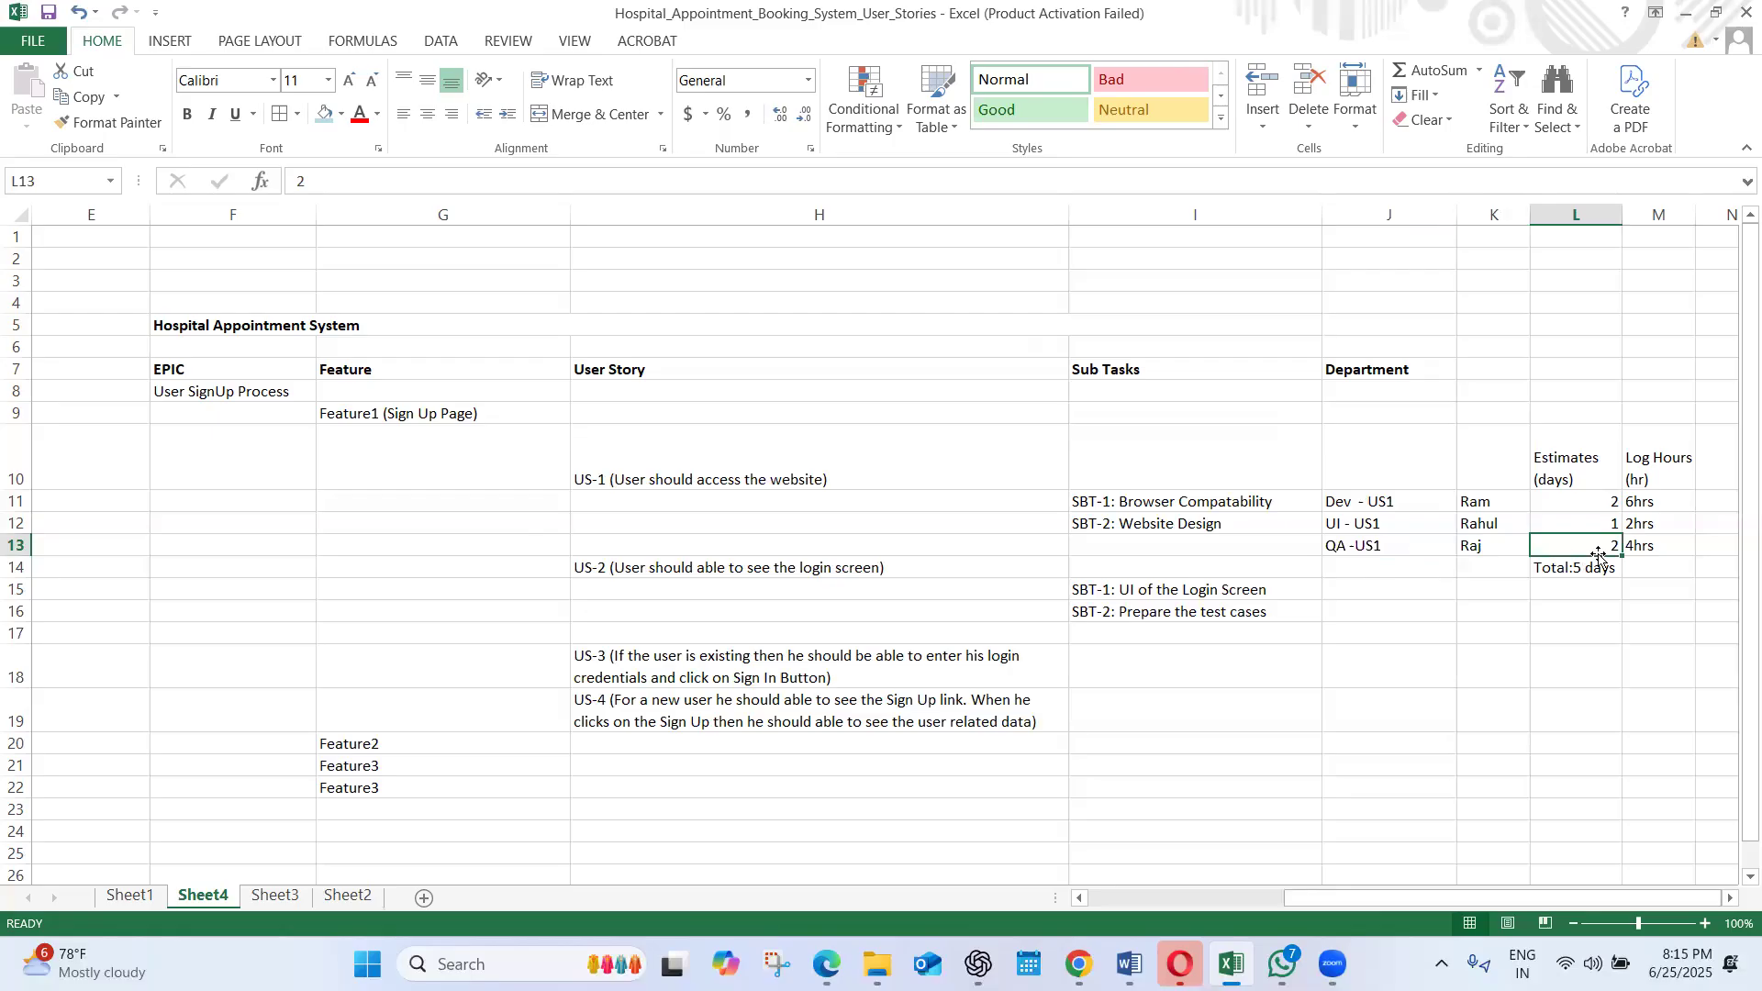
click(836, 469)
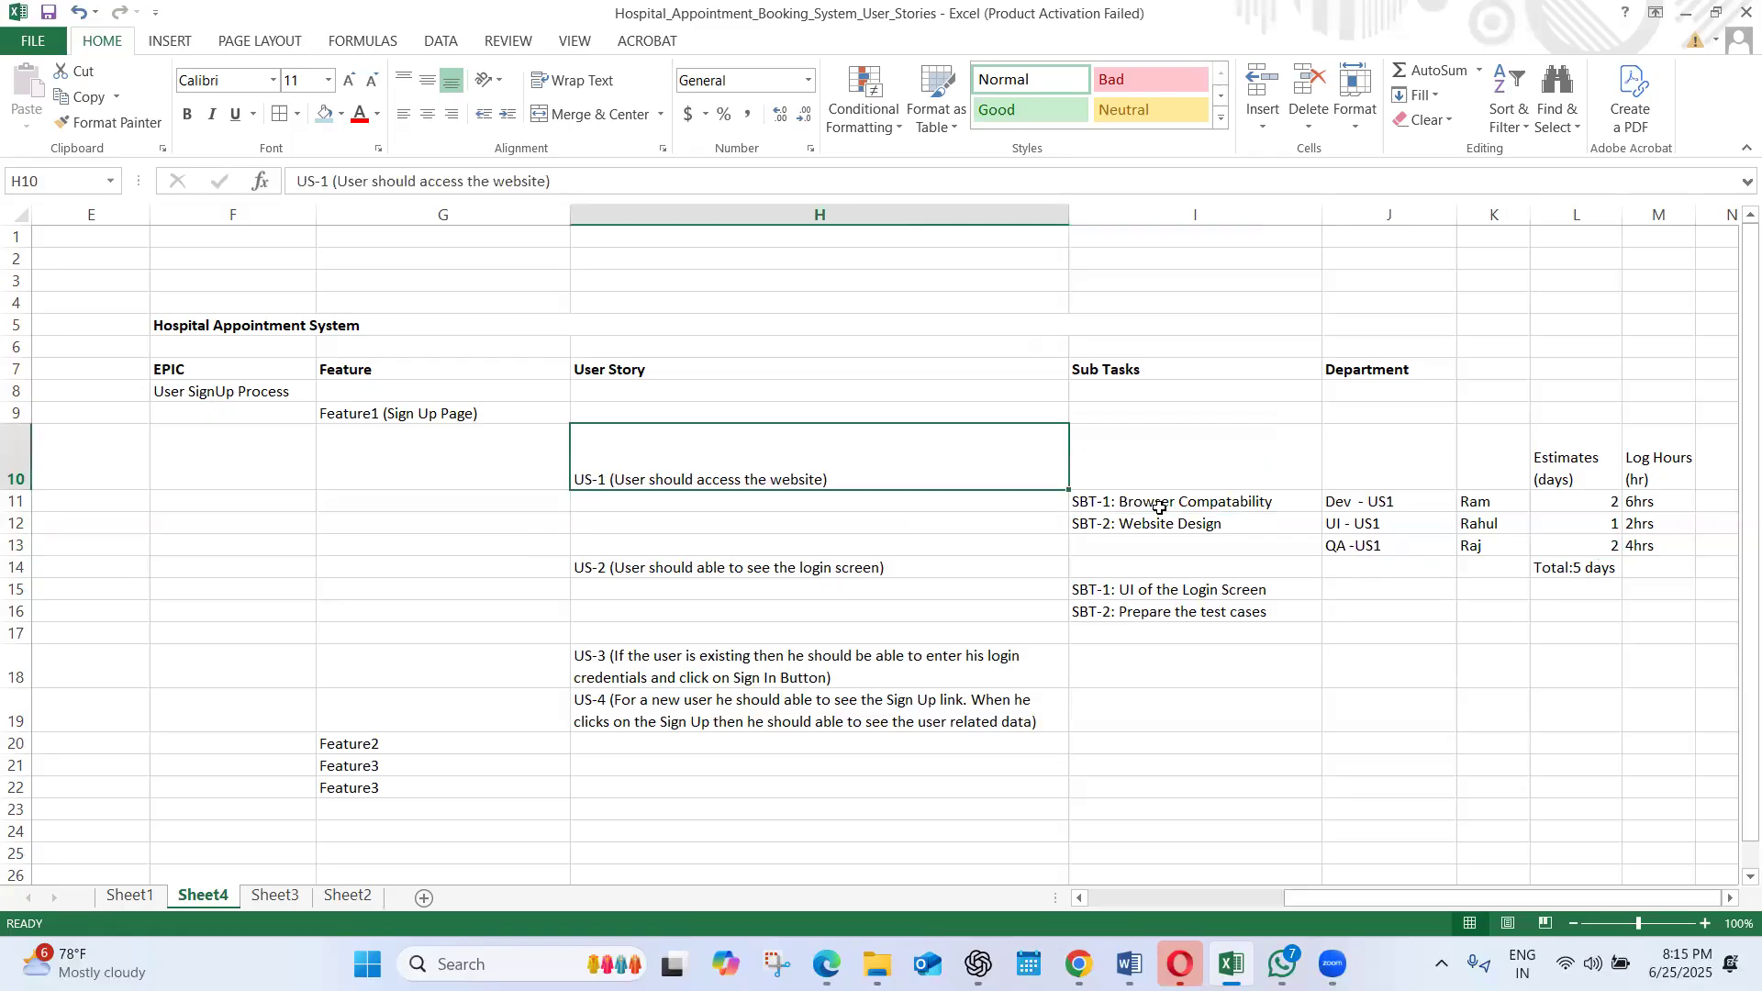
click(1374, 524)
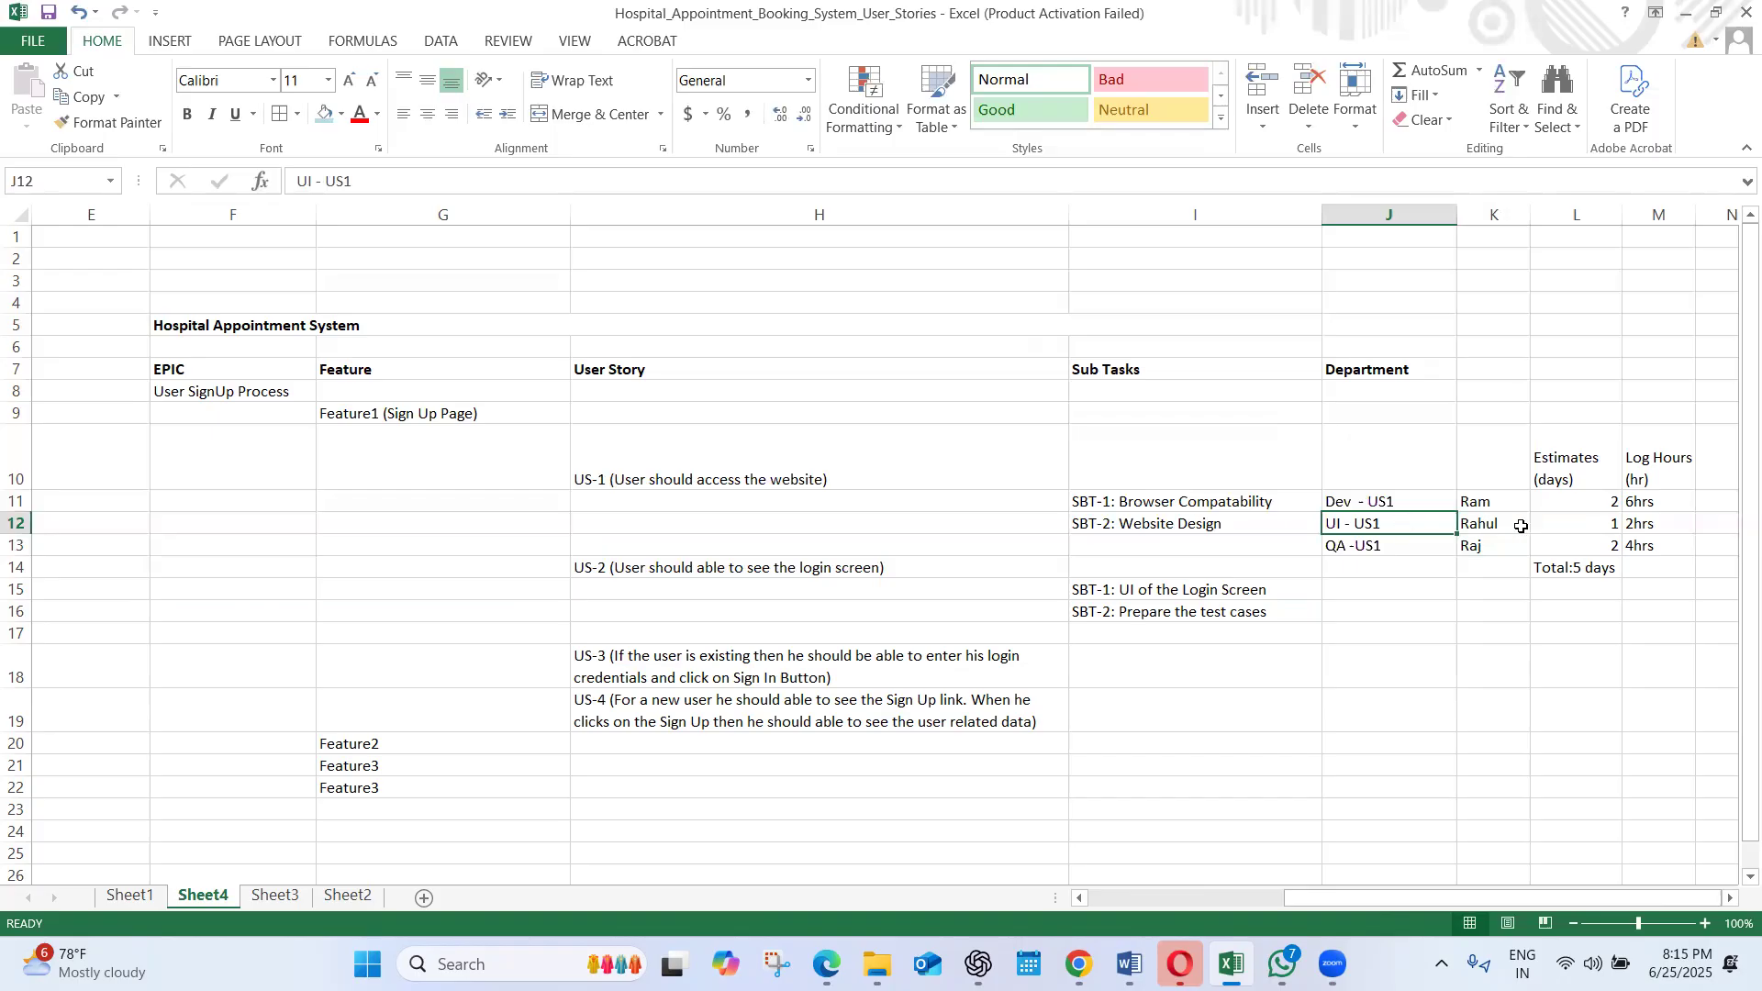
click(1643, 521)
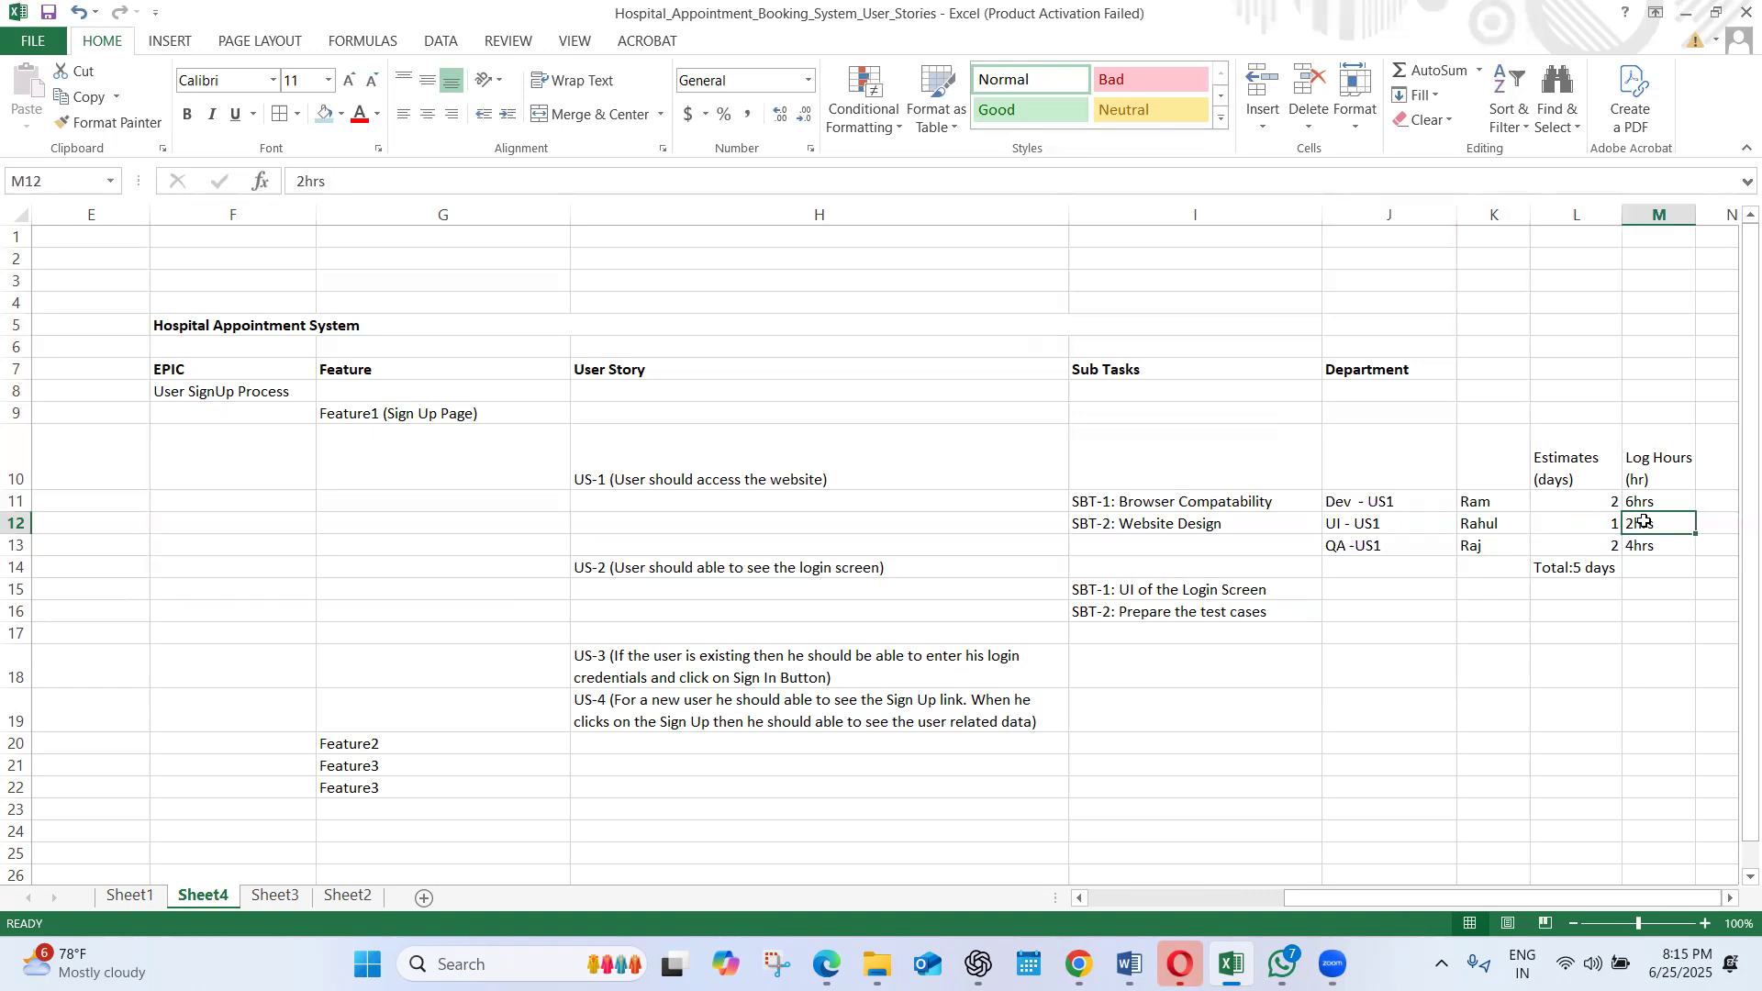
click(1660, 463)
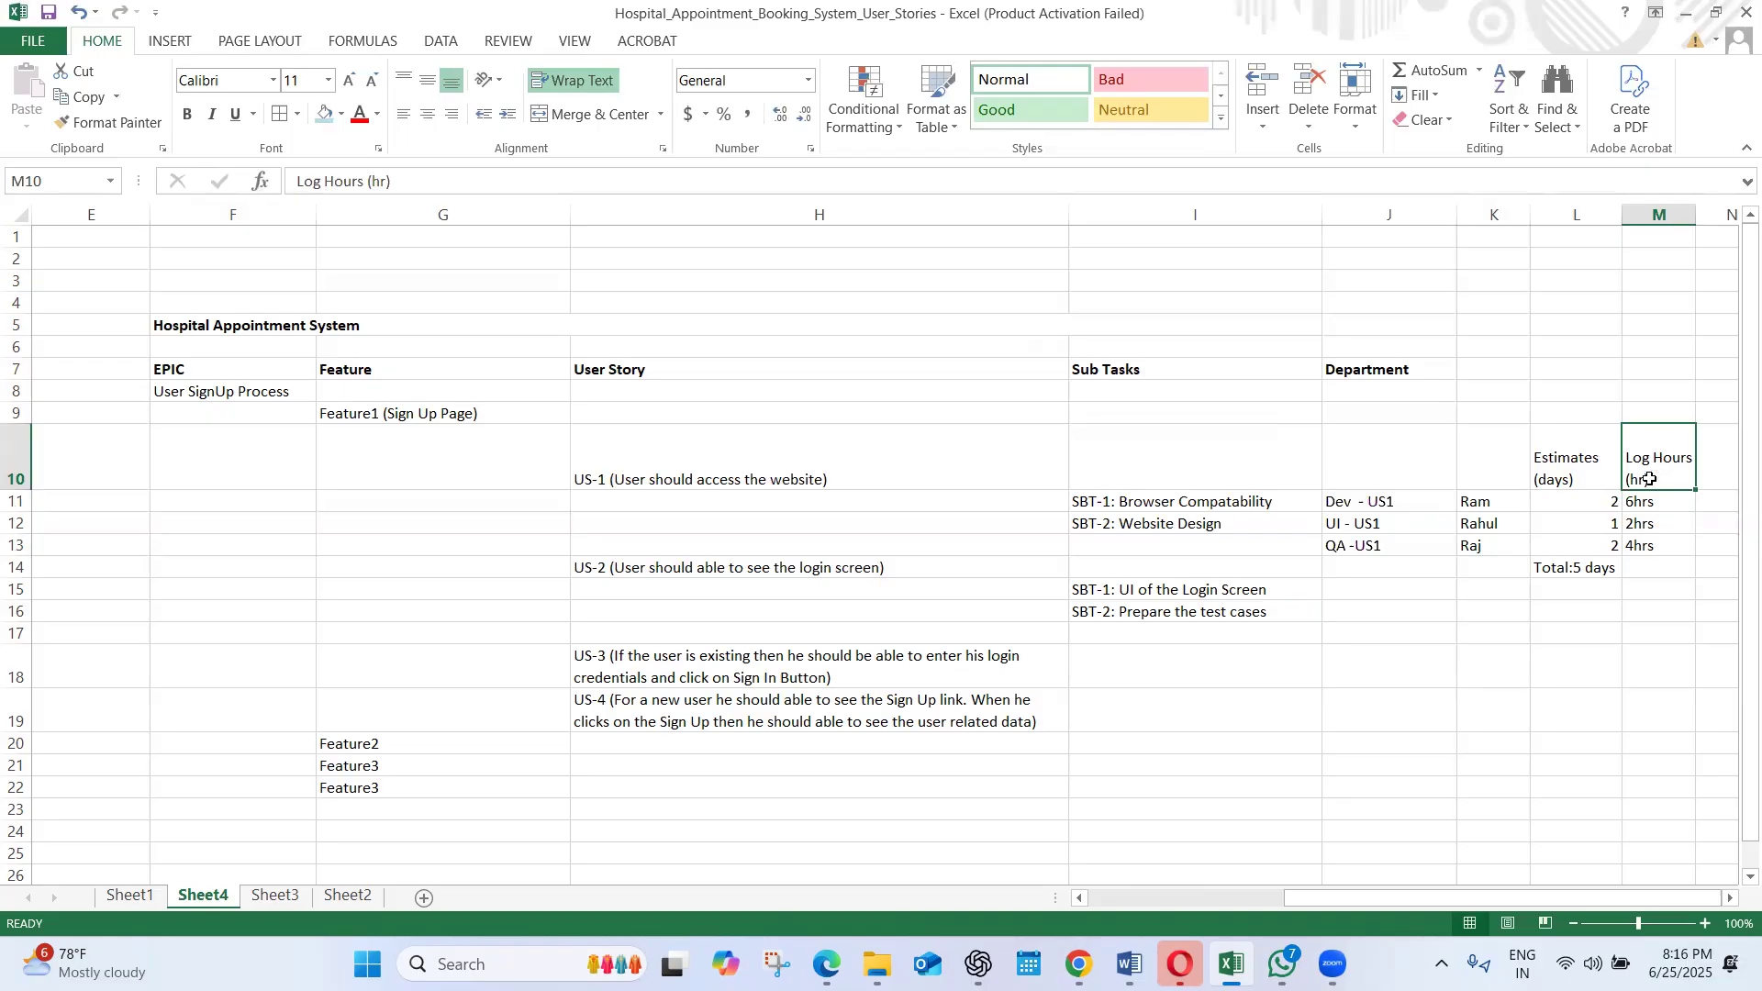
click(1659, 510)
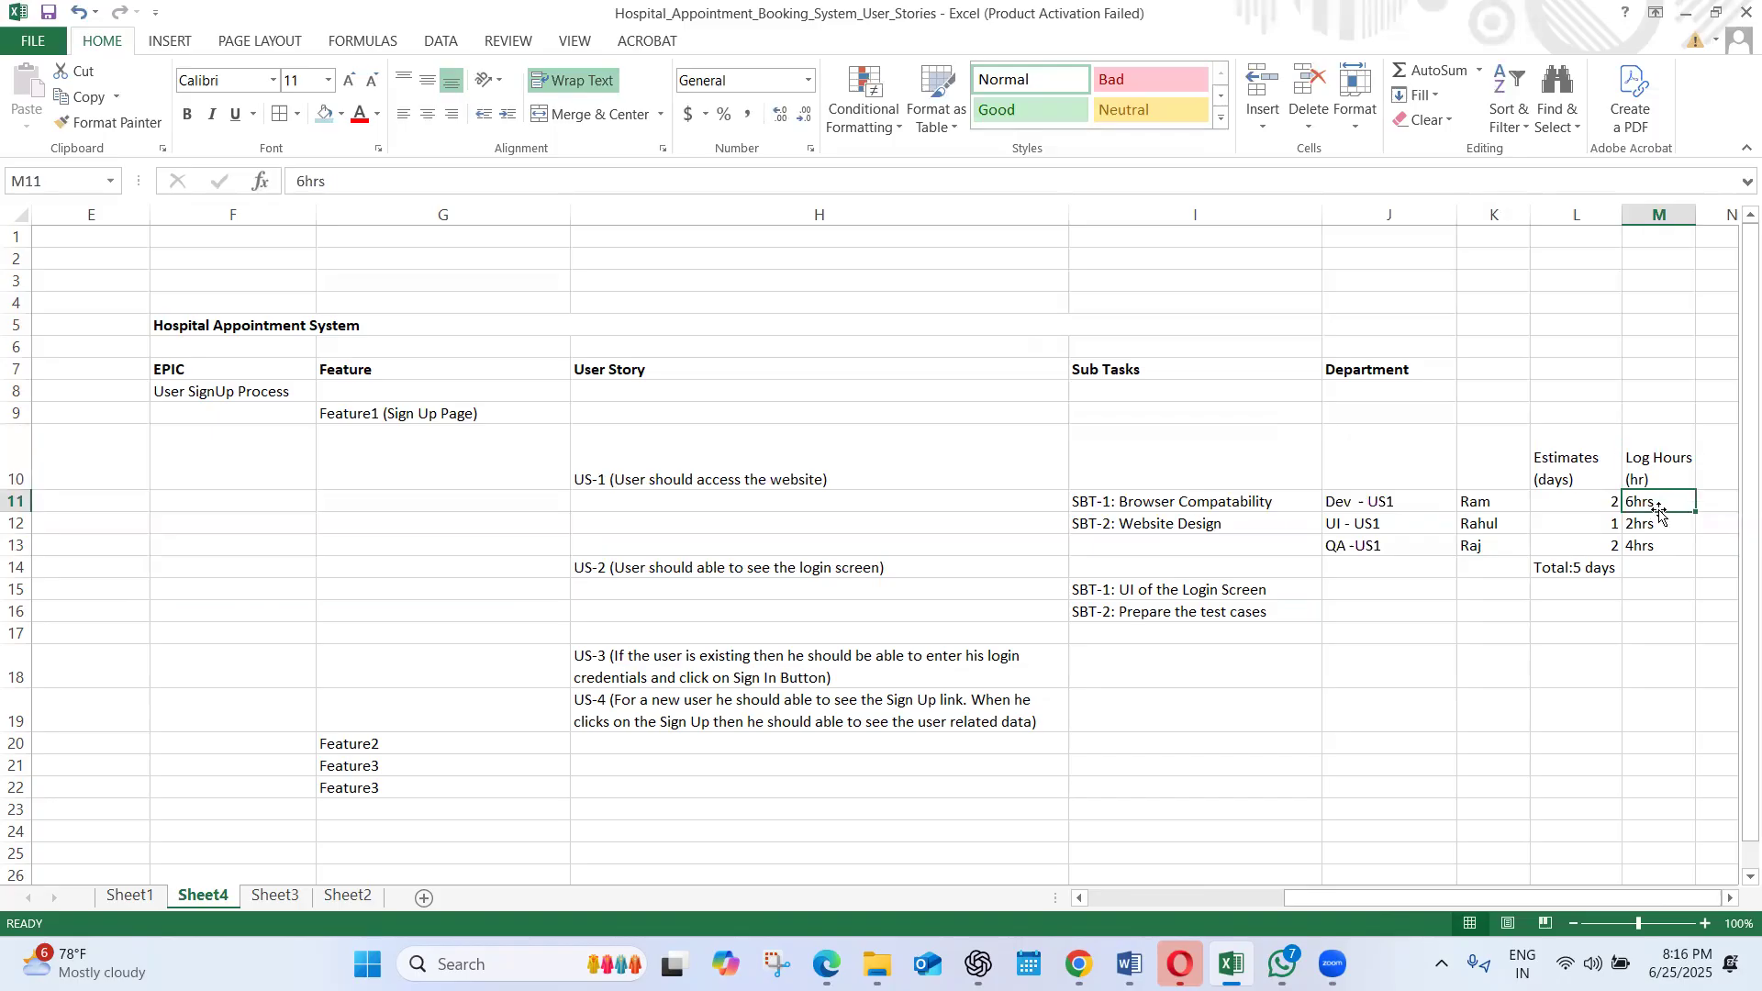
click(1660, 574)
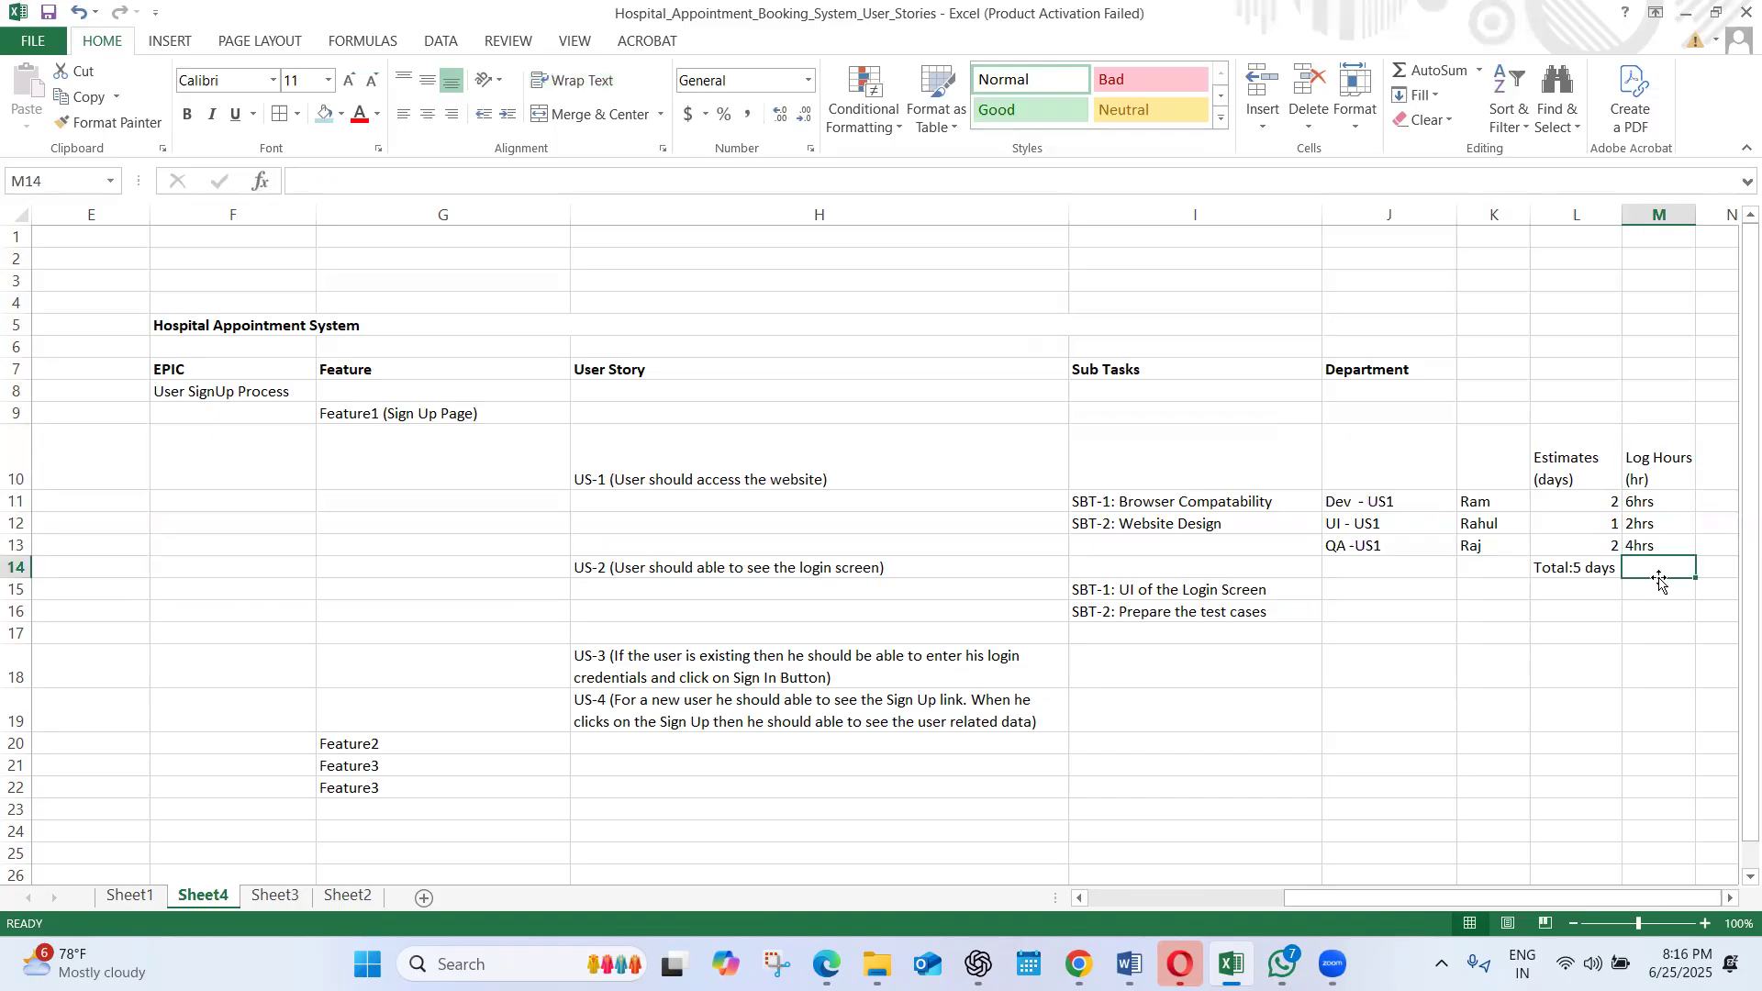
click(1638, 585)
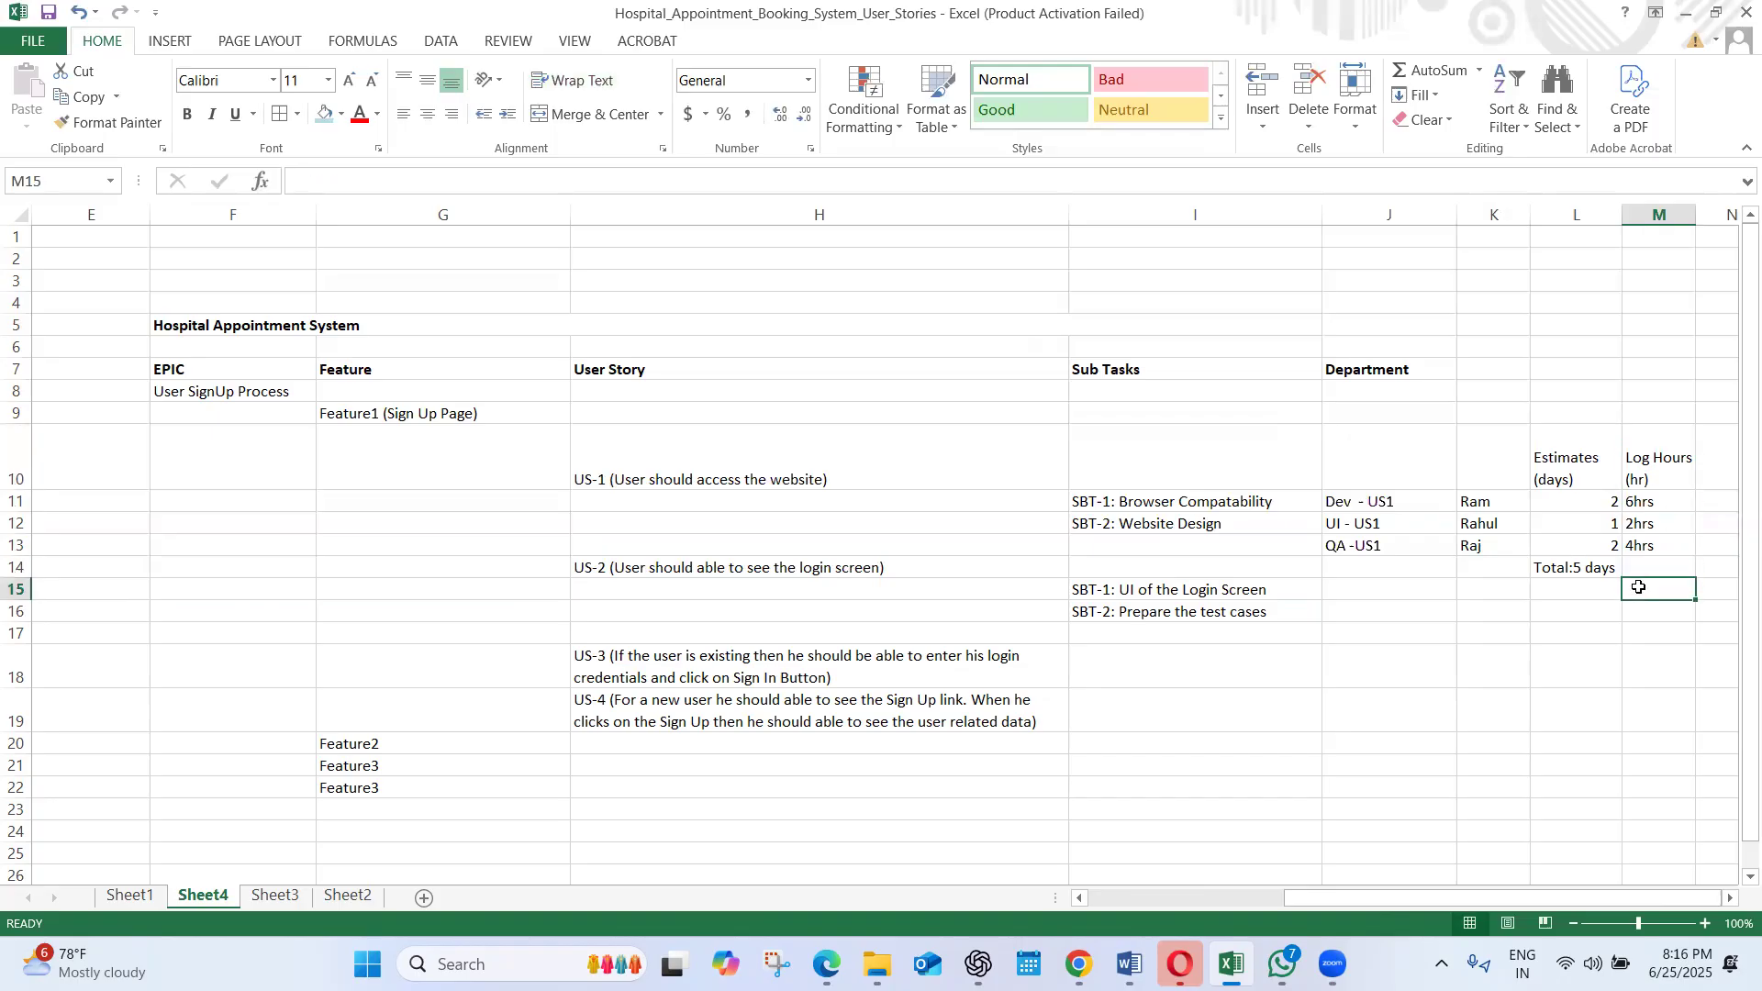
click(1642, 574)
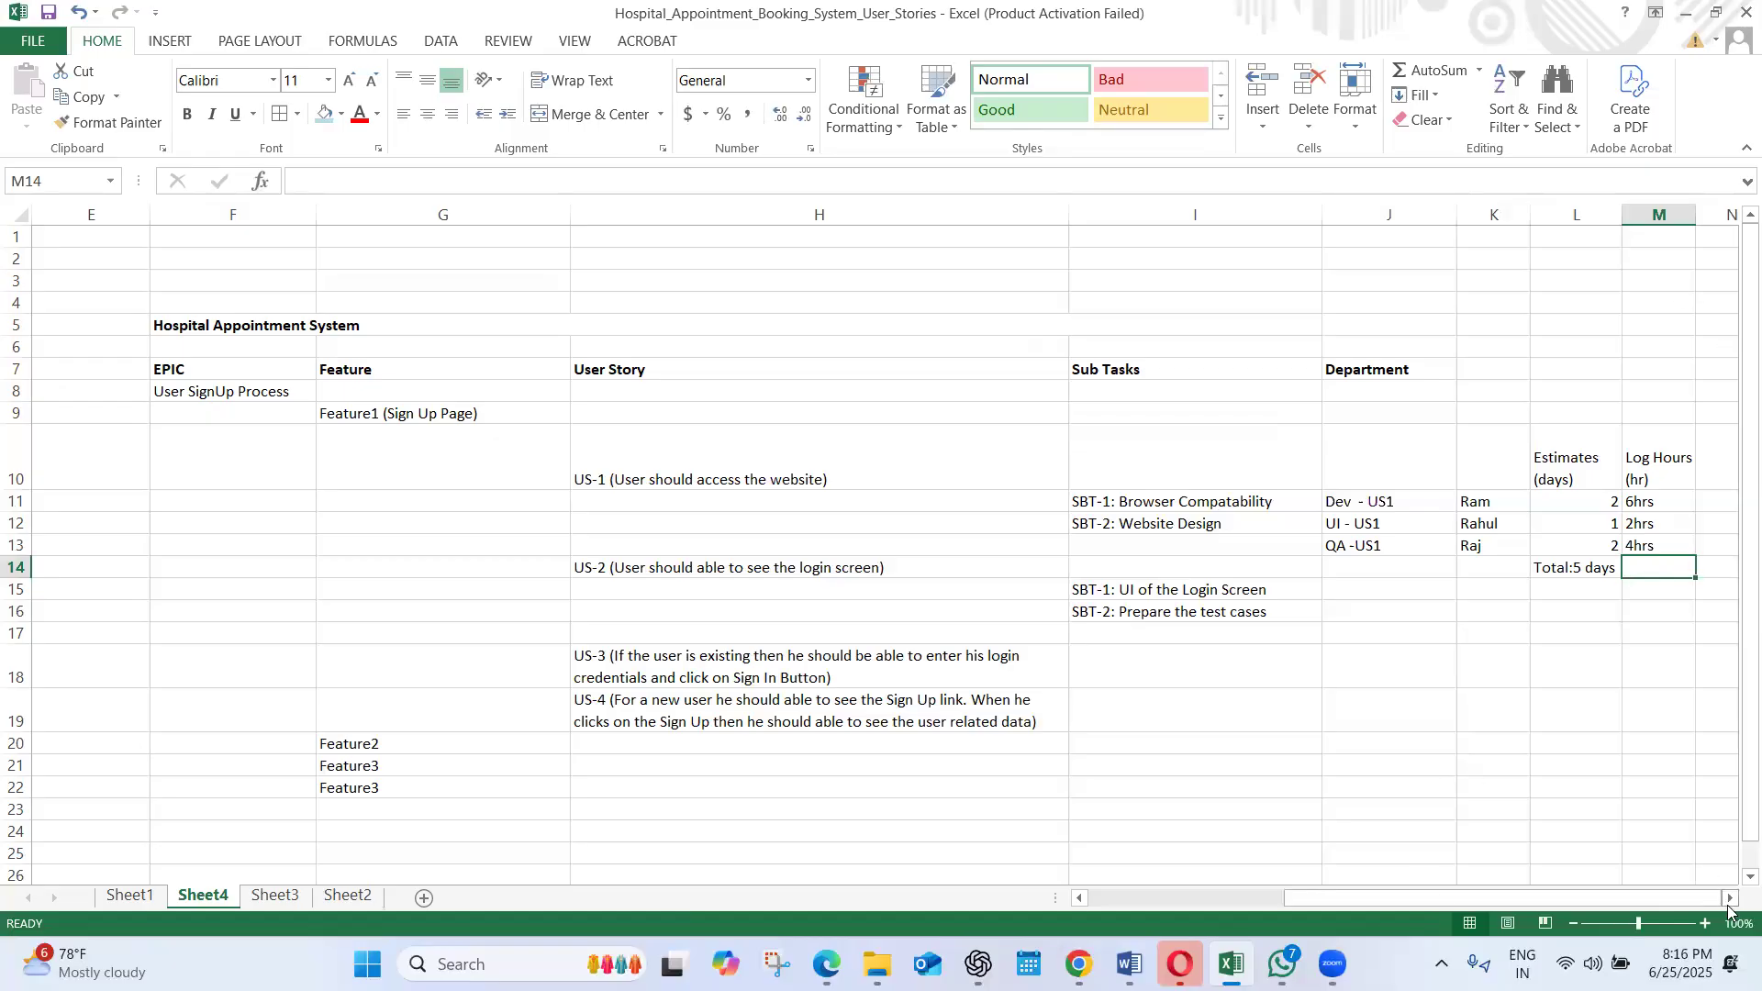
Widen column M so the "Log Hours (hr)" heading fits on one line, and enter "Burndown chart" in M15
click(1729, 900)
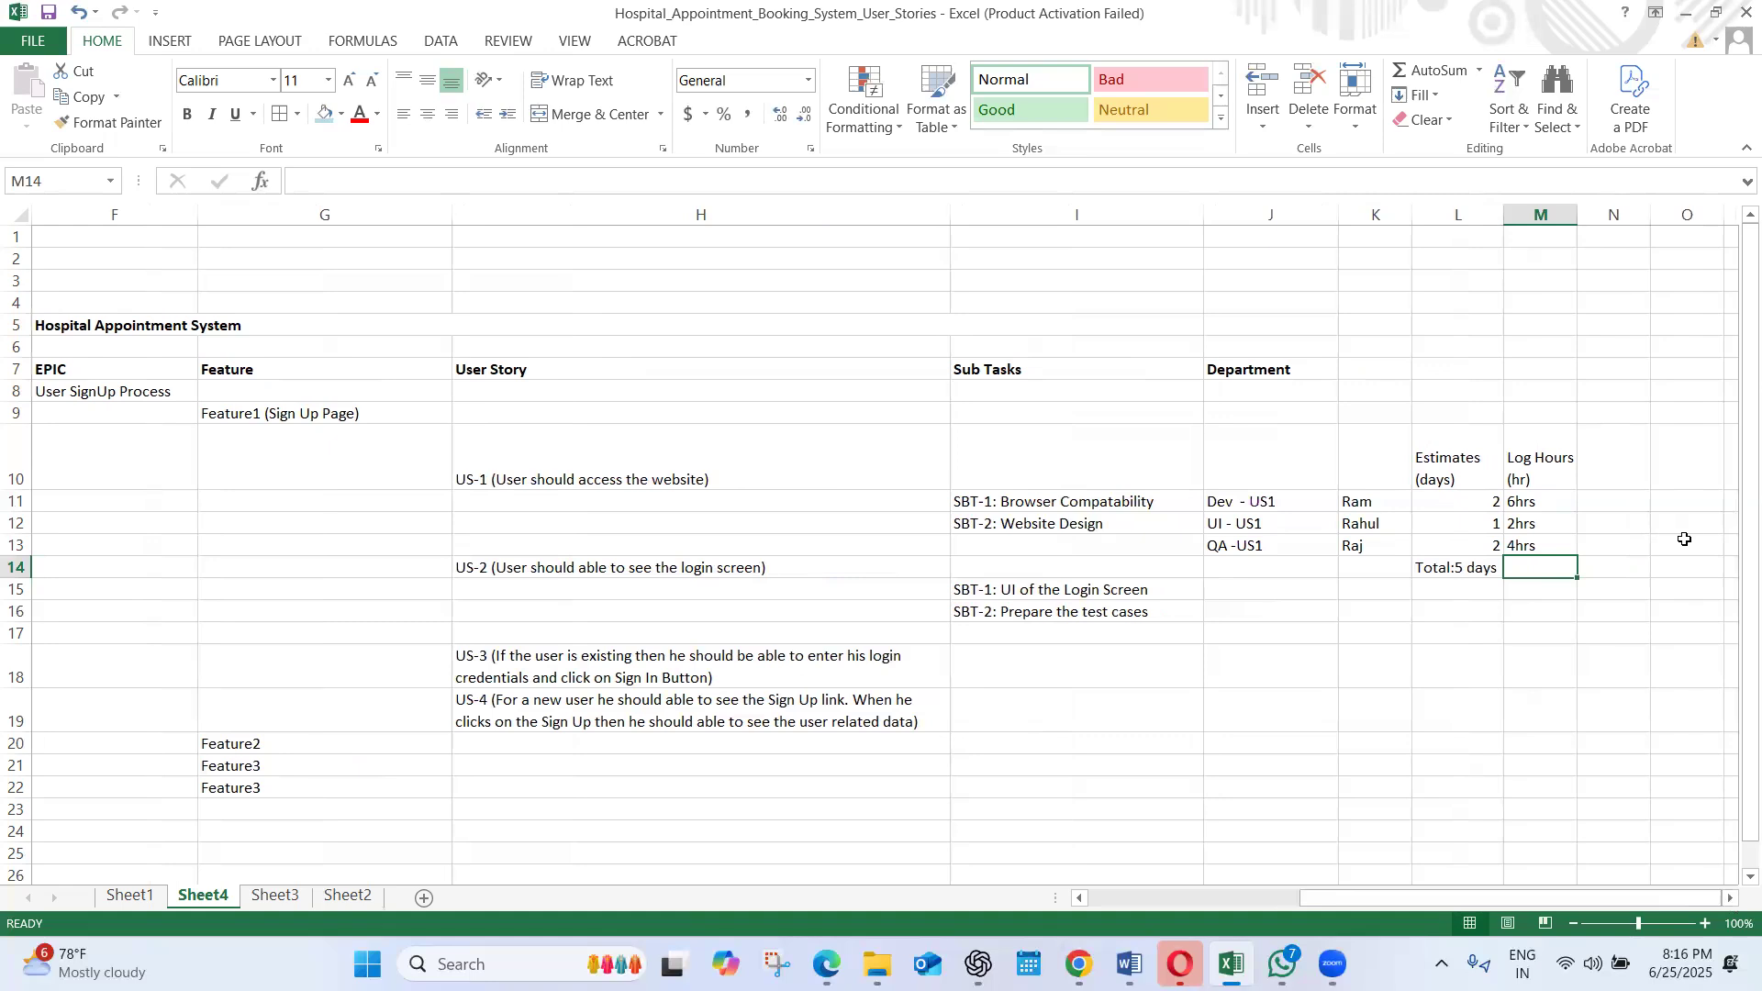
drag(1578, 214, 1642, 214)
click(1533, 598)
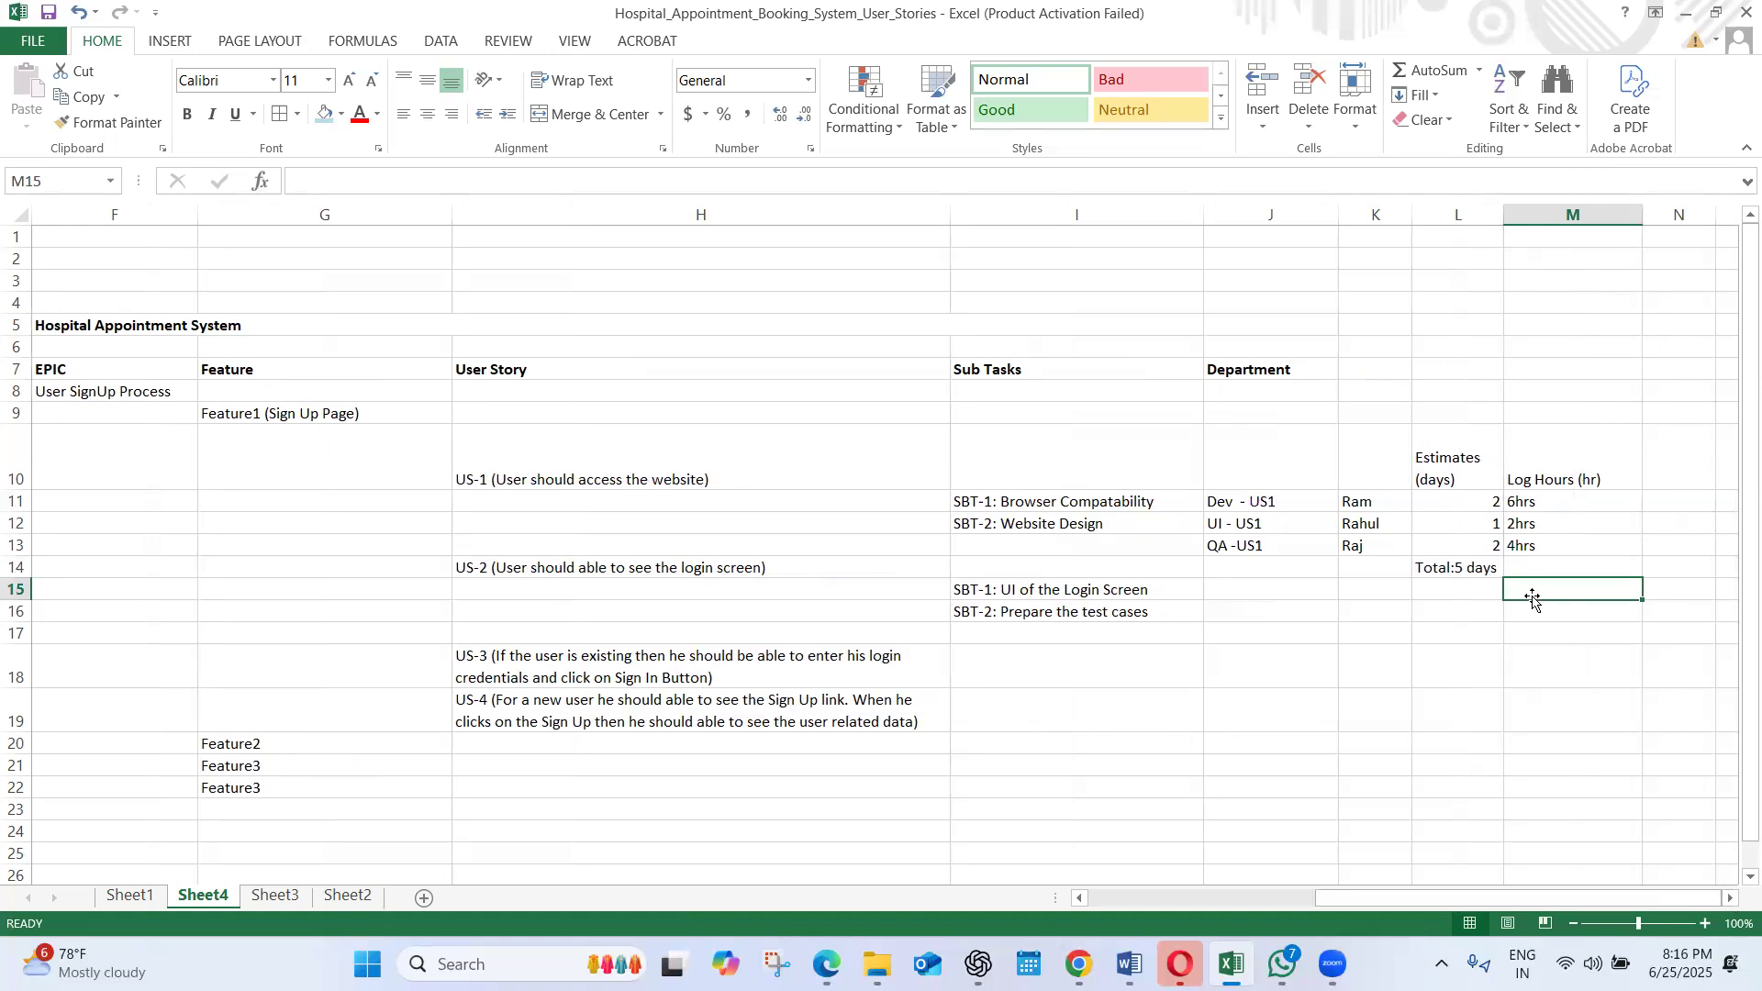
text(Burndoiw)
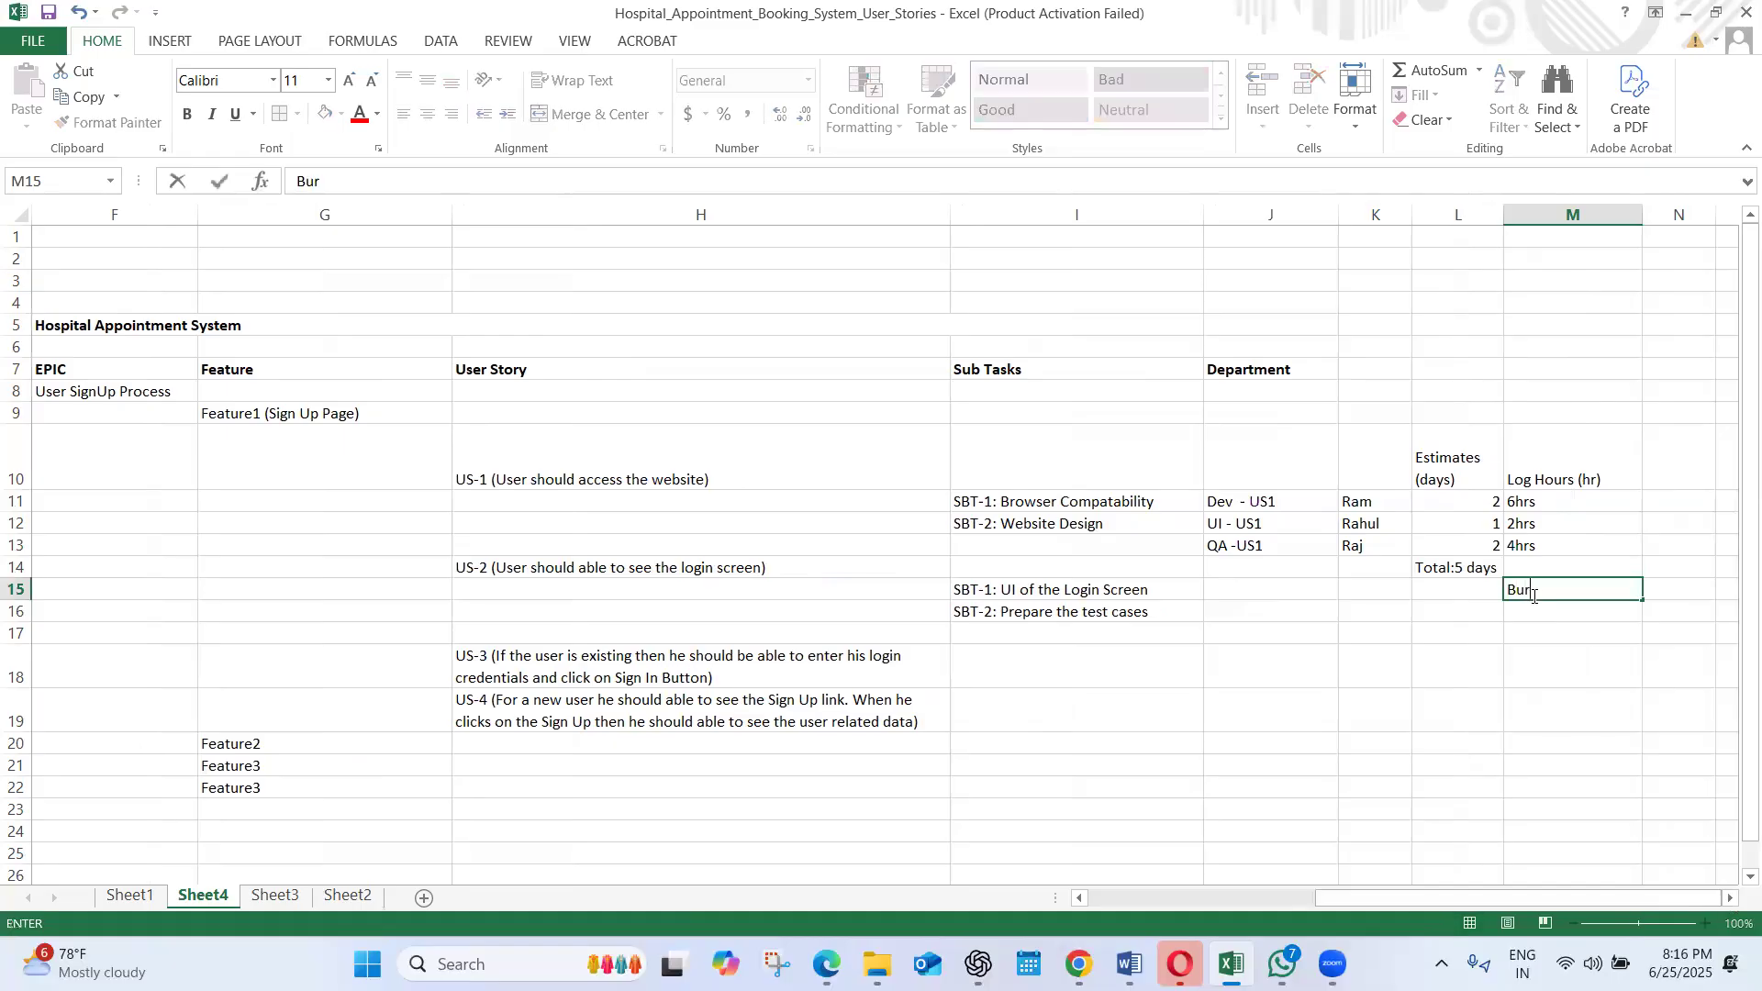
key(BackSpace)
key(BackSpace)
text(wn chart)
click(1579, 653)
Enter "Total Estimates/Log Hours" in M16 below the burndown chart label and widen column M to fit the text
click(1538, 501)
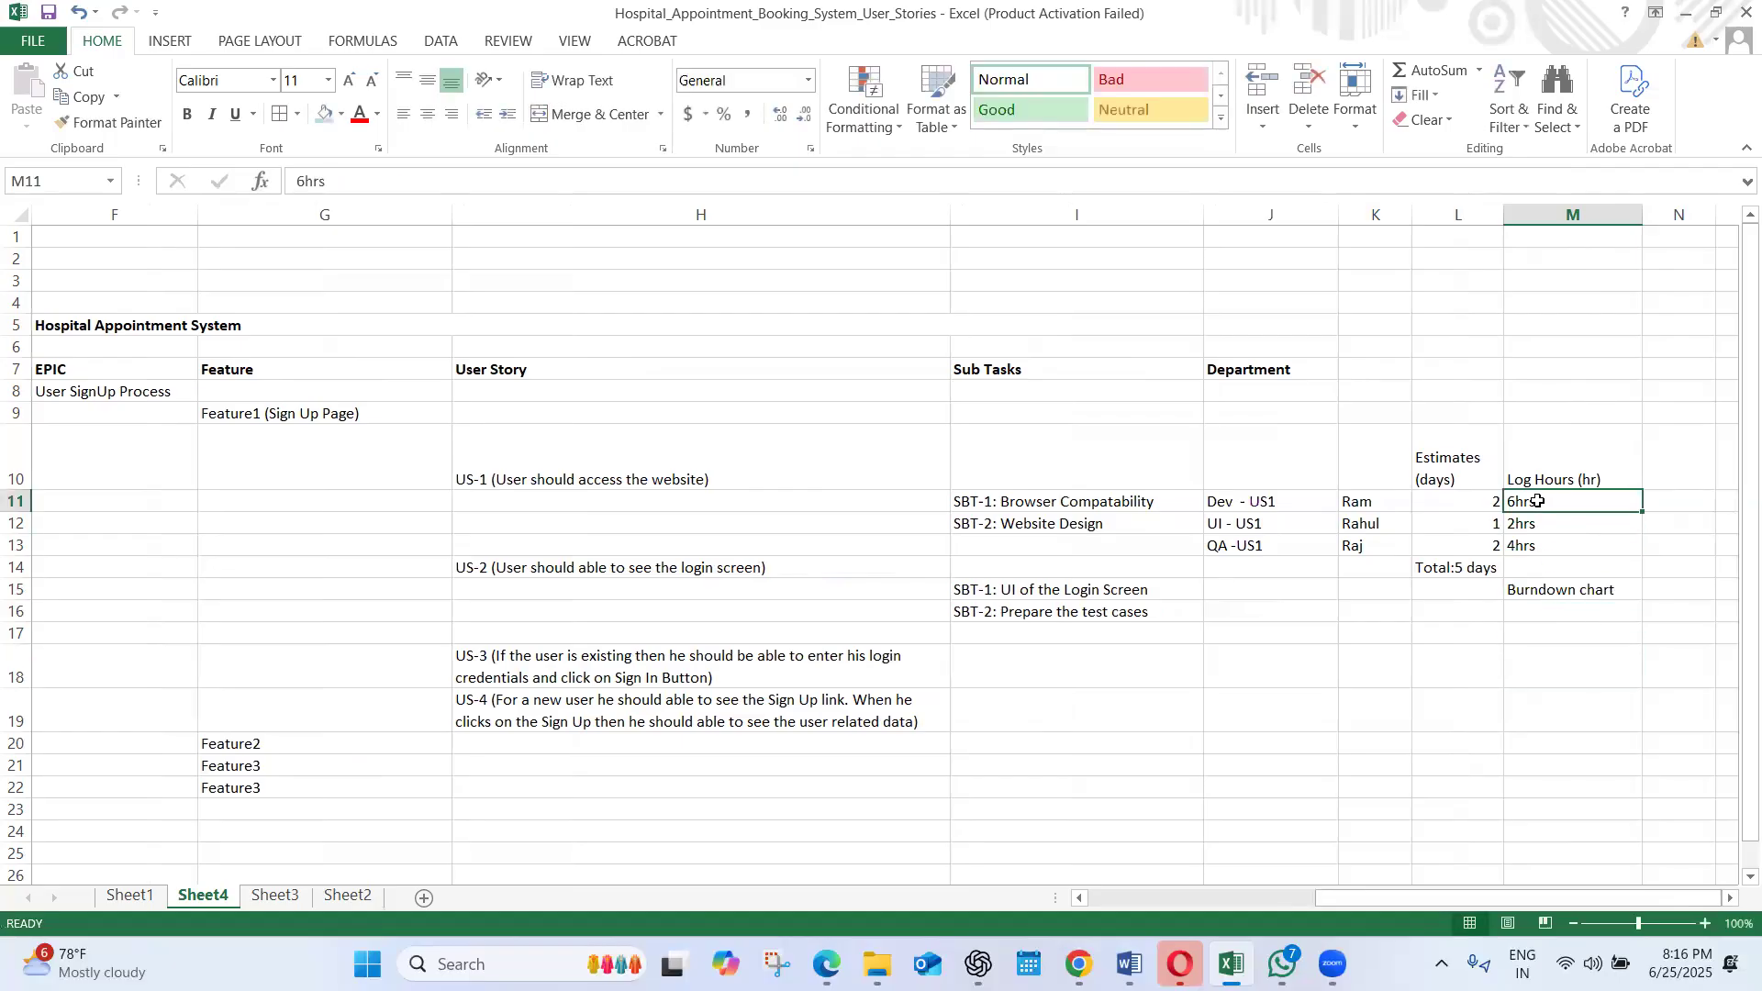
click(1545, 614)
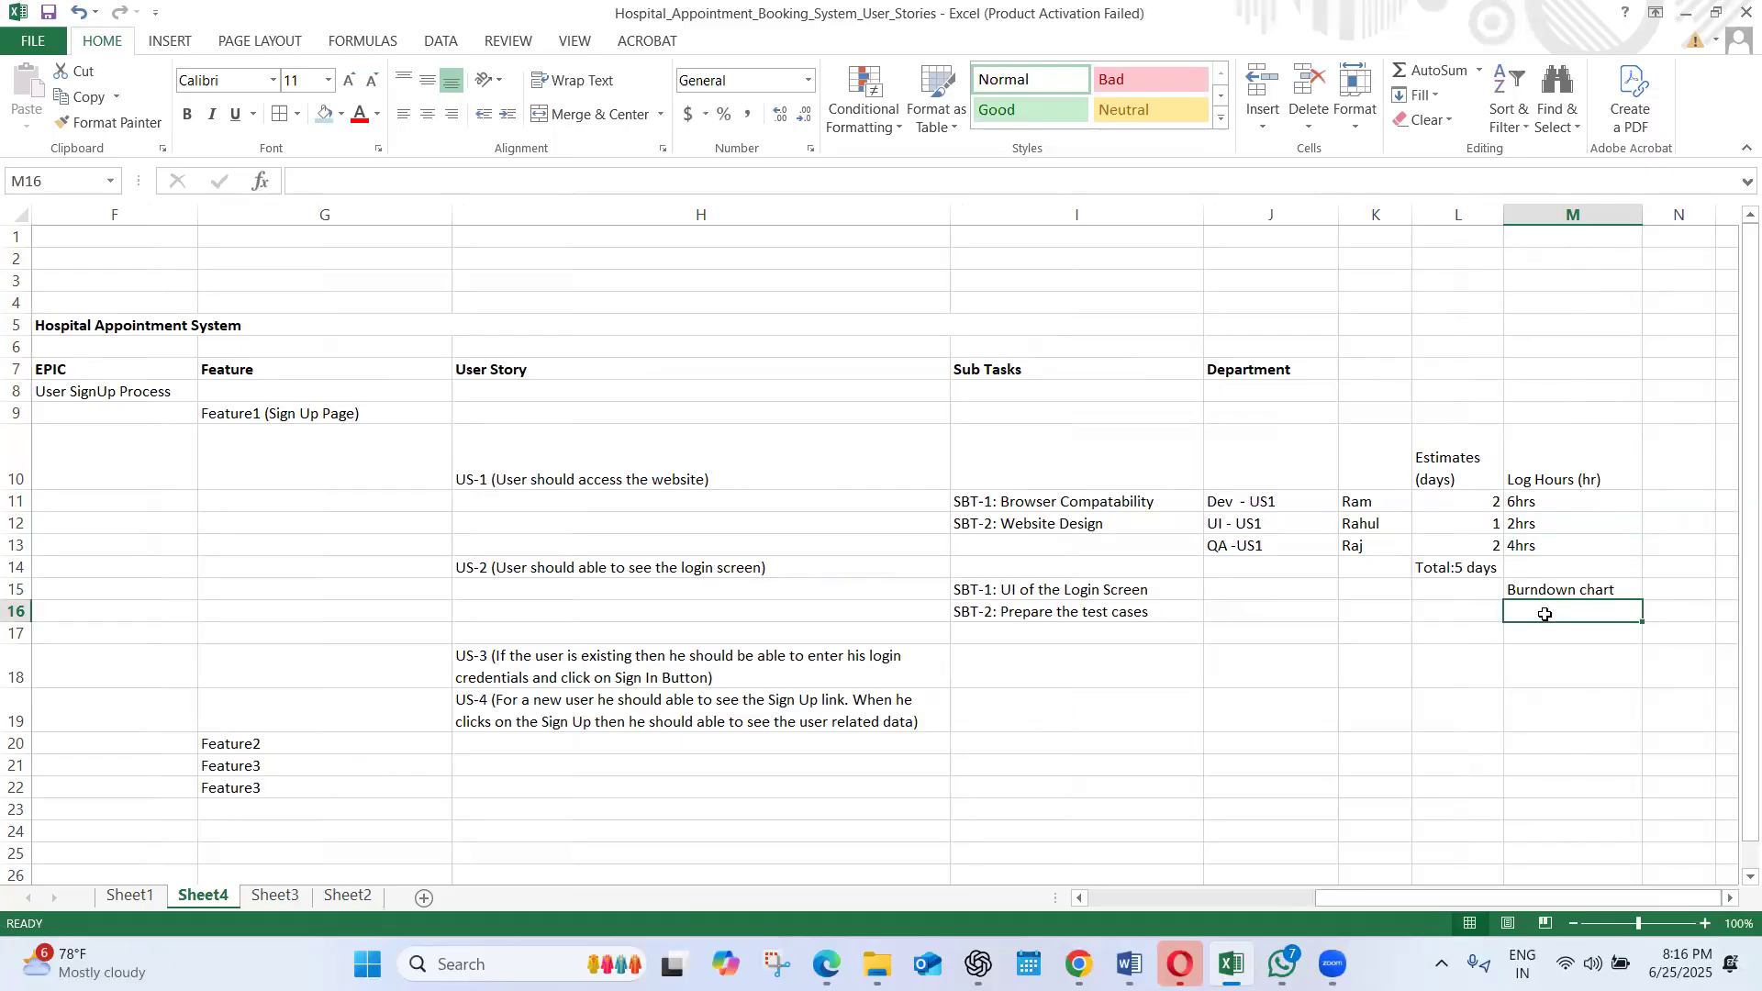
text(Tota)
key(BackSpace)
key(BackSpace)
text(tal)
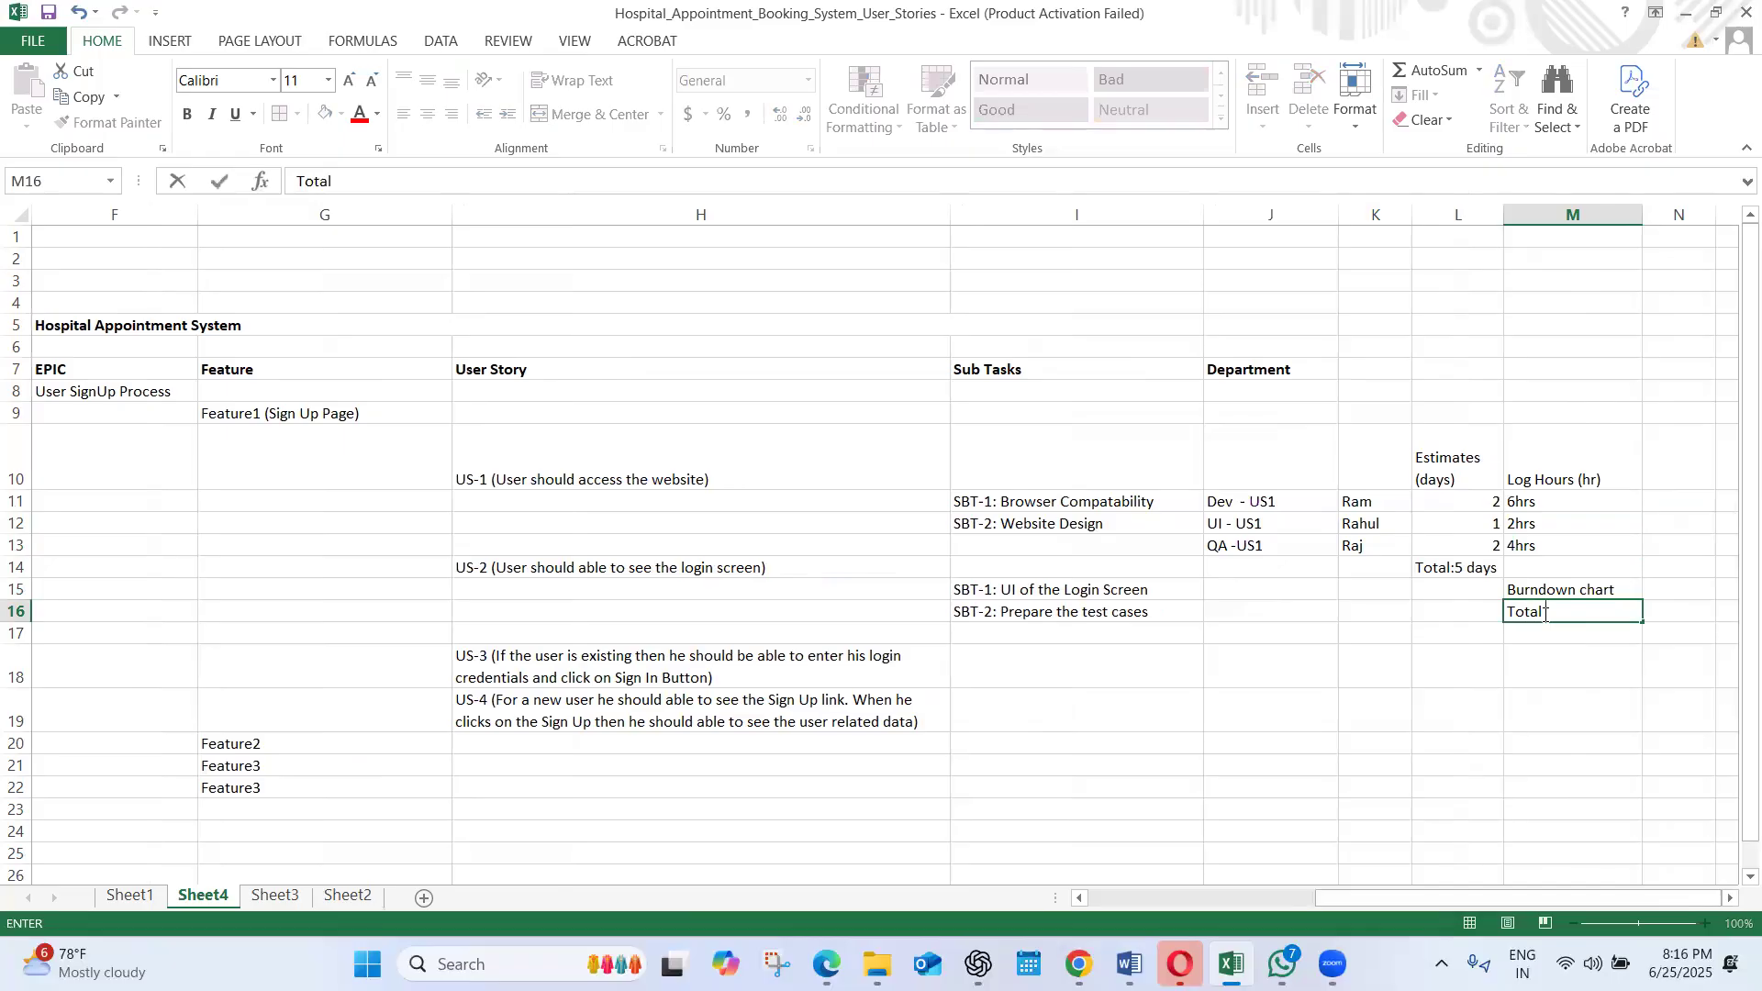
text( Estimates Provi)
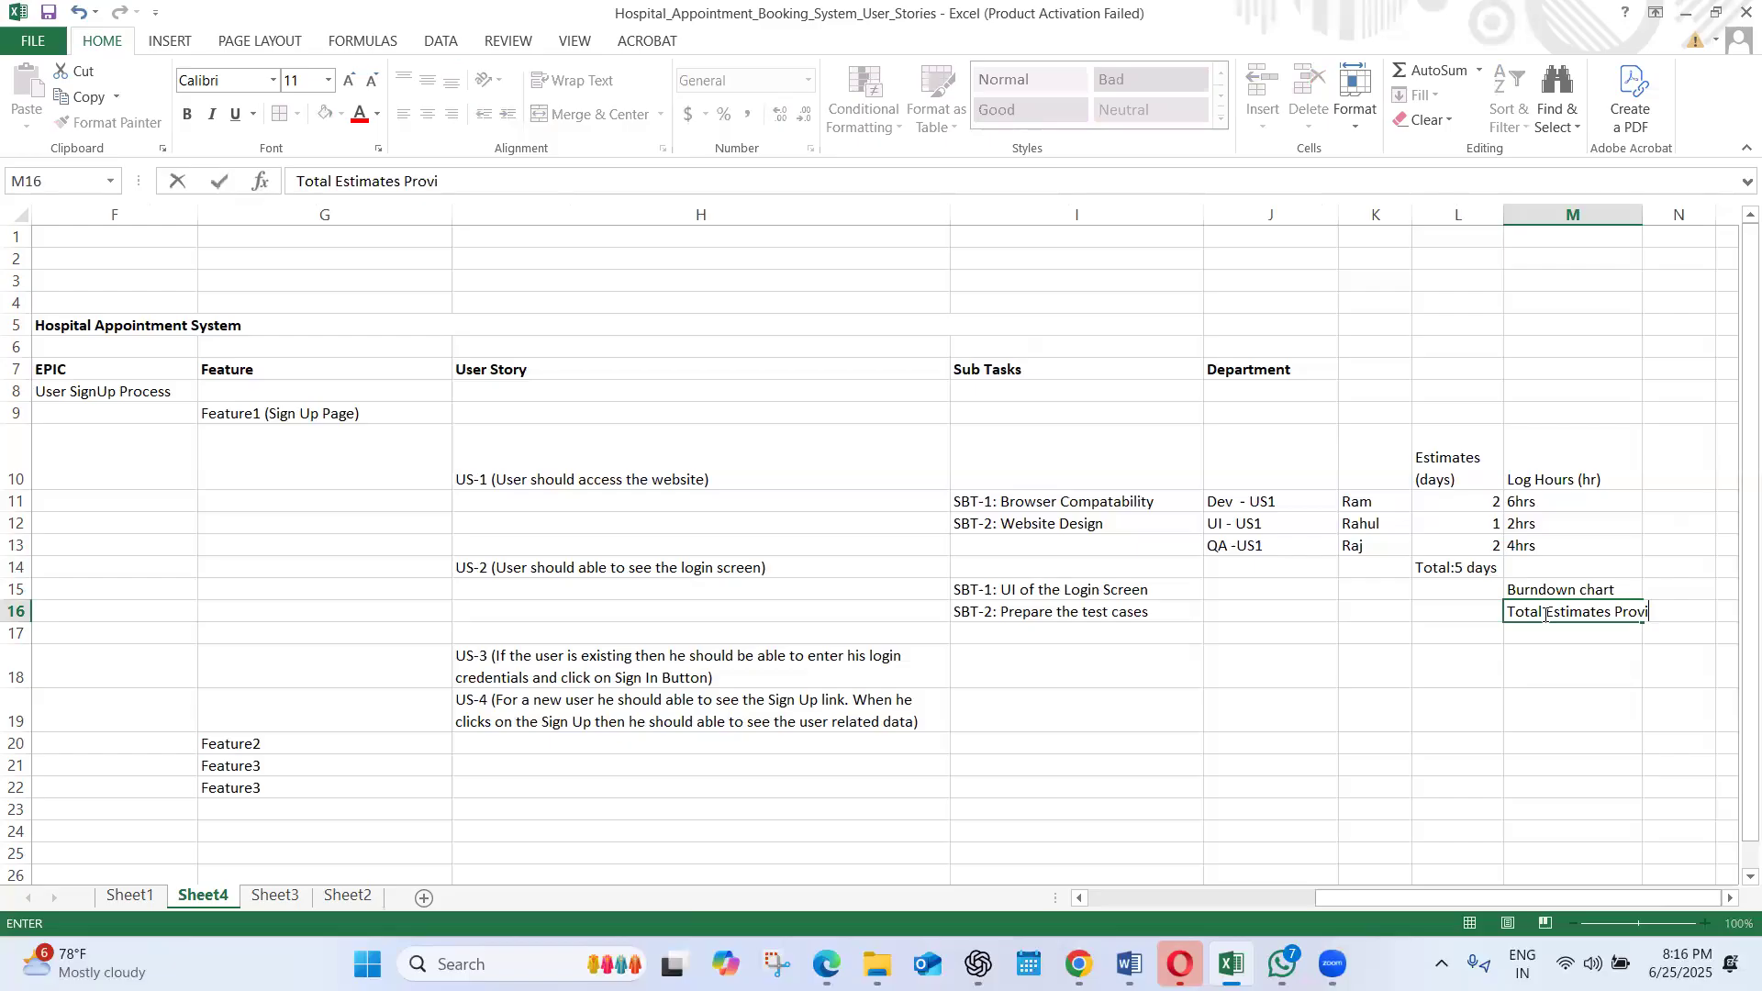
text(ded by)
key(BackSpace)
key(BackSpace)
key(BackSpace)
key(BackSpace)
key(BackSpace)
key(BackSpace)
key(BackSpace)
key(BackSpace)
key(BackSpace)
key(BackSpace)
key(BackSpace)
key(BackSpace)
key(BackSpace)
text(/)
text(Efforts )
text(lo)
key(BackSpace)
key(BackSpace)
key(BackSpace)
key(BackSpace)
key(BackSpace)
key(BackSpace)
key(BackSpace)
key(BackSpace)
key(BackSpace)
key(BackSpace)
text(Log Hourd)
key(BackSpace)
text(s)
click(1605, 716)
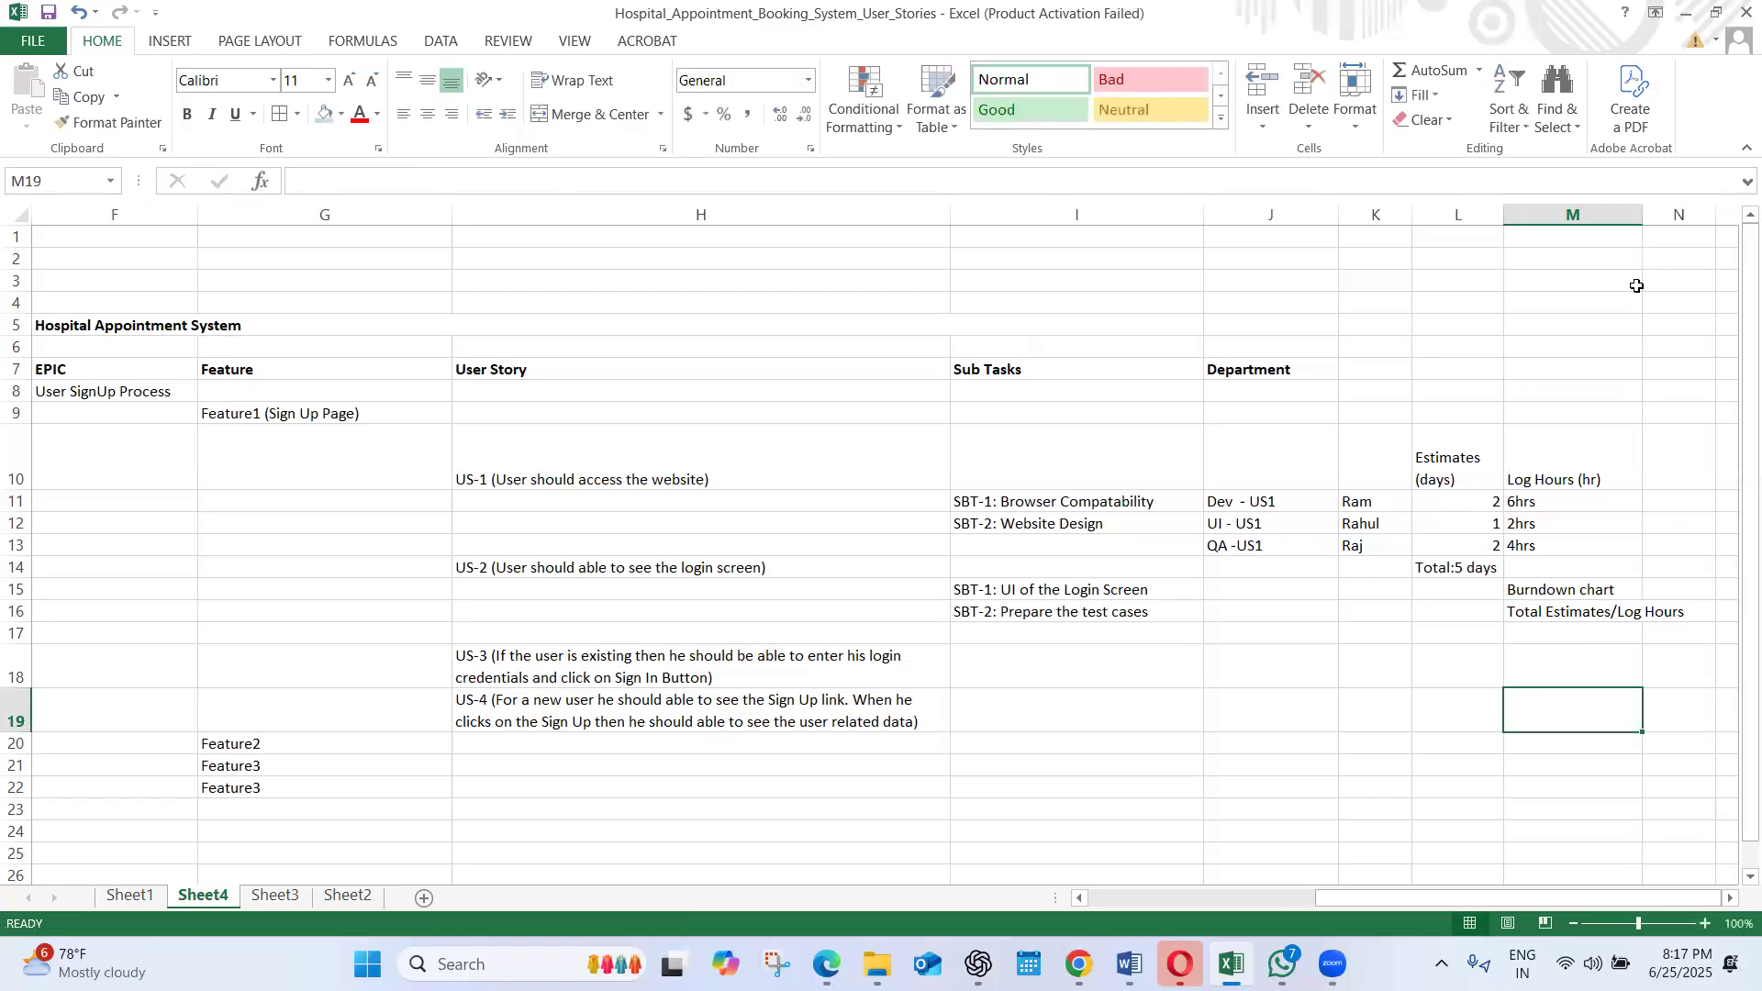
drag(1643, 214, 1699, 214)
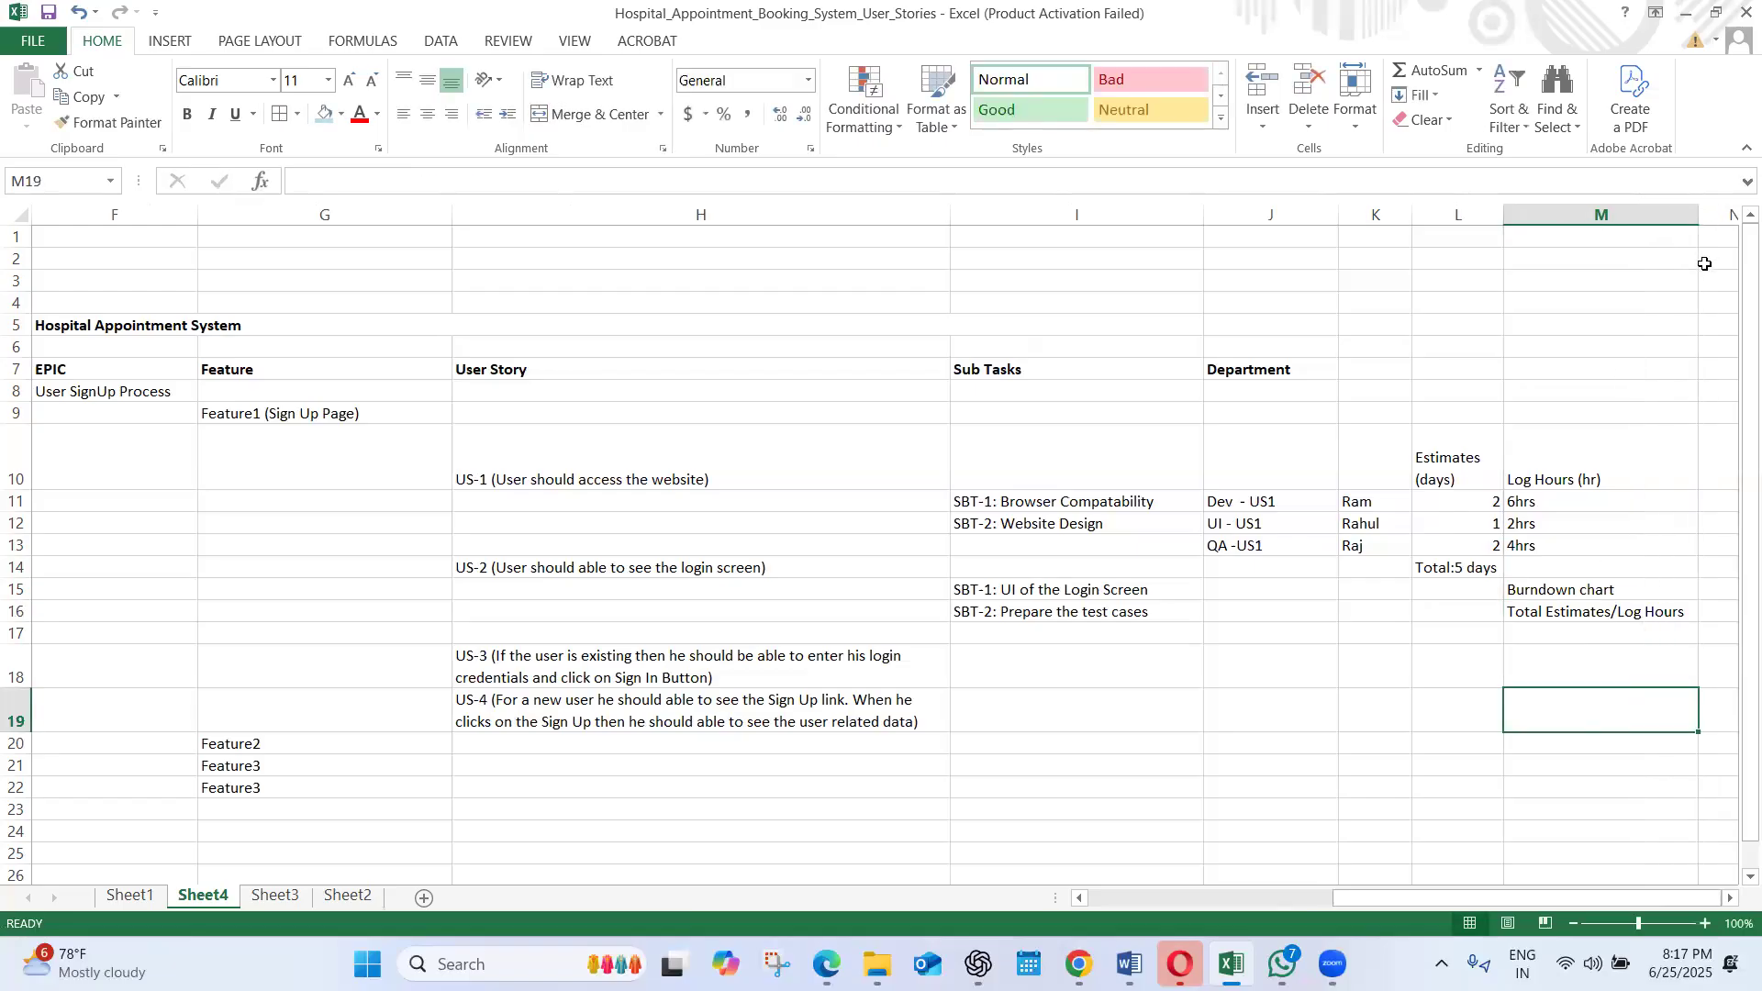
Enter 8 in N16 beside the "Total Estimates/Log Hours" label and 8 in N17 below it
click(1555, 612)
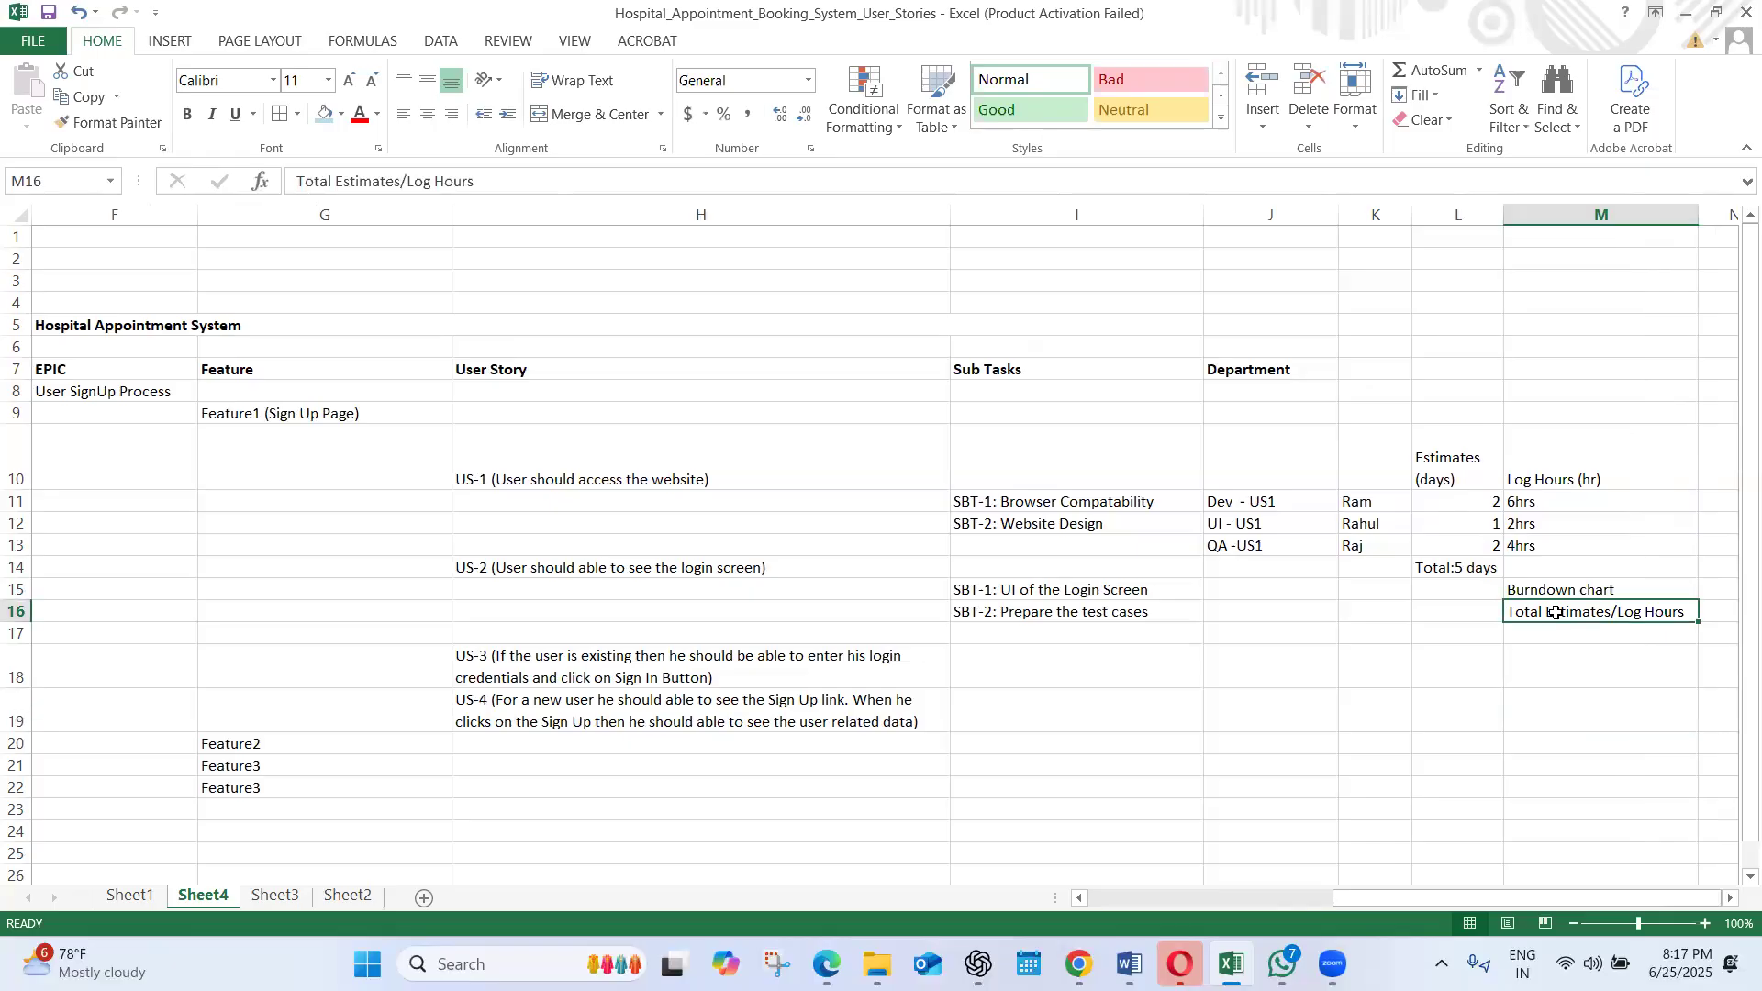
click(1731, 899)
click(1731, 900)
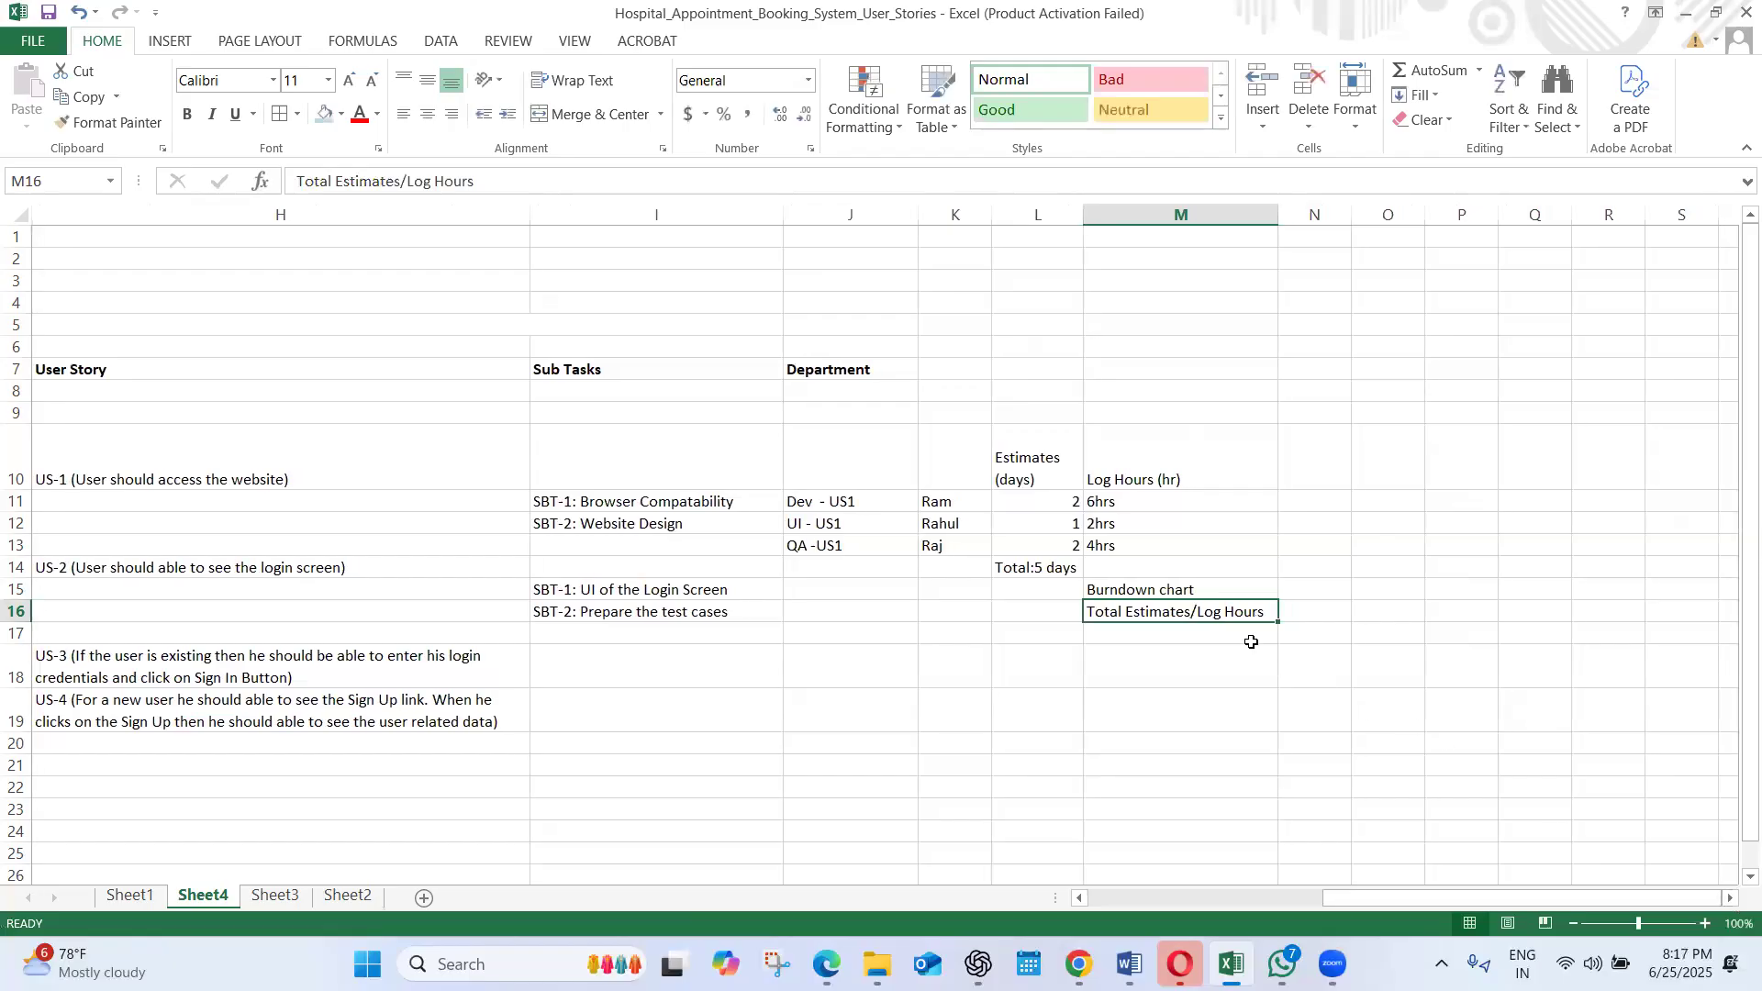
click(1243, 635)
click(1327, 599)
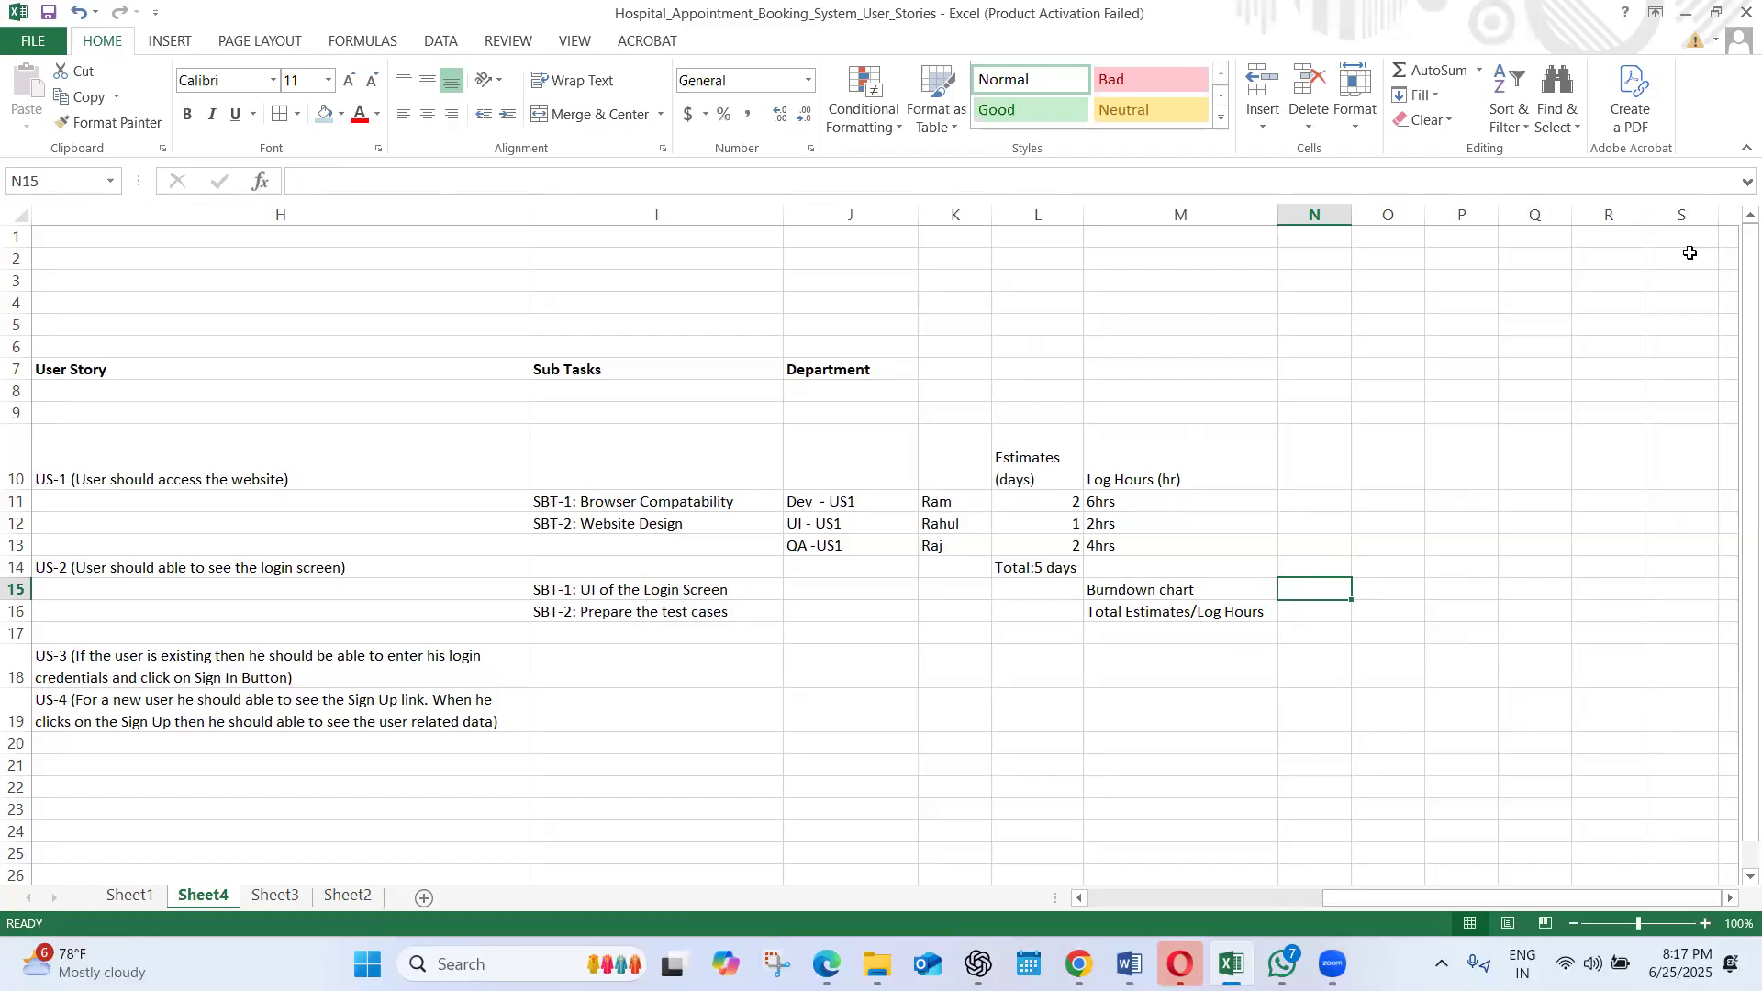
click(1308, 607)
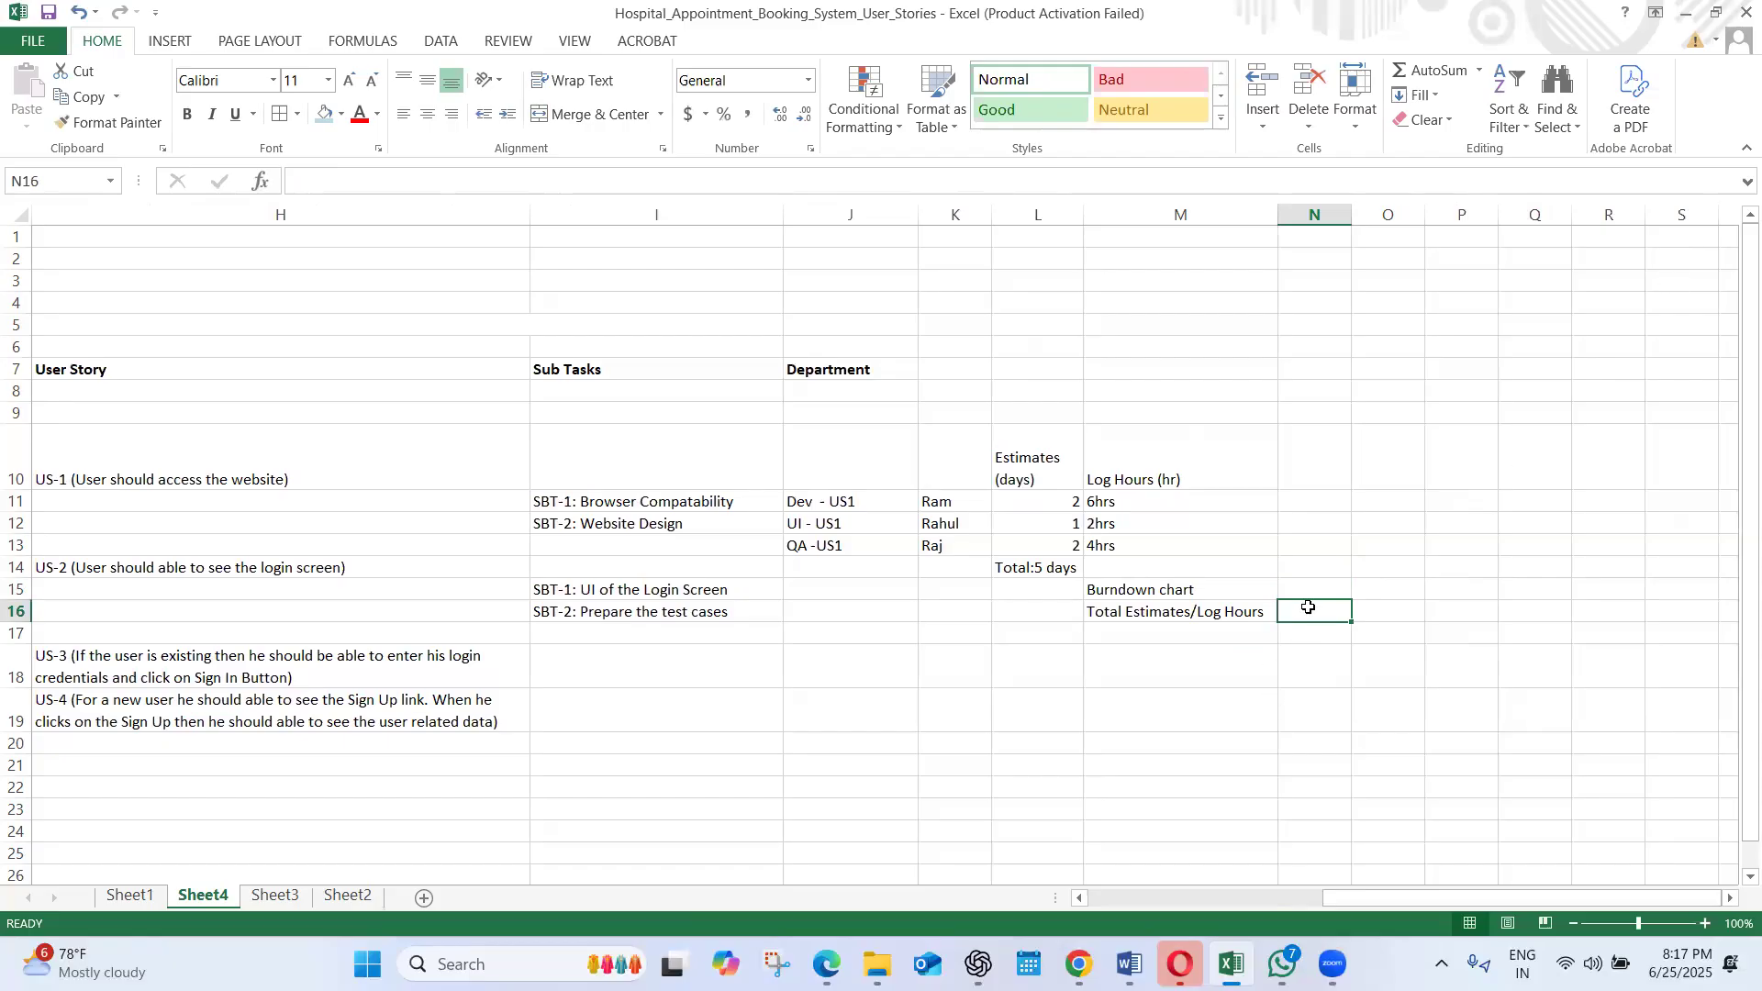
text(8)
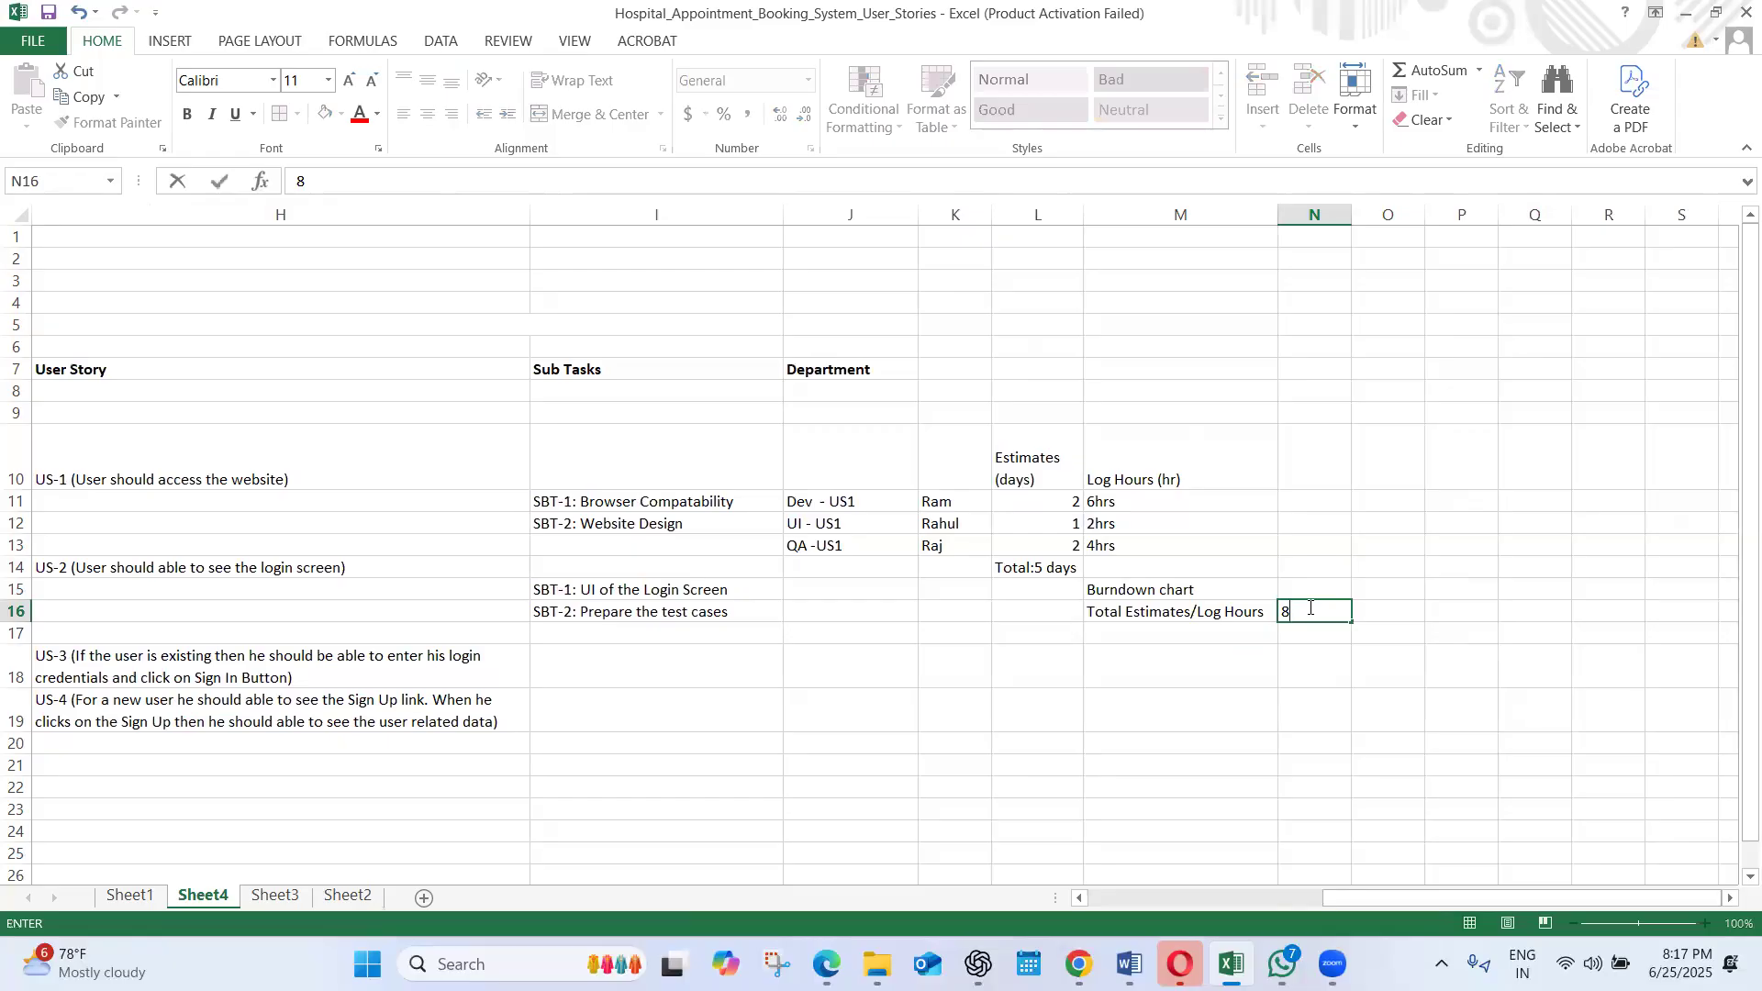
click(1311, 633)
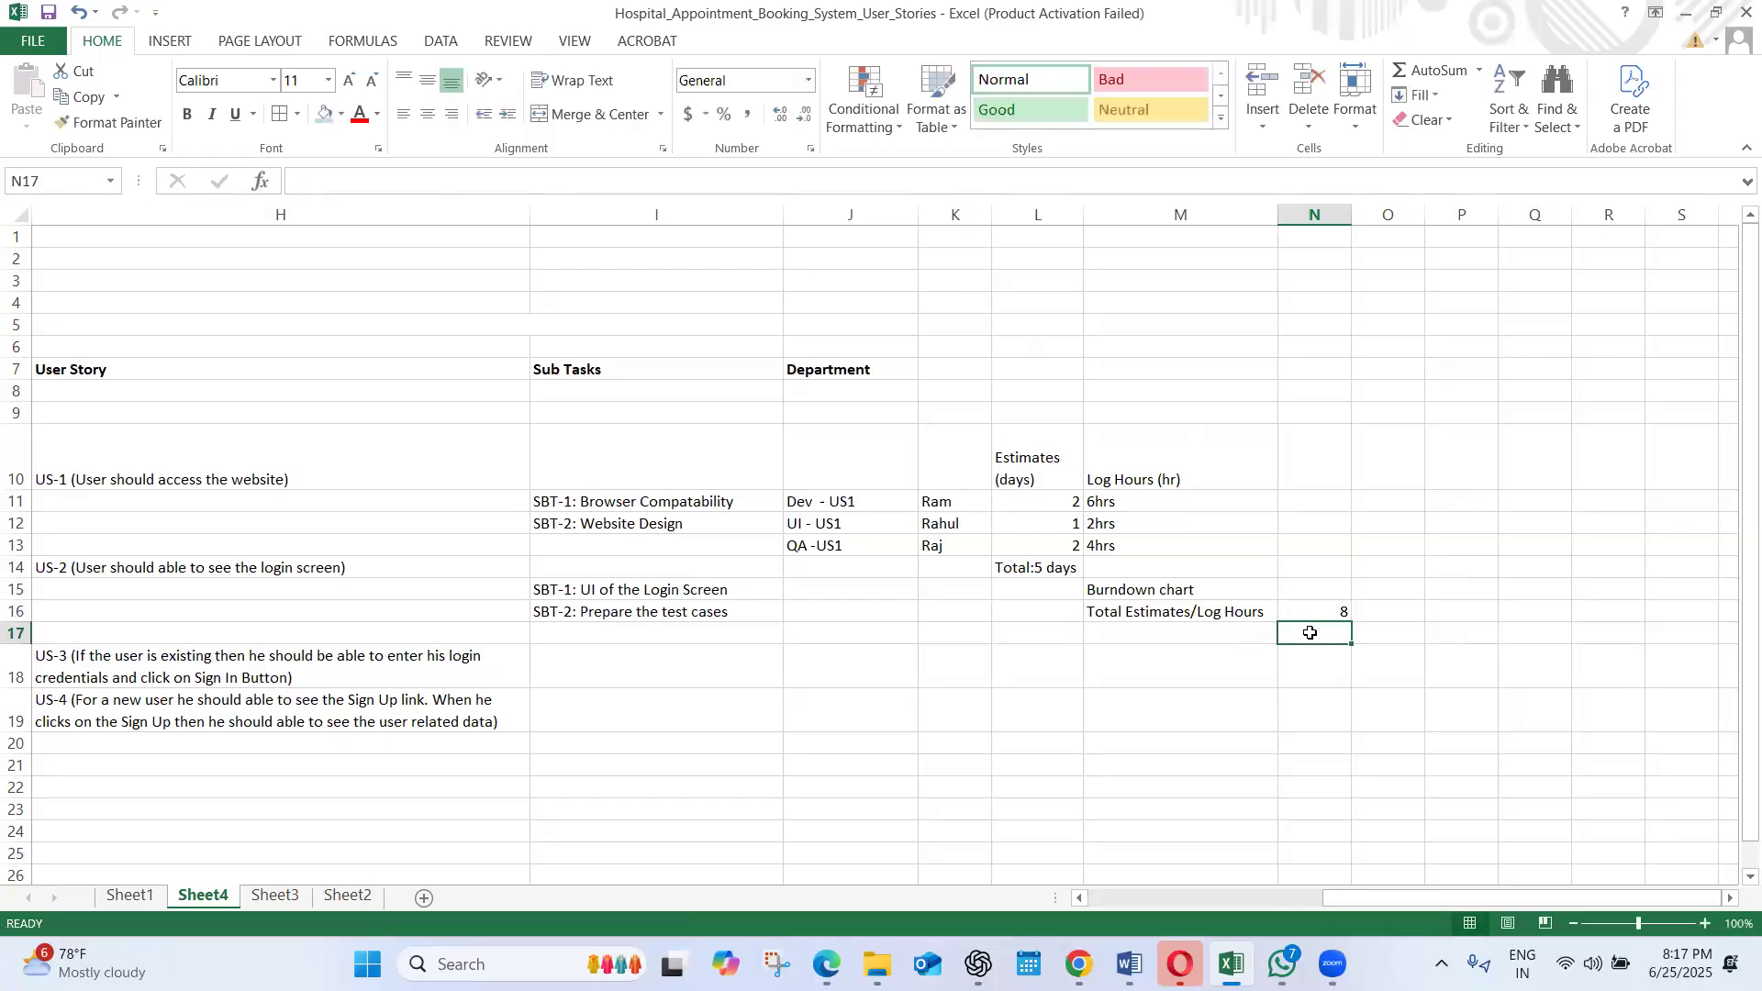
text(8)
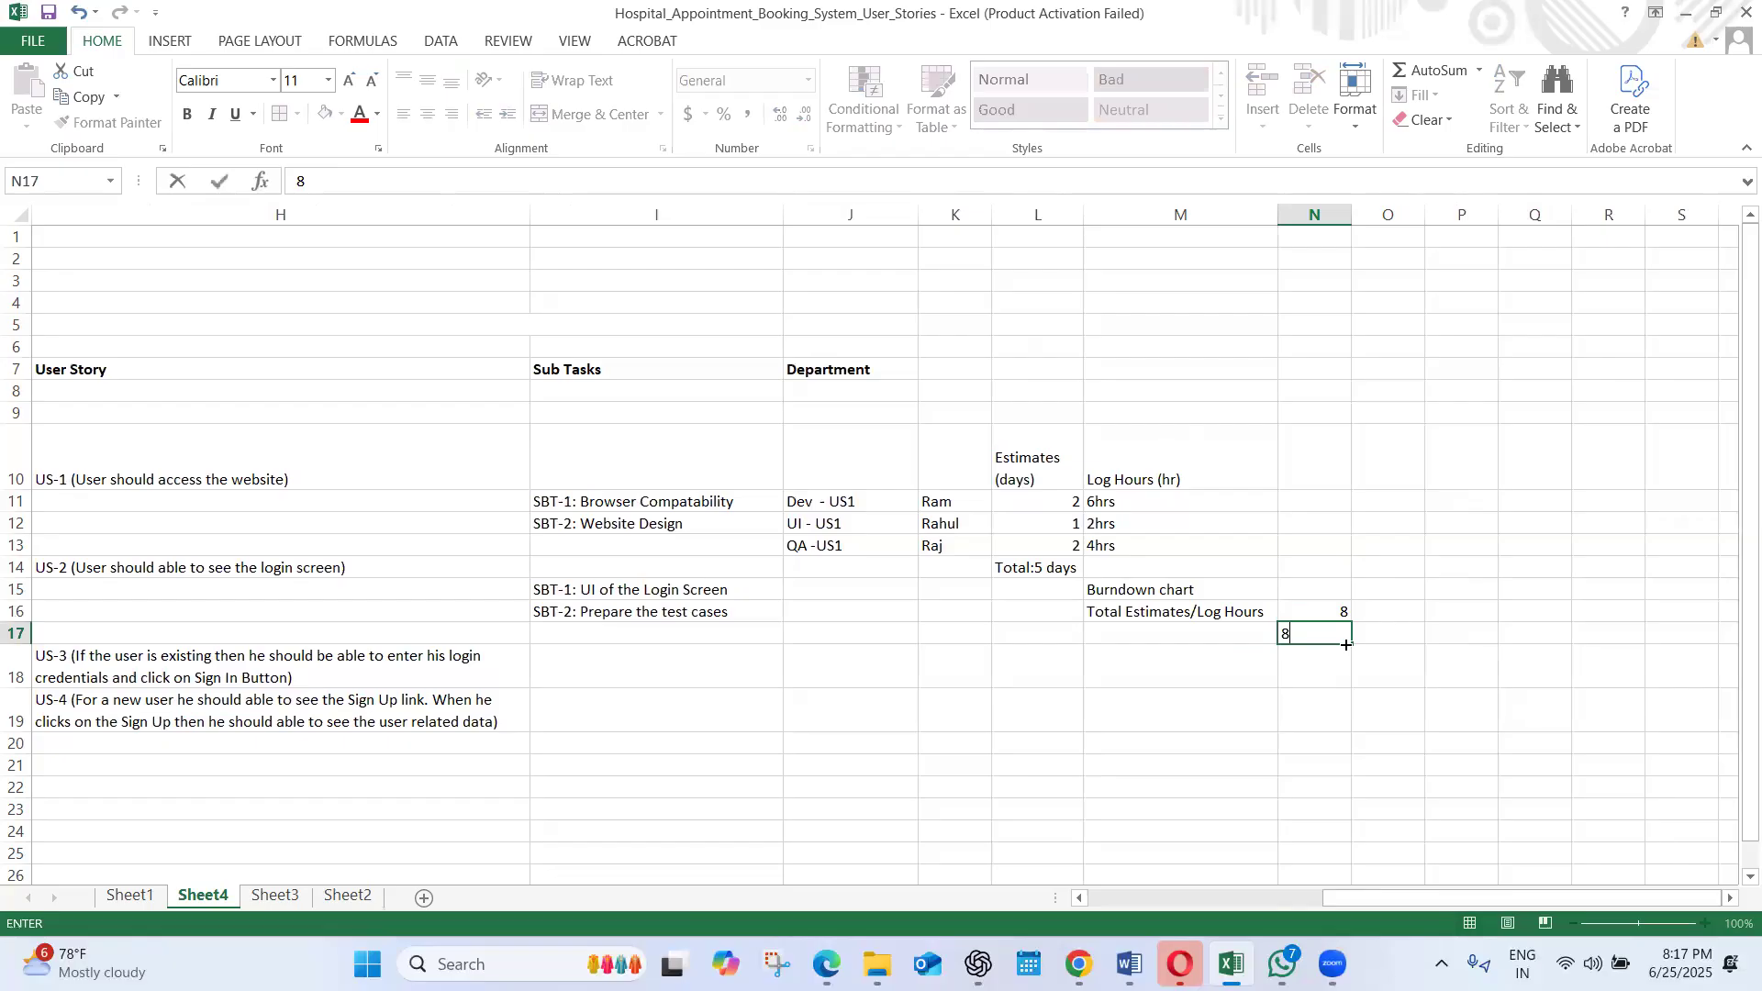
click(1347, 643)
click(1374, 632)
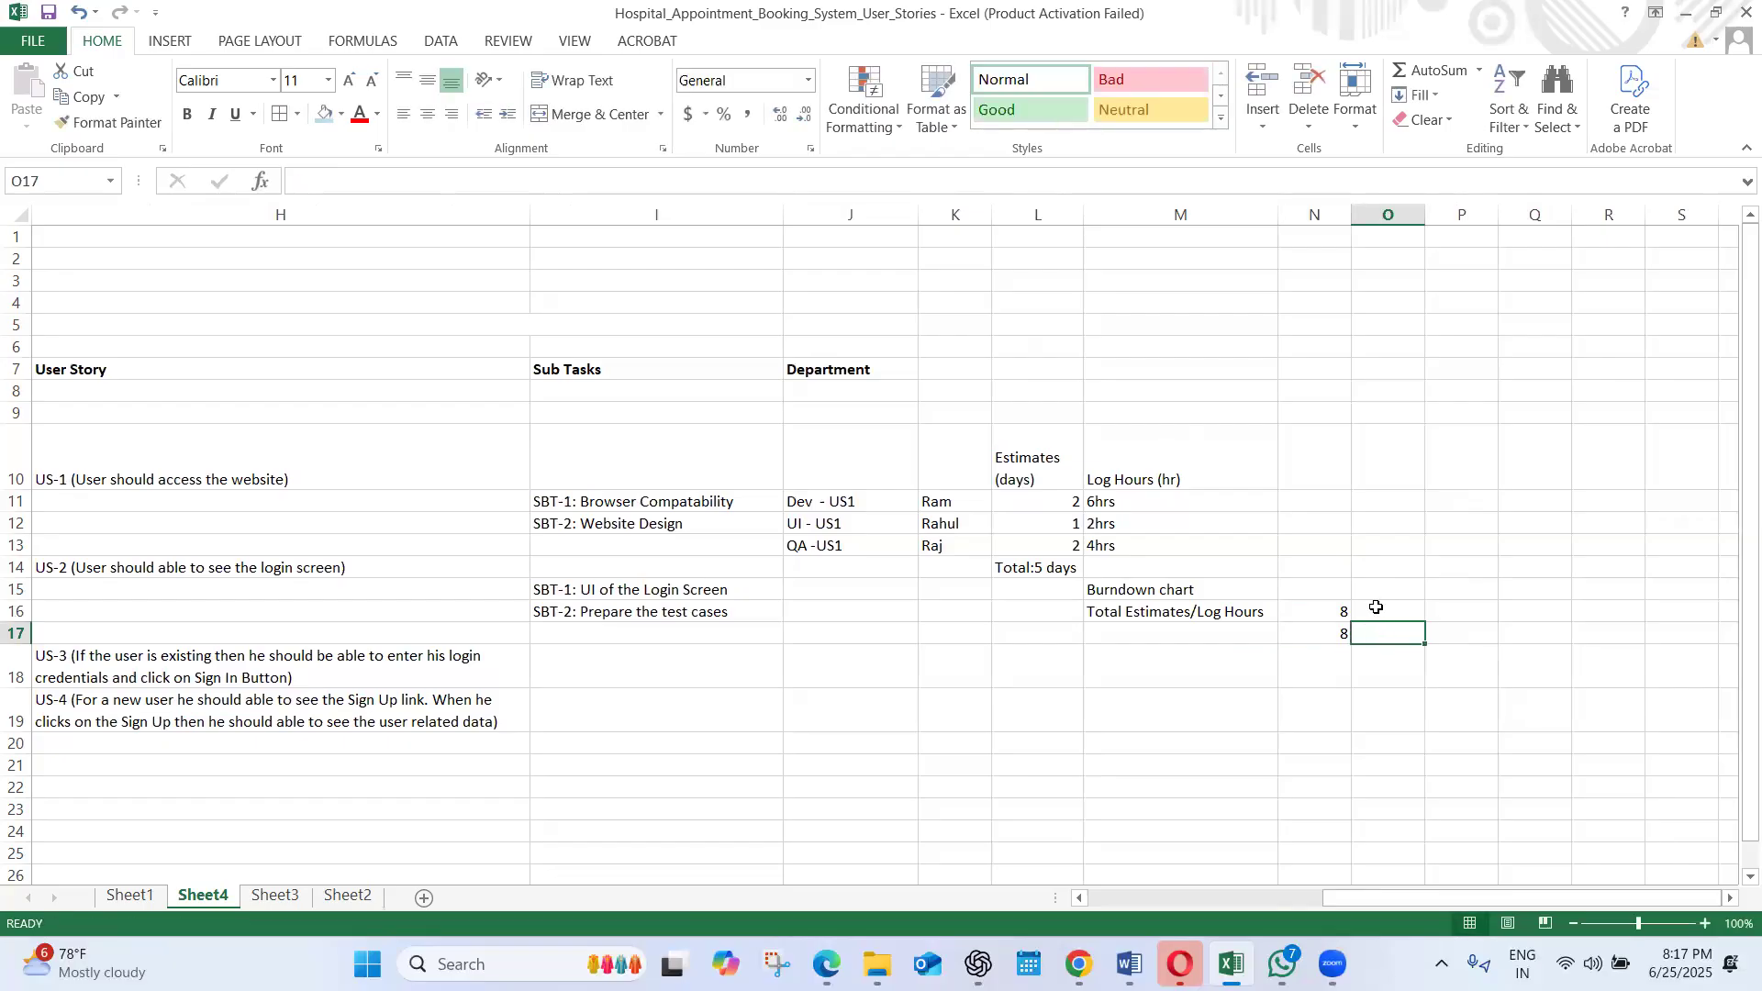
Draw a vertical straight line about 1.67" high in column N above the burndown data and give it the thin black line style
drag(1376, 612, 1479, 571)
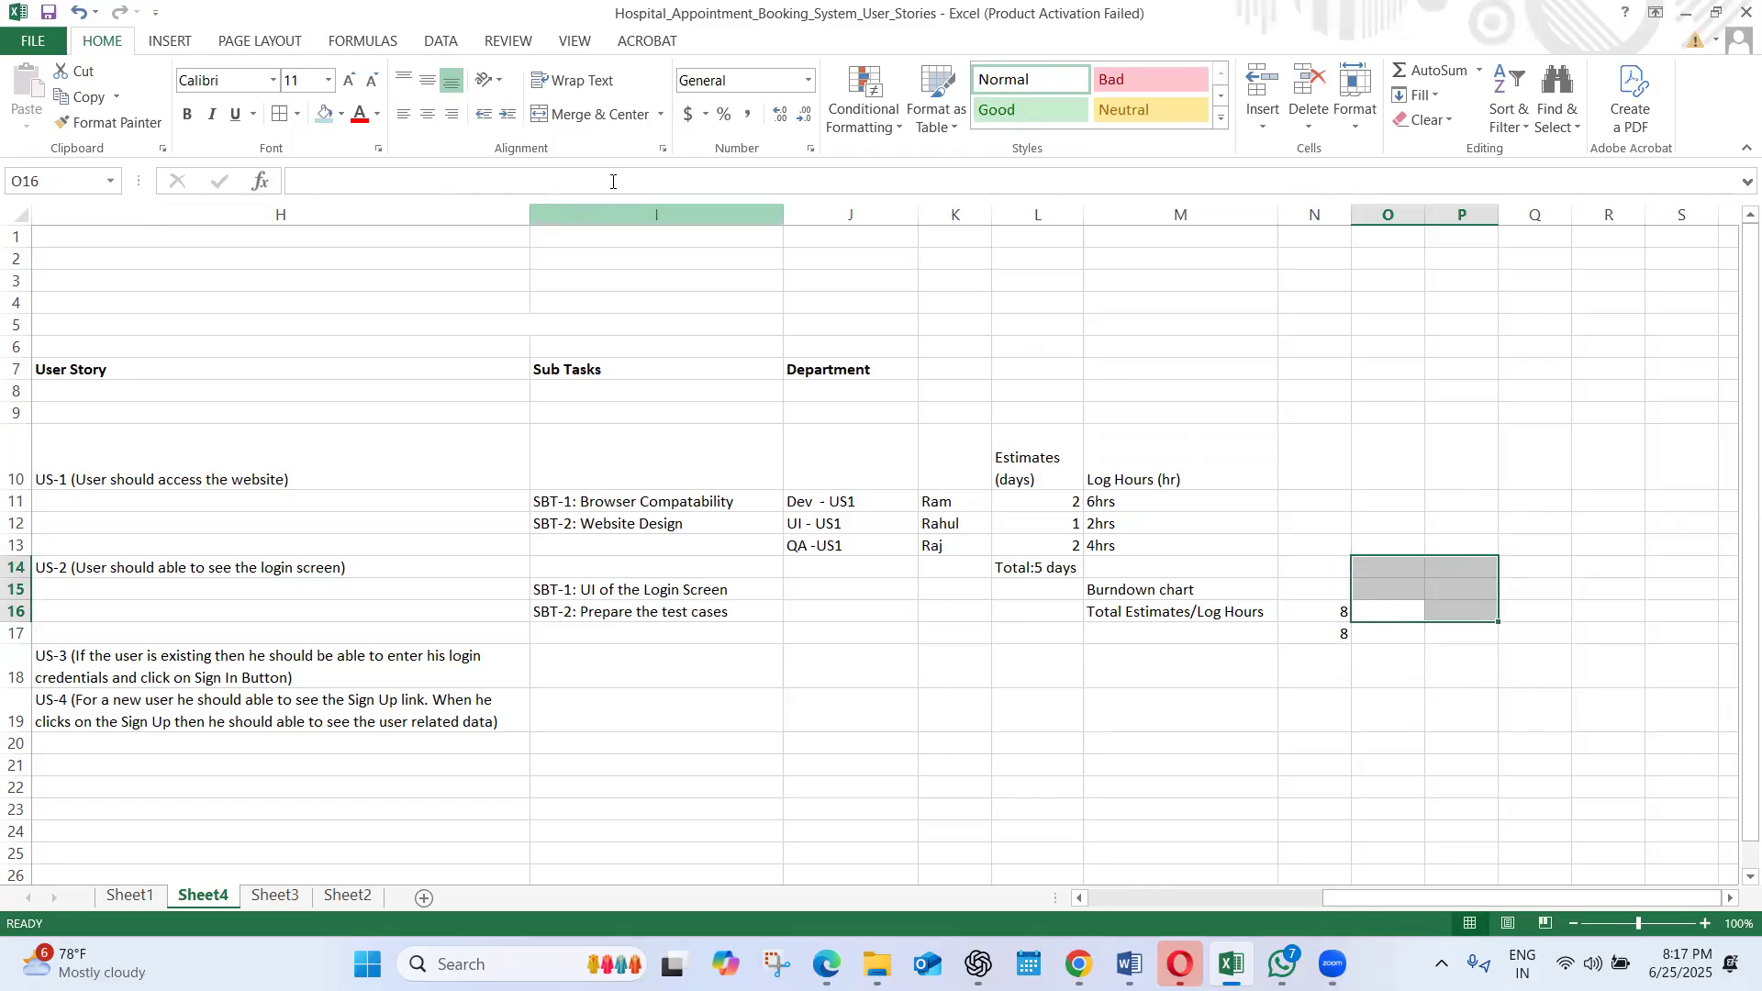
click(175, 42)
click(348, 92)
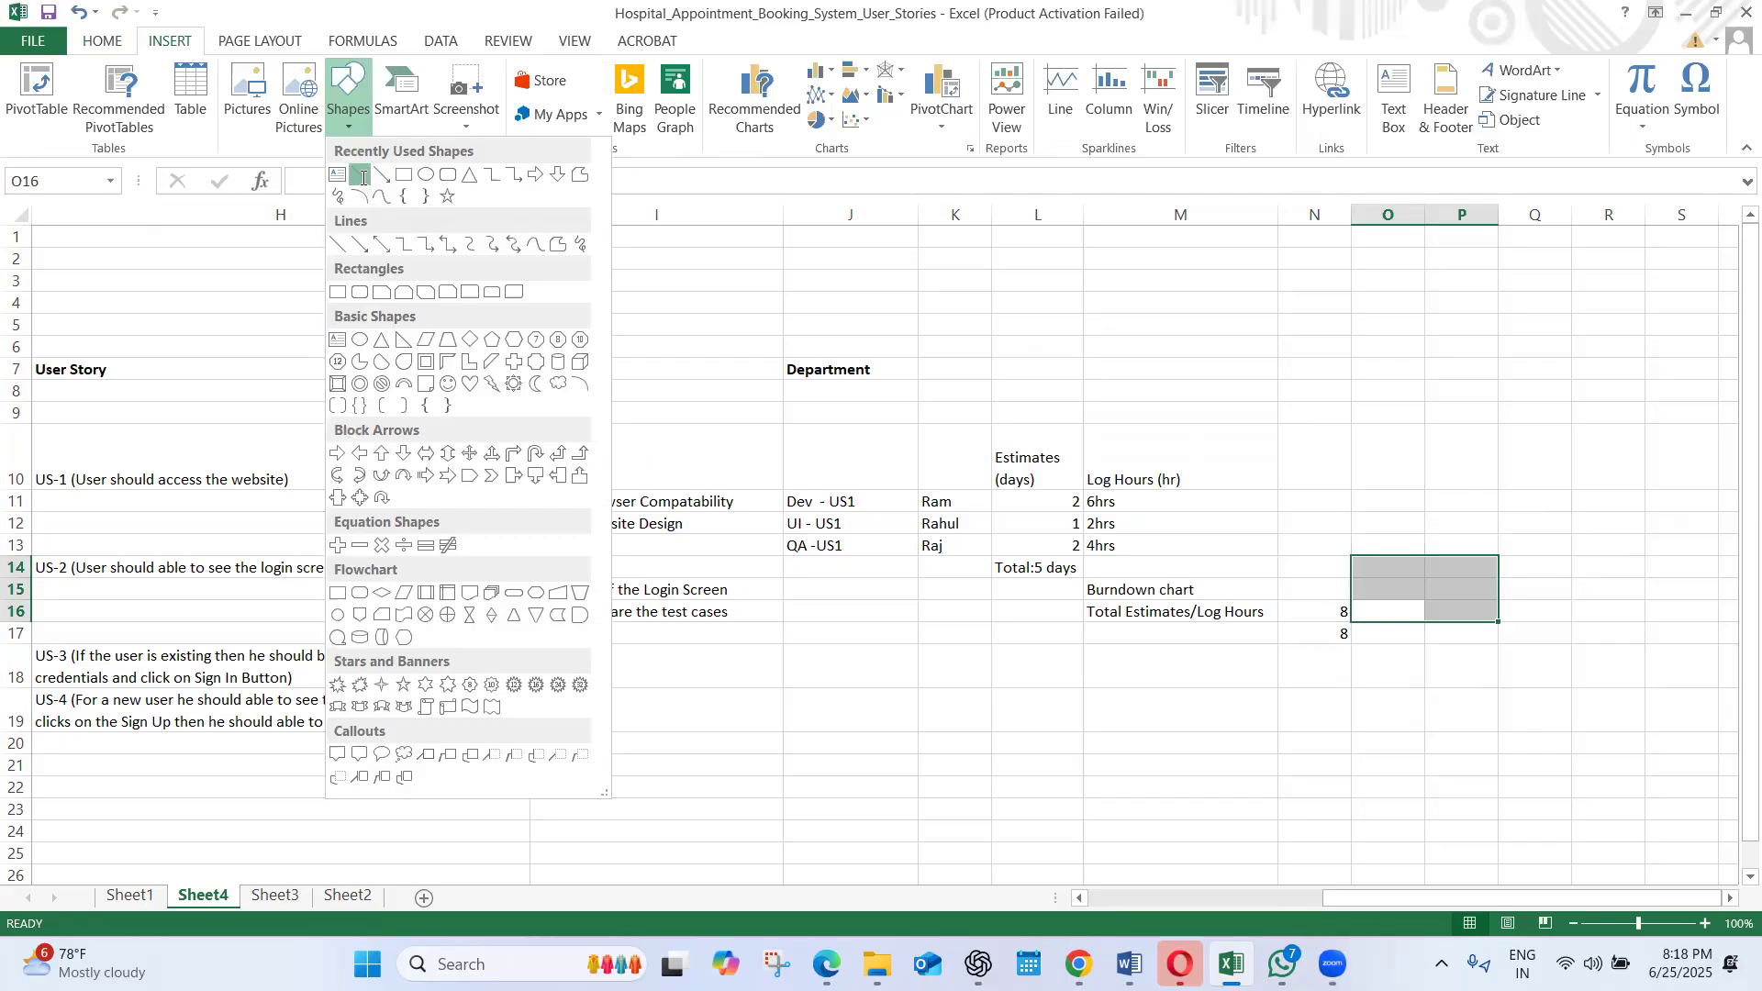
click(363, 178)
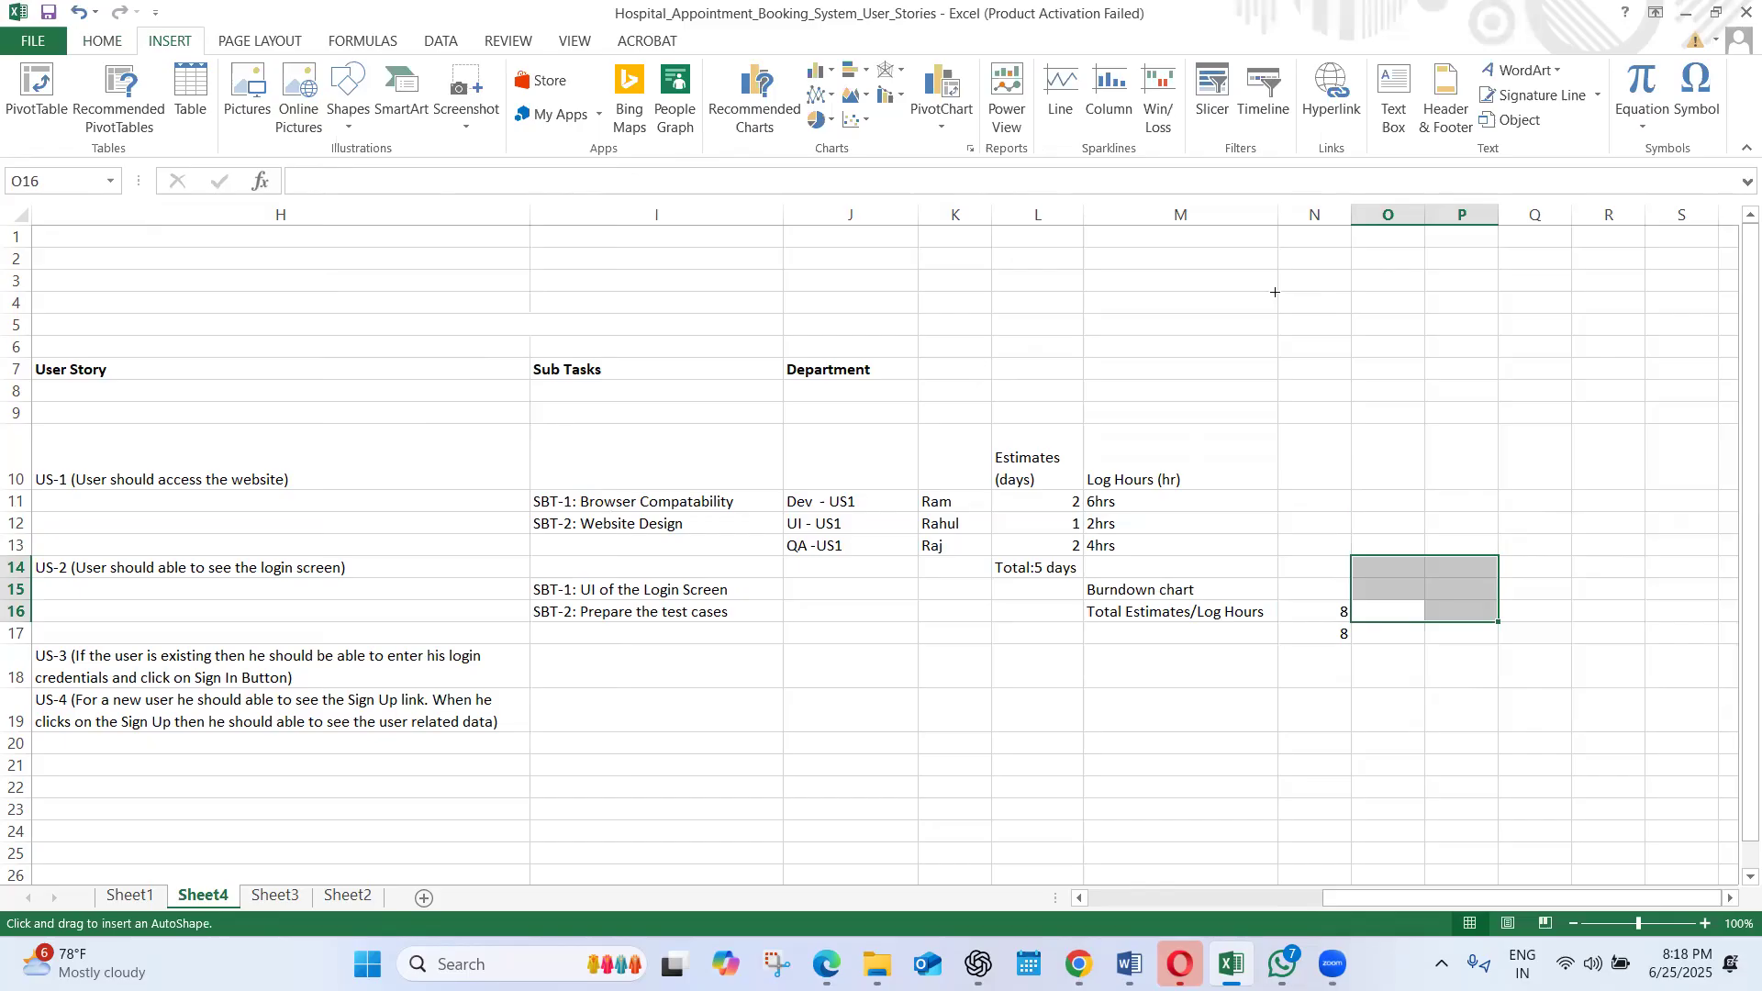
mouse_move(1295, 281)
mouse_down()
mouse_move(1338, 417)
mouse_move(1297, 465)
mouse_up()
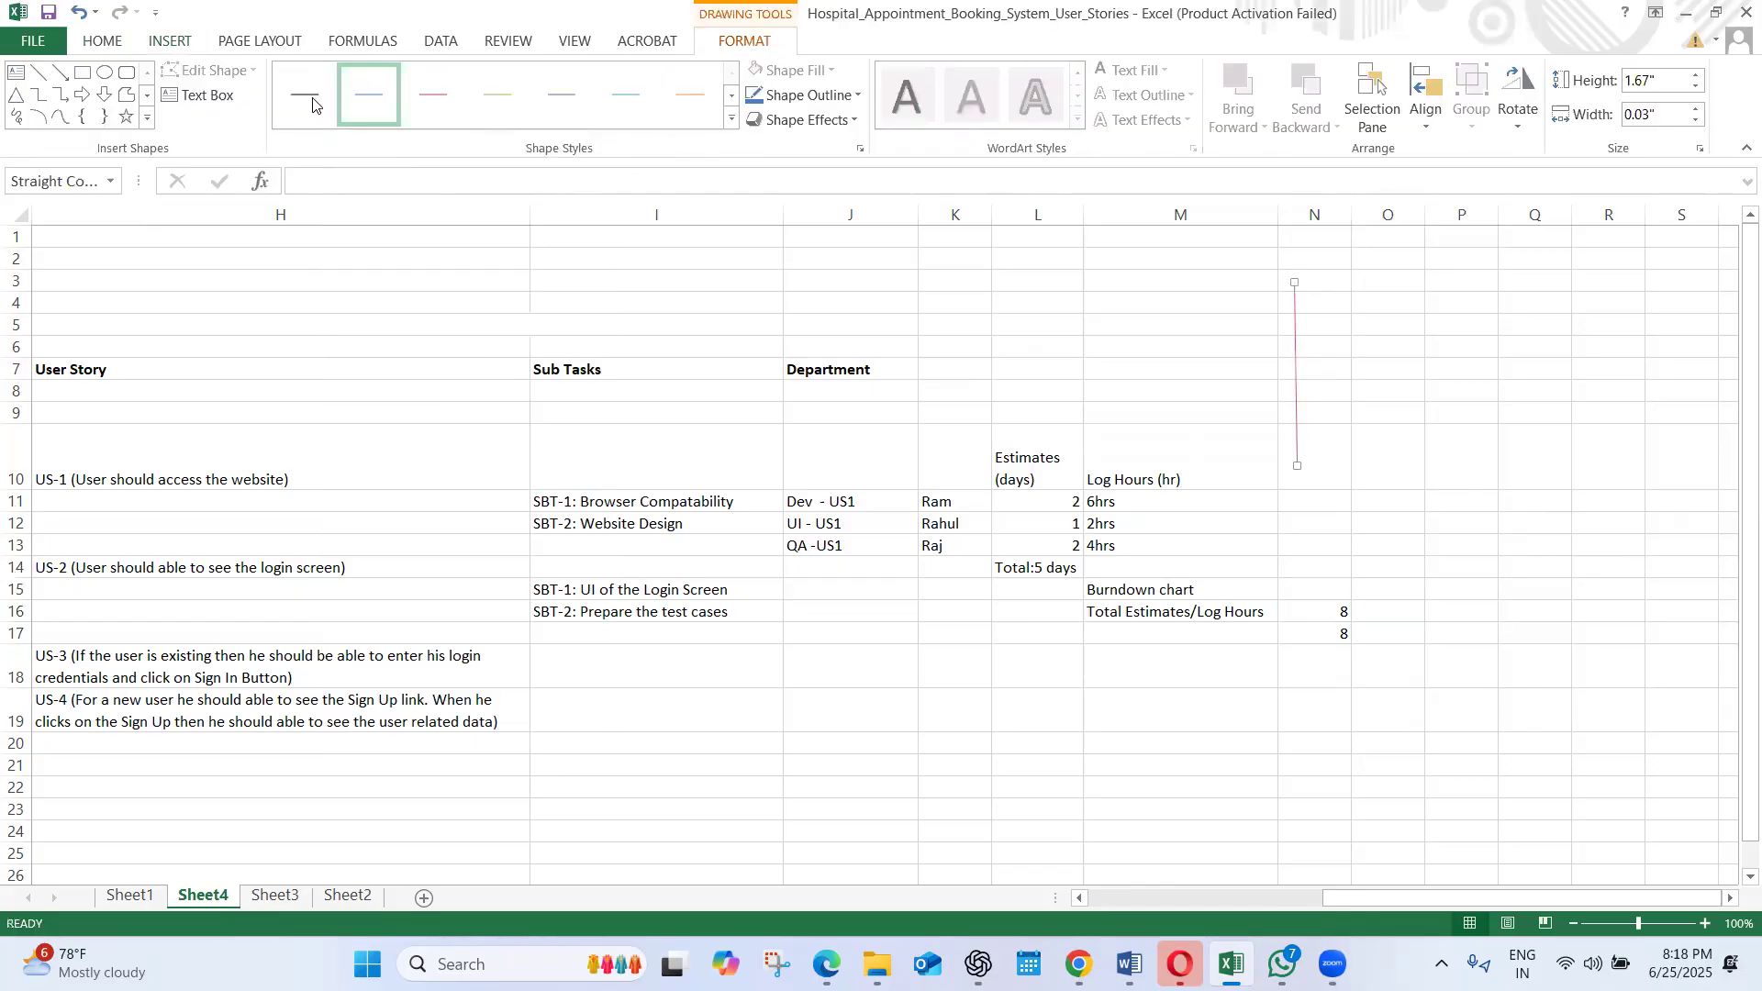
click(312, 95)
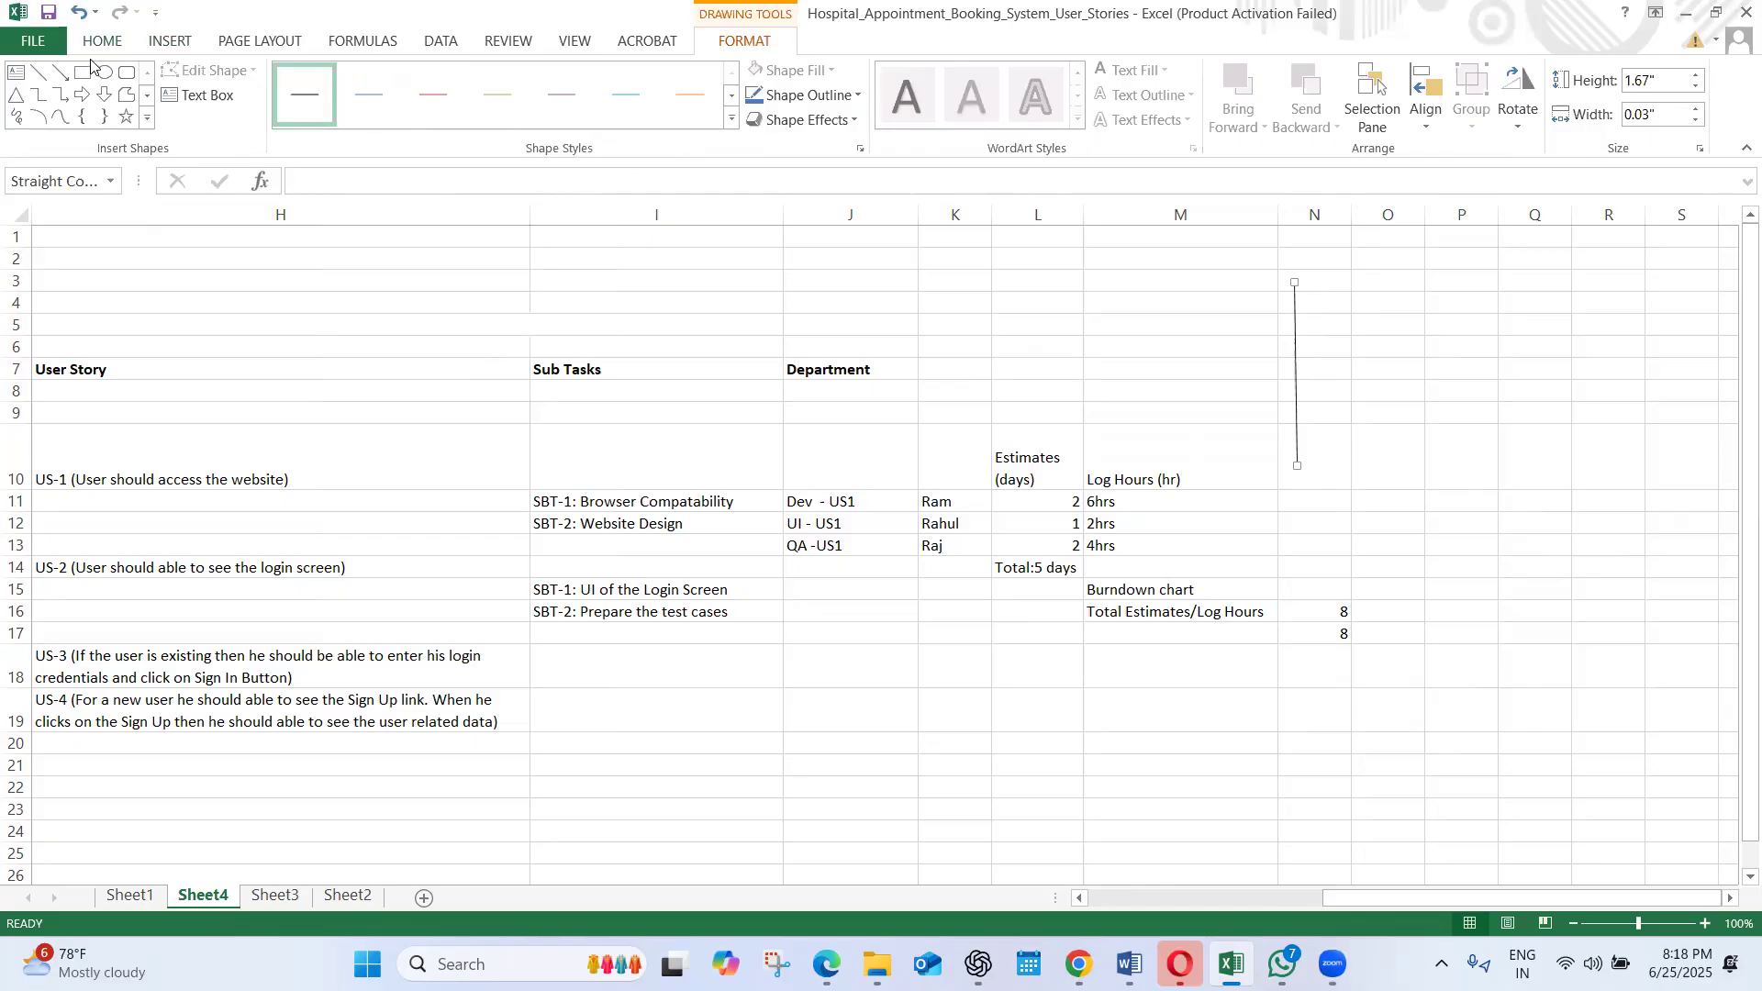
Draw a horizontal straight line about 2.21" wide from the lower end of the vertical line to form the chart's second axis
click(166, 42)
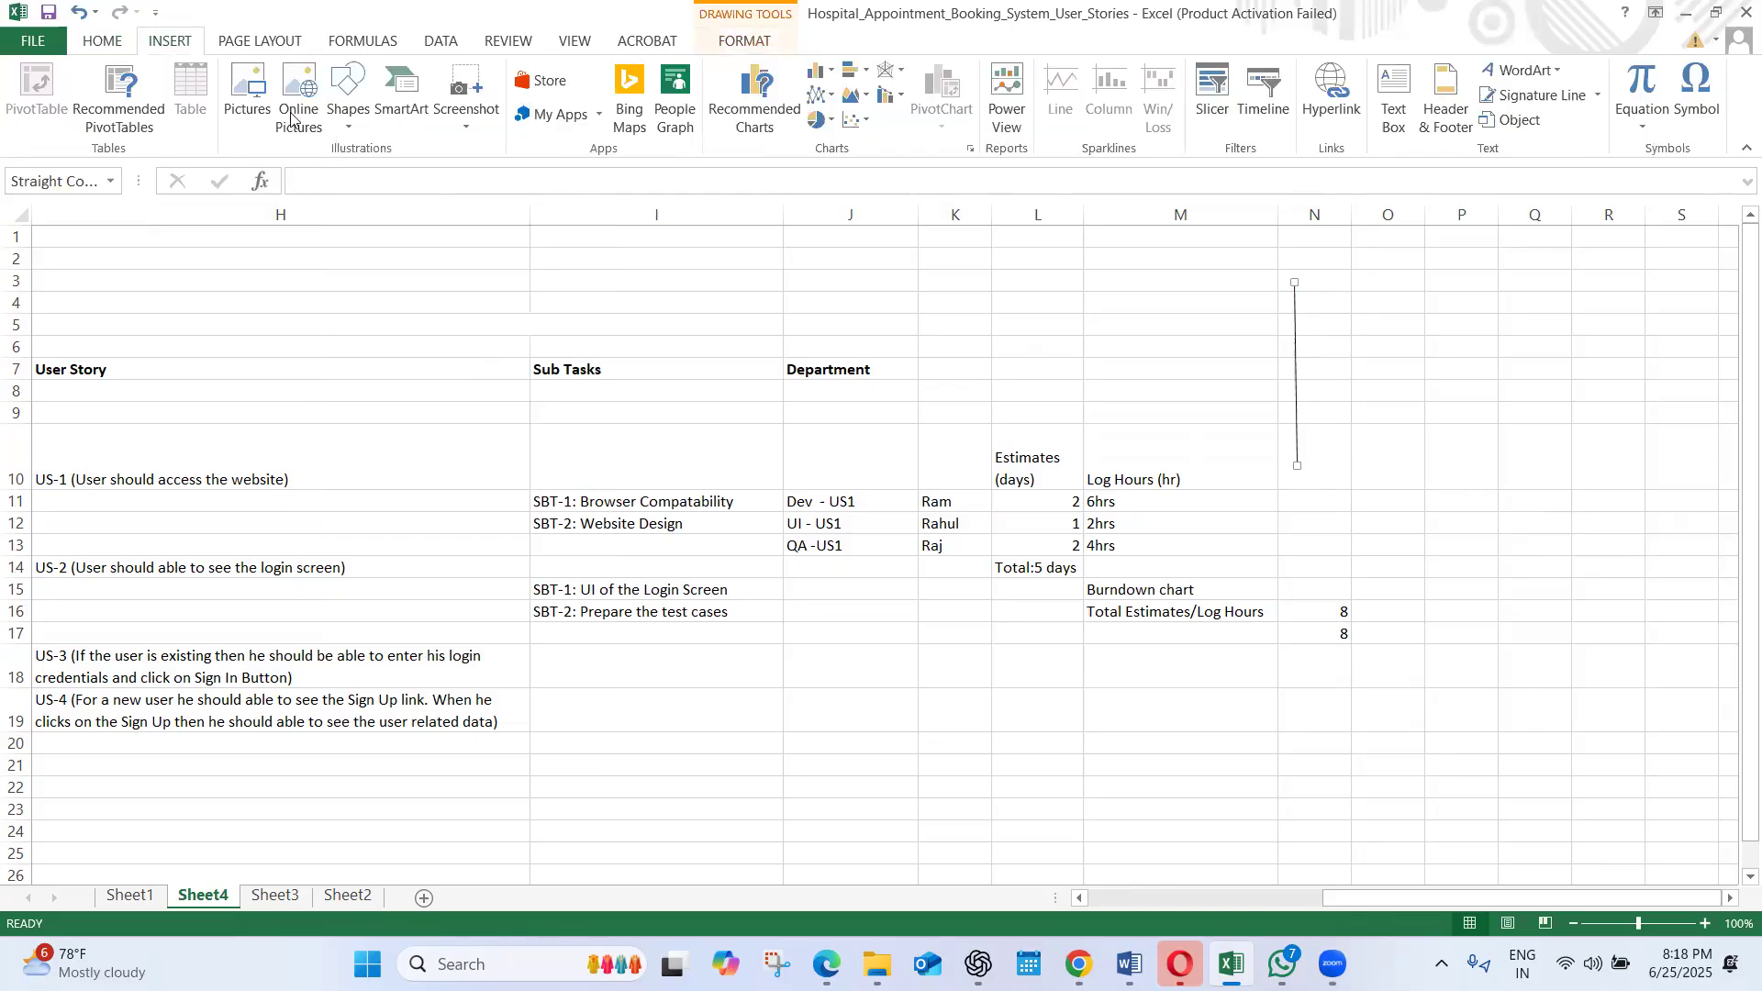
click(354, 121)
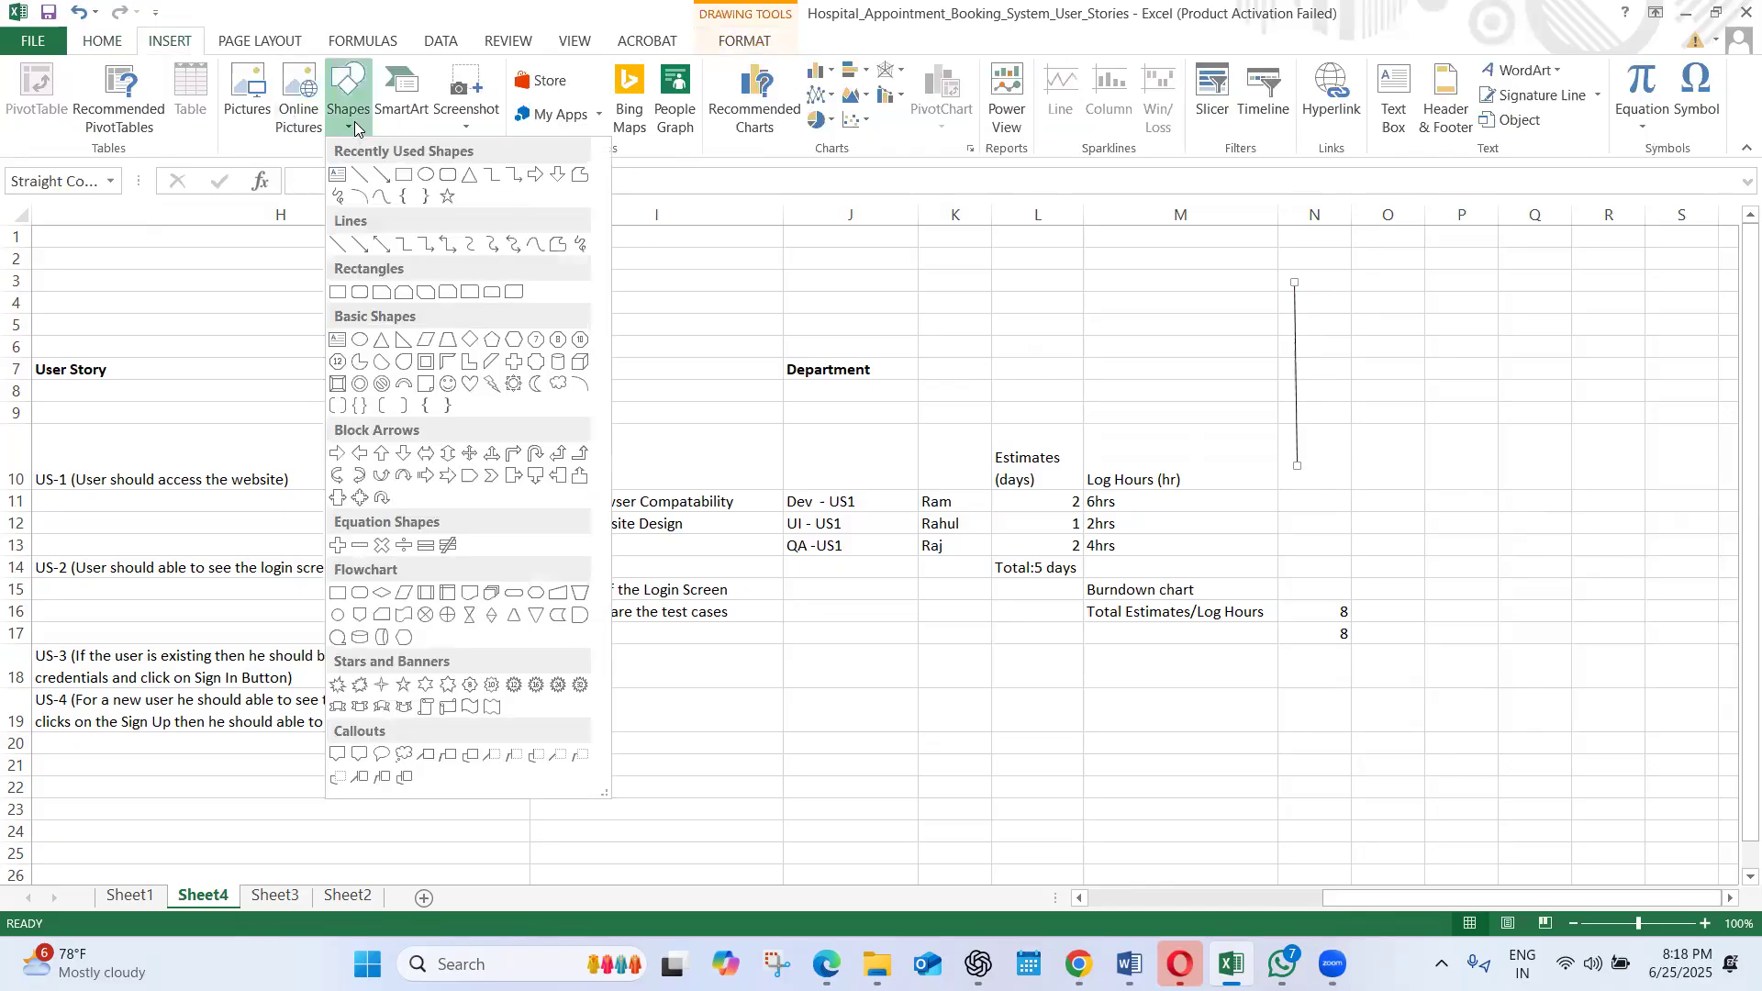
click(363, 179)
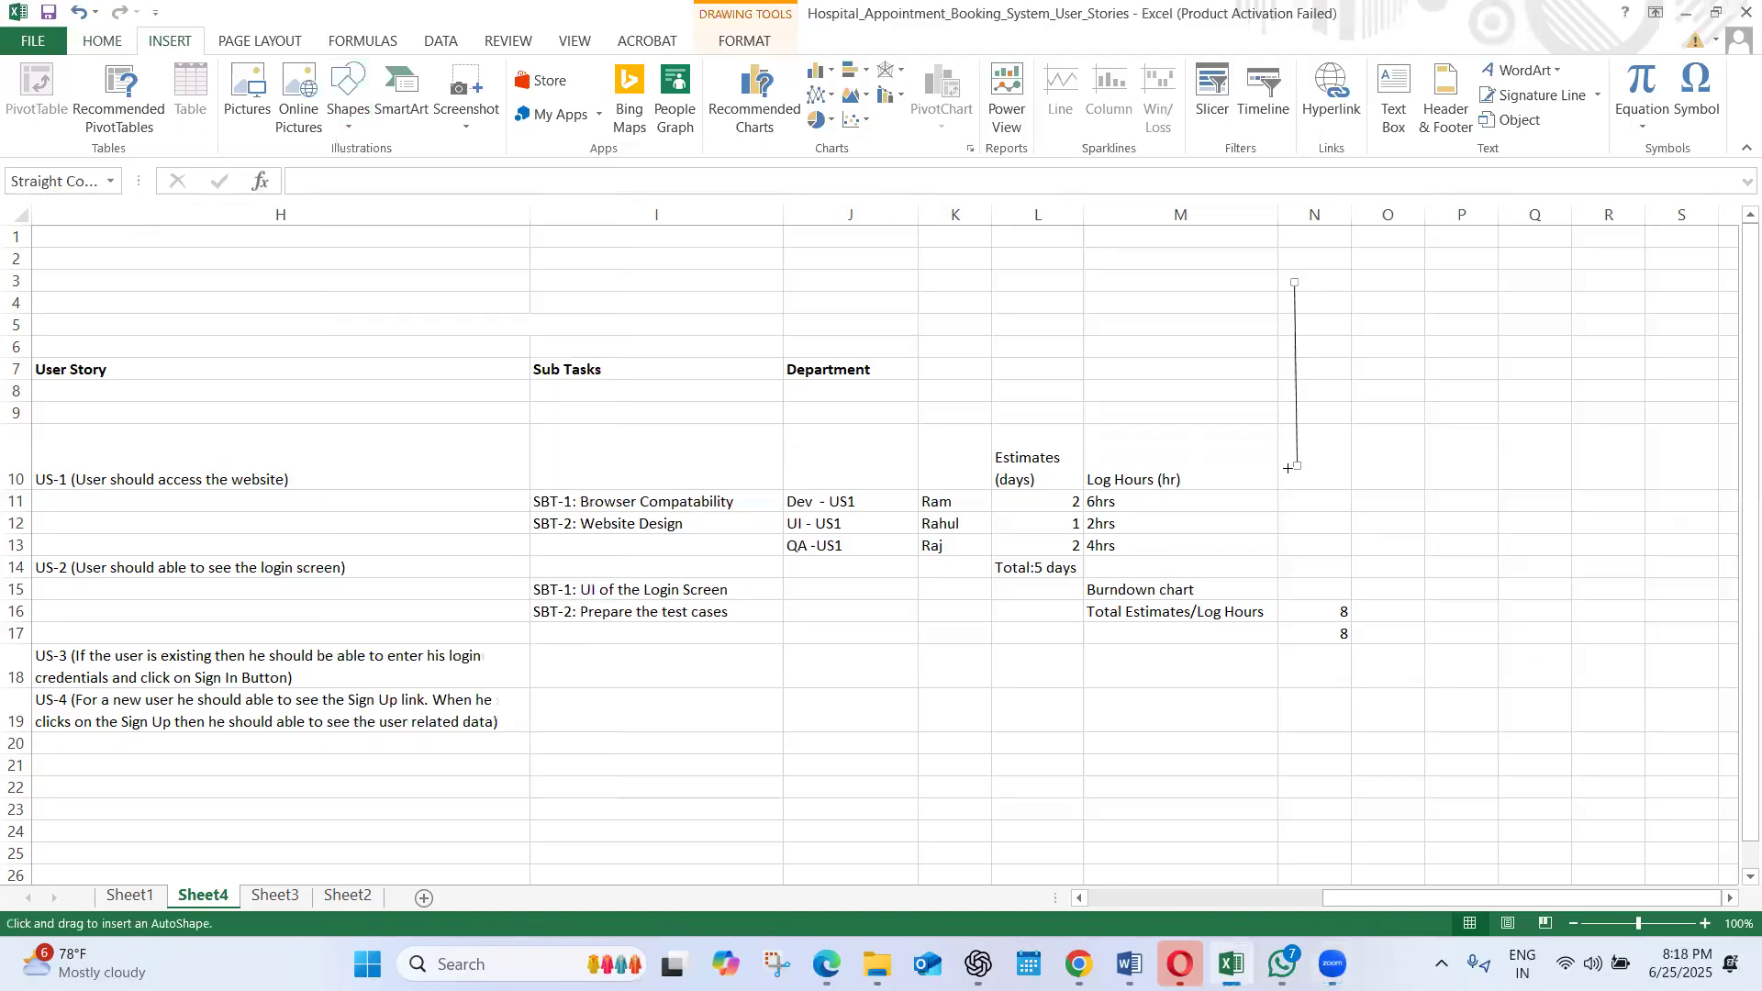
drag(1298, 466, 1543, 459)
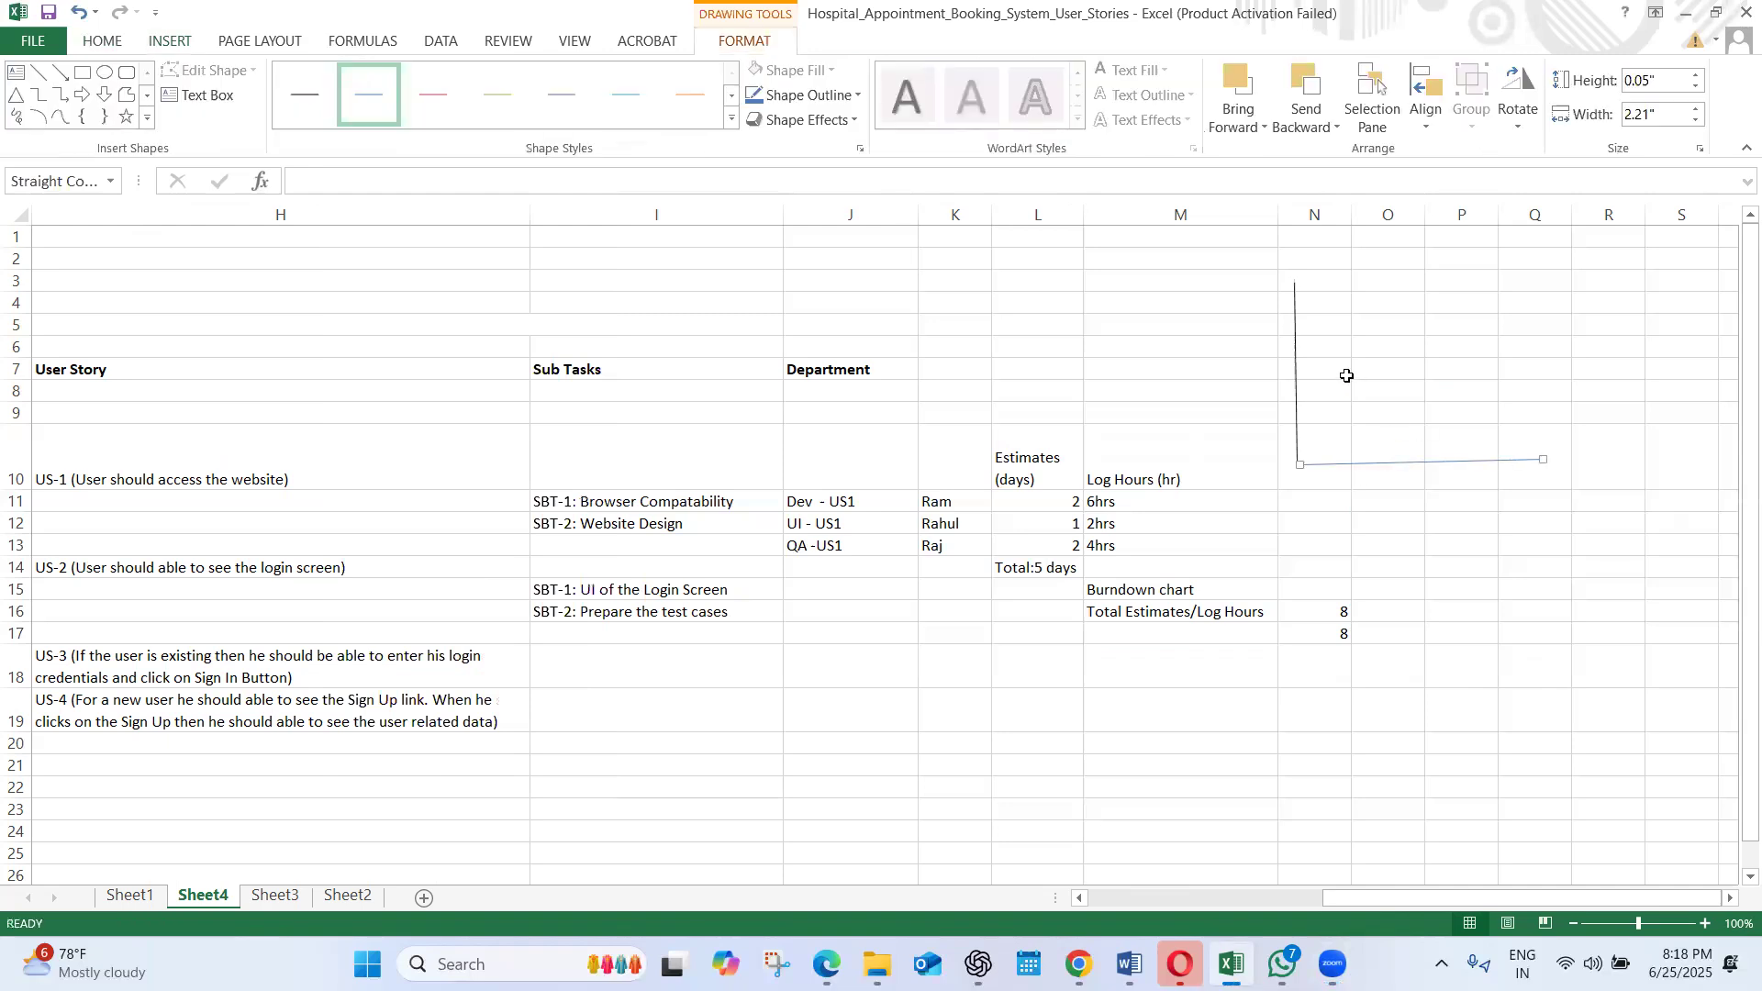
Extend the vertical axis line upward to about 1.8" high and apply the thick teal line style
click(1294, 307)
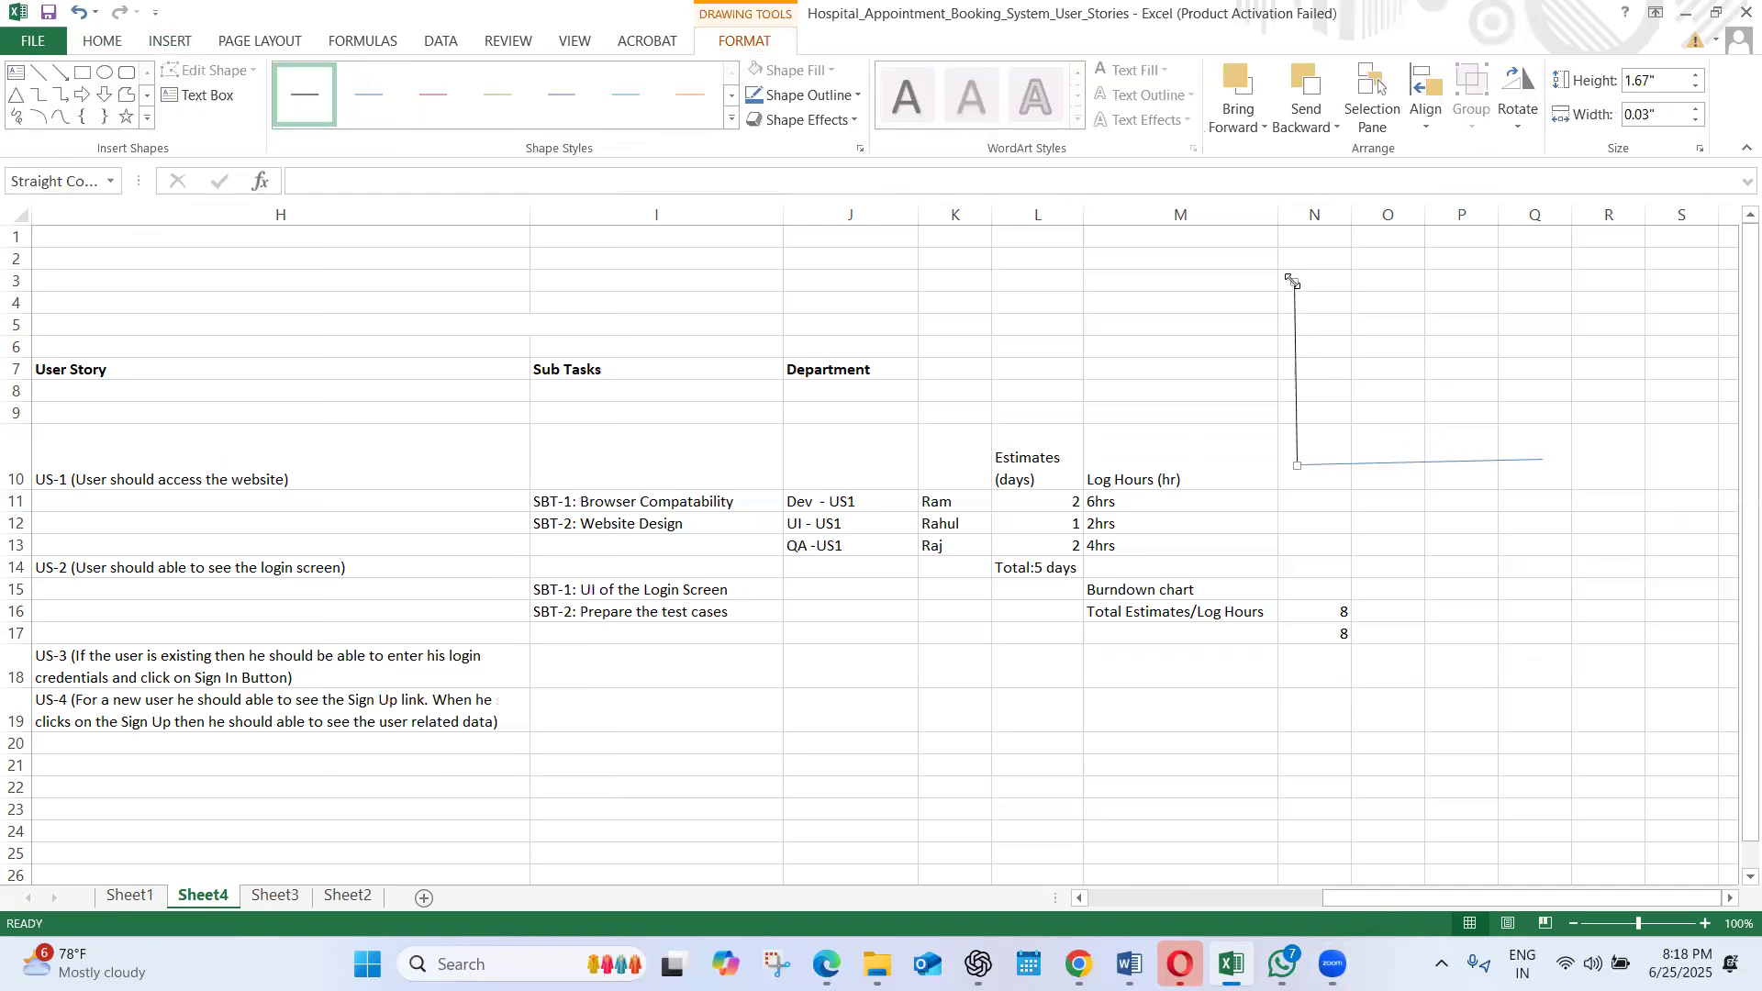
drag(1292, 281, 1288, 268)
click(732, 122)
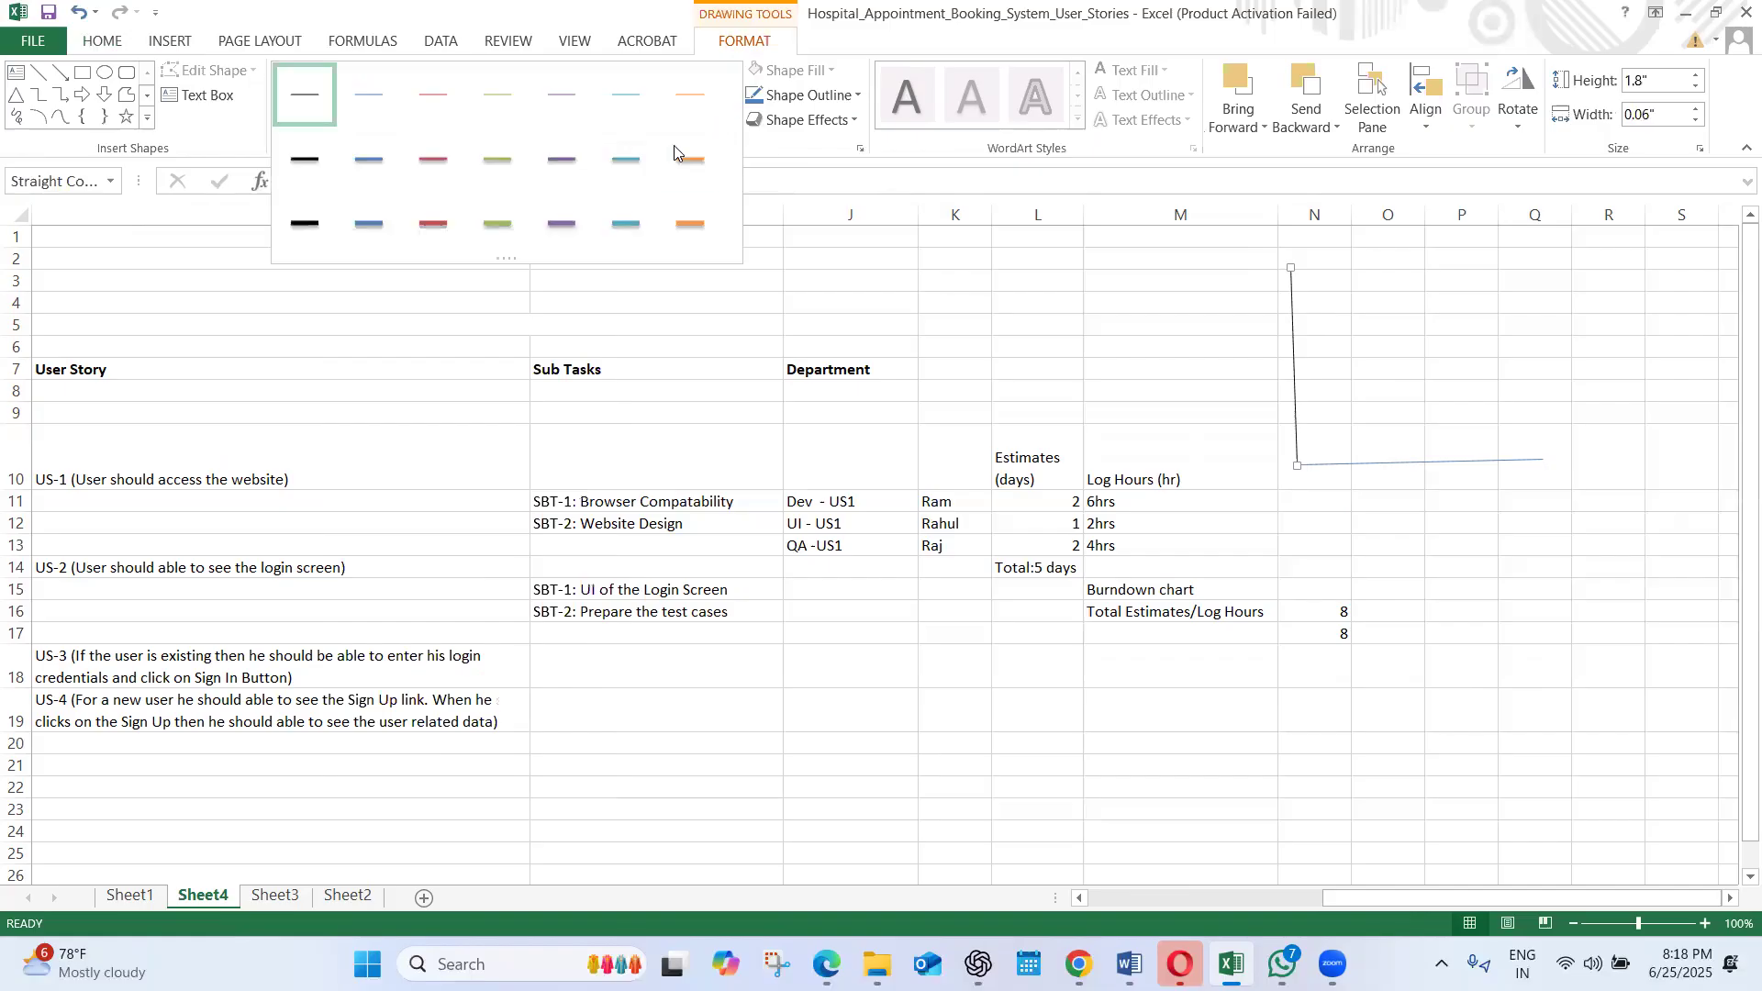
click(624, 225)
Apply the thick green line style to the horizontal axis line
click(1331, 463)
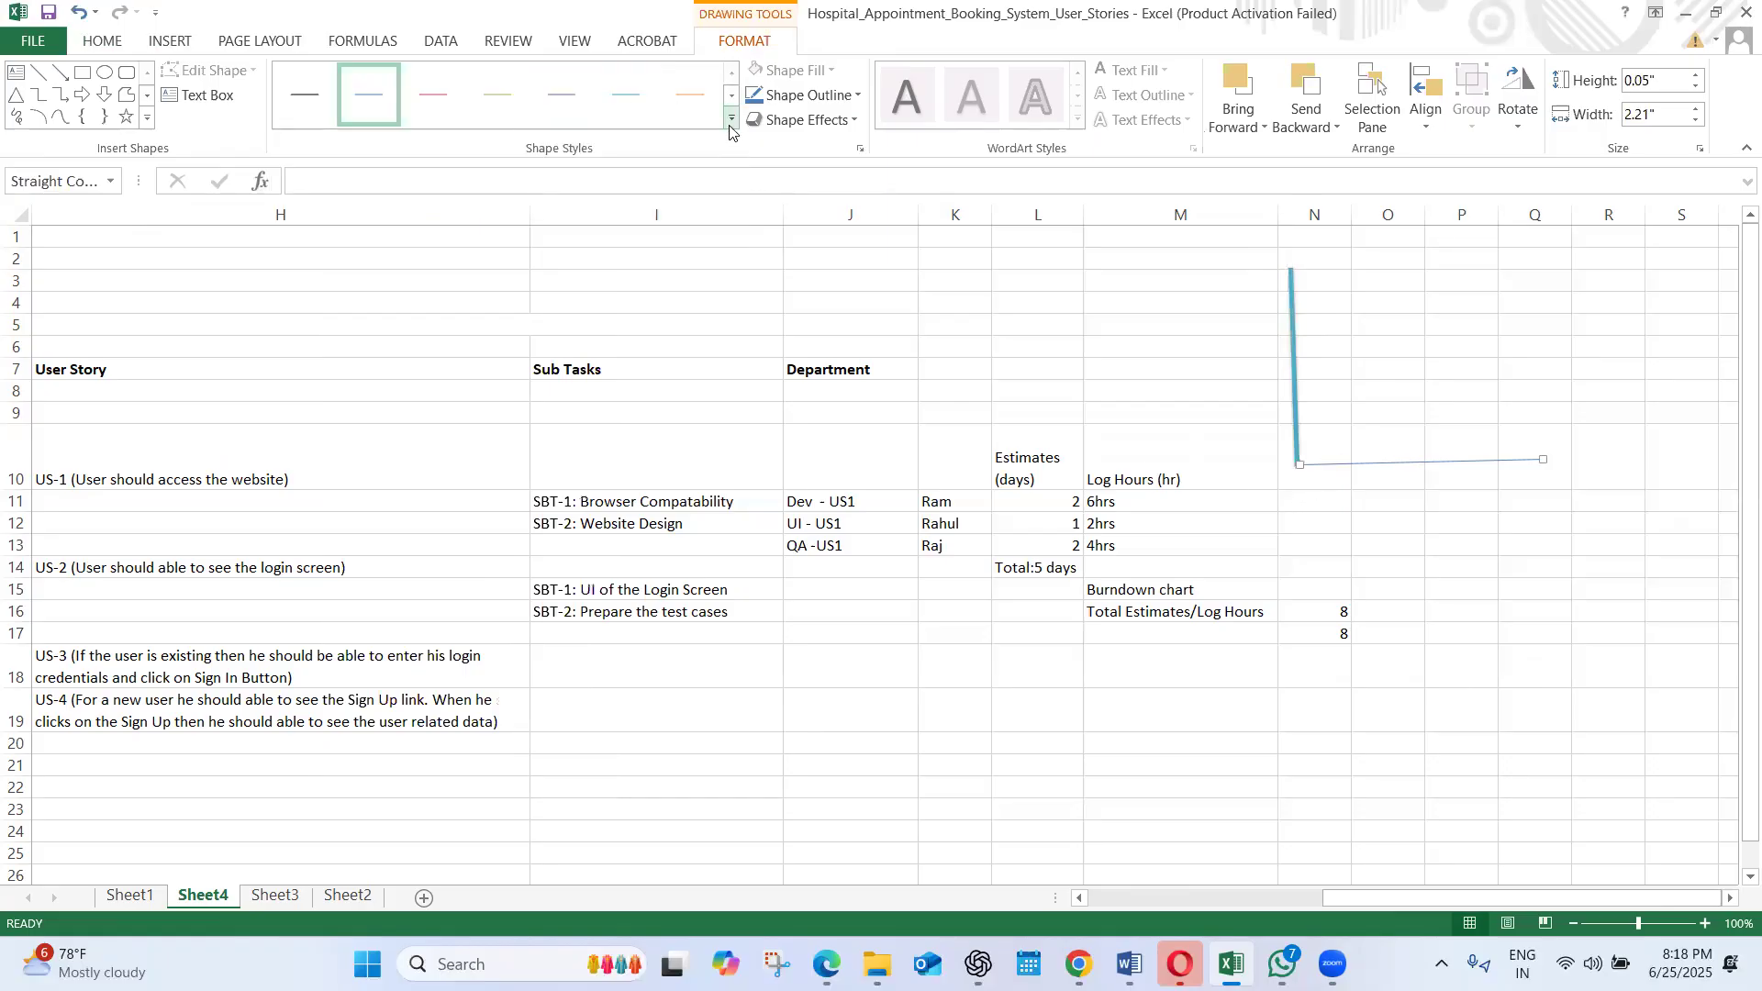
click(731, 118)
click(611, 222)
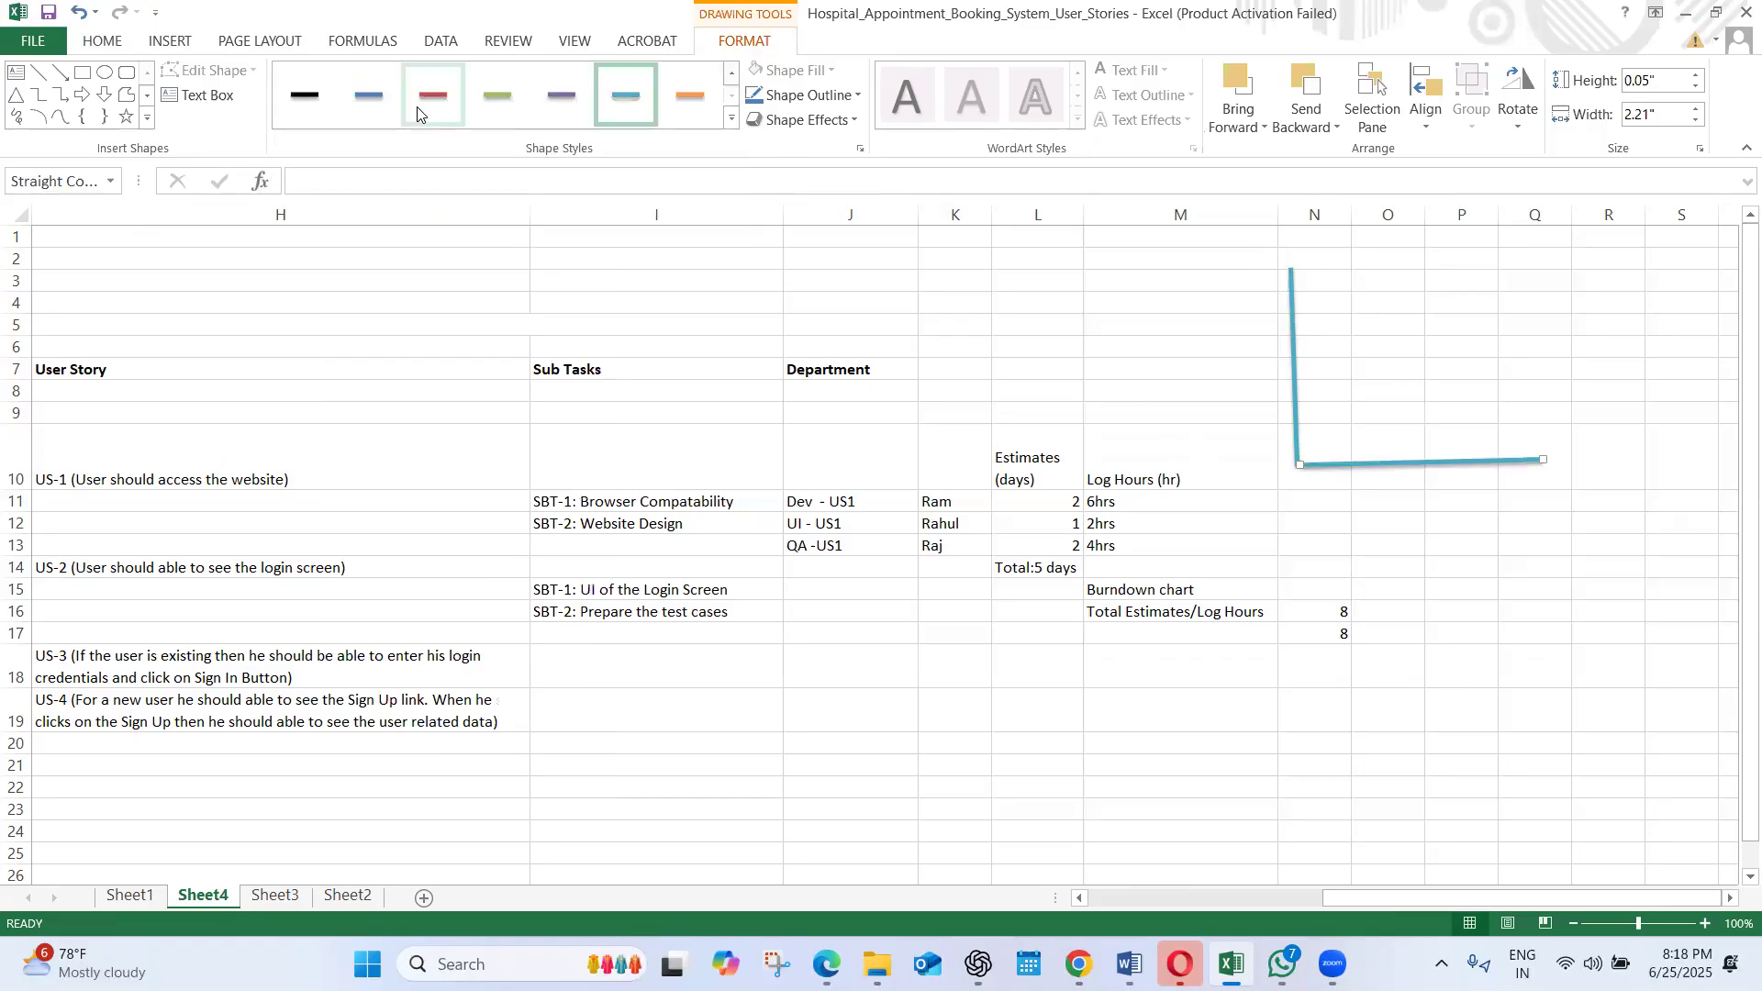
click(497, 99)
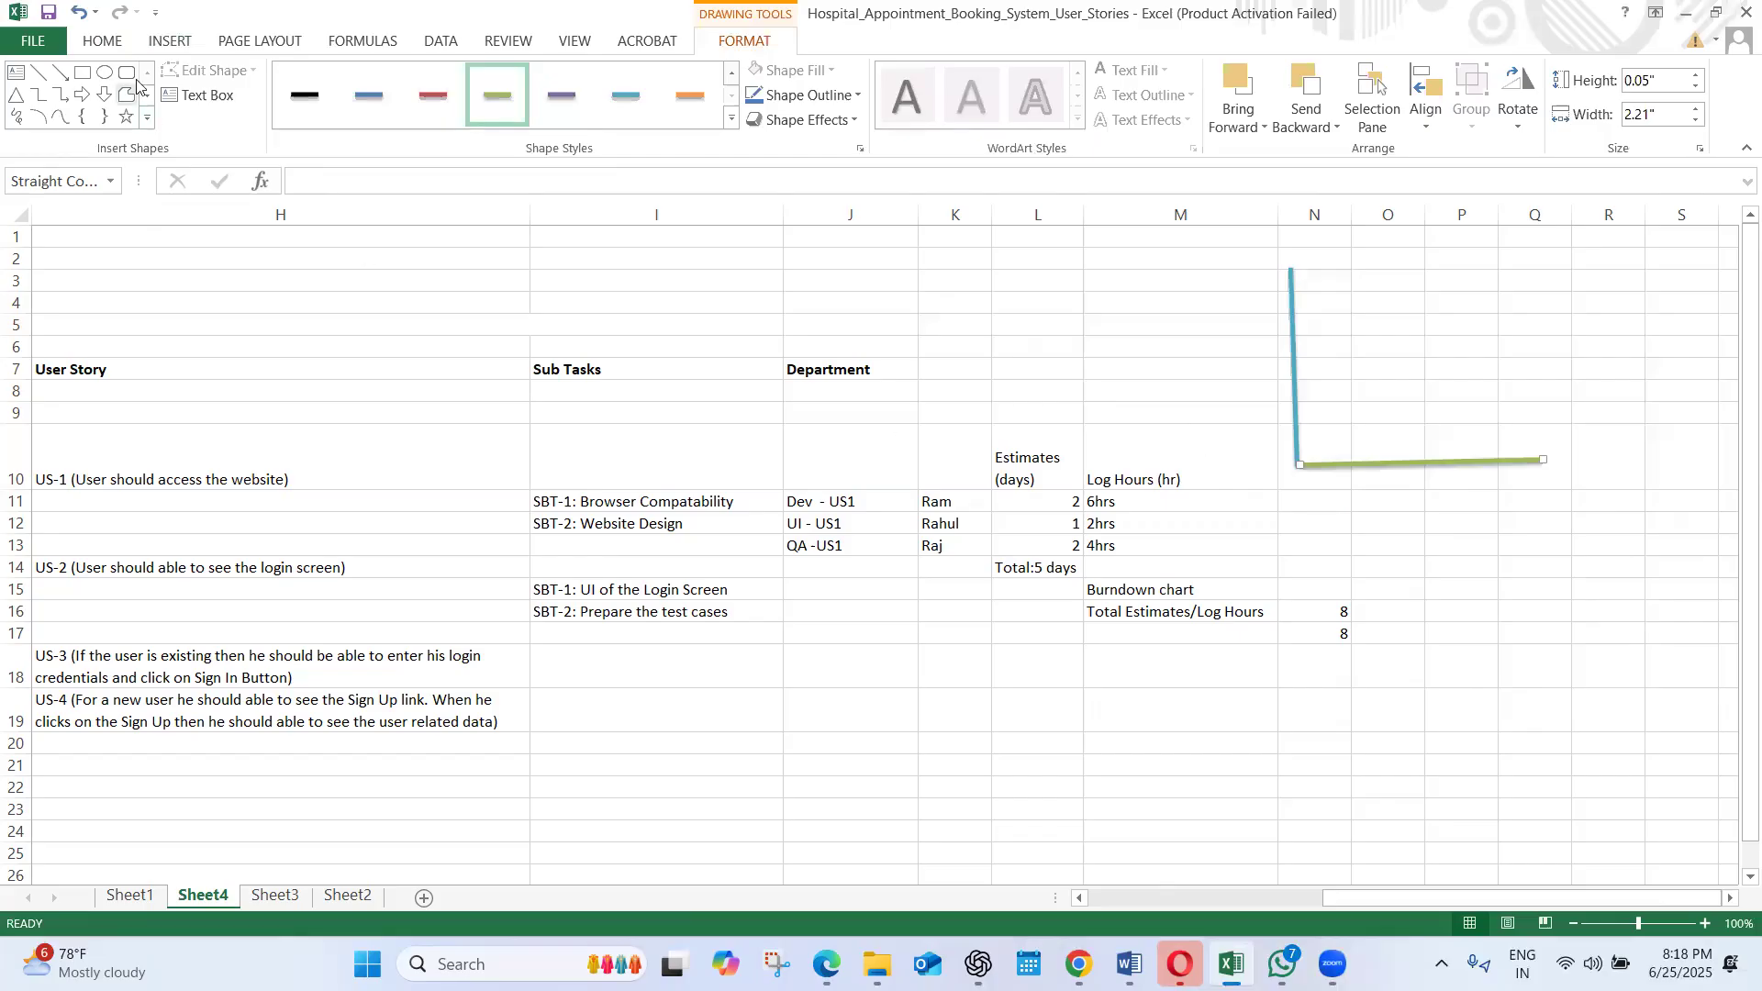
Draw a rising diagonal line about 1.37" high and 1.59" wide from the axes' corner and apply the thick green line style
click(157, 42)
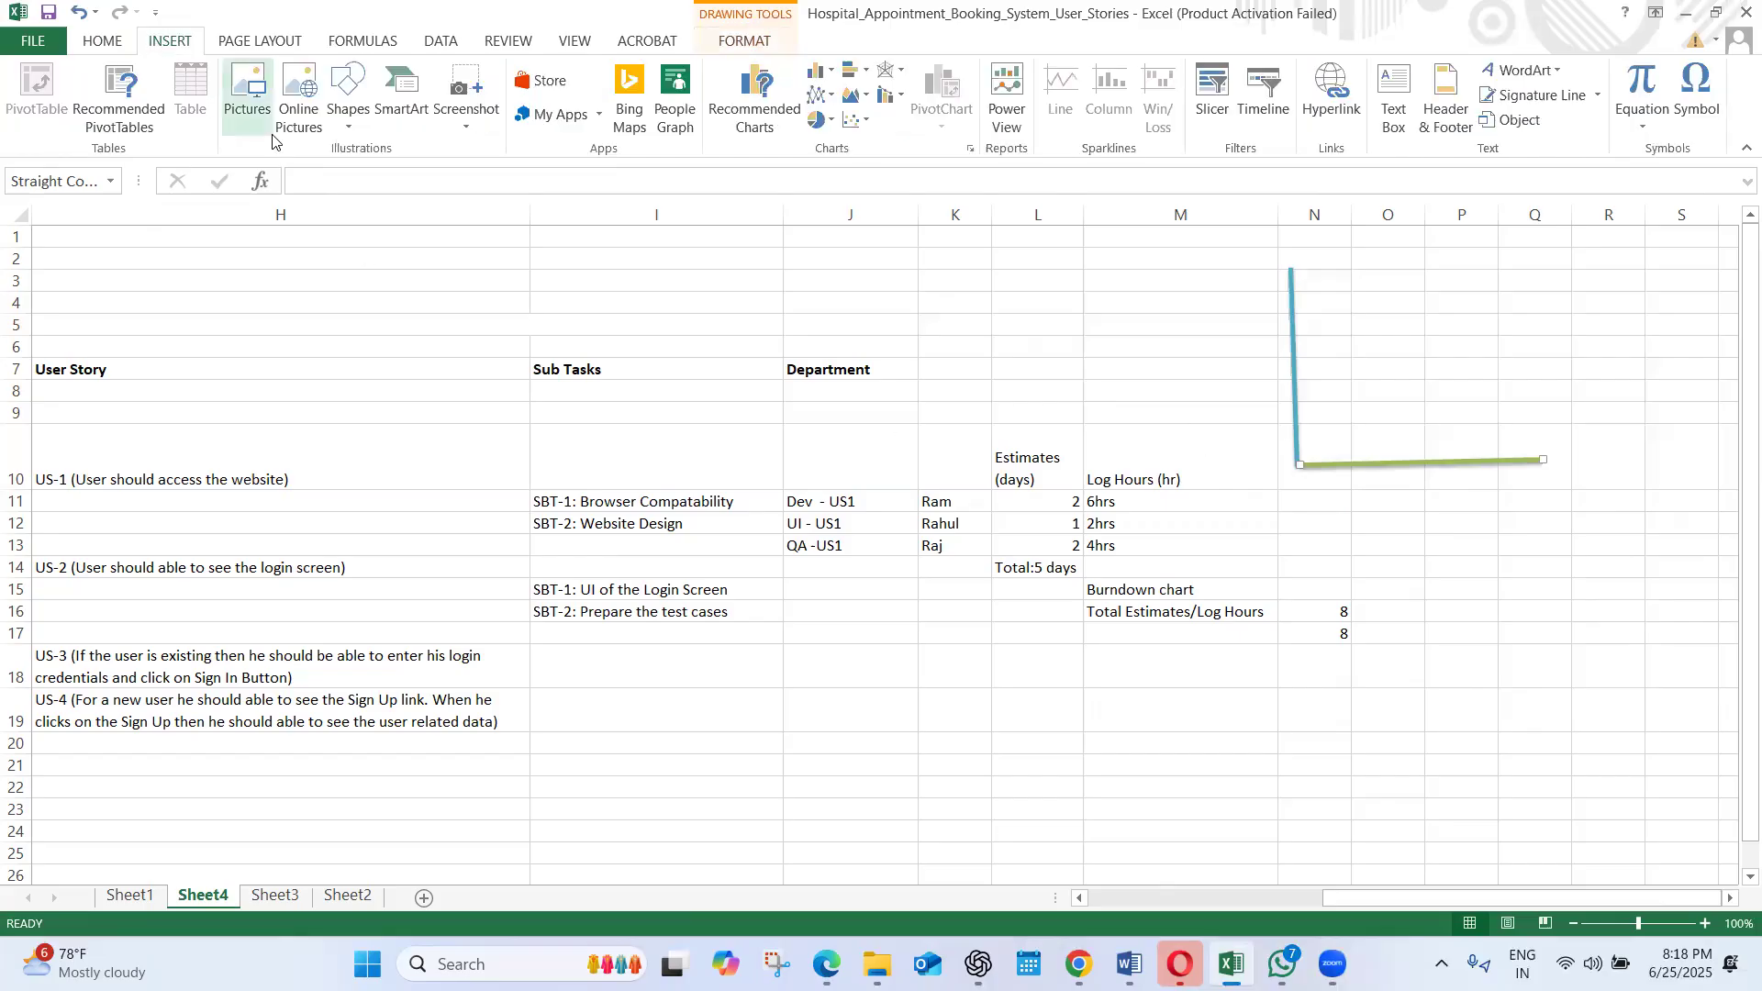
click(348, 101)
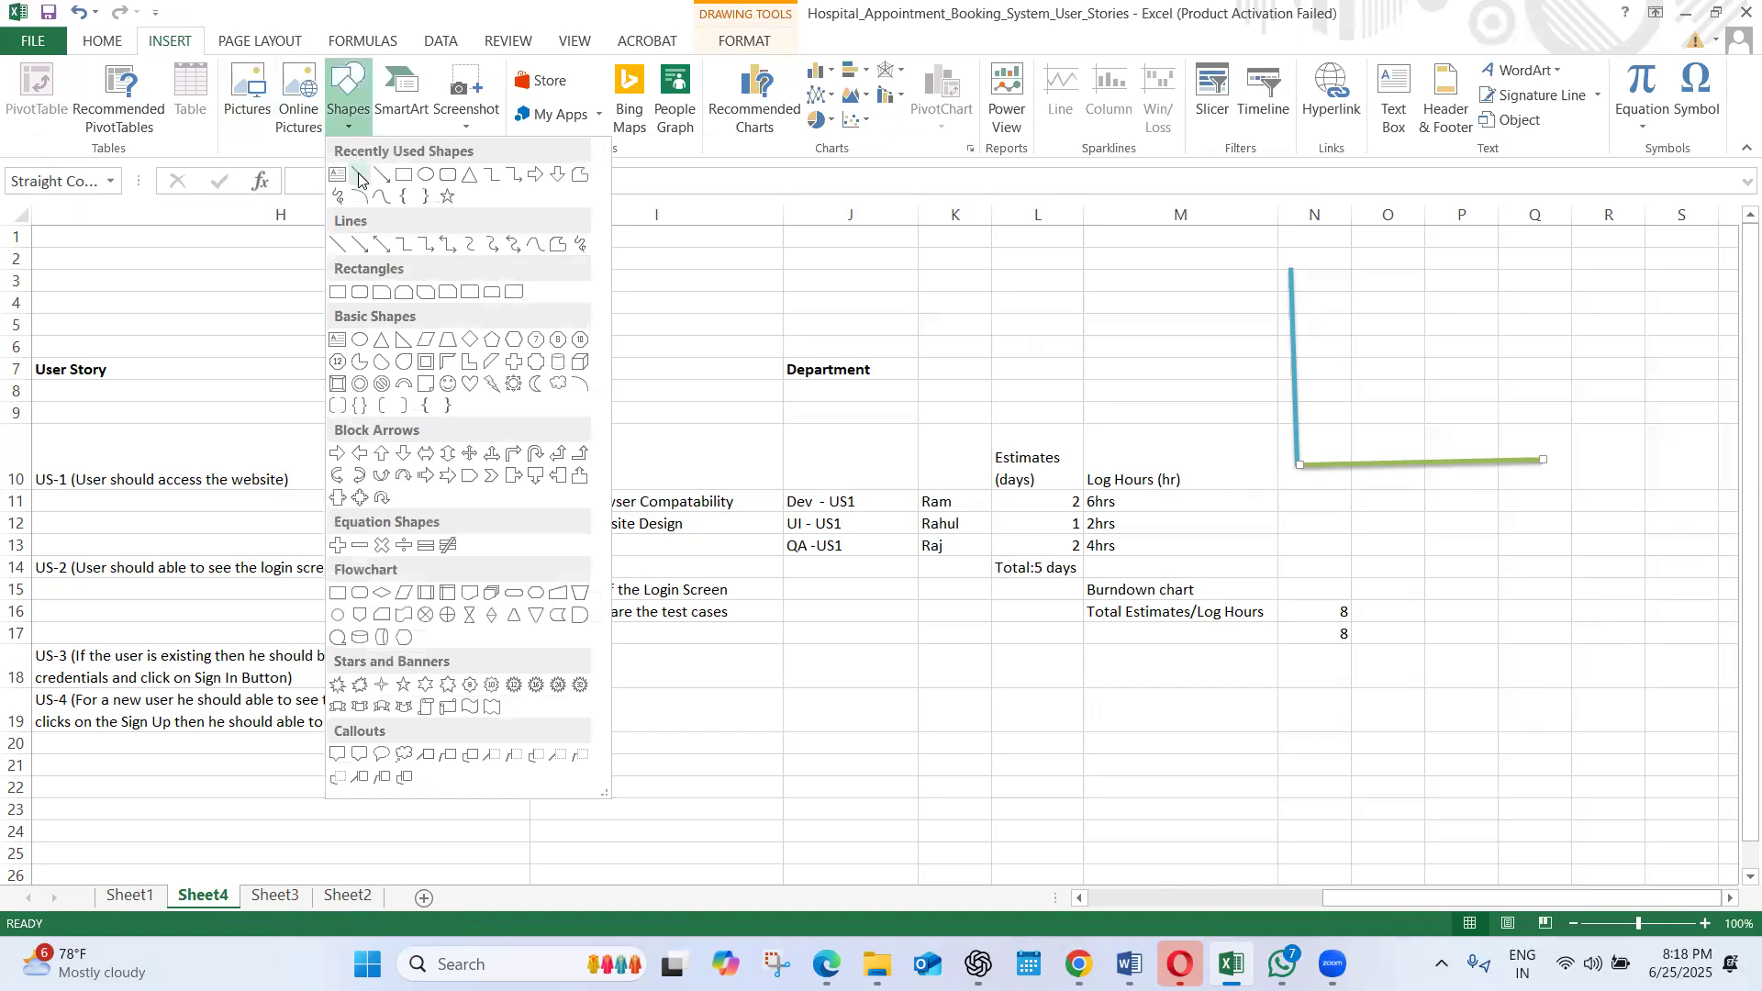
click(358, 175)
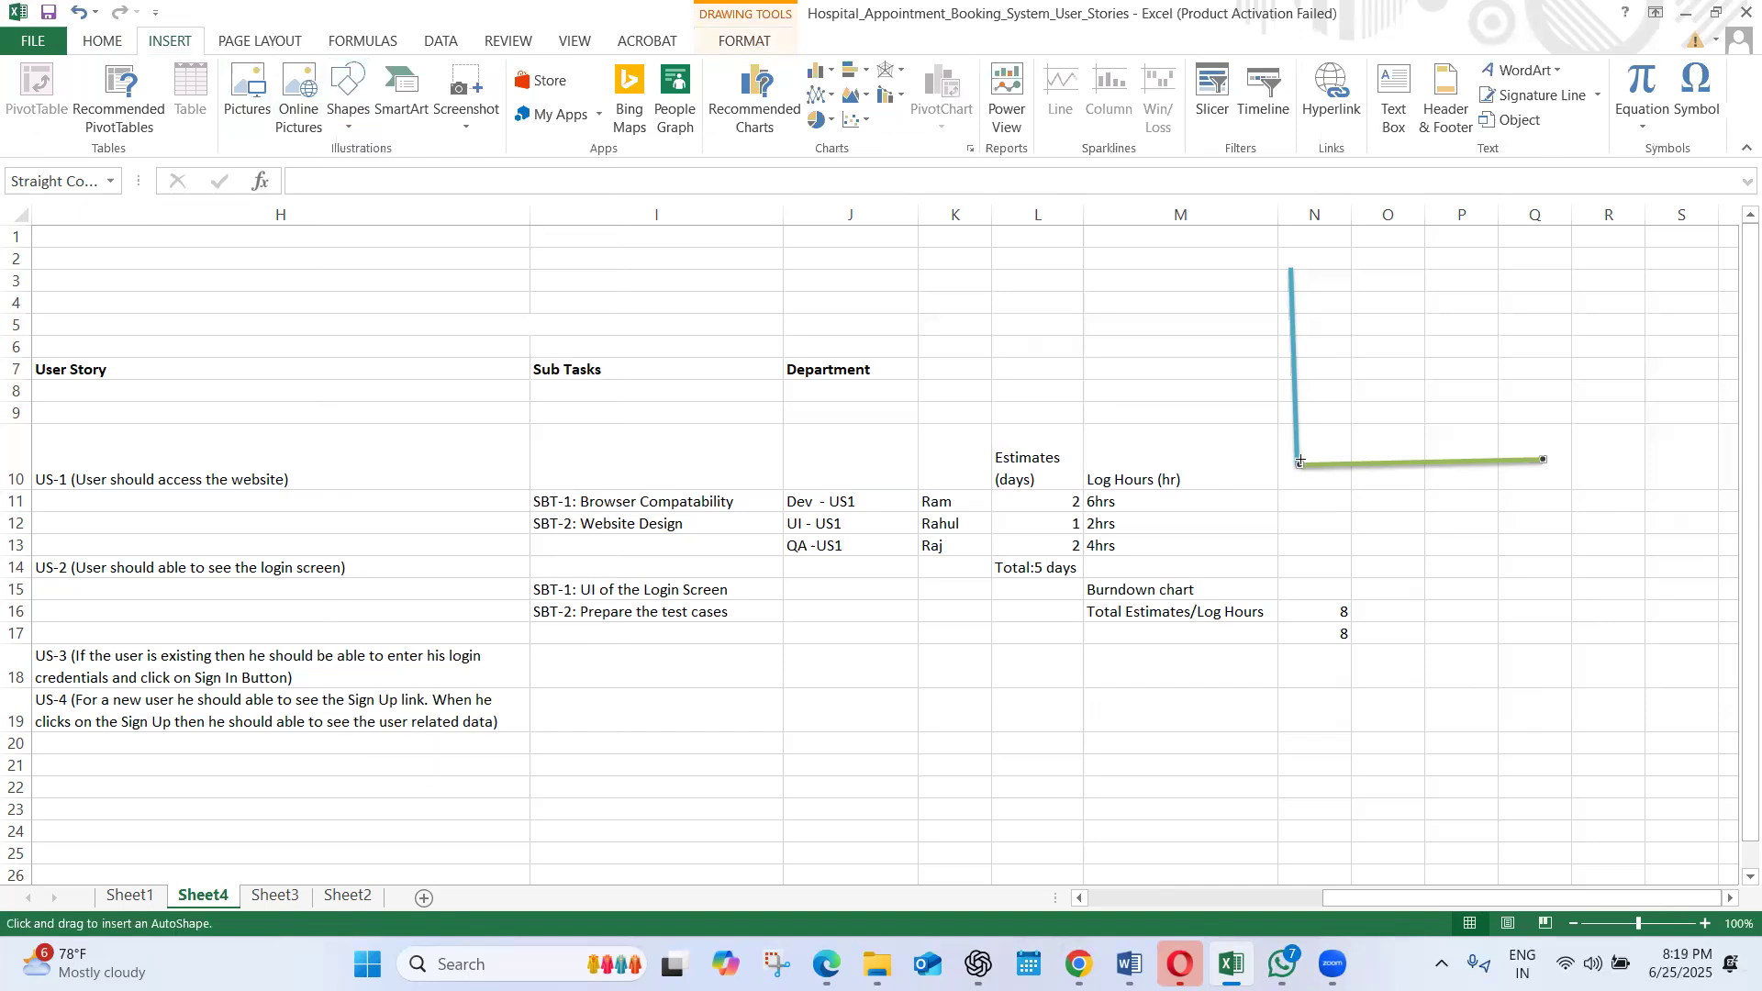
drag(1301, 458, 1477, 311)
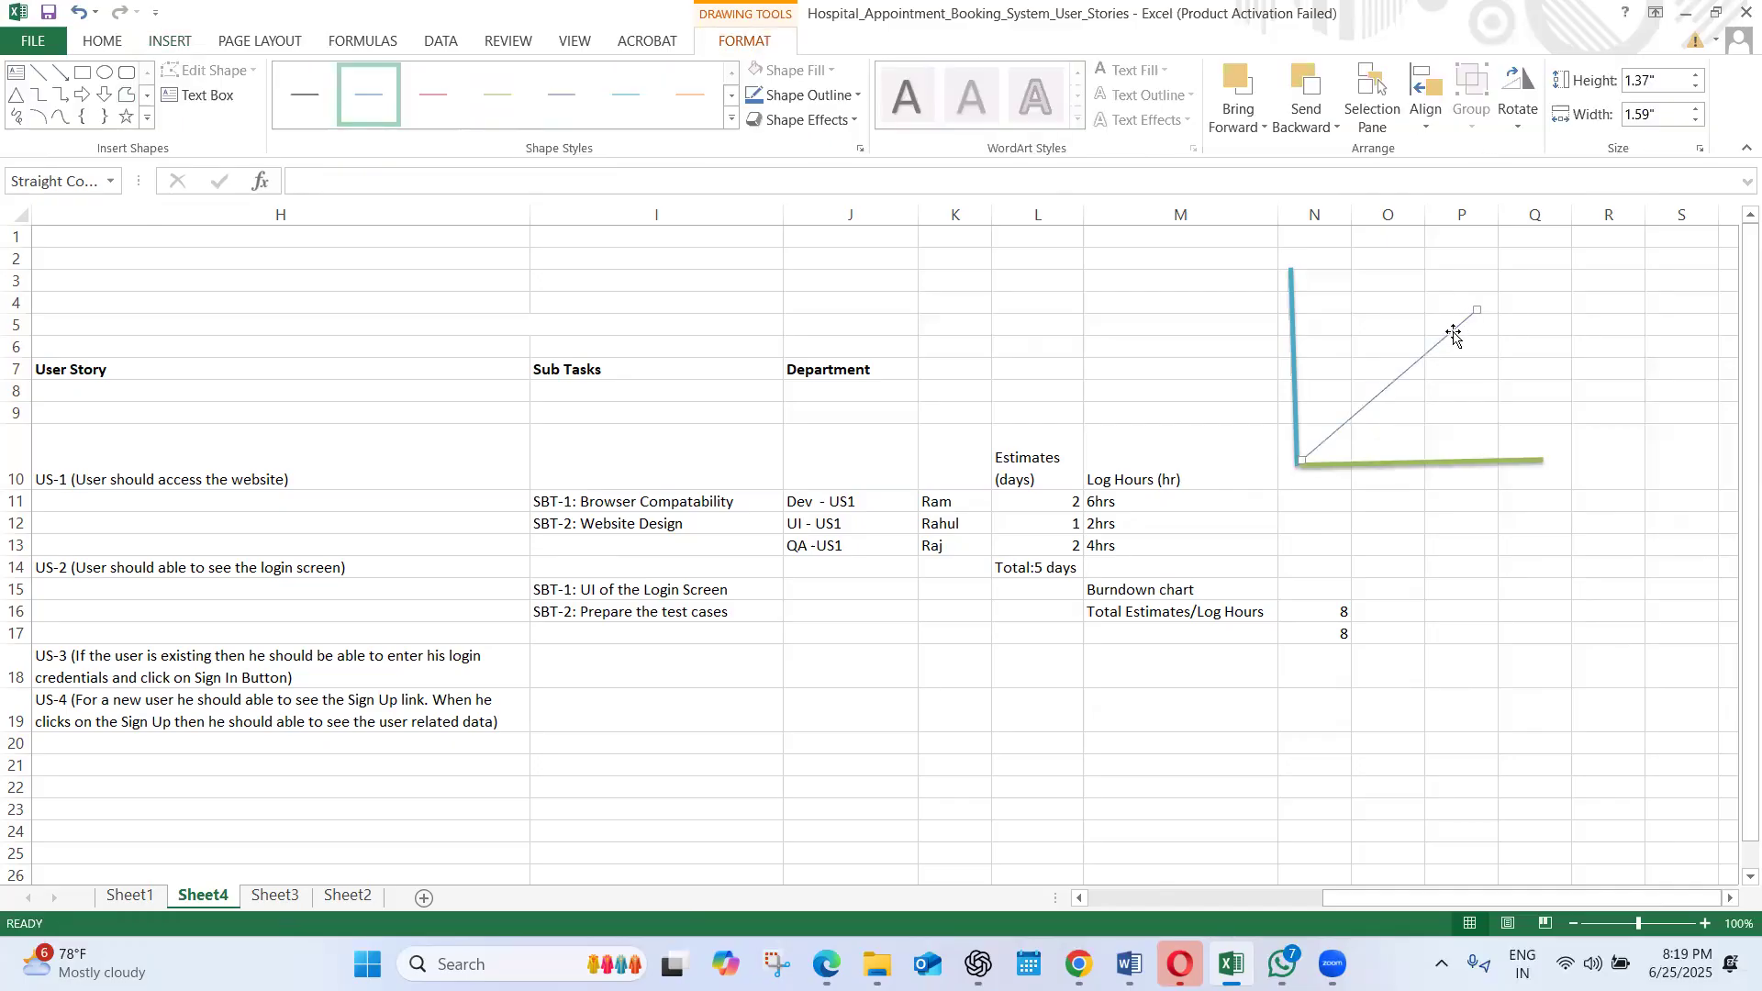
click(730, 121)
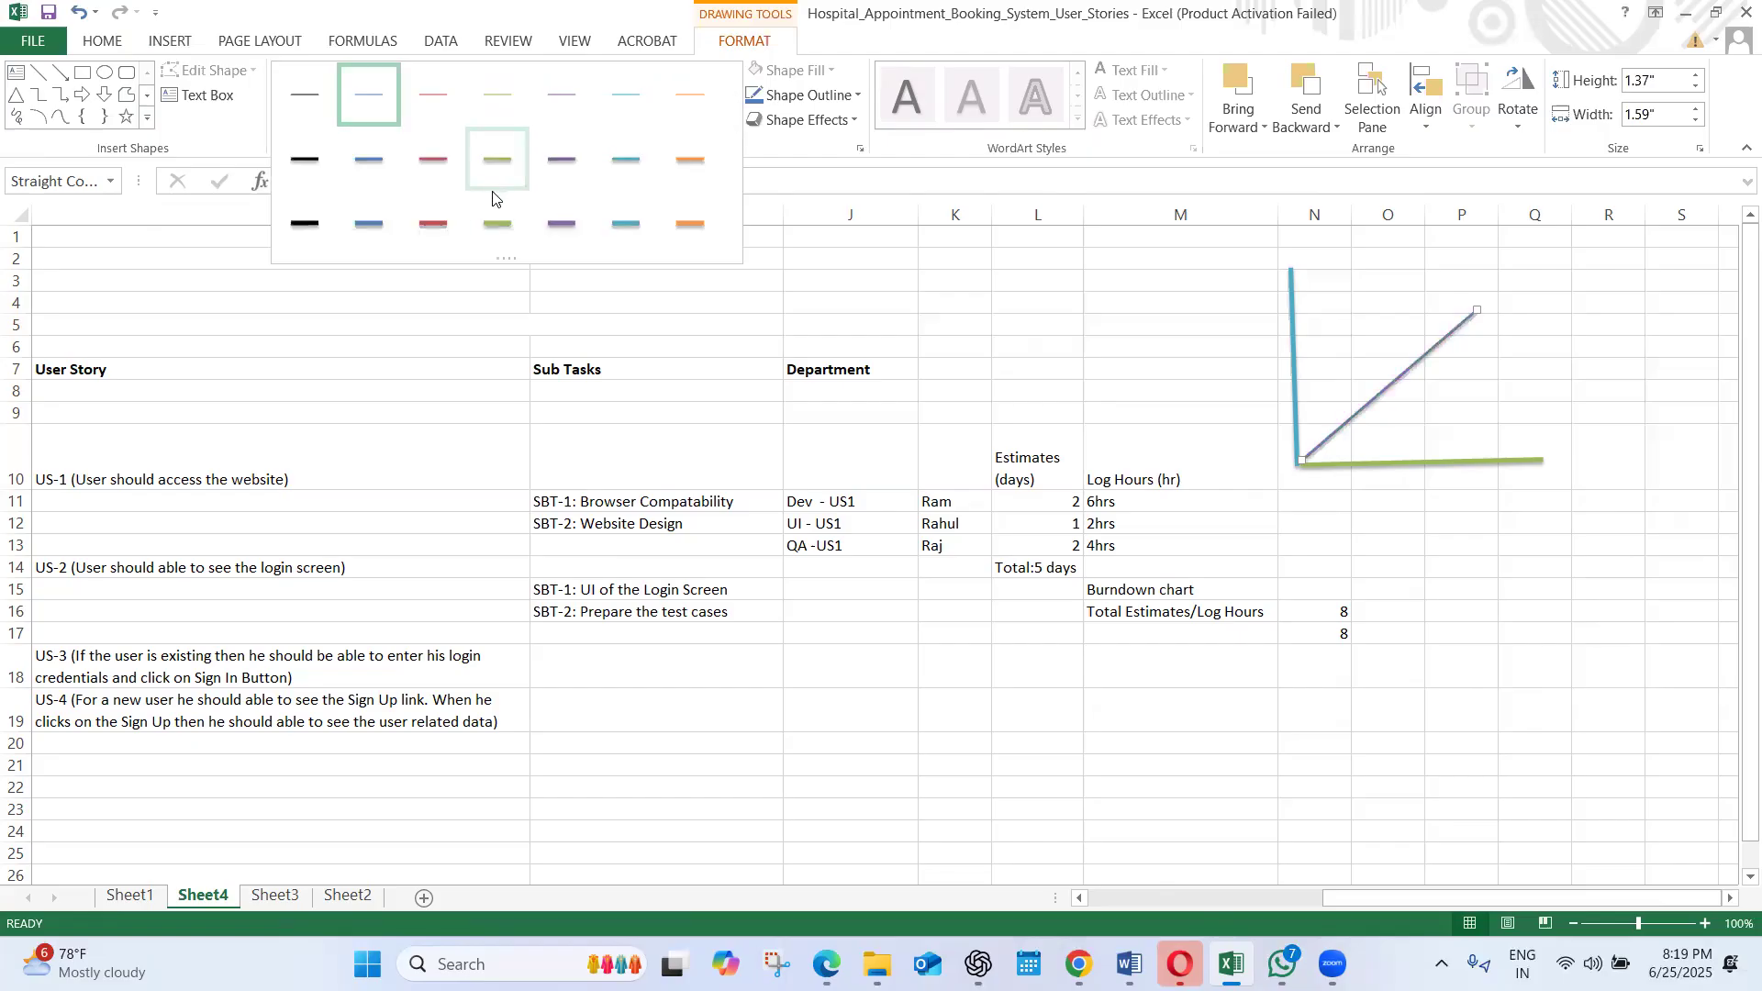
click(492, 216)
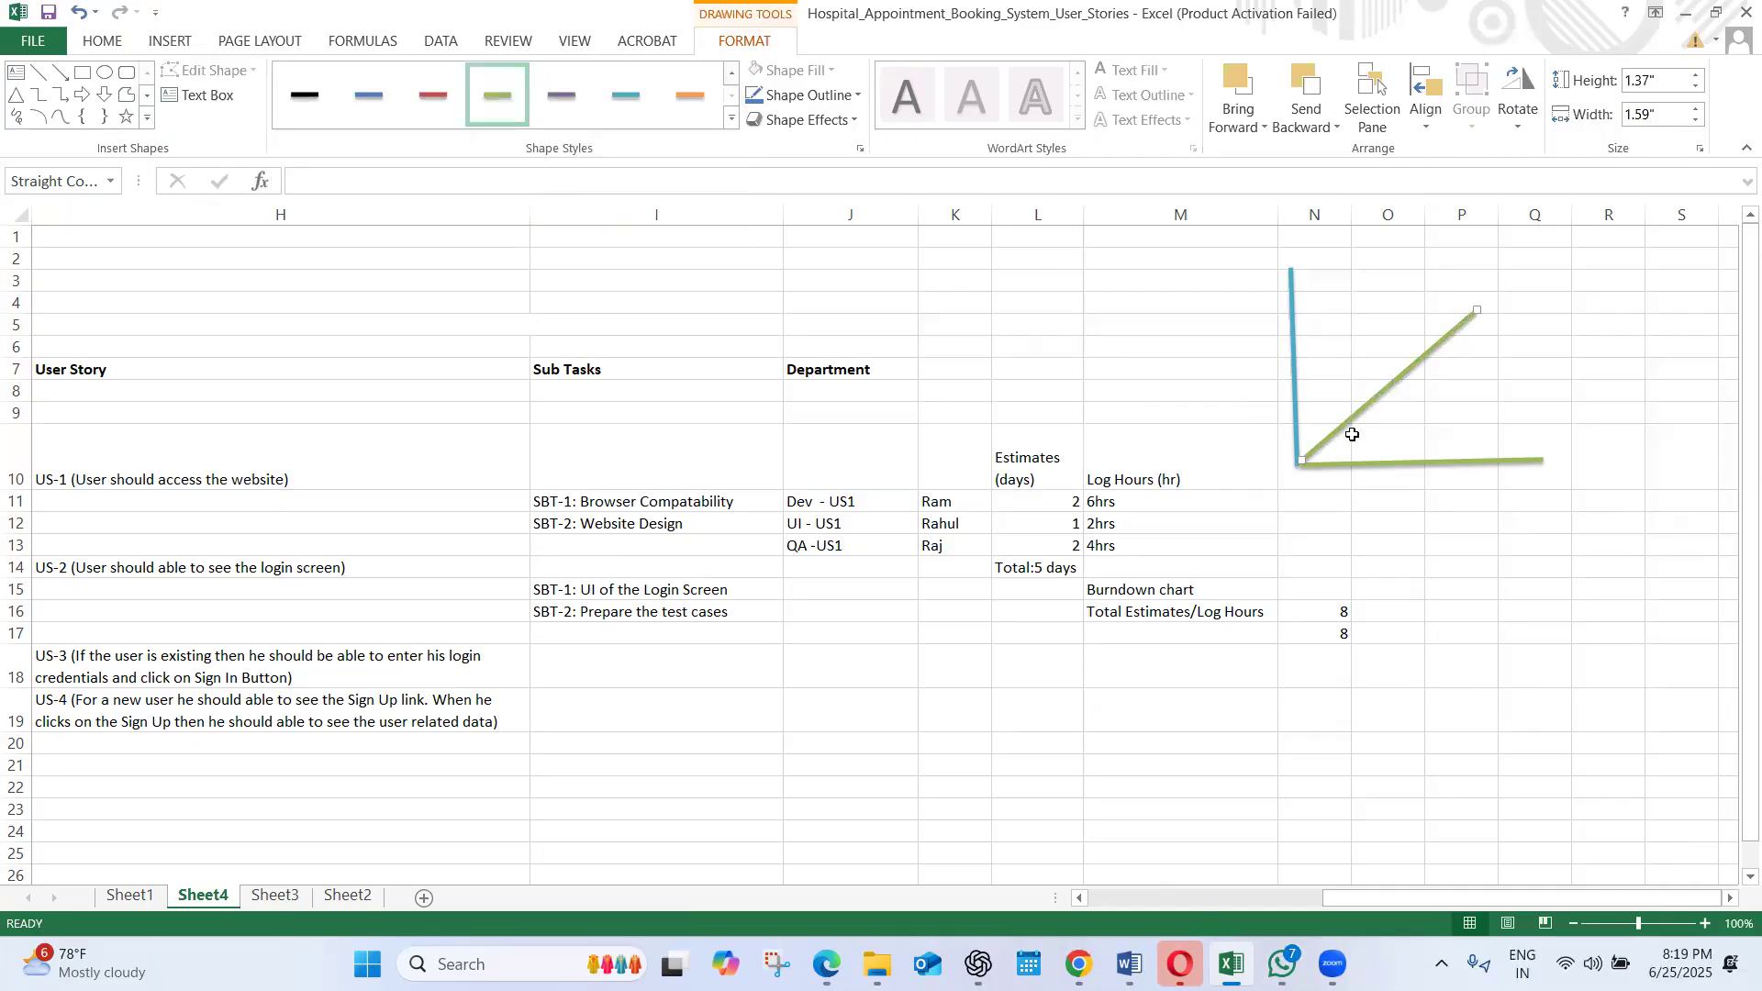
Nudge the diagonal line slightly away from the axes' corner and straighten the vertical axis line to about 1.82" high and 0.03" wide
click(1347, 466)
click(1323, 437)
drag(1322, 435, 1329, 438)
click(1335, 466)
click(1295, 366)
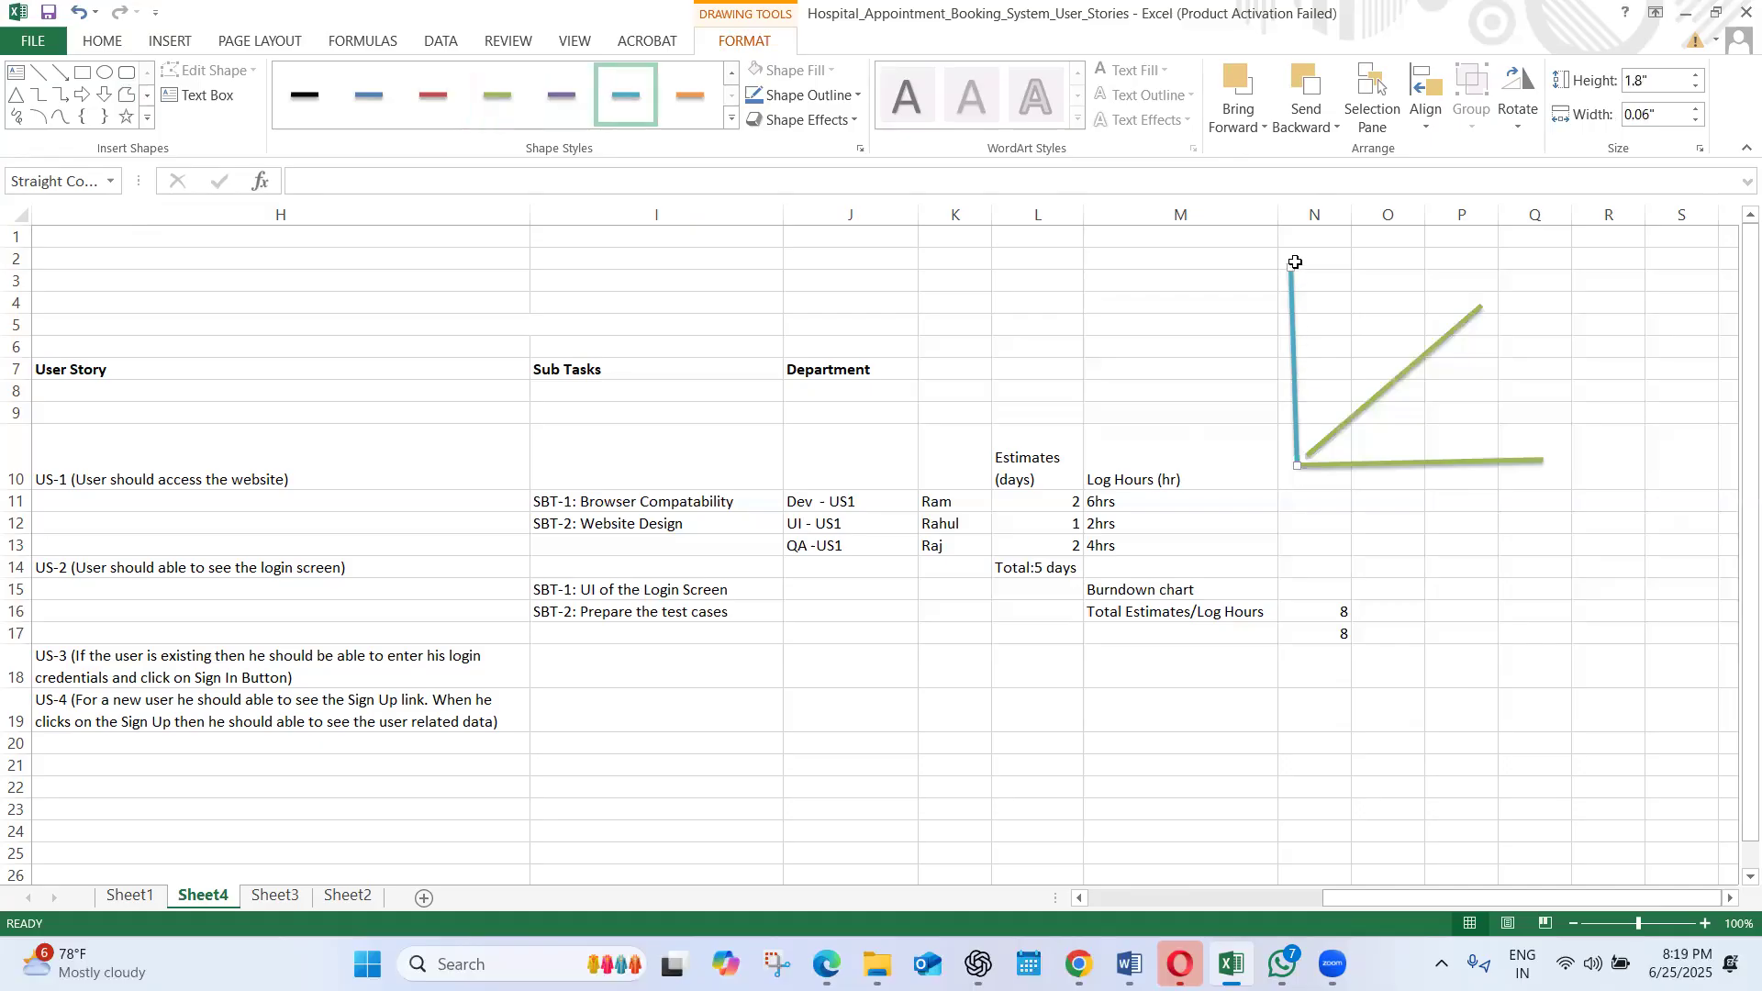
drag(1288, 265, 1293, 265)
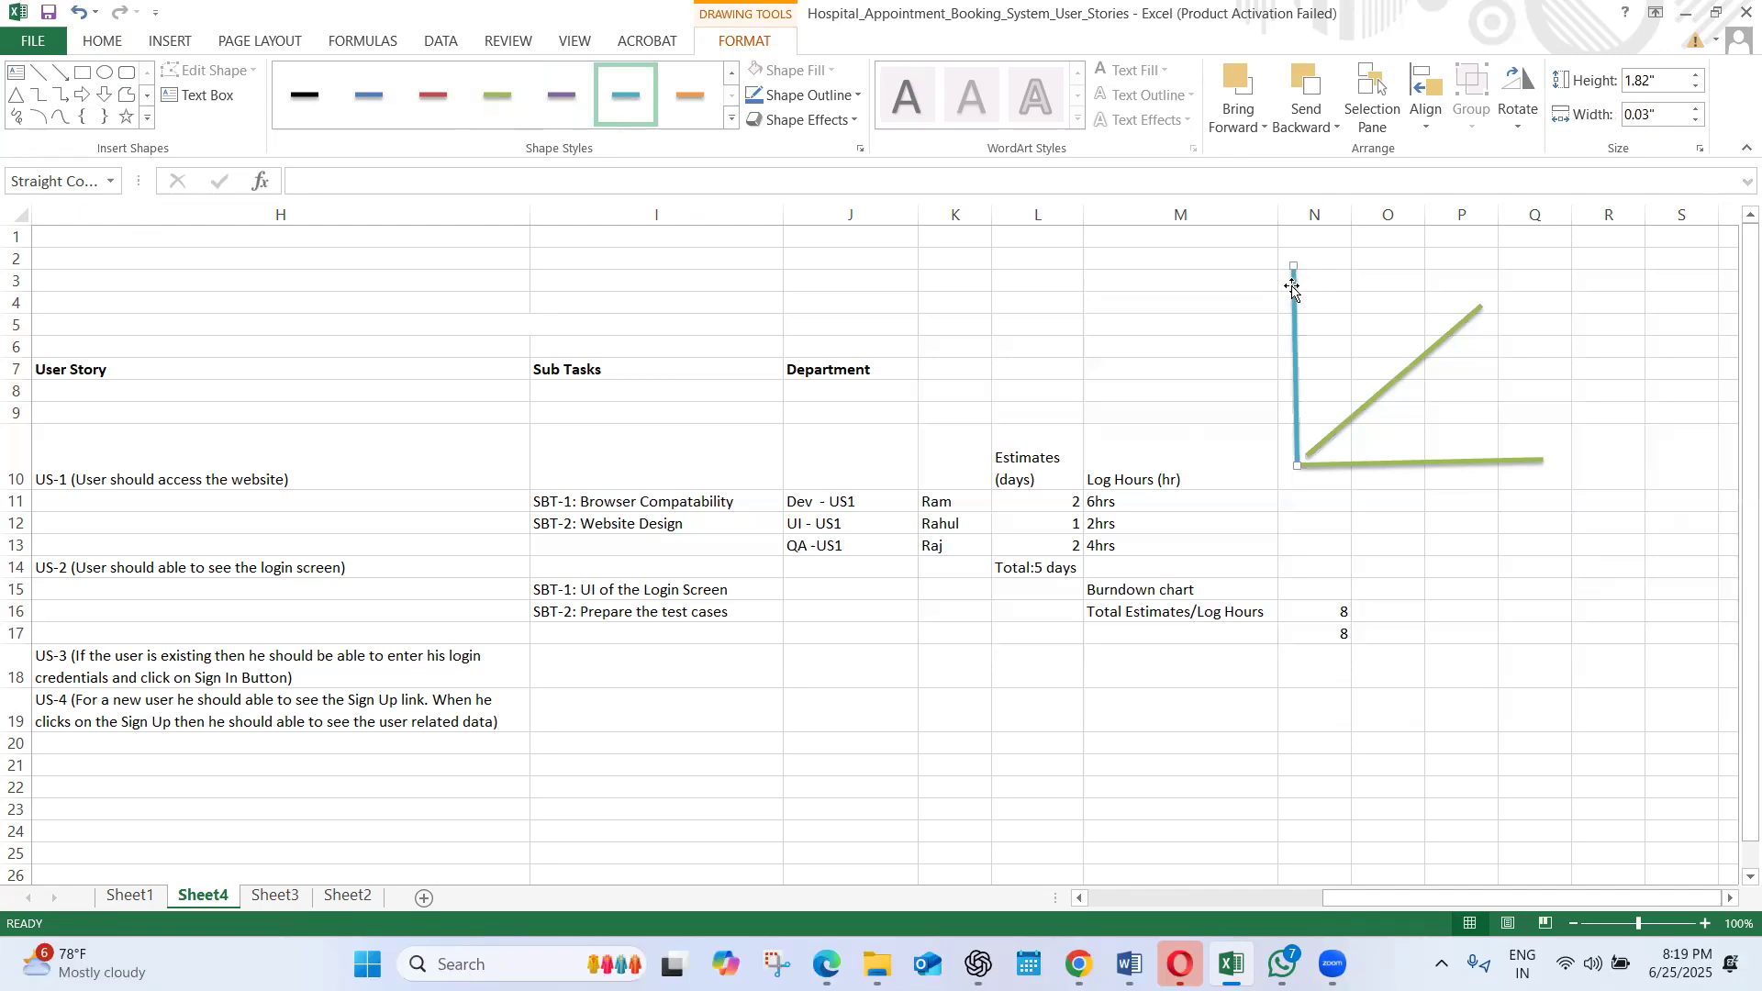
Copy the vertical axis line's formatting onto the horizontal axis line with Format Painter
click(109, 43)
click(112, 123)
click(1368, 461)
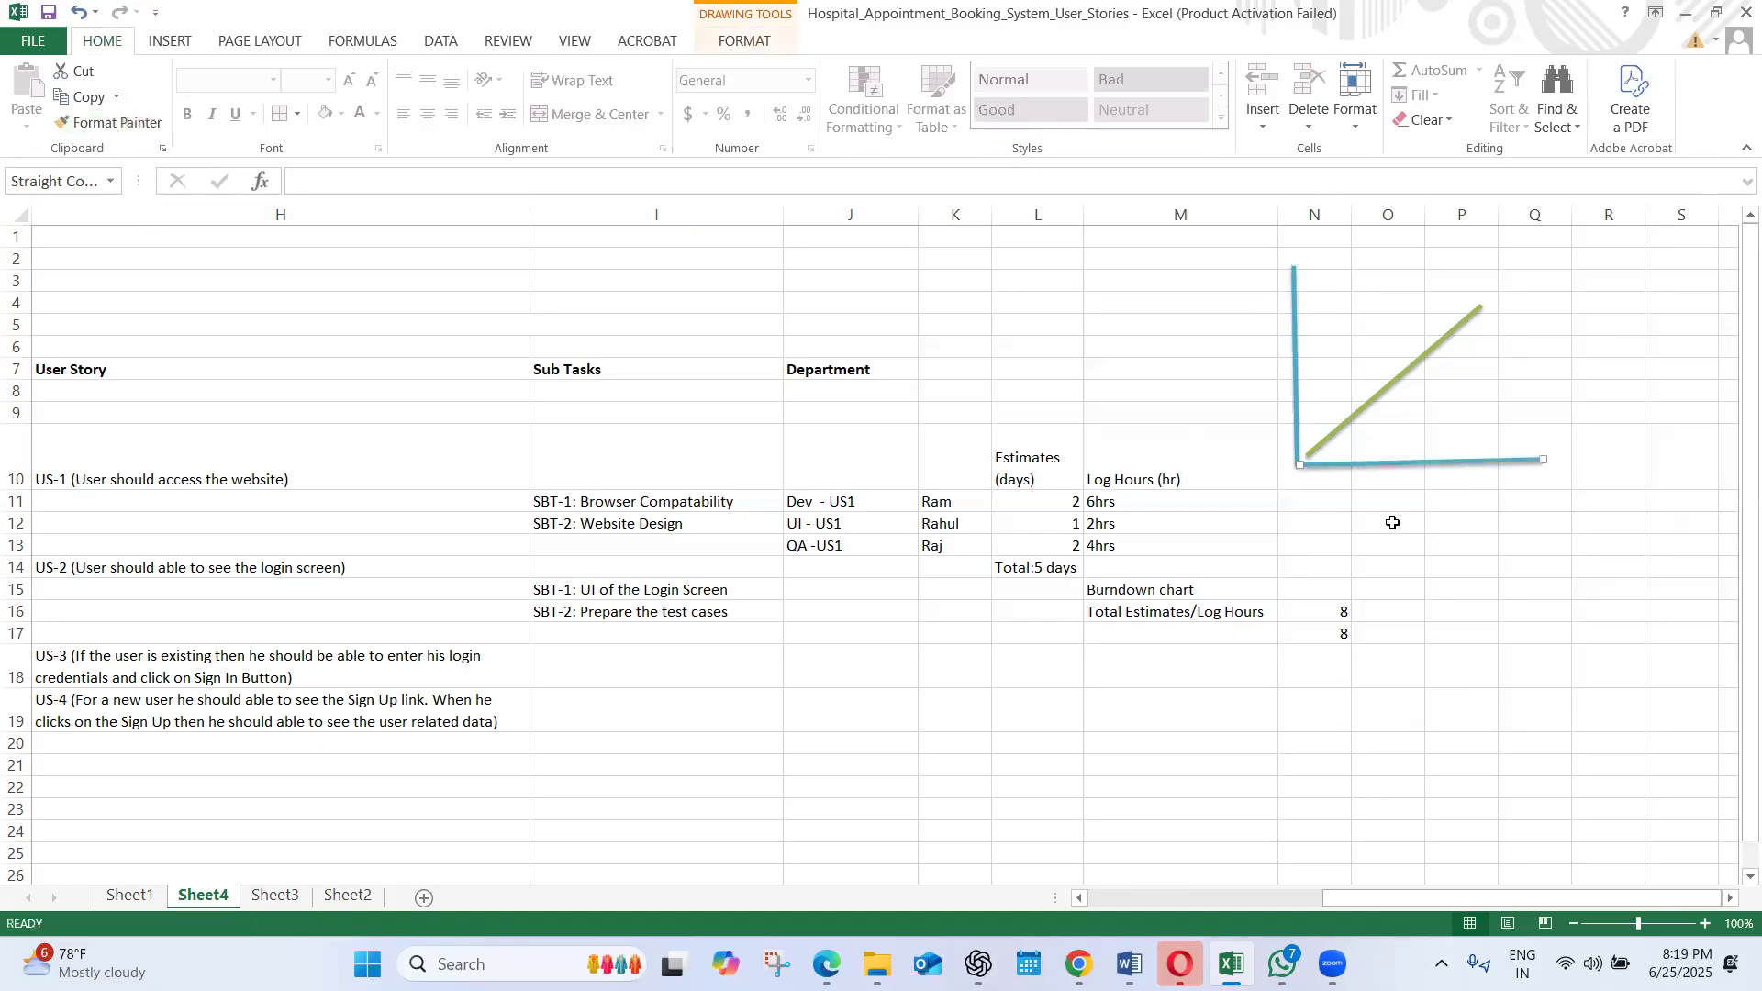
click(1404, 541)
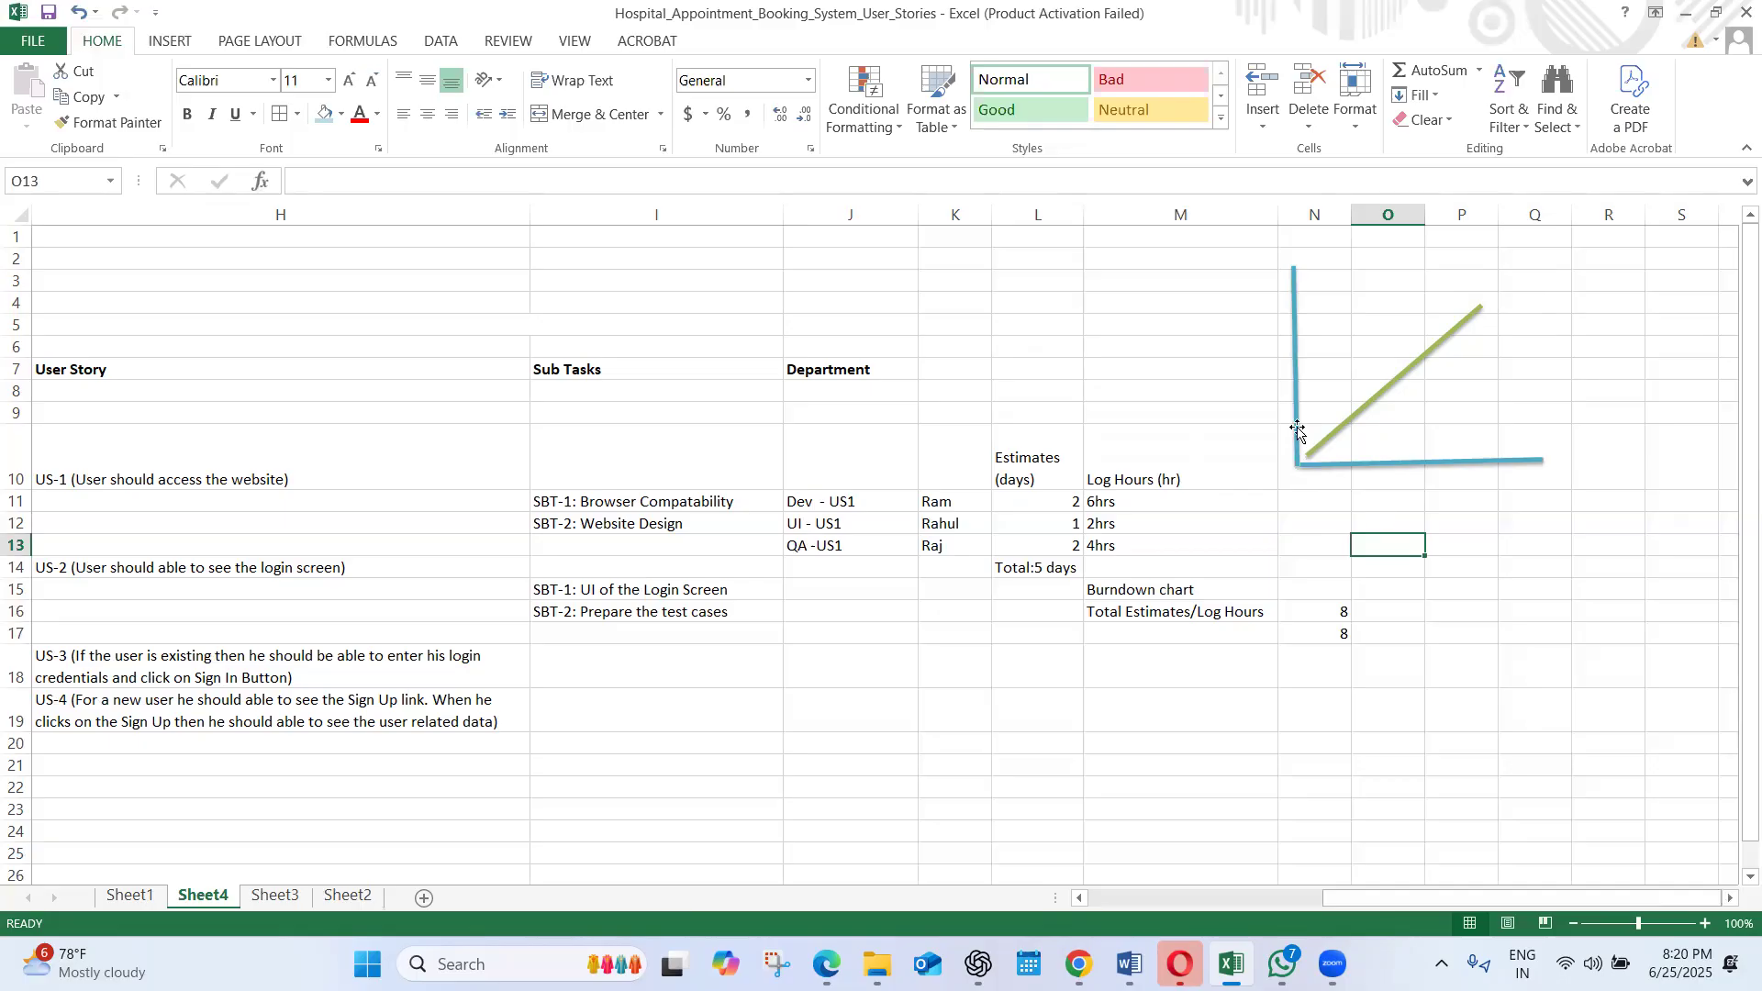
Change the second value beside the "Total Estimates/Log Hours" label, in N17, to 10
click(1324, 612)
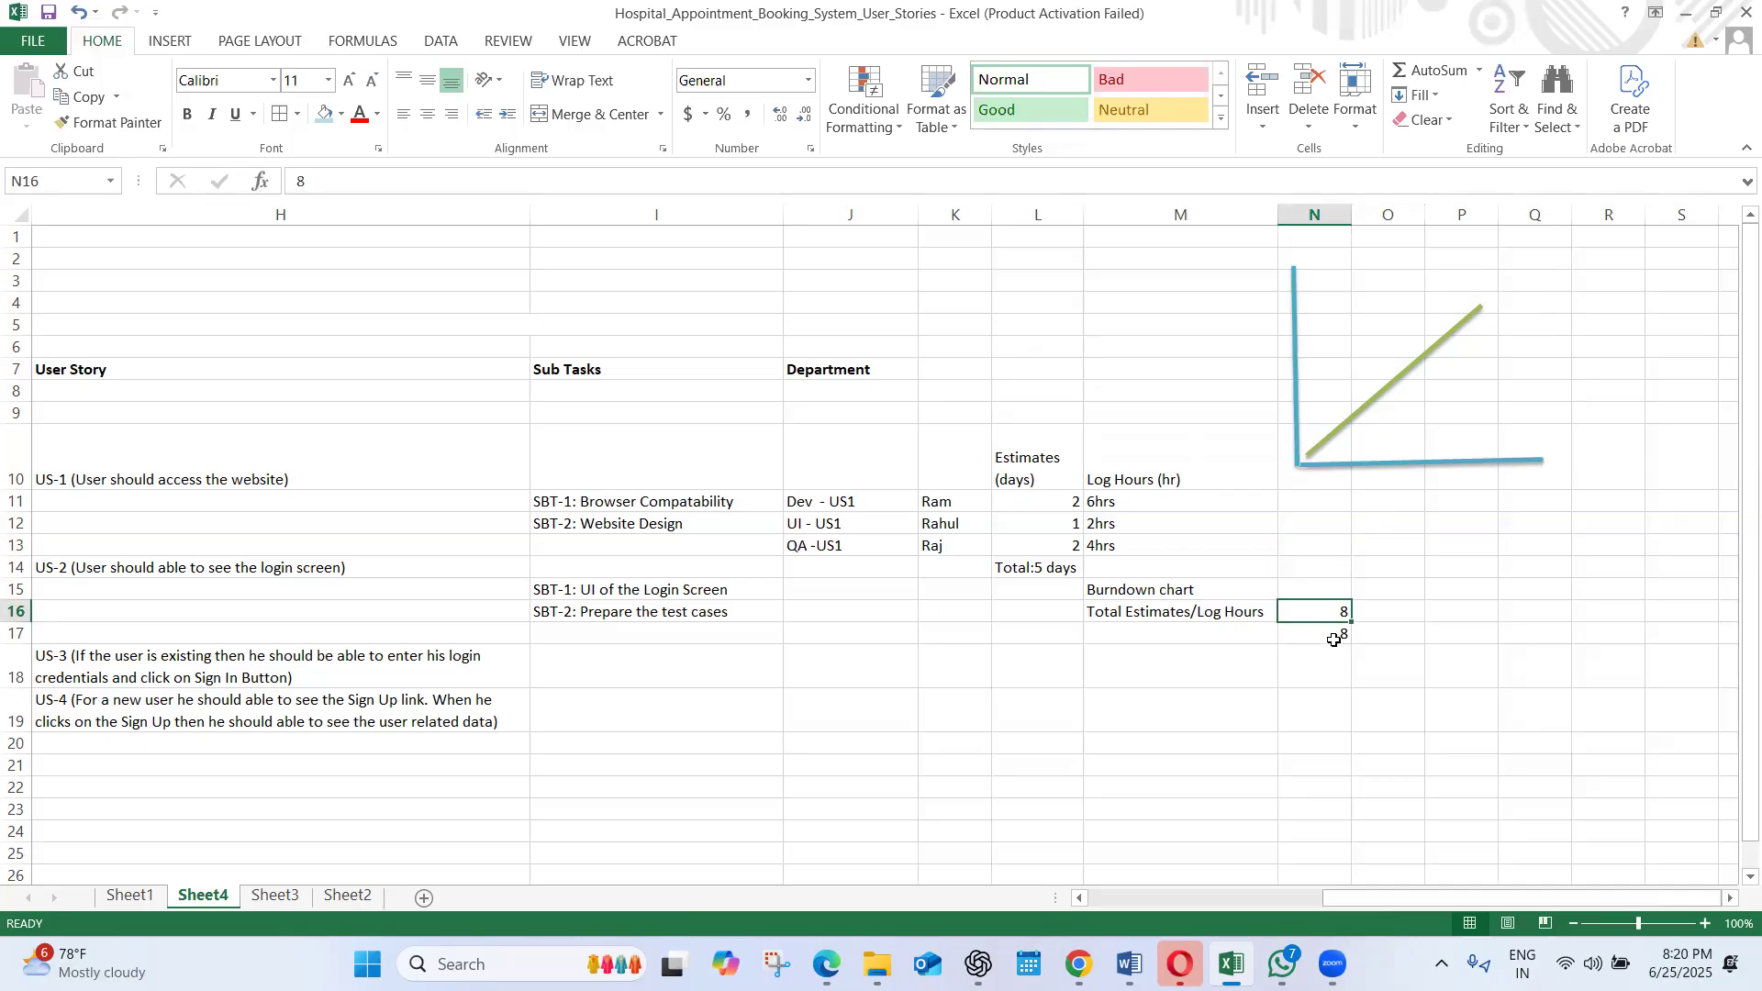
click(1335, 641)
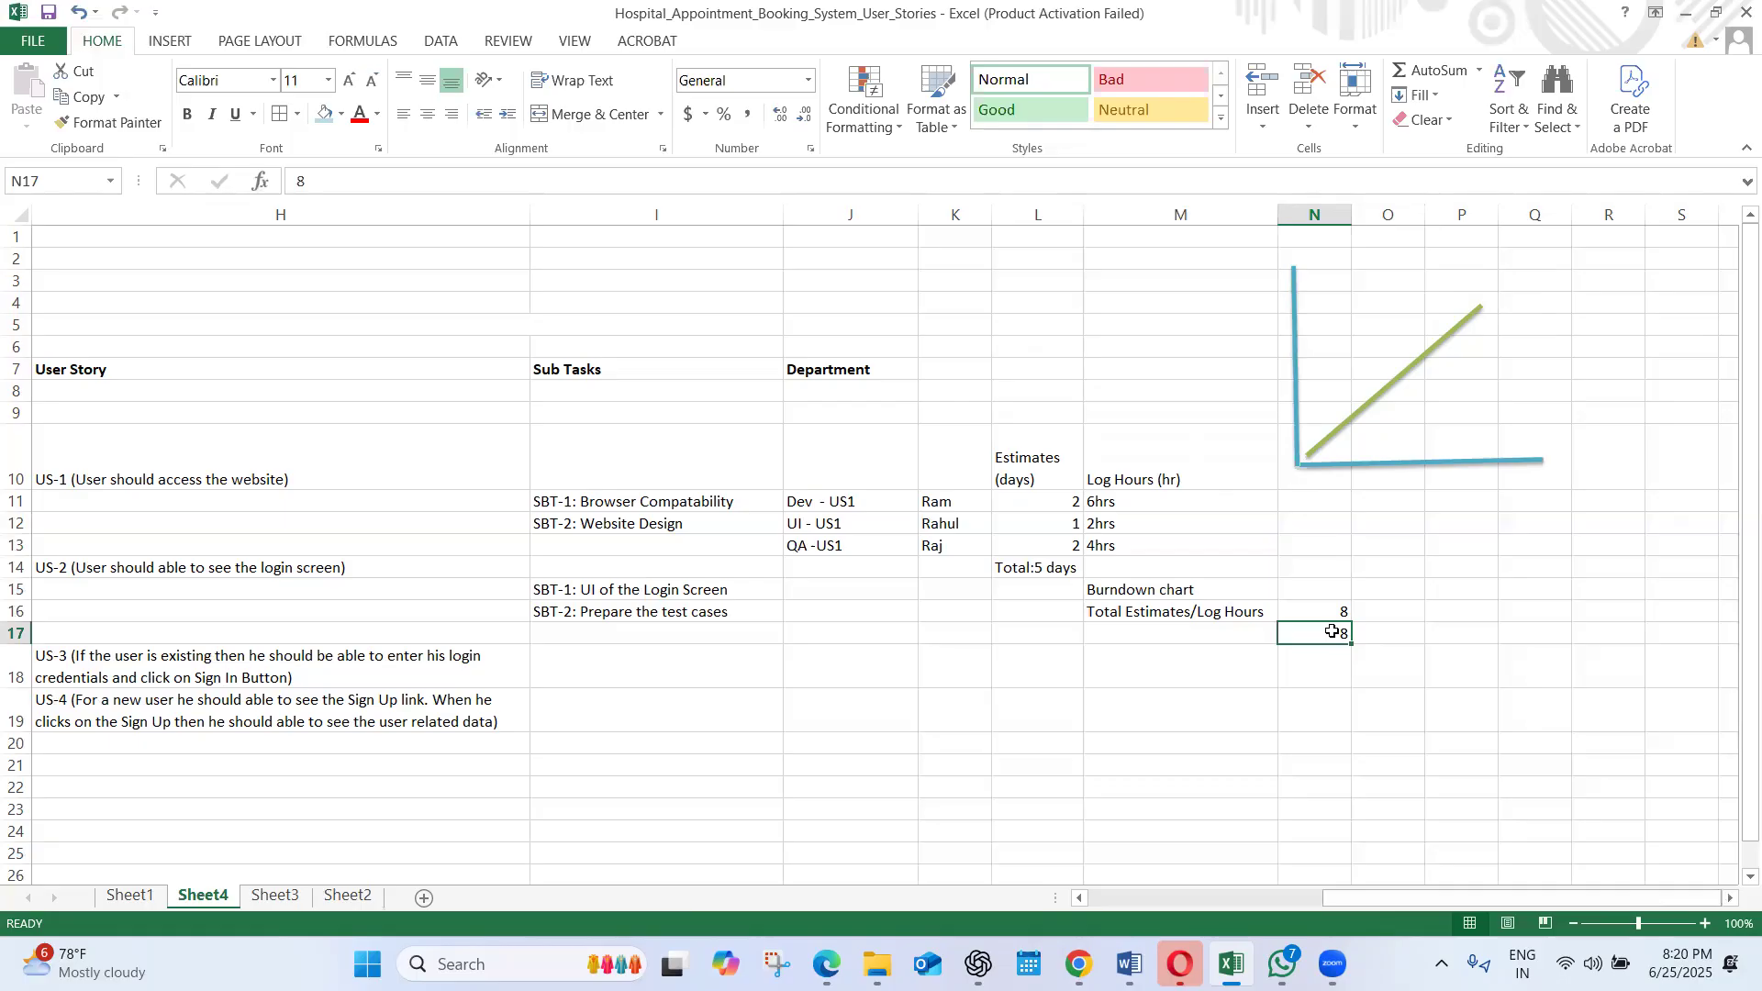
click(1348, 422)
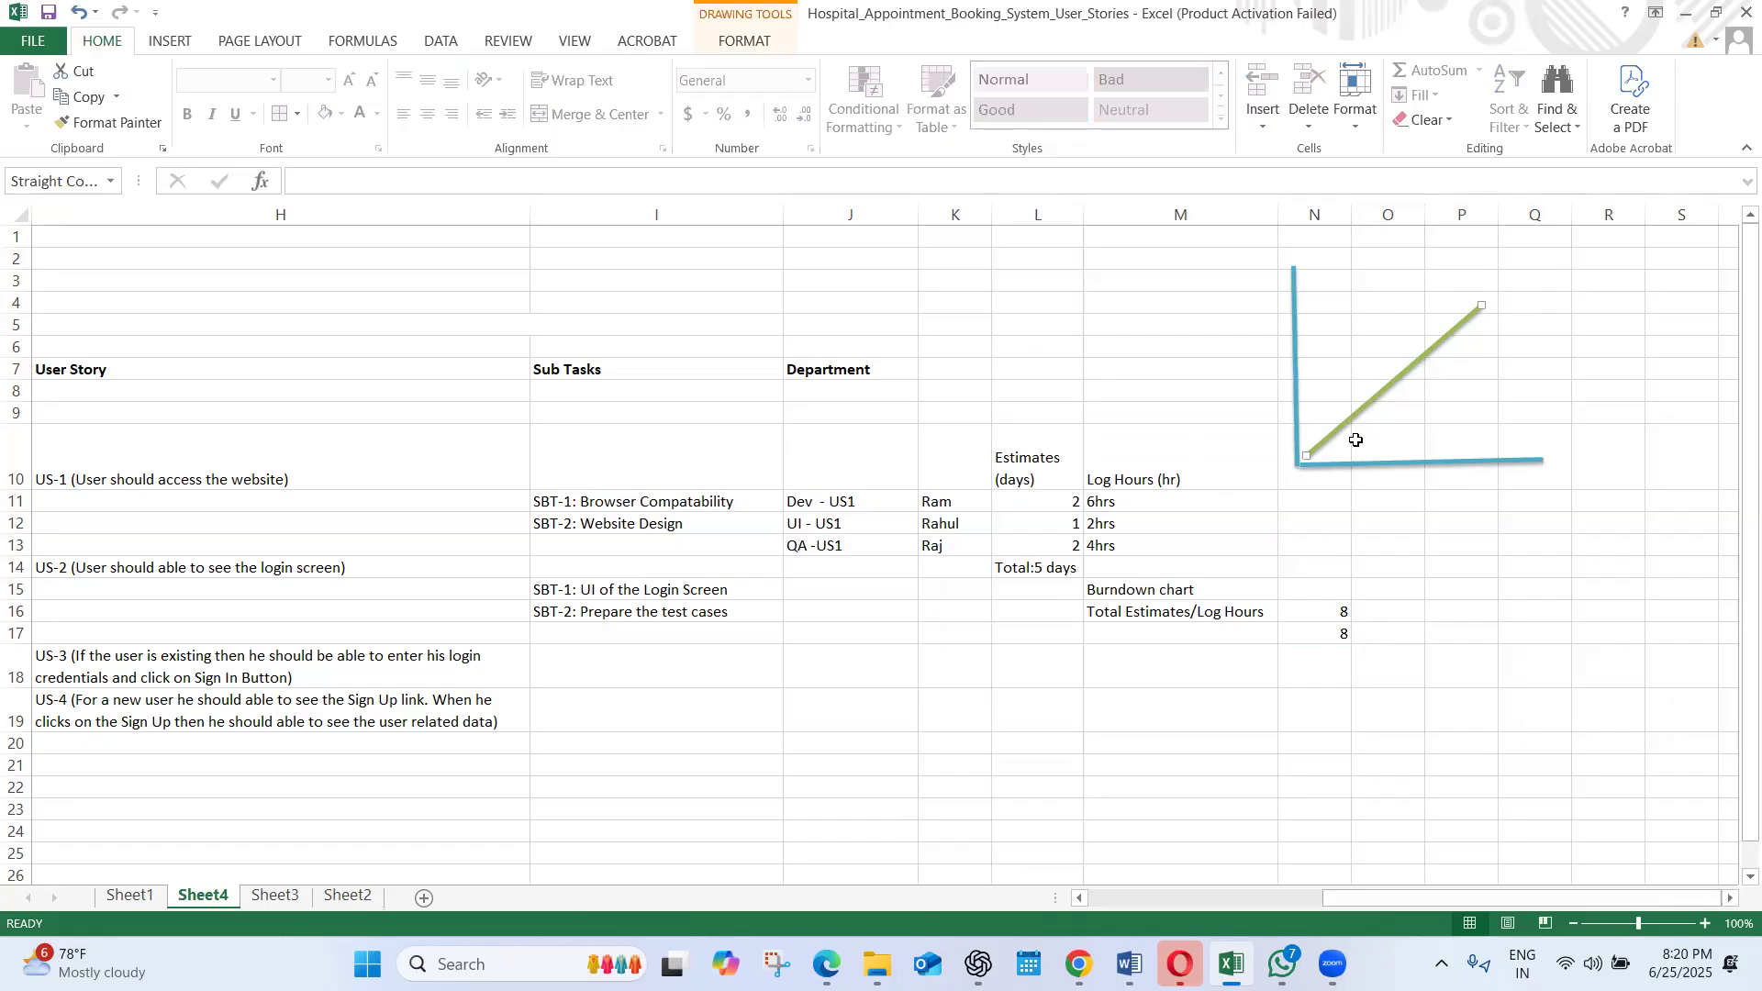
click(1330, 632)
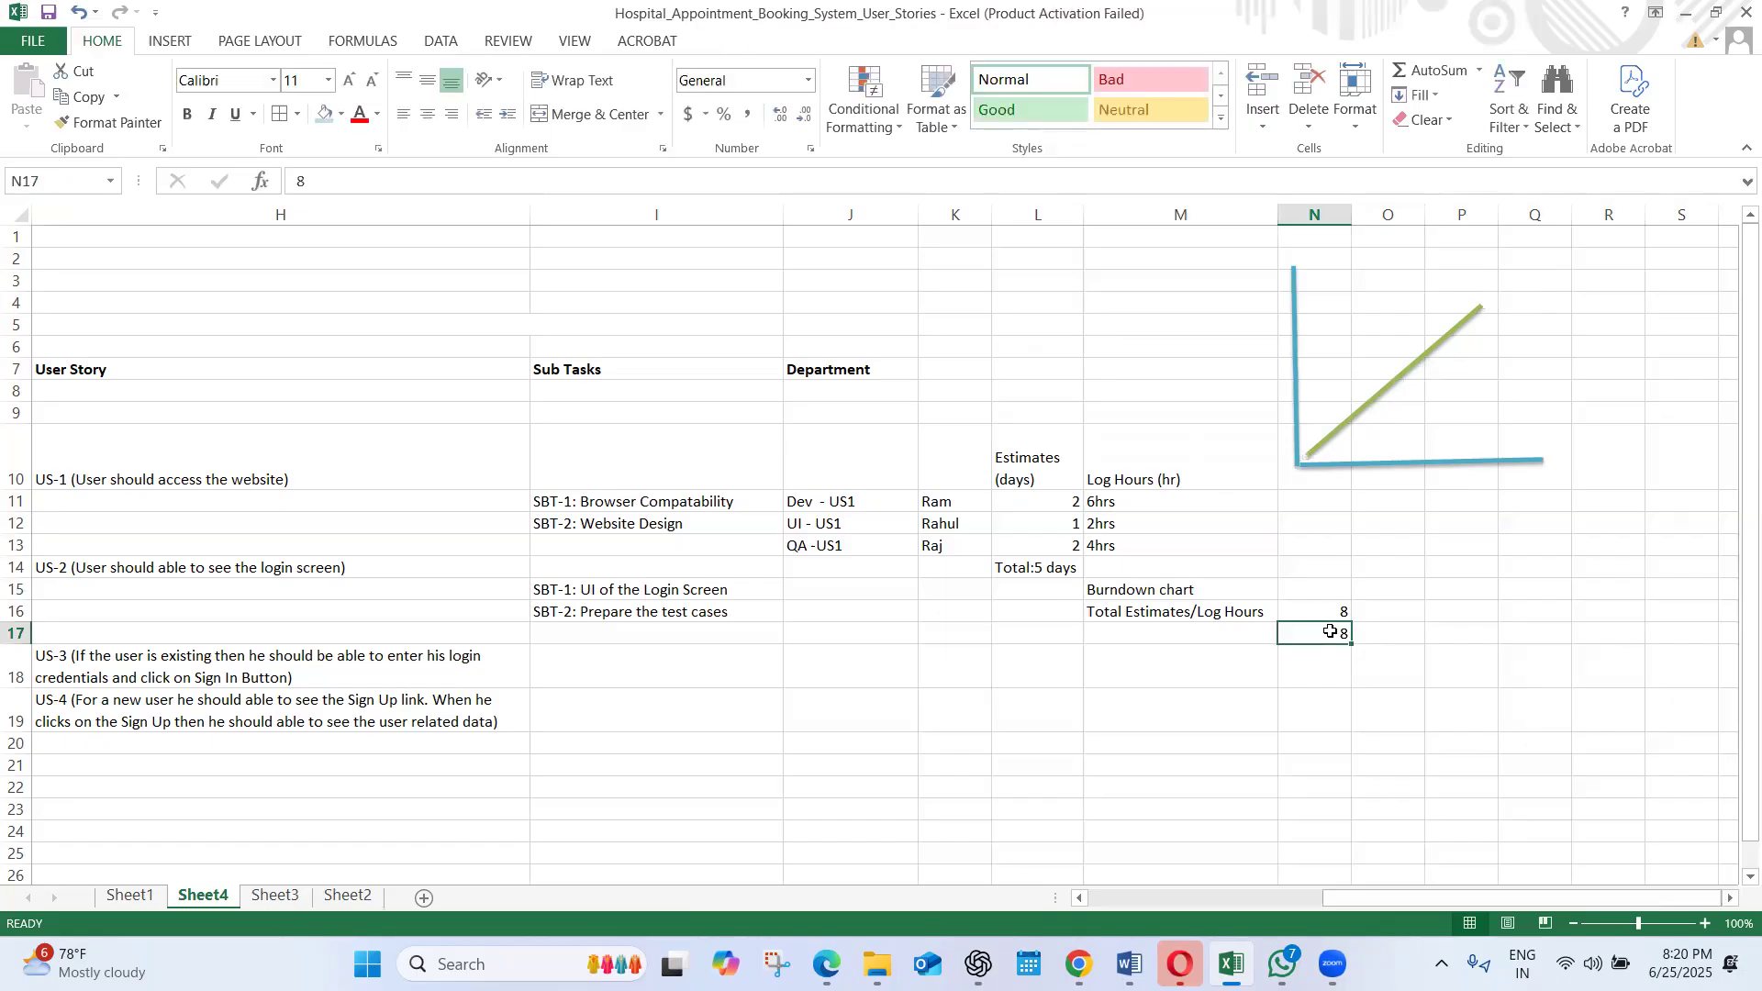
text(10)
click(1390, 709)
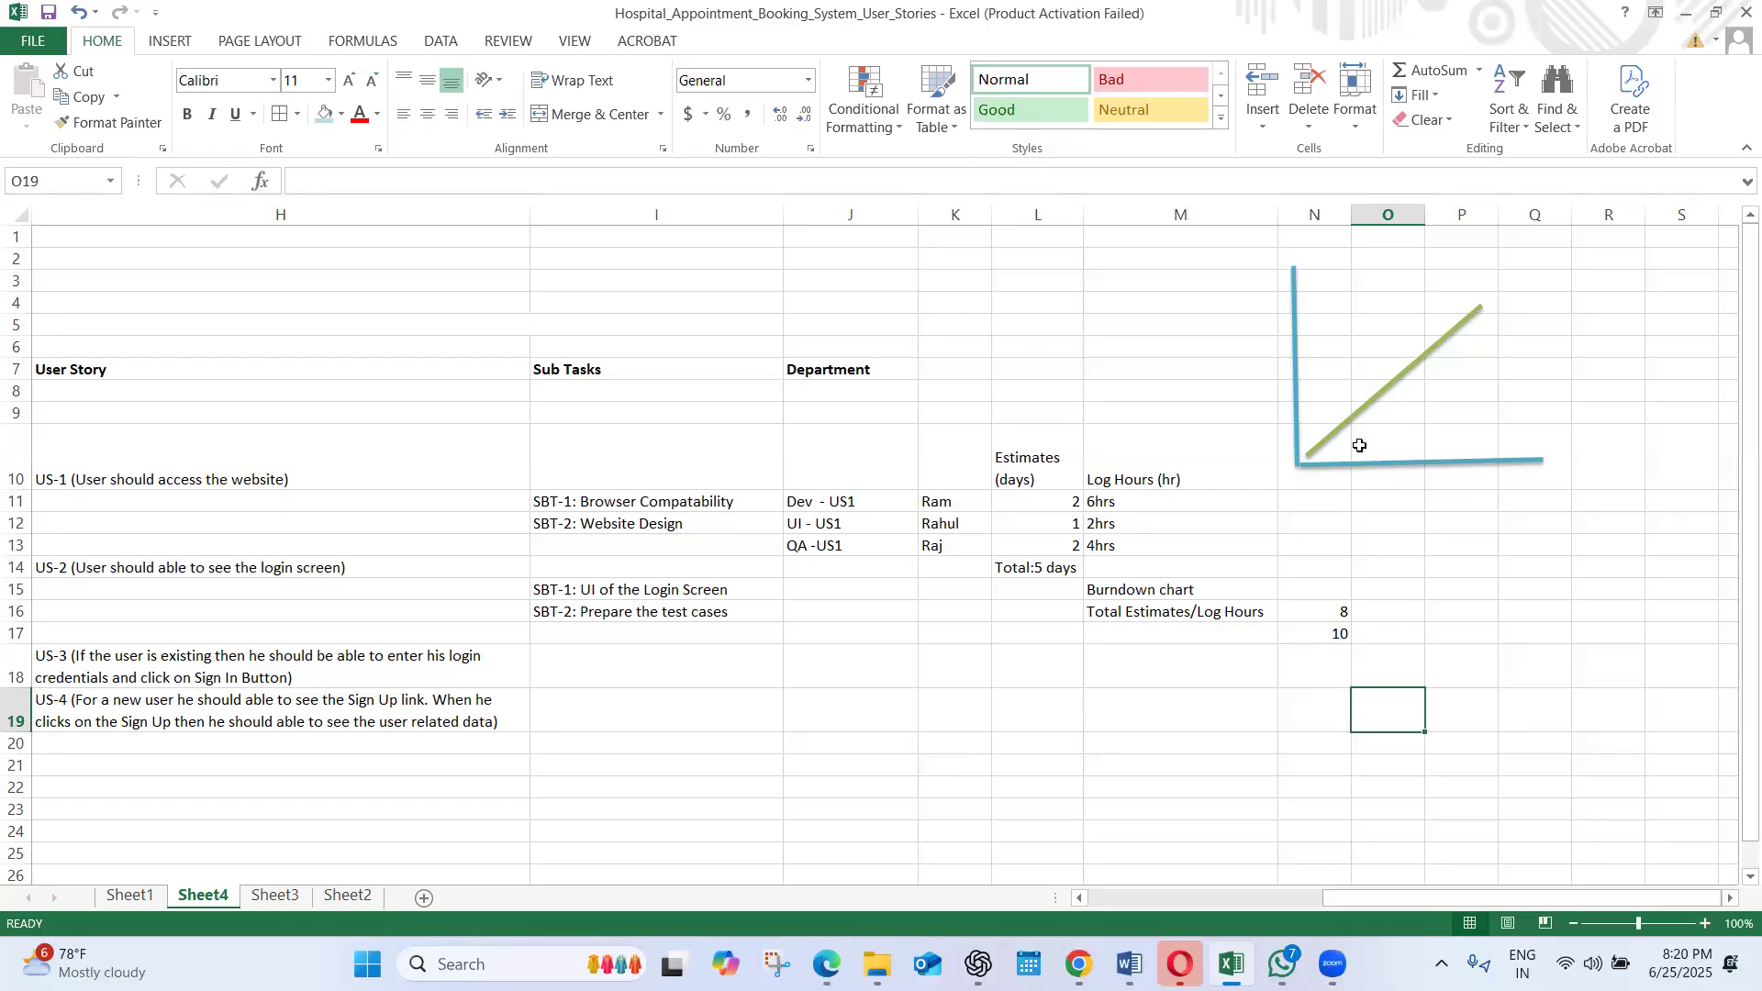
Autofit the Sub Tasks column, narrow the Department column to suit its entries, and select the EPIC heading in F7
drag(1411, 898, 1379, 899)
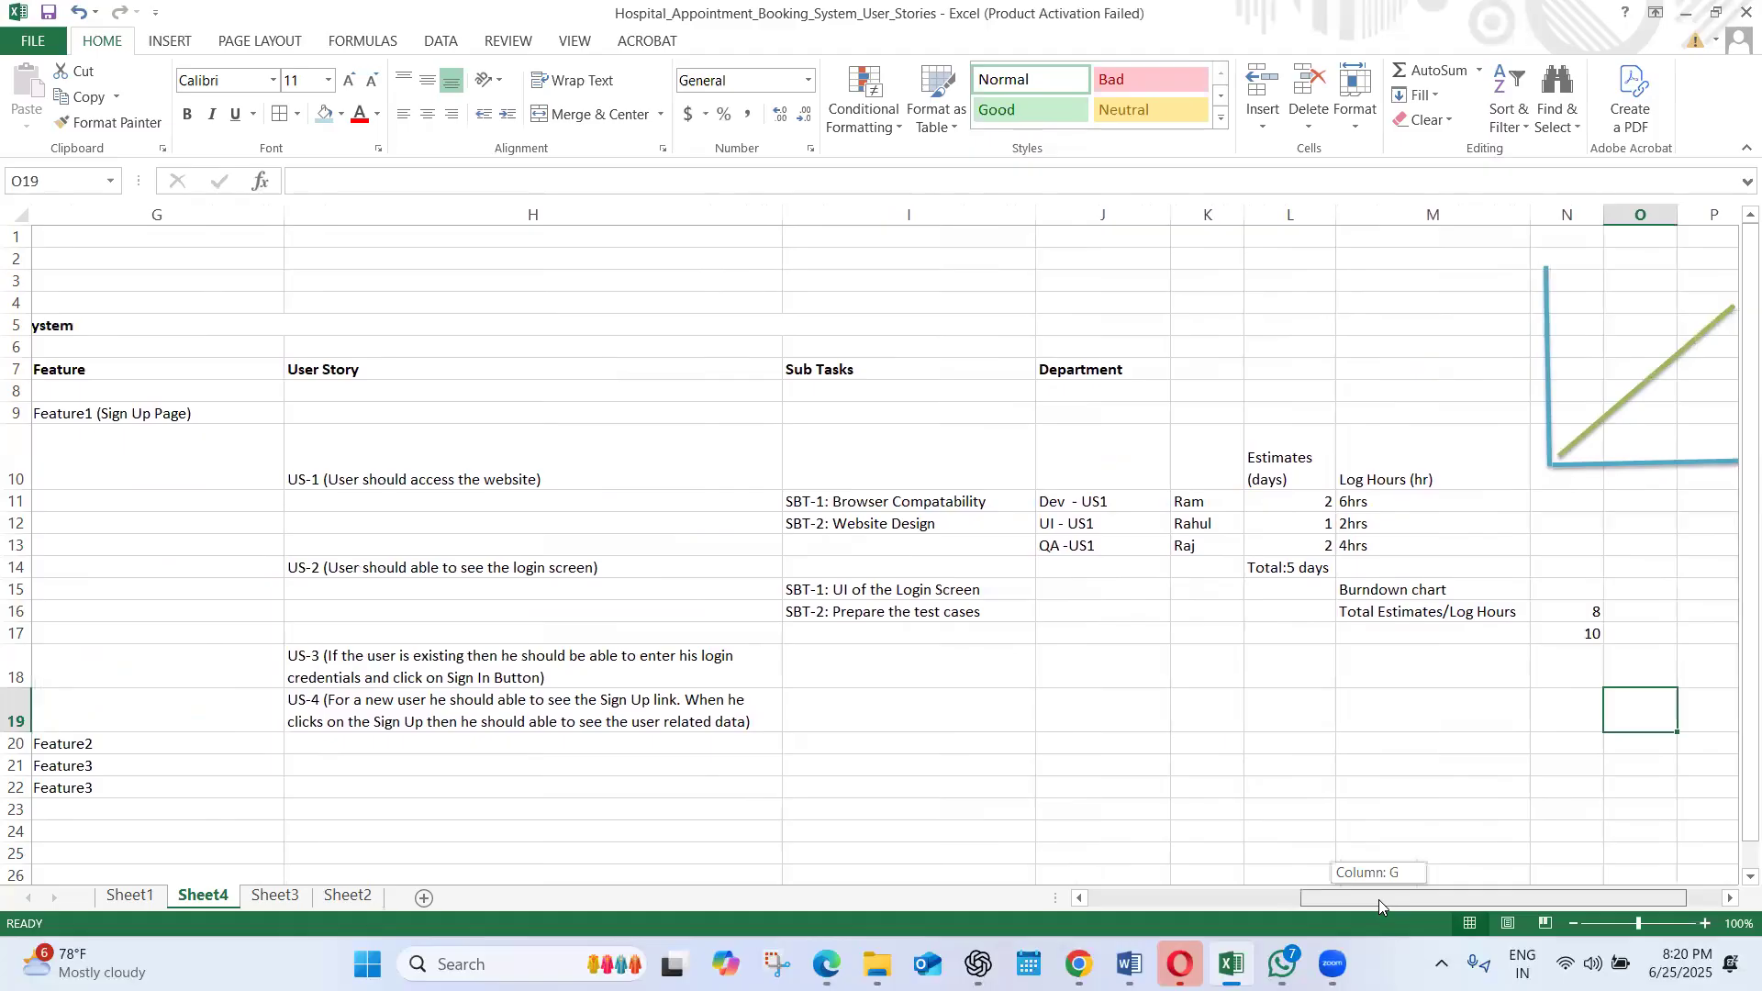
drag(1378, 899, 1399, 898)
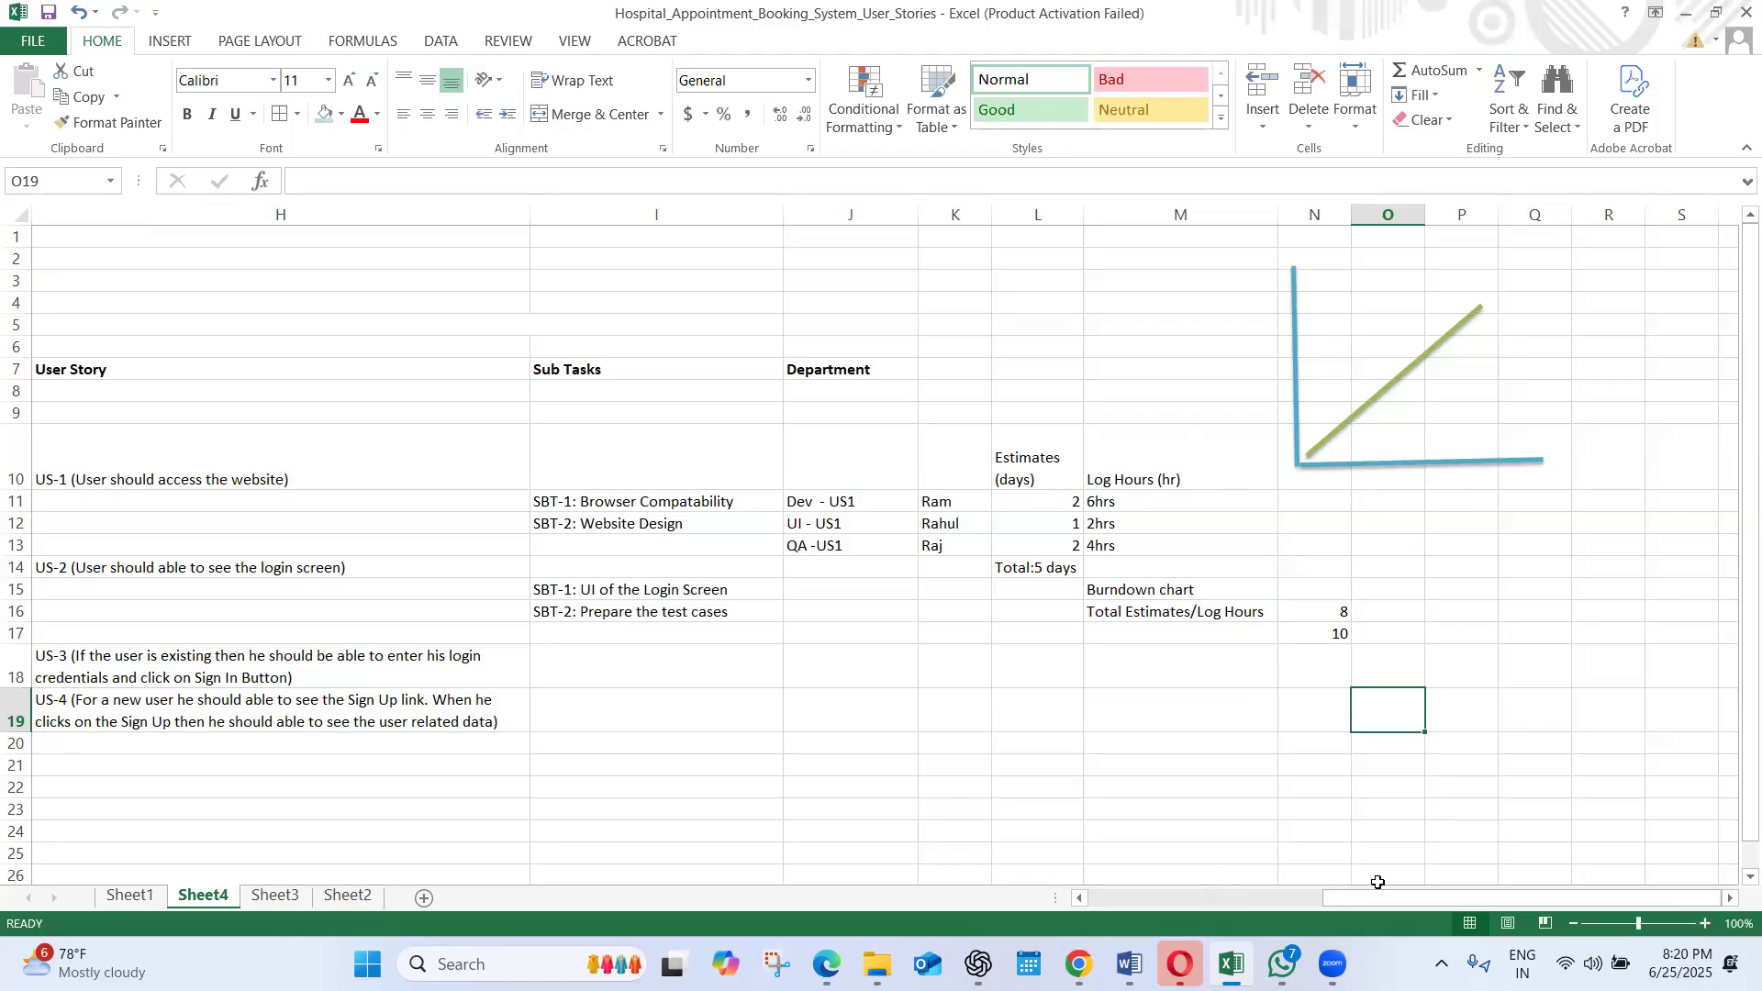
drag(1371, 898, 1106, 771)
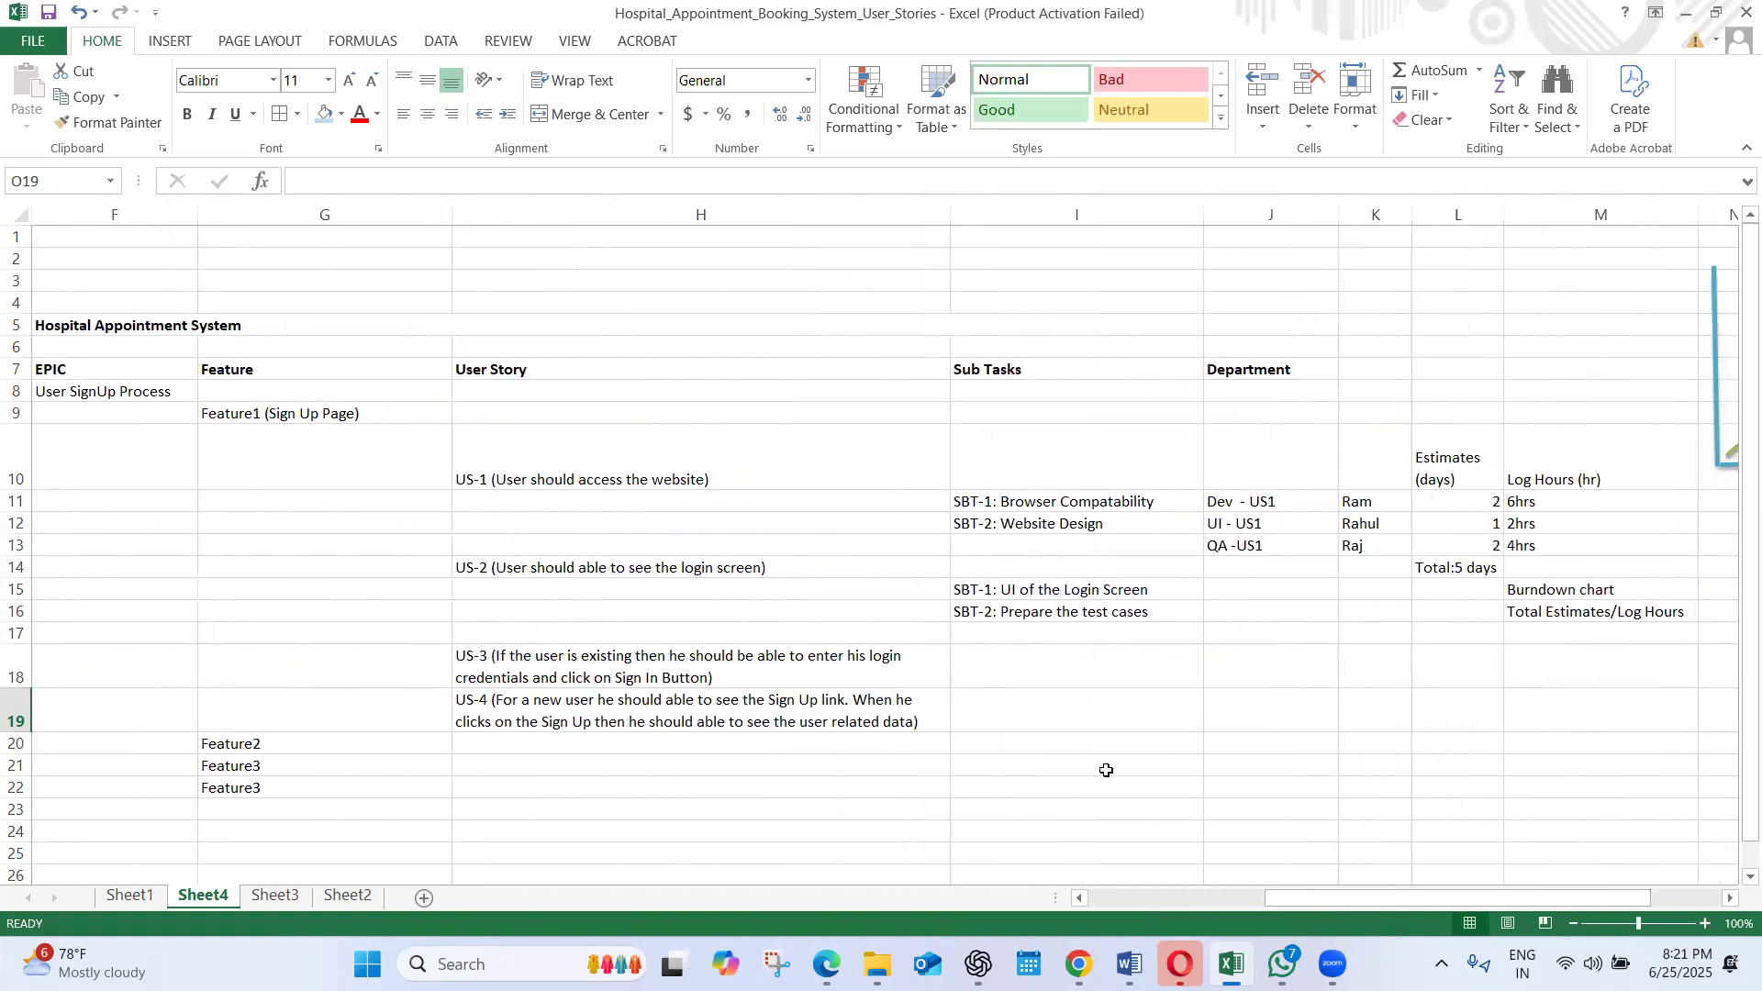
double_click(1203, 214)
drag(1296, 215, 1264, 217)
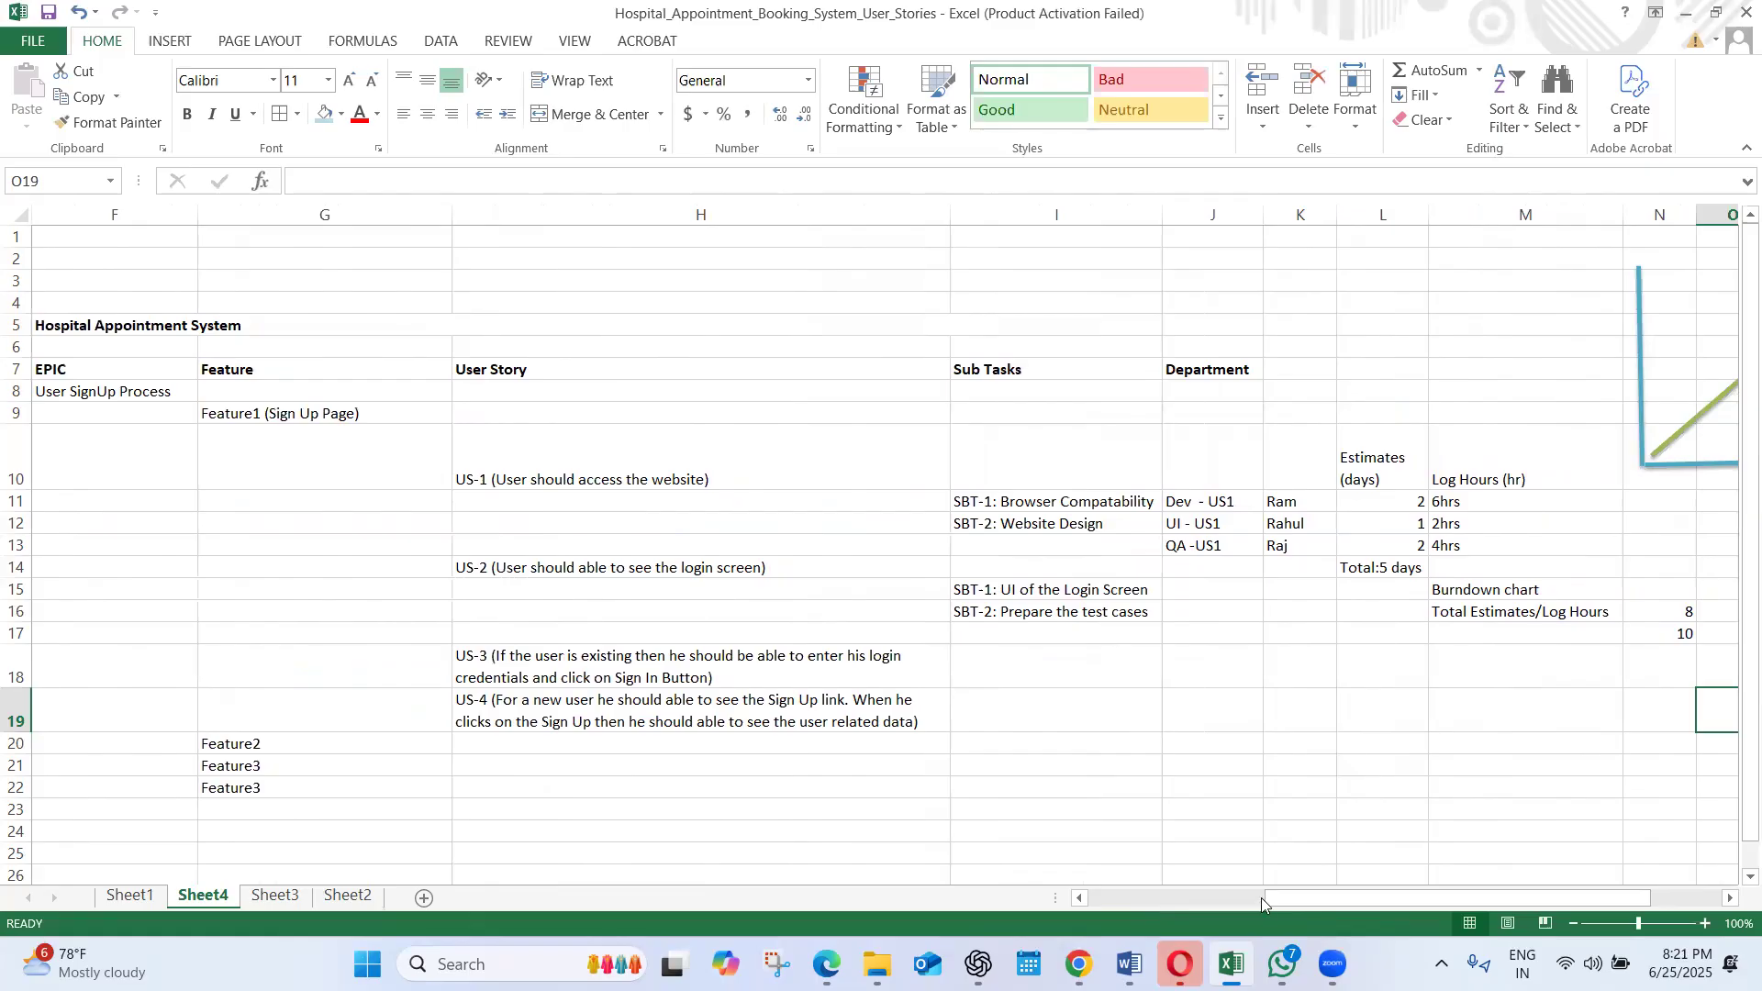
drag(1282, 902, 1258, 907)
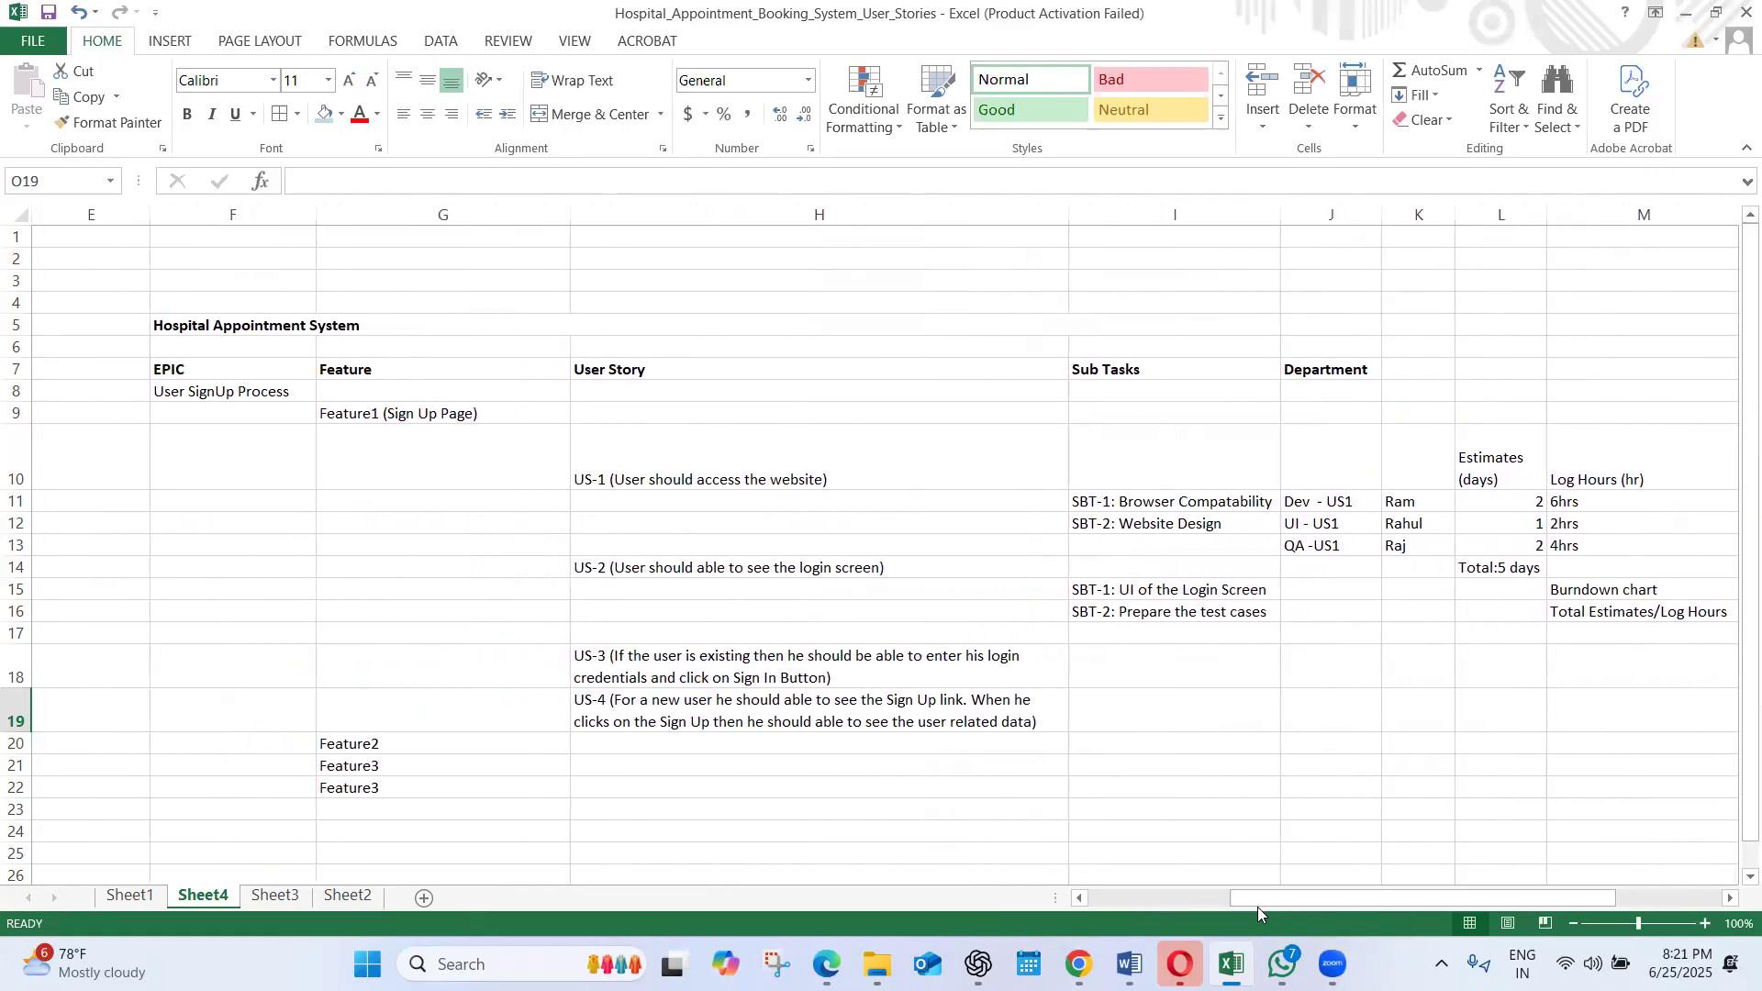
click(208, 373)
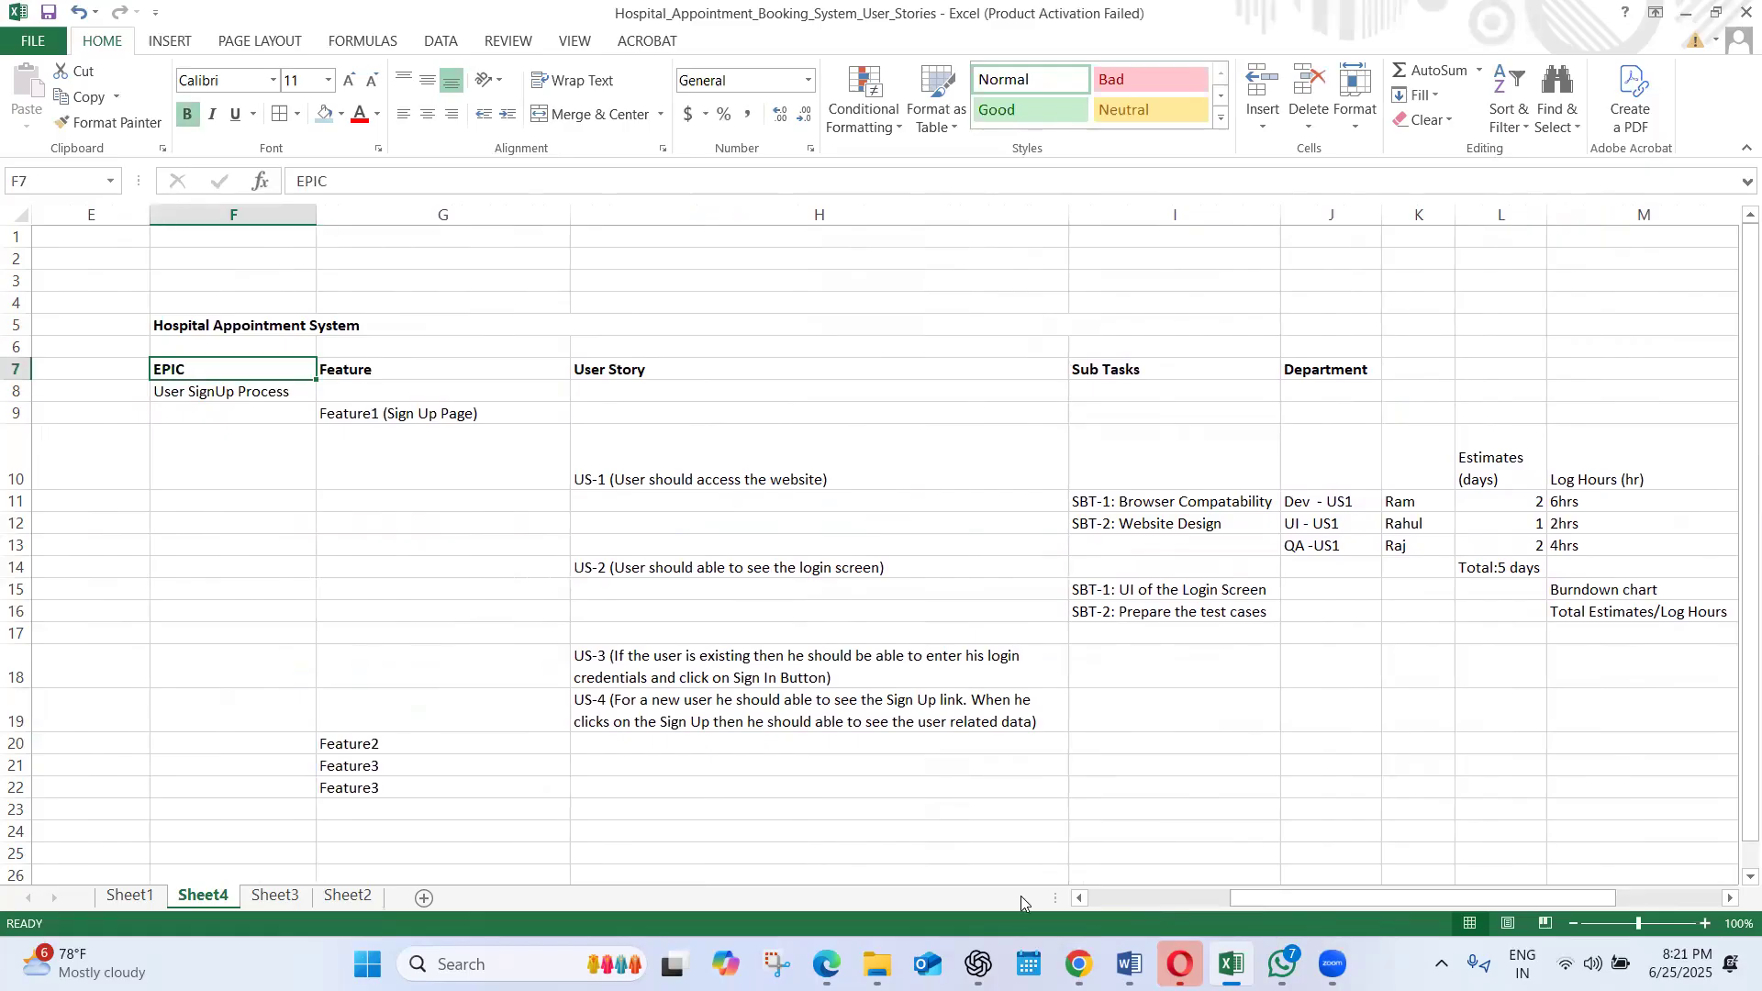
Enter the label "Scrum Ceremonies" in I23, below the user story hierarchy
drag(1268, 901, 1359, 822)
click(906, 787)
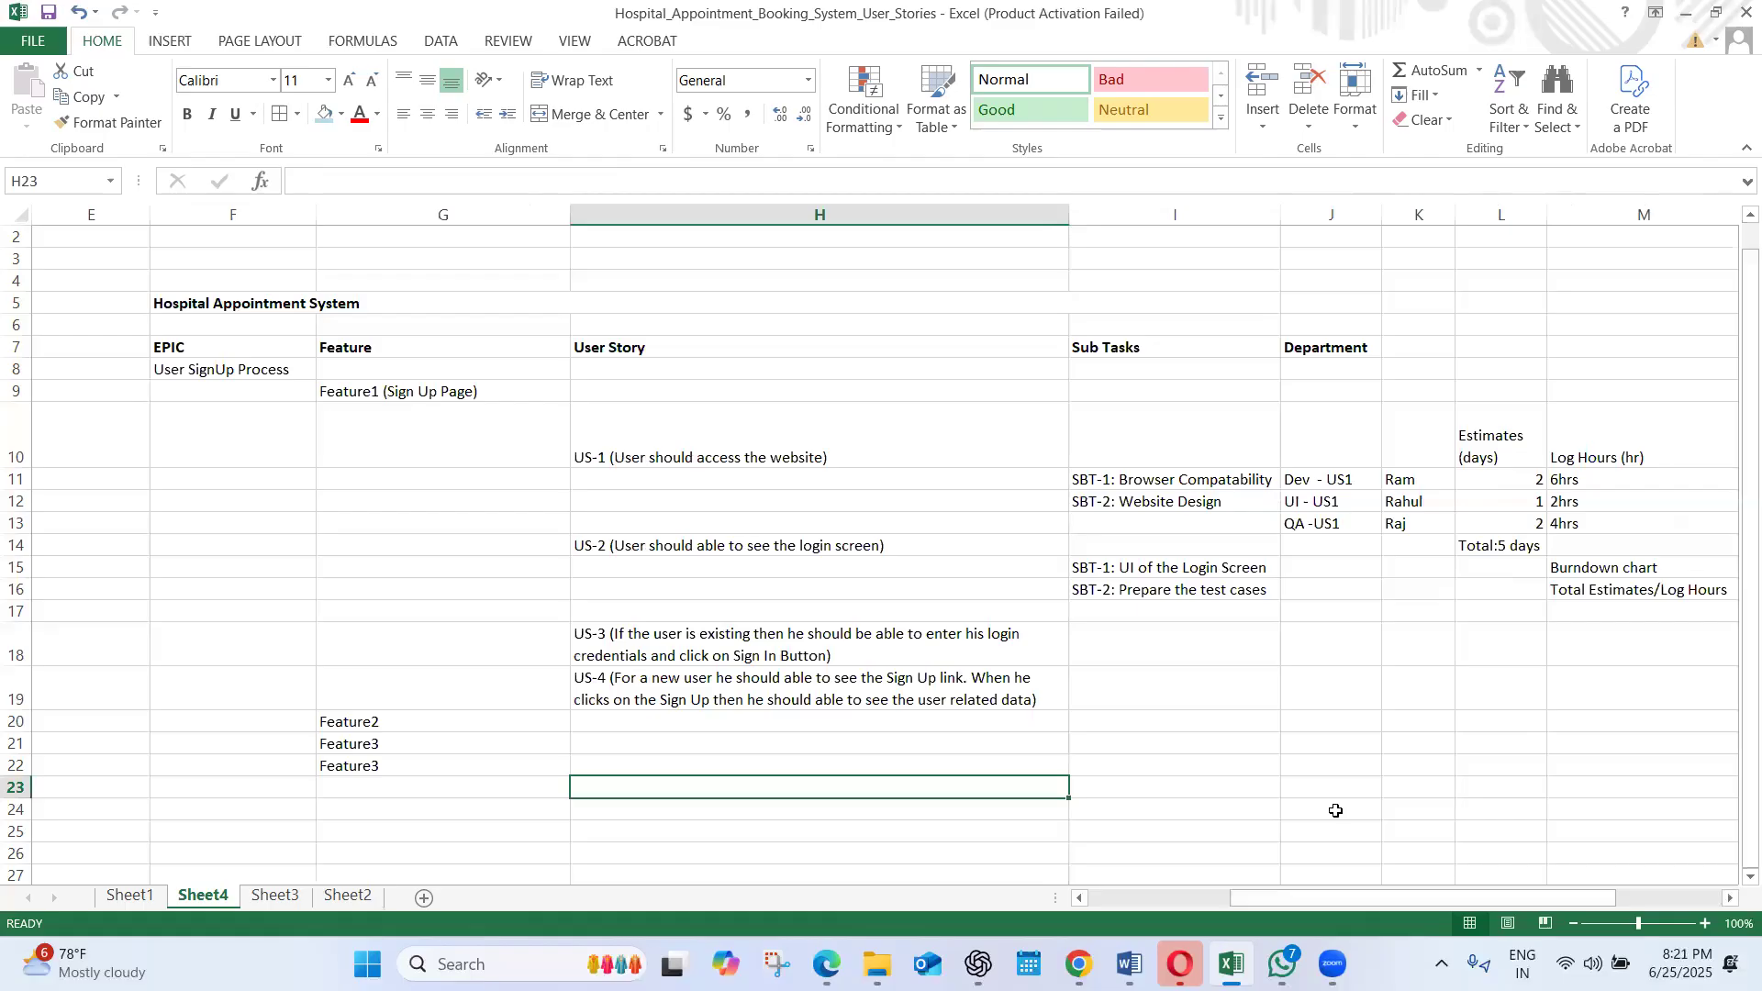
click(1140, 792)
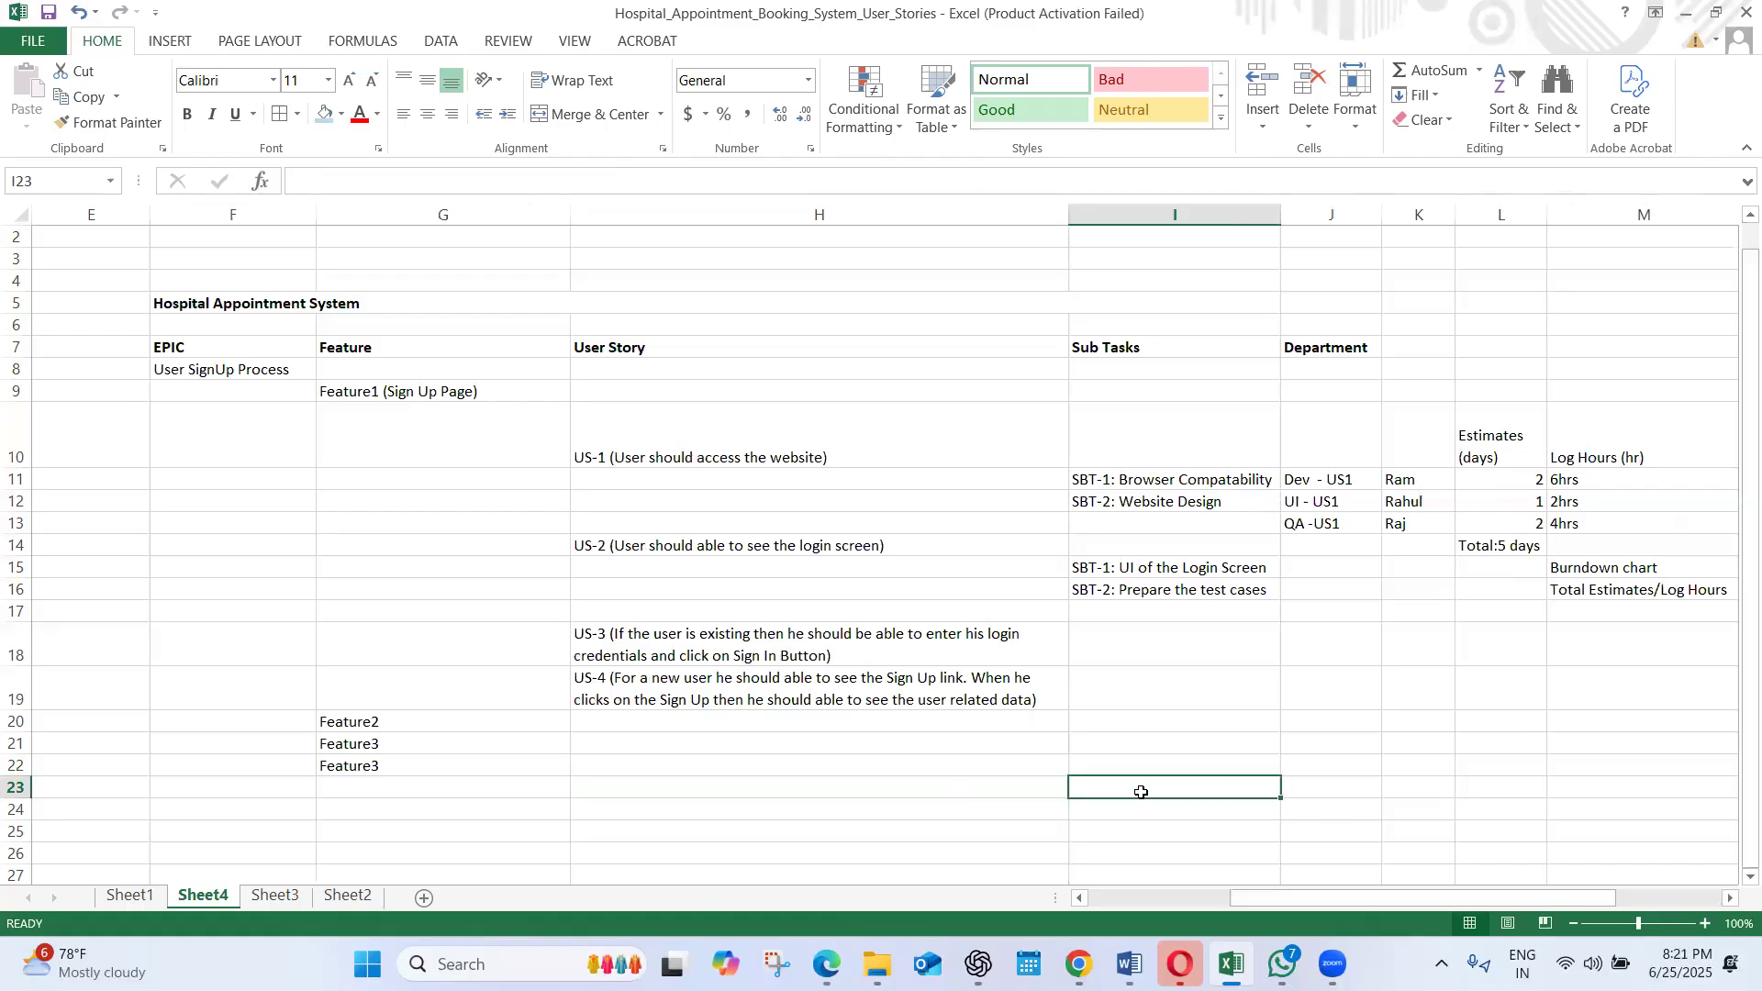
text(Scru)
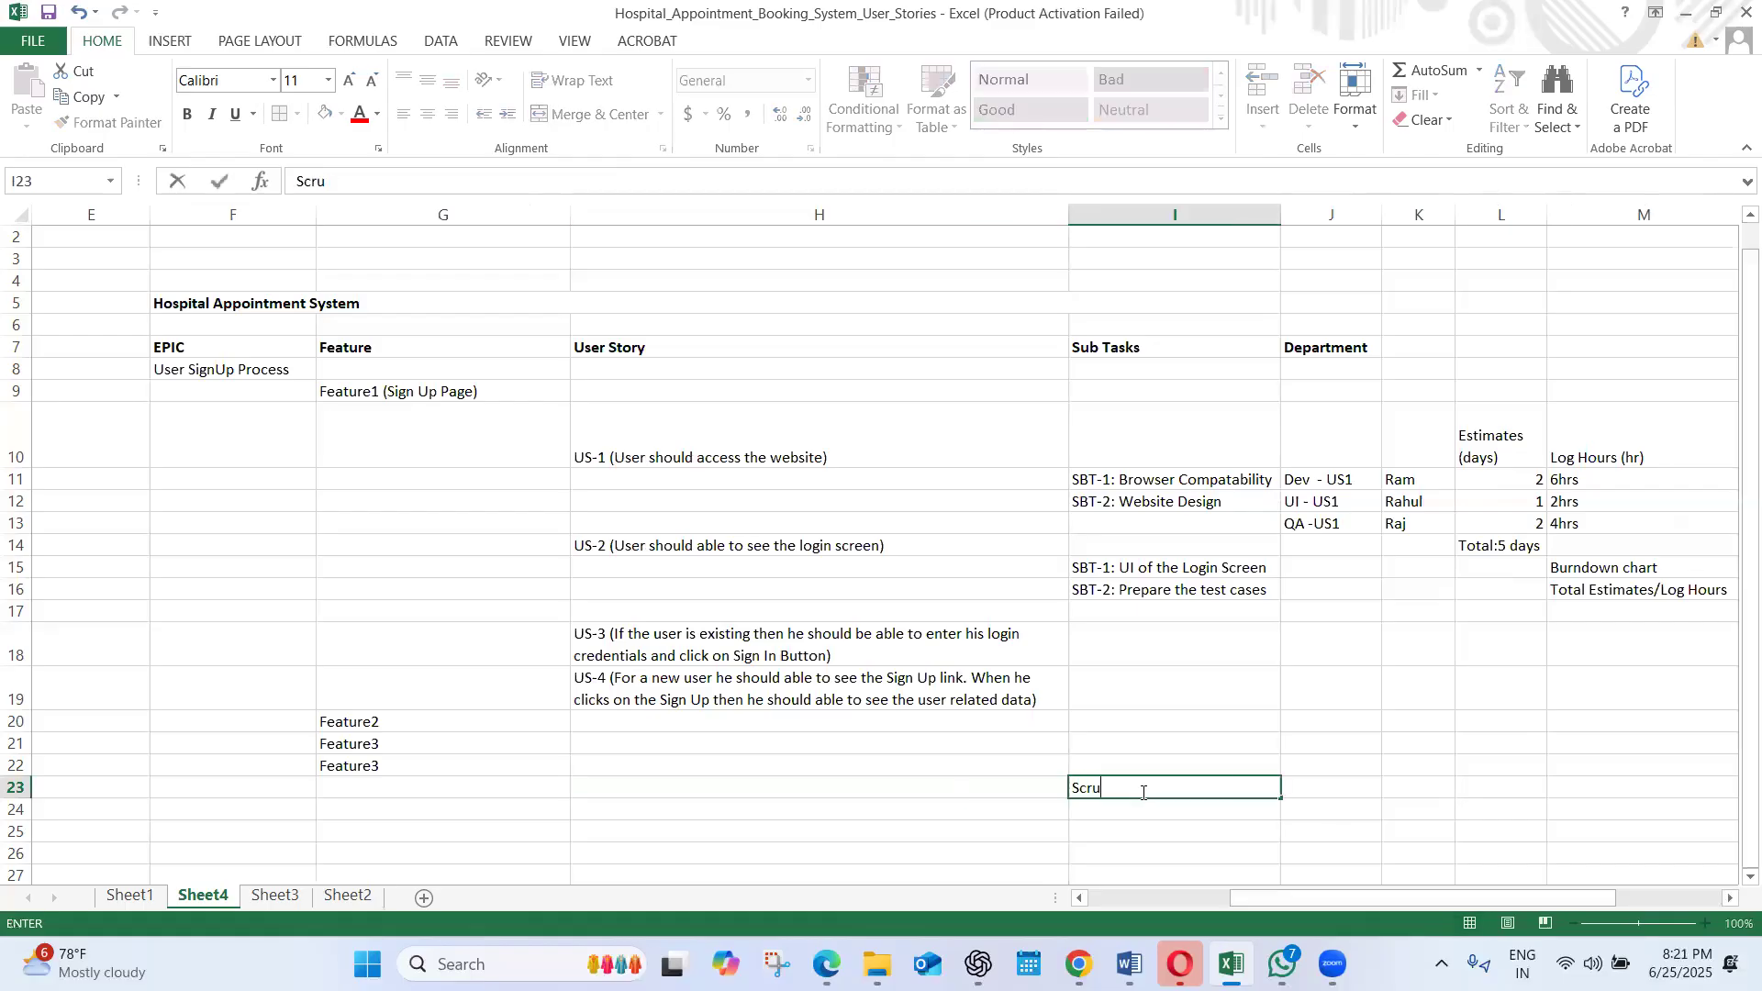
text(m Ceremonies)
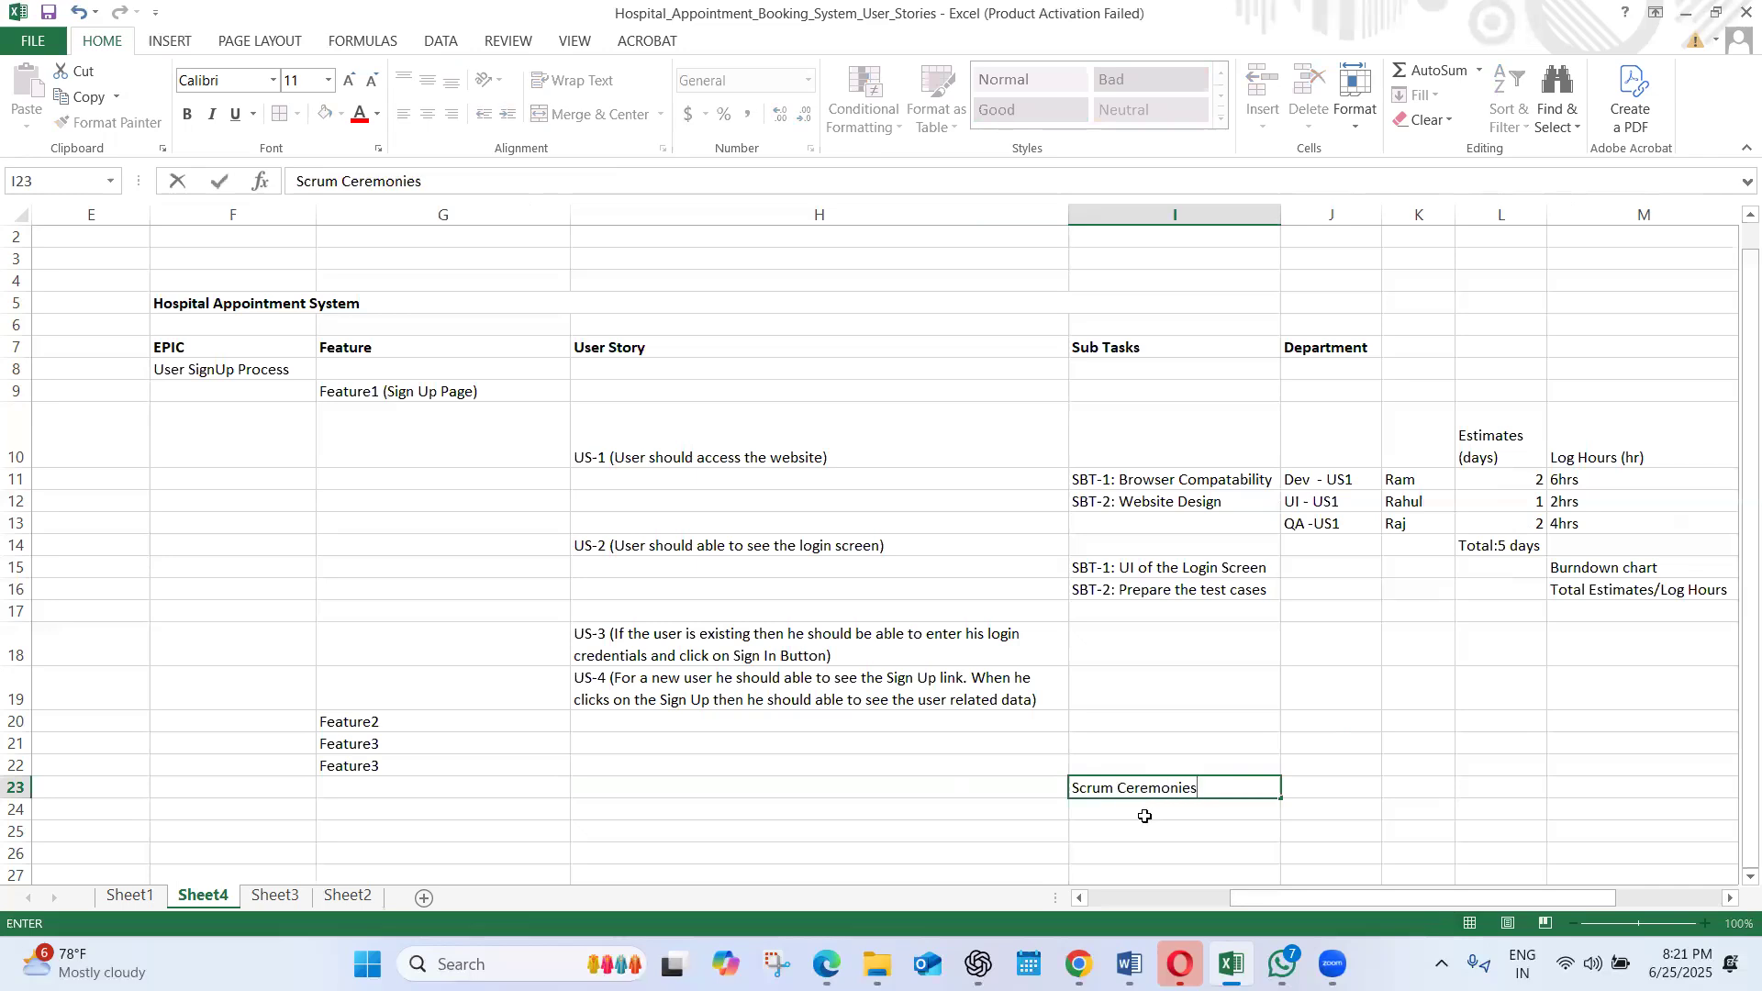
click(1145, 826)
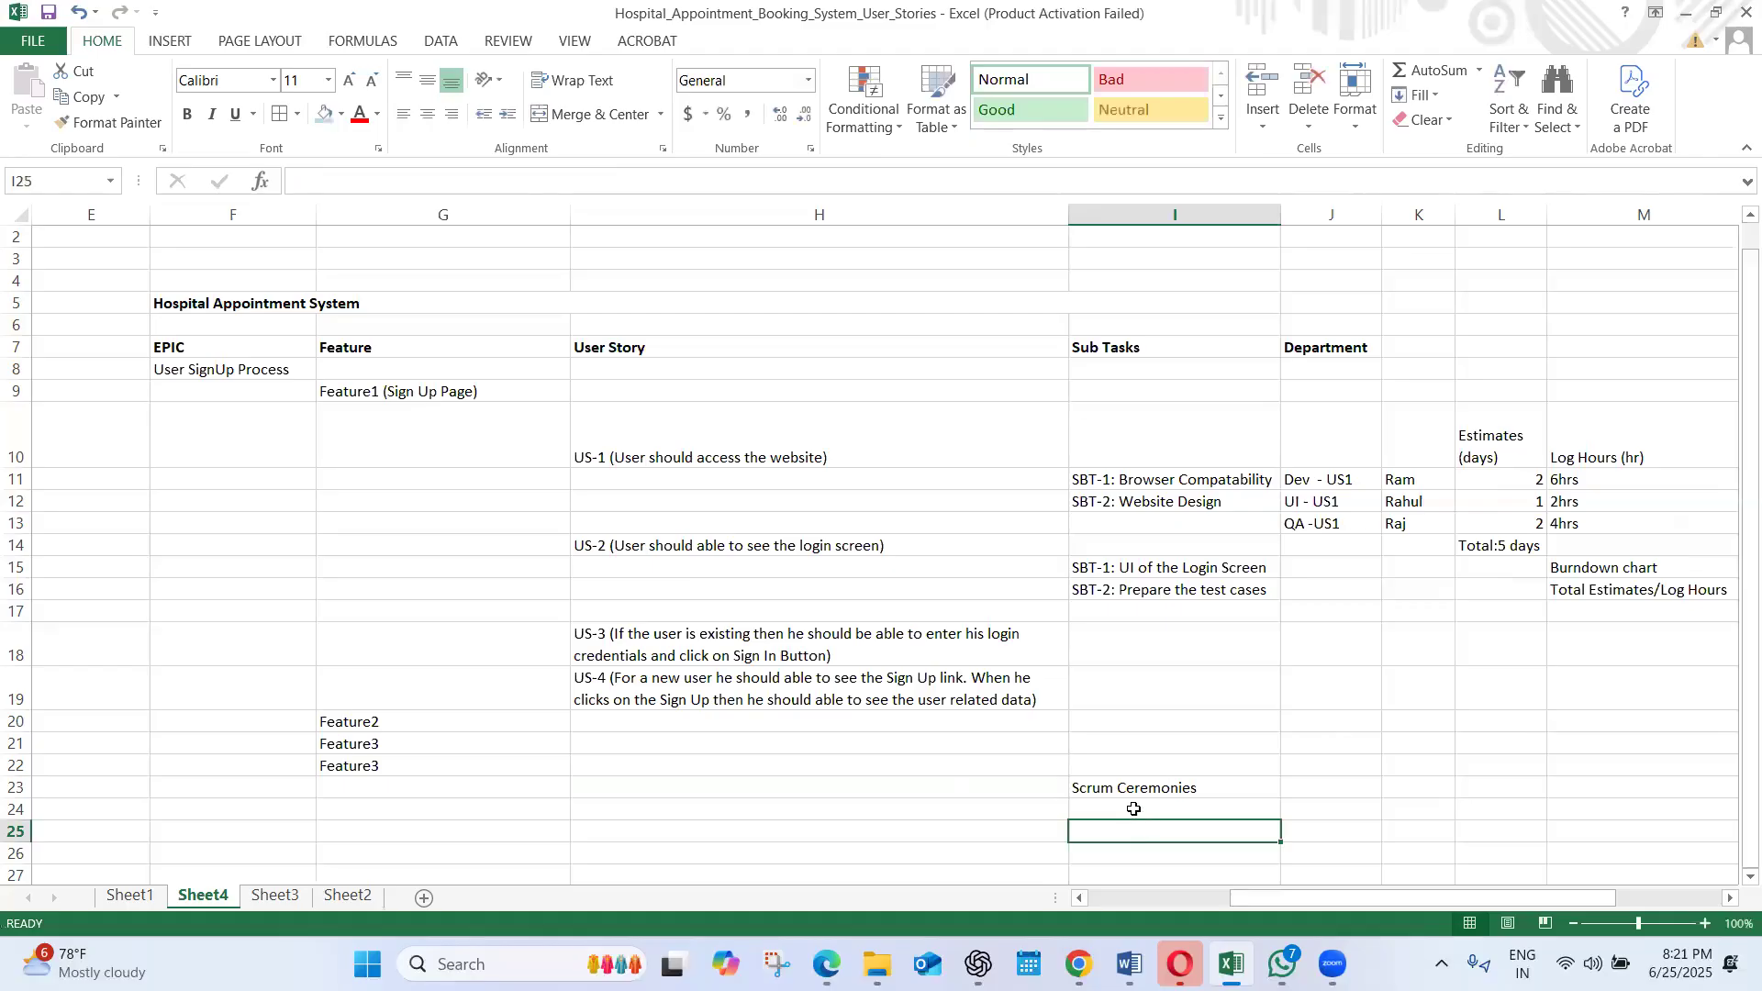
Enter "Burn down chart" in J24 and widen column J to fit the text
click(1300, 812)
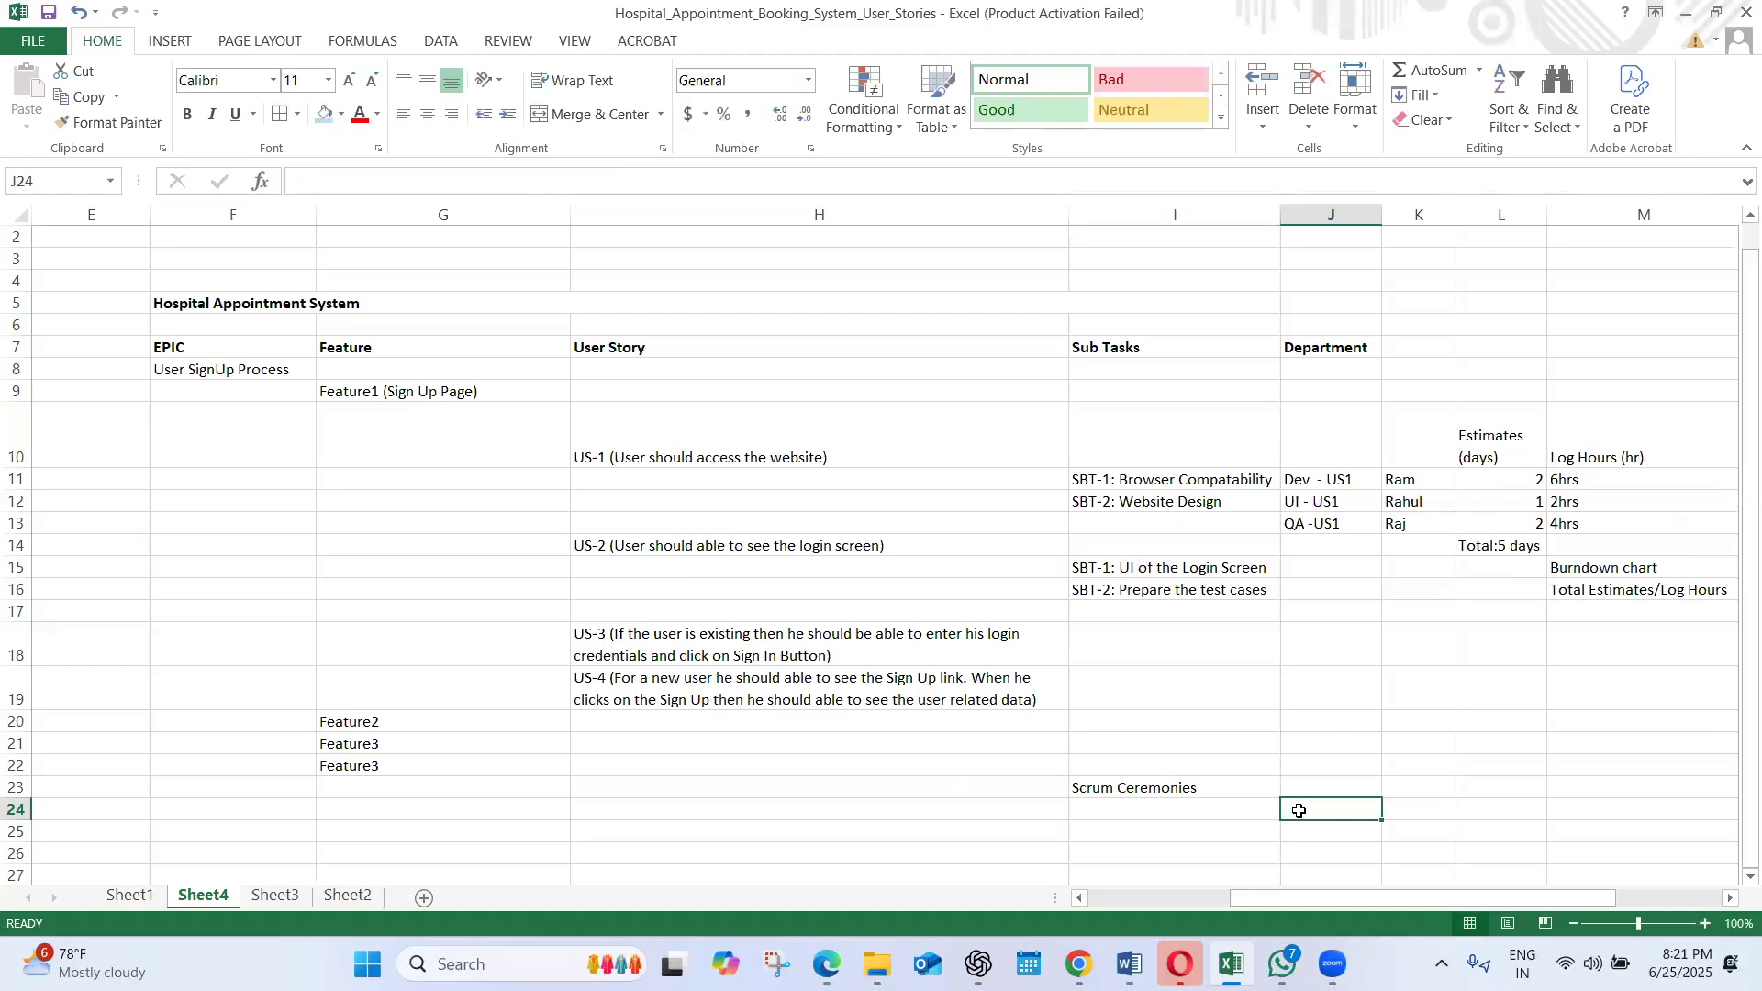
text(Burn down chart)
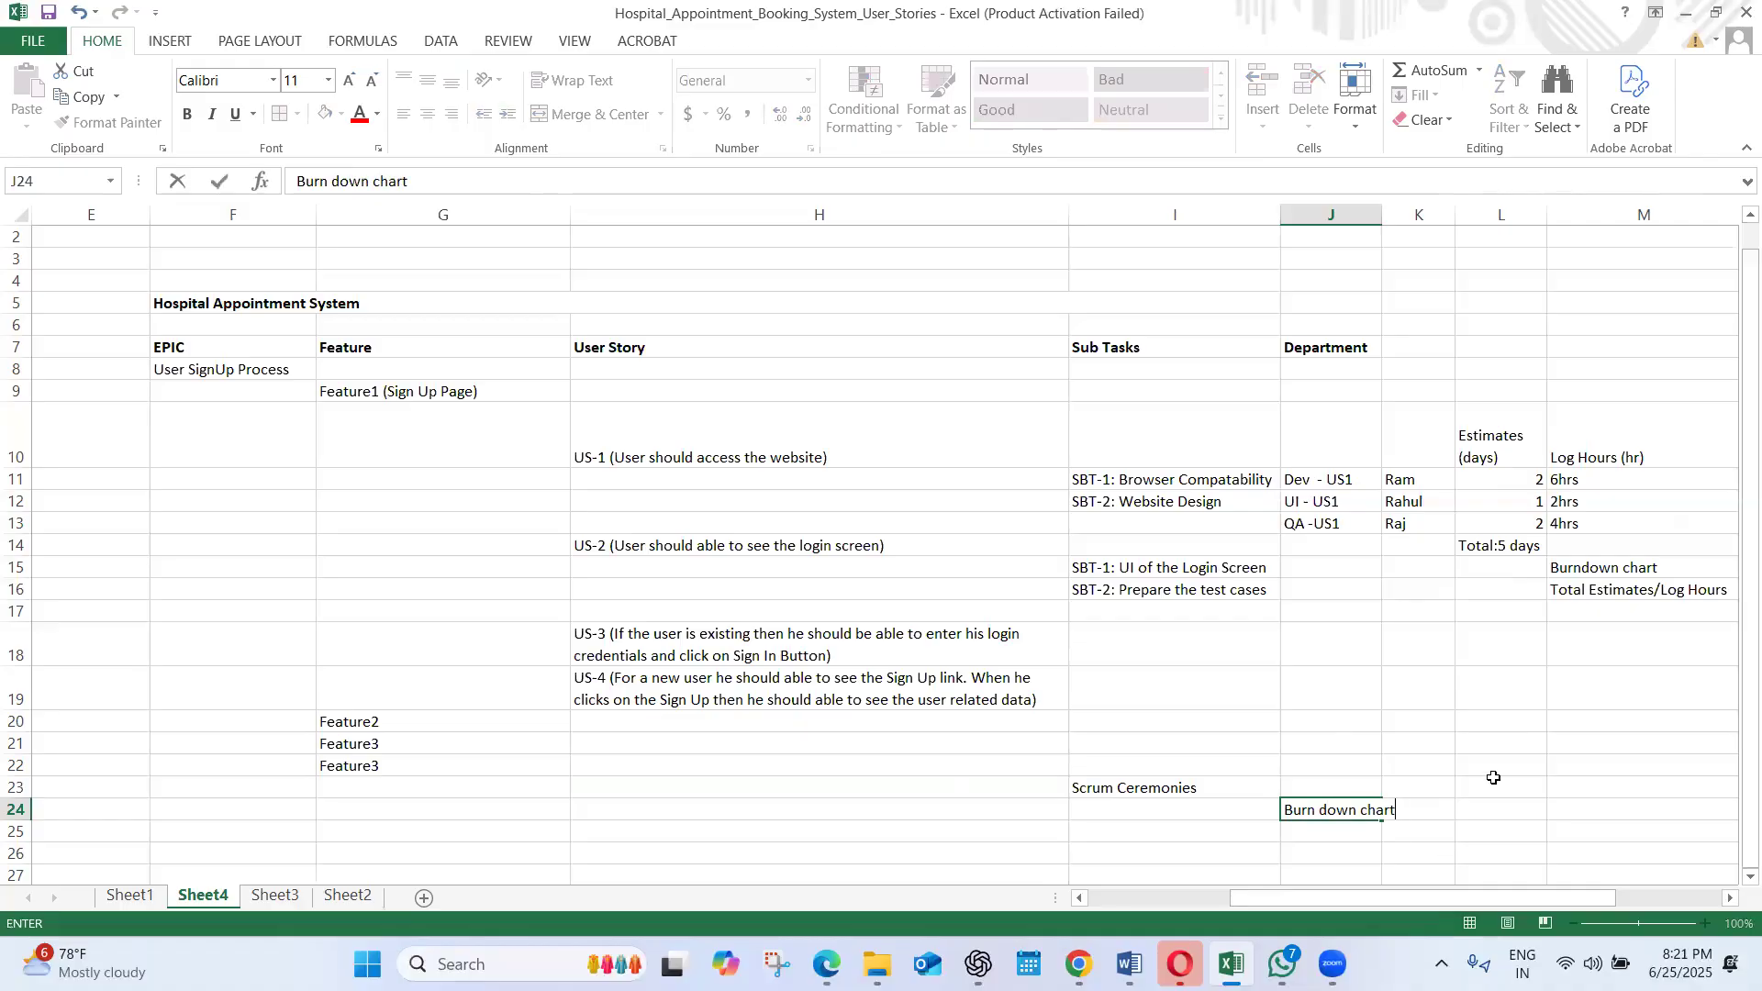
click(1528, 786)
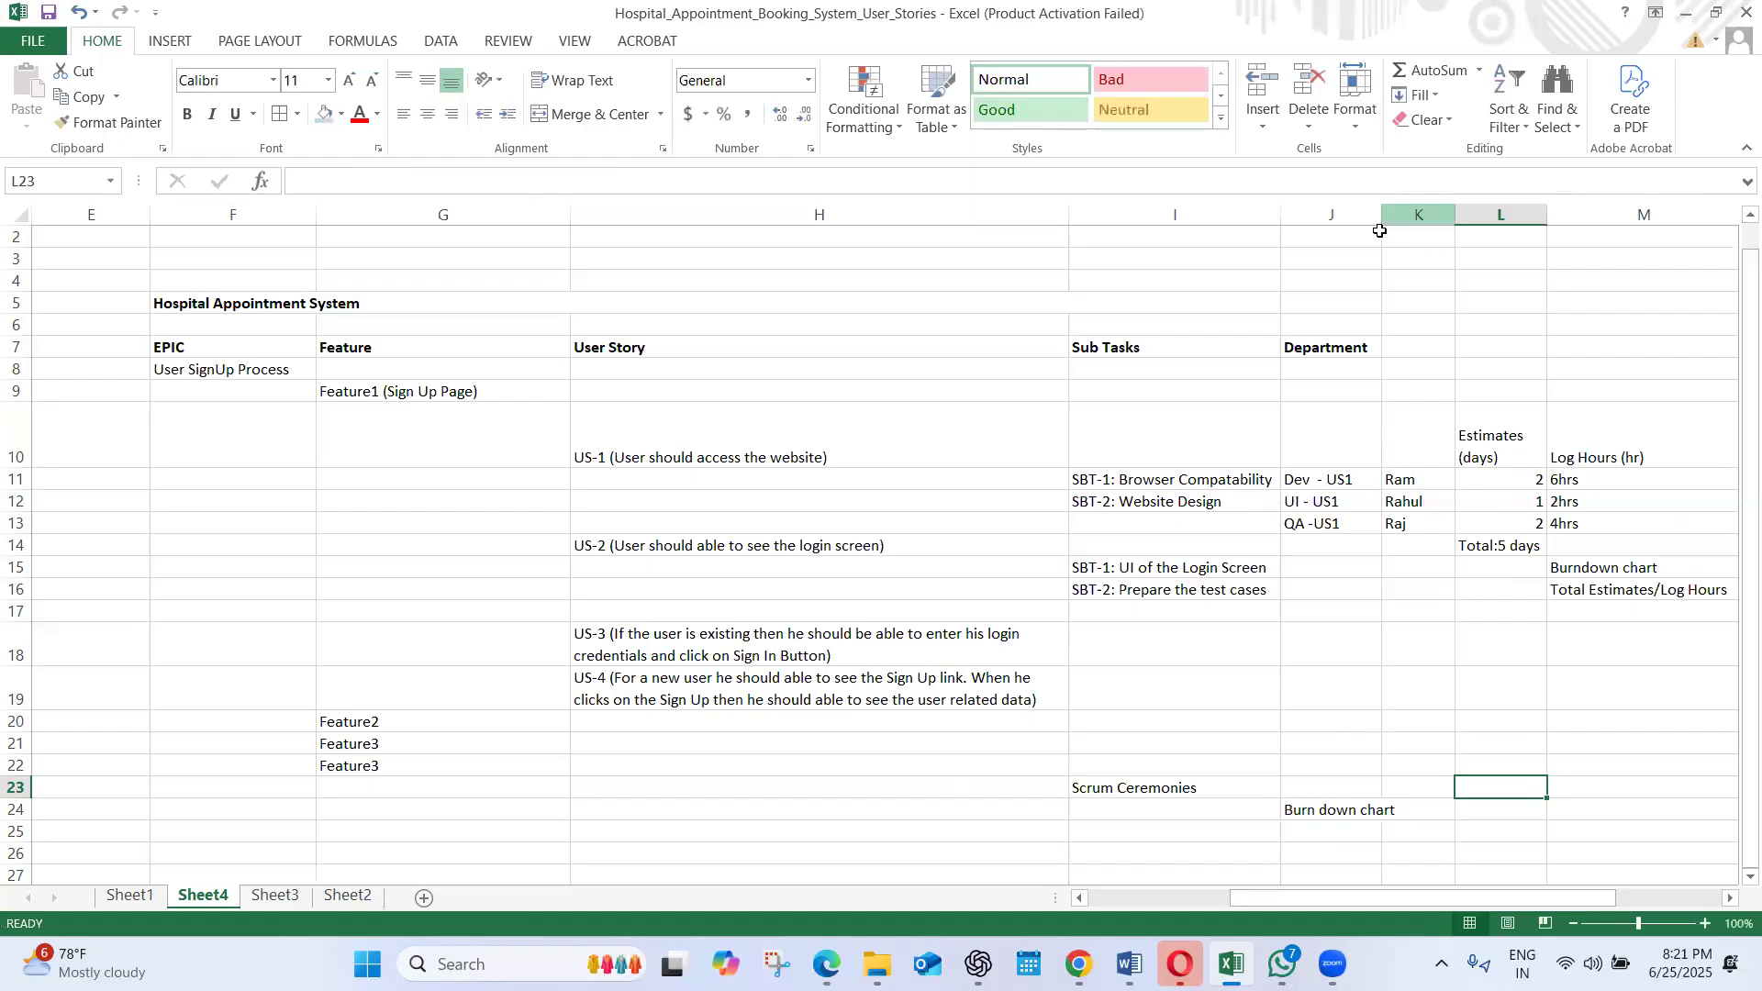
drag(1382, 215, 1402, 214)
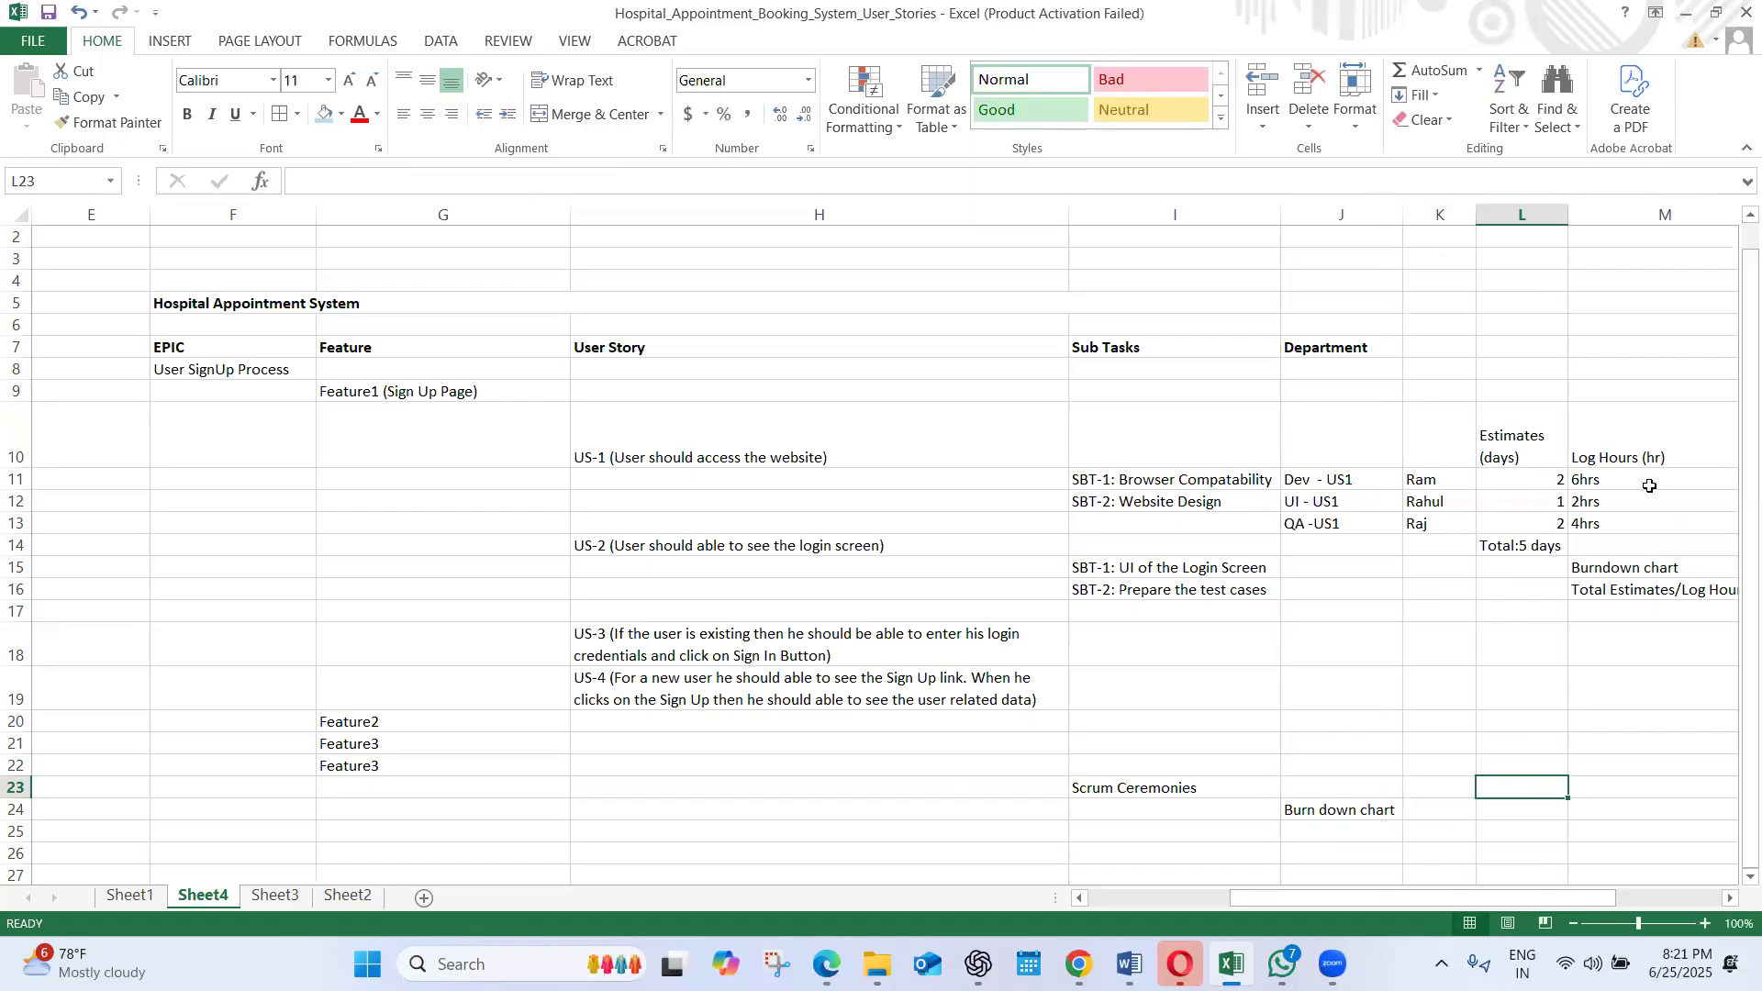
Move the "Burn down chart" entry from J24 down to J28
scroll(1418, 695, down, 2)
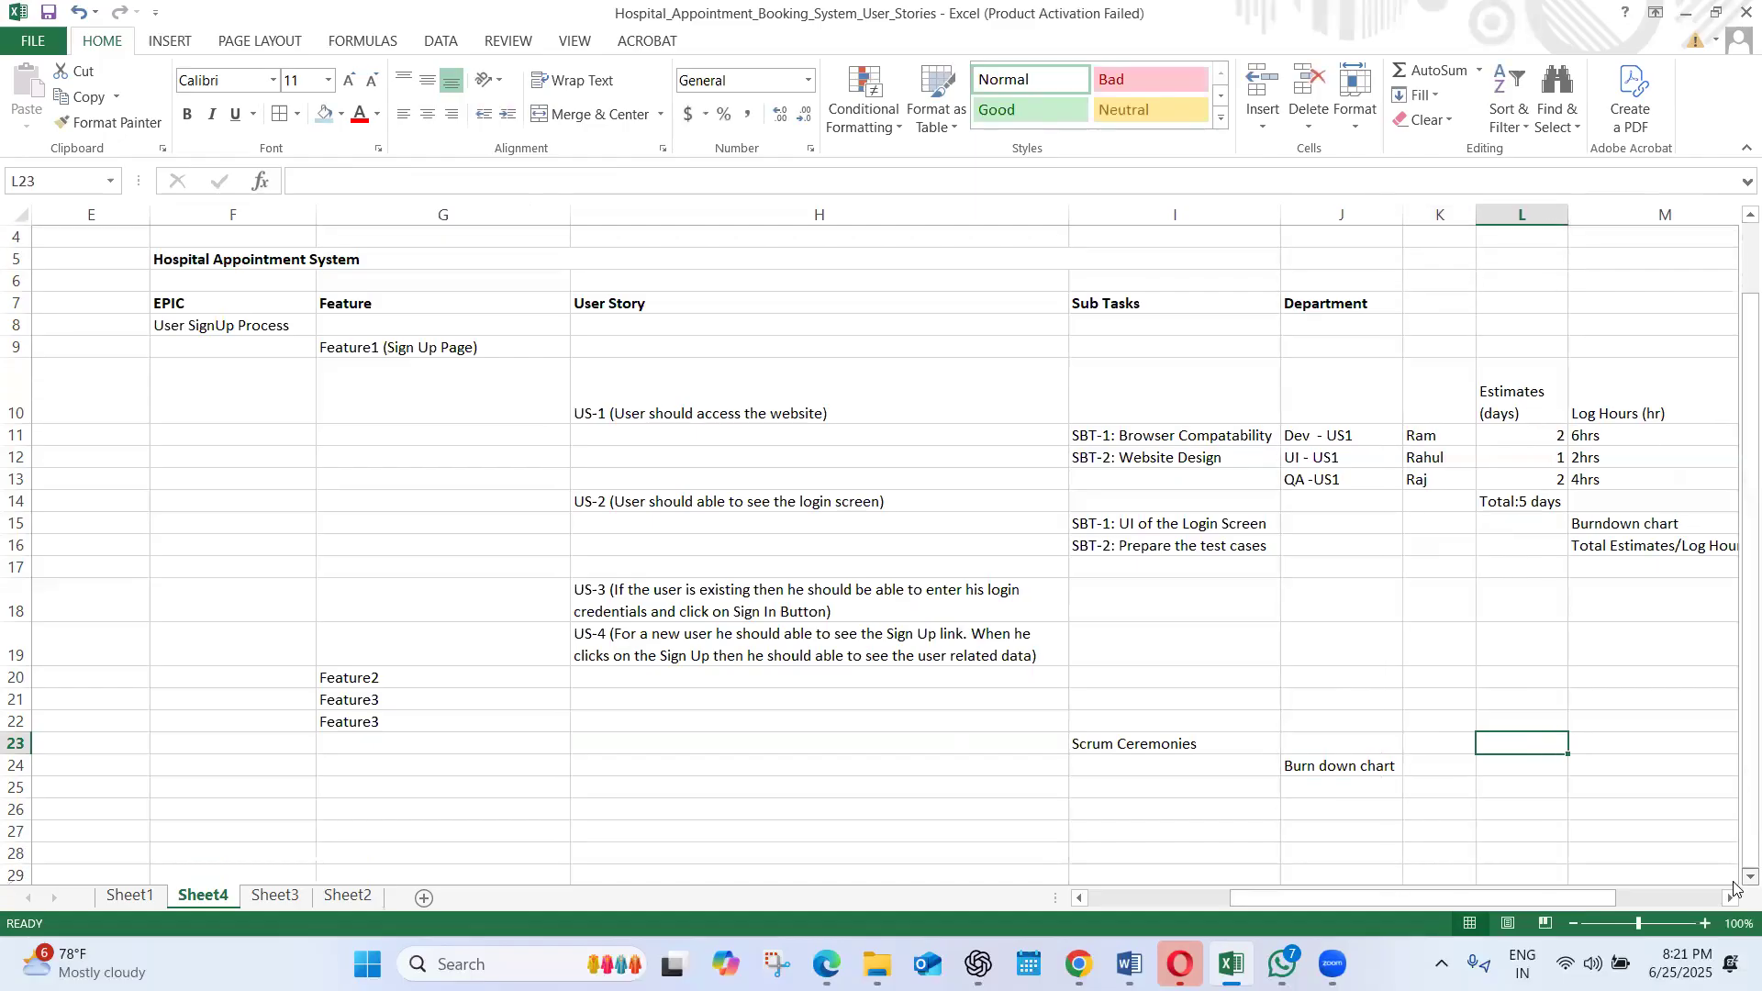
click(1352, 696)
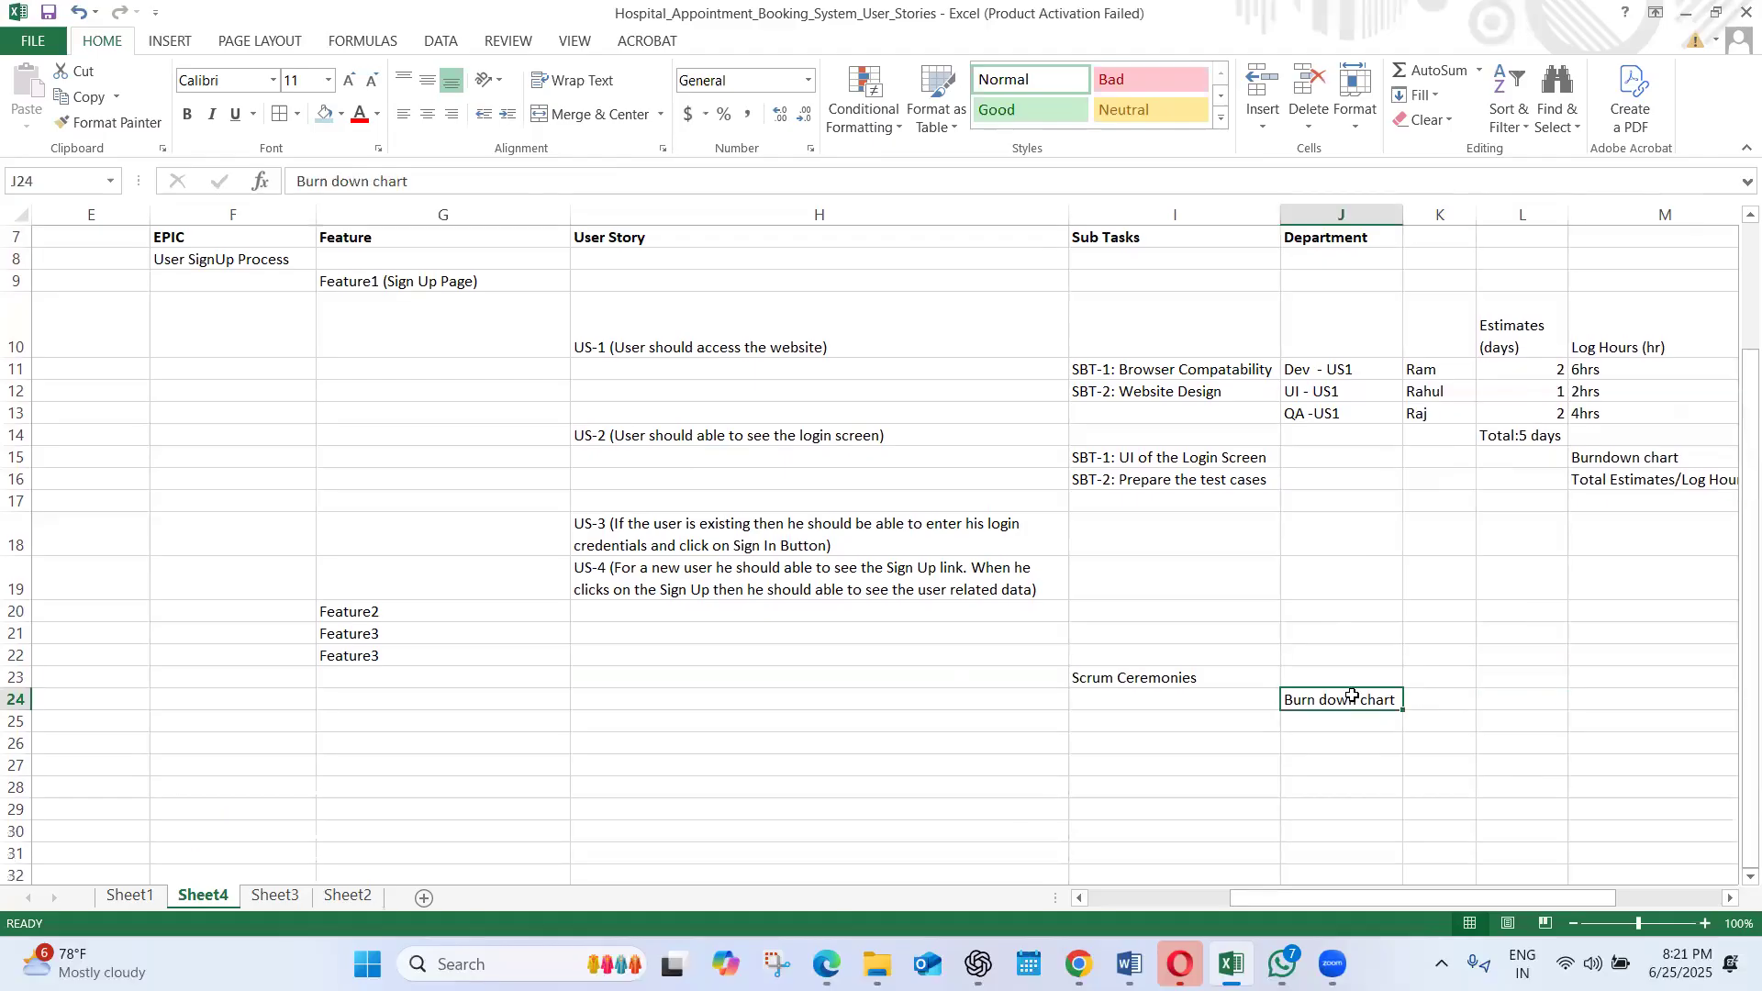
key(ctrl+c)
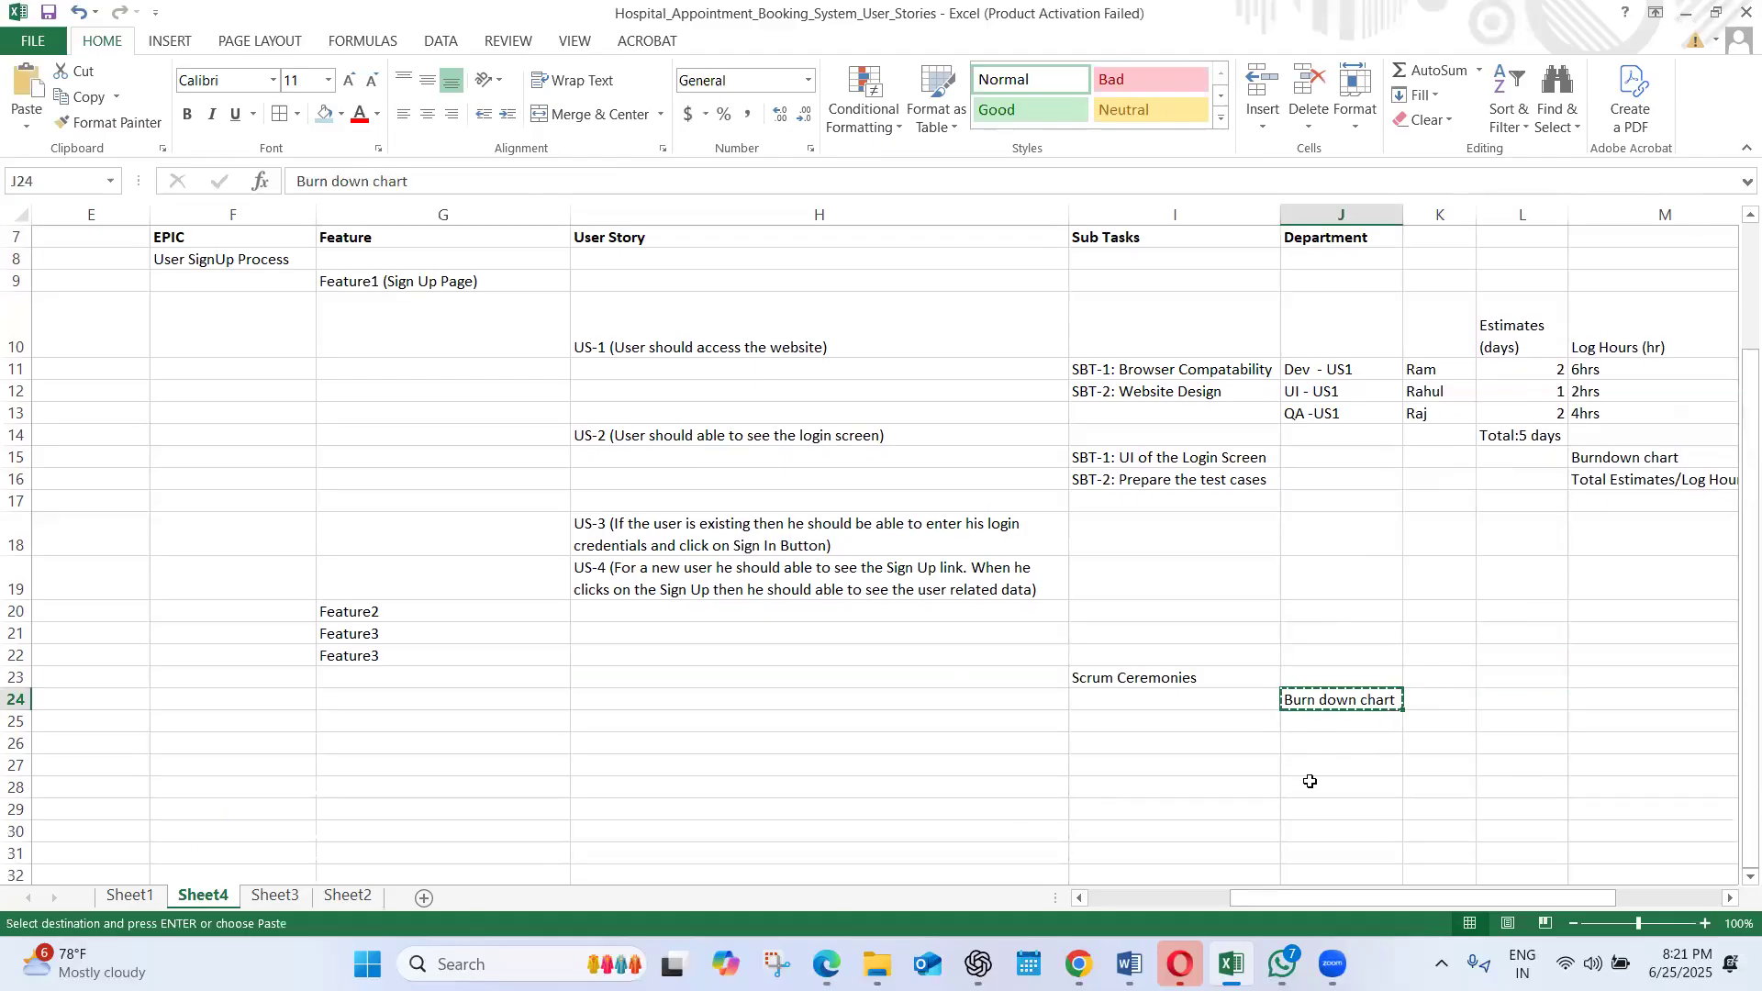
click(1310, 781)
key(ctrl+v)
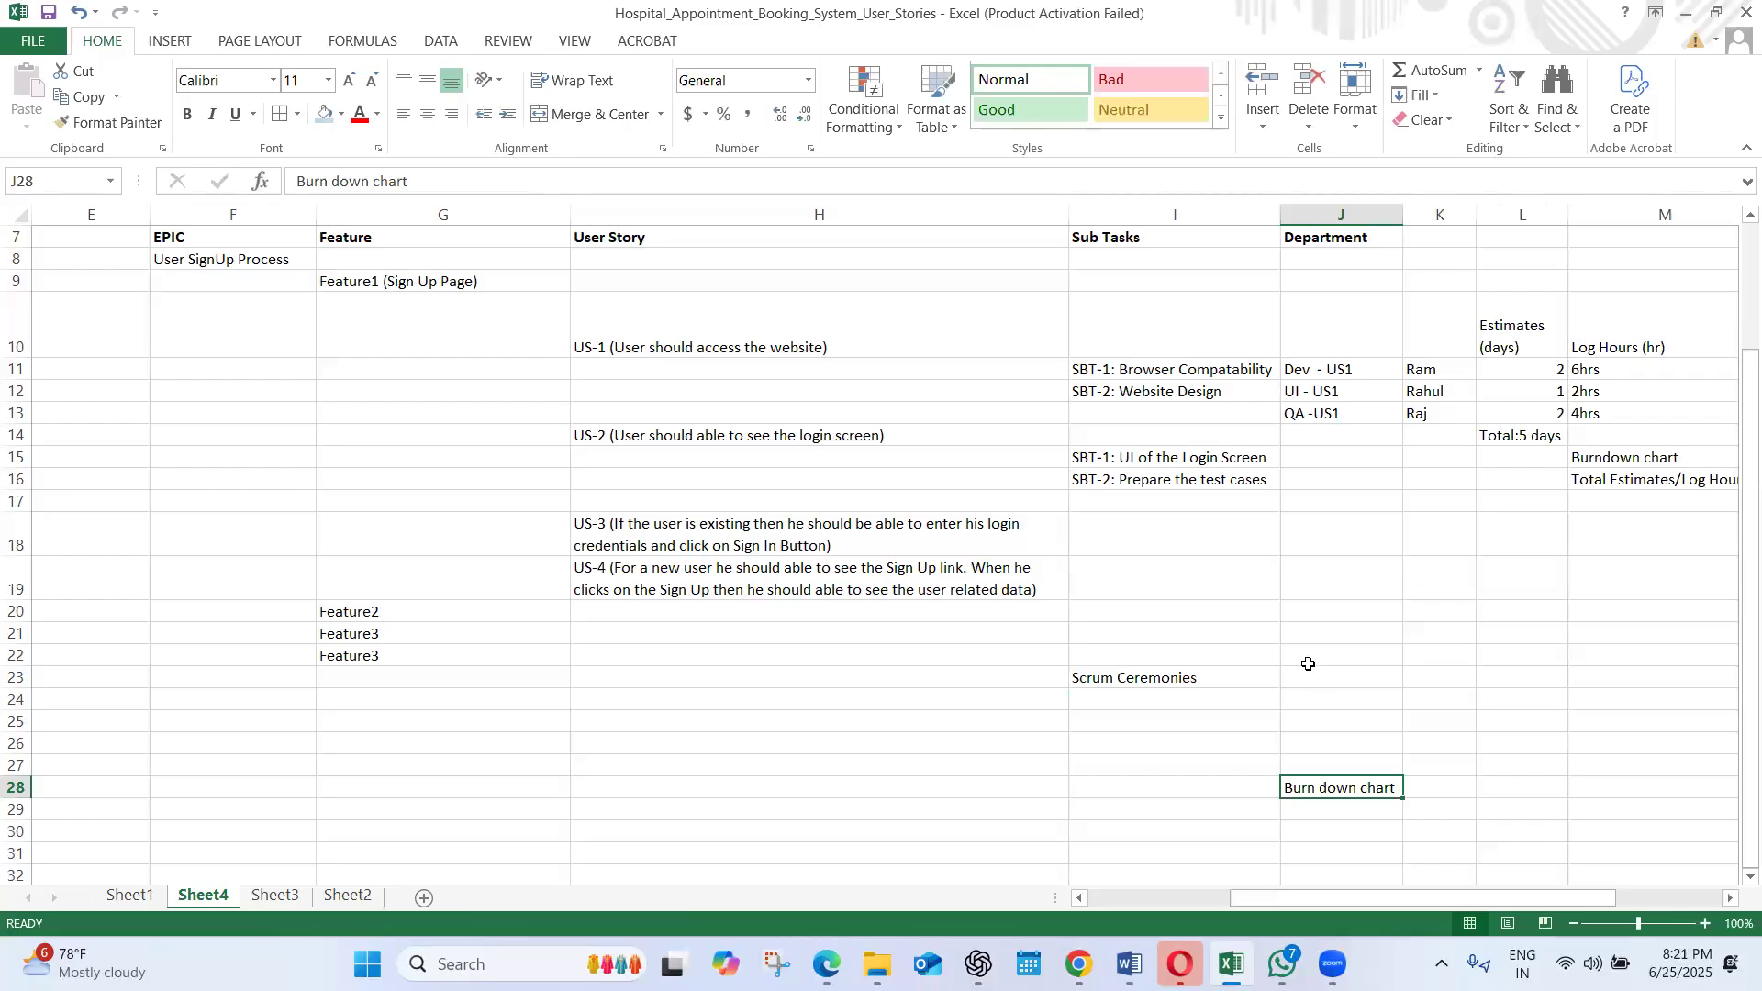
List "Sprint Planning" in J24 and "Sprint Review" in J25 under the Scrum Ceremonies label
click(1297, 702)
text(Sprint)
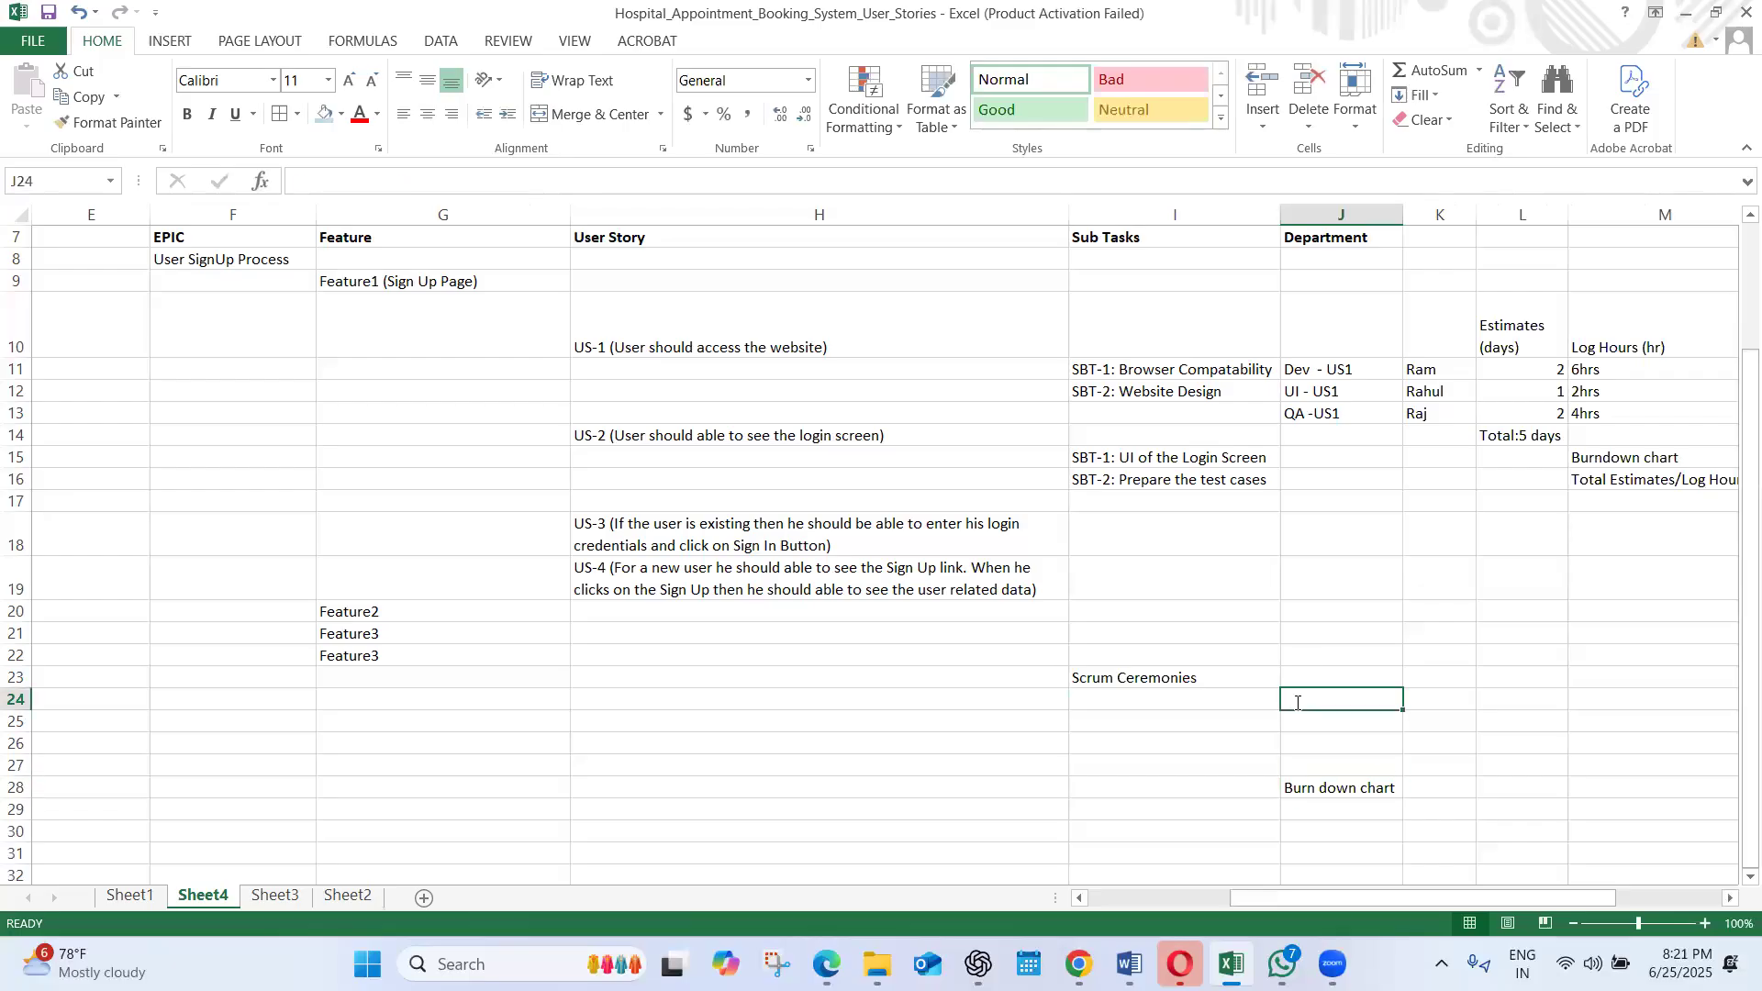
text( Planning)
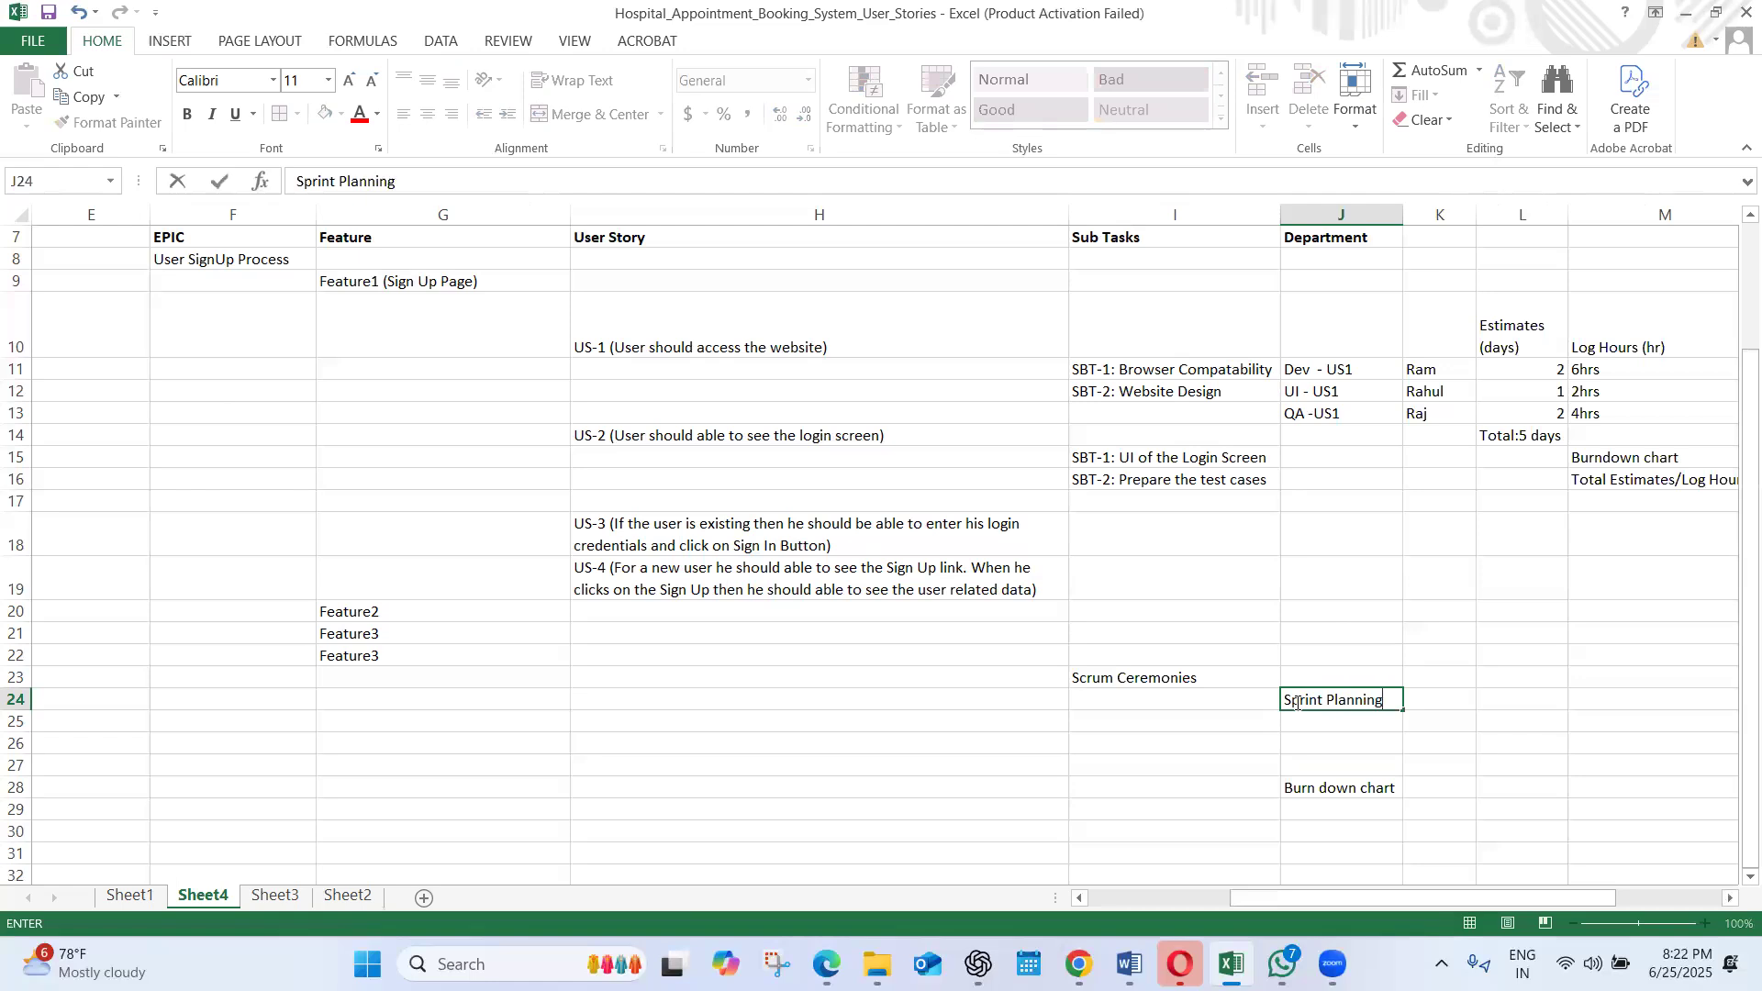
click(1309, 738)
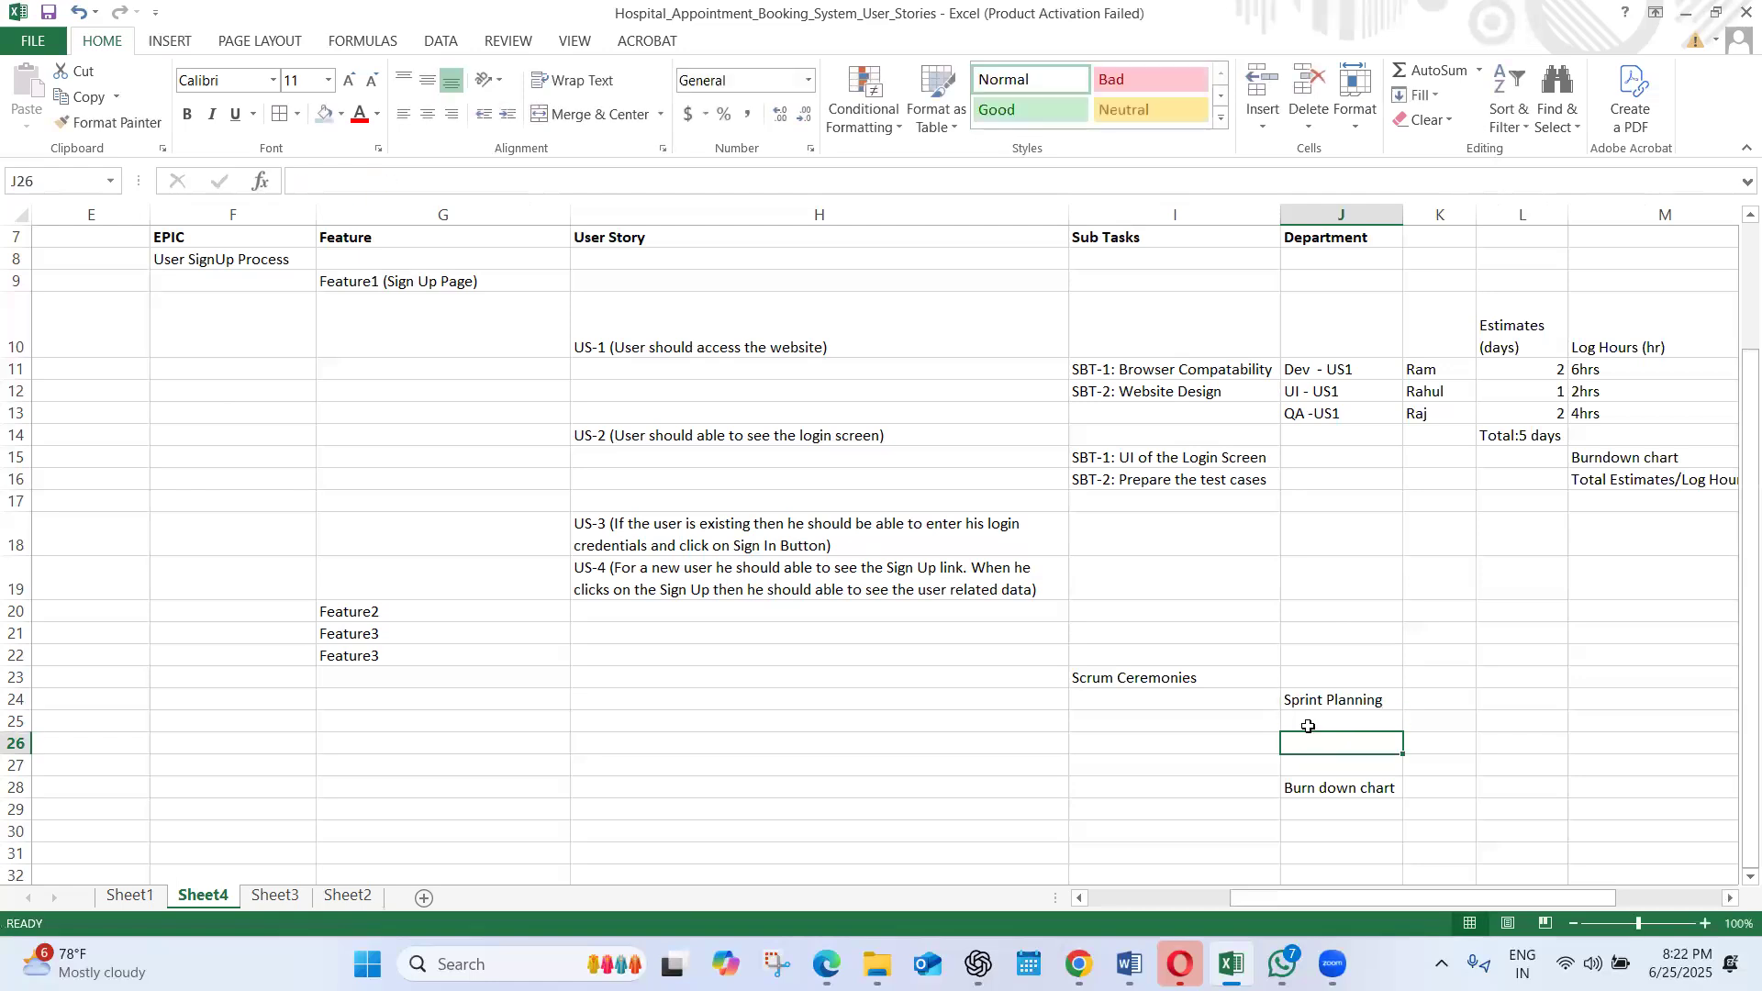
click(1308, 724)
text(Sprint Review)
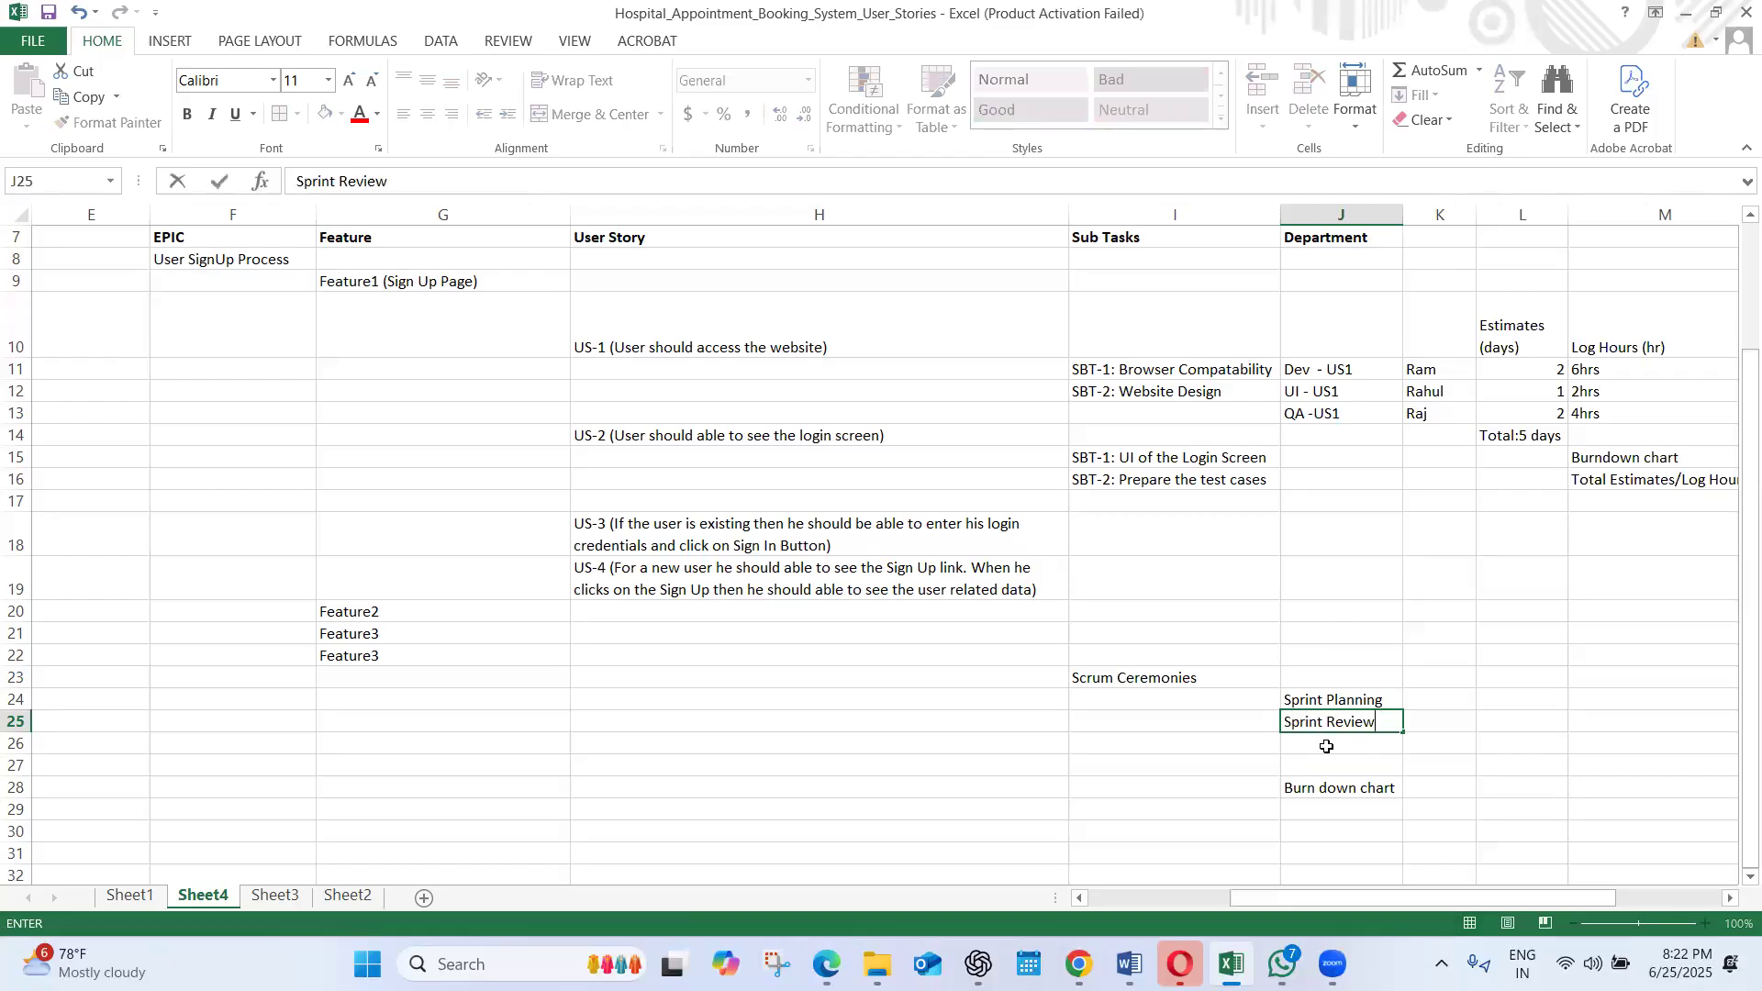
Add "Sprint Retrospective" in J26 and widen column J so the entry fits
click(1328, 747)
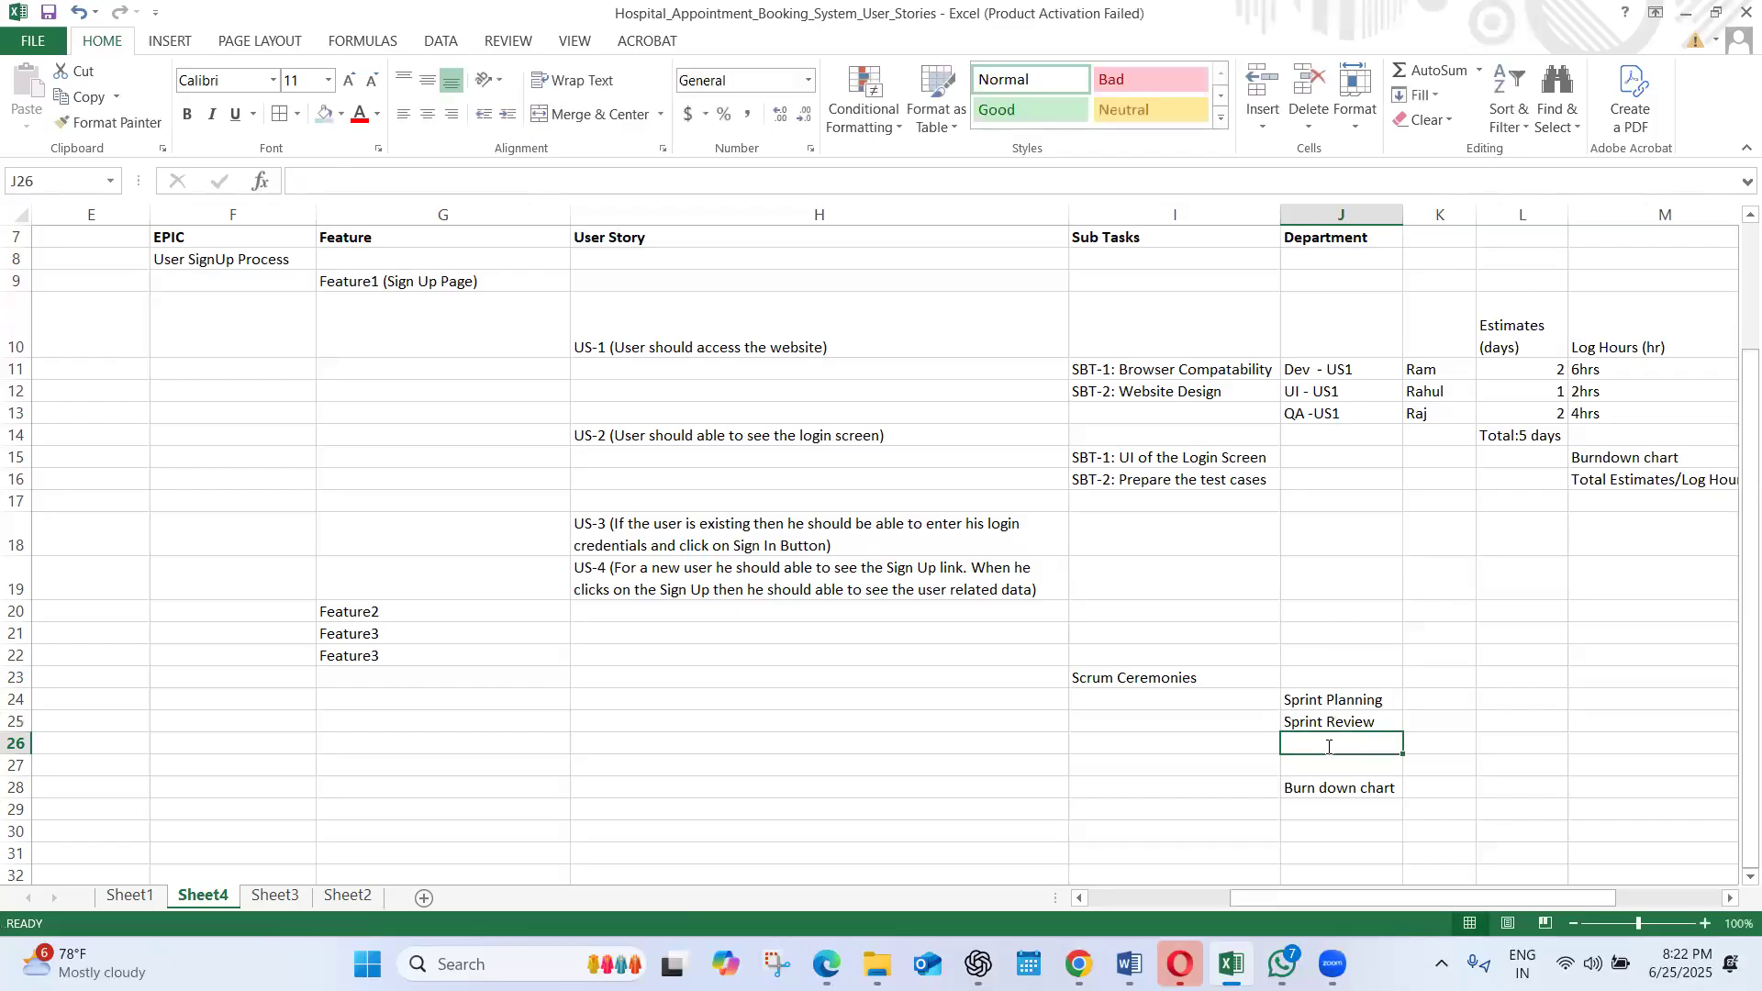
text(Sprint Retrospective)
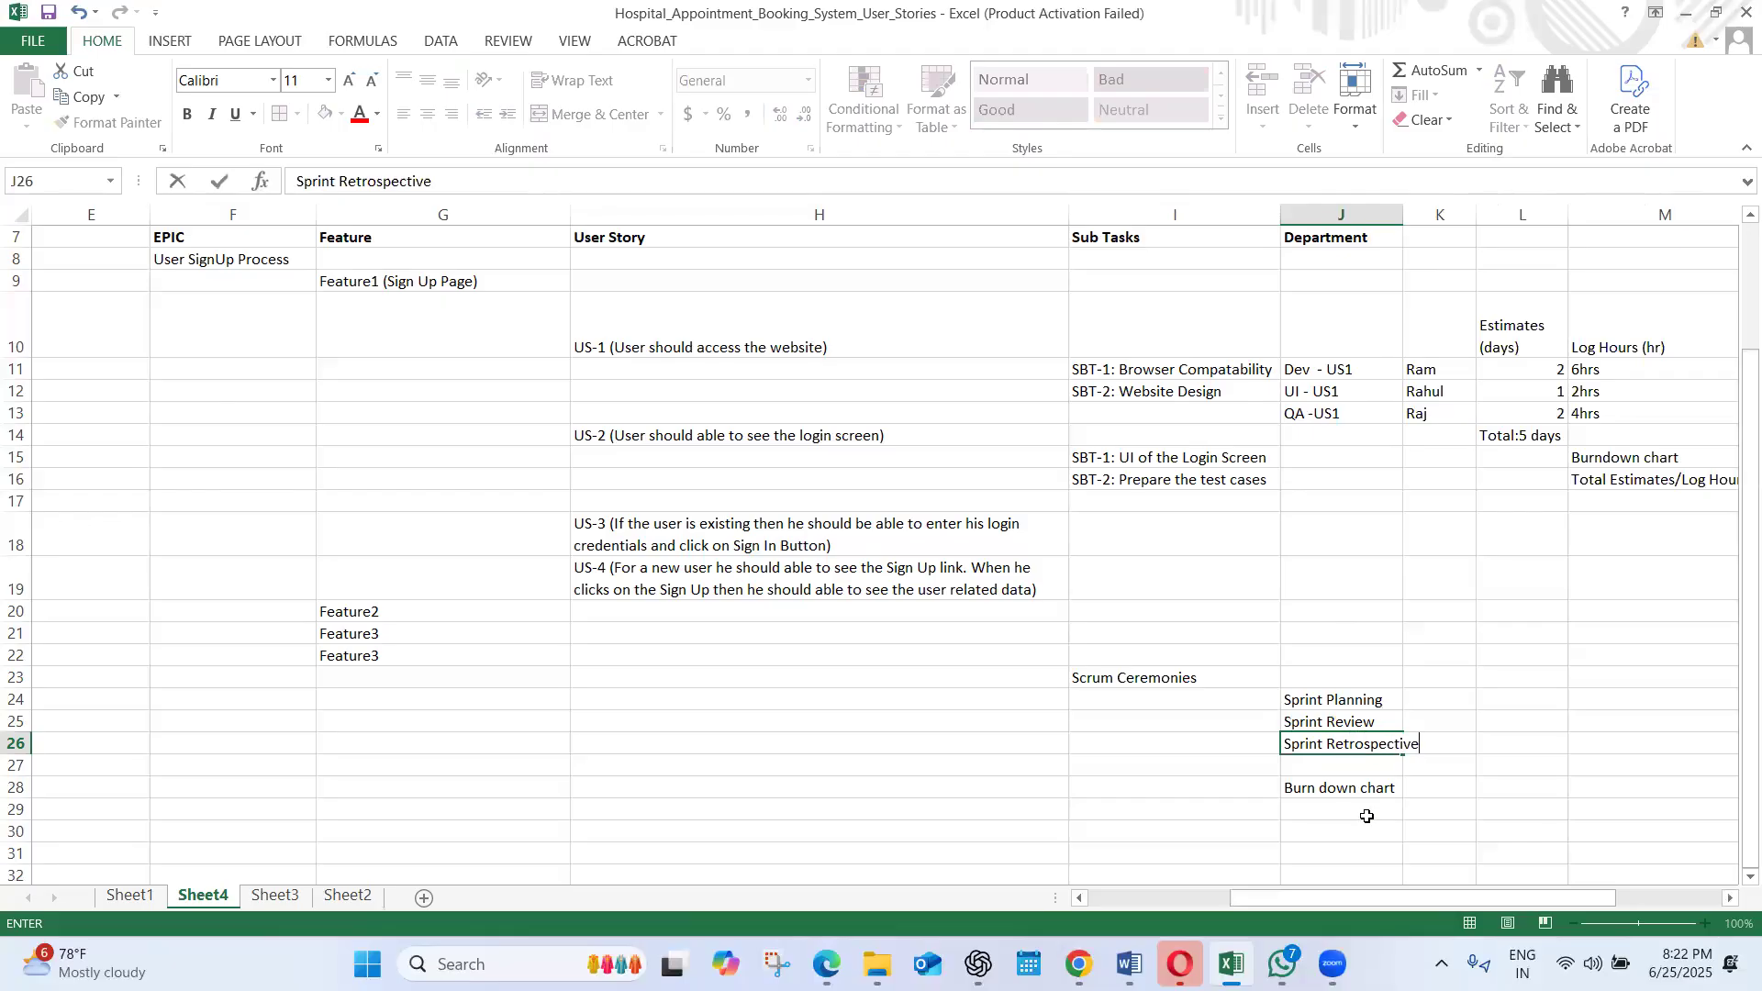
click(1366, 816)
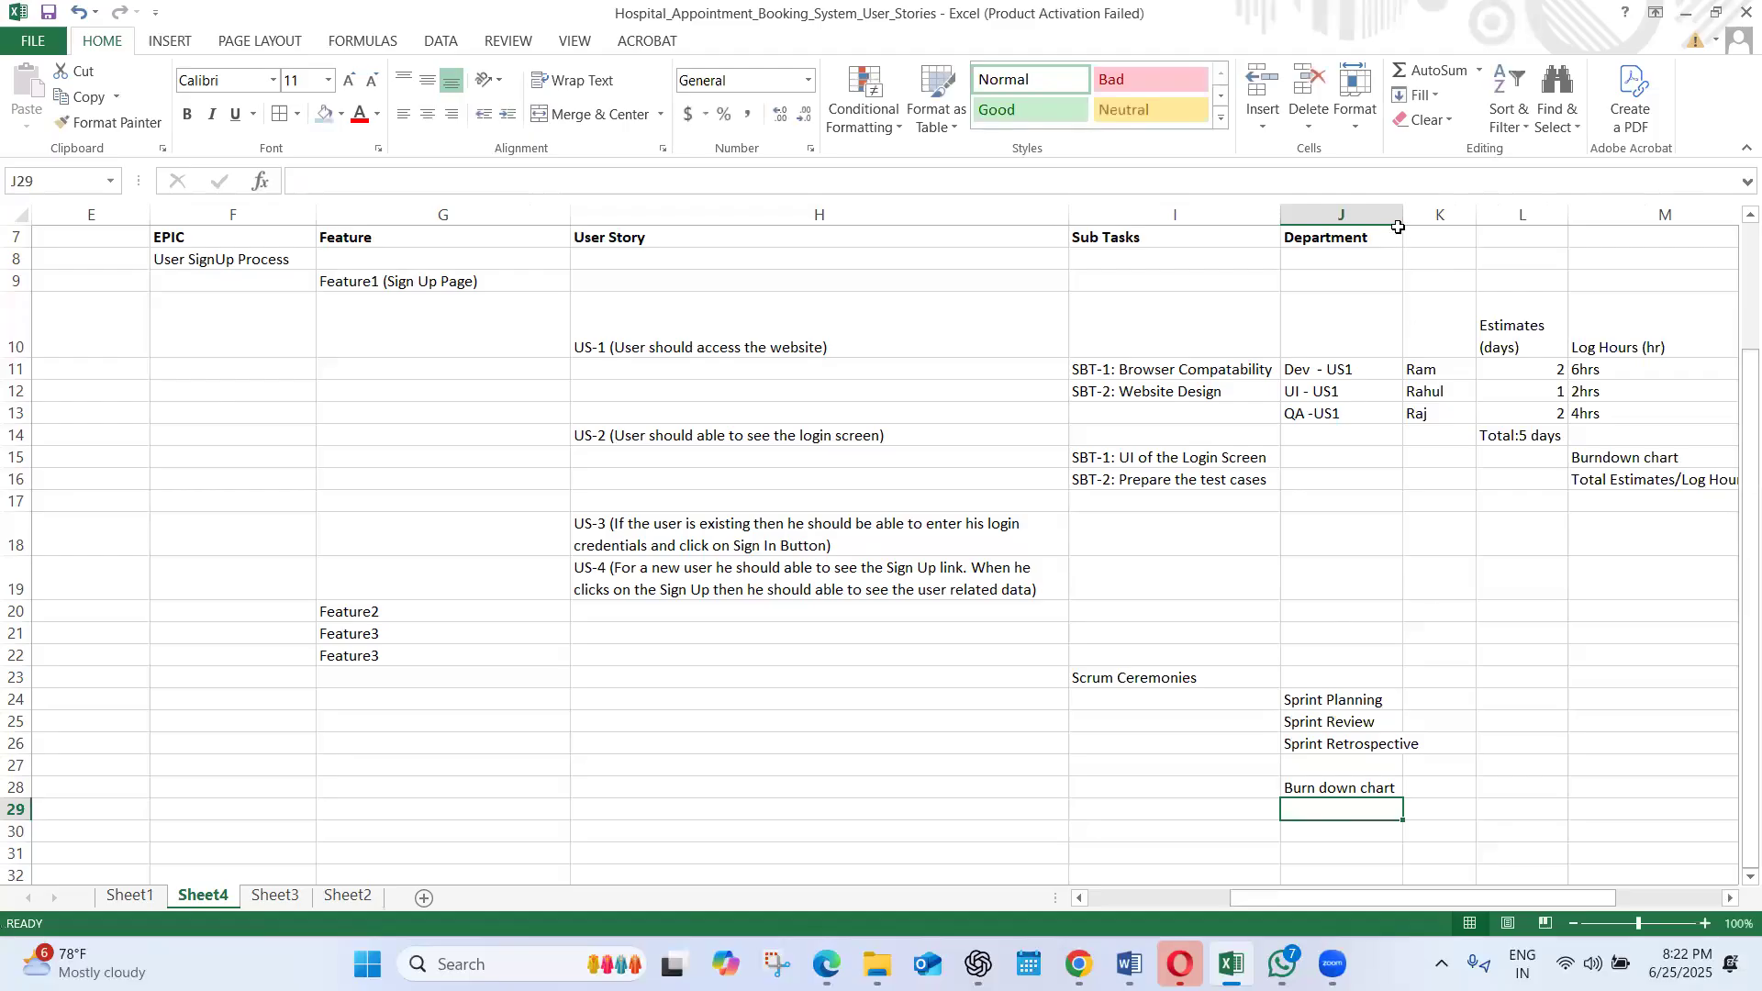
drag(1398, 227, 1442, 225)
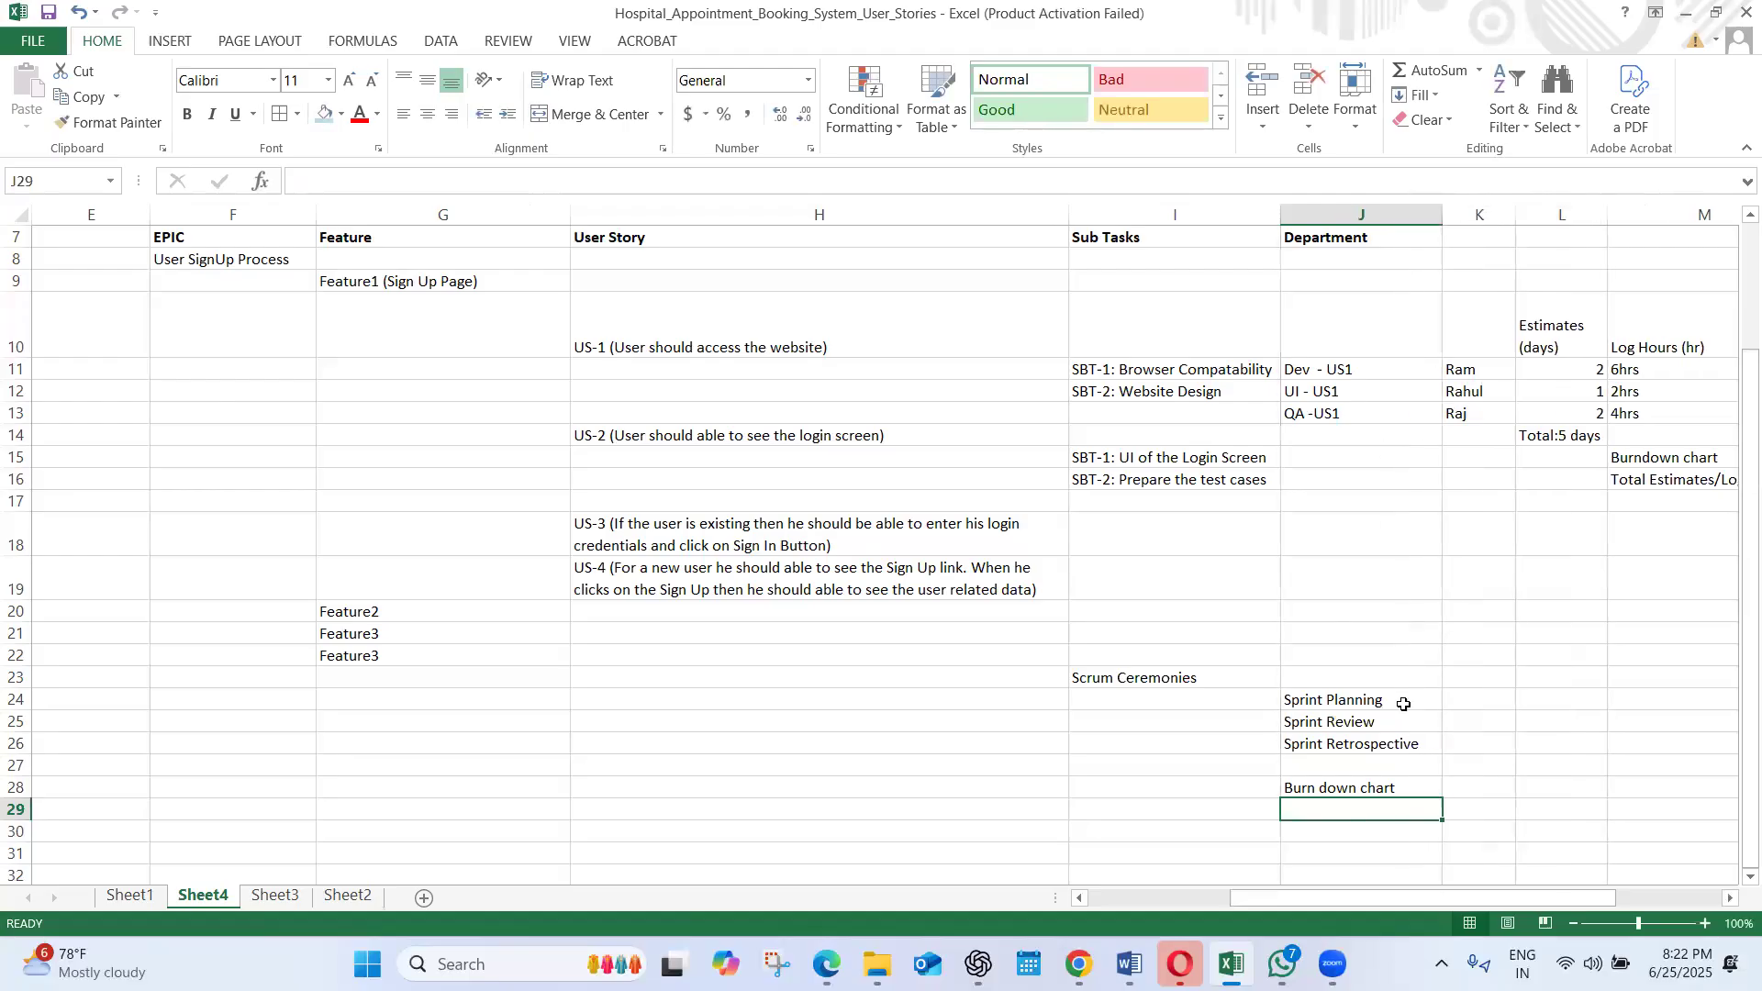
Move the "Burn down chart" entry up to J27, directly below Sprint Retrospective
click(1348, 788)
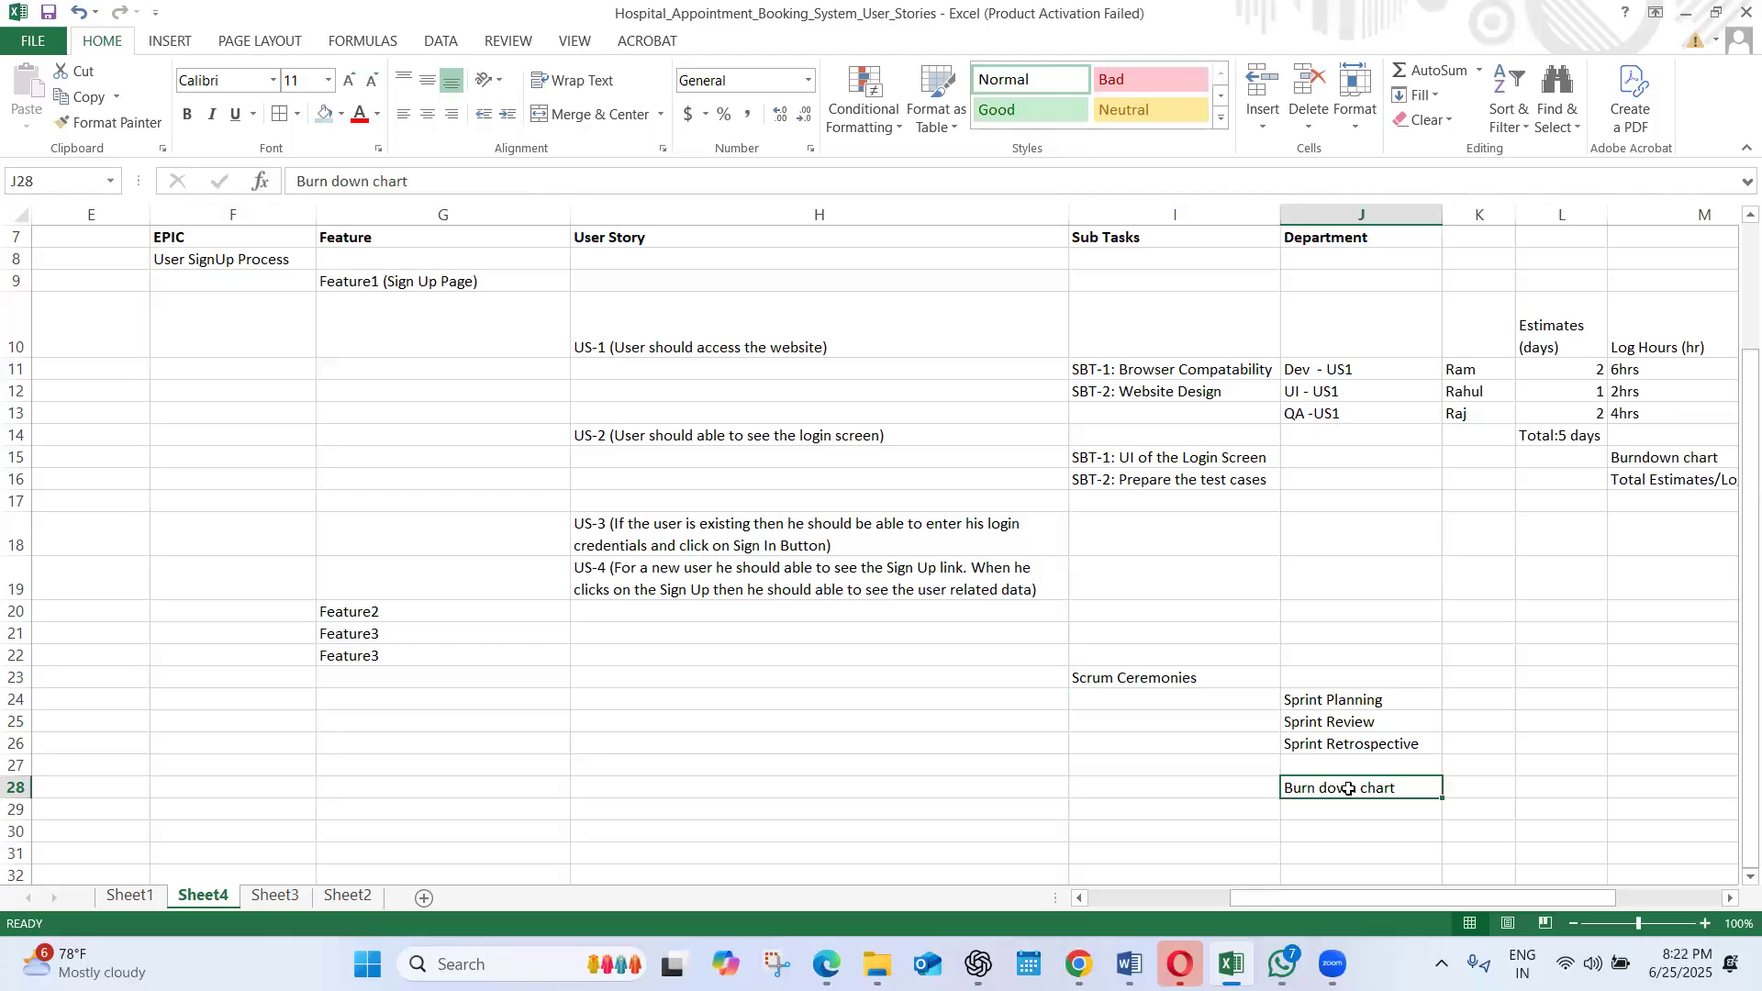
key(ctrl+x)
click(1324, 768)
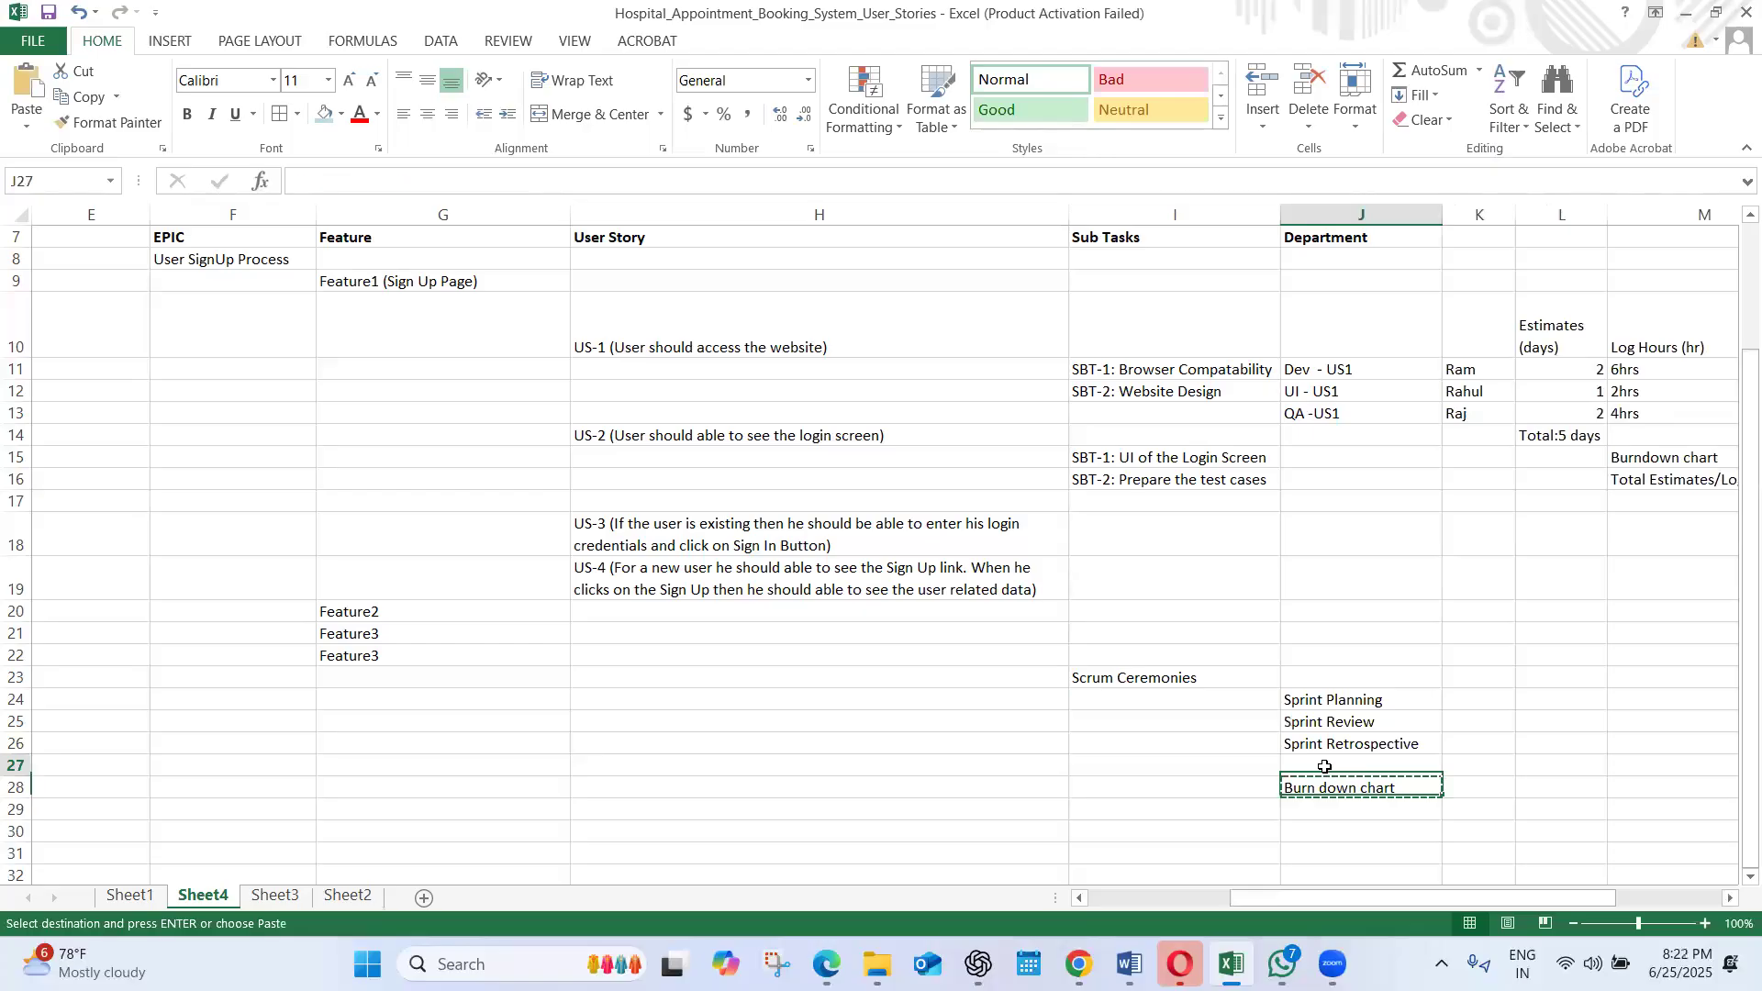
key(ctrl+v)
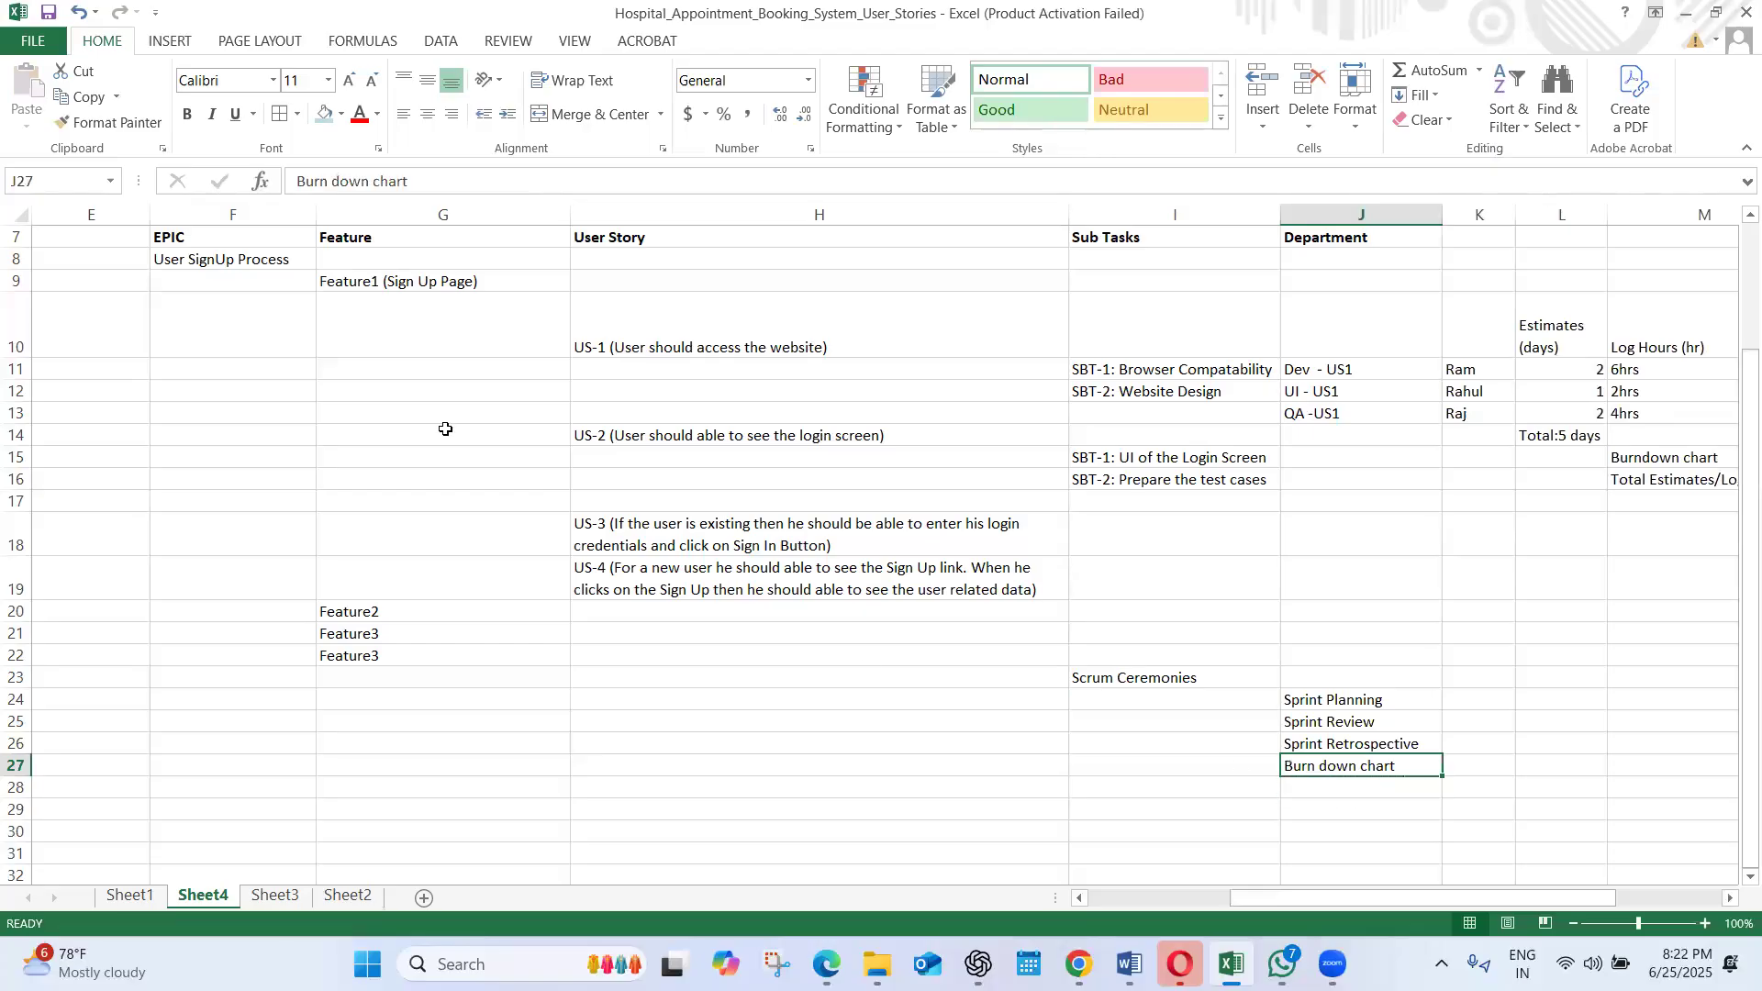
Highlight the "Burn down chart" cell in J27 with a yellow fill
click(324, 117)
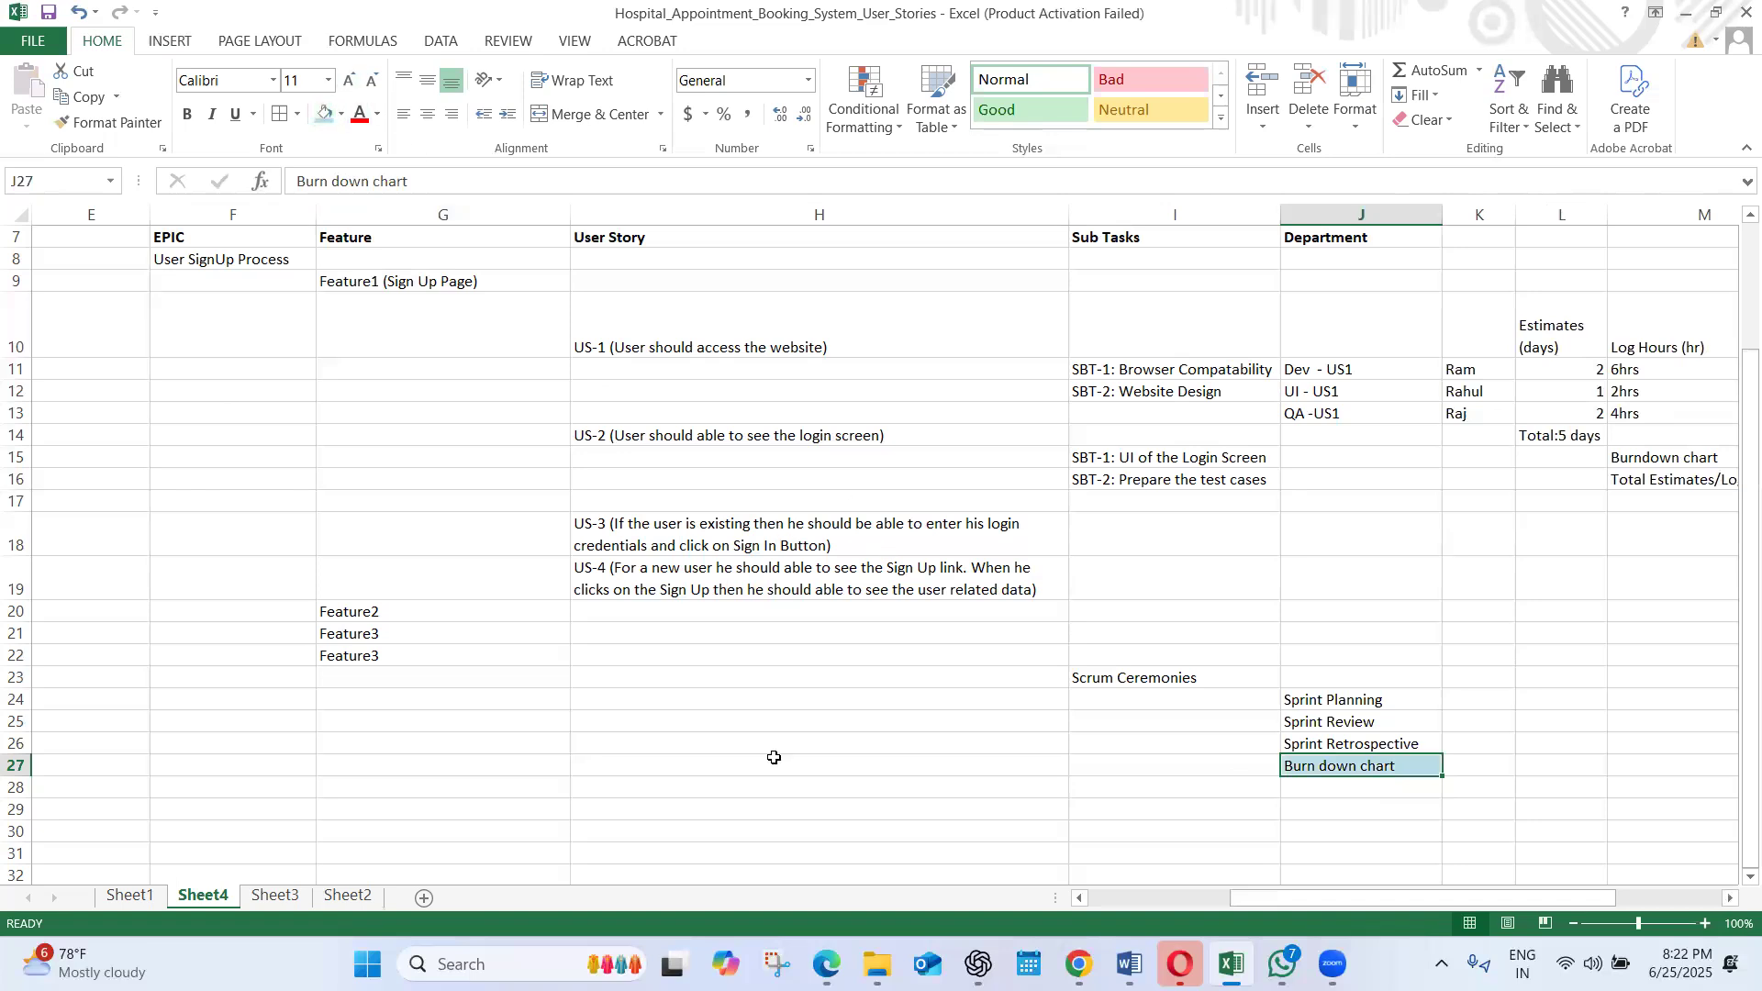
click(340, 117)
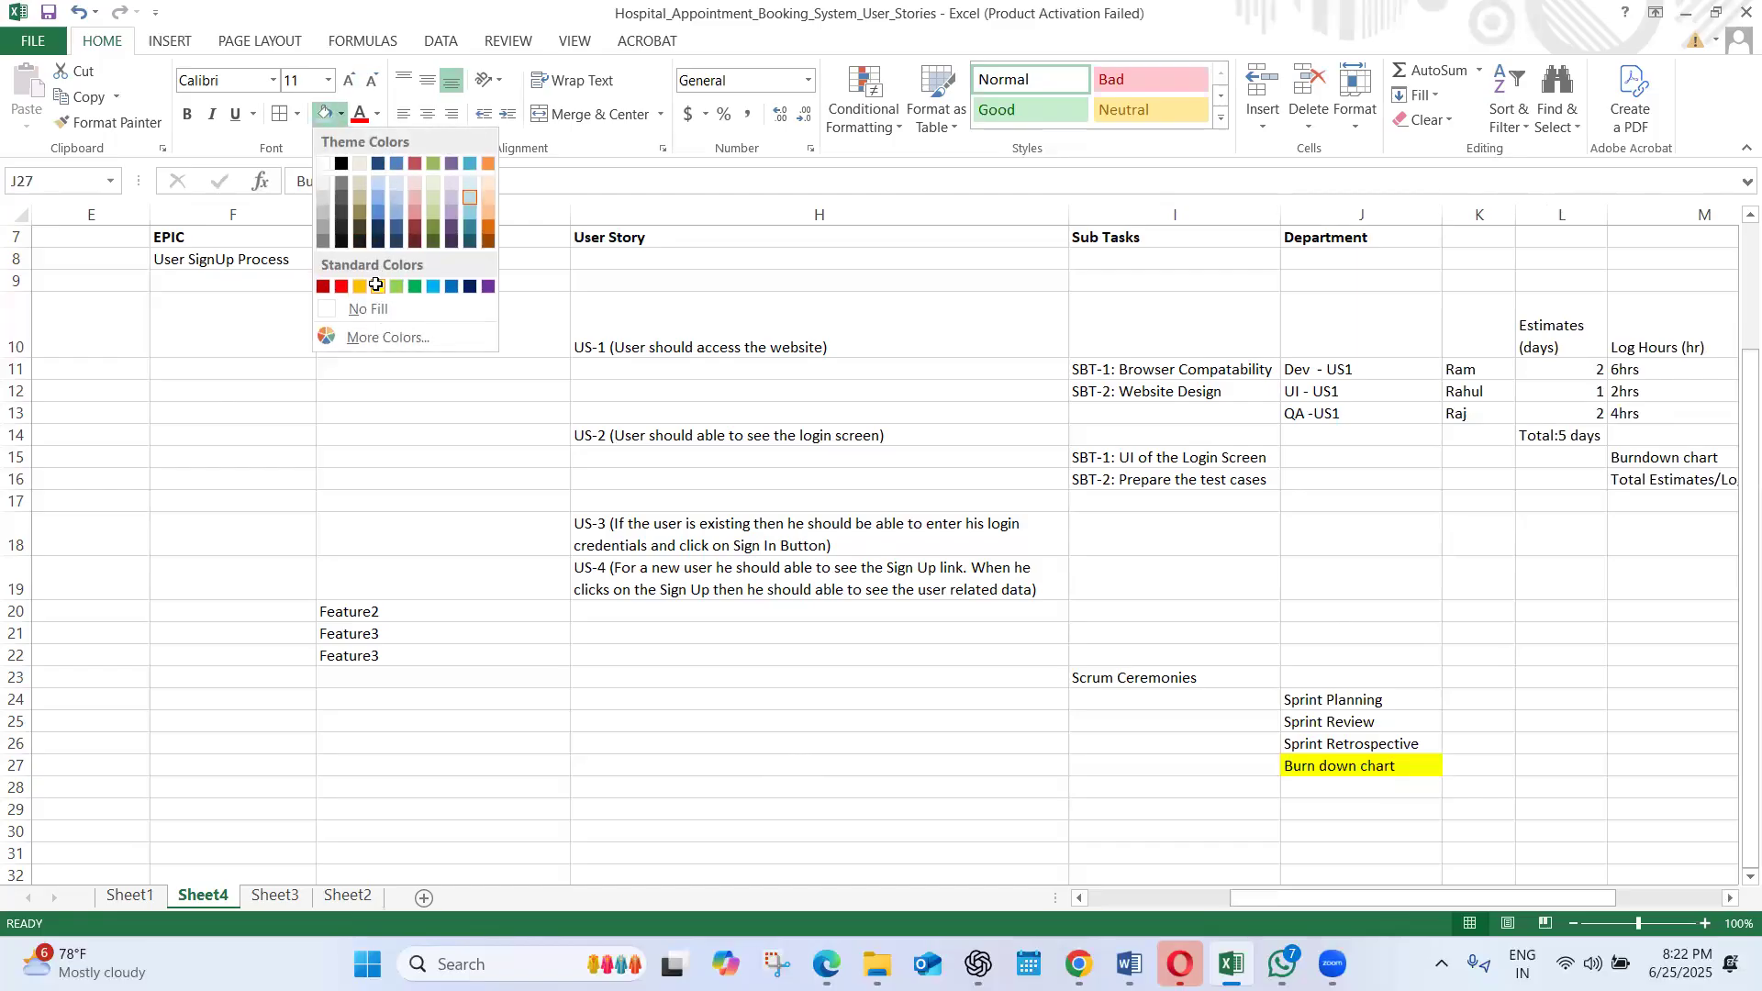
click(377, 286)
double_click(1290, 703)
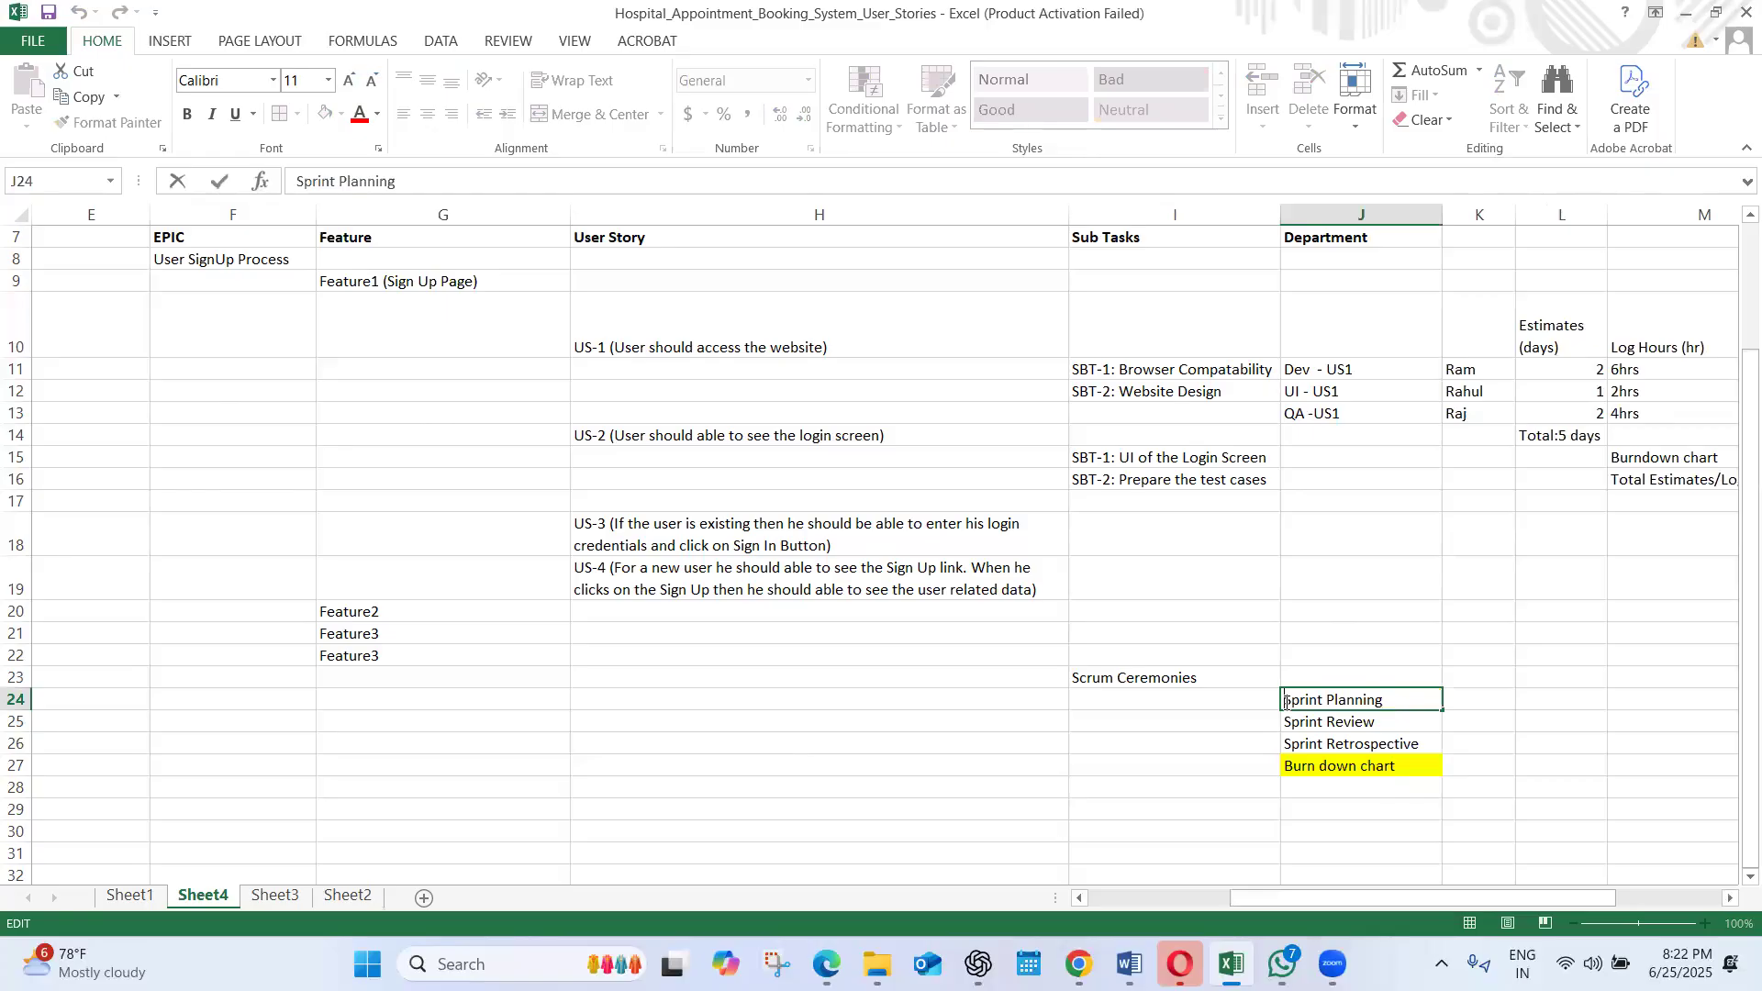
click(686, 700)
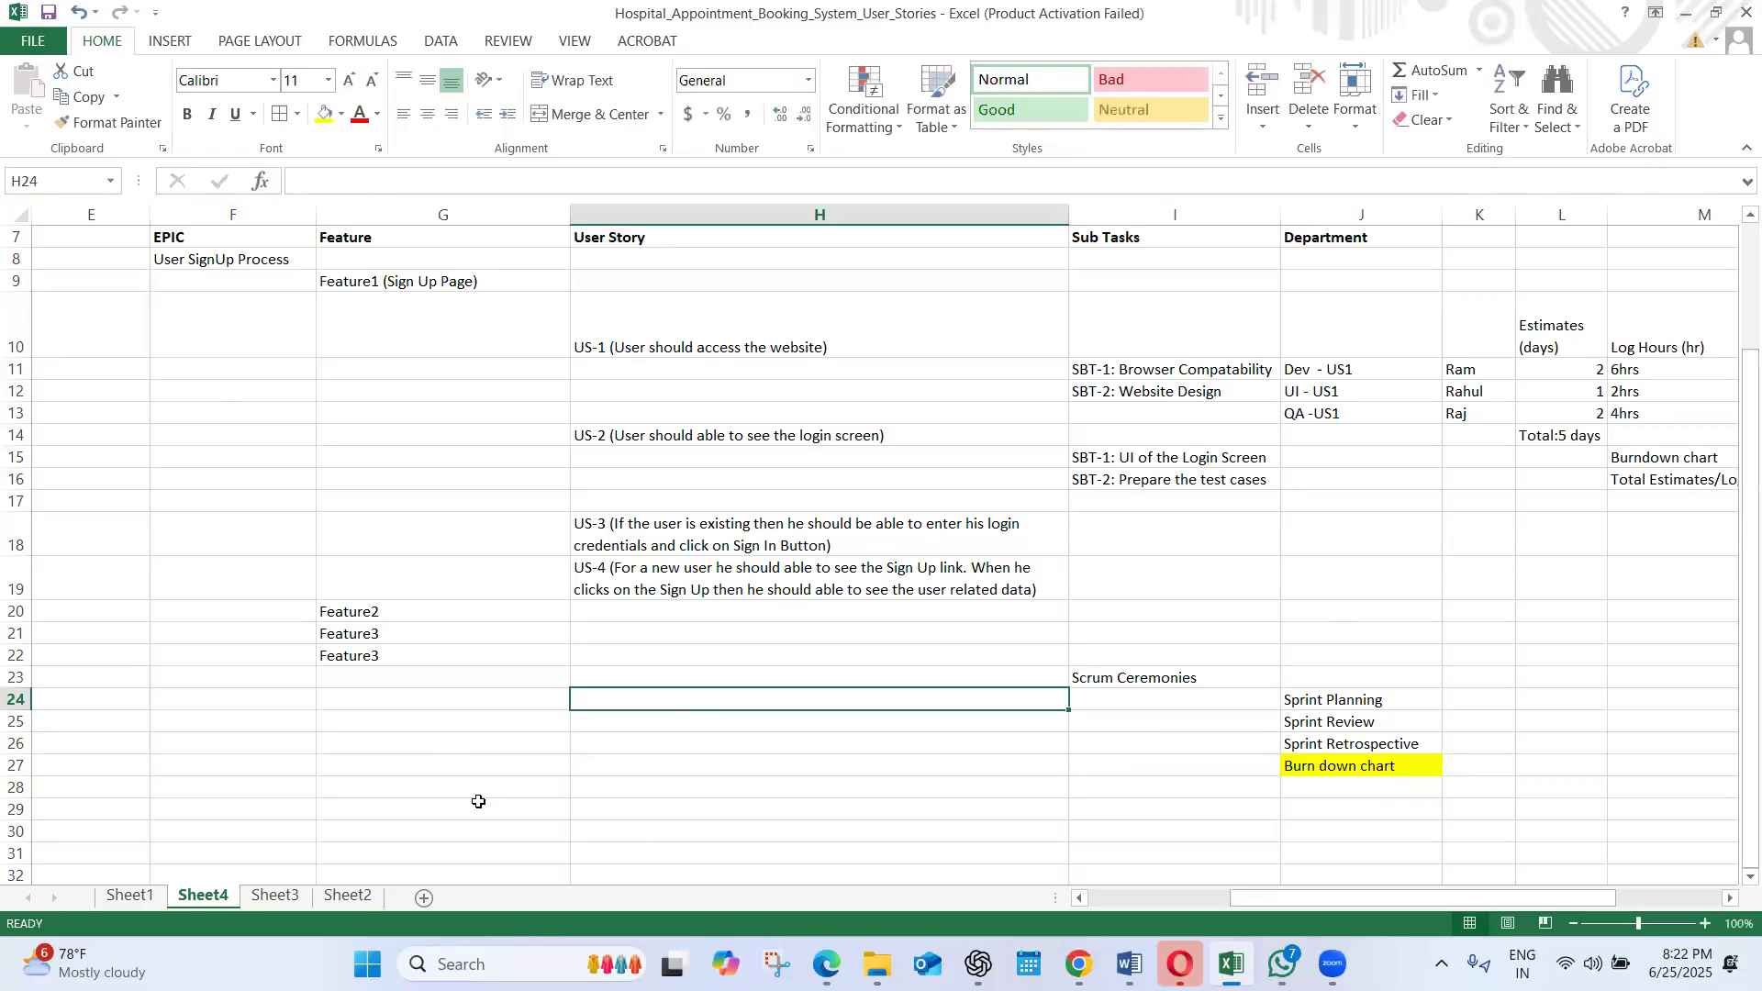
On Sheet1, filter the EPIC column to show only Admin & Backend Management
click(132, 898)
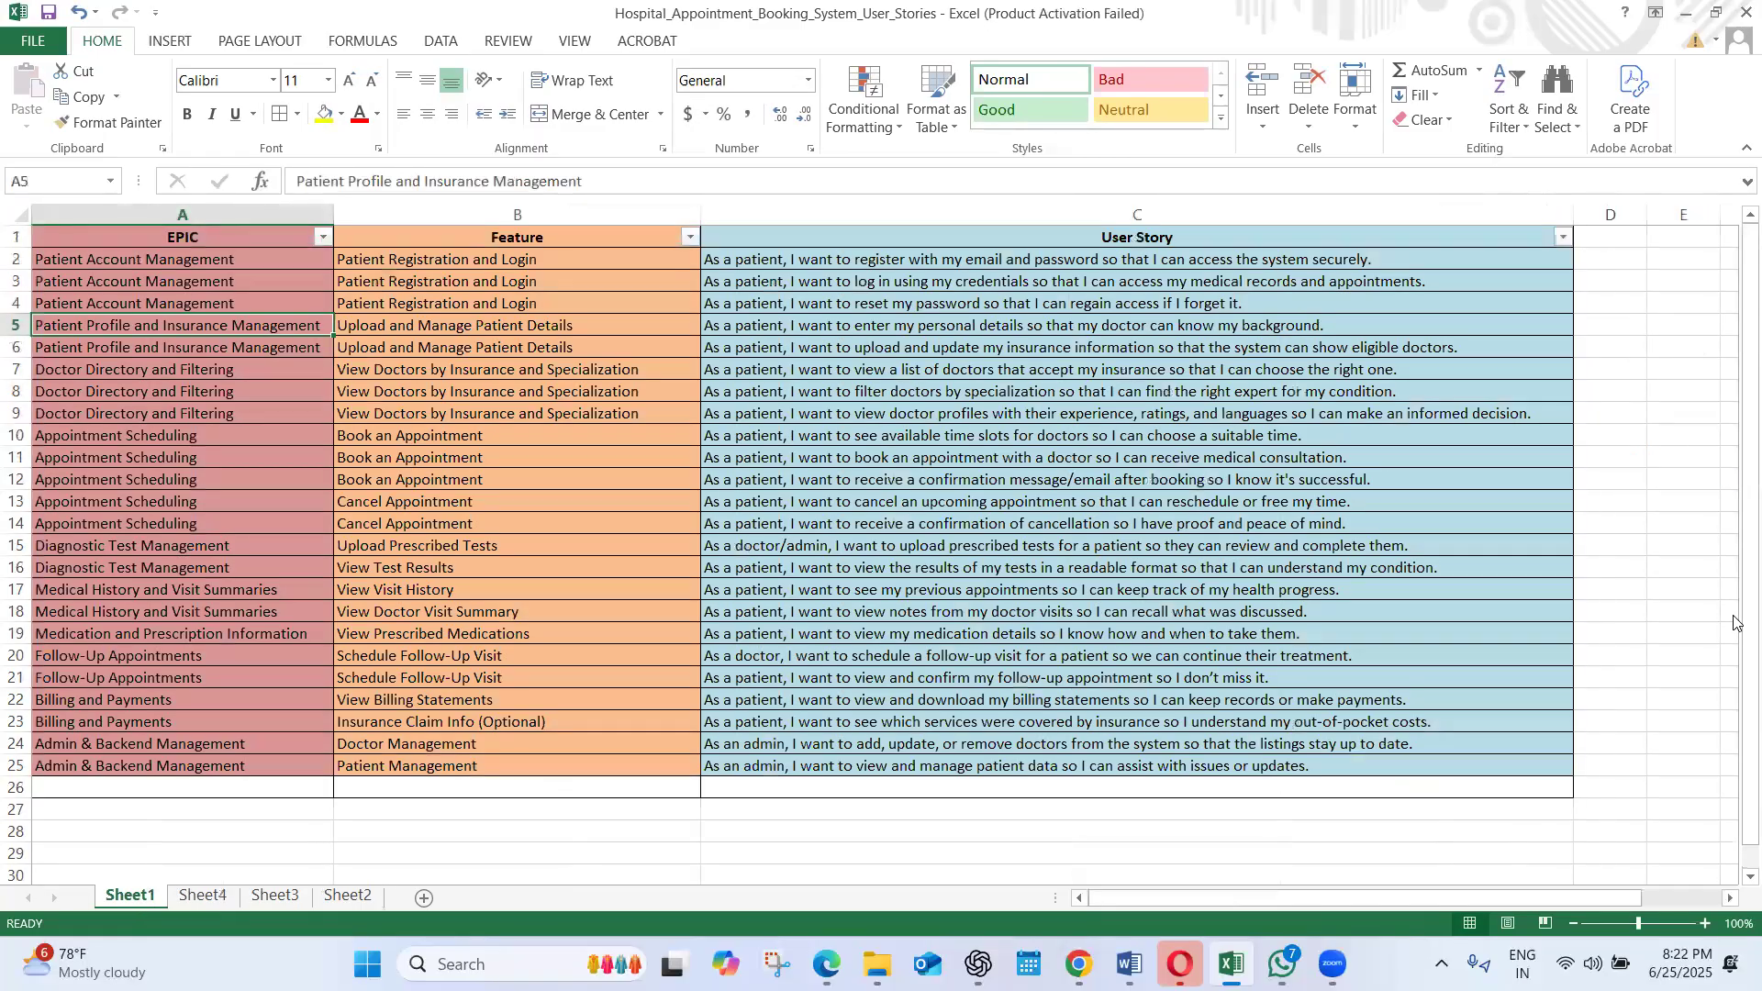
drag(1734, 622, 1734, 501)
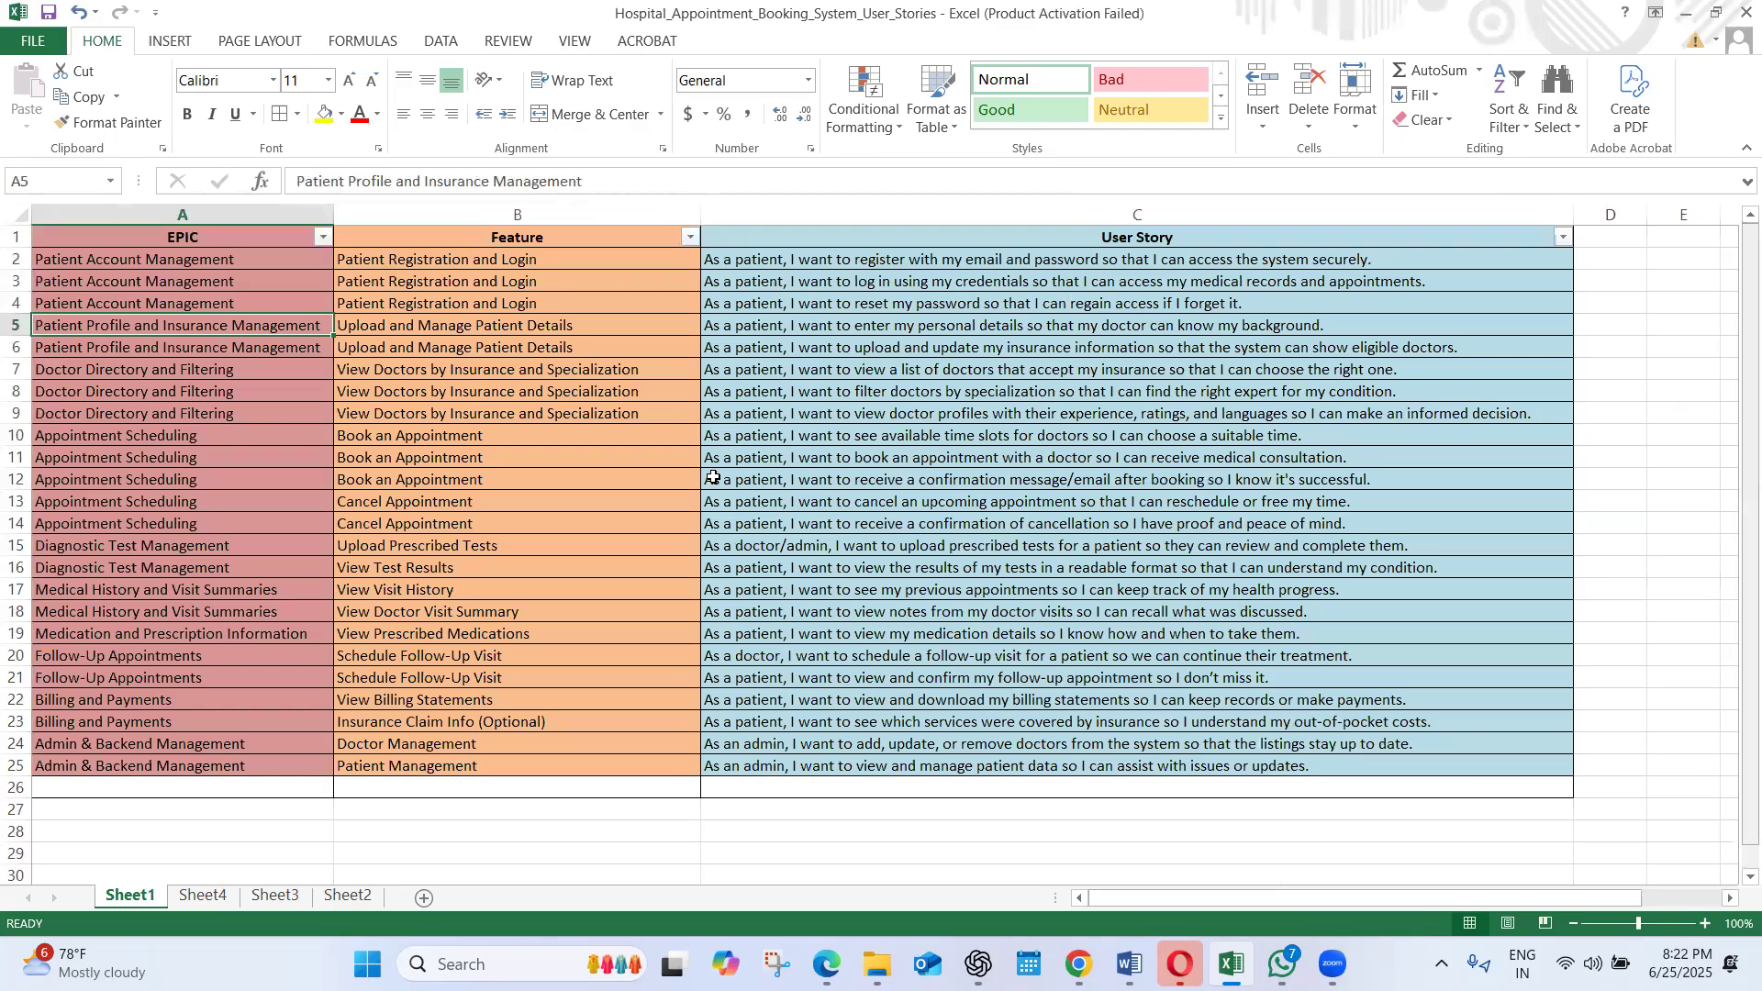
click(276, 445)
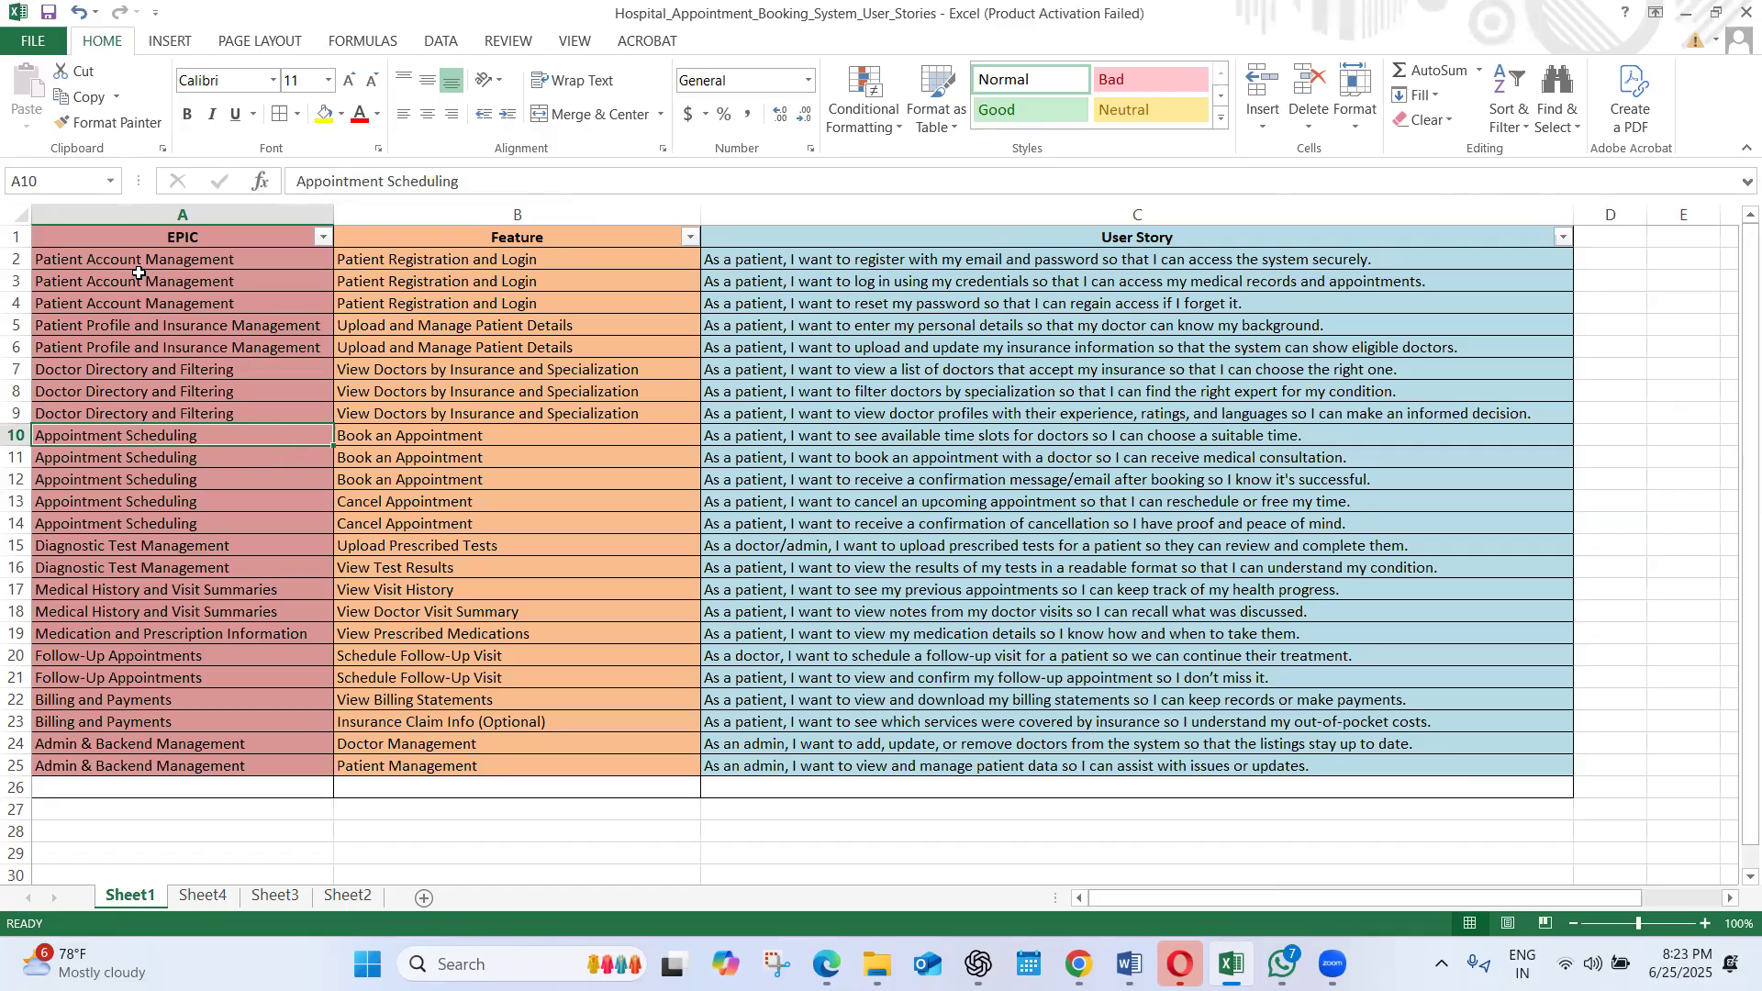
click(322, 237)
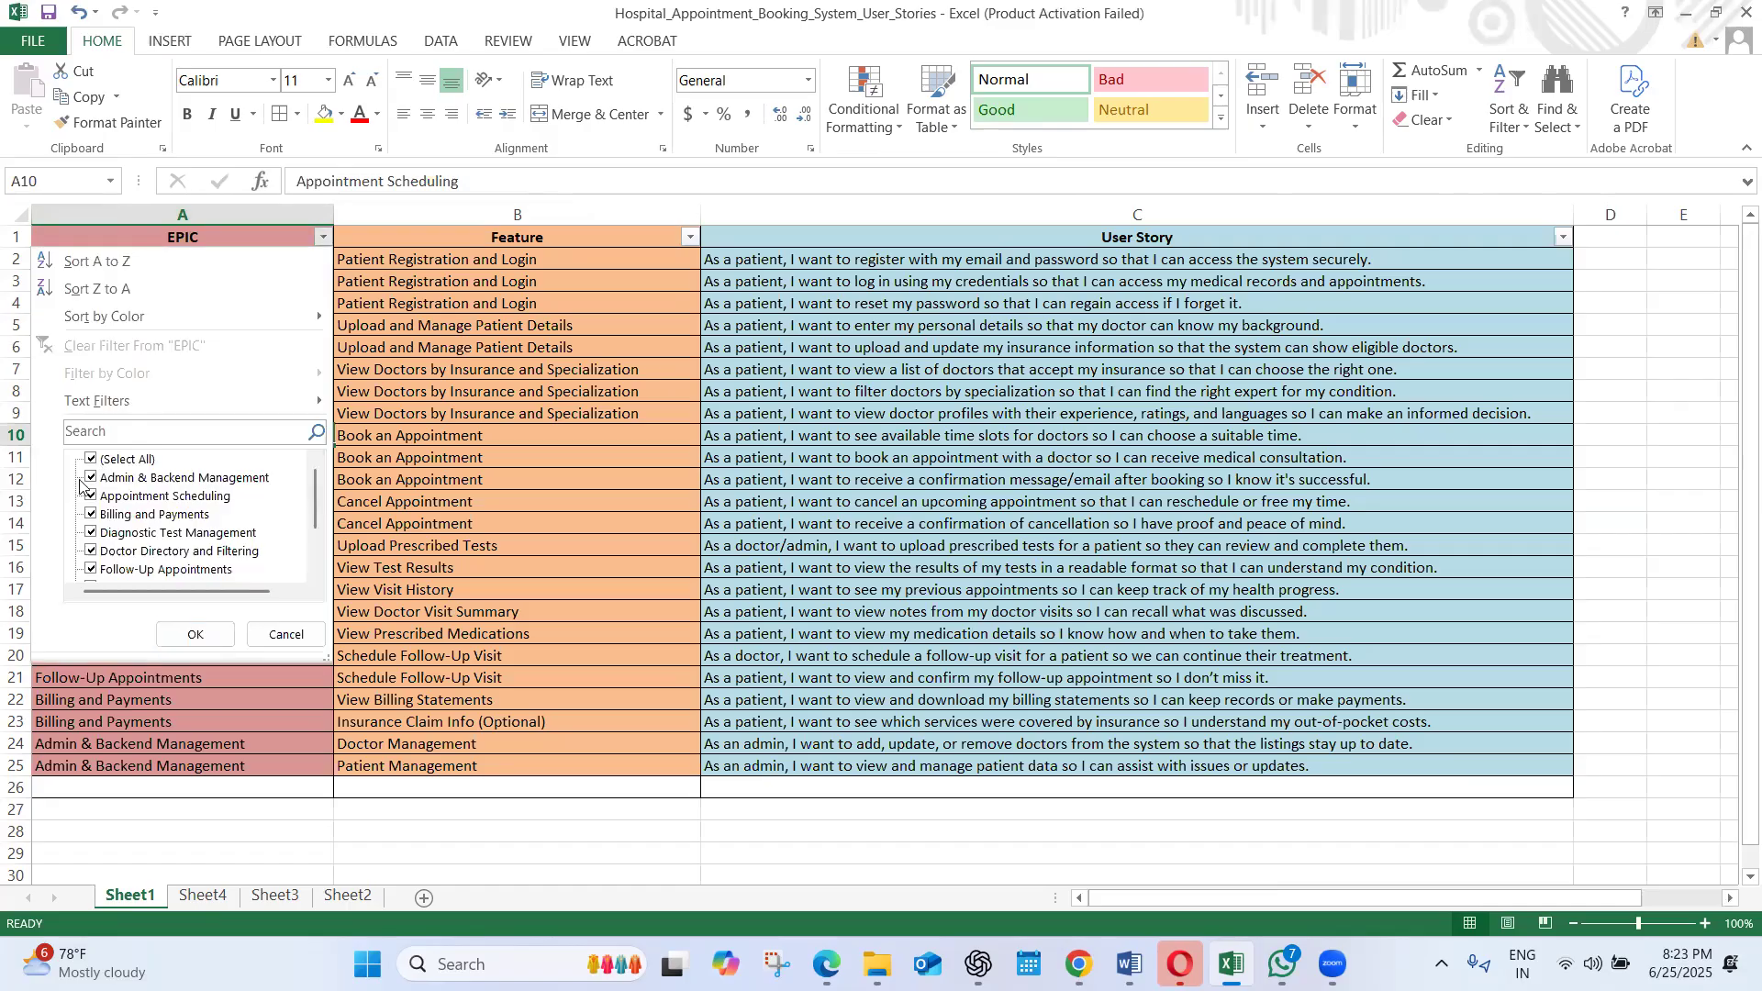
click(92, 459)
scroll(317, 510, down, 1)
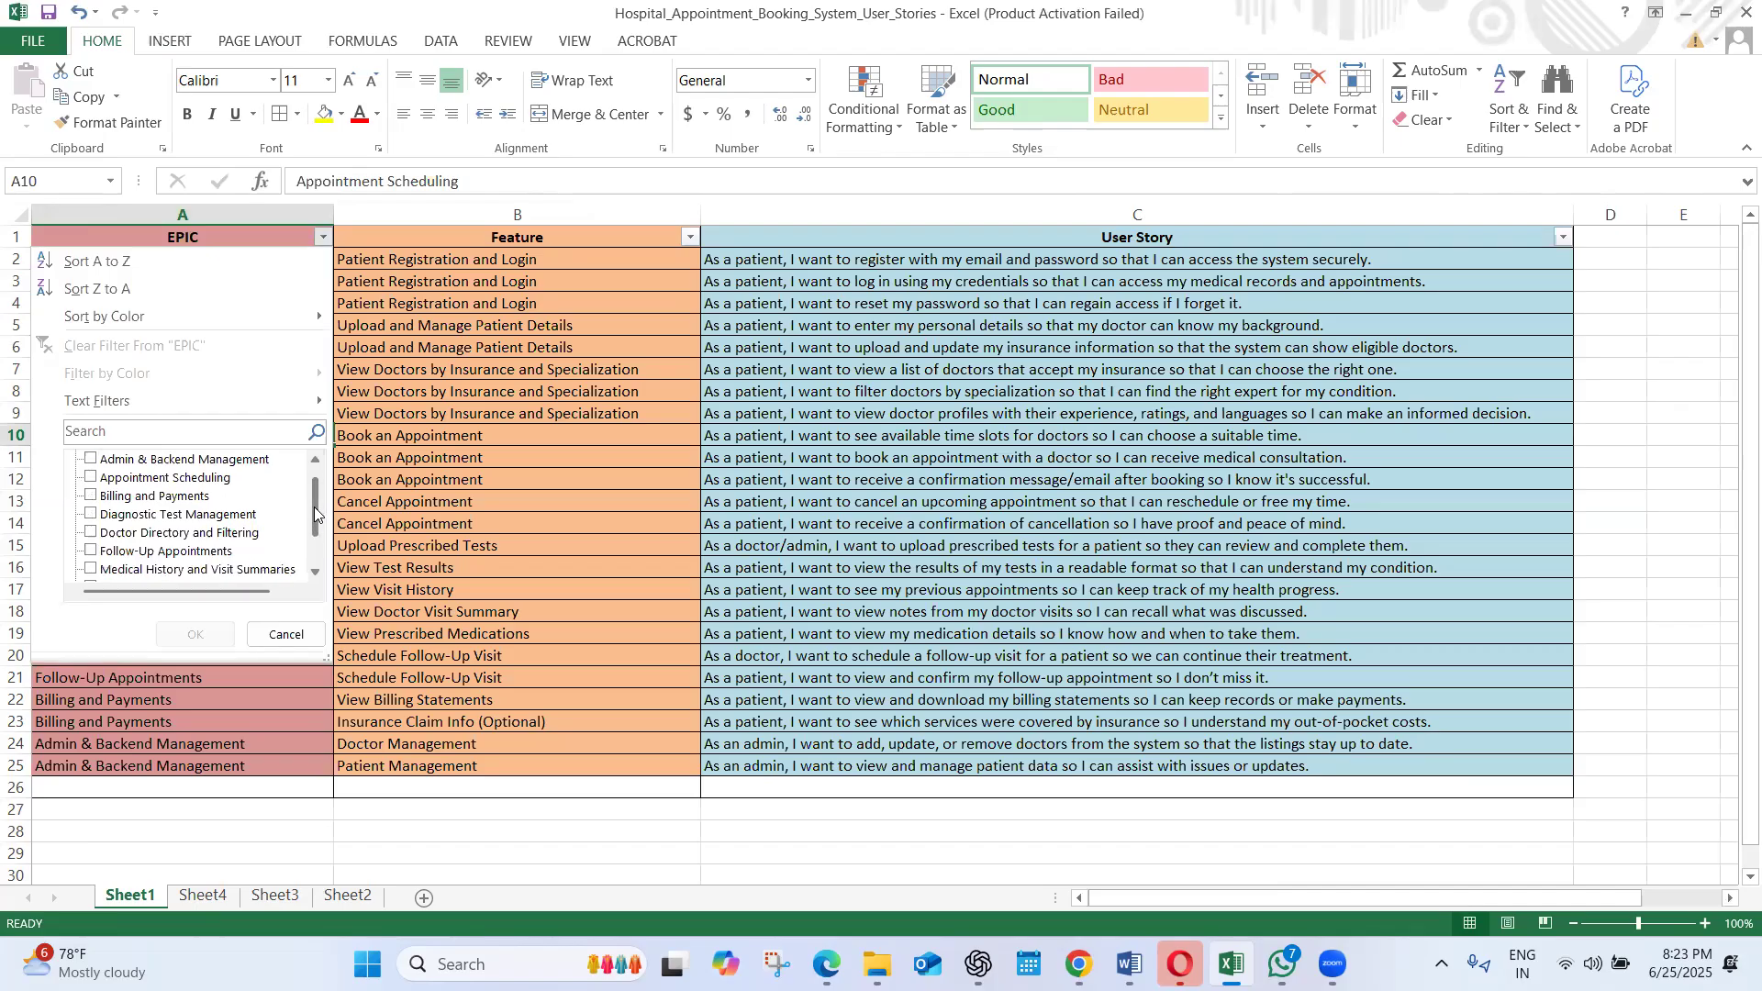
click(92, 462)
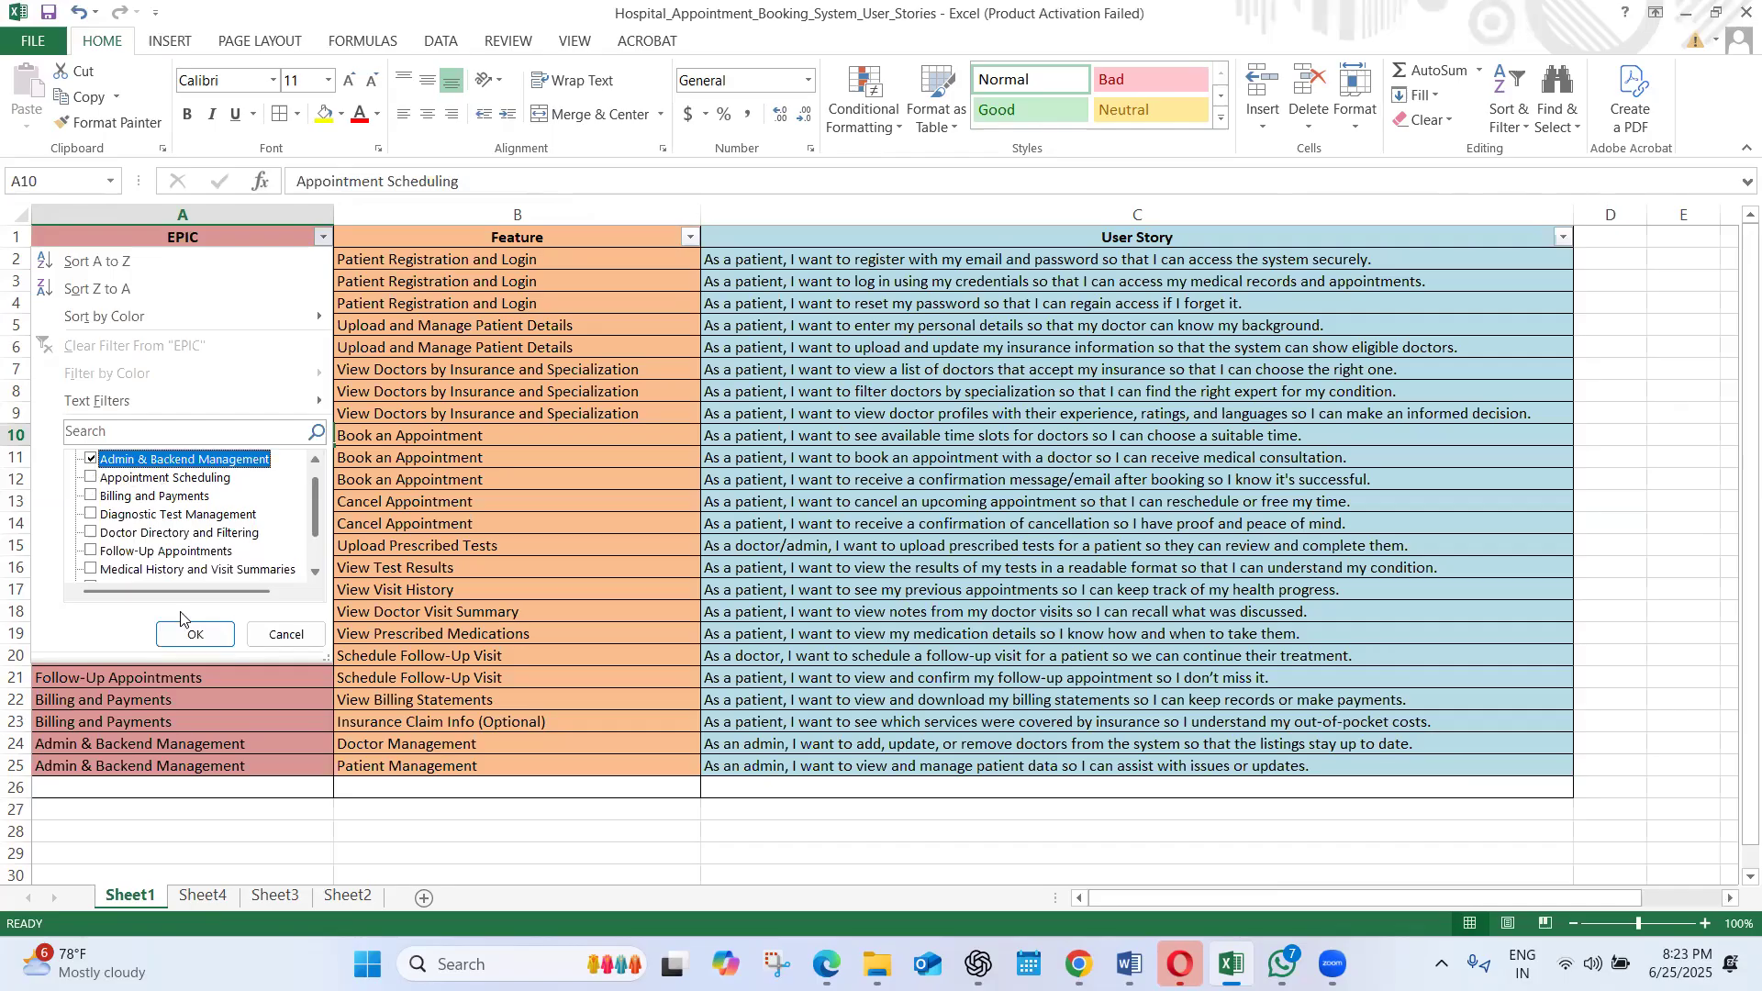
click(195, 634)
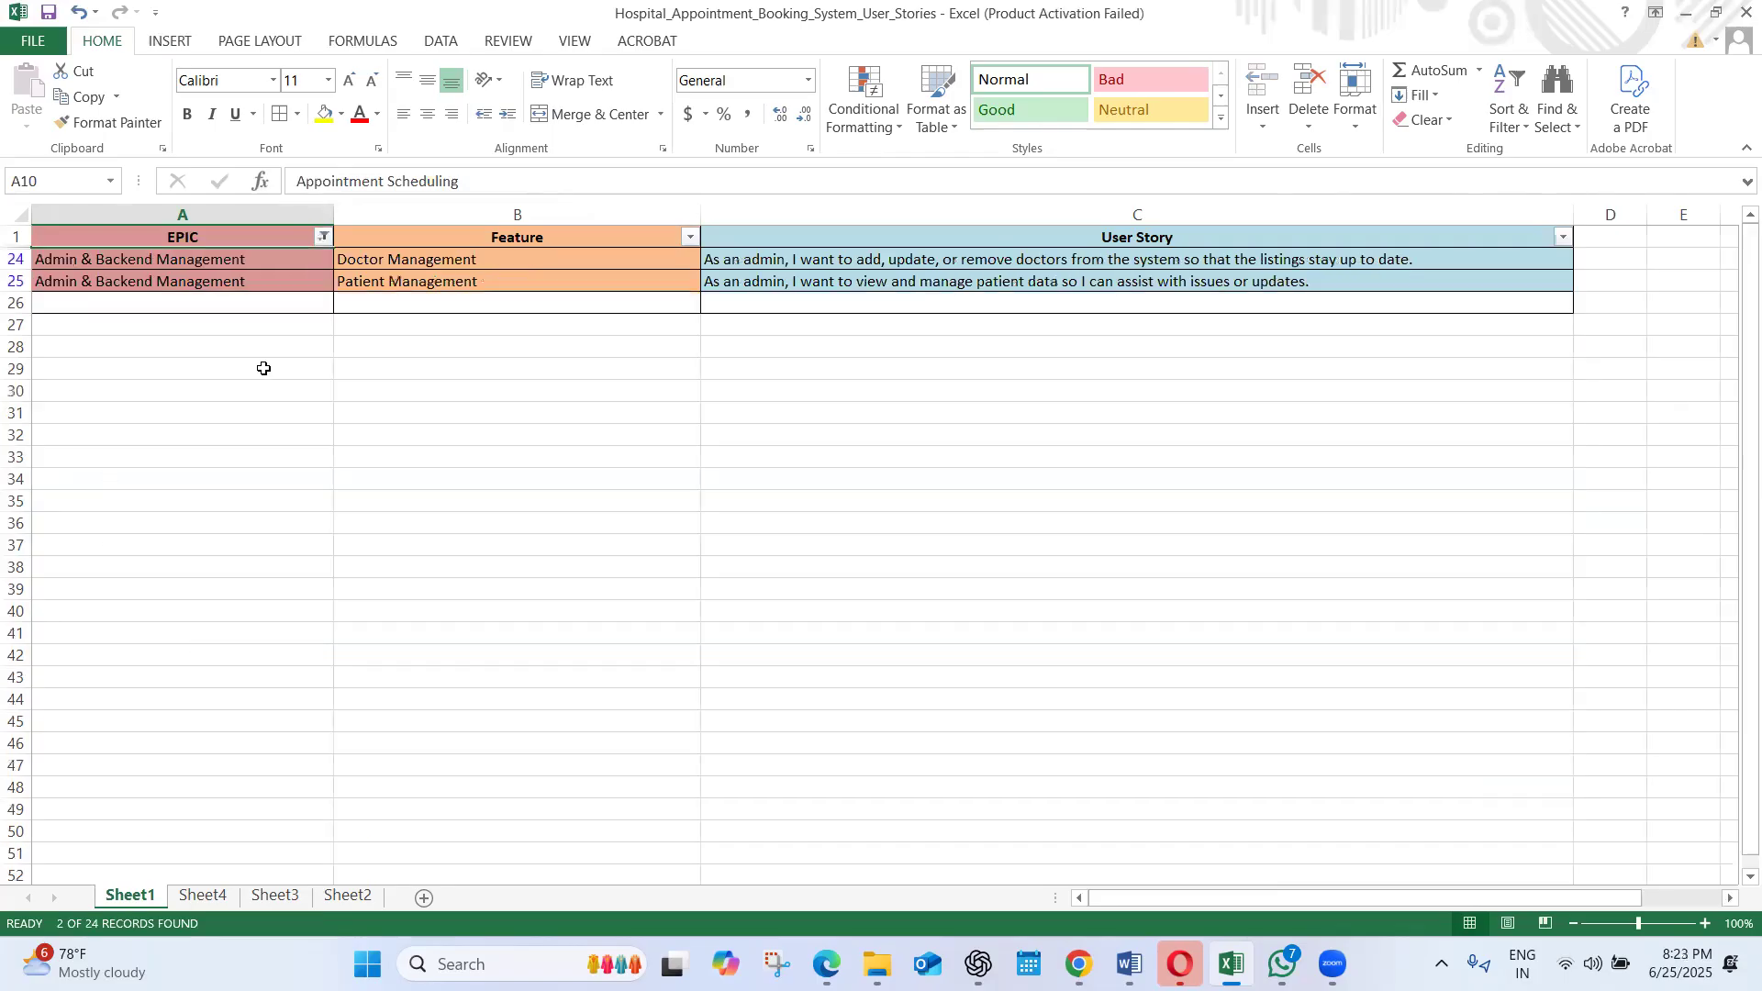
click(309, 350)
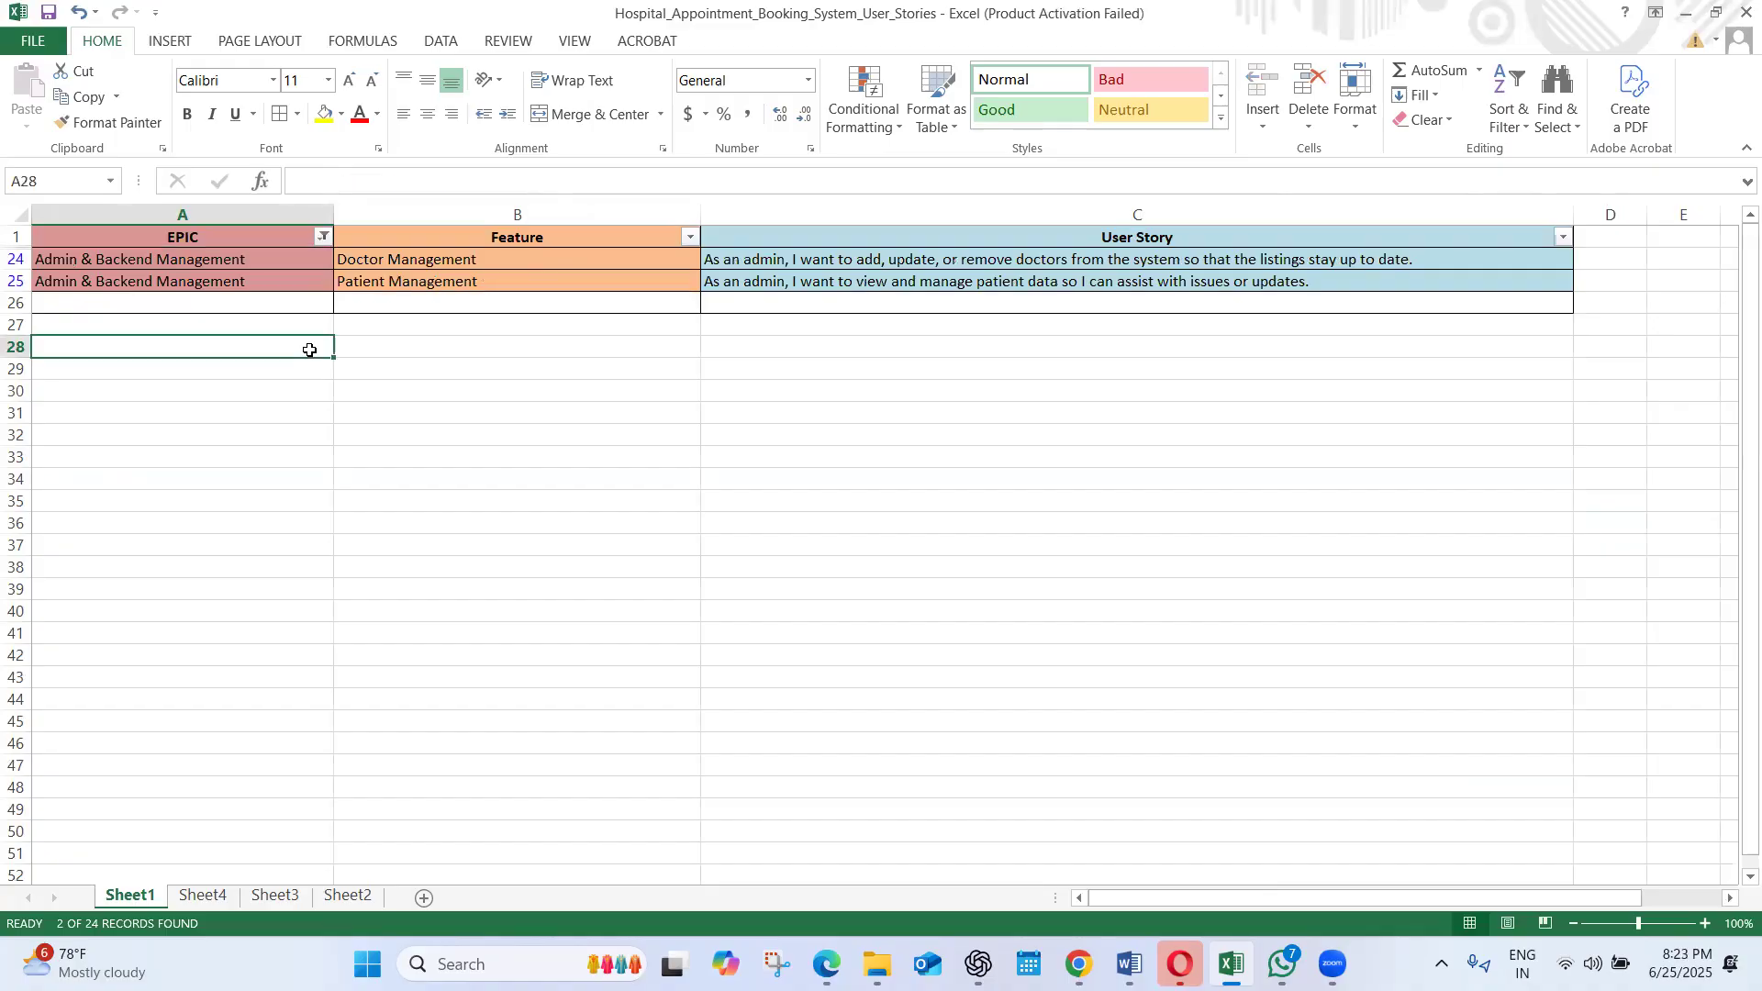
Review the Doctor Management and Patient Management features and their user stories under the filtered Admin & Backend Management epic
click(223, 260)
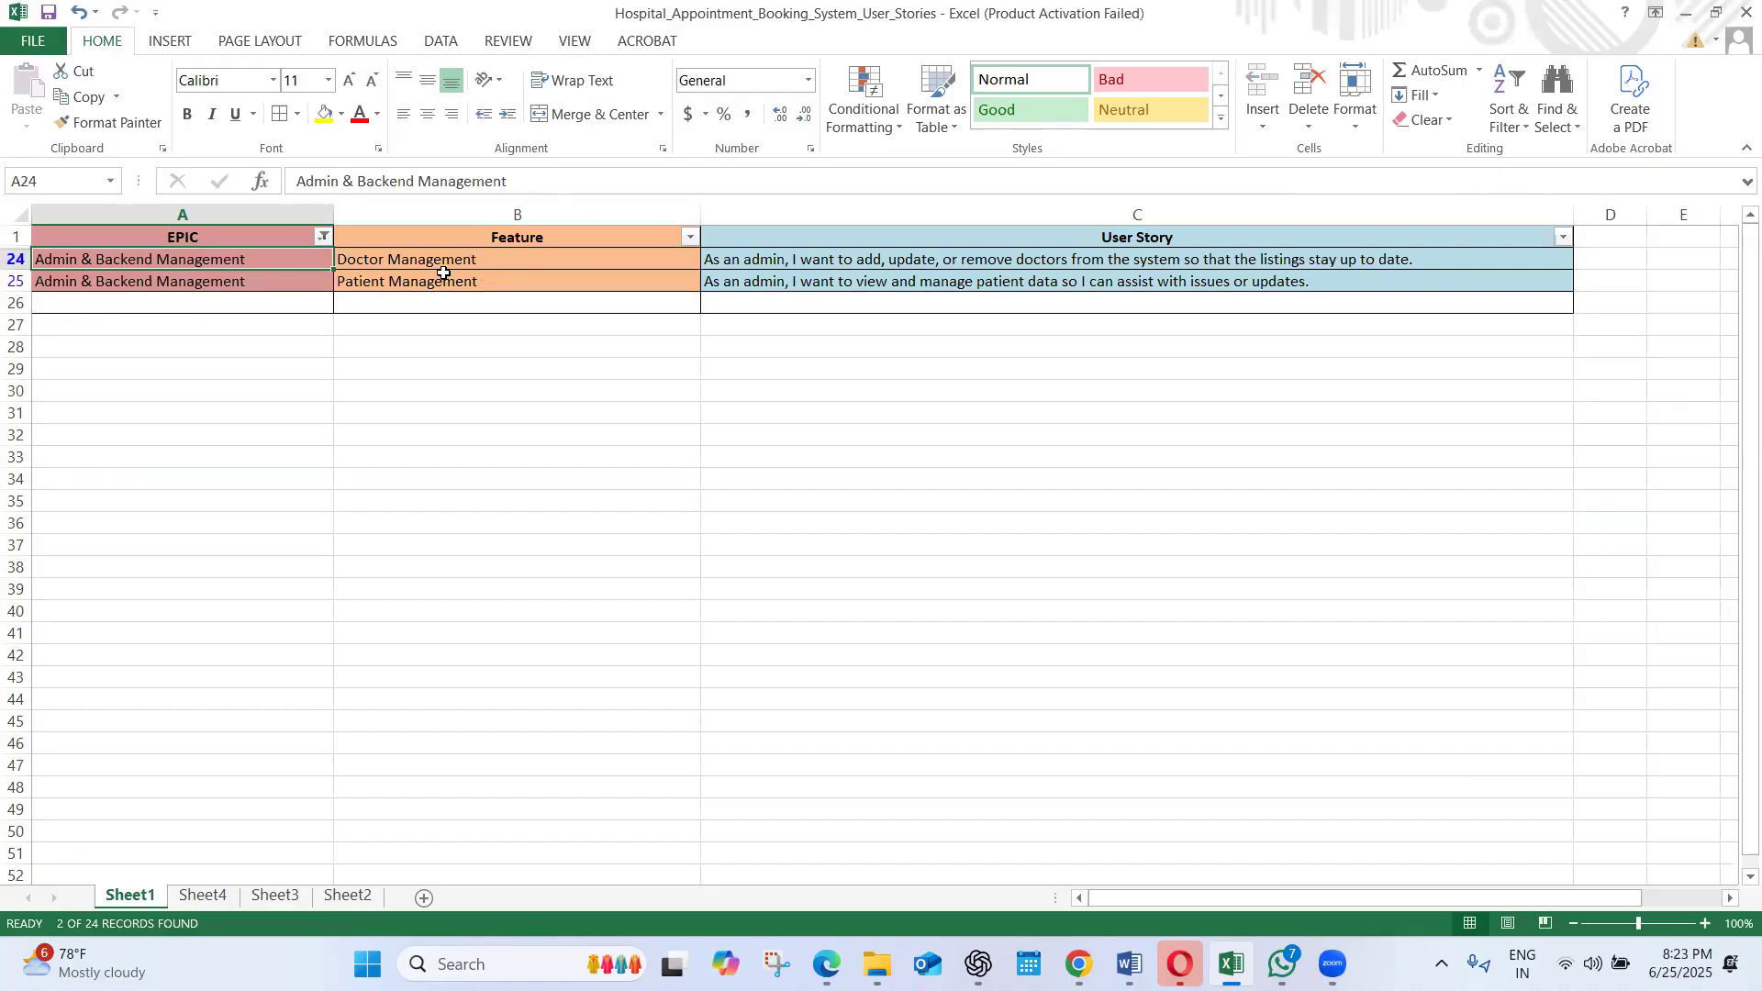
click(484, 278)
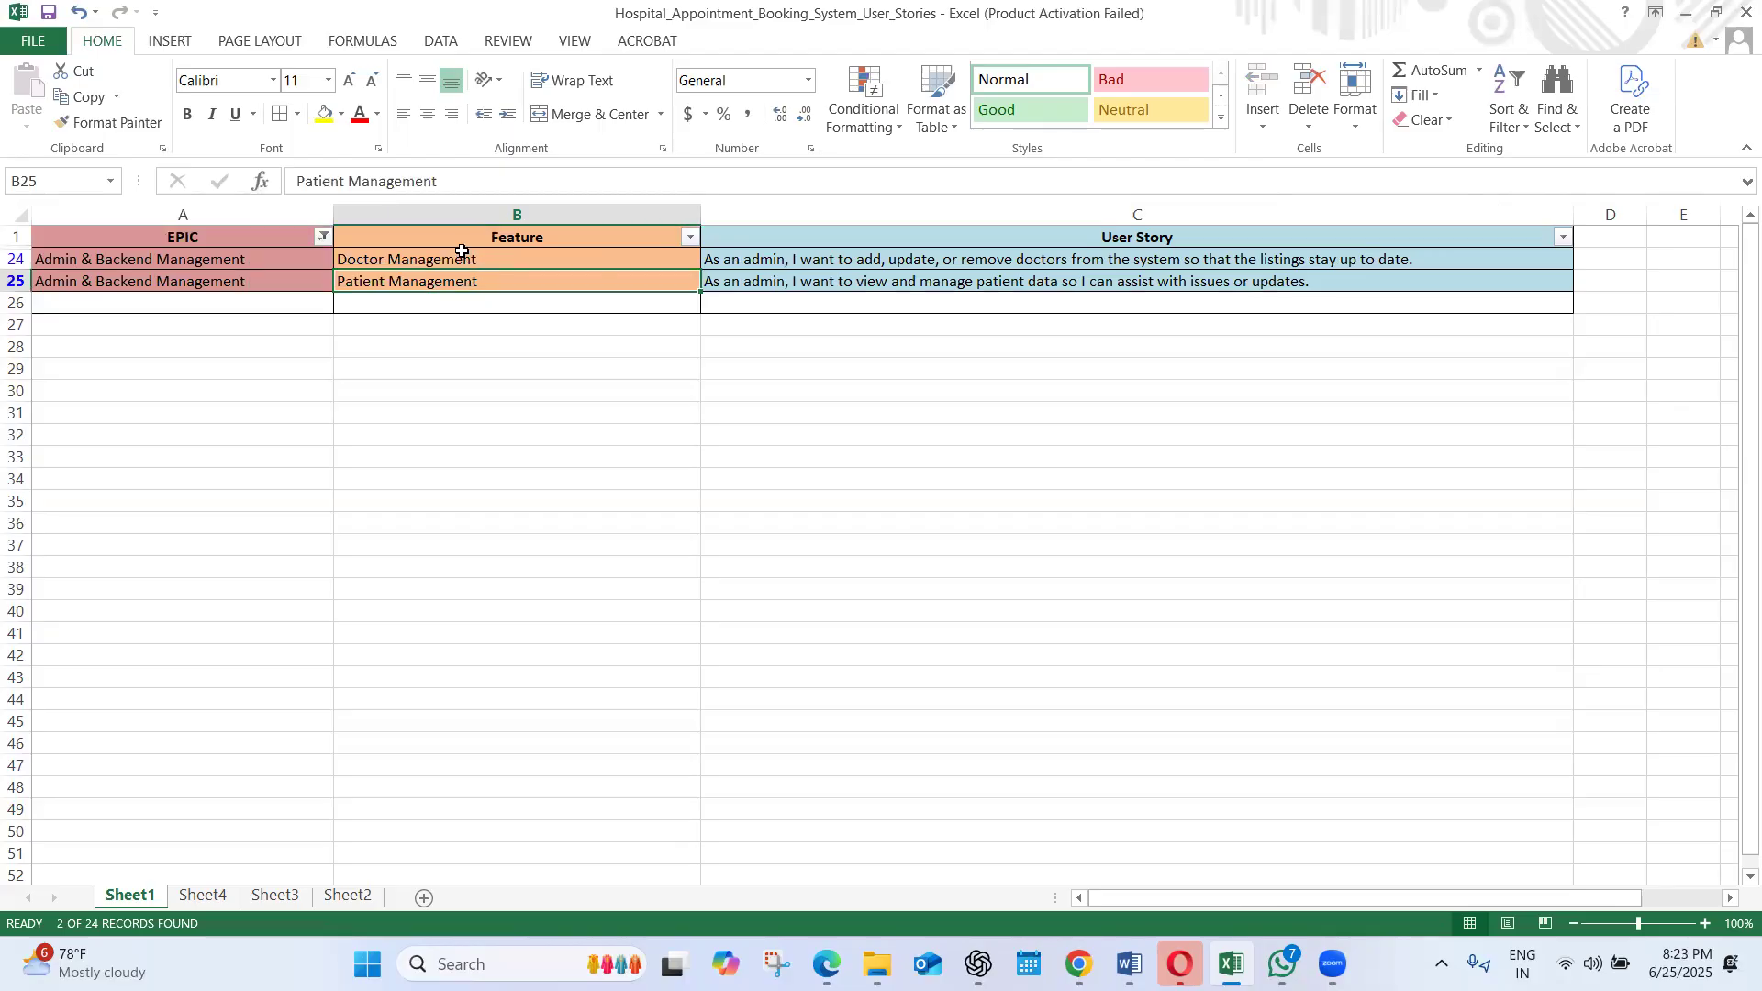
click(453, 259)
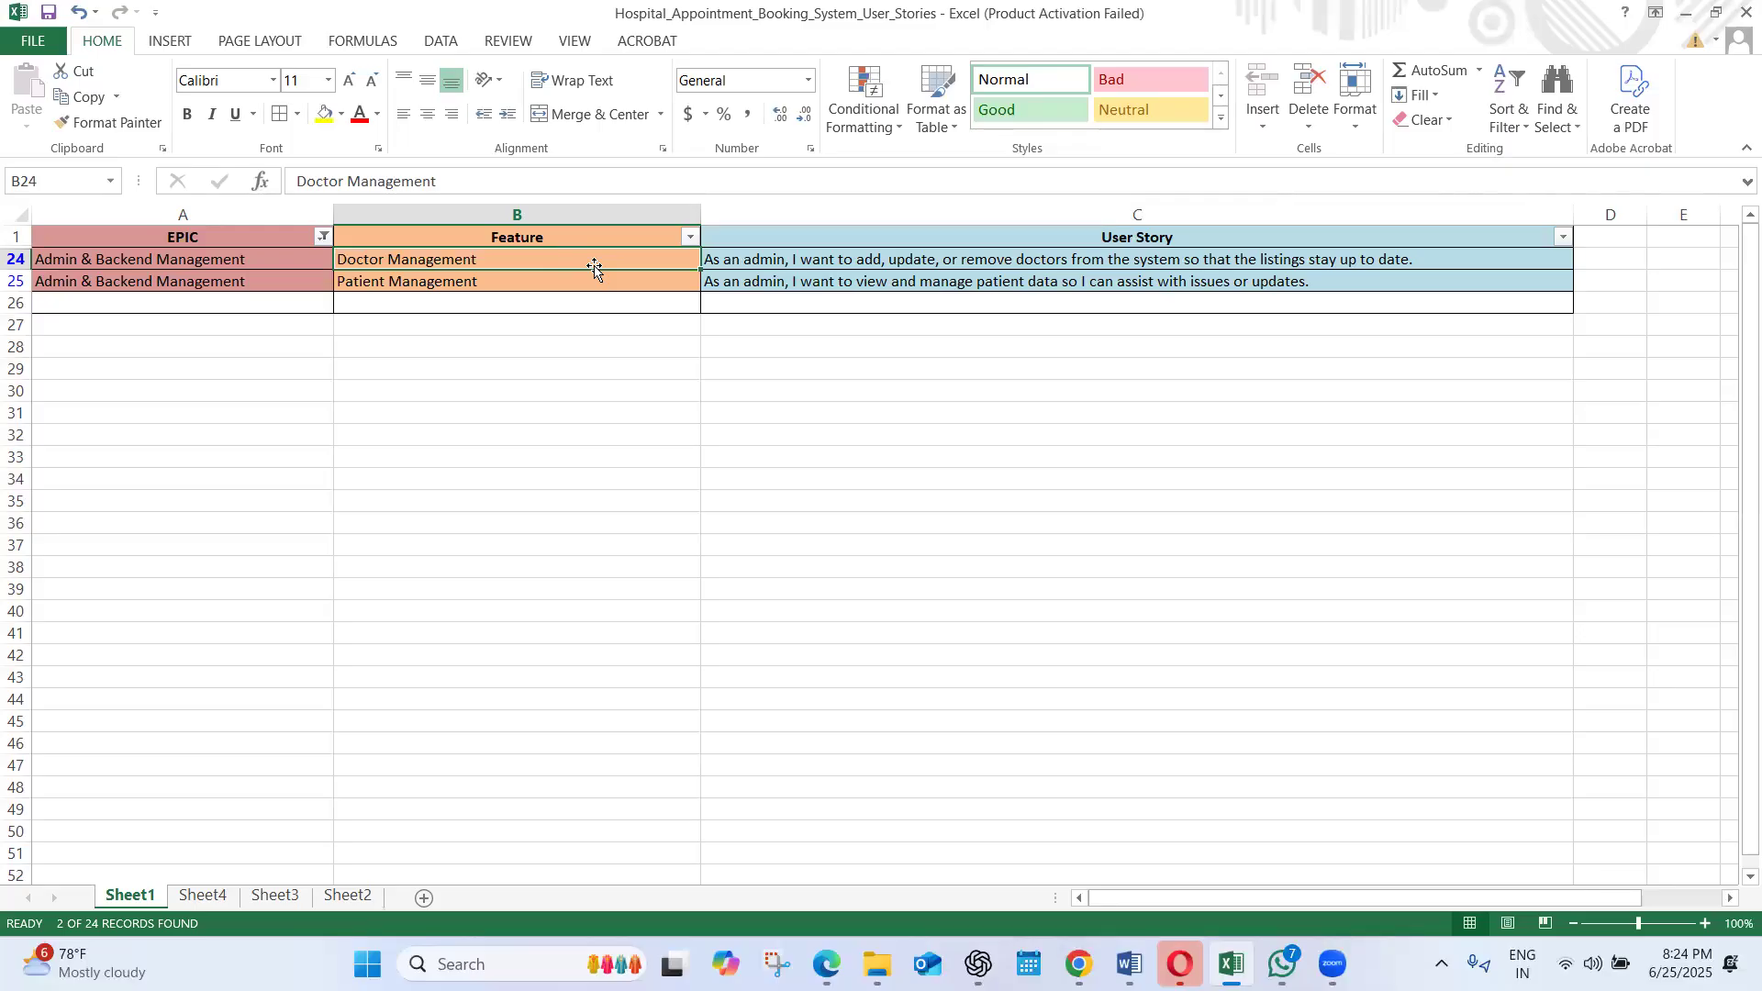
click(496, 268)
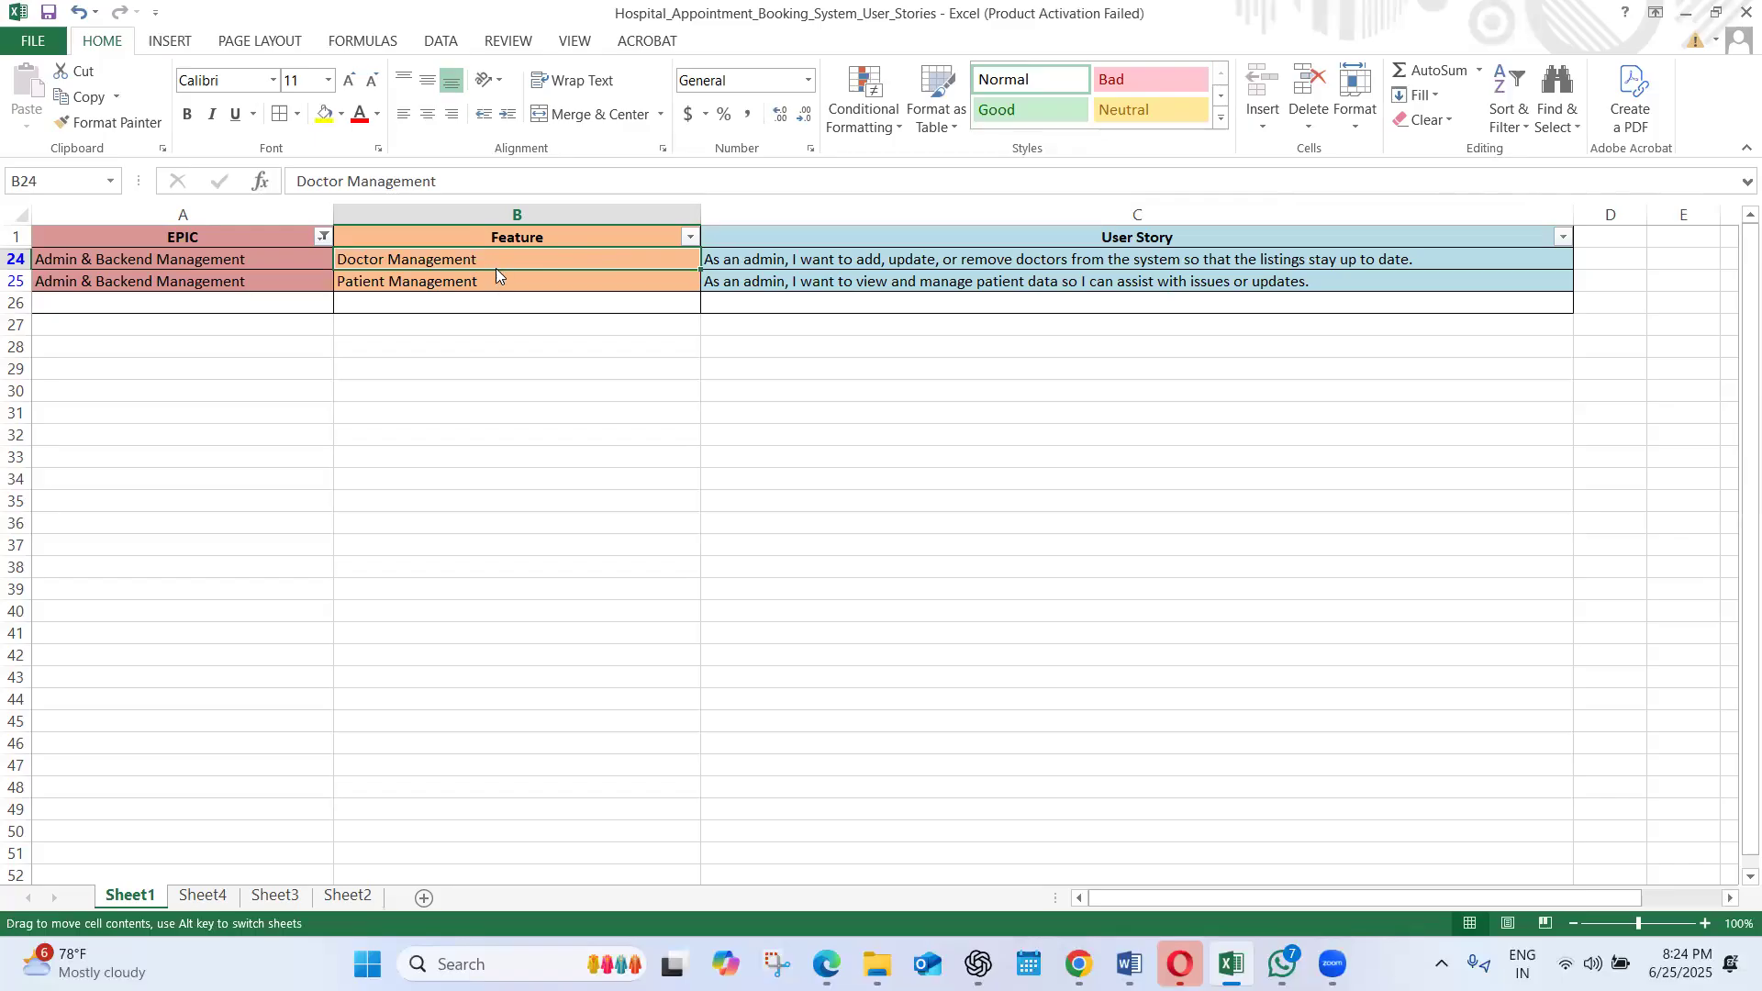
click(751, 266)
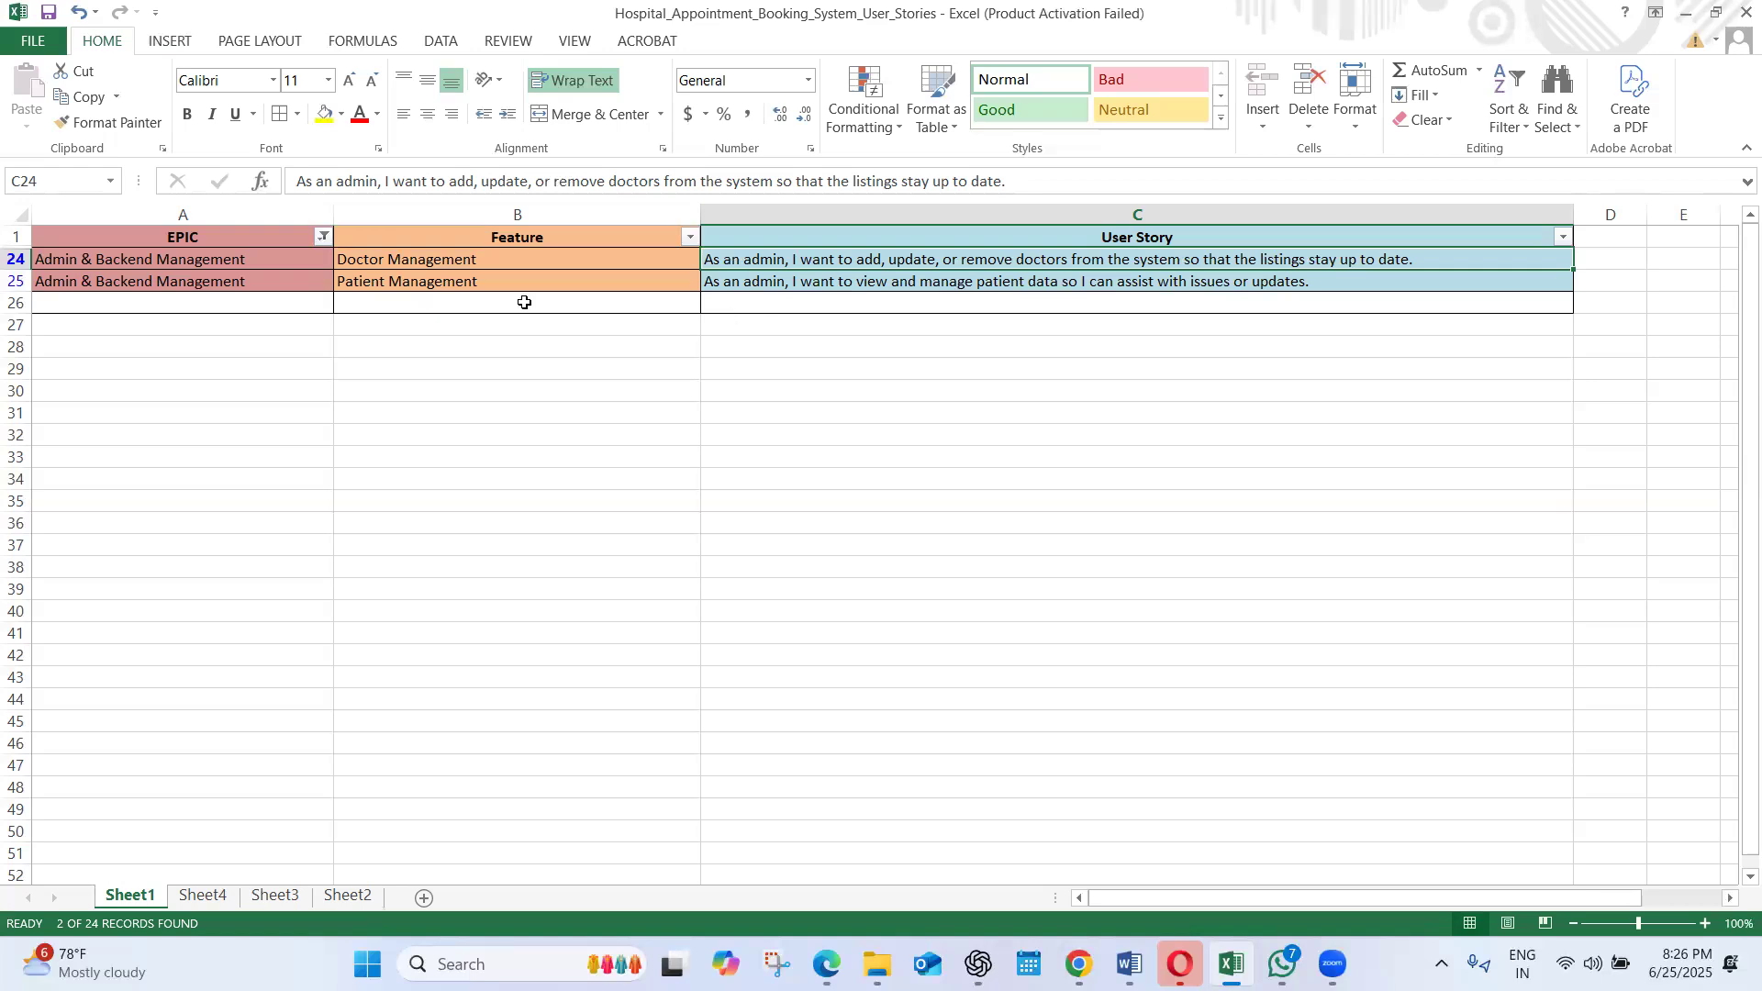
click(403, 259)
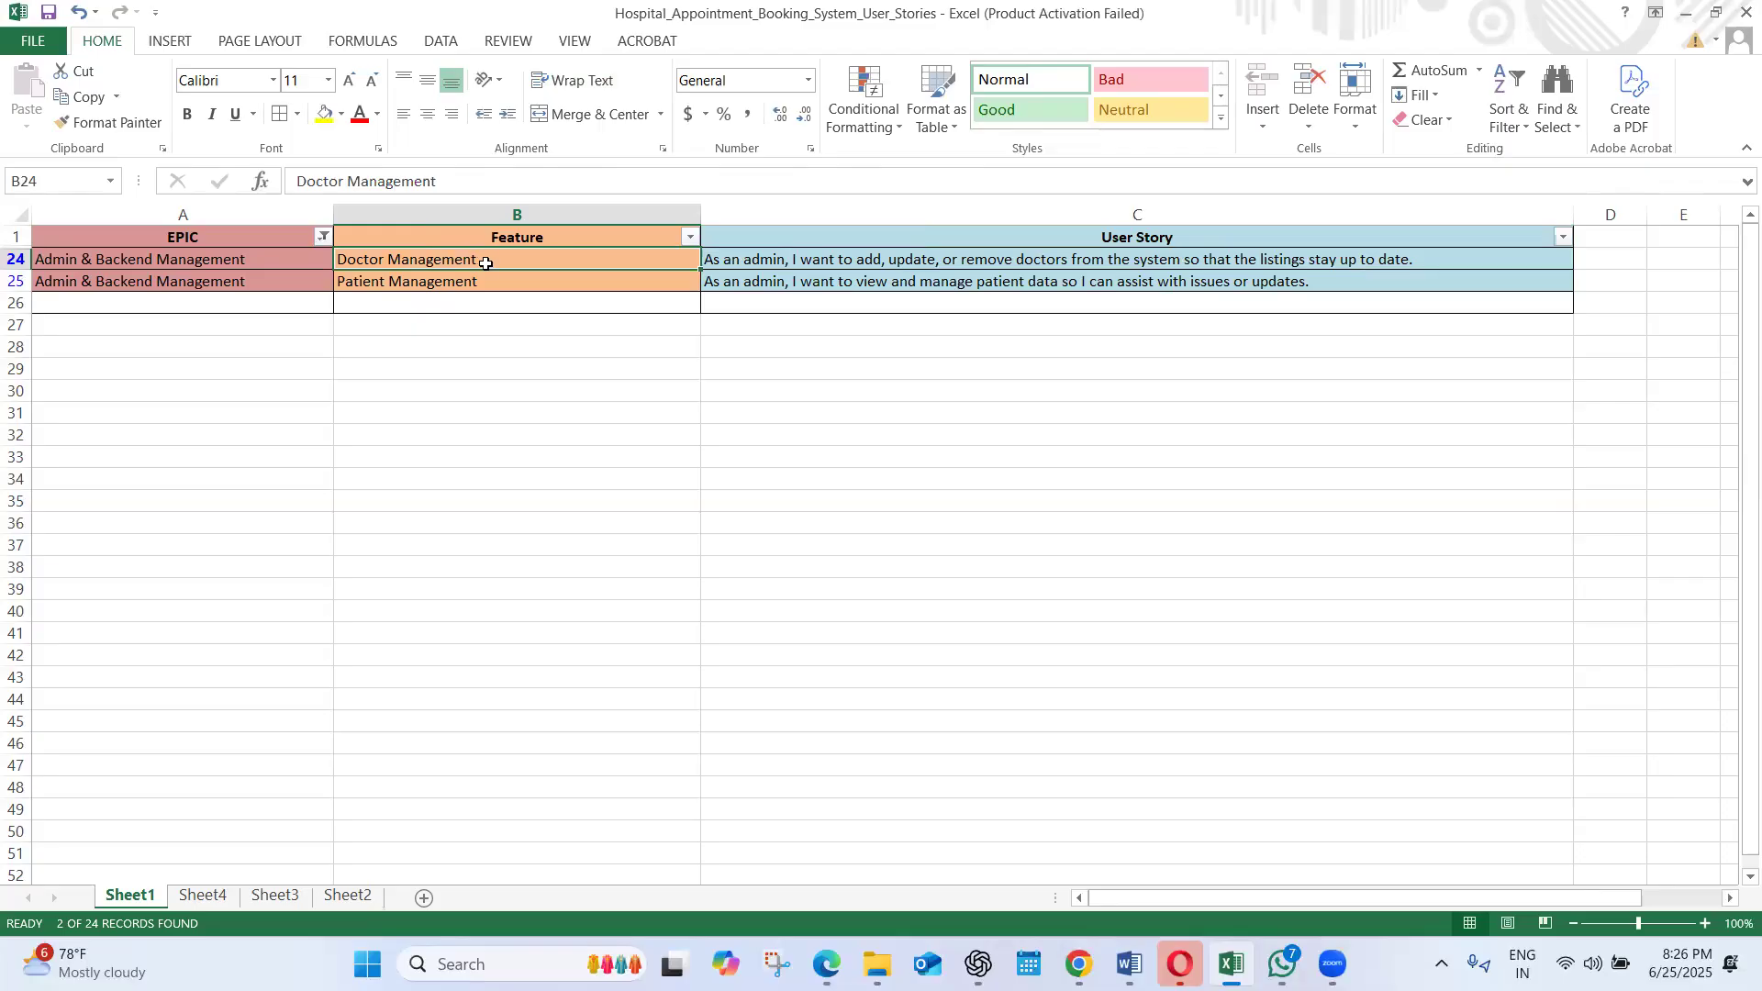
click(150, 283)
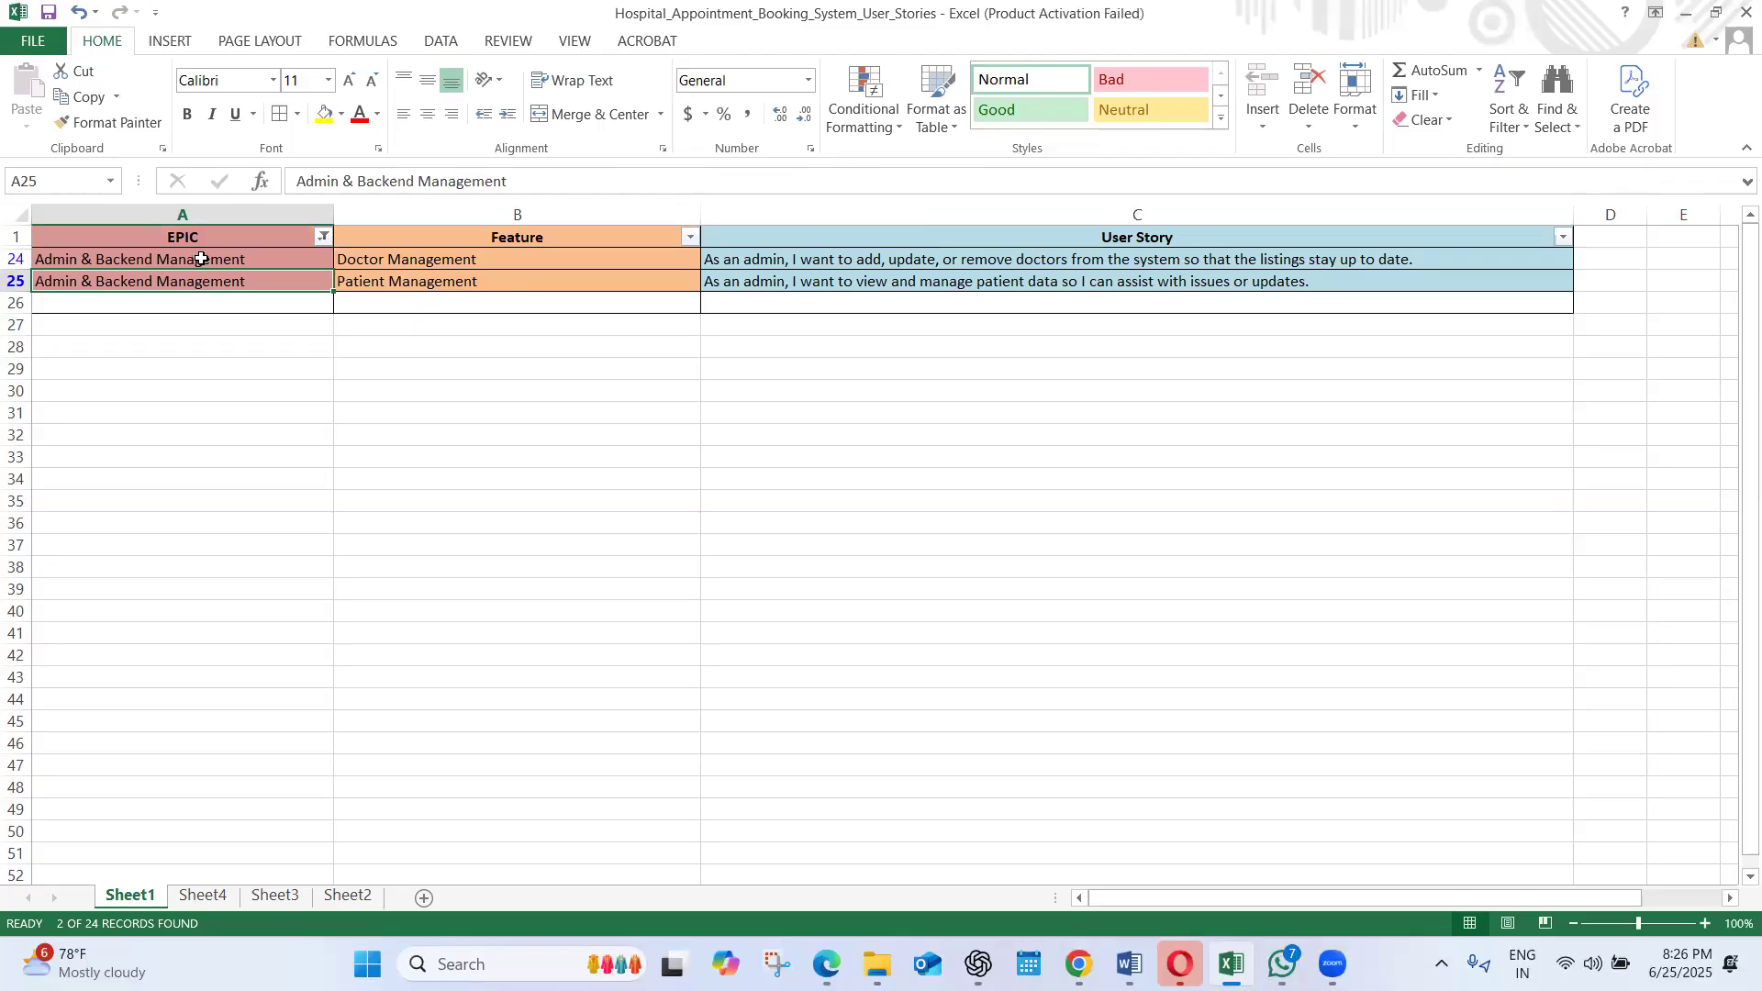
click(396, 287)
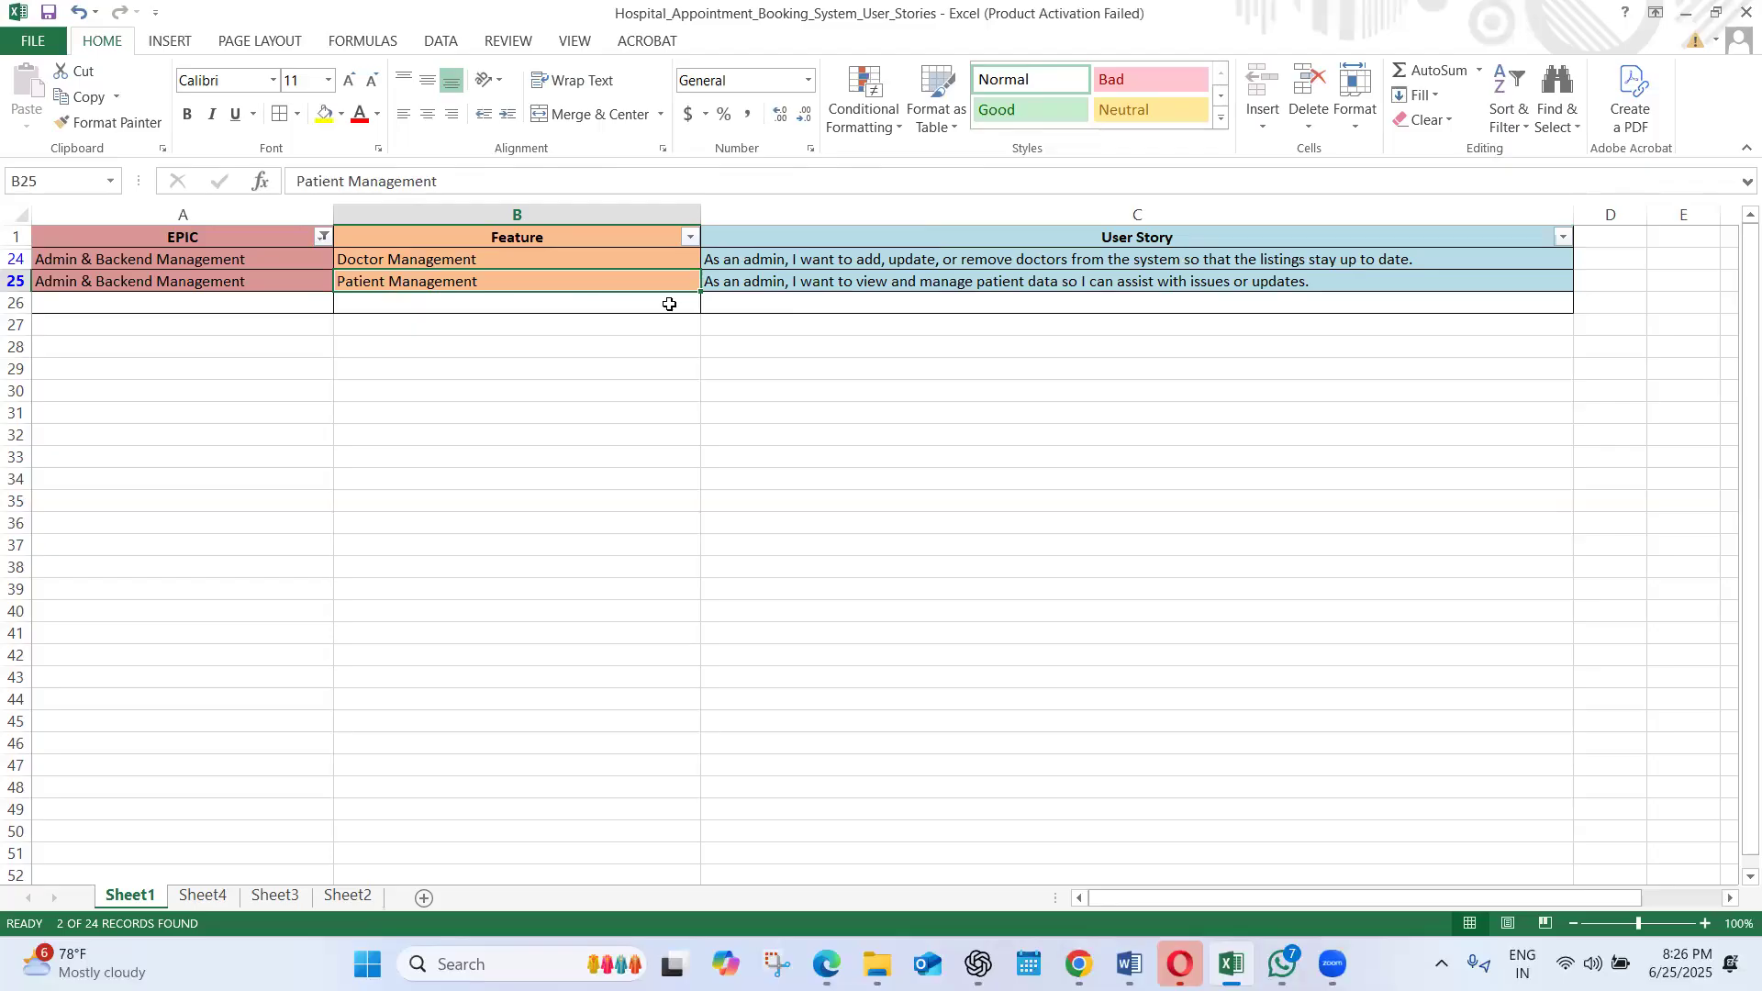
click(781, 286)
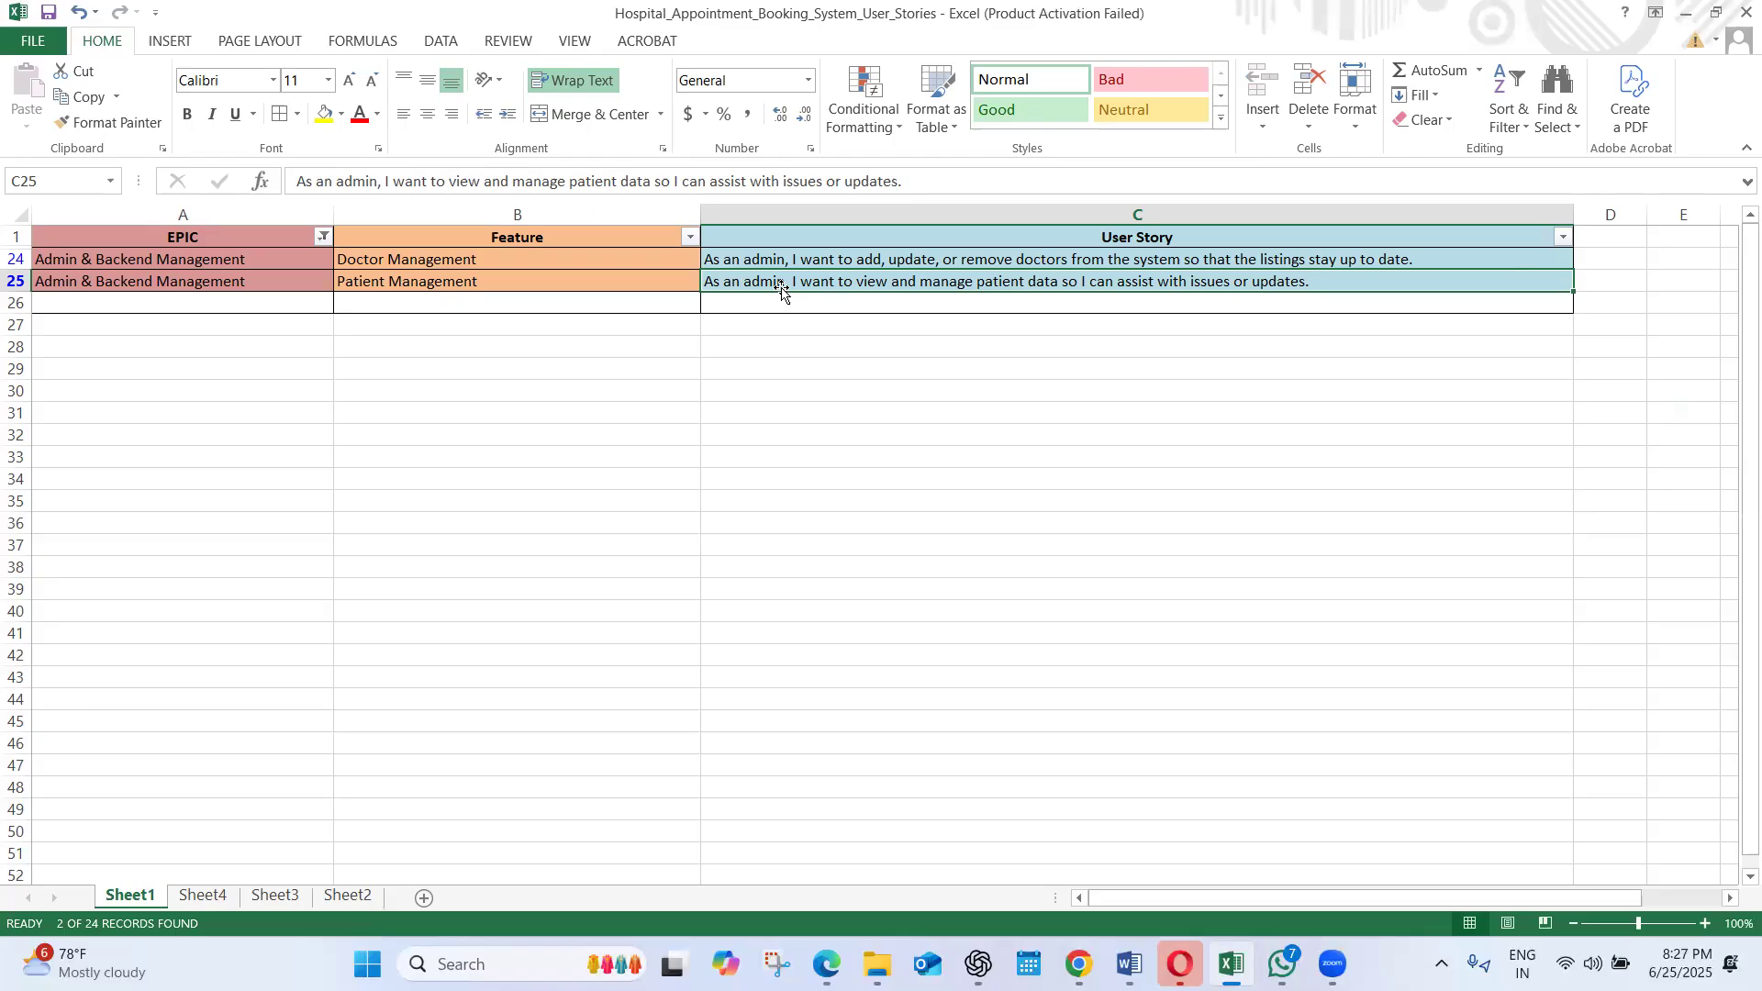
On Sheet3, apply borders to all cells of the epics, features and user stories table, A1:C39
click(209, 898)
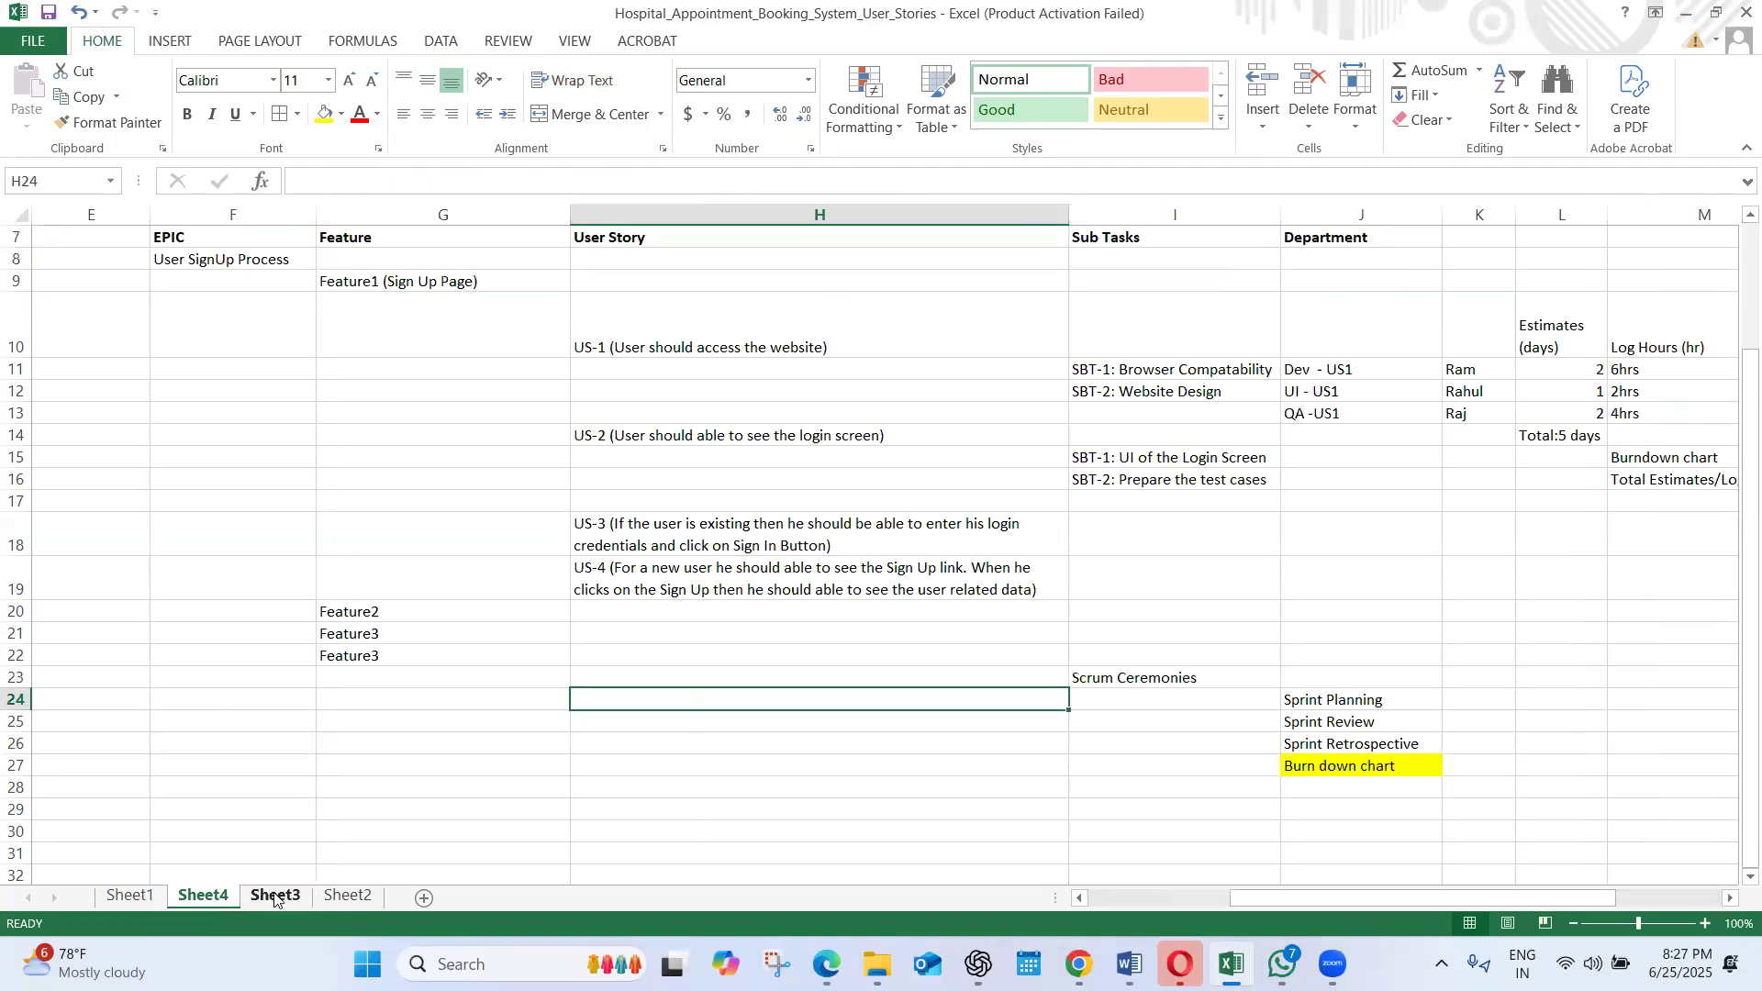
click(269, 895)
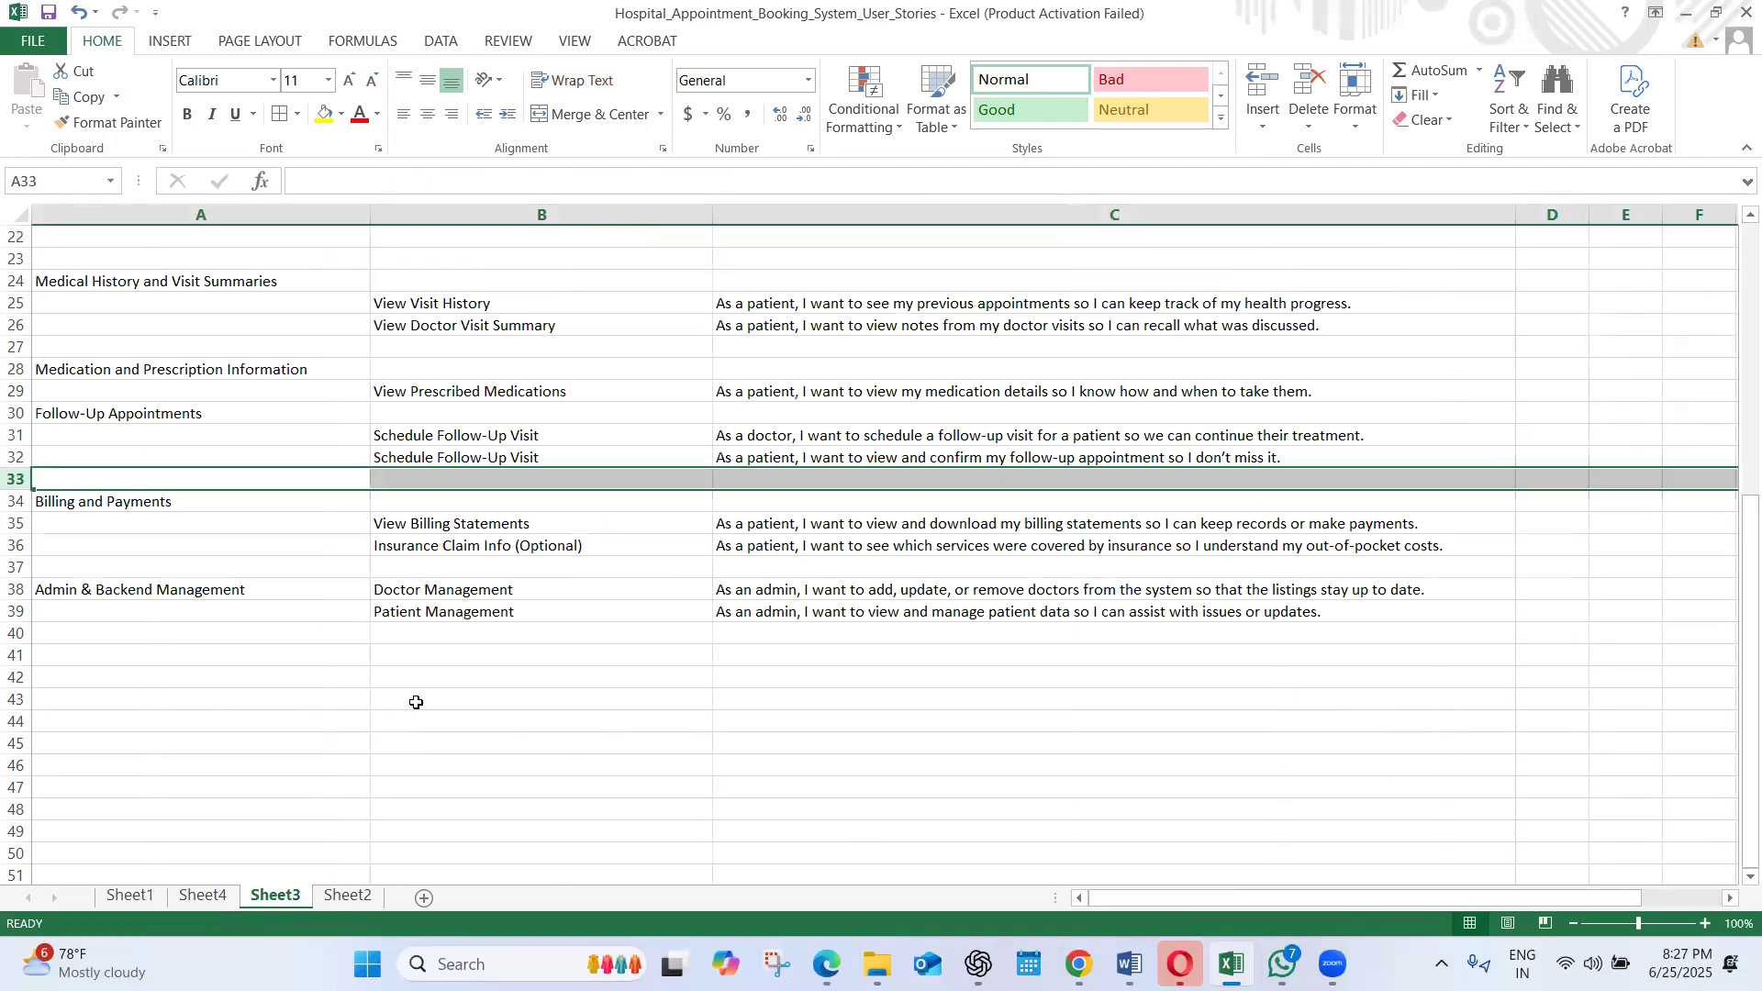
click(194, 595)
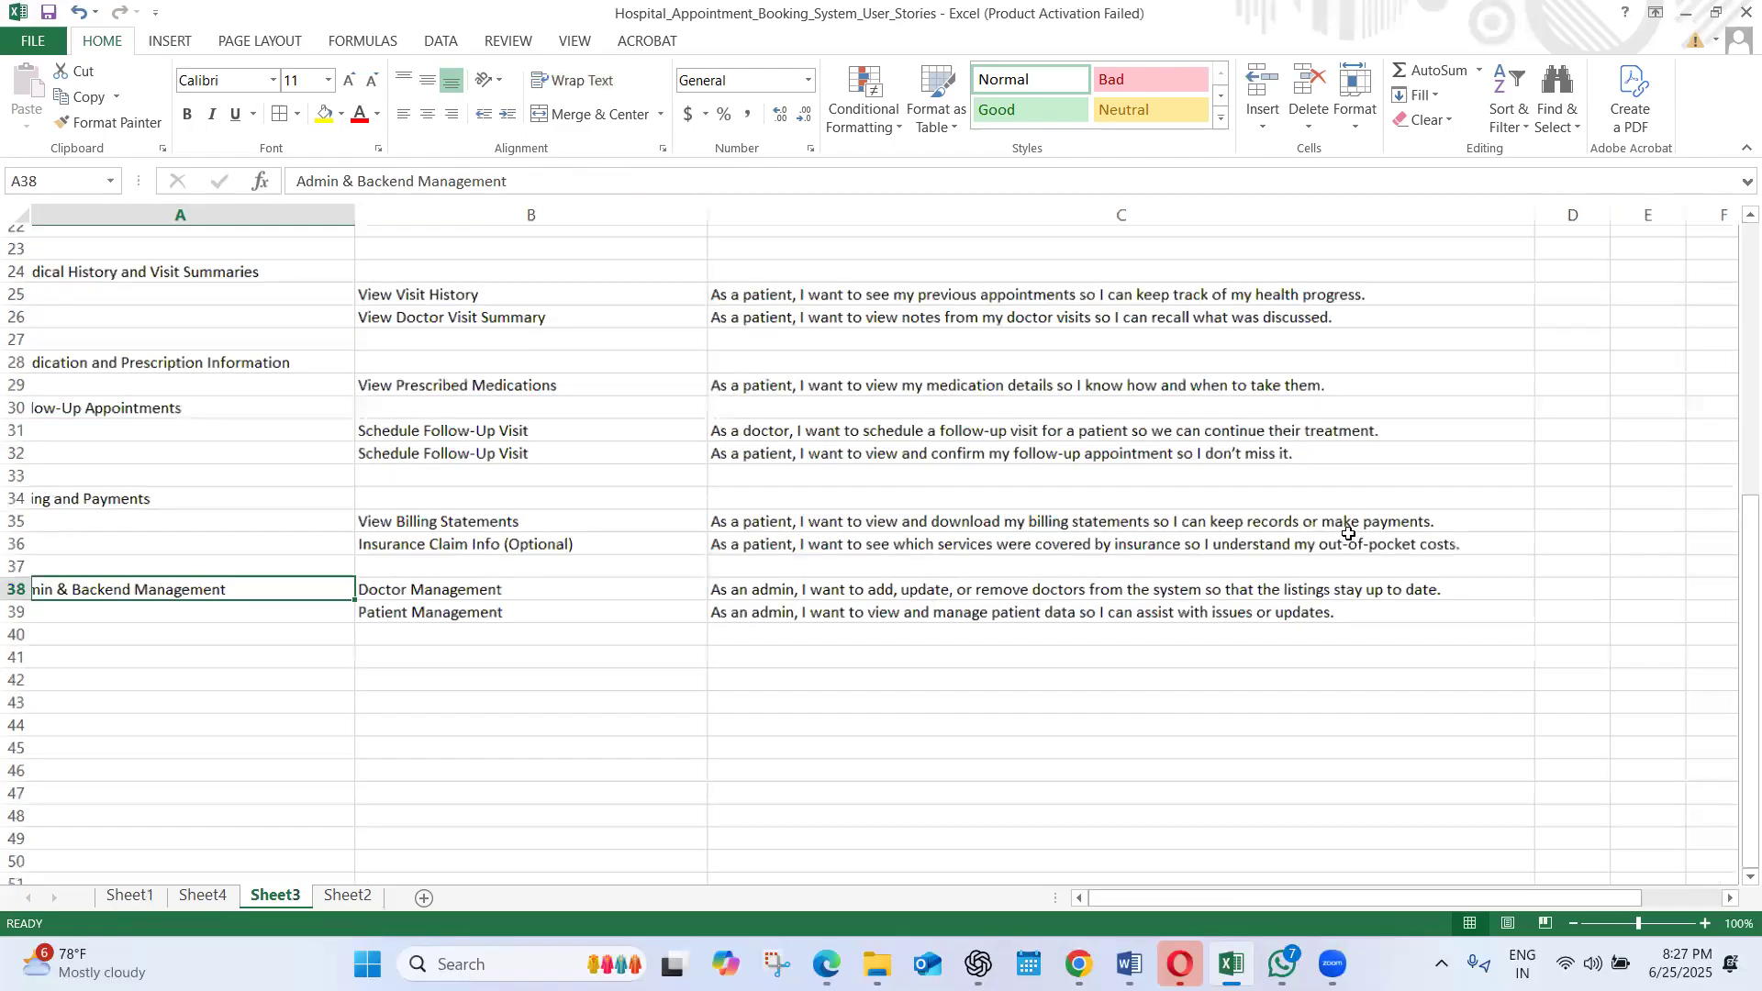
drag(1408, 637, 148, 155)
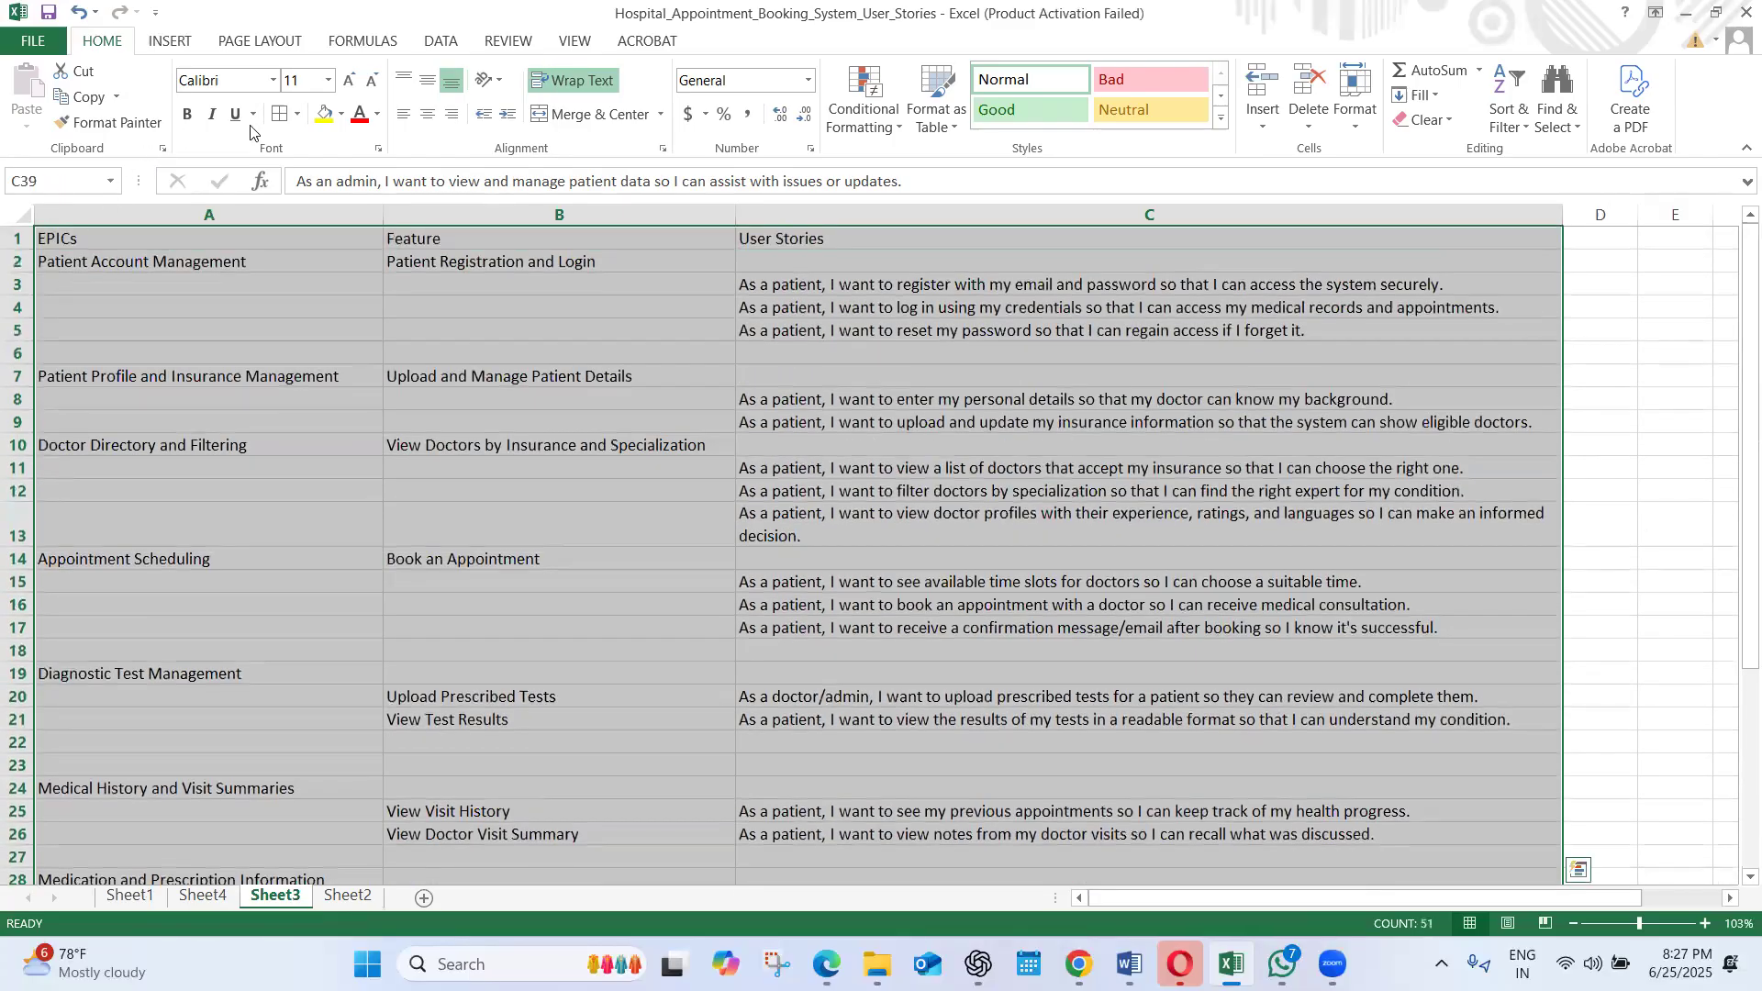
scroll(413, 523, down, 8)
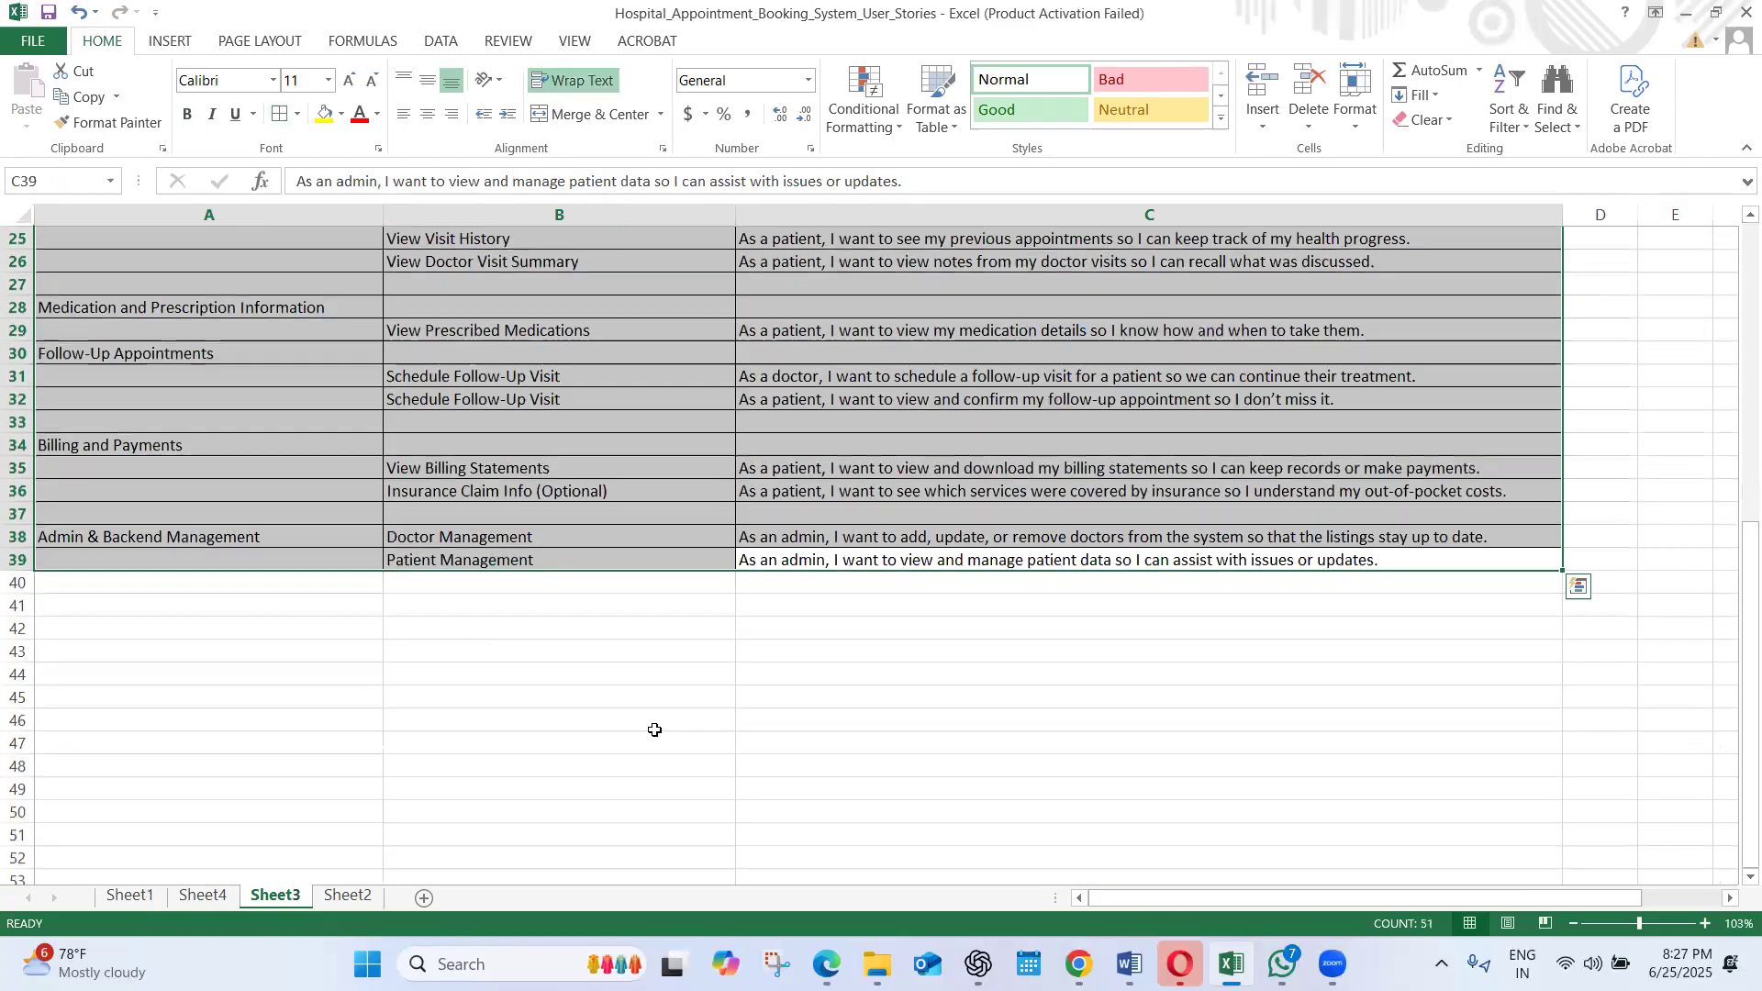
Delete the extra blank row 23 above Medical History and Visit Summaries
drag(1735, 673, 1734, 464)
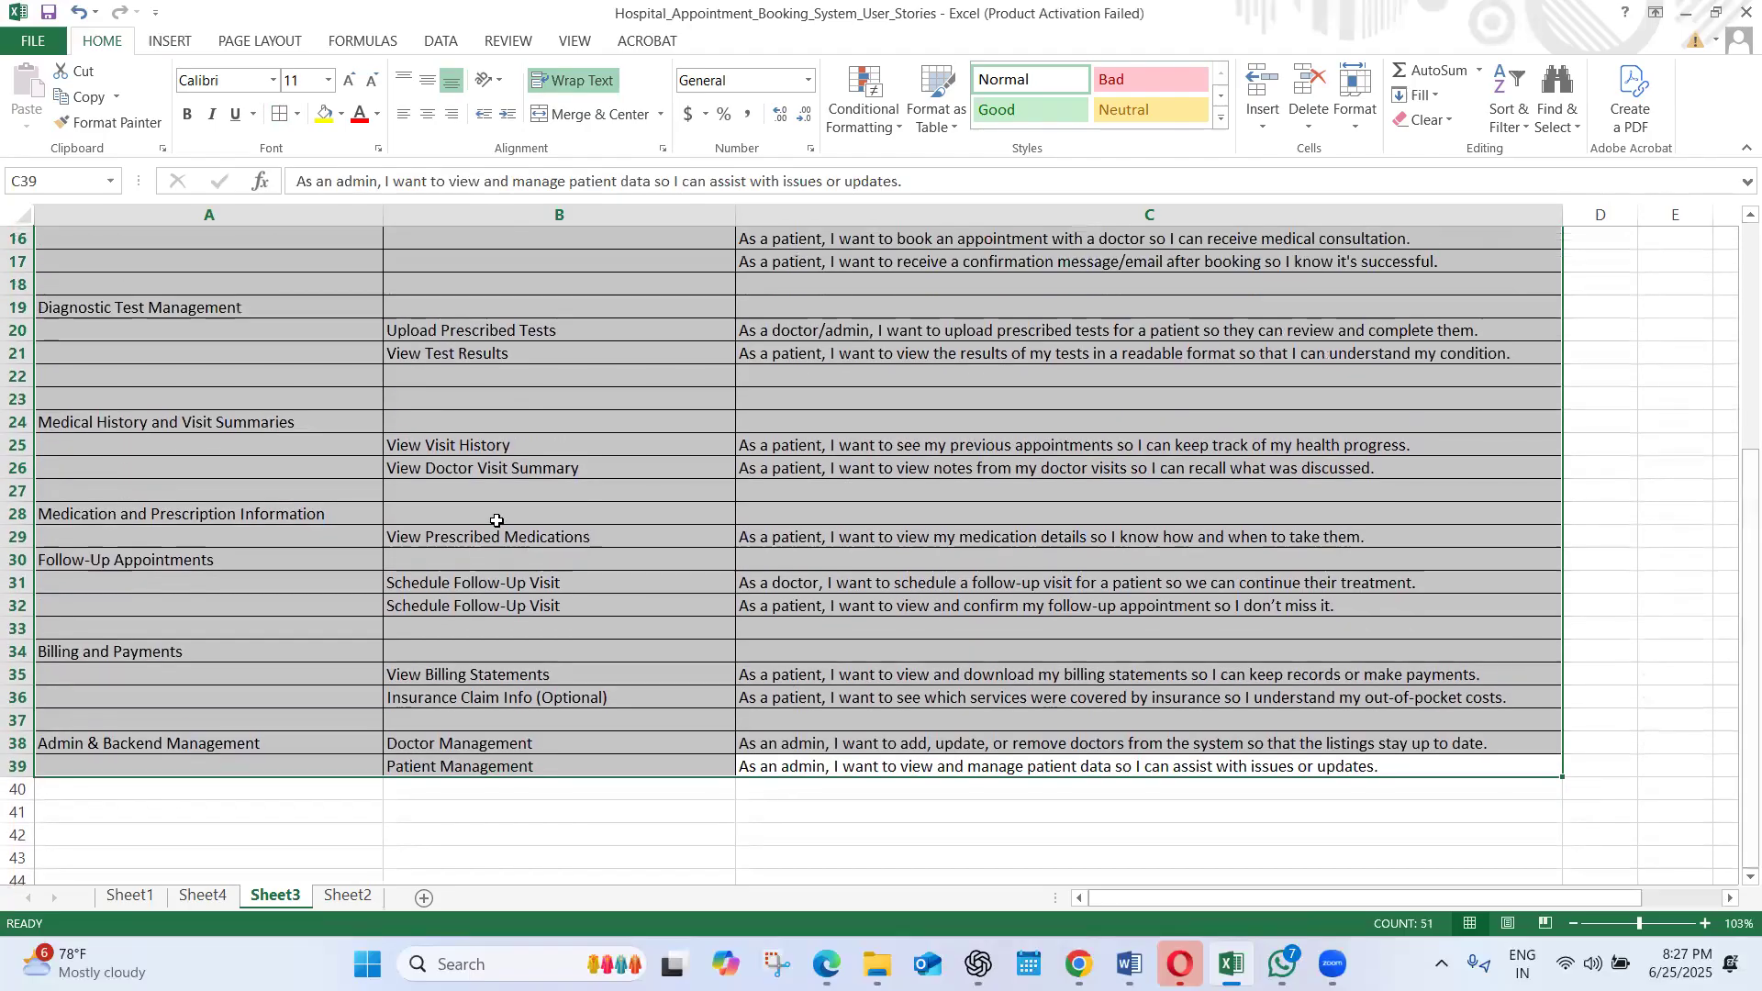
click(16, 398)
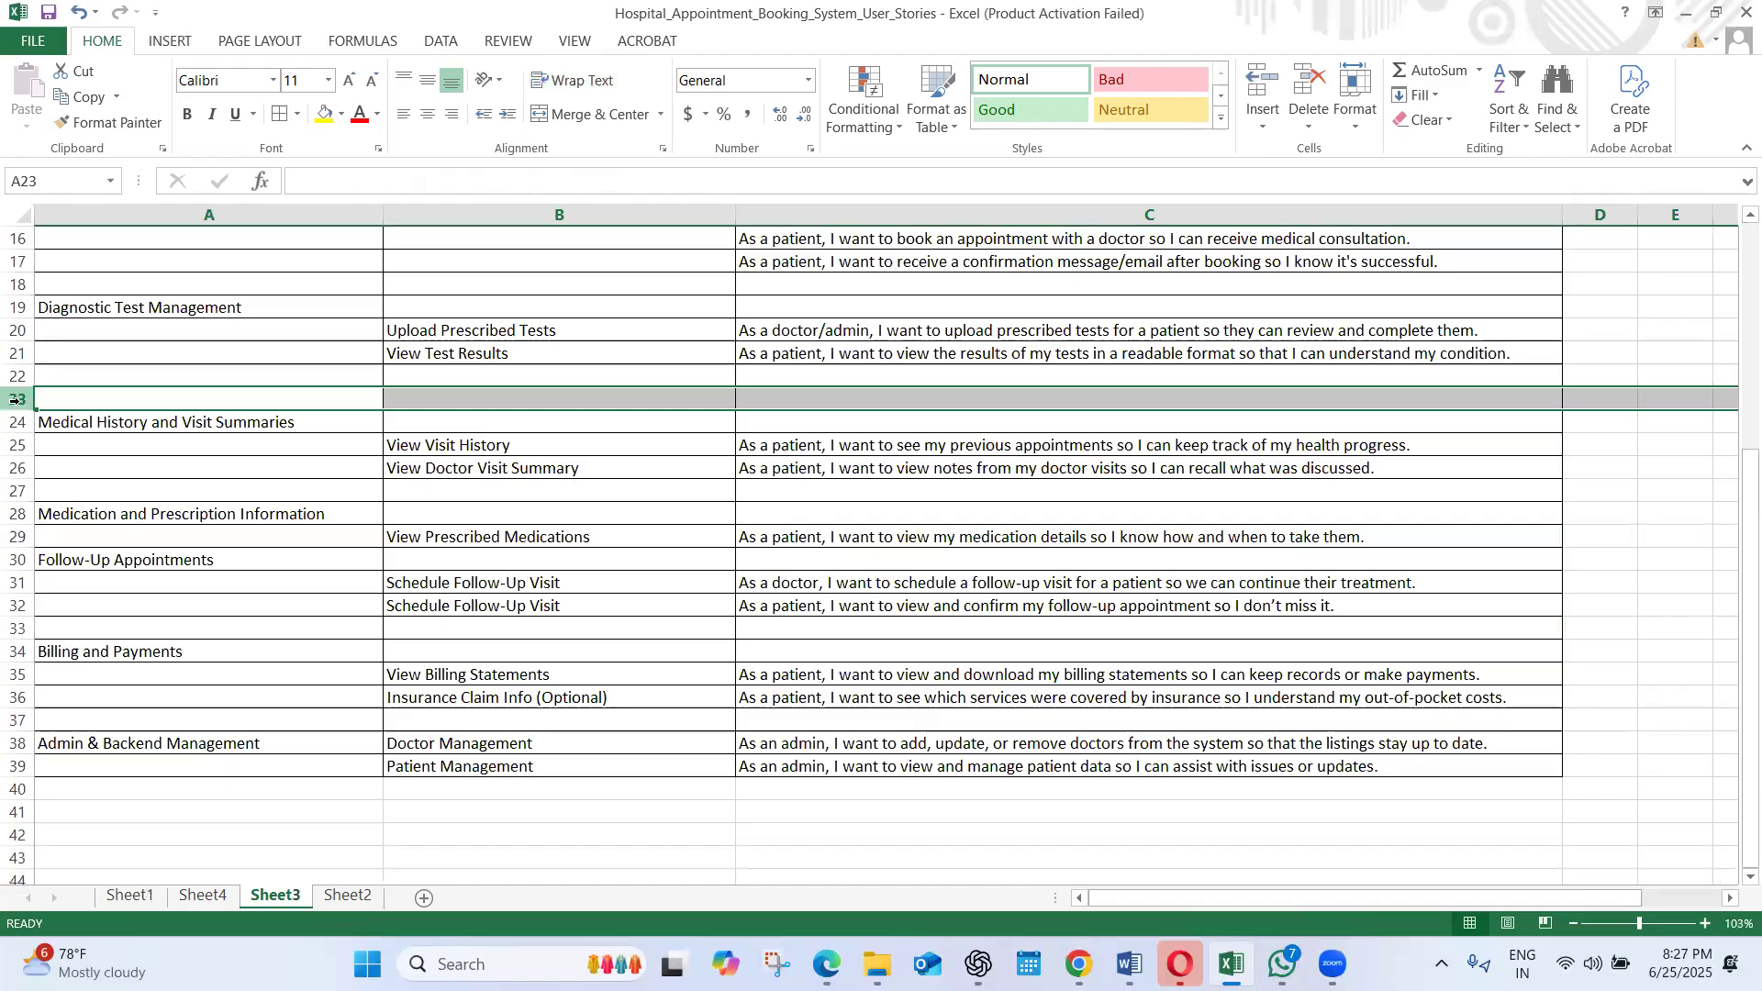
right_click(16, 399)
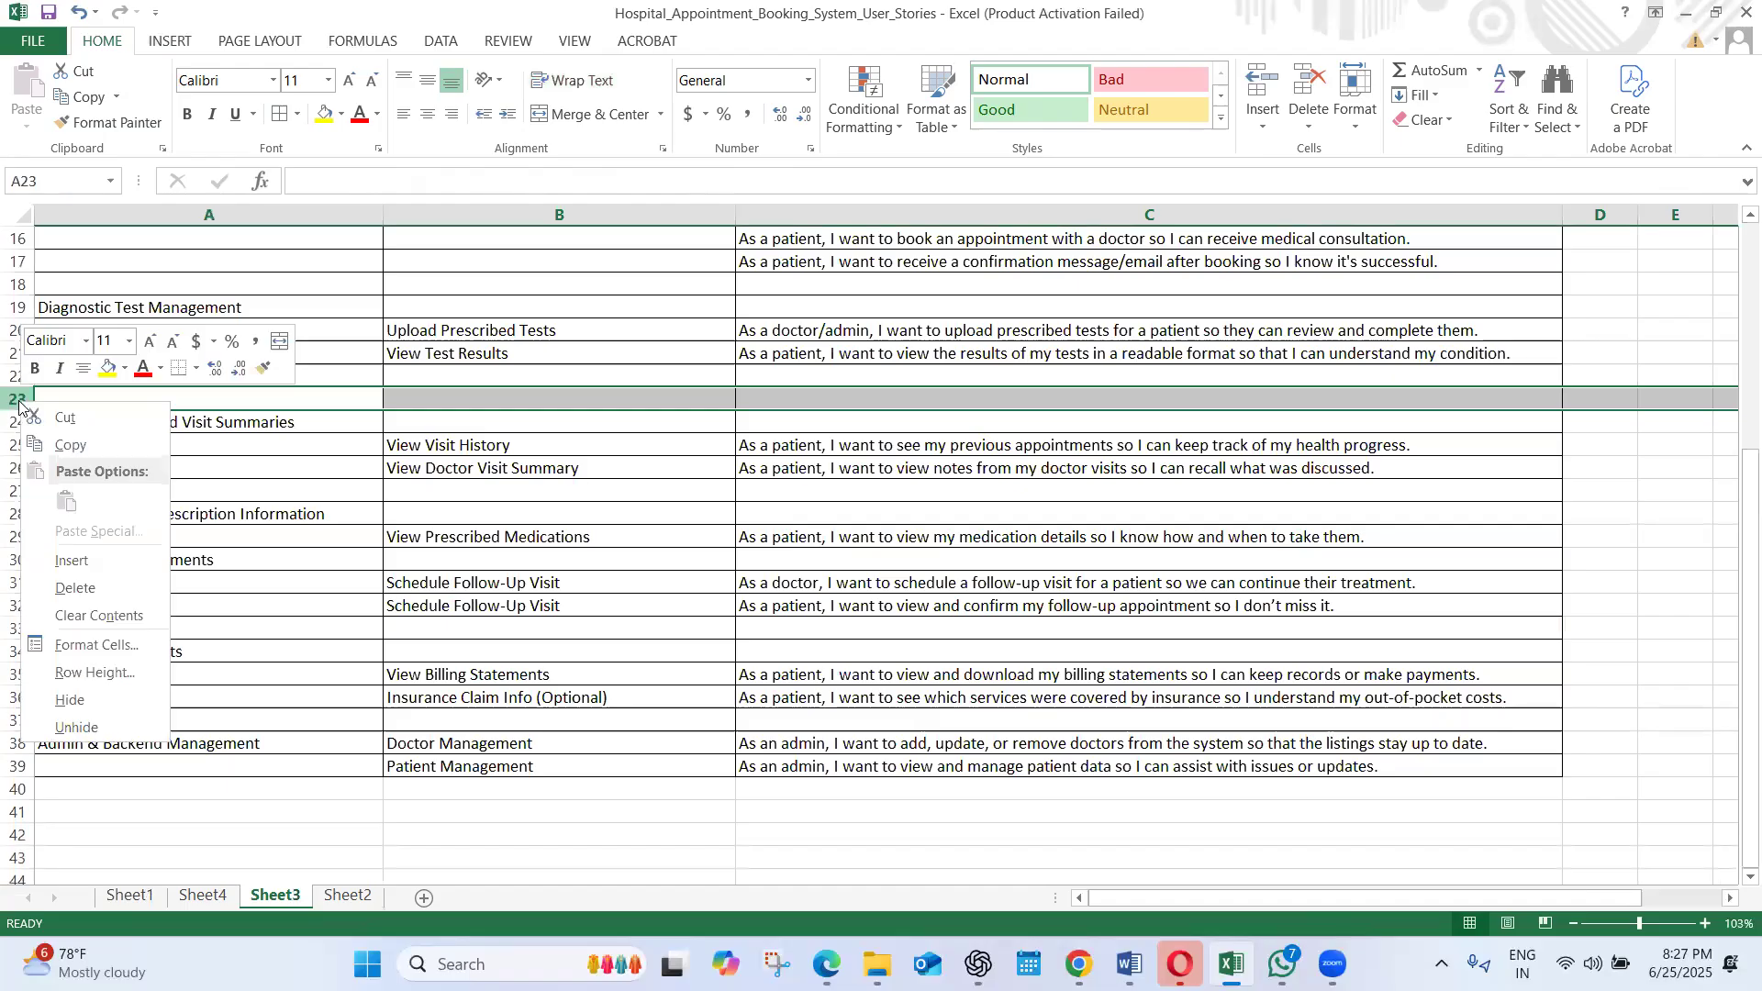
click(73, 588)
Make the table headings EPICs, Feature and User Stories in A1:C1 bold
drag(1735, 590, 1735, 504)
drag(1736, 484, 1737, 266)
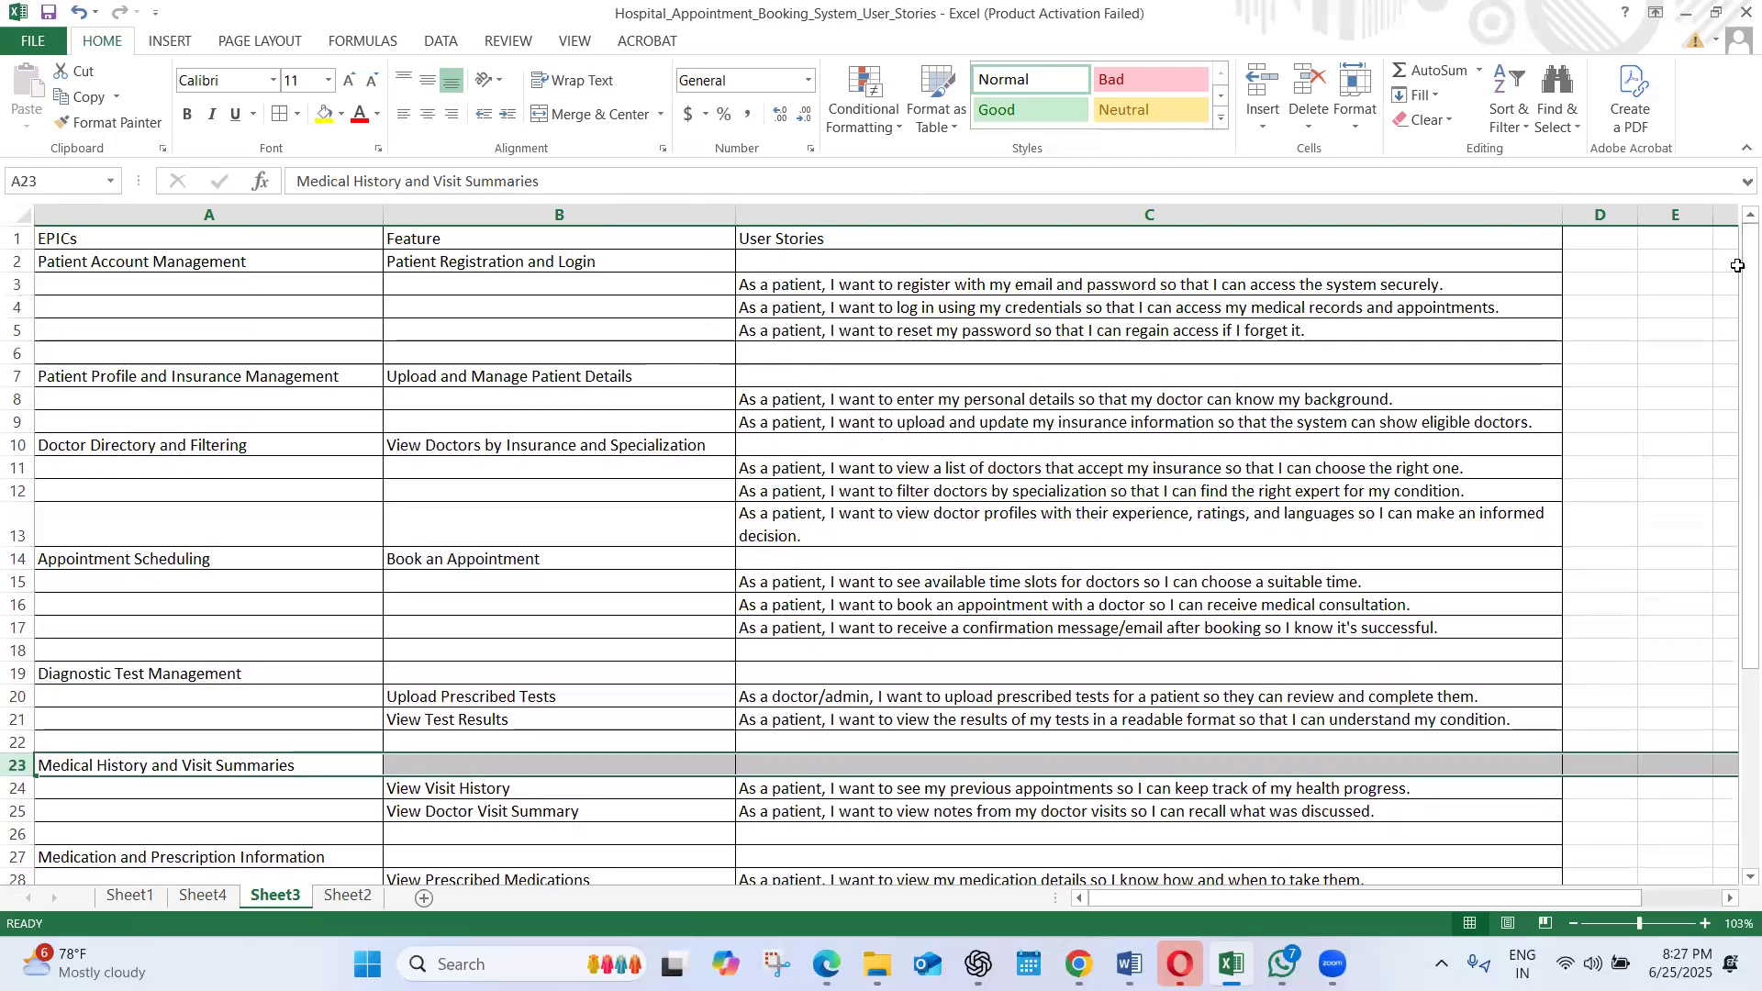
click(181, 255)
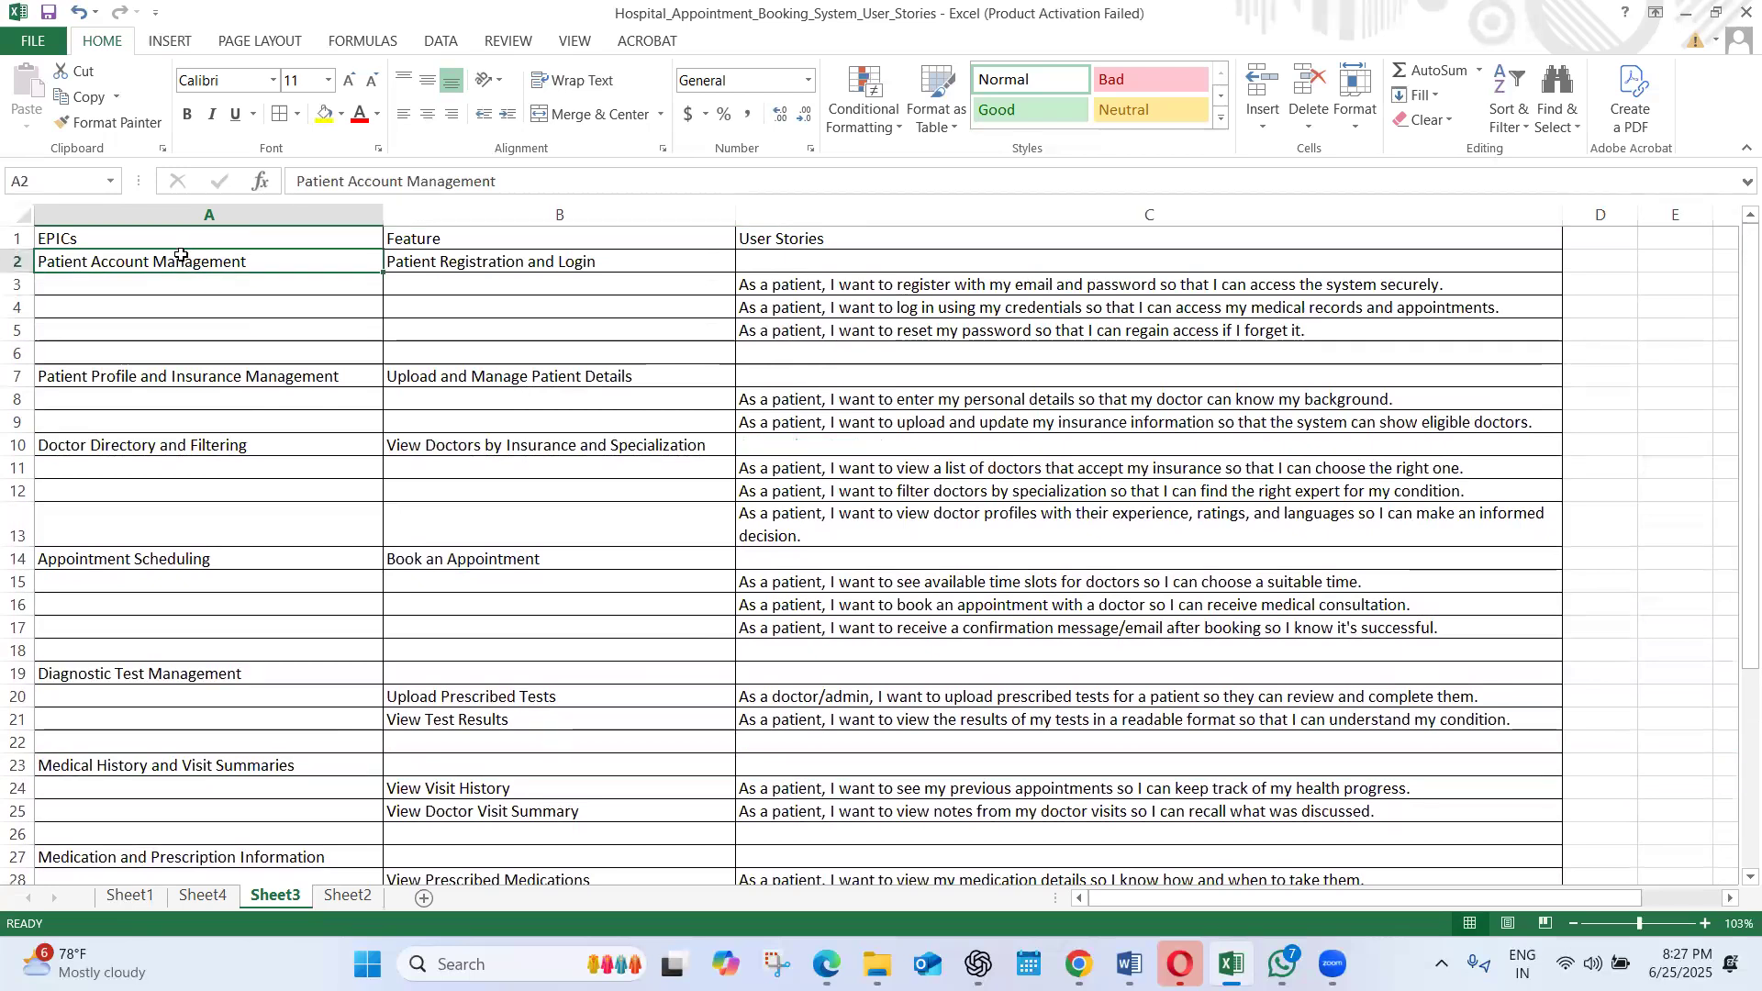
click(119, 240)
click(942, 247)
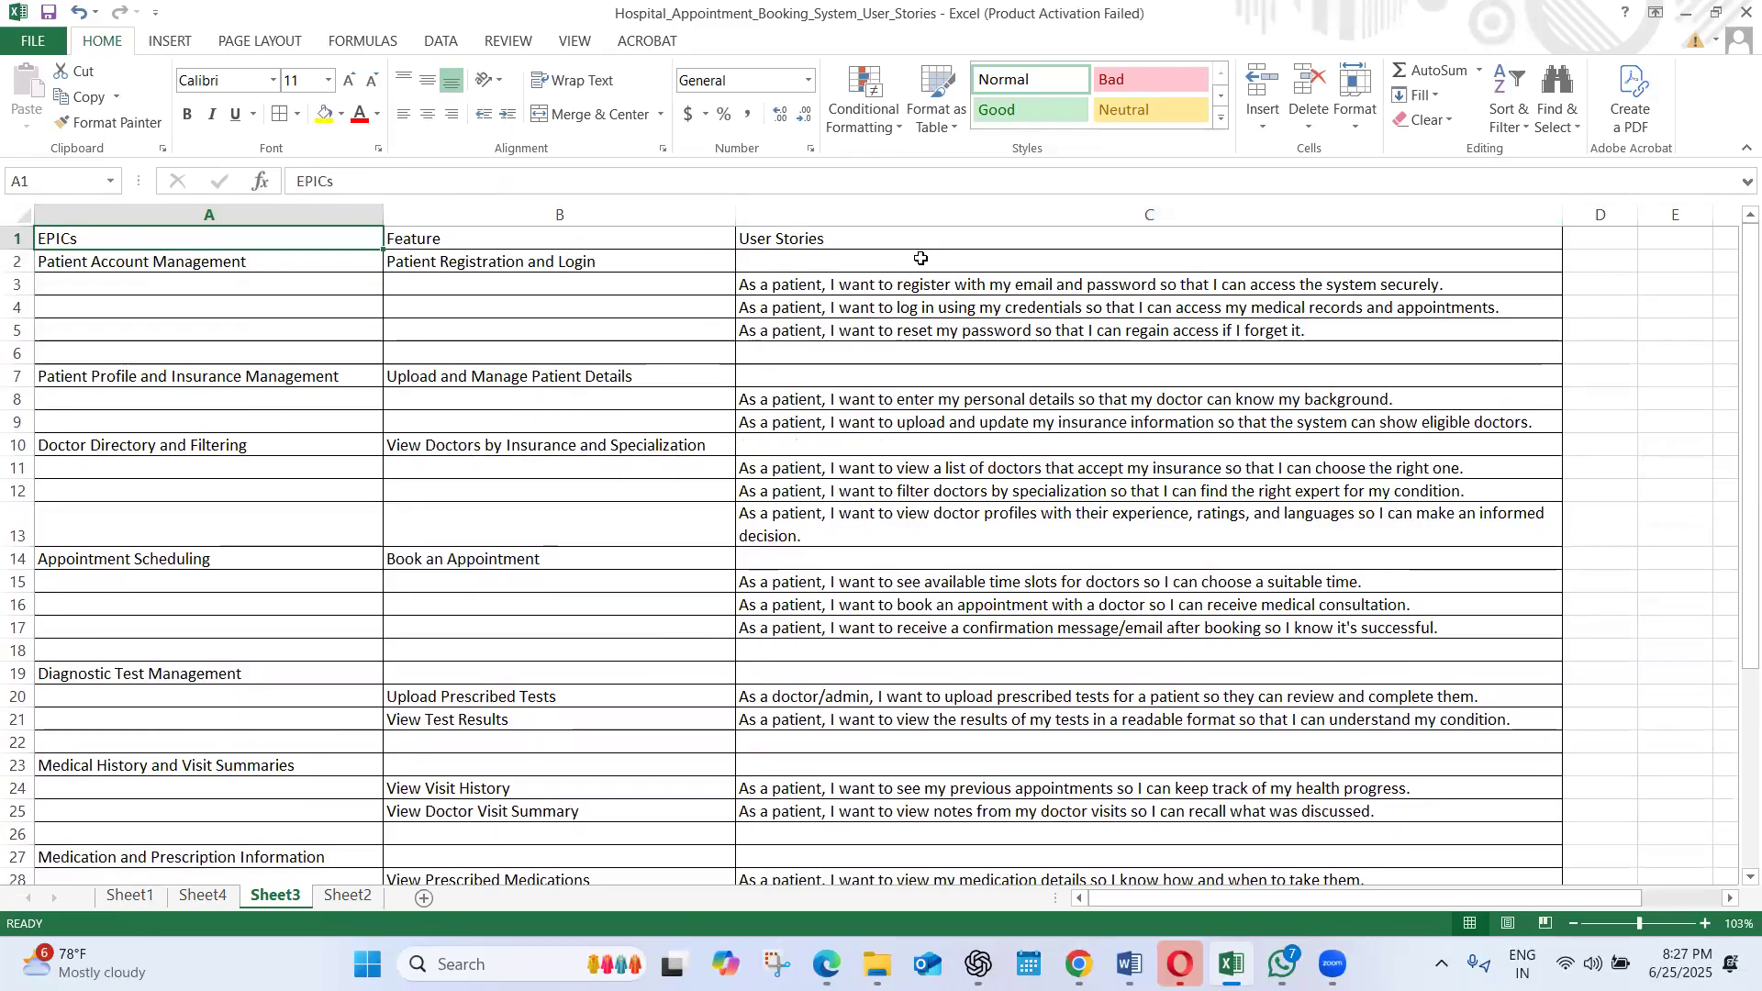
shift+click(912, 237)
key(ctrl+b)
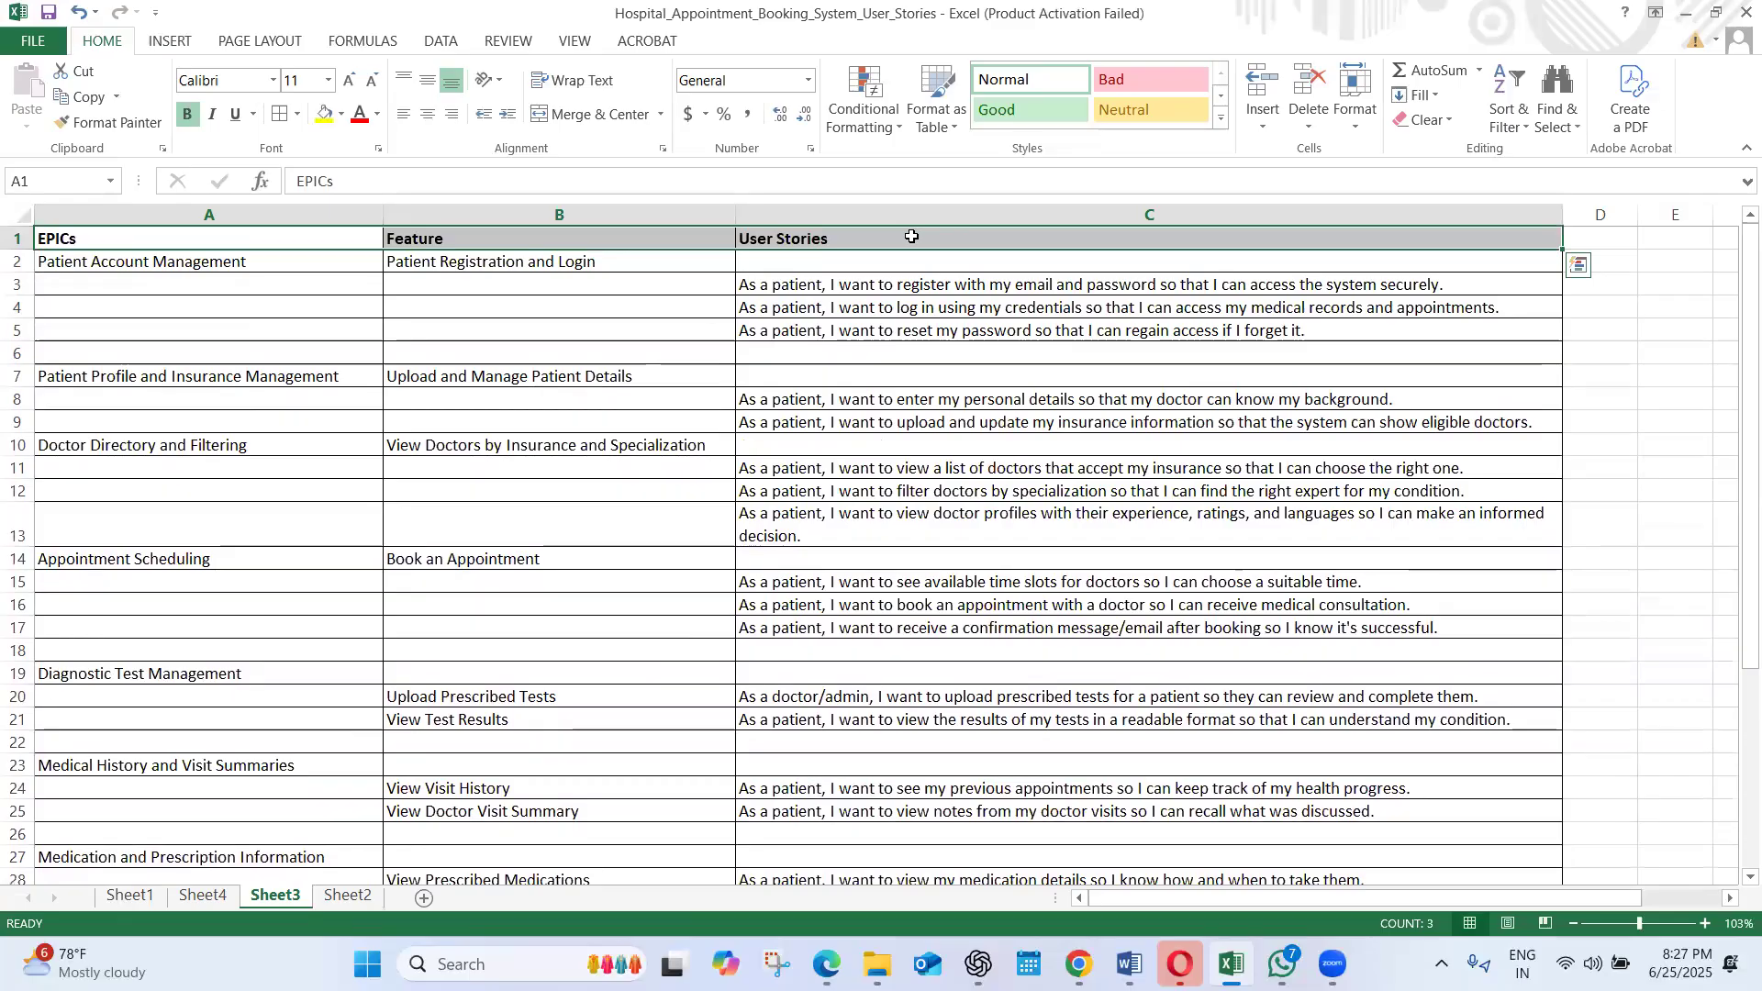
Examine the Admin & Backend Management epic on Sheet3, going through its two features and their matching user stories
drag(1734, 397, 1734, 668)
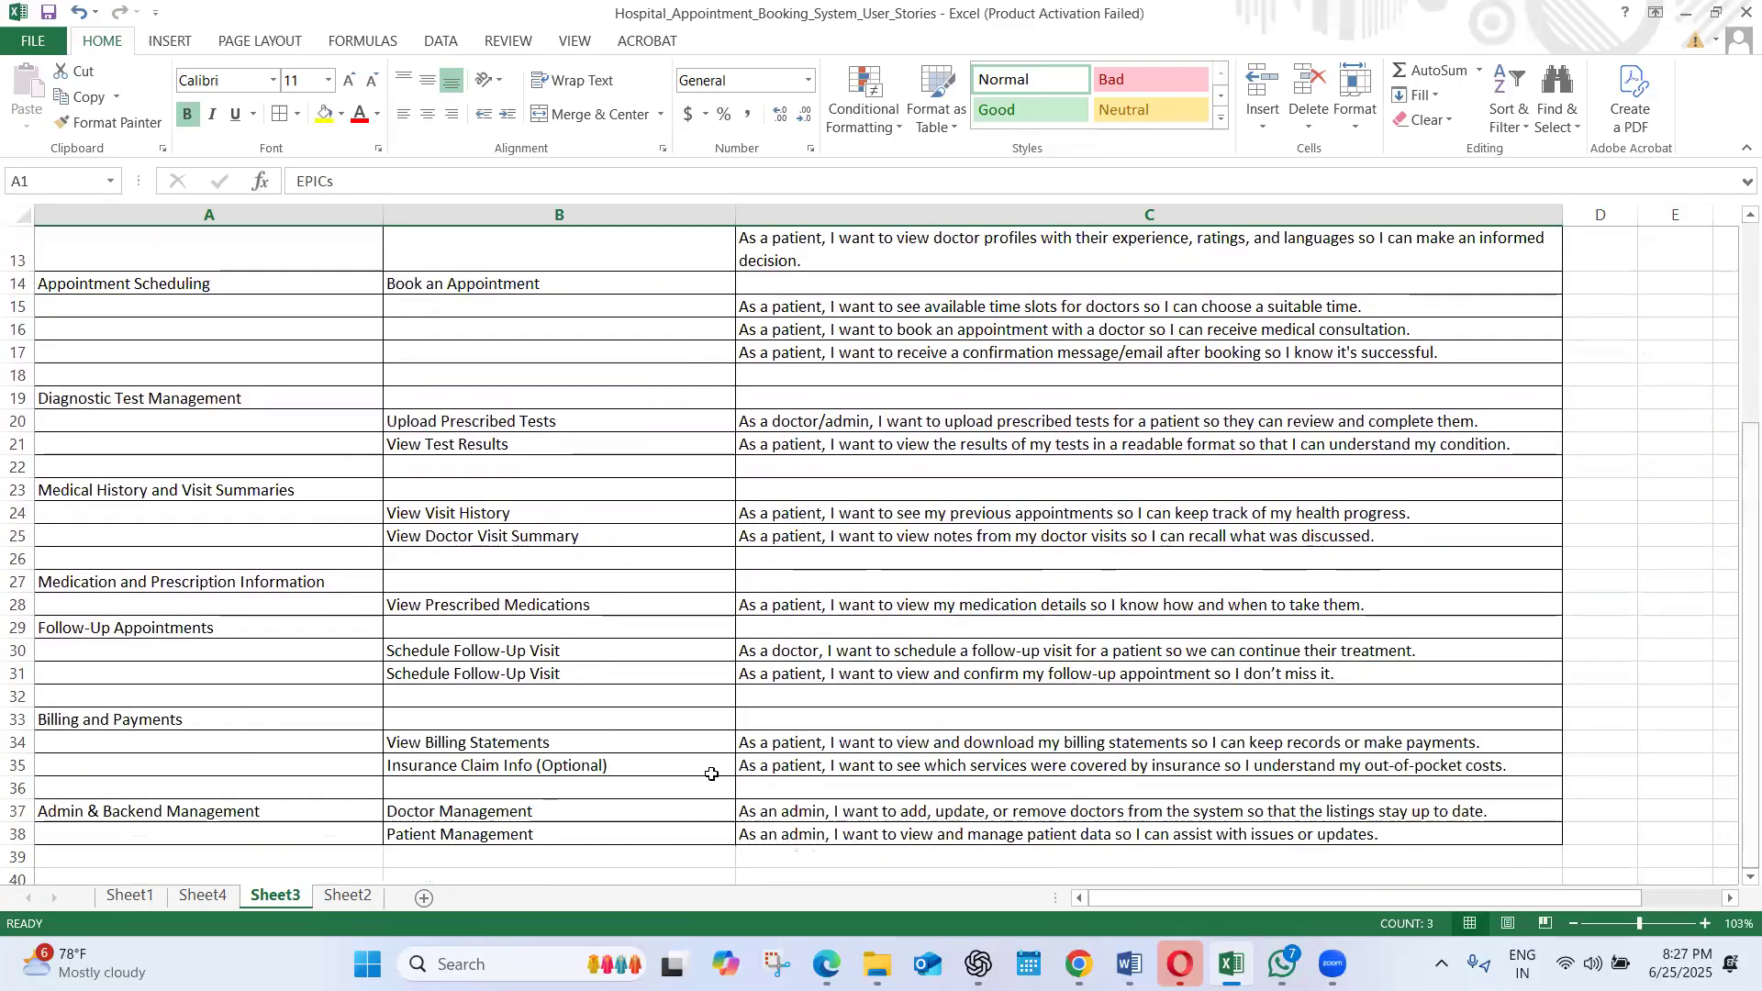
click(180, 812)
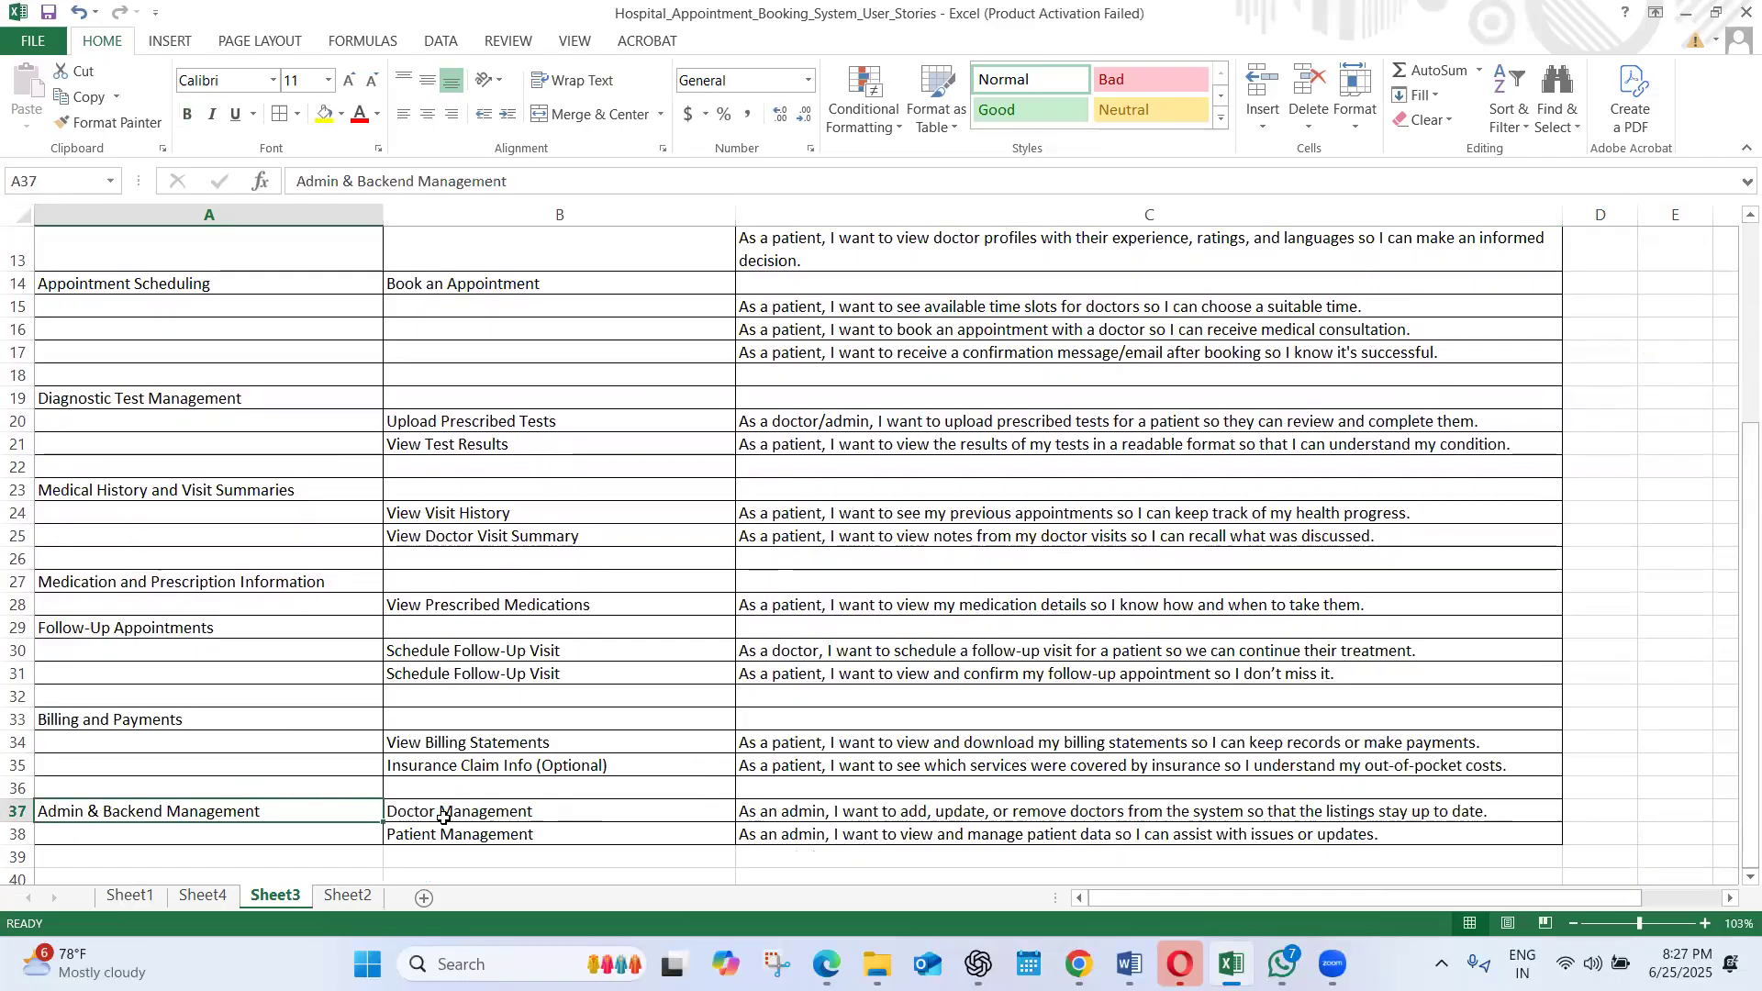
click(489, 828)
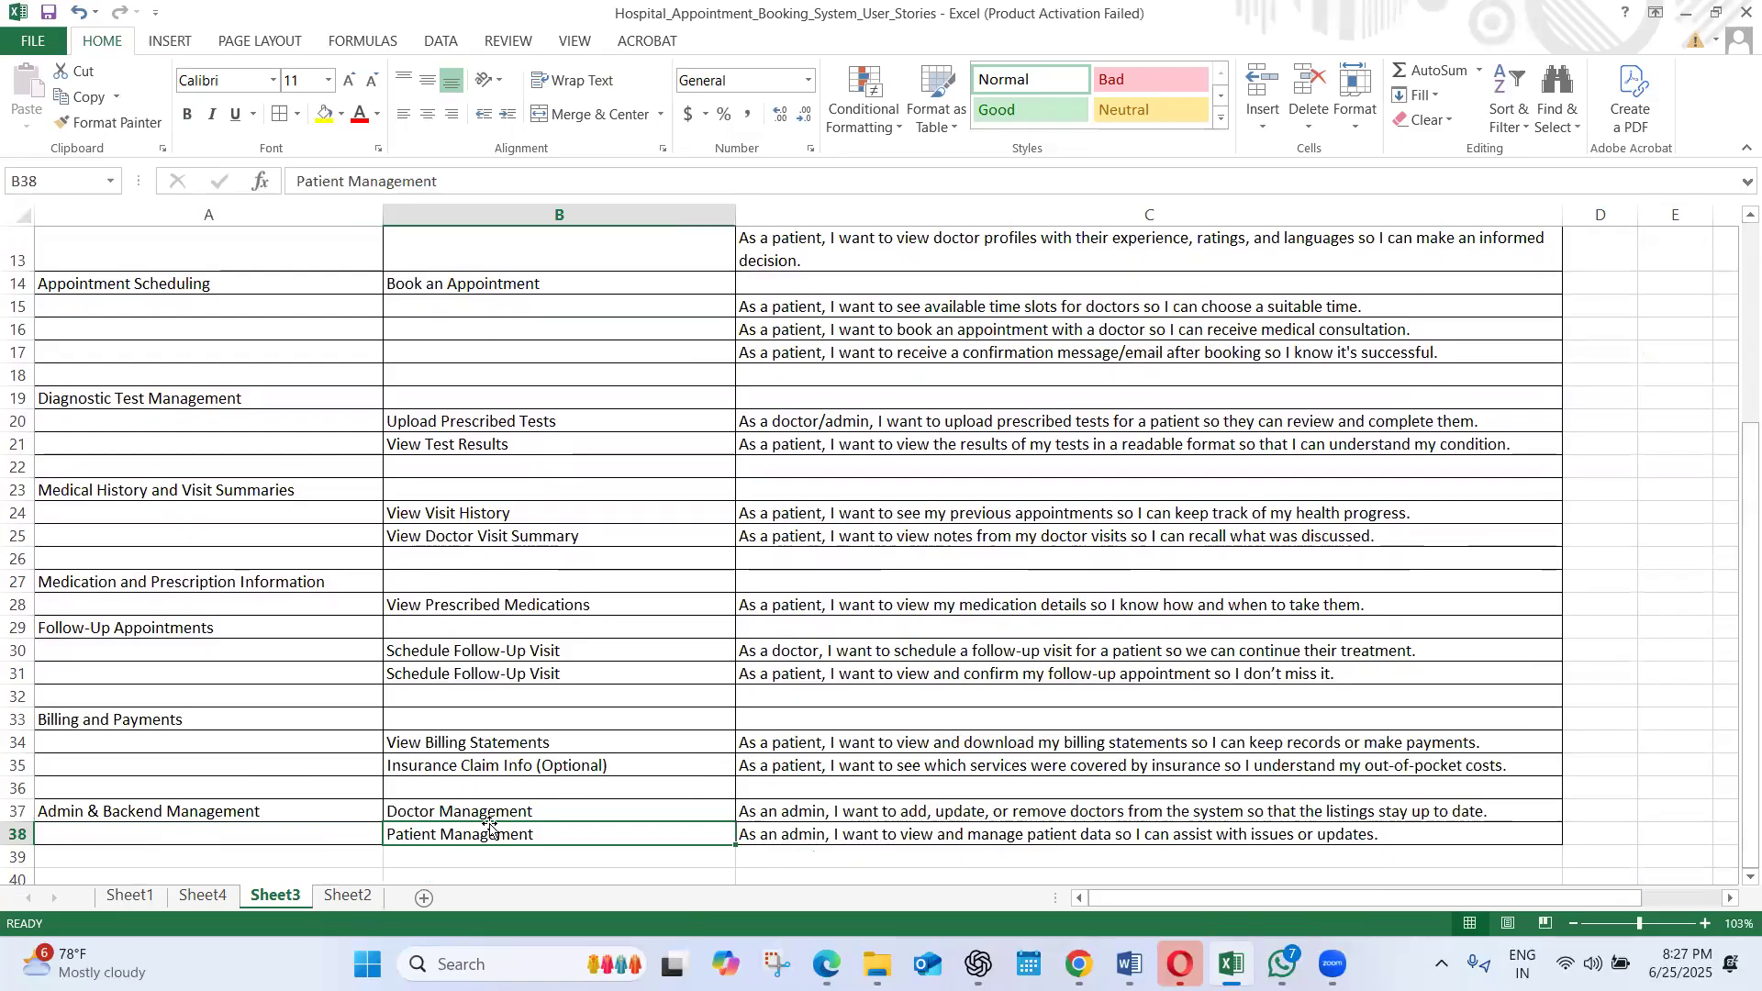
click(489, 815)
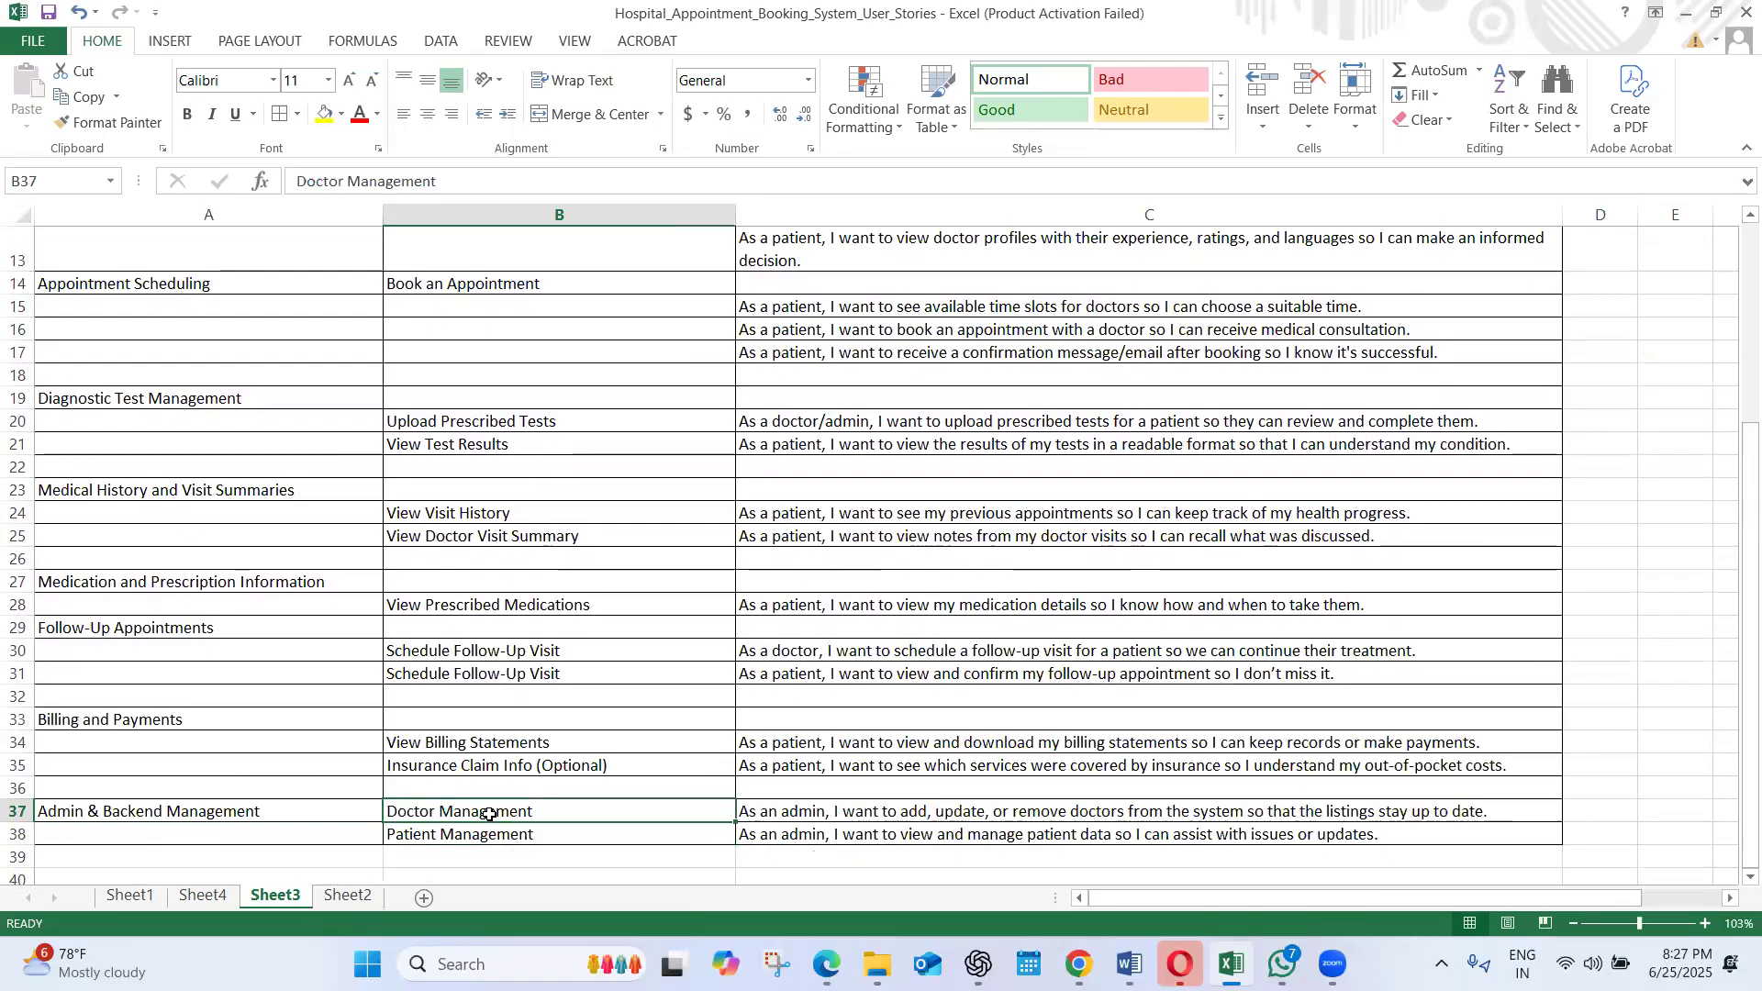
click(502, 836)
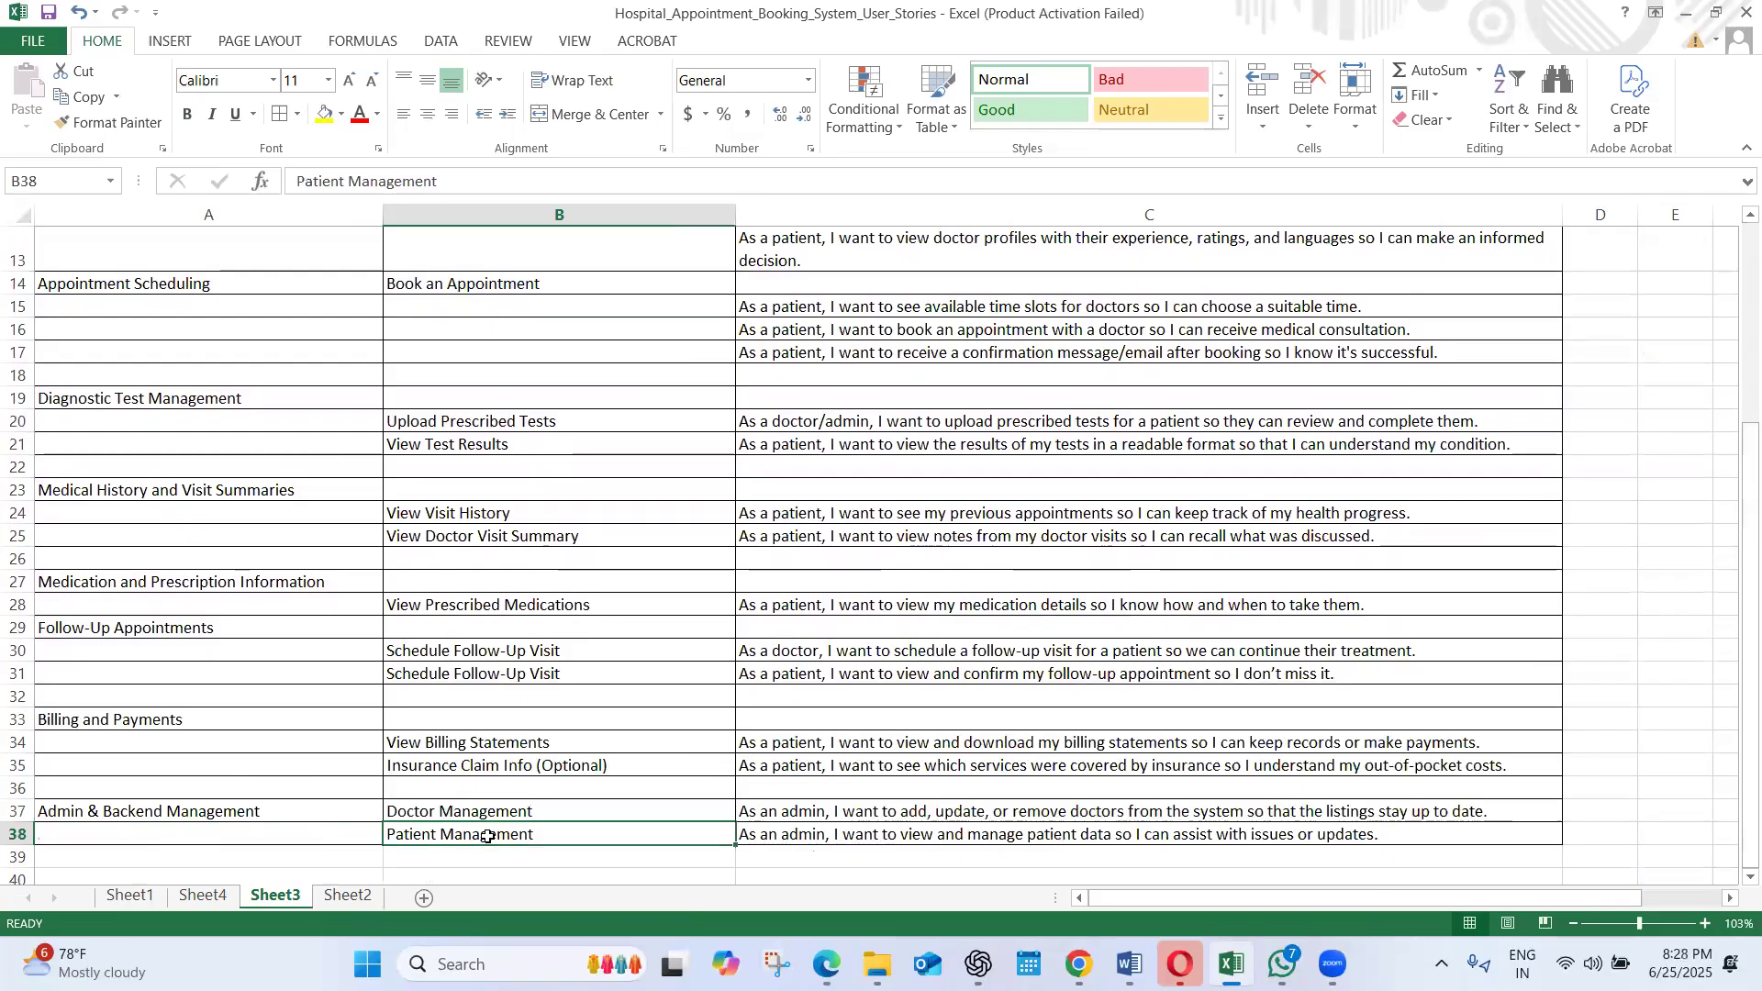
click(570, 807)
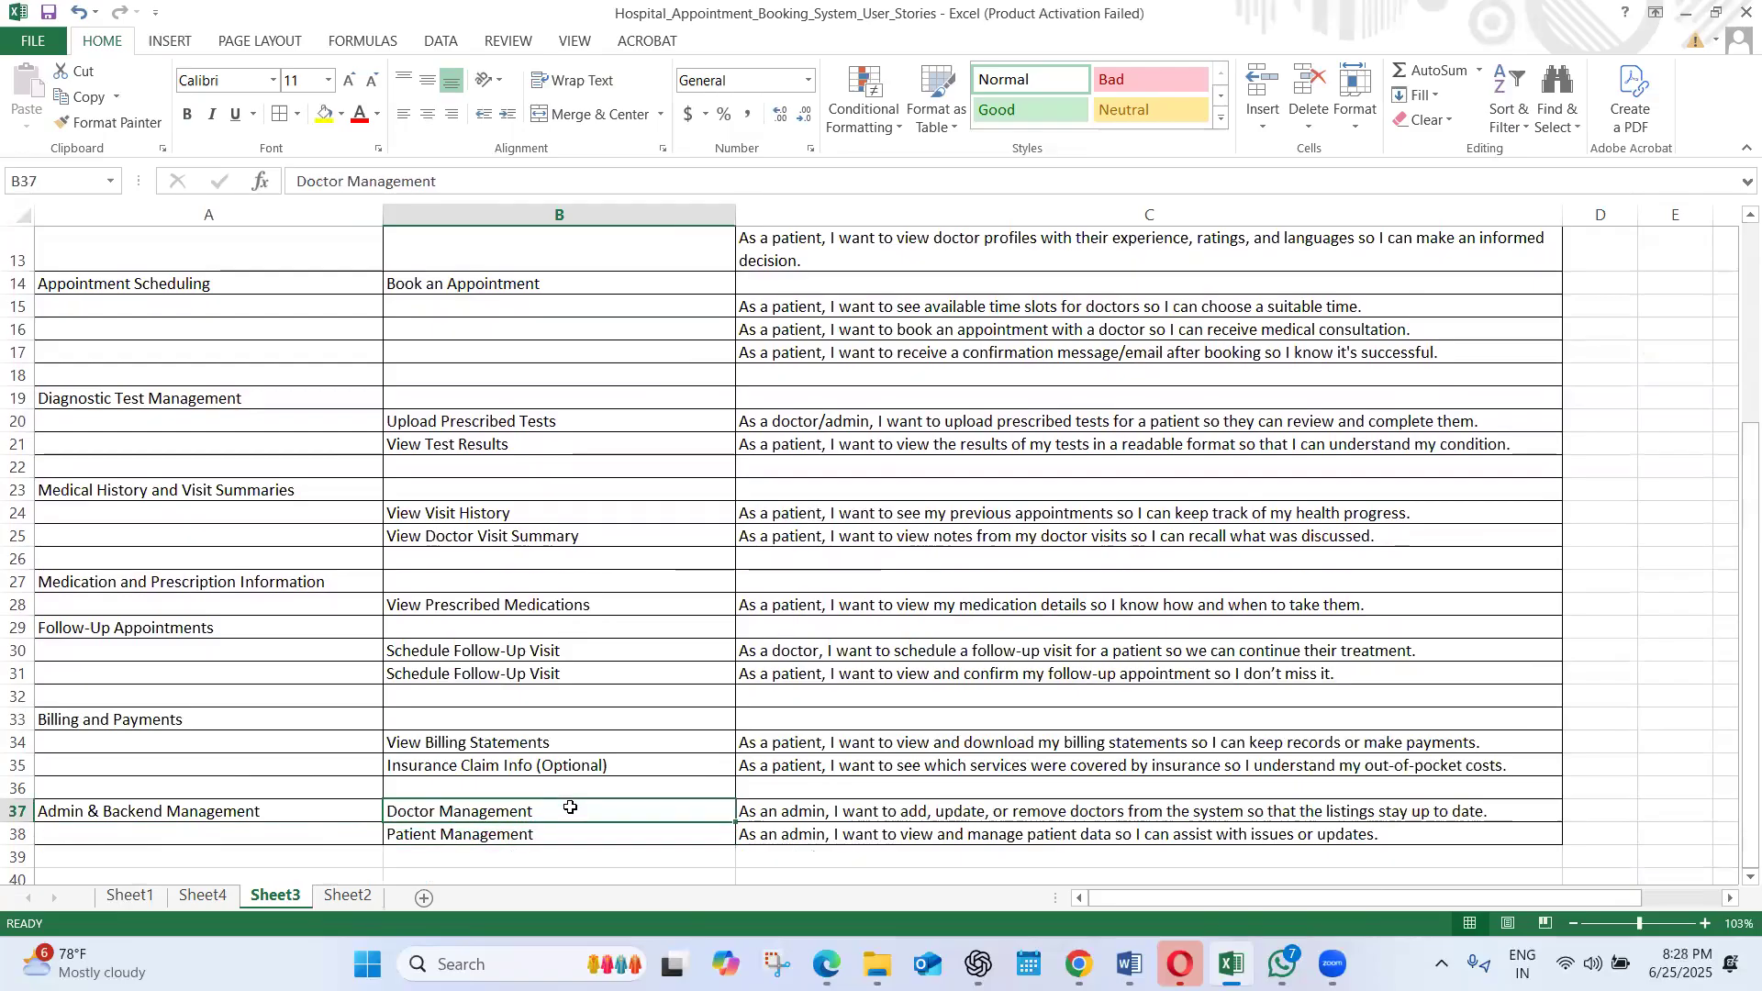
click(816, 816)
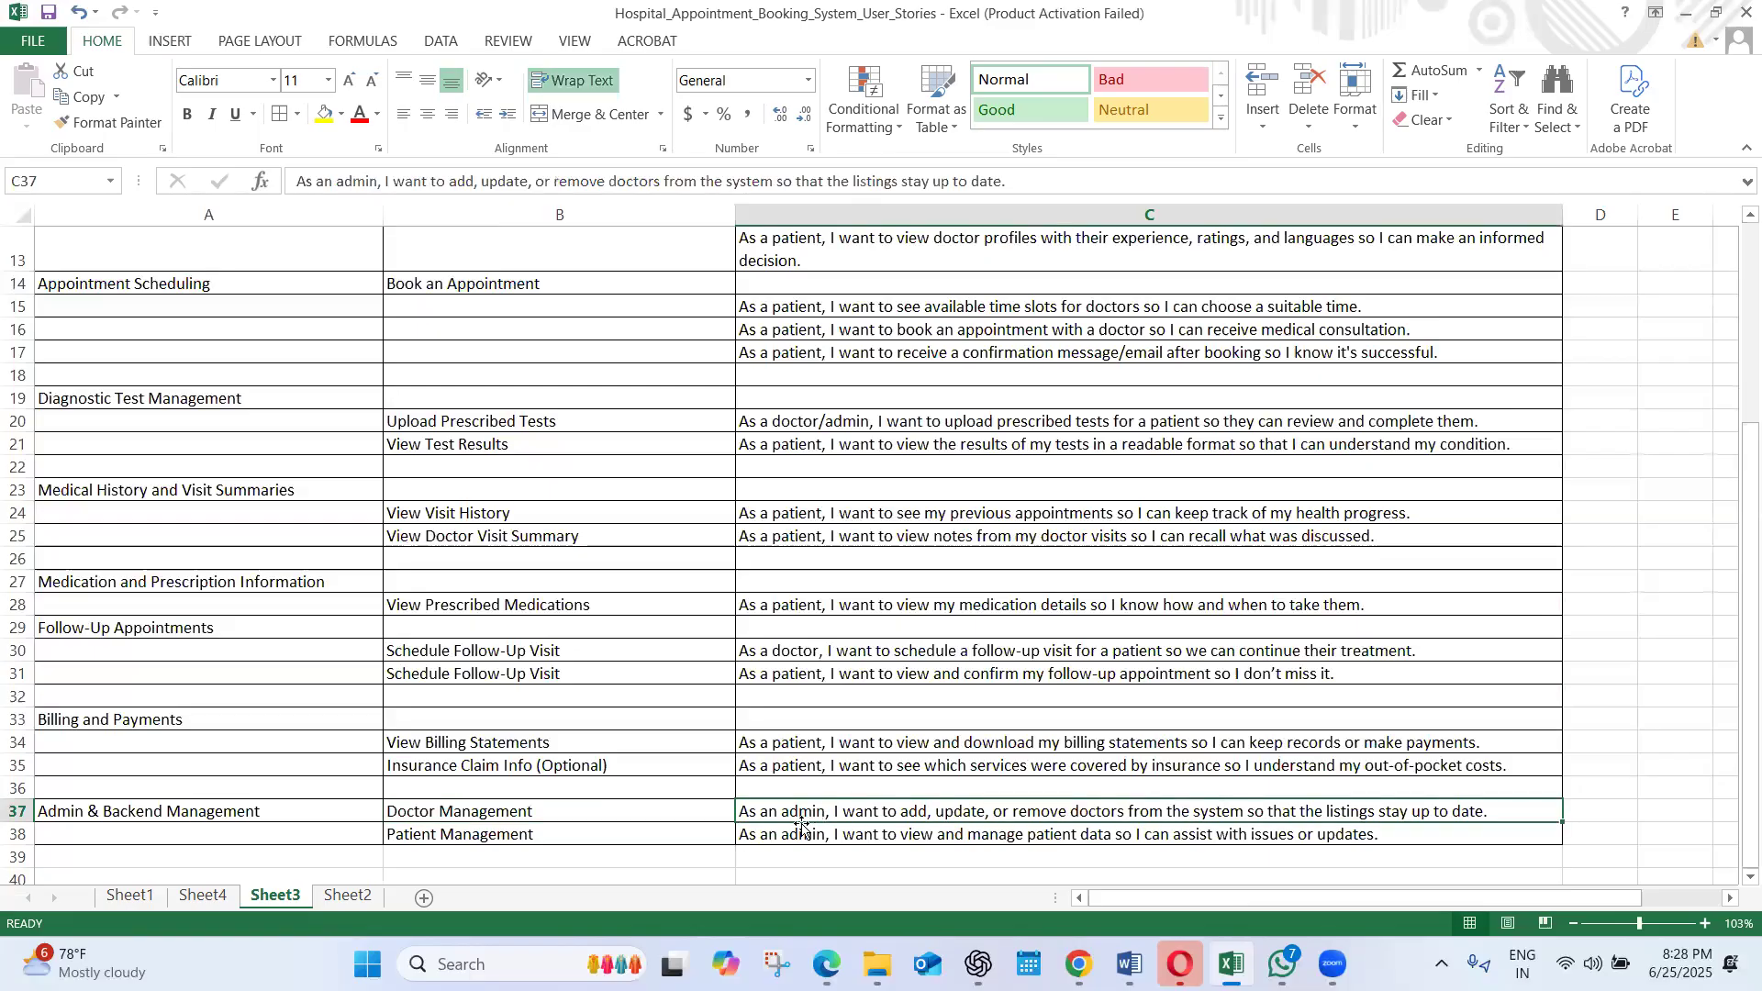
click(539, 830)
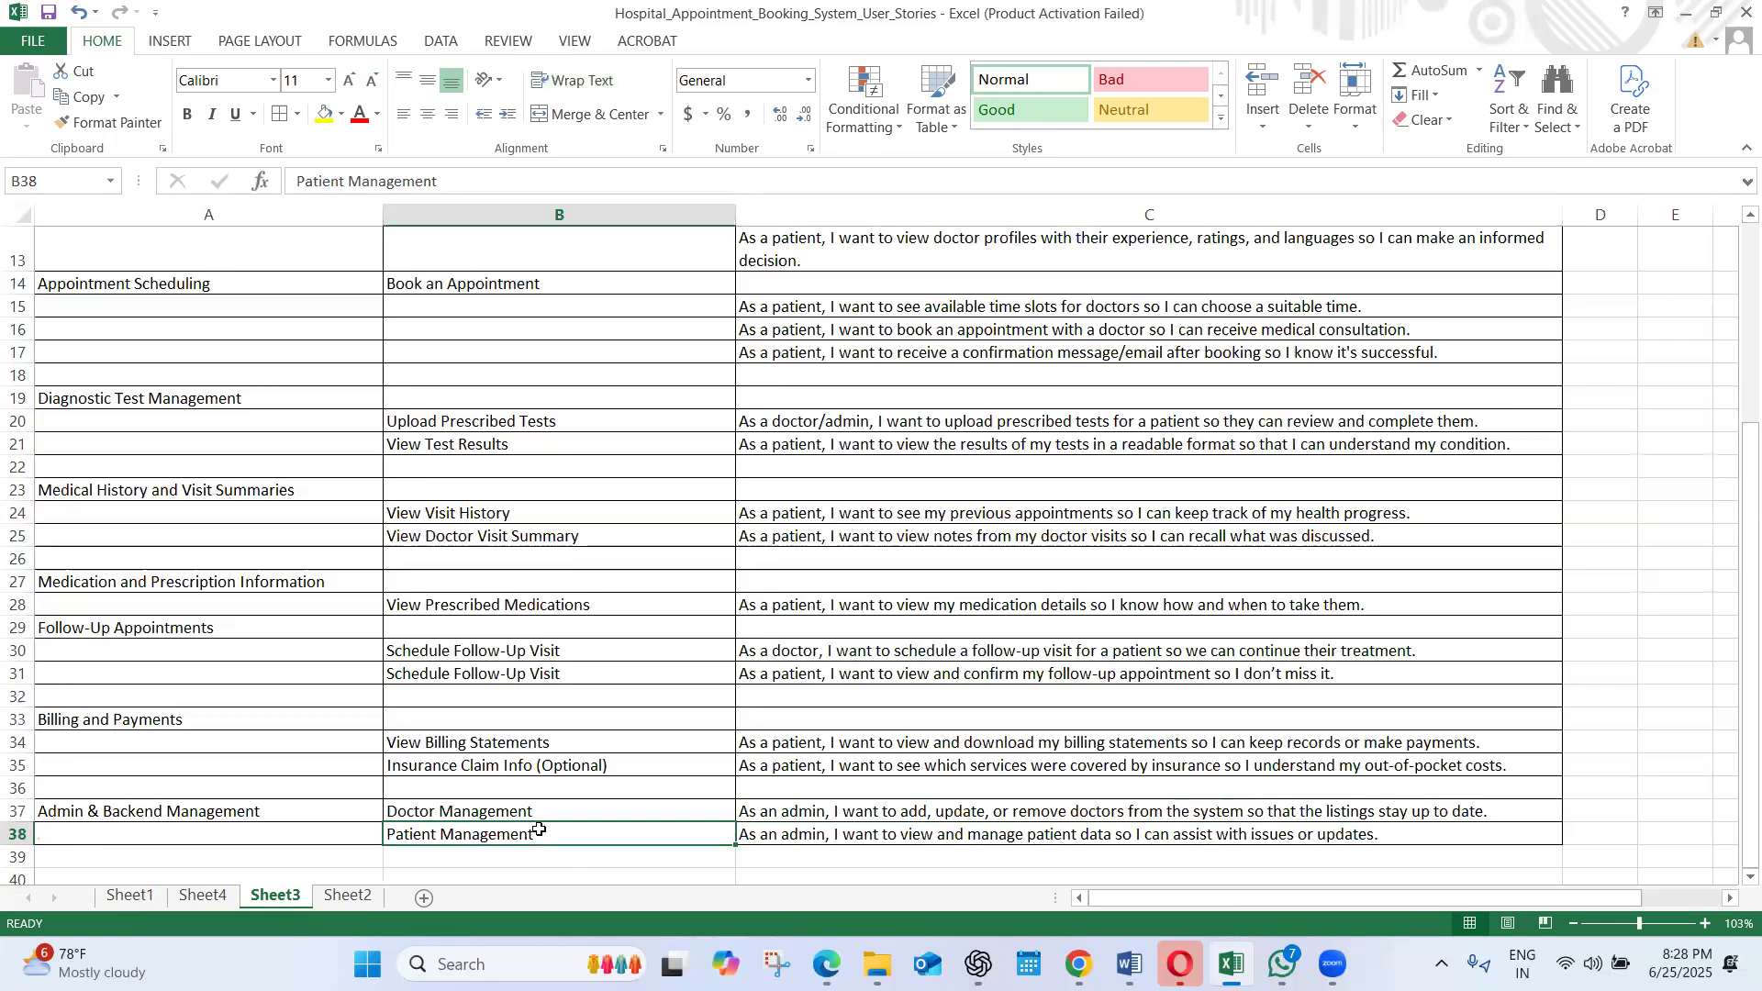
click(862, 839)
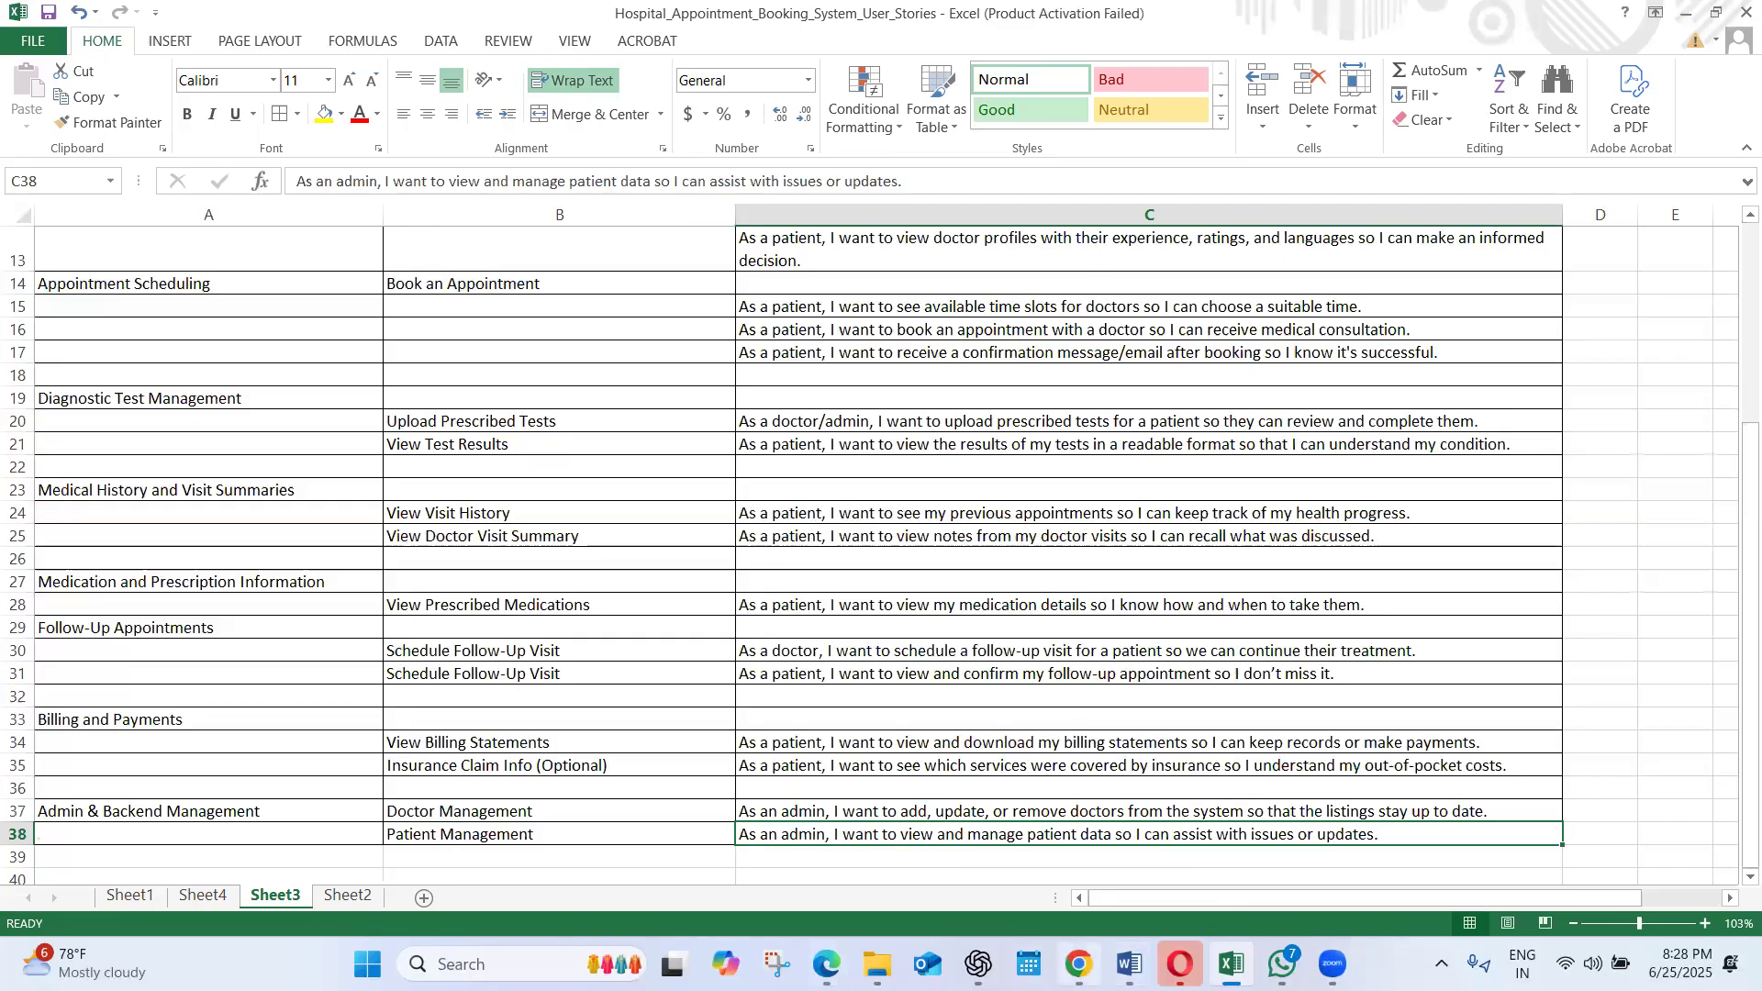
Switch to the Chrome browser window
click(1079, 964)
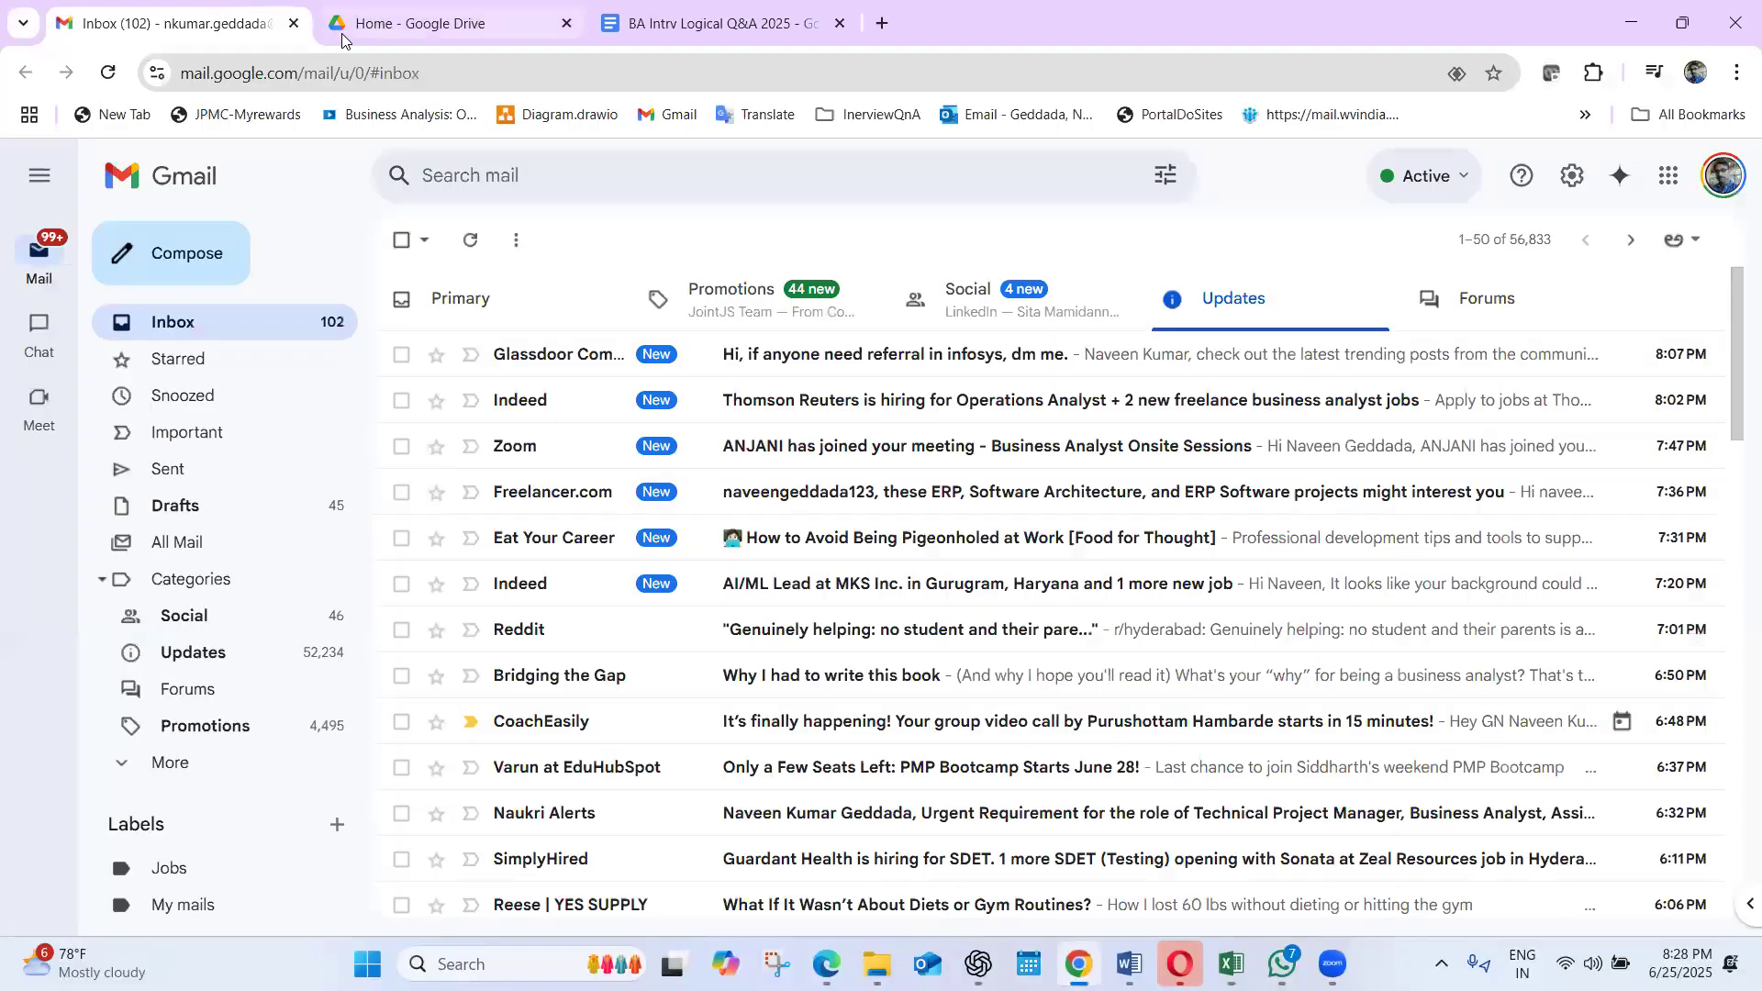